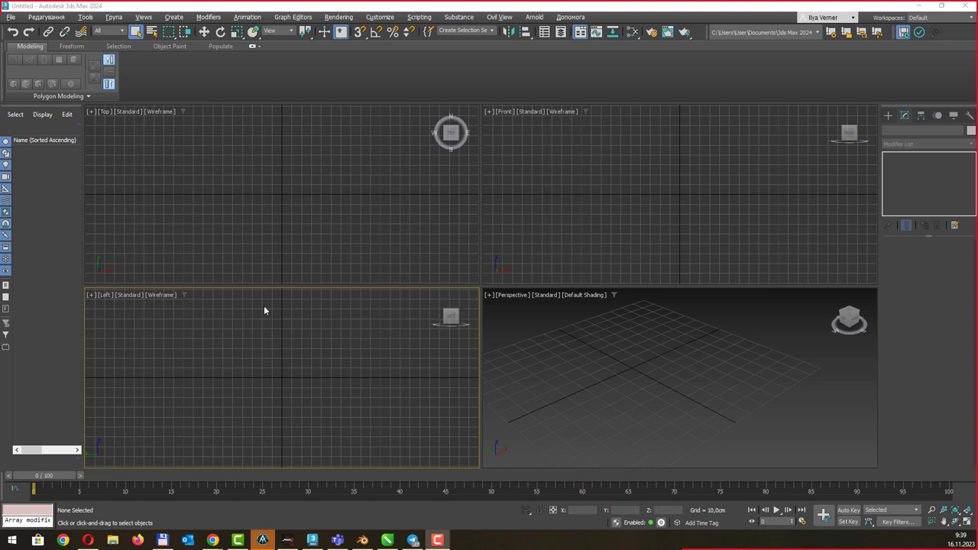
Switch from the empty 3ds Max scene to the CorelDRAW slide on polygon editing modes
left_click(387, 540)
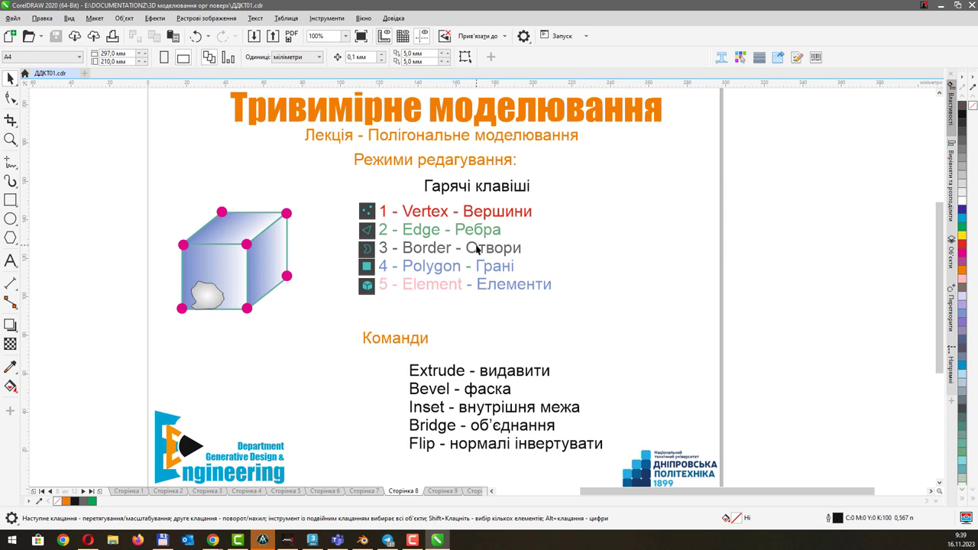
Draw a small 4.76 mm circle beside the slide and fill it 90% black
left_click(9, 220)
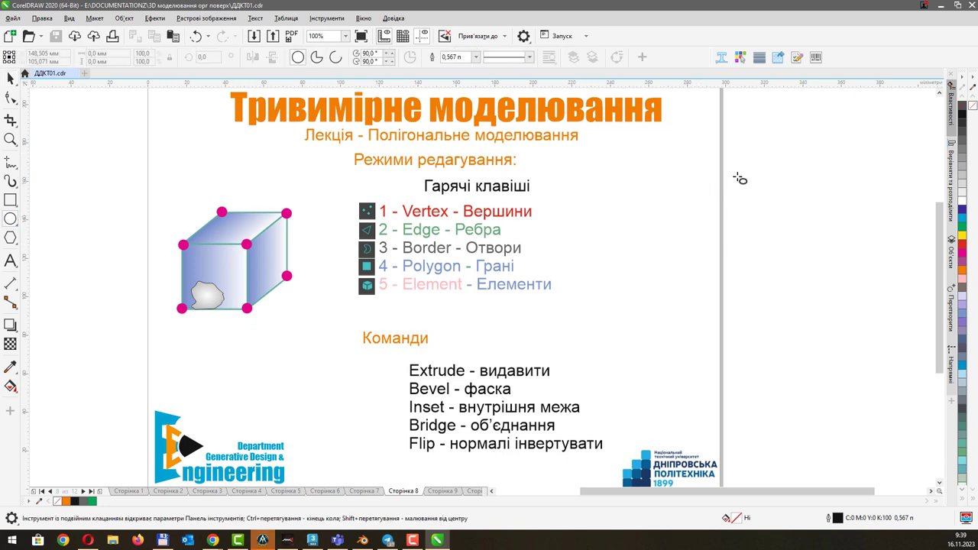
left_click_drag(679, 179, 693, 192)
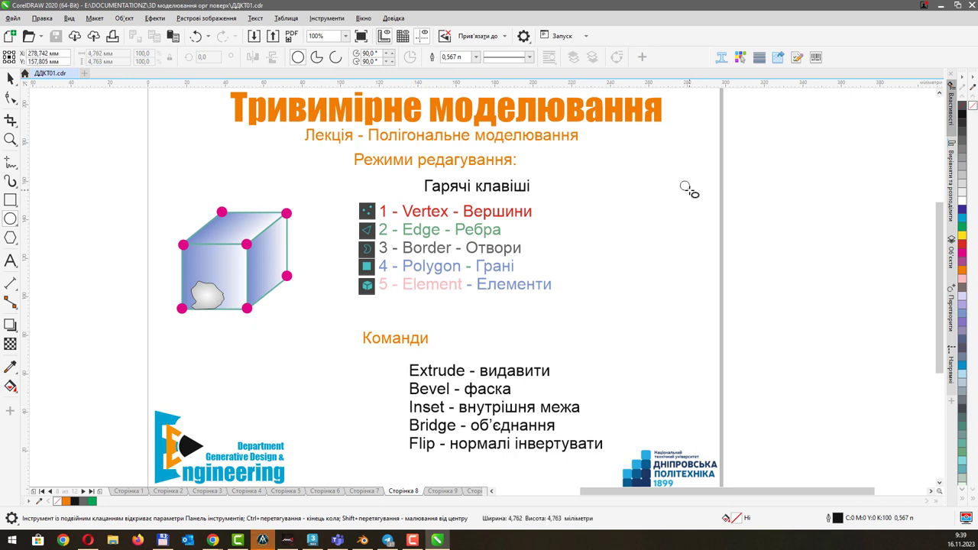
left_click(964, 123)
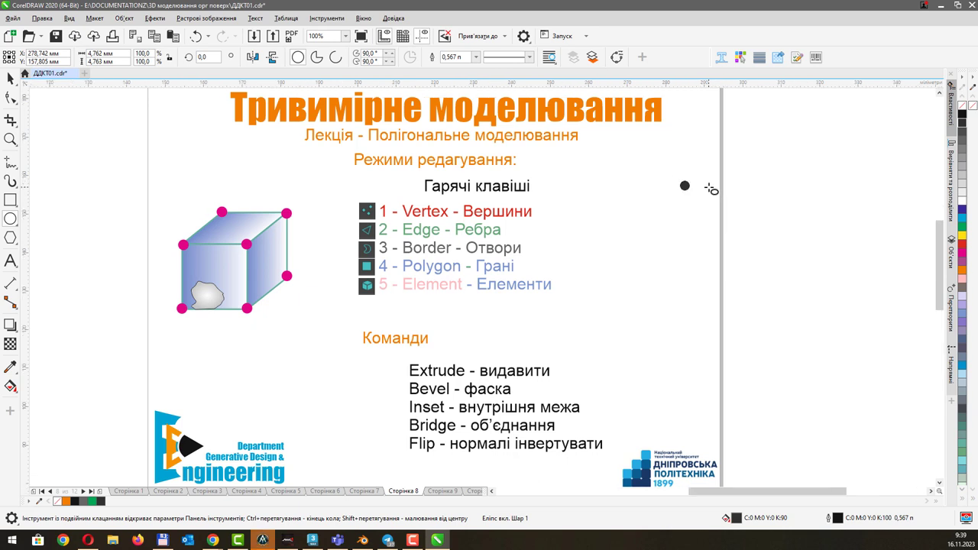
Zoom in on the circle and drop a copy of it up and to the right
scroll(711, 189, "up", 2)
scroll(708, 188, "up", 2)
mouse_move(688, 168)
middle_mouse_down()
mouse_move(504, 192)
mouse_move(428, 216)
middle_mouse_up()
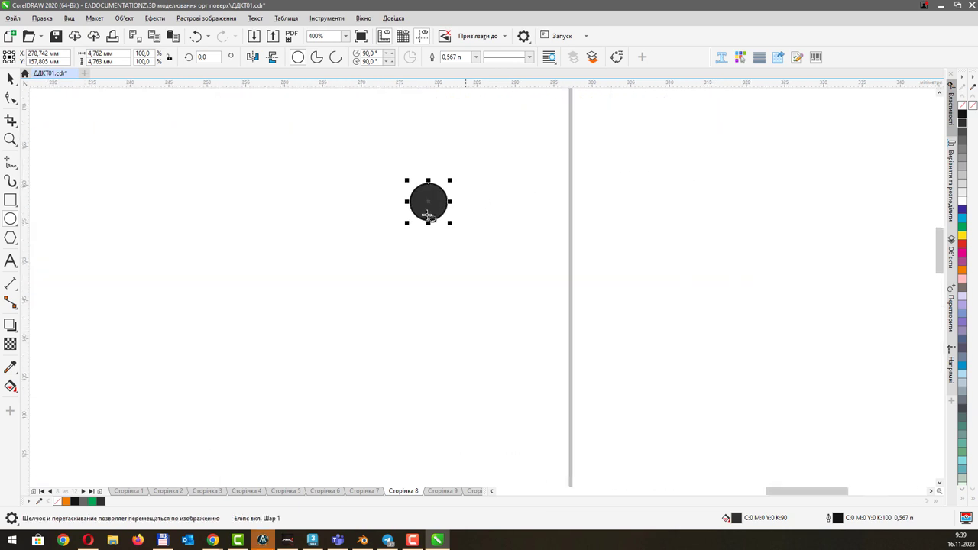
left_click(10, 78)
left_click(490, 204)
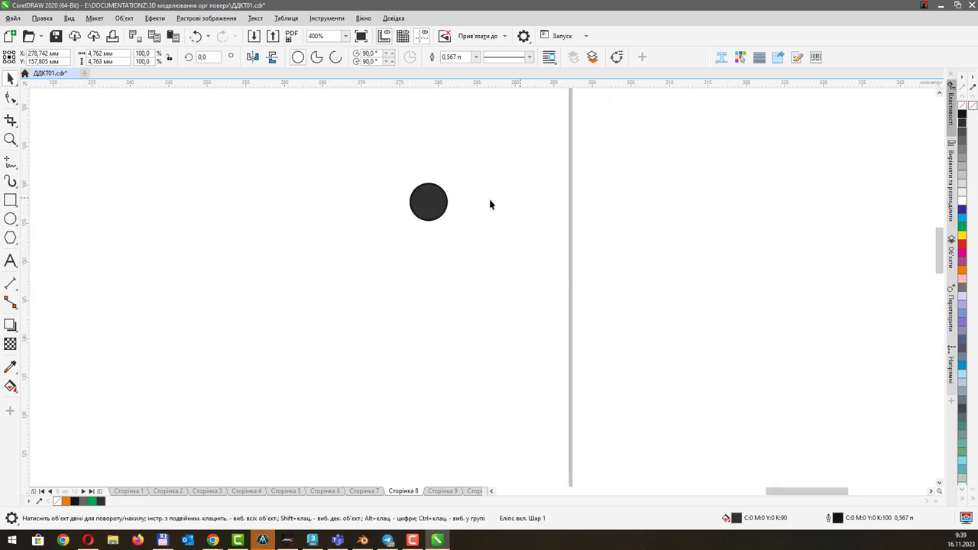
left_click(430, 200)
left_click(585, 201)
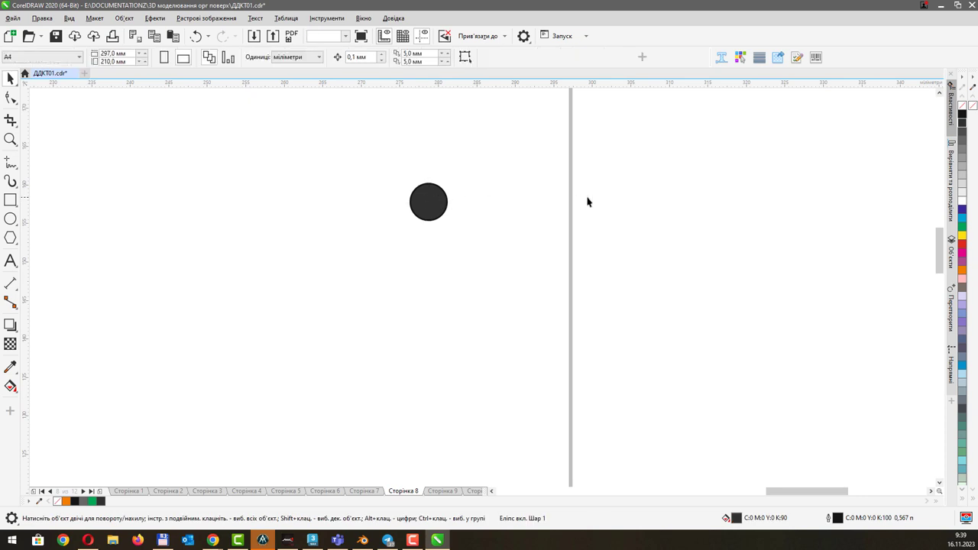
left_click(425, 201)
mouse_move(427, 201)
left_mouse_down()
mouse_move(466, 163)
mouse_move(696, 186)
mouse_move(699, 199)
mouse_move(672, 157)
mouse_move(647, 145)
left_mouse_up()
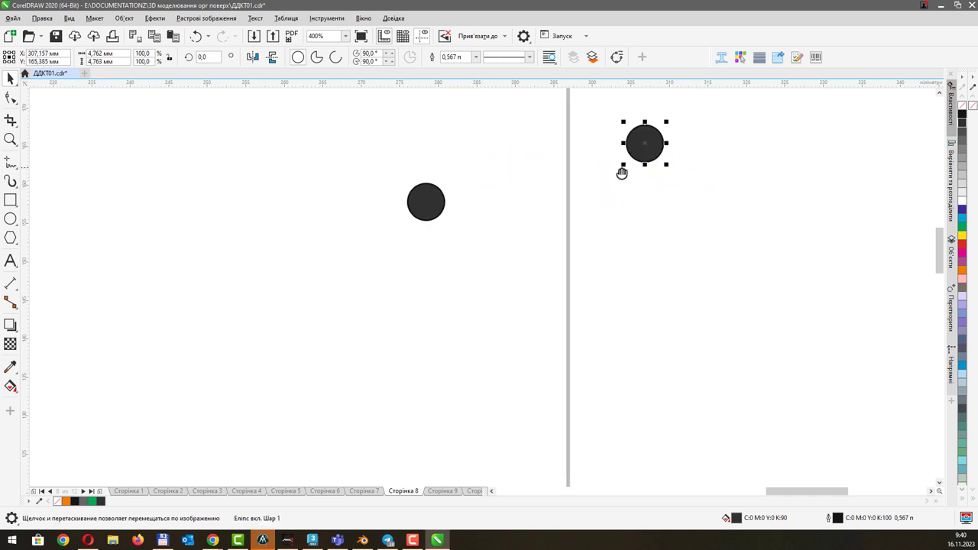
middle_click_drag(622, 169, 580, 188)
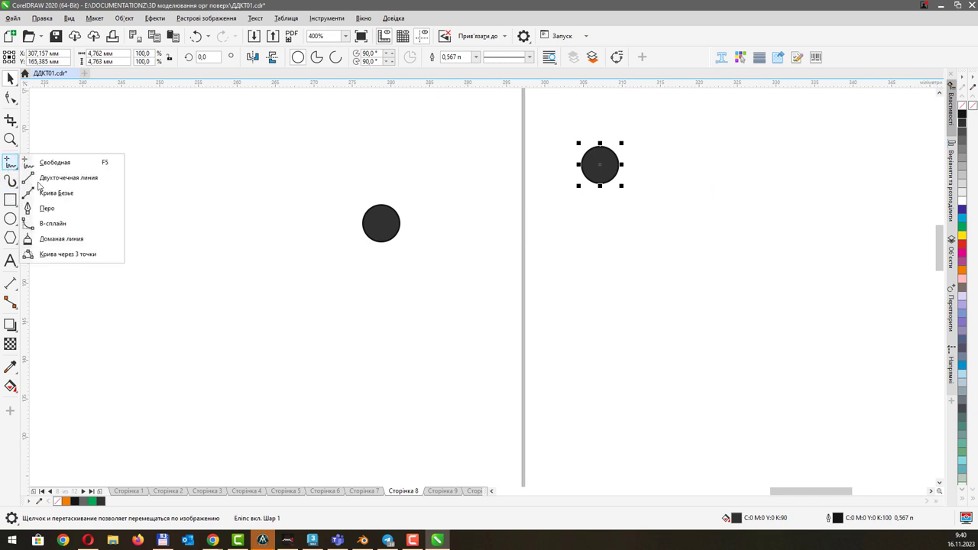
Draw an orange Bezier line joining the left and right circle centres
left_click(10, 164)
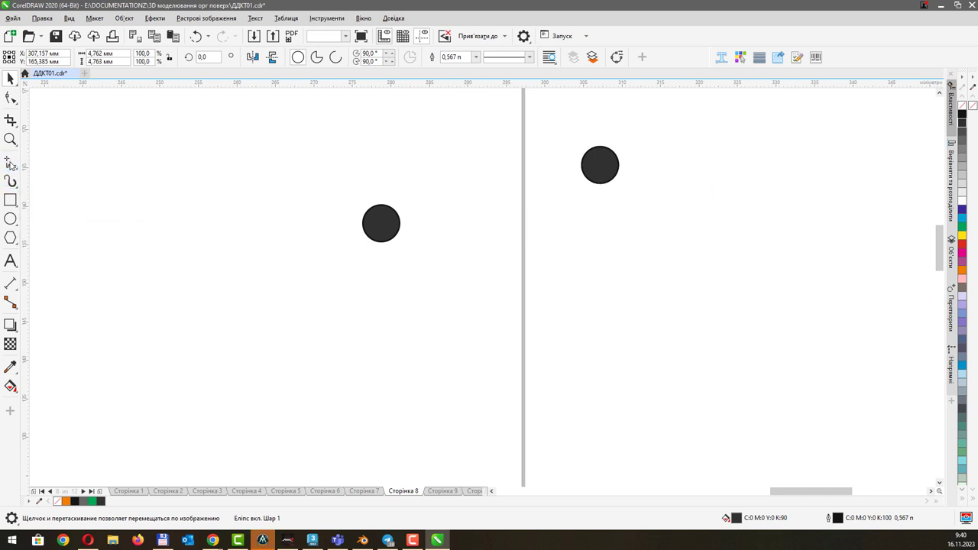
double_click(10, 162)
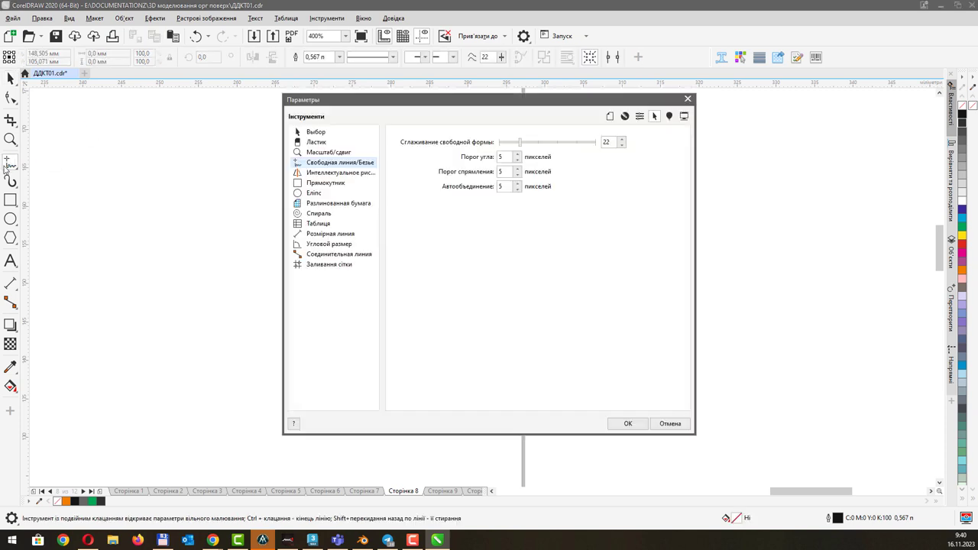
key("Escape")
left_click(14, 166)
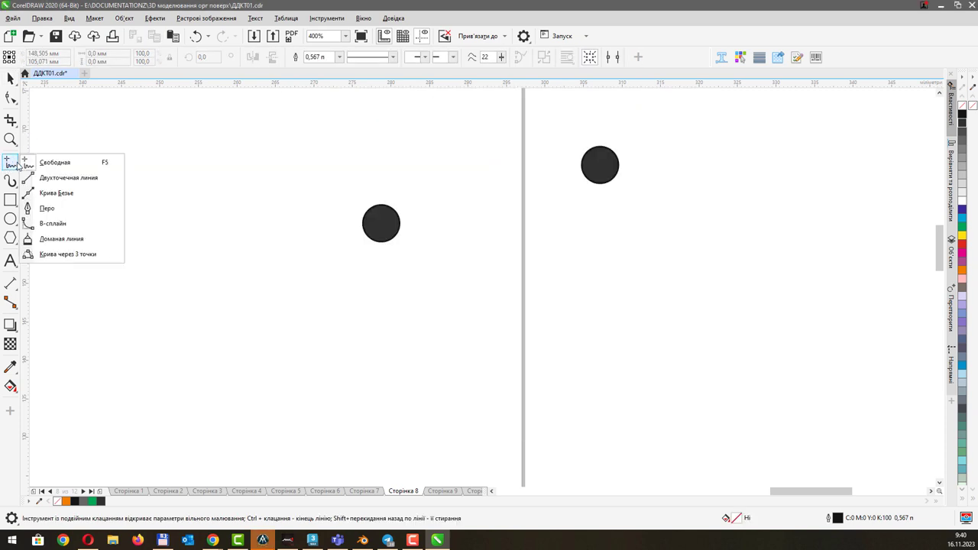
left_click(69, 194)
left_click(380, 218)
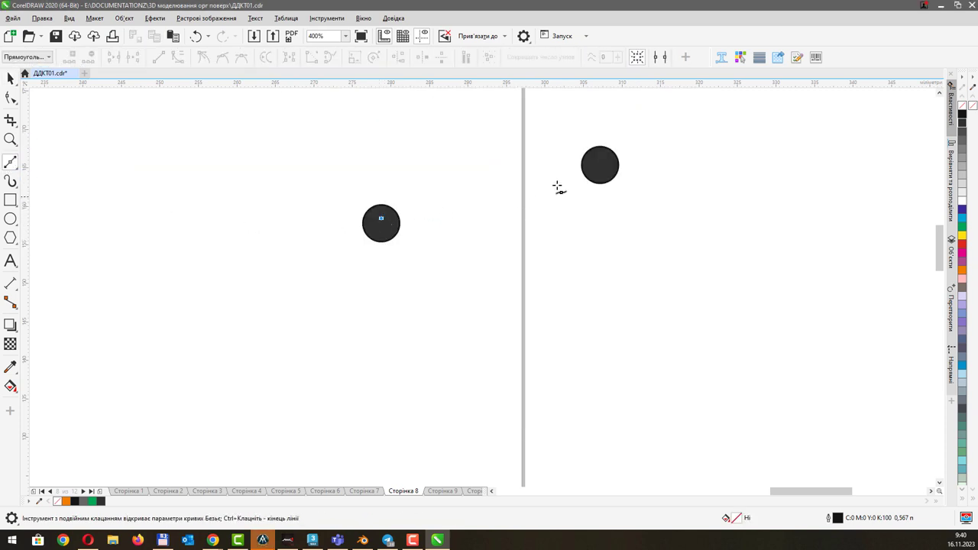
left_click(599, 165)
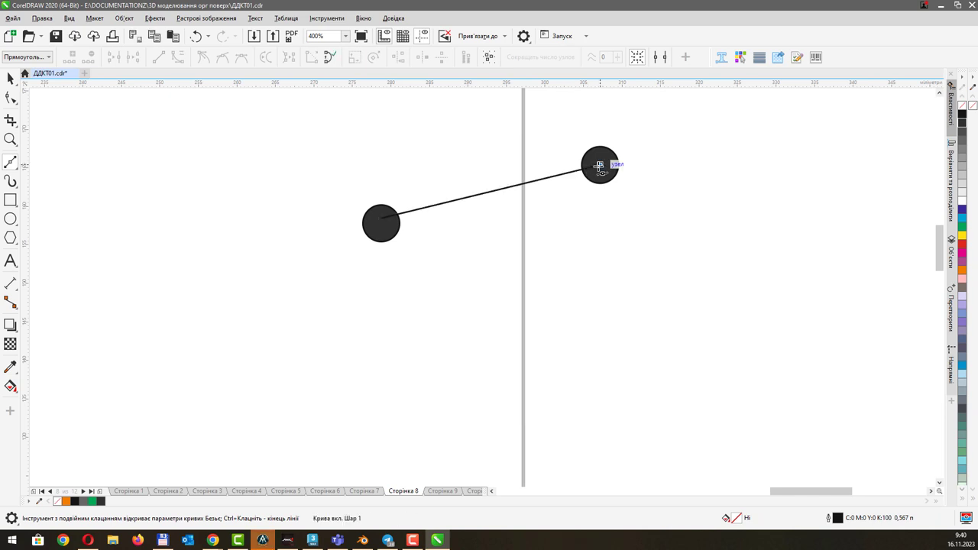
right_click(964, 271)
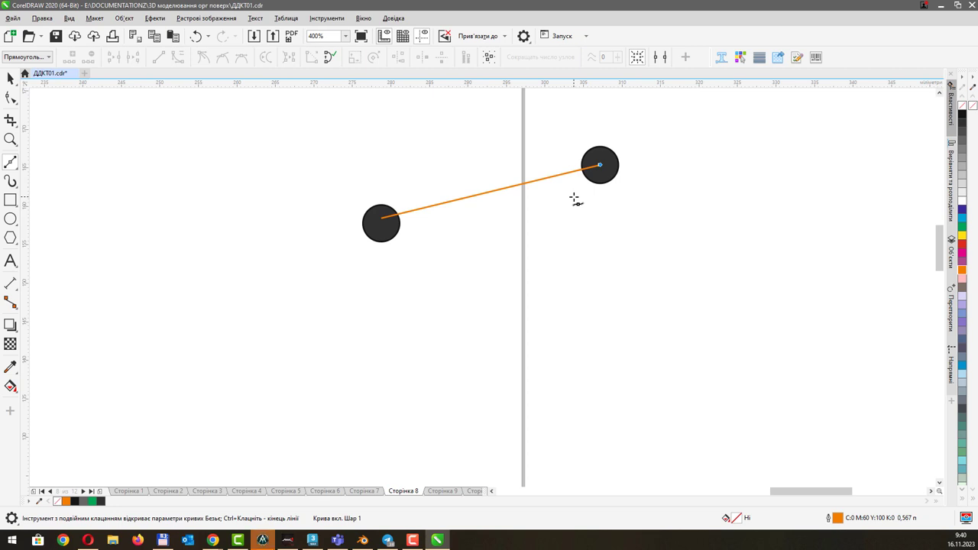
Duplicate the right circle twice with Ctrl+D, placing copies below the right and left circles
left_click(600, 163)
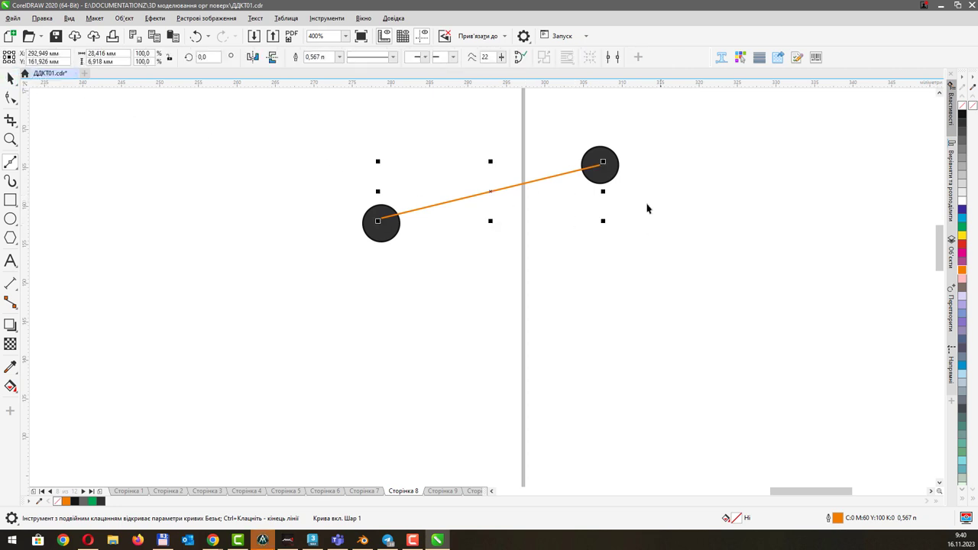
middle_click_drag(538, 178, 485, 196)
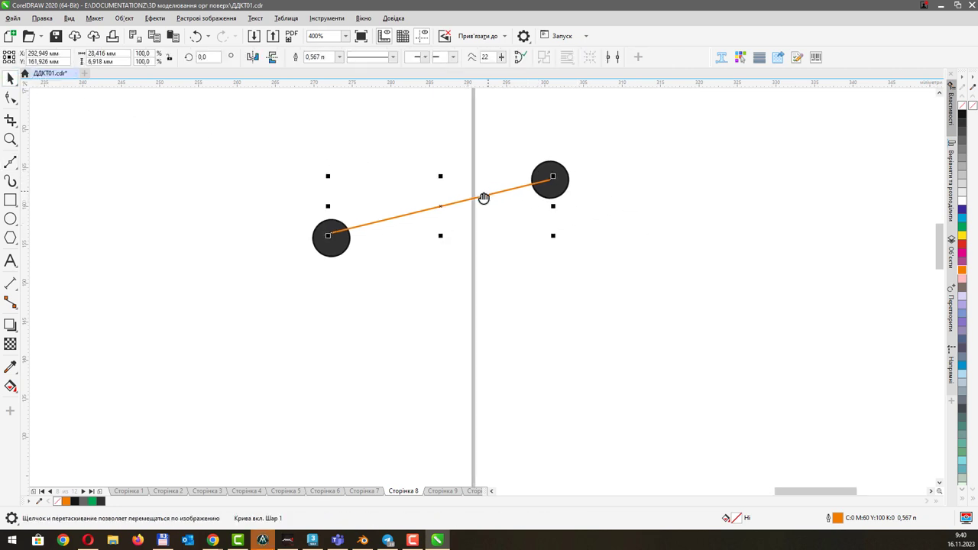
key("space")
left_click(550, 175)
key("ctrl+d")
mouse_move(587, 146)
left_mouse_down()
mouse_move(586, 299)
mouse_move(600, 320)
left_mouse_up()
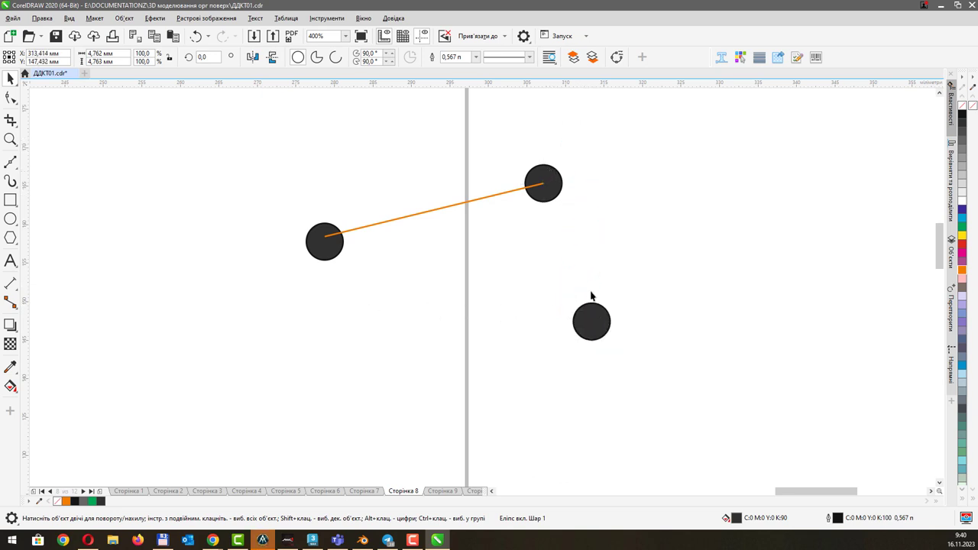
key("ctrl+d")
left_click_drag(647, 460, 382, 378)
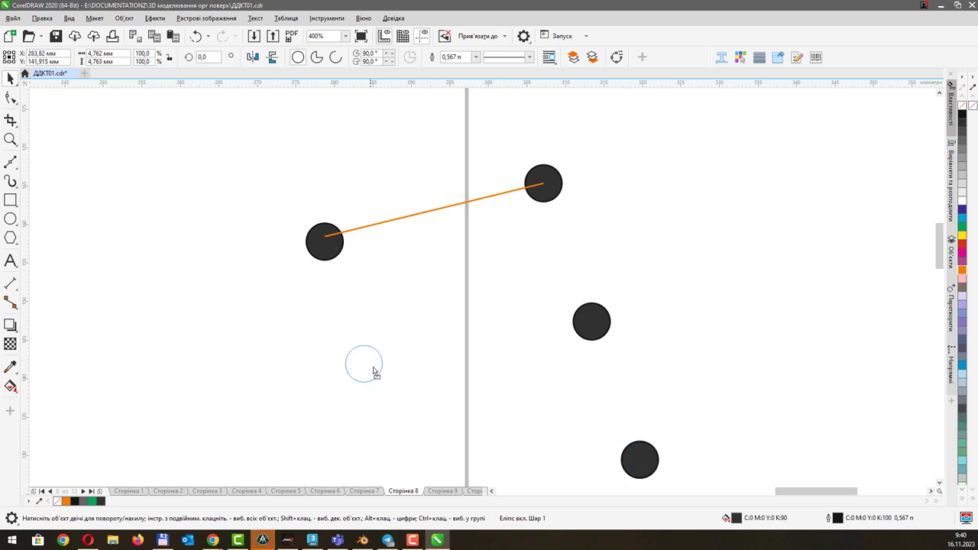
Draw an orange line from the left circle through the lower circles, closing the quadrilateral
left_click(10, 162)
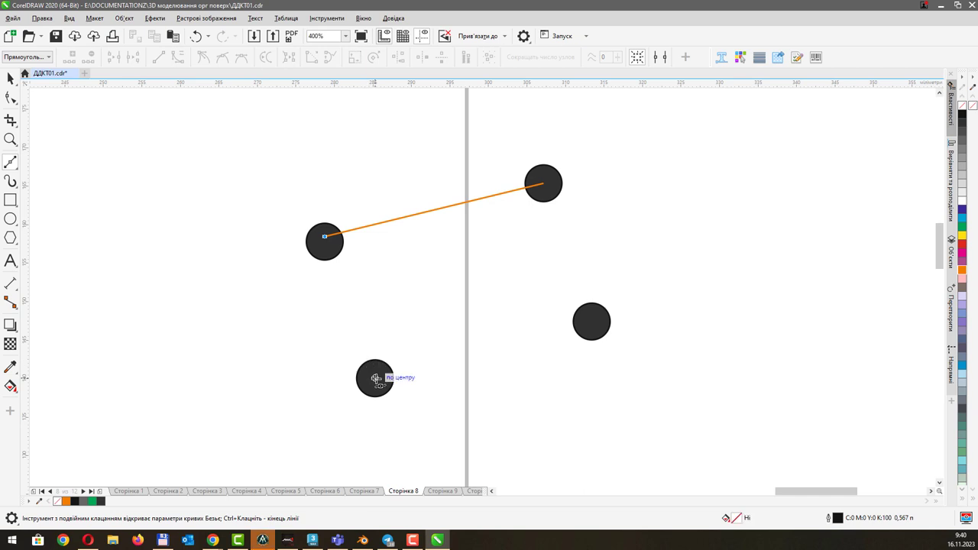
left_click(374, 377)
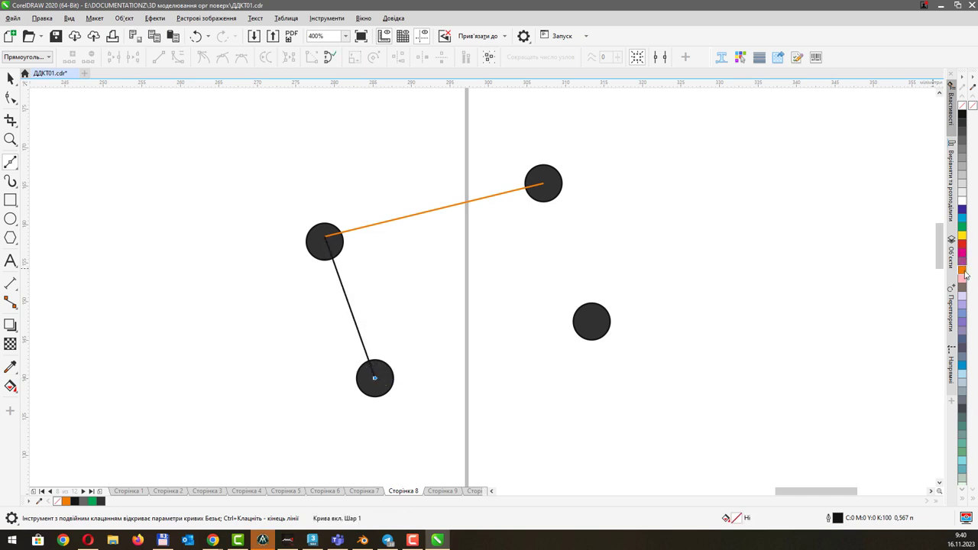
left_click(965, 271)
left_click(592, 322)
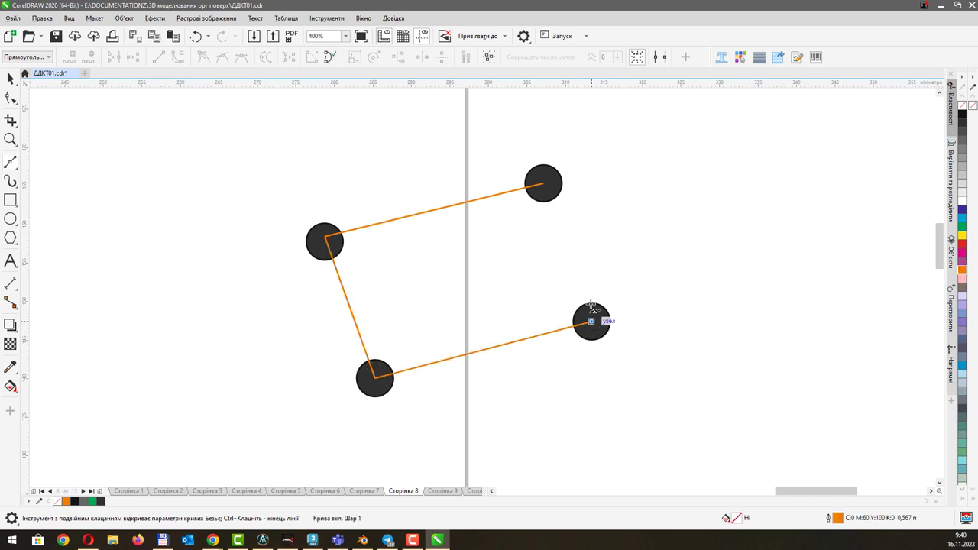
left_click(545, 185)
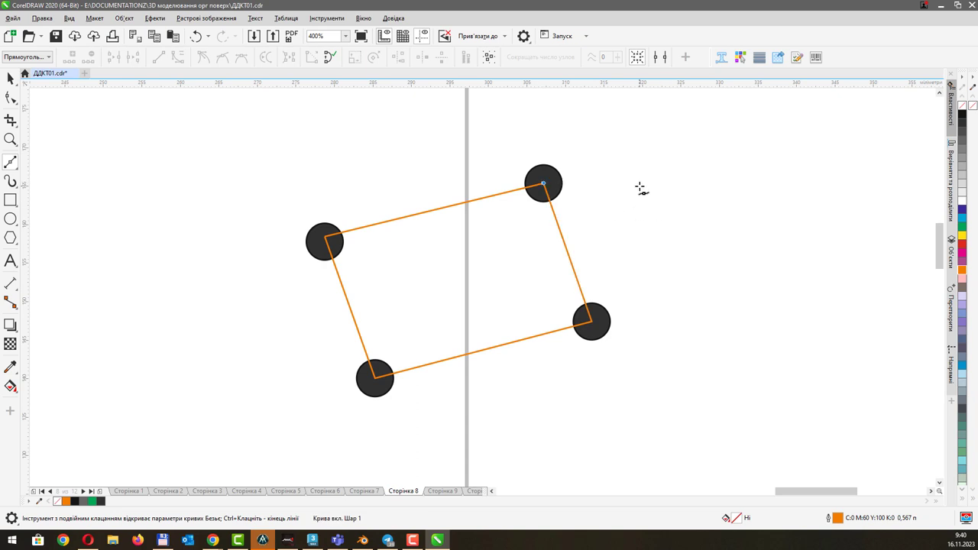
middle_click_drag(640, 189, 642, 208)
middle_click_drag(500, 188, 501, 216)
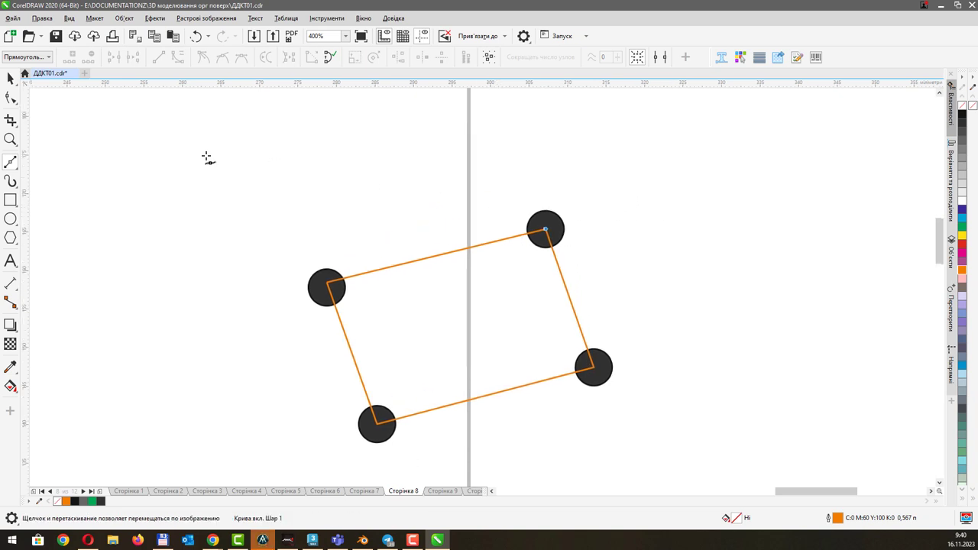
Copy circles above the left and upper-right dots and out to the right
left_click(10, 77)
left_click(327, 285)
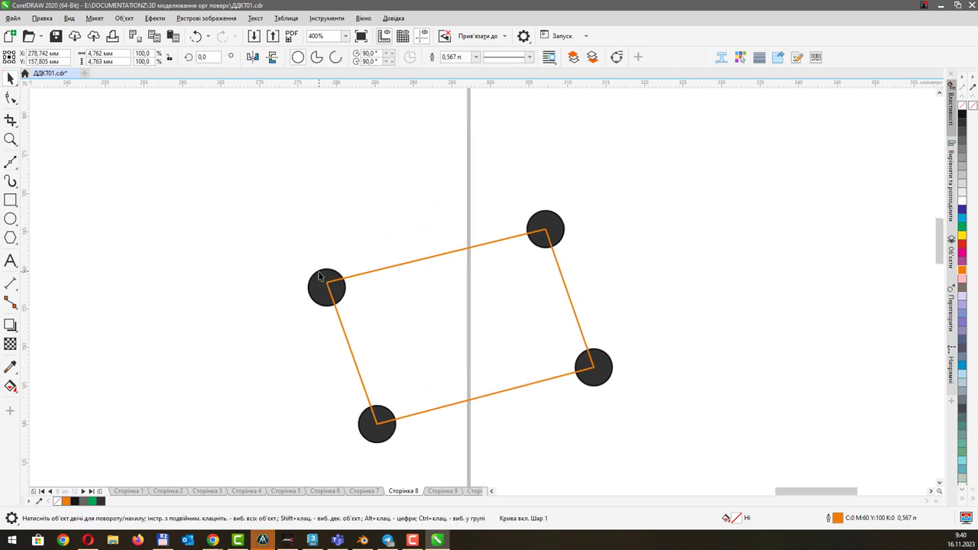
left_click_drag(320, 276, 365, 248)
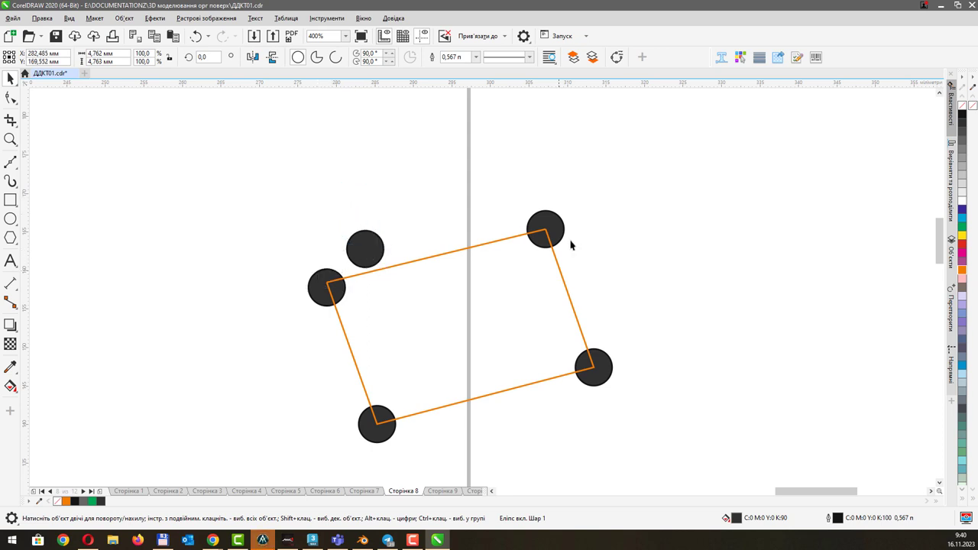
mouse_move(551, 228)
left_mouse_down()
mouse_move(588, 190)
mouse_move(579, 162)
left_mouse_up()
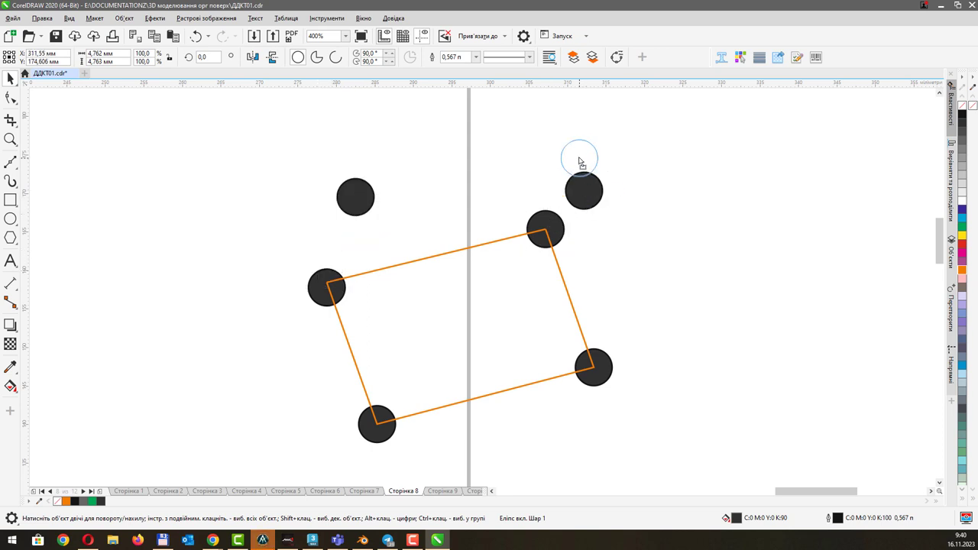
left_click_drag(611, 366, 645, 301)
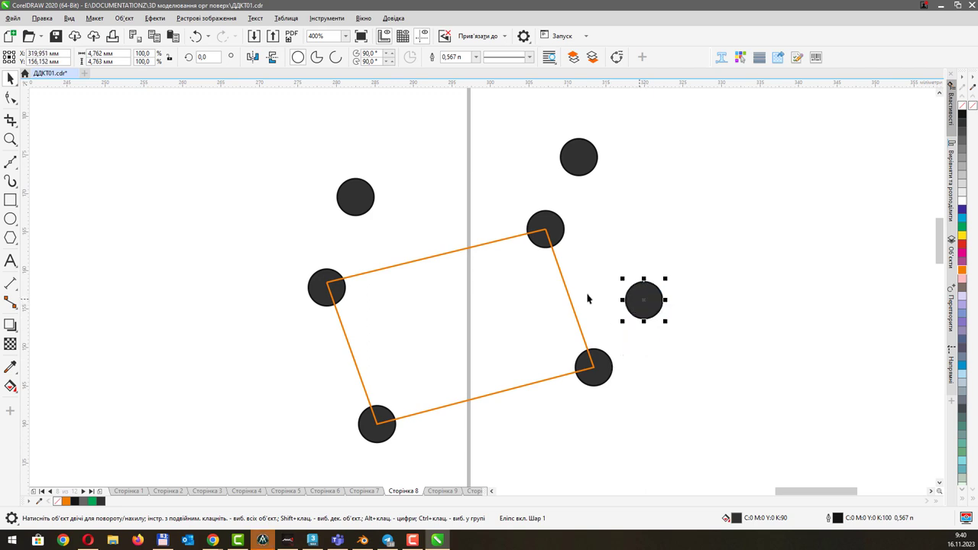
Draw an orange line linking the top-left, left, top-right, right and lower-right dots
left_click(11, 162)
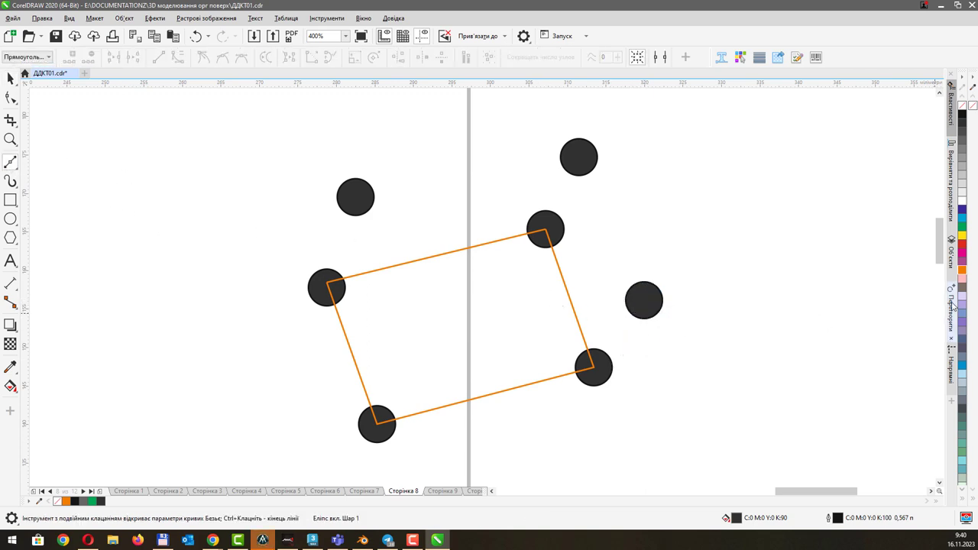
left_click(356, 196)
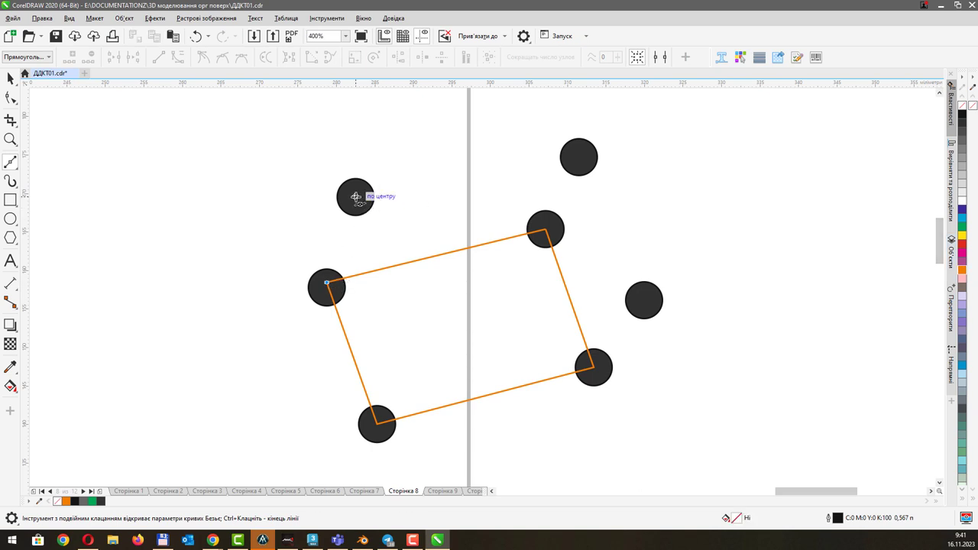
left_click(326, 287)
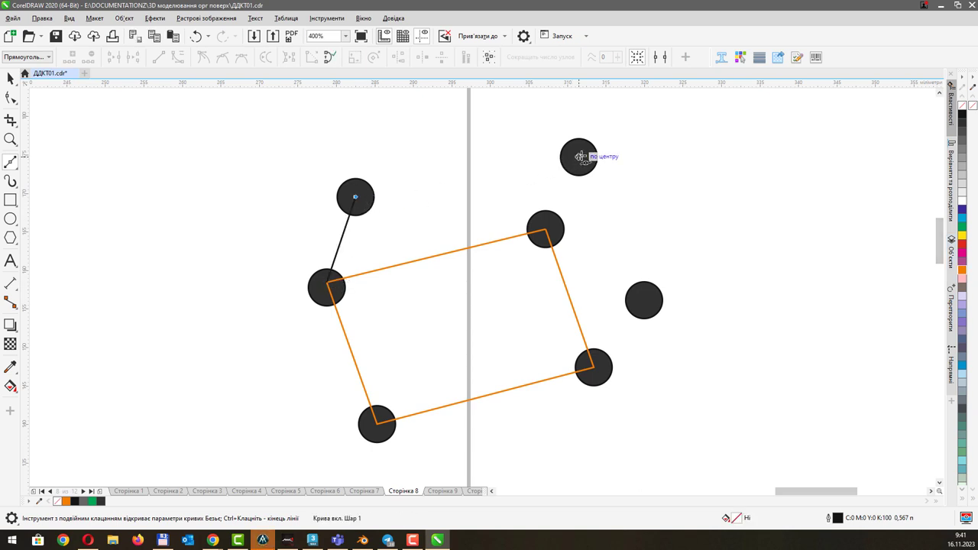
left_click(578, 156)
left_click(643, 300)
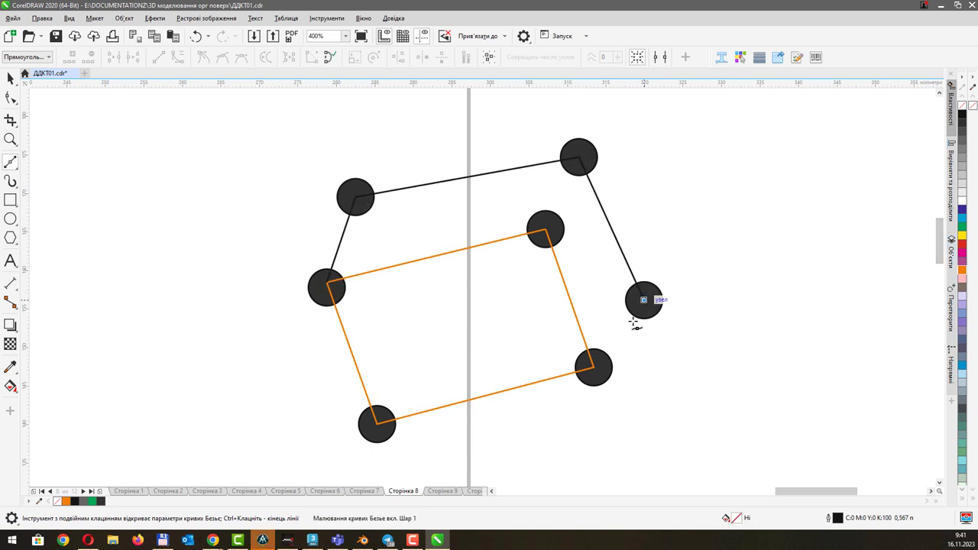
left_click(593, 367)
right_click(961, 272)
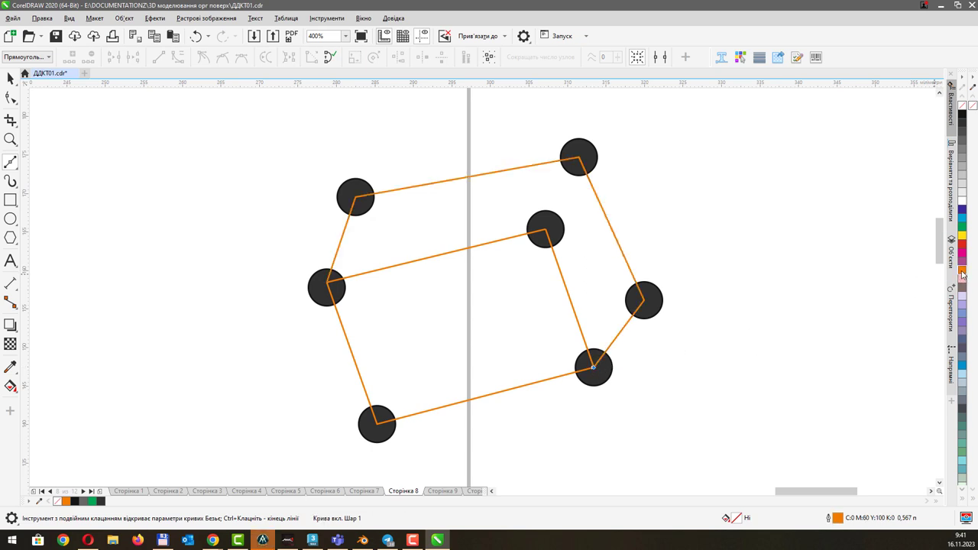
Connect the middle dot to the top-right dot with another line
left_click(546, 228)
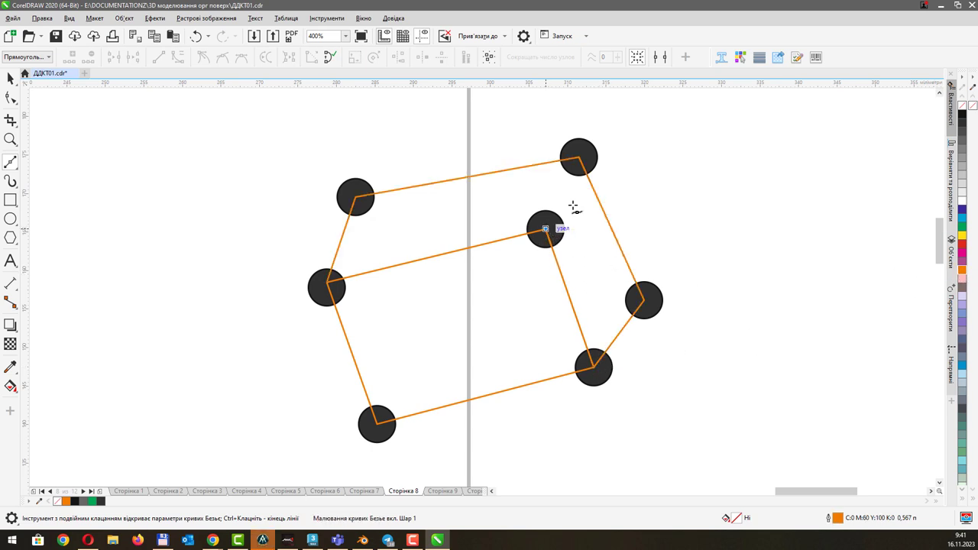
left_click(578, 158)
left_click(579, 157, "ctrl")
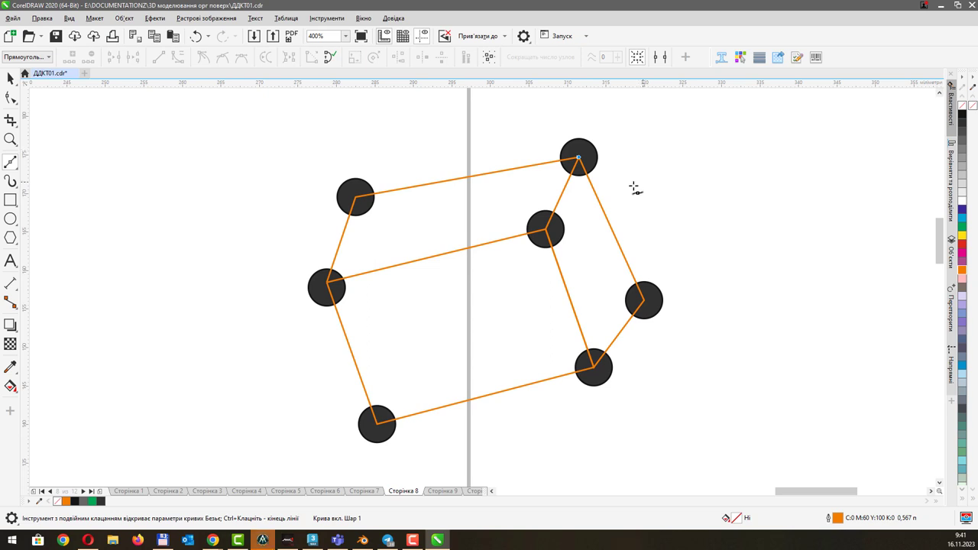
left_click(10, 77)
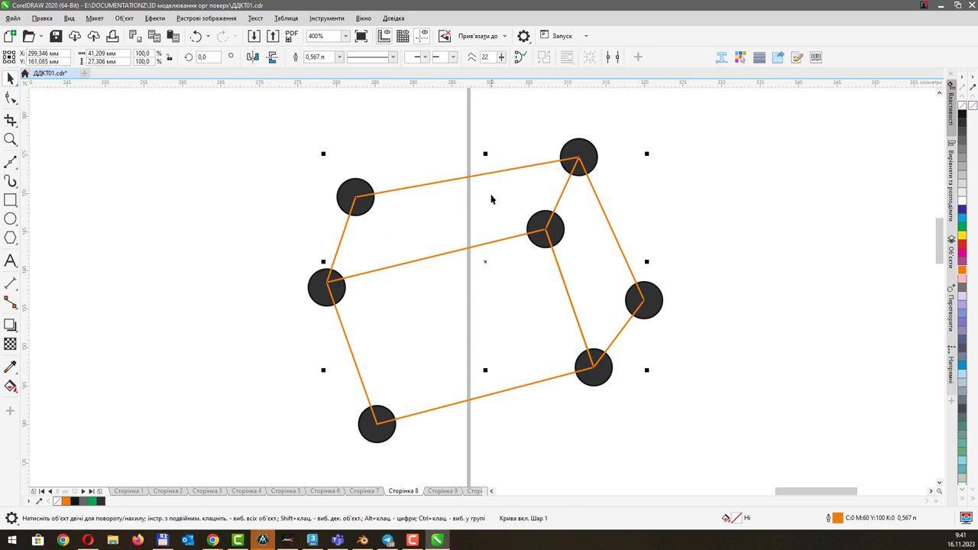
Marquee-select all the dots and lines and delete the drawing
left_click(447, 222)
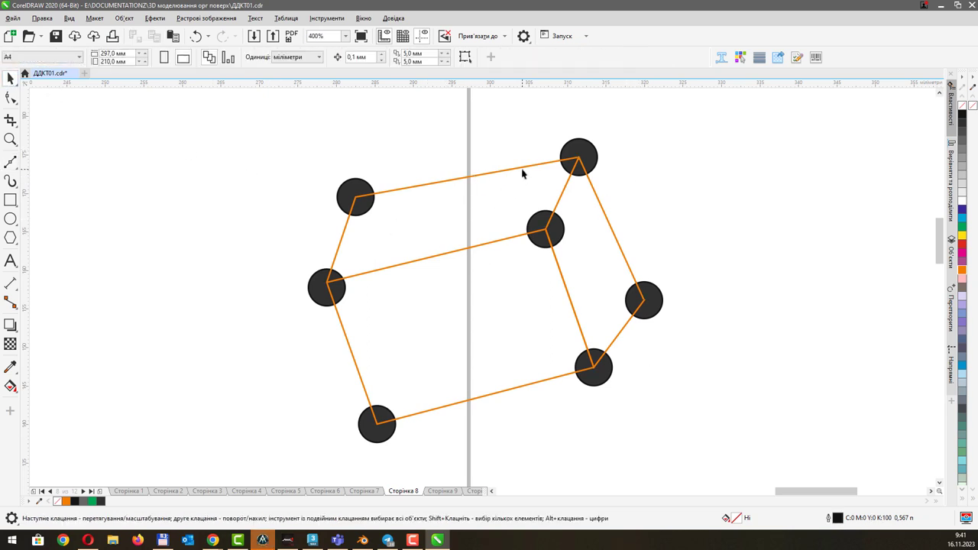
left_click(509, 240)
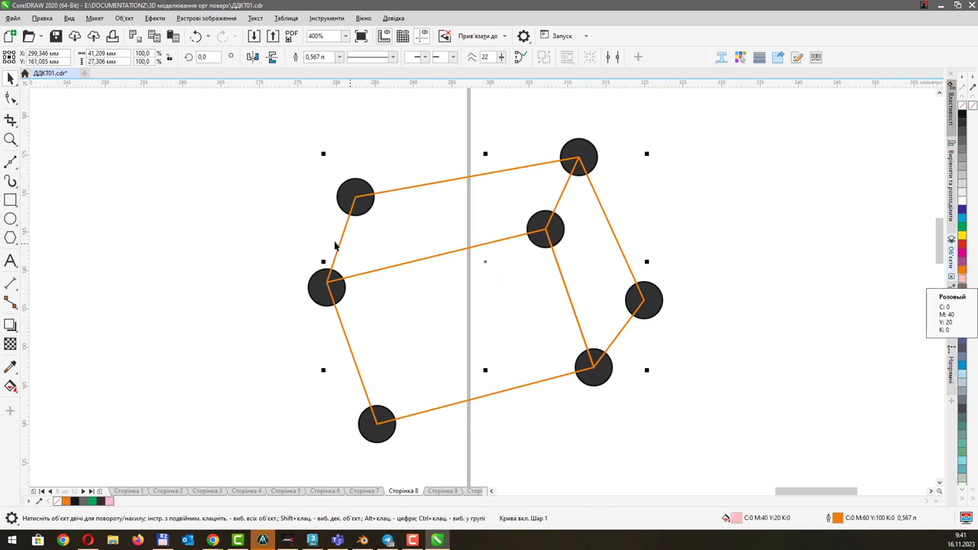
left_click(360, 299)
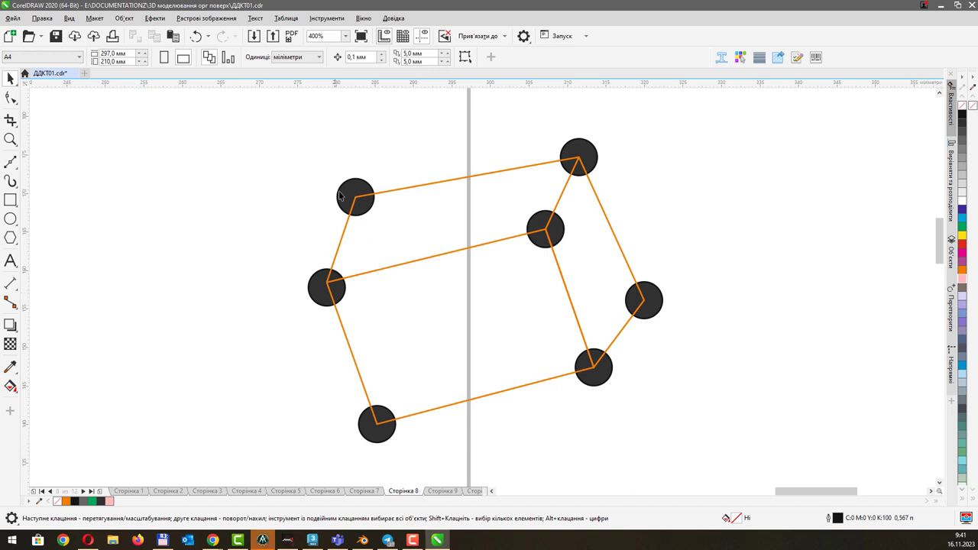
left_click_drag(247, 135, 718, 456)
key("Delete")
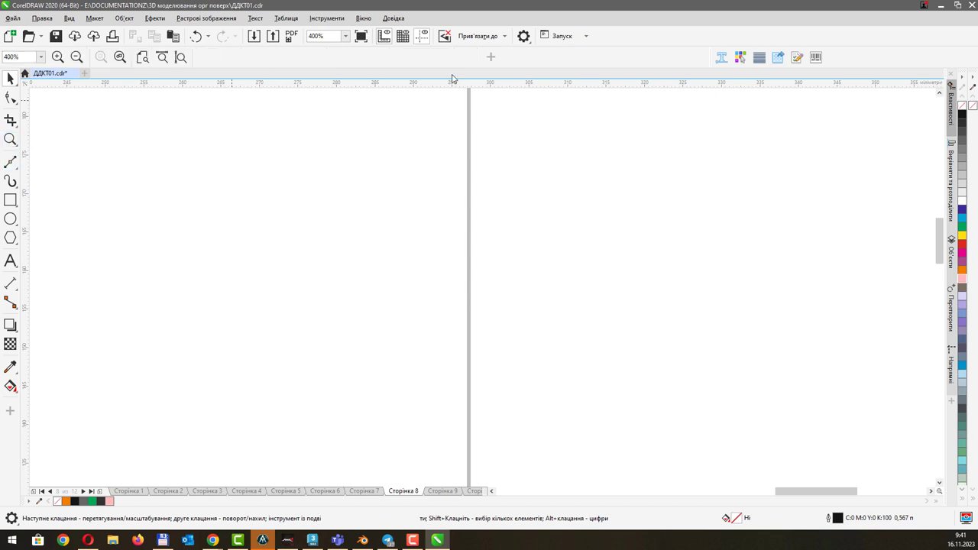
Zoom to show the whole slide, then return to 3ds Max with Perspective active
left_click(181, 57)
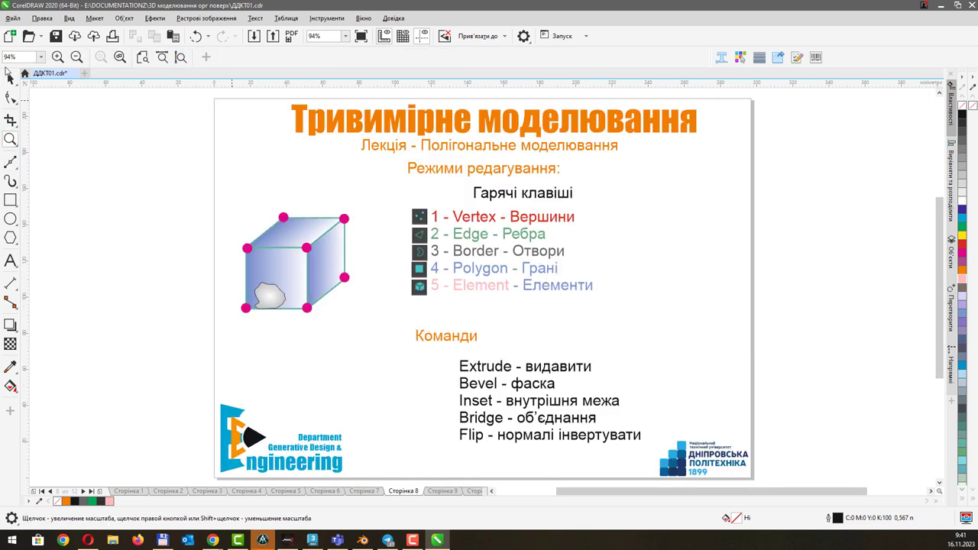
left_click(10, 78)
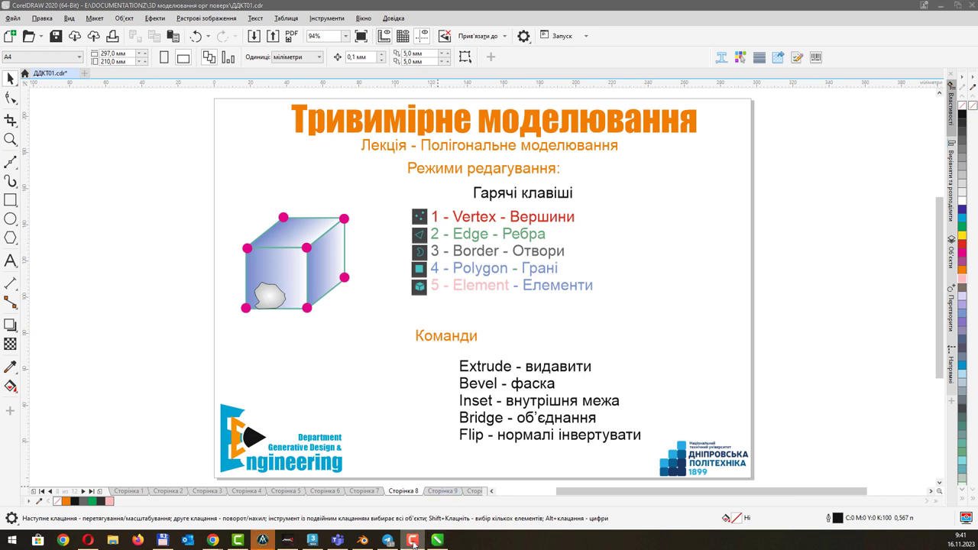
left_click(312, 540)
left_click(522, 317)
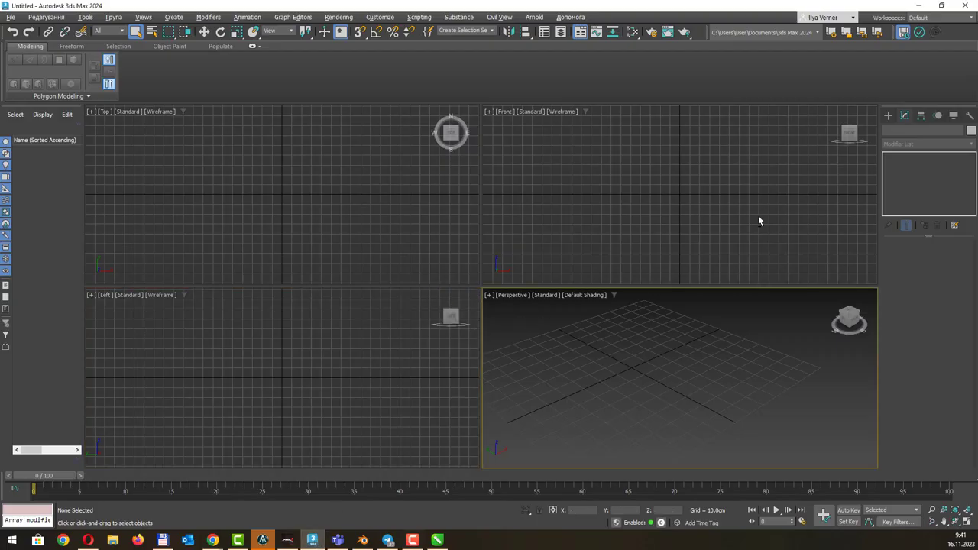
Maximize the Perspective view and drag out Box001, about 47.882 × 70.265 × 43.793 cm
key("alt+w")
left_click(888, 116)
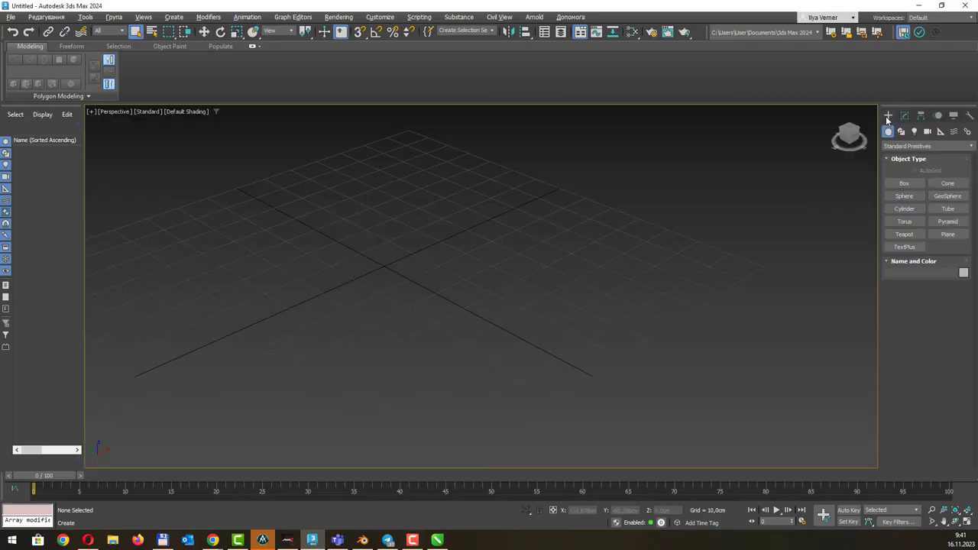
left_click(904, 184)
left_click_drag(428, 220, 430, 353)
left_click_drag(375, 376, 359, 348)
left_click(331, 240)
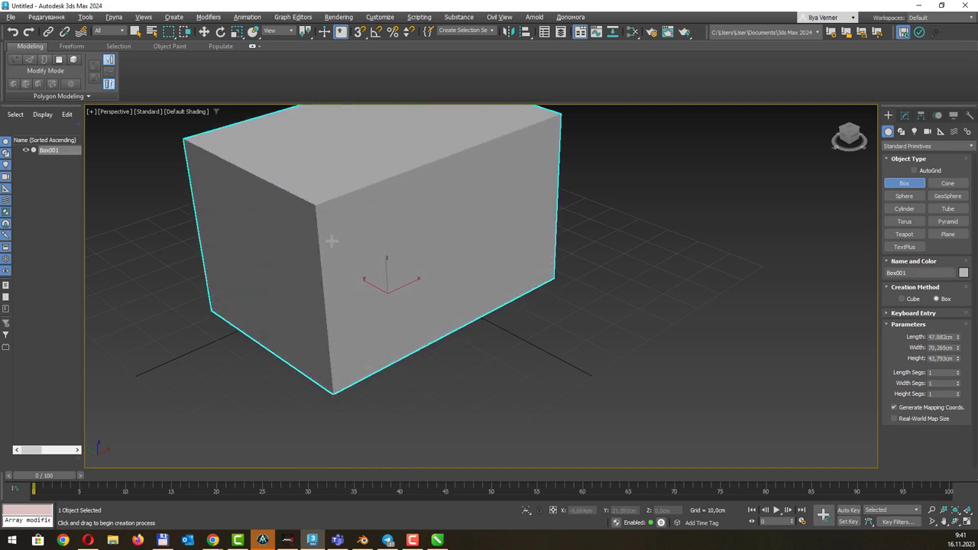
Turn on Edged Faces, recentre the view on the box, and widen the command panel
middle_click_drag(332, 240, 382, 257)
key("F4")
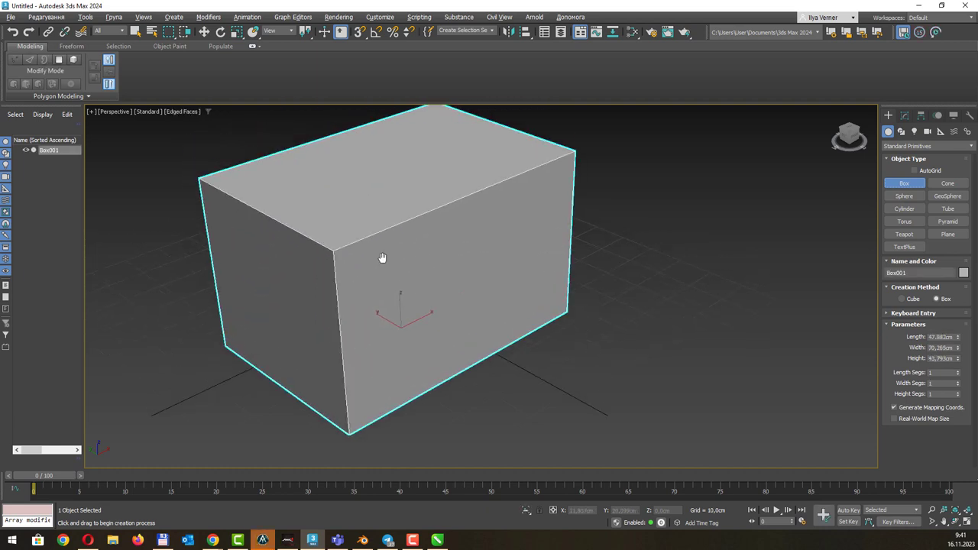
scroll(419, 189, "down", 2)
scroll(418, 189, "down", 2)
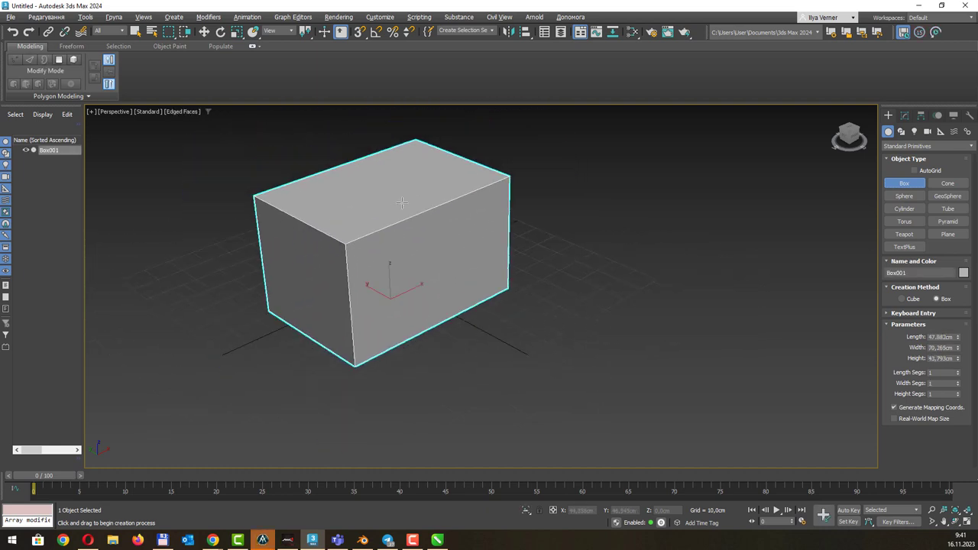
middle_click_drag(418, 188, 397, 211)
scroll(397, 210, "down", 1)
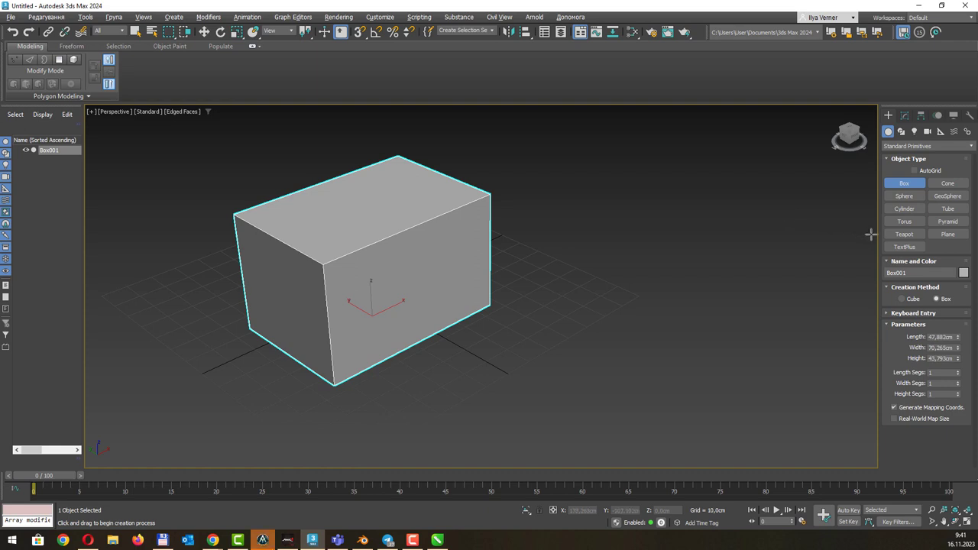
left_click_drag(877, 235, 764, 236)
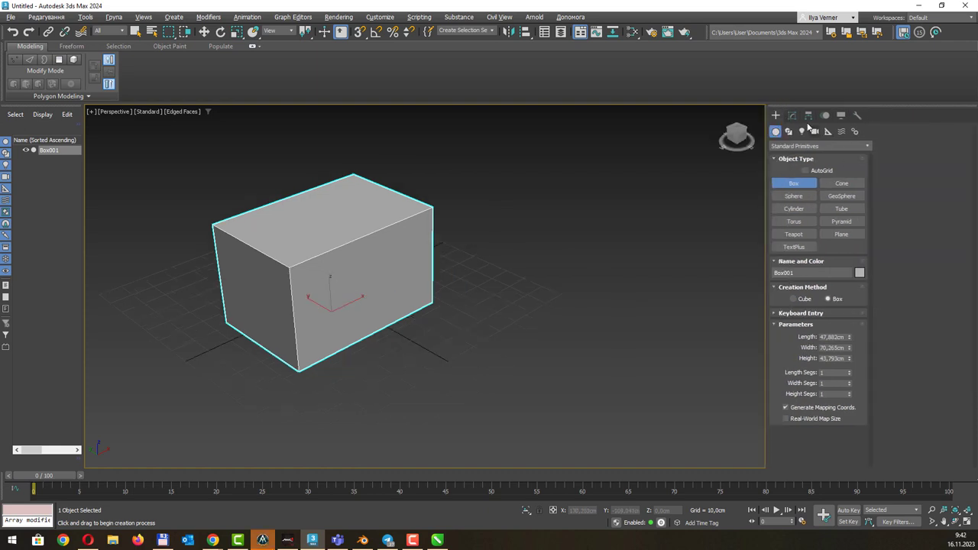
Set the box's Length, Width and Height Segs to 2
left_click(791, 115)
left_click(834, 268)
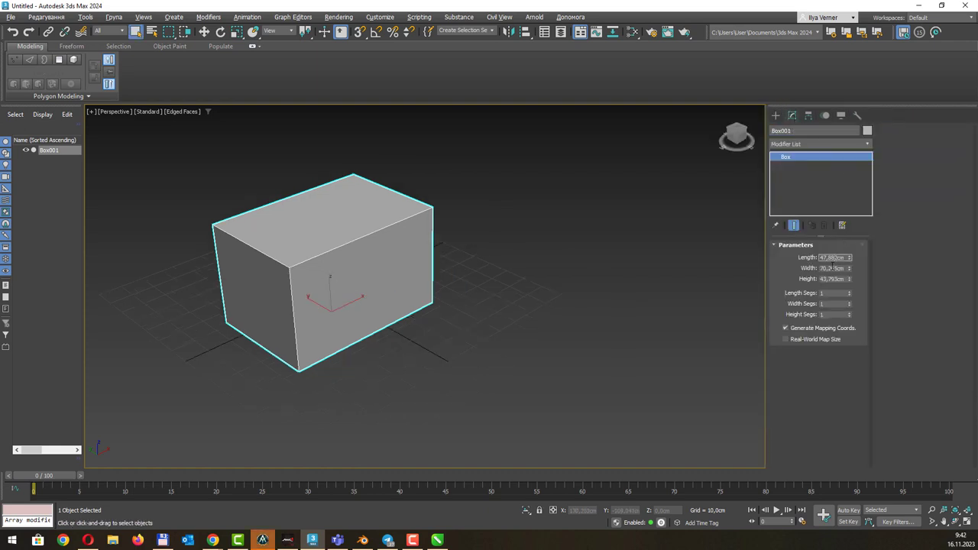
left_click(849, 294)
left_click(851, 303)
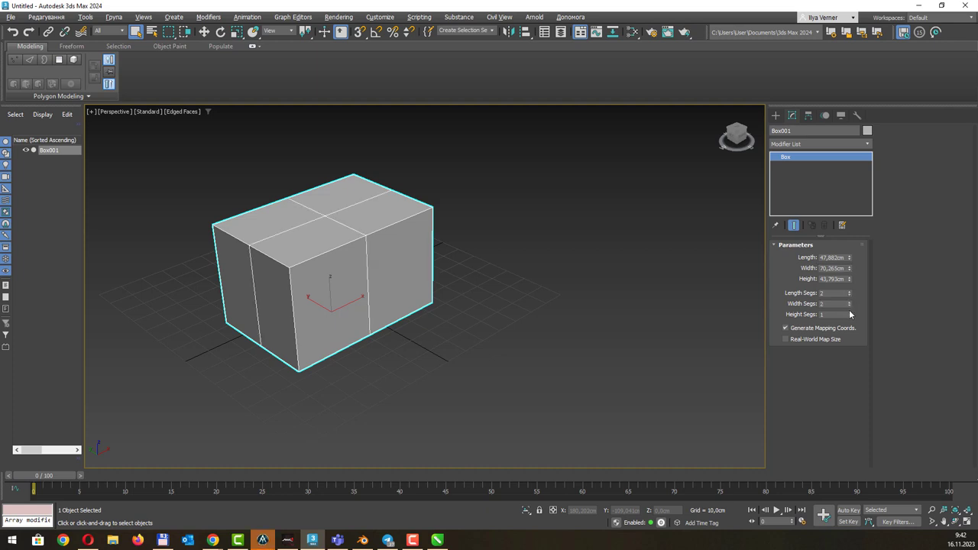
left_click(849, 314)
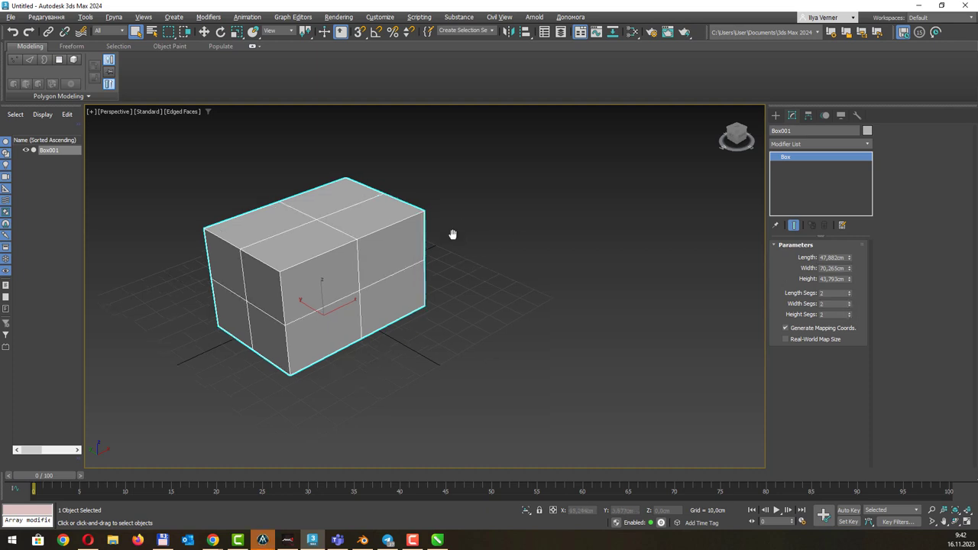
Shift-drag the box to clone 2 copies, Box002 and Box003, toward the upper right
middle_click_drag(460, 230, 406, 267)
key("w")
left_click_drag(295, 341, 573, 206, "shift")
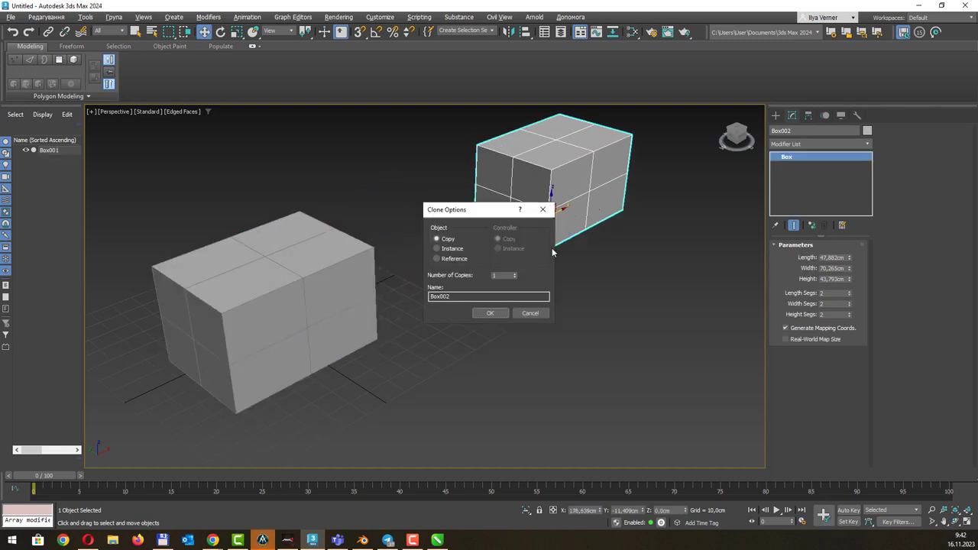
left_click(515, 273)
left_click(485, 313)
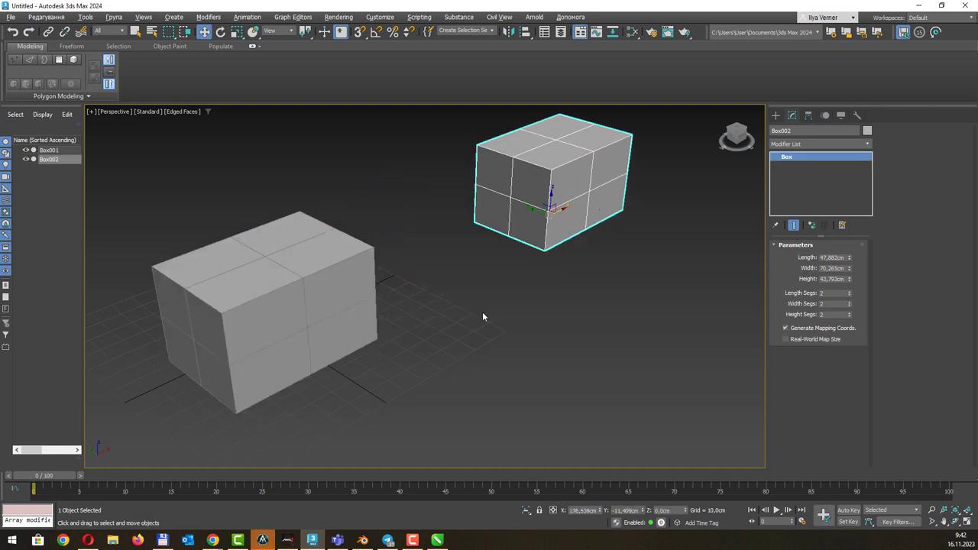
Move Box001 left across the grid, away from its copies
left_click(301, 291)
middle_click_drag(364, 220, 393, 207)
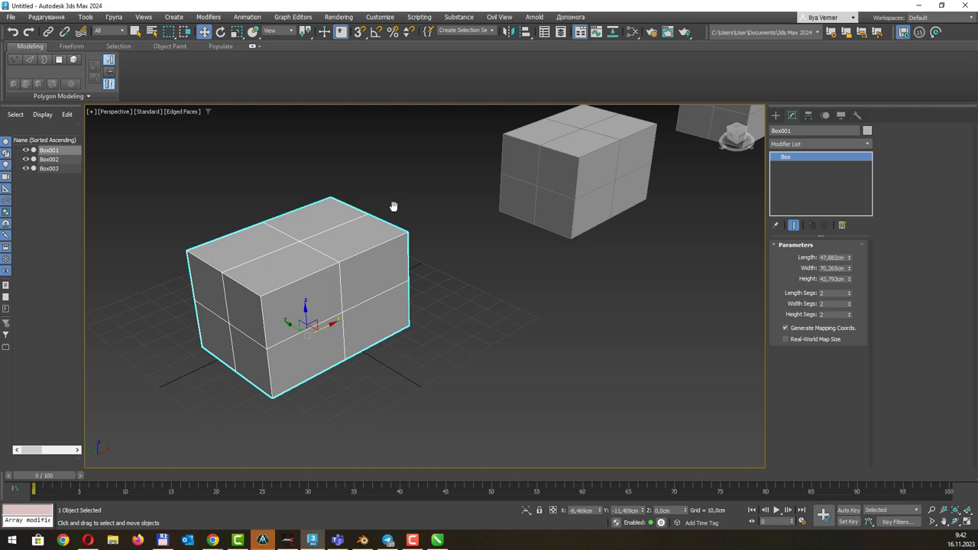
middle_click_drag(354, 305, 421, 280)
scroll(424, 284, "down", 3)
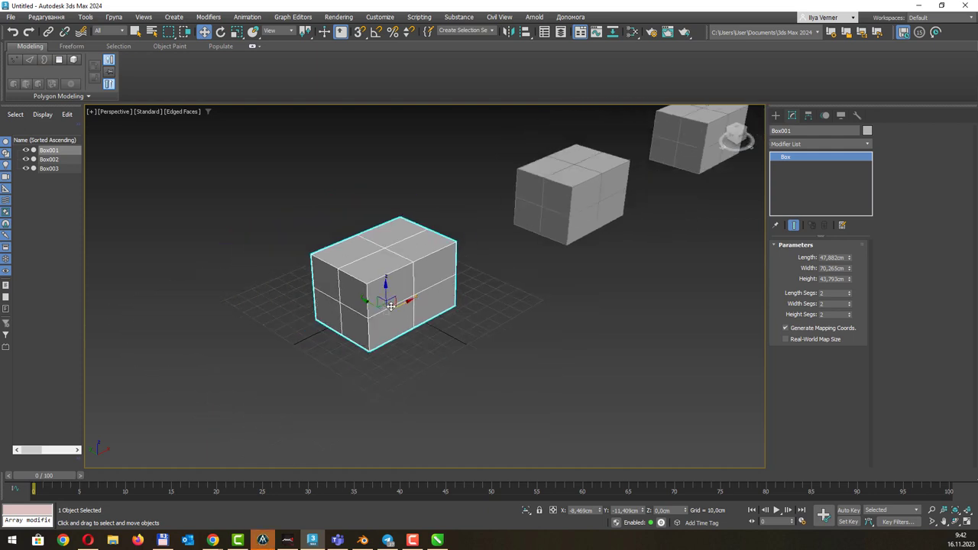
left_click_drag(388, 306, 243, 315)
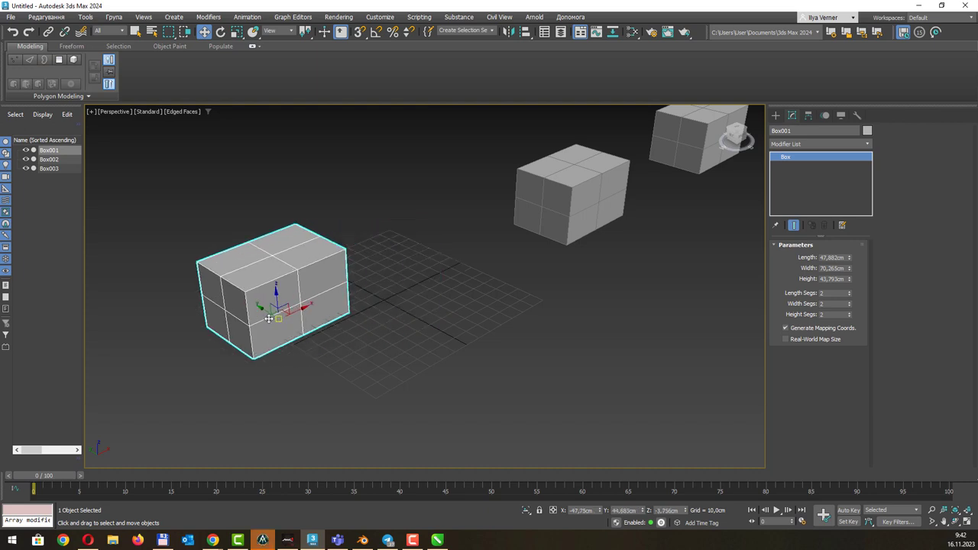
middle_click_drag(366, 297, 397, 298)
key("q")
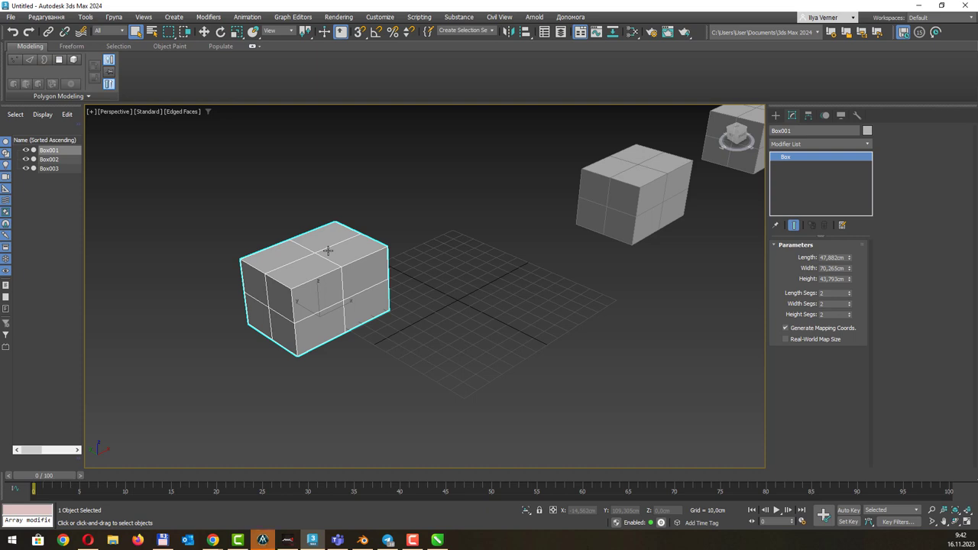
Convert Box001 to an Editable Poly through the right-click quad menu
right_click(328, 252)
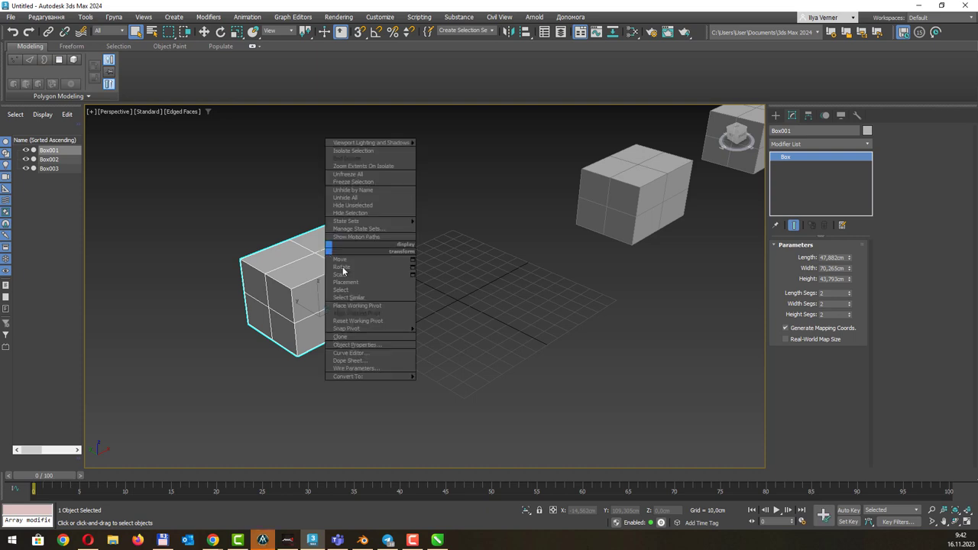
mouse_move(369, 376)
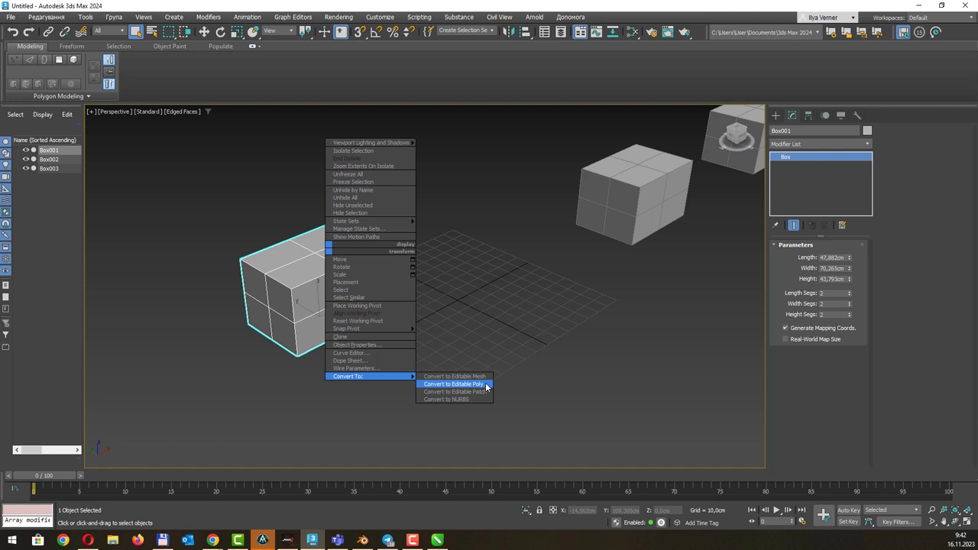
left_click(486, 386)
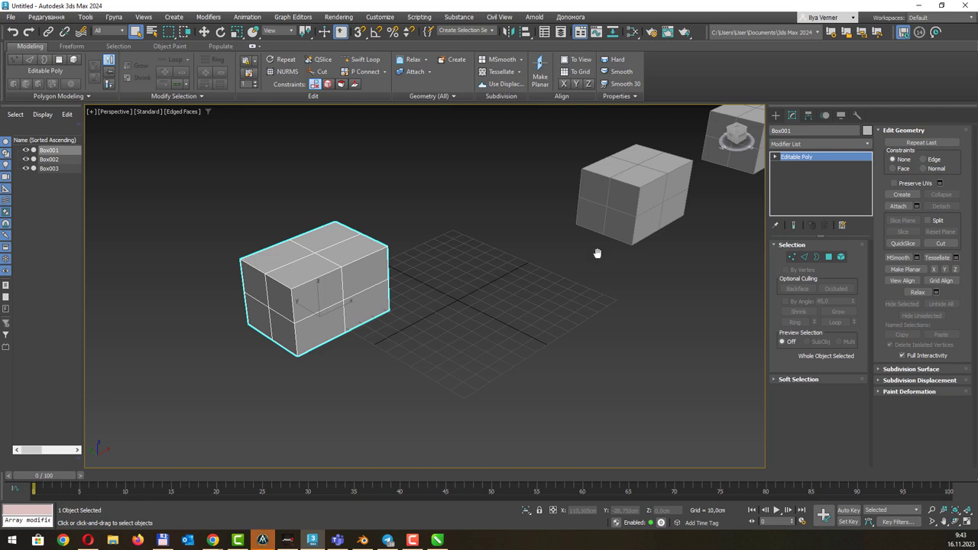
middle_click_drag(599, 249, 562, 280)
left_click(600, 206)
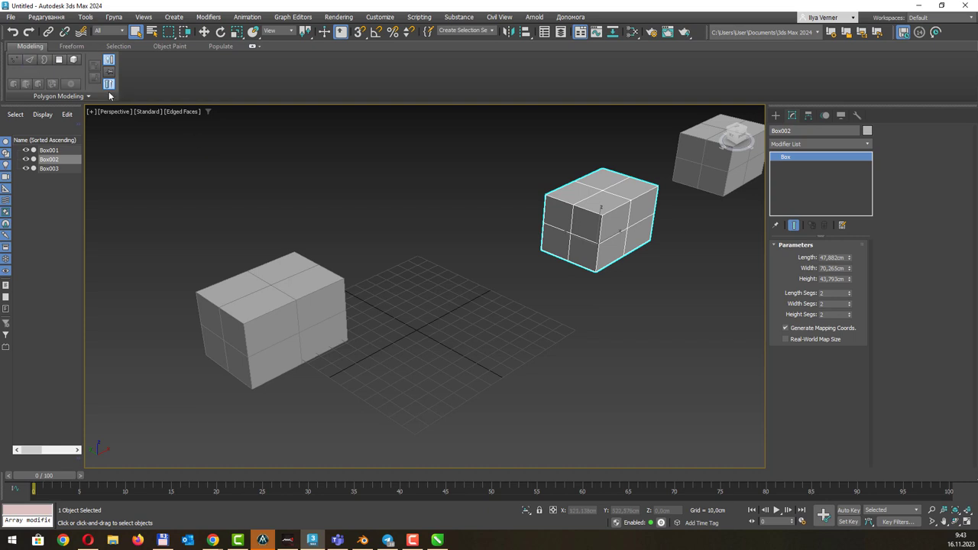
Convert Box002 to Editable Poly from Polygon Modeling and turn on Full Interactivity
left_click(84, 97)
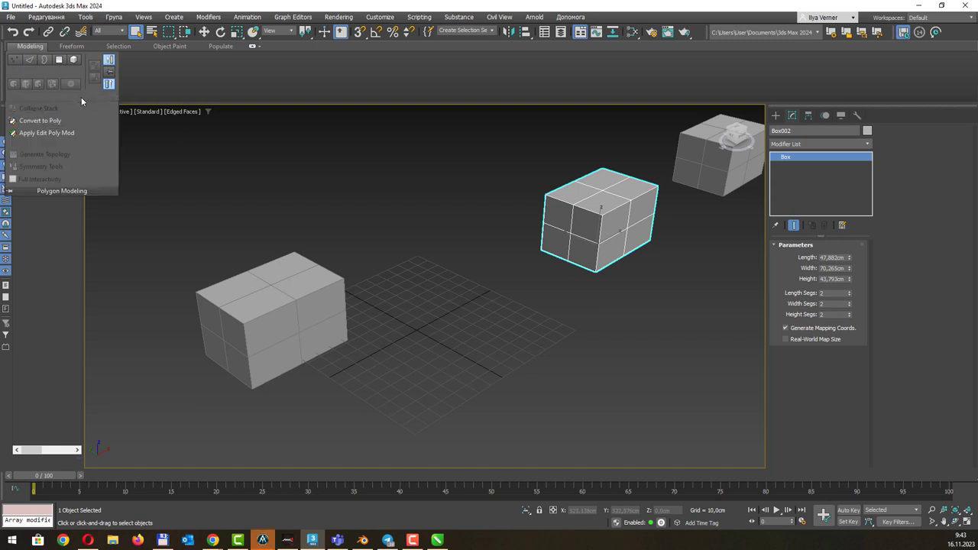
left_click(42, 123)
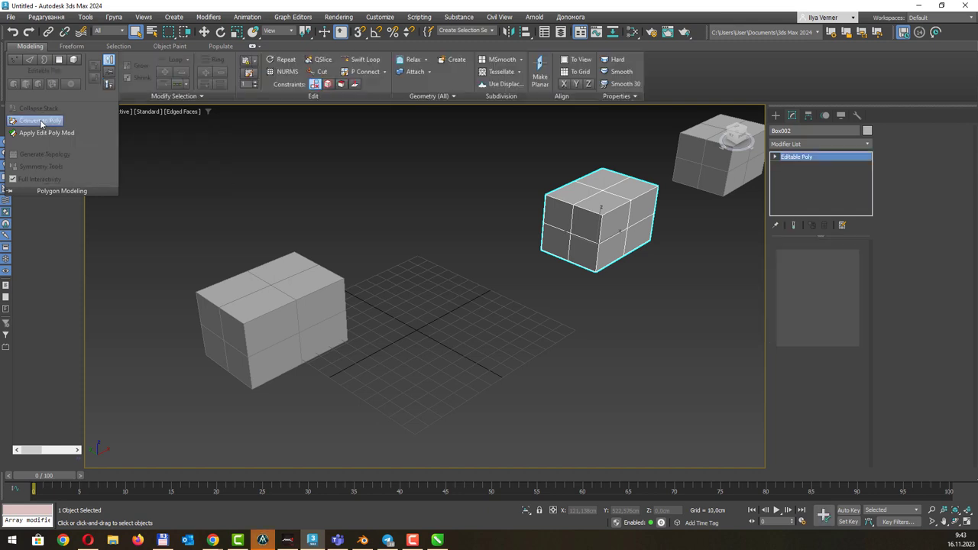
left_click(257, 319)
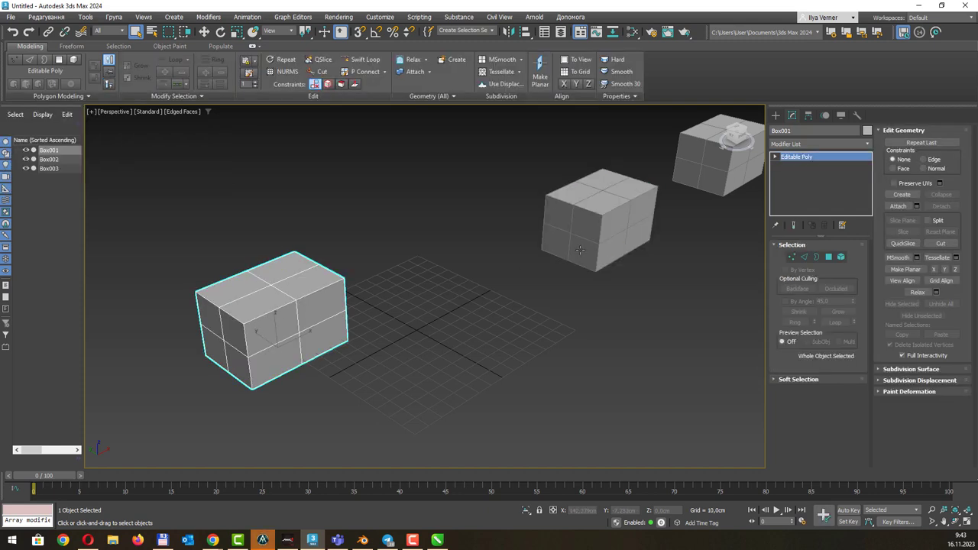
left_click(602, 218)
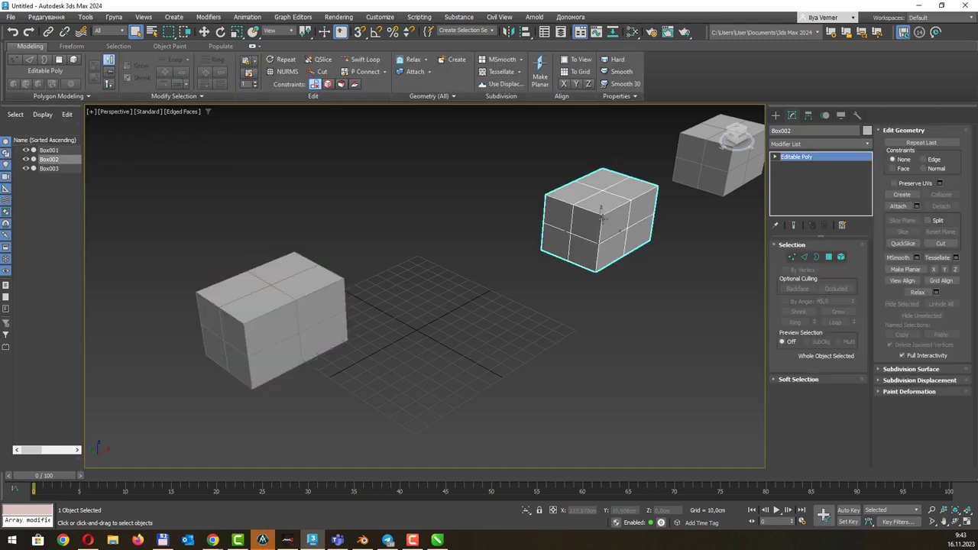
left_click(297, 304)
left_click(599, 223)
key("ctrl+z")
left_click(89, 98)
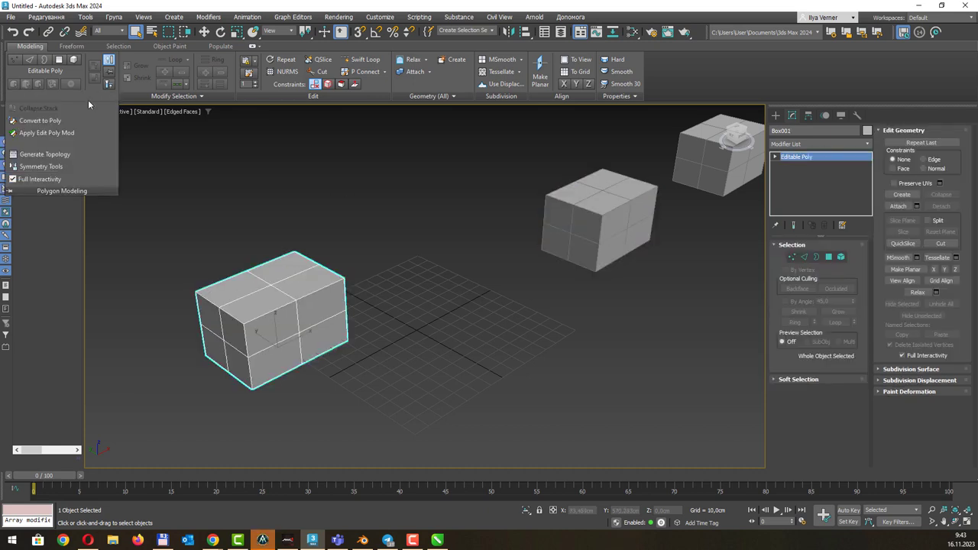
left_click(24, 181)
Undo Box002's conversion so it is a plain Box primitive again
left_click(603, 222)
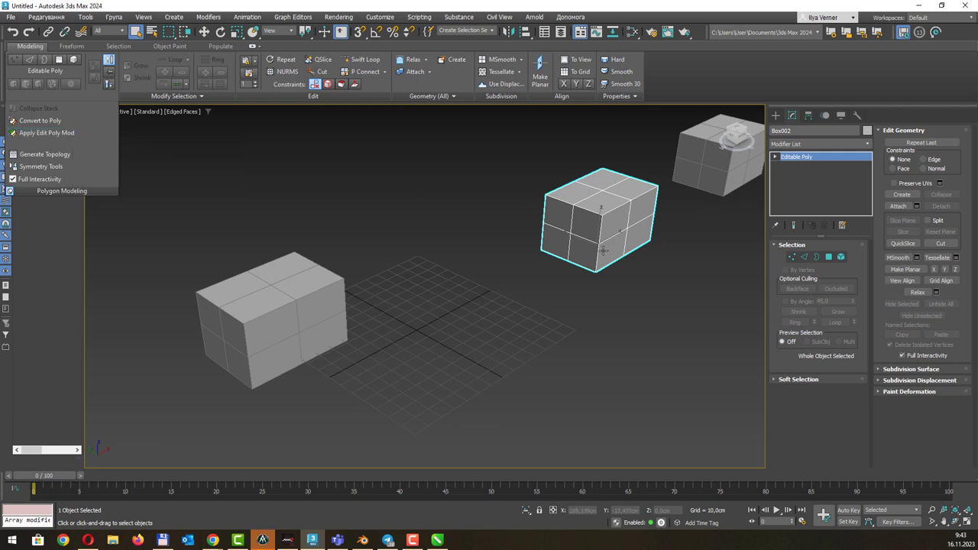
middle_click_drag(602, 252, 596, 248)
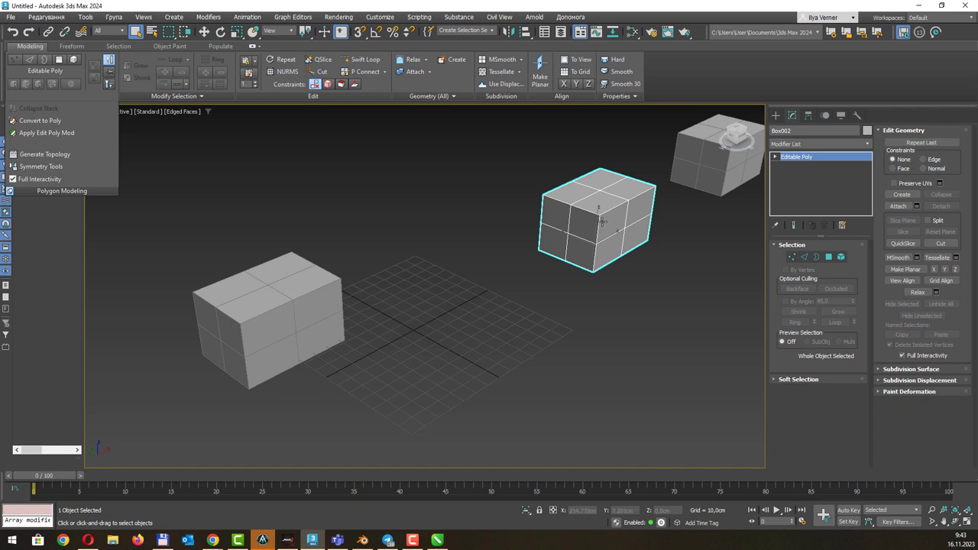
key("ctrl+z")
left_click(604, 217)
key("ctrl+z")
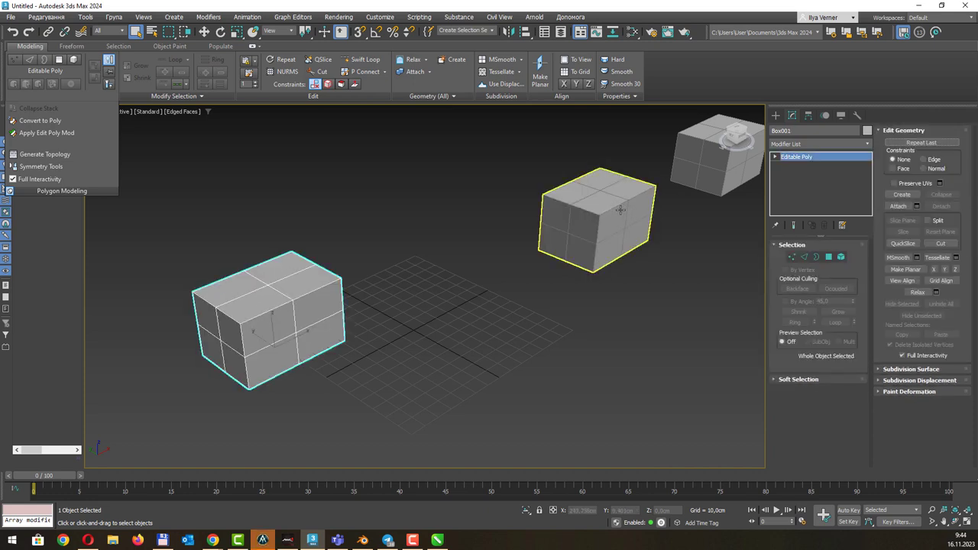
left_click(620, 210)
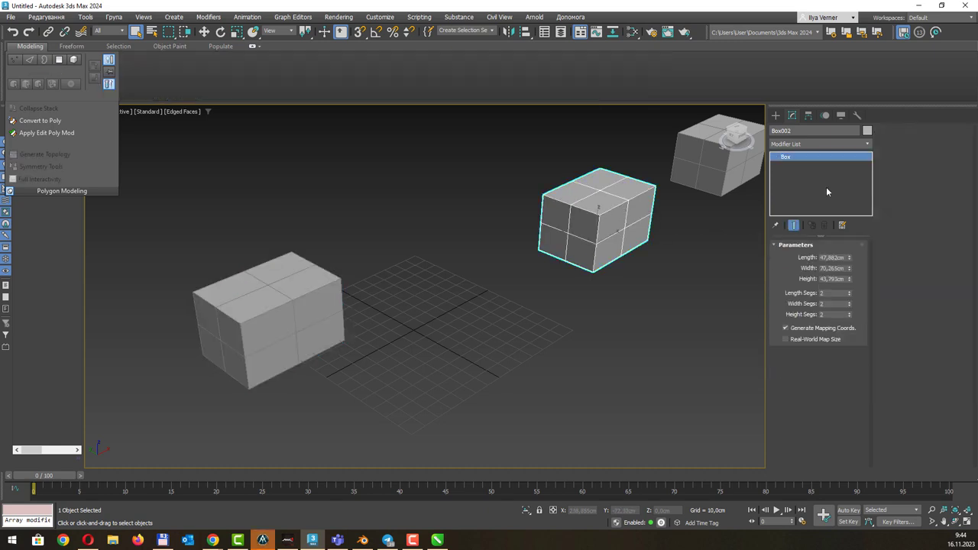
Add an Edit Poly modifier to Box002 and move it to the upper centre
left_click(709, 270)
left_click(596, 222)
left_click(57, 134)
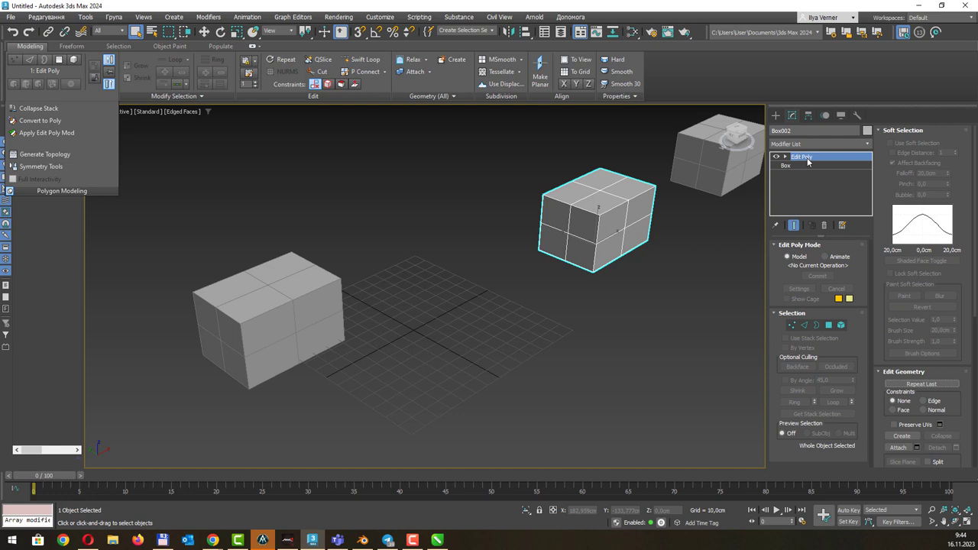
key("w")
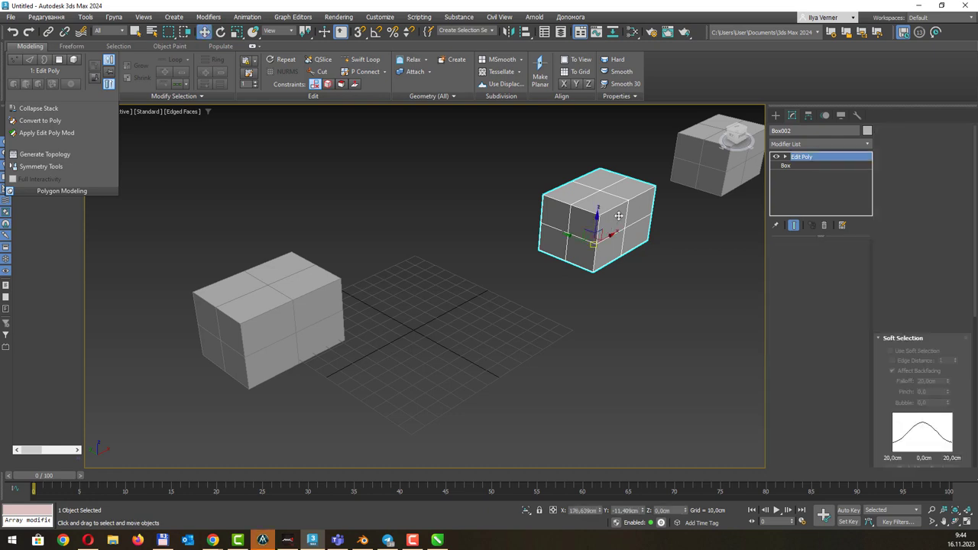
left_click_drag(590, 235, 388, 215)
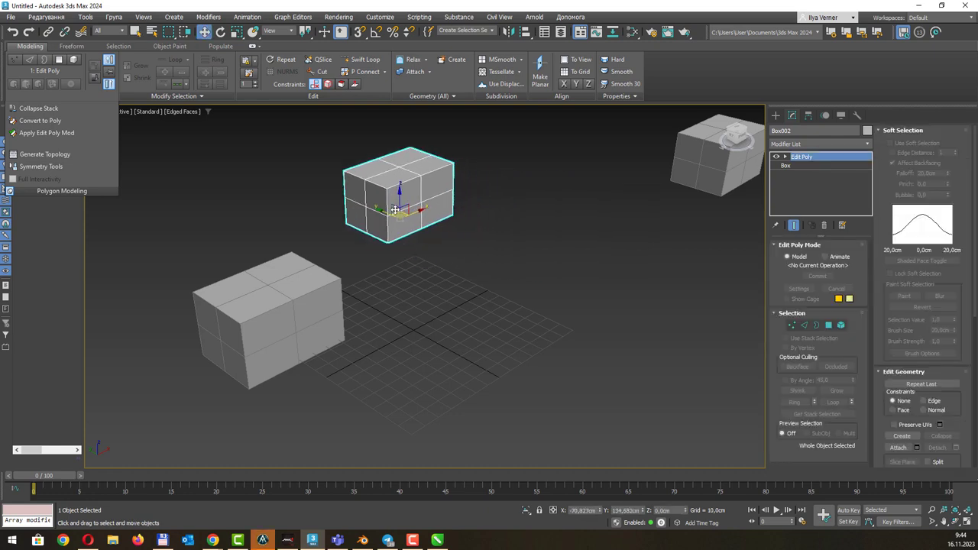
Move Box003 to centre-right, add Edit Poly to it, and switch to CorelDRAW
left_click(734, 159)
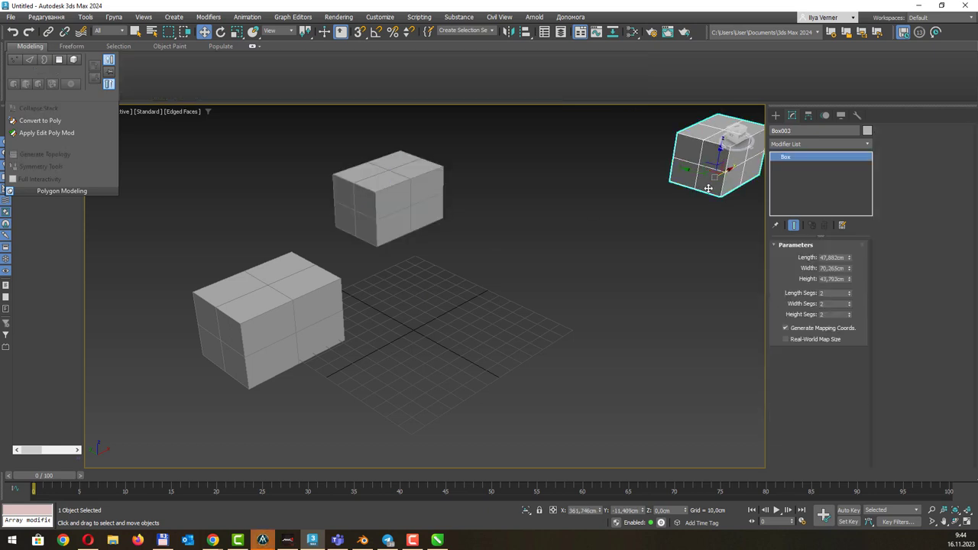
left_click_drag(734, 160, 596, 233)
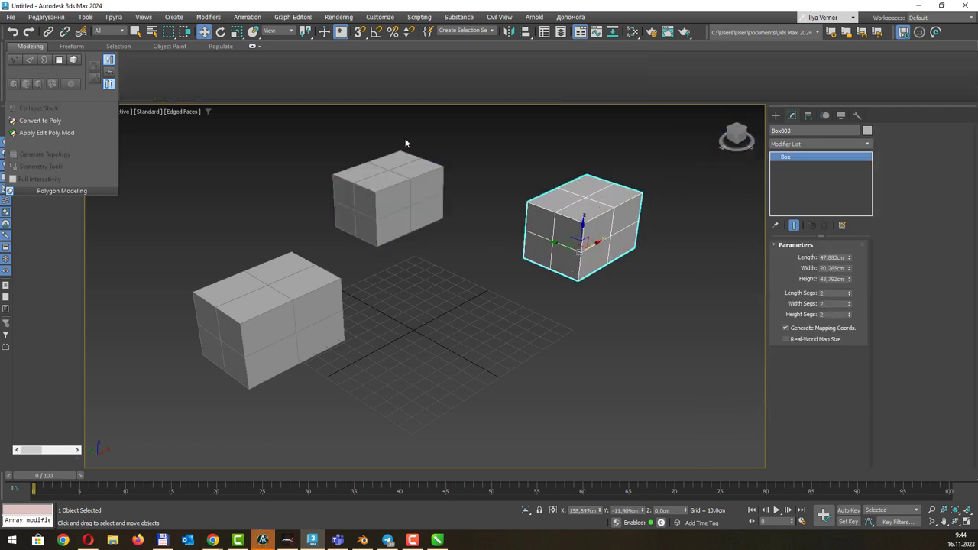
left_click(19, 64)
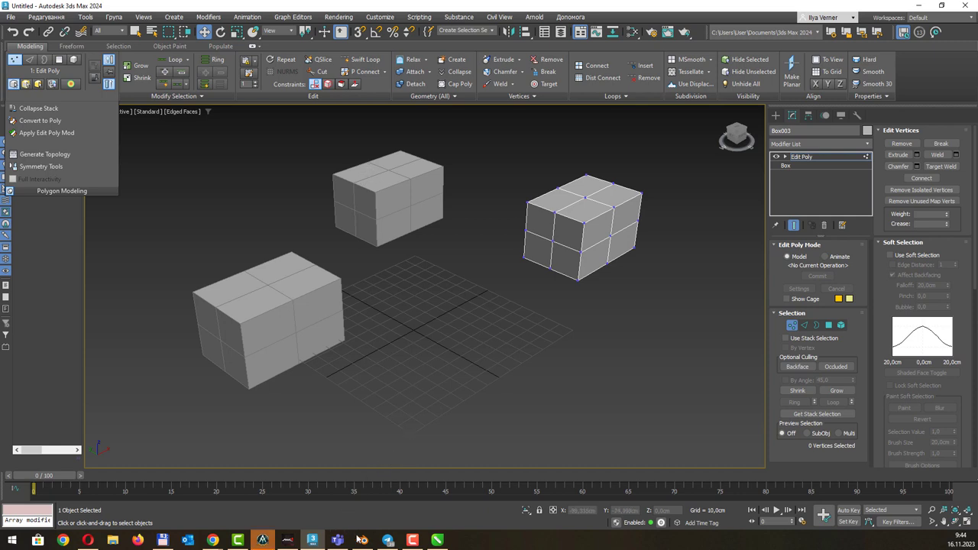
left_click(443, 542)
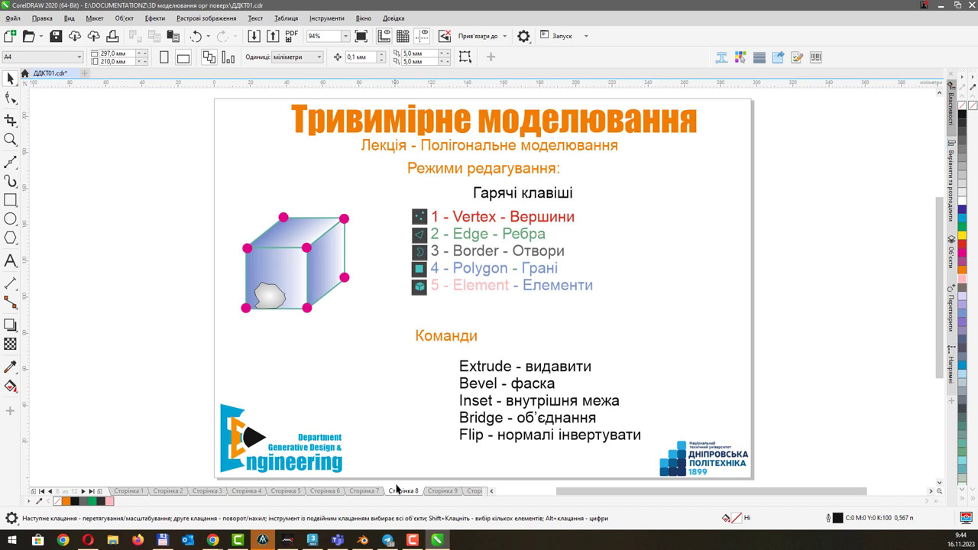
Show CorelDRAW page 9 comparing Editable Poly with Edit Poly, then return to 3ds Max
left_click(429, 492)
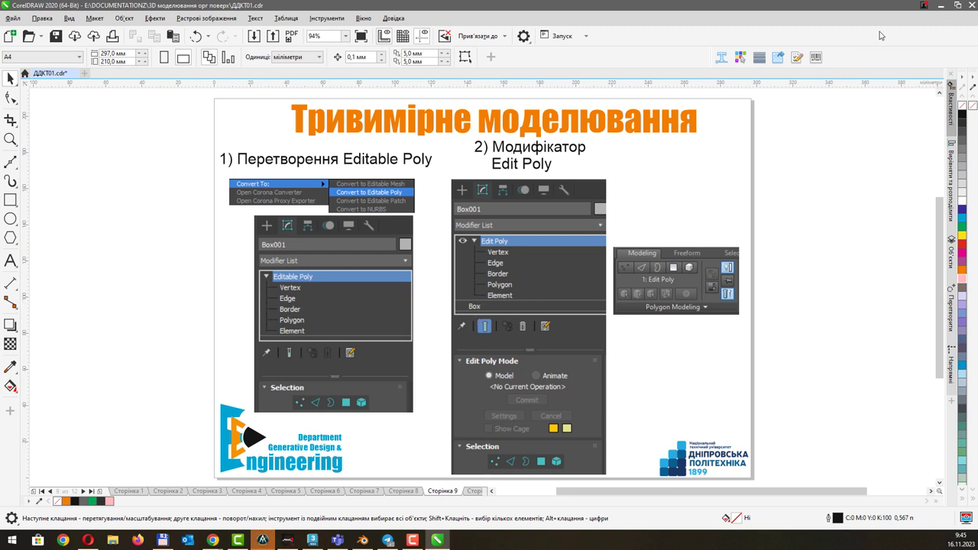
left_click(945, 11)
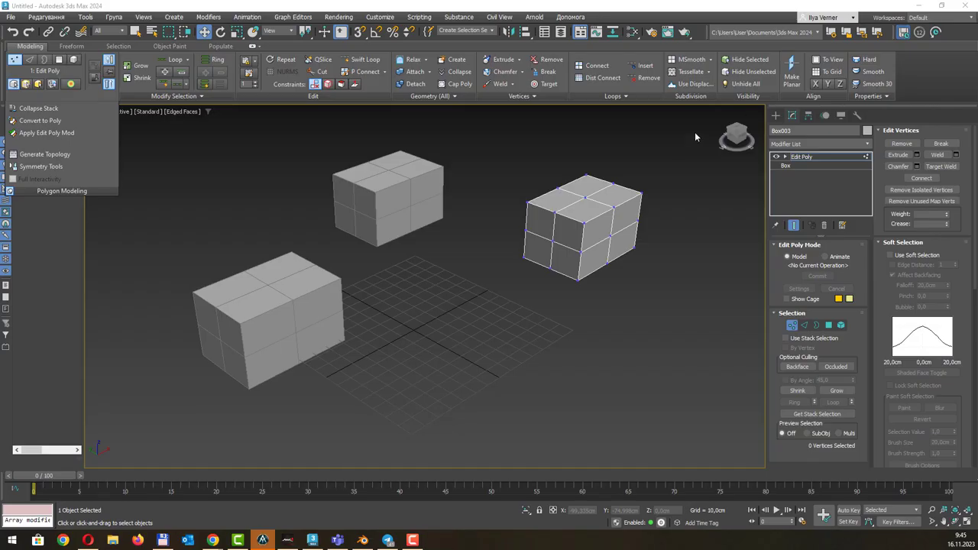
Resize Box003's base box to 88.103 cm long and 54.807 cm wide
left_click(787, 167)
left_click(786, 166)
left_click_drag(849, 258, 849, 214)
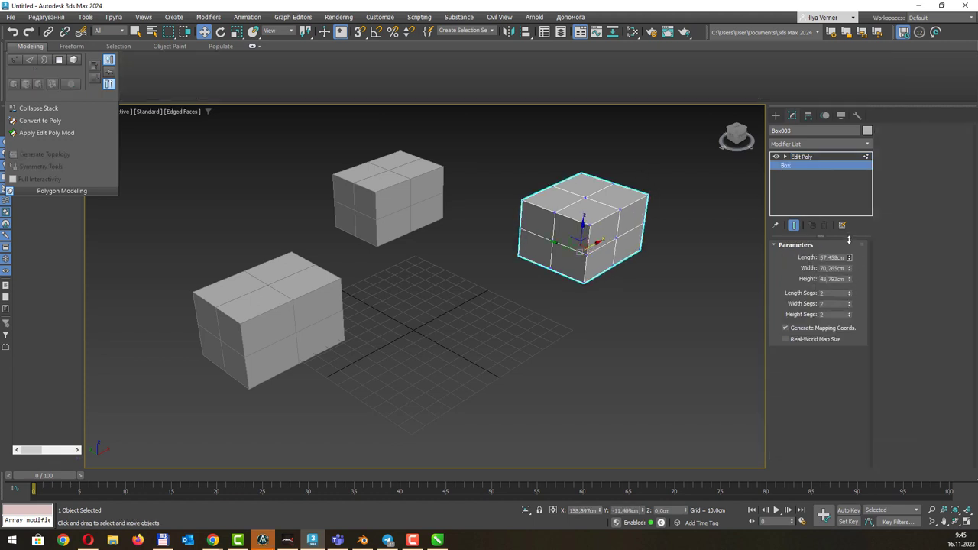
left_click_drag(849, 268, 855, 269)
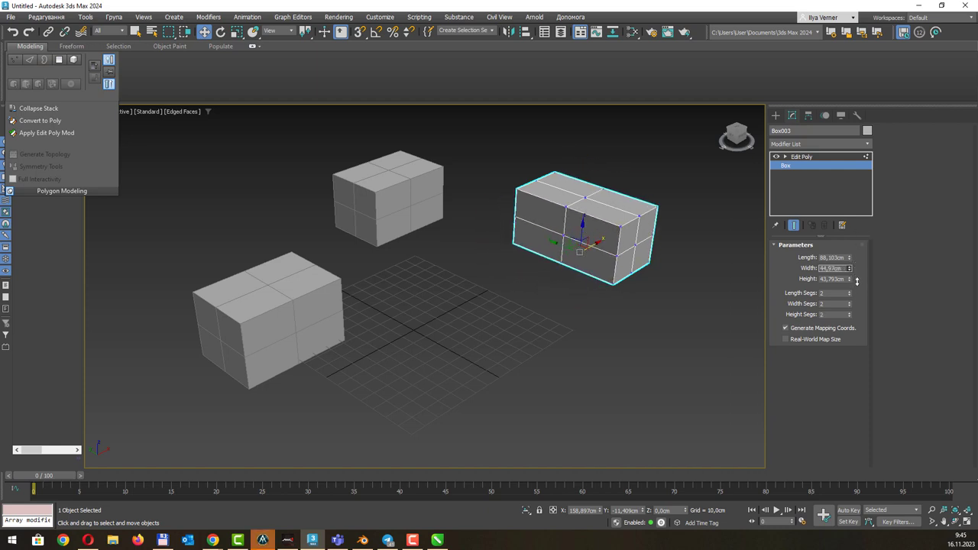
left_click_drag(855, 269, 839, 222)
Return Edit Poly to object level and collapse the Soft Selection rollout
left_click(802, 157)
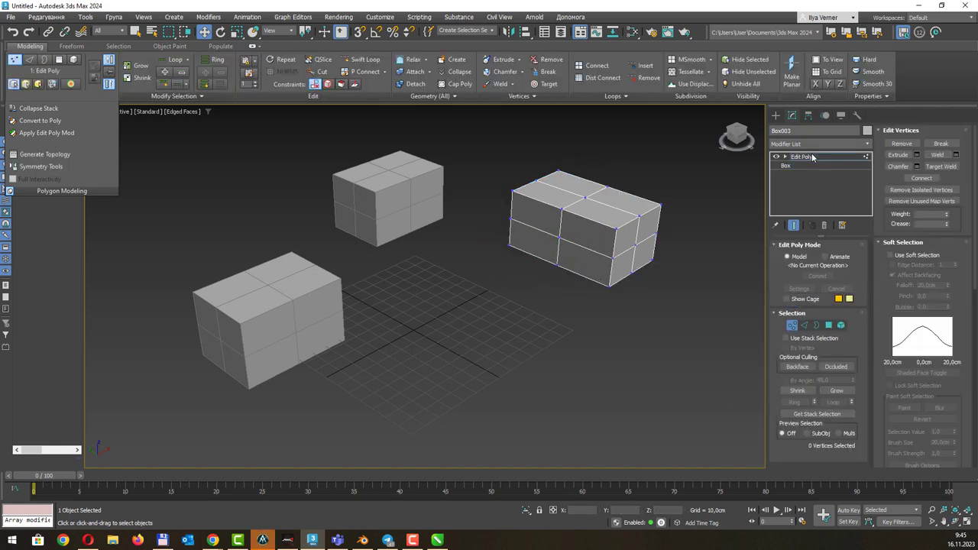
left_click(813, 157)
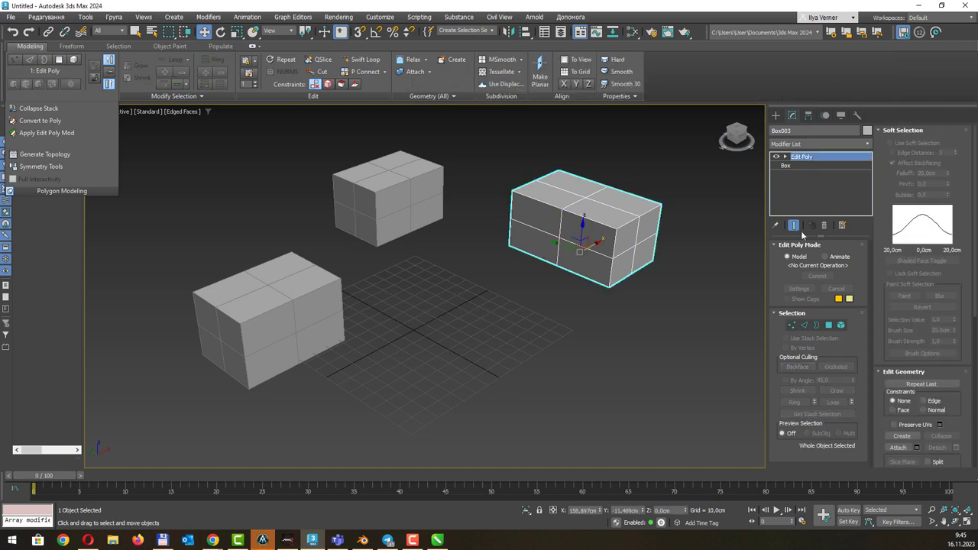
left_click(886, 135)
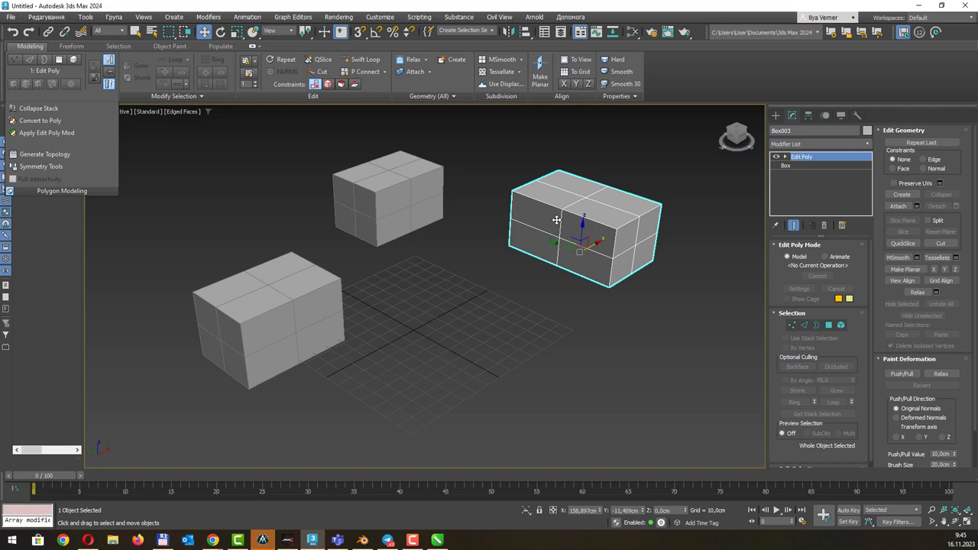
left_click(869, 144)
Add Mesh Select and Bend modifiers to Box003's stack
left_click(818, 174)
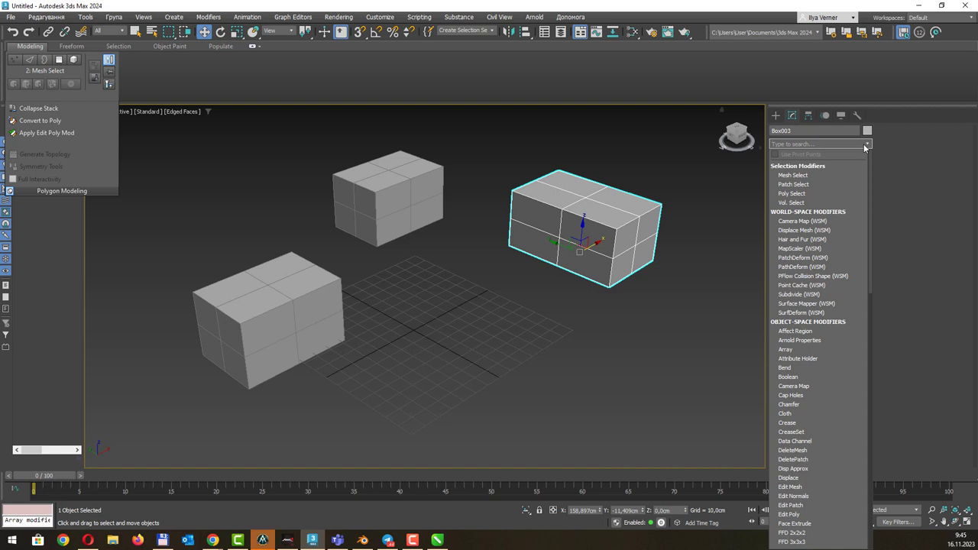
type("be")
key("Return")
key("Return")
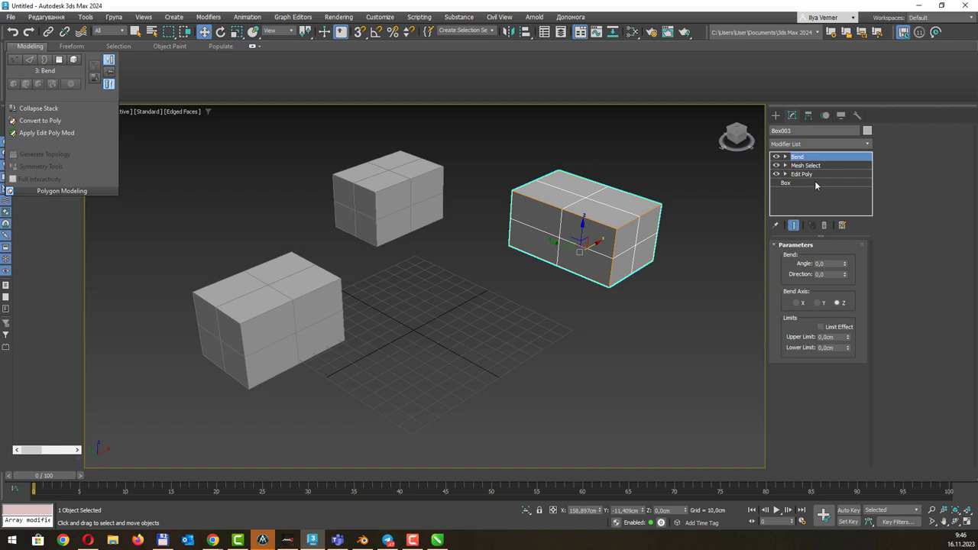
Delete both modifiers, undo it, move Mesh Select above Bend and toggle it off and on
left_click(812, 166, "ctrl")
left_click(825, 225)
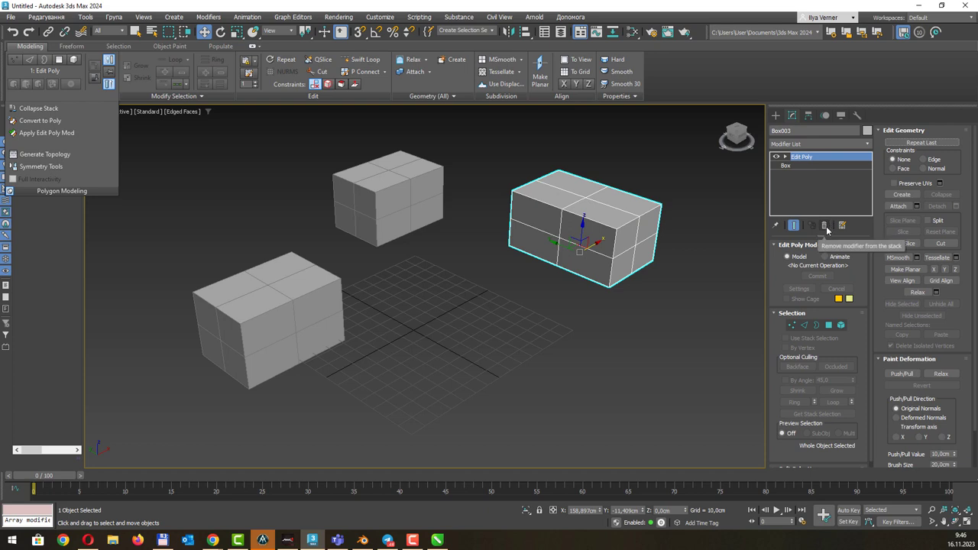
left_click(813, 155)
key("ctrl+z")
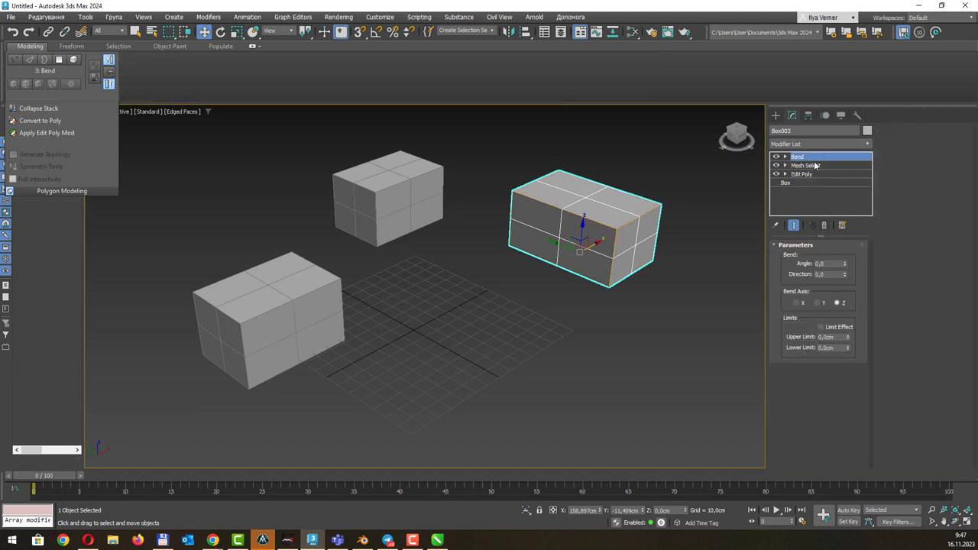
left_click(806, 166)
left_click_drag(806, 171, 807, 156)
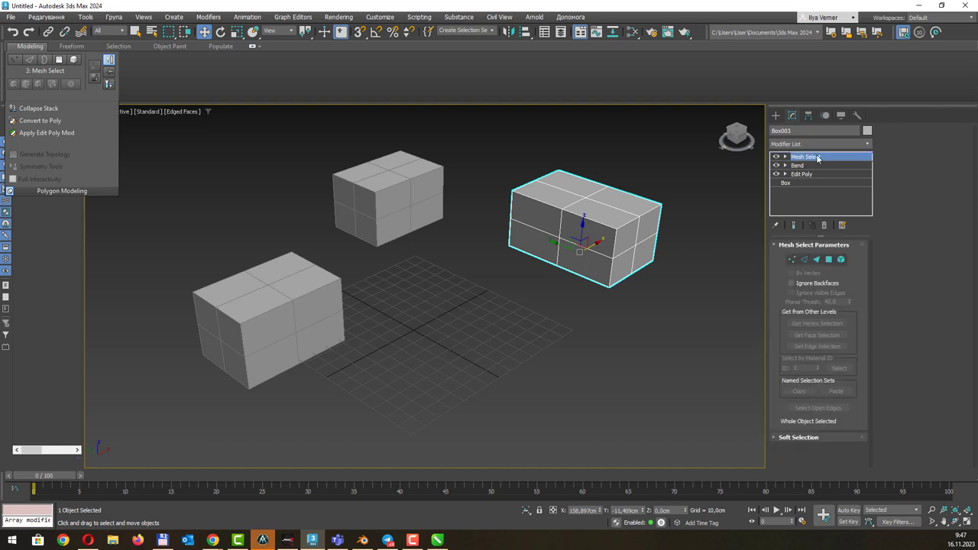
left_click(776, 157)
left_click(776, 156)
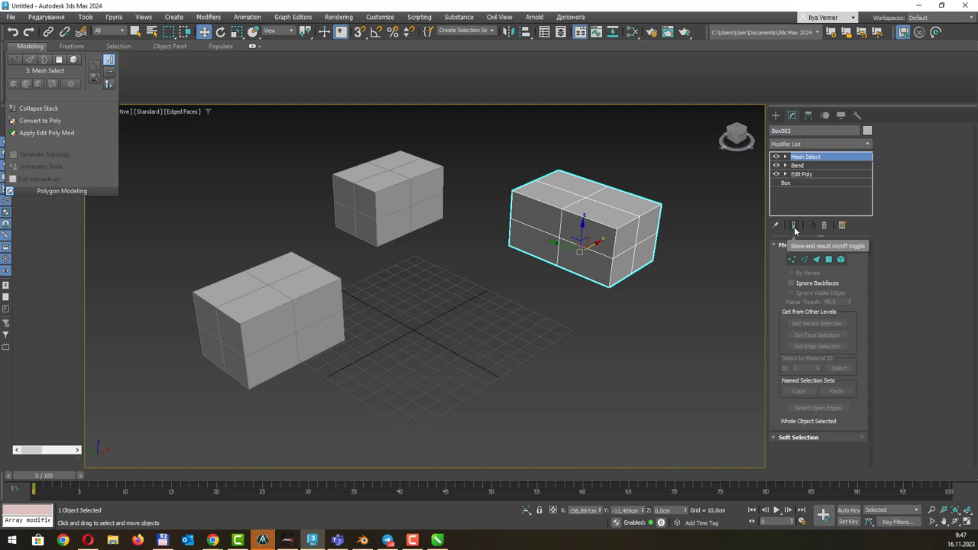
Remove Mesh Select and Bend, leaving Edit Poly over Box
left_click(808, 174)
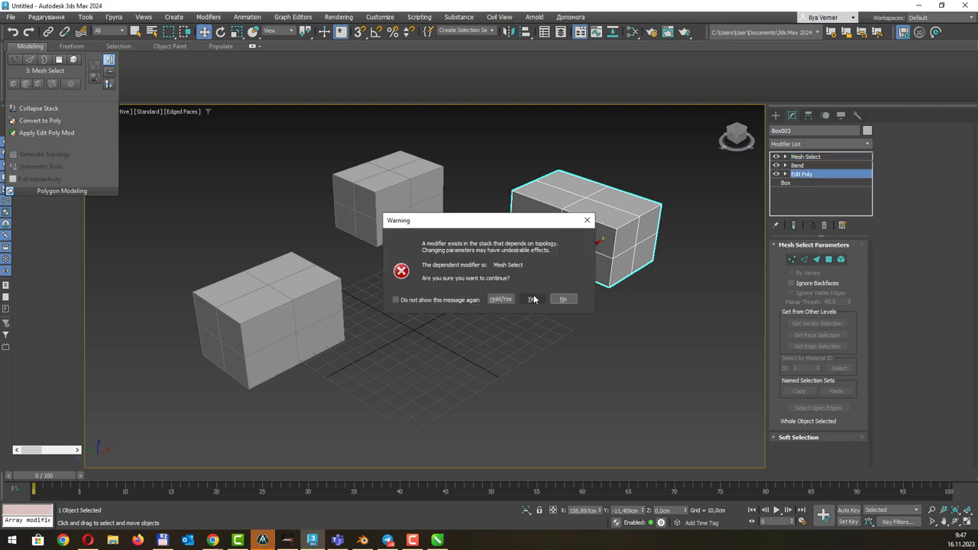
key("Escape")
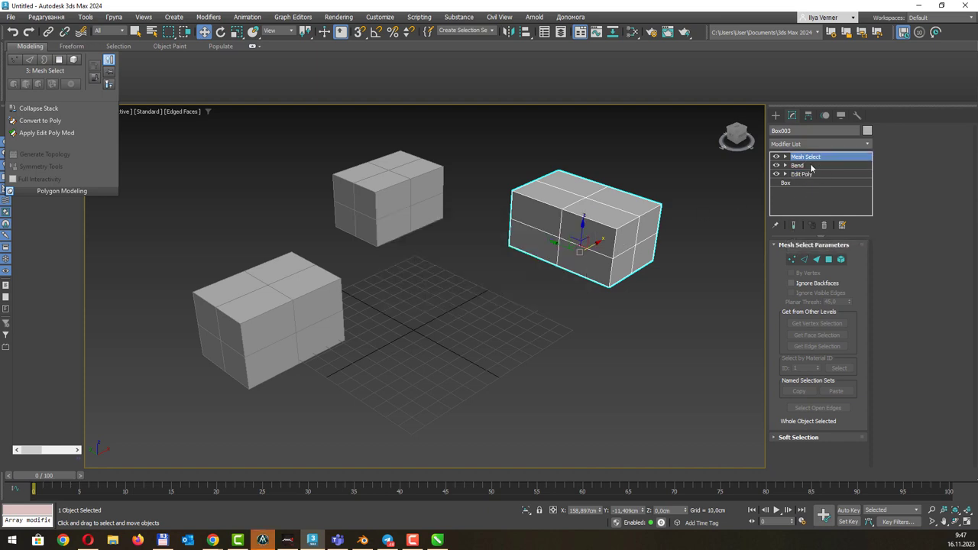
left_click(811, 167, "ctrl")
left_click(825, 224)
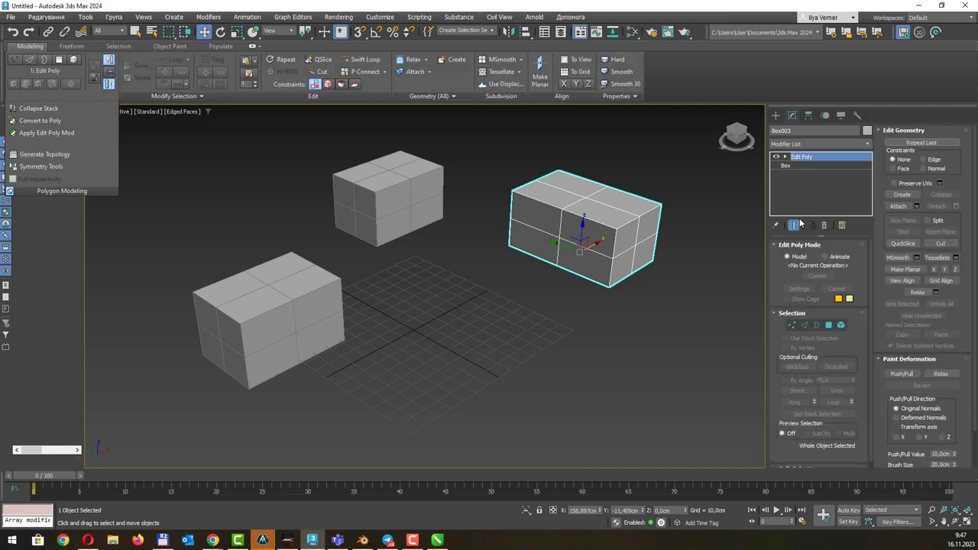
Pull four top-right vertices up and right, then toggle the Edit Poly modifier off and on
key("1")
mouse_move(615, 244)
left_mouse_down()
mouse_move(666, 195)
mouse_move(656, 163)
left_mouse_up()
left_click(805, 160)
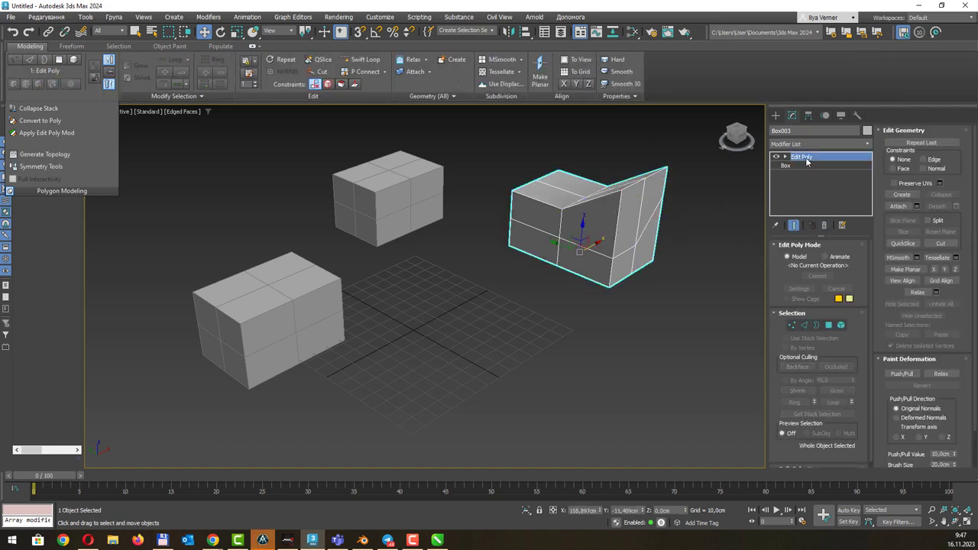
left_click(778, 156)
left_click(778, 157)
left_click(778, 157)
left_click(778, 157)
With the end result hidden, shorten the base box into a 46.613 cm cube
left_click(792, 167)
left_click(532, 299)
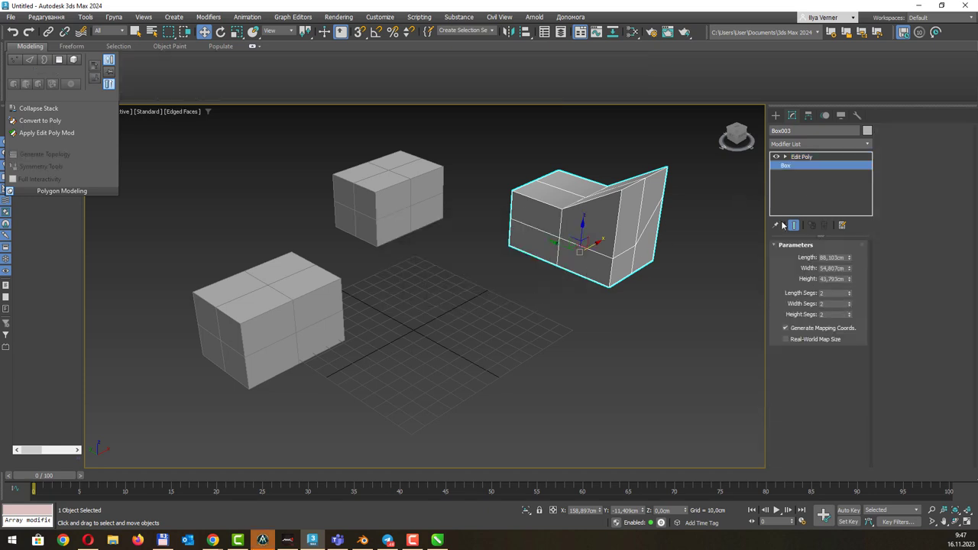
left_click(793, 225)
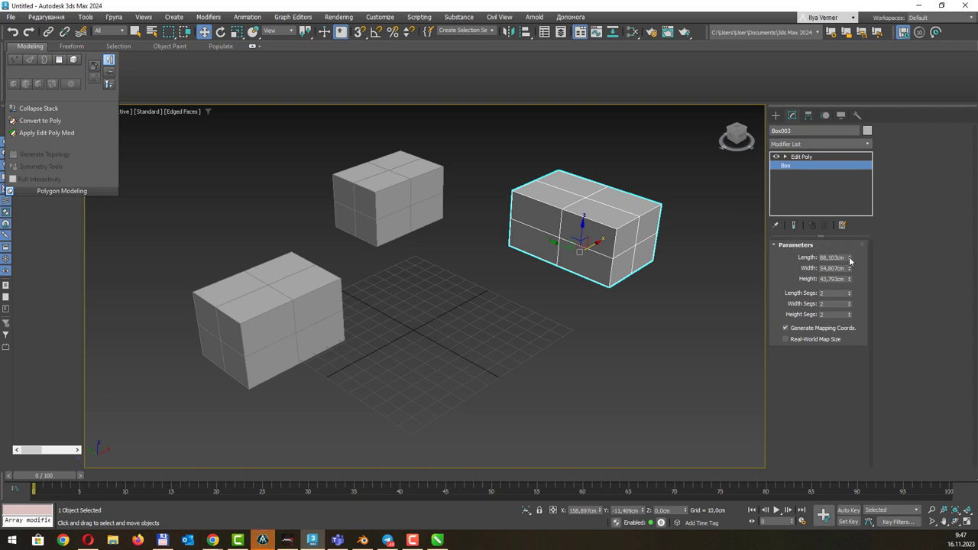
mouse_move(849, 261)
left_mouse_down()
mouse_move(852, 277)
mouse_move(856, 250)
left_mouse_up()
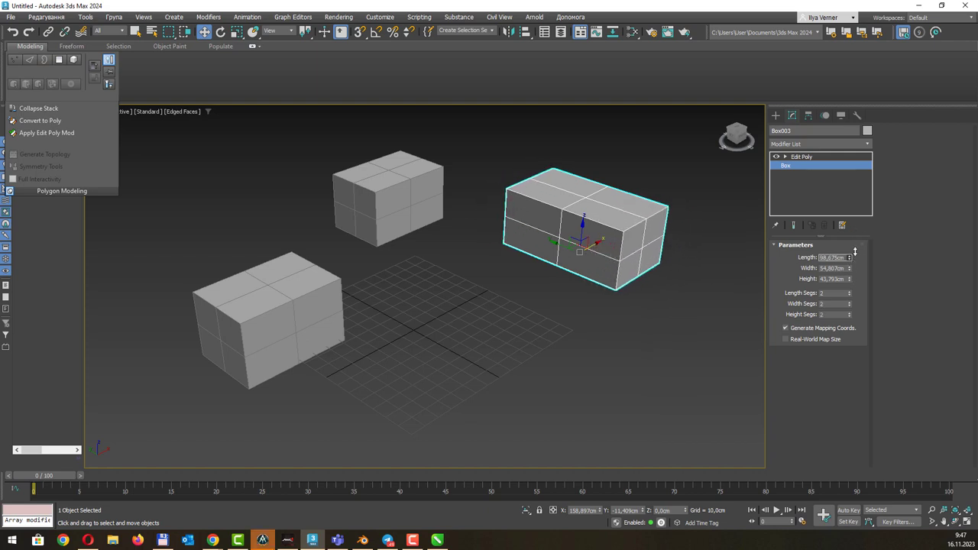
left_click(794, 225)
Stretch the base box to 135.813 cm long and 71.797 cm wide, then return to Edit Poly
mouse_move(852, 260)
left_mouse_down()
mouse_move(850, 229)
mouse_move(849, 275)
left_mouse_up()
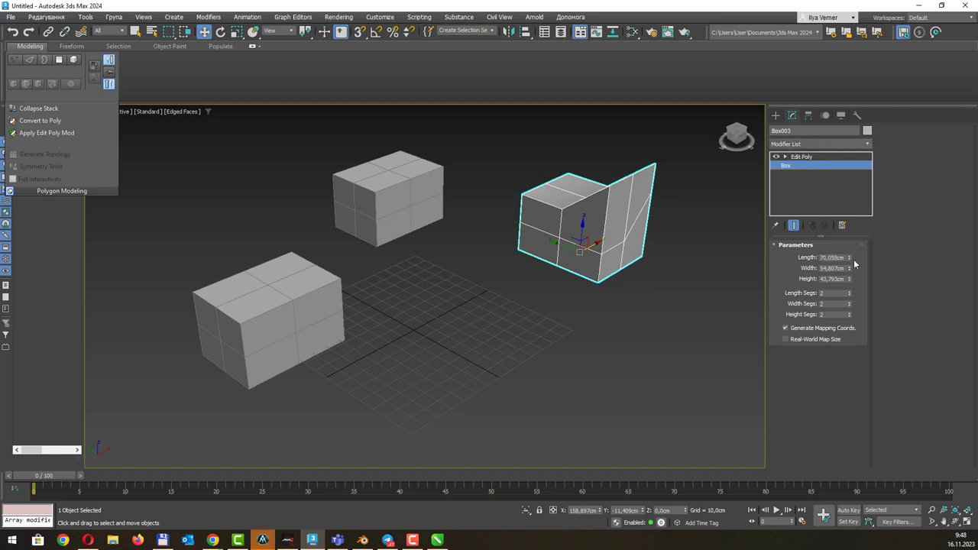
left_click_drag(849, 257, 848, 205)
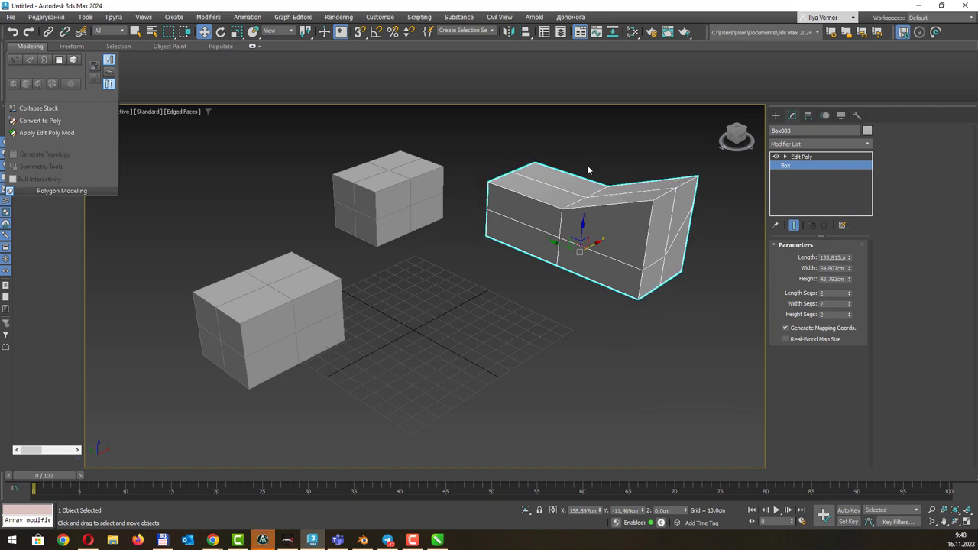
left_click_drag(849, 267, 849, 252)
left_click(794, 225)
left_click(794, 226)
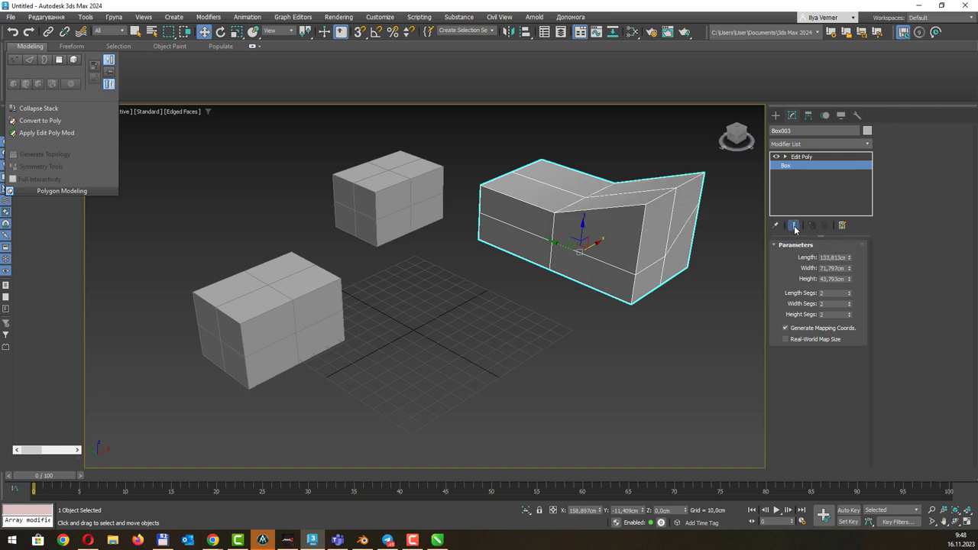
left_click(802, 156)
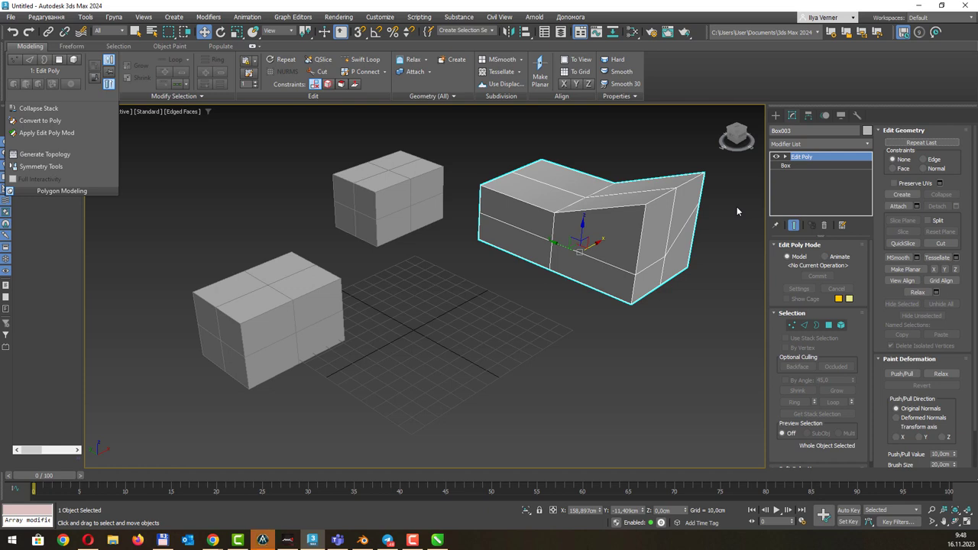
Alternately select the lower-left box and the angled right object to compare them
key("q")
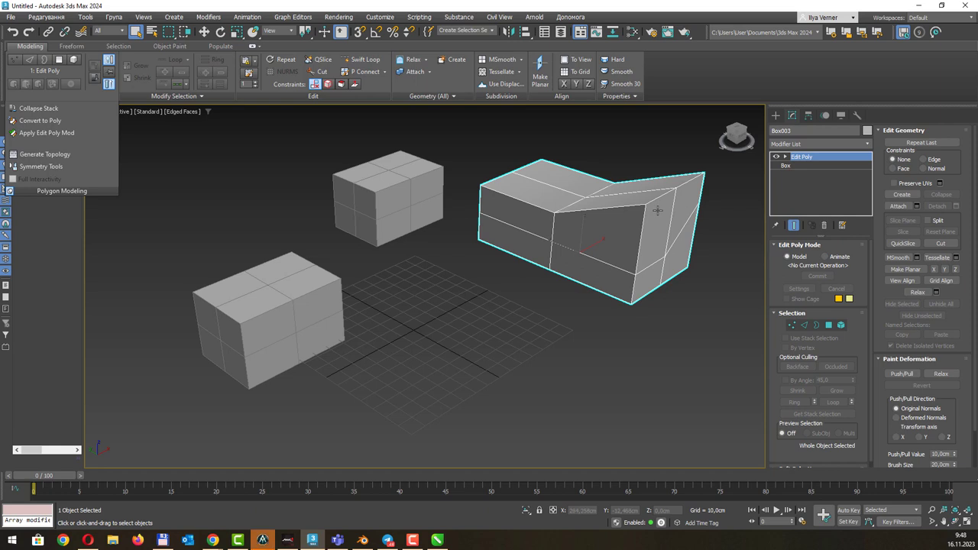
left_click(277, 287)
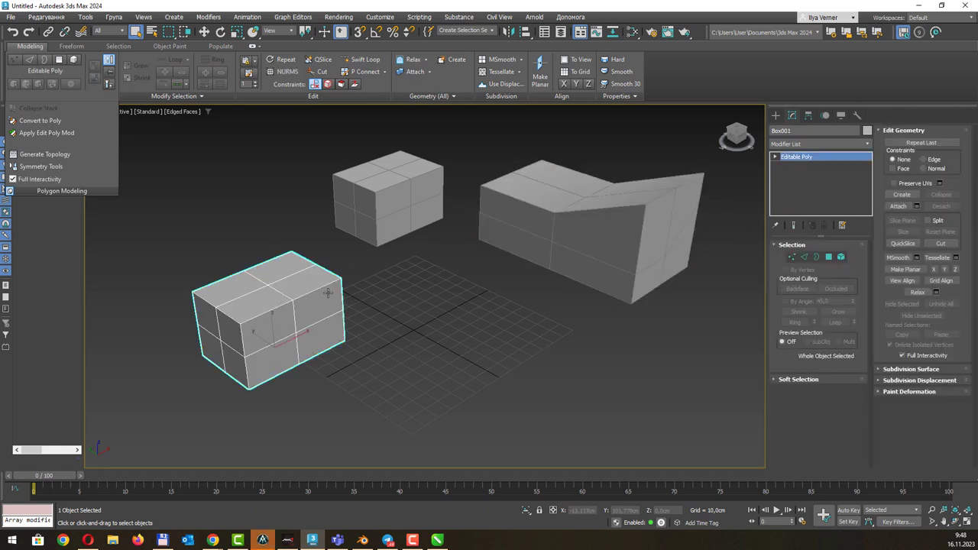
left_click(590, 226)
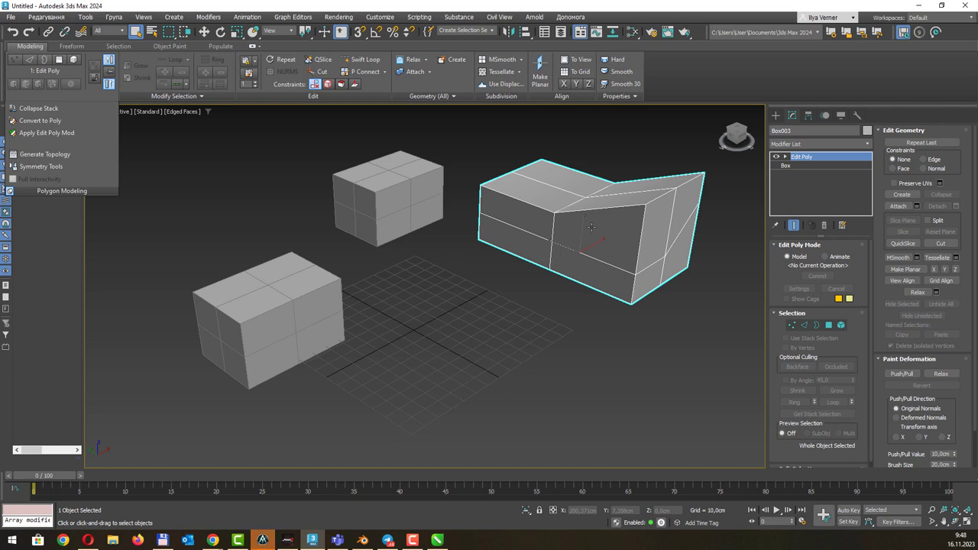
left_click(298, 281)
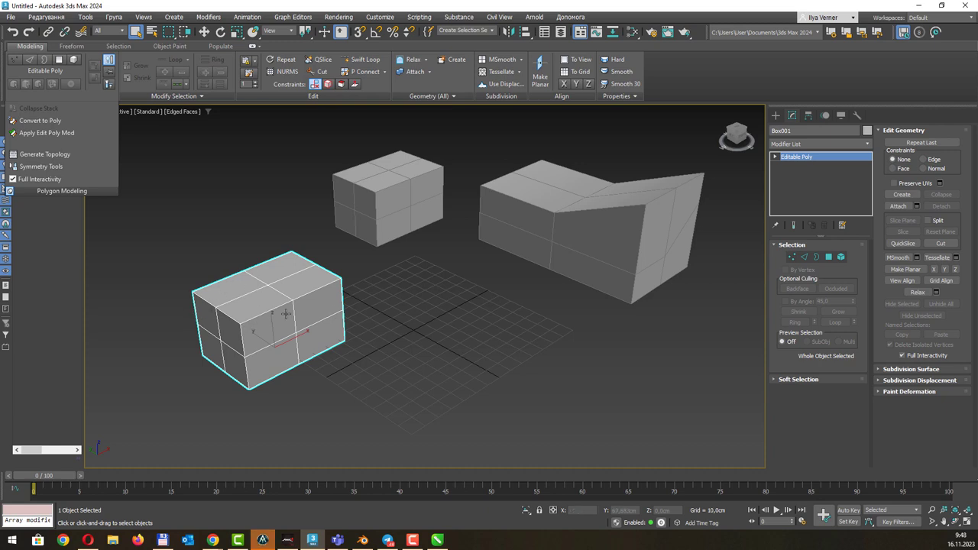
left_click(654, 245)
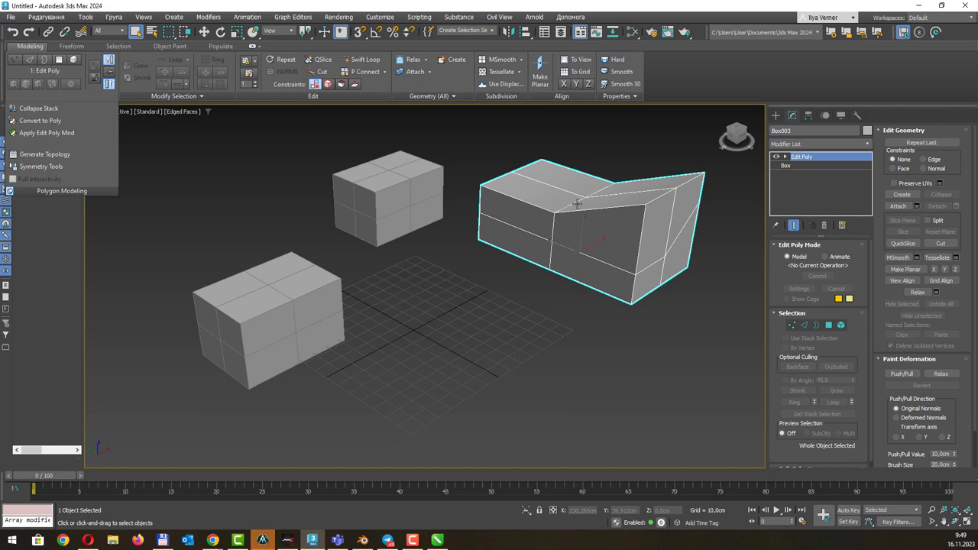
Select the lower-left Box001 and enter its Editable Poly vertex level
left_click(294, 275)
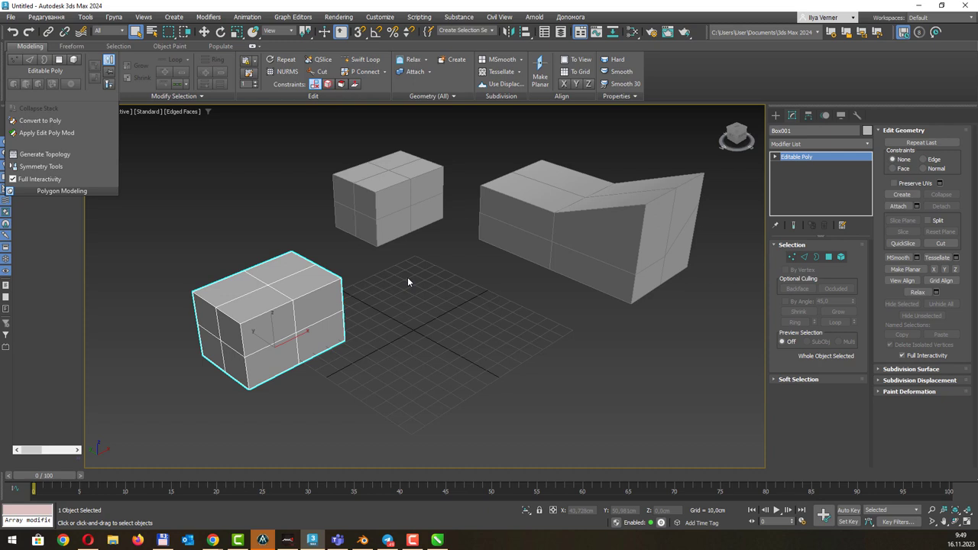
middle_click_drag(411, 238, 429, 242)
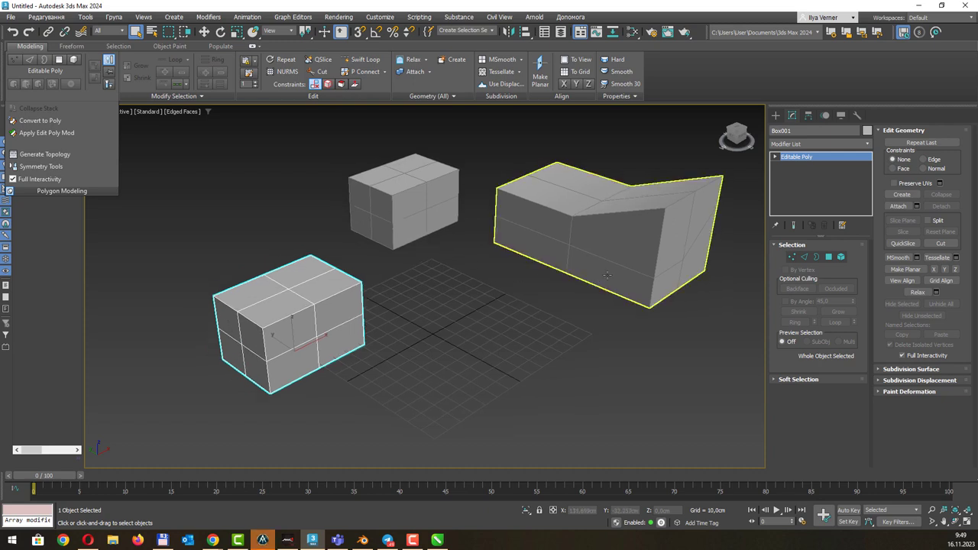
middle_click_drag(353, 288, 387, 285)
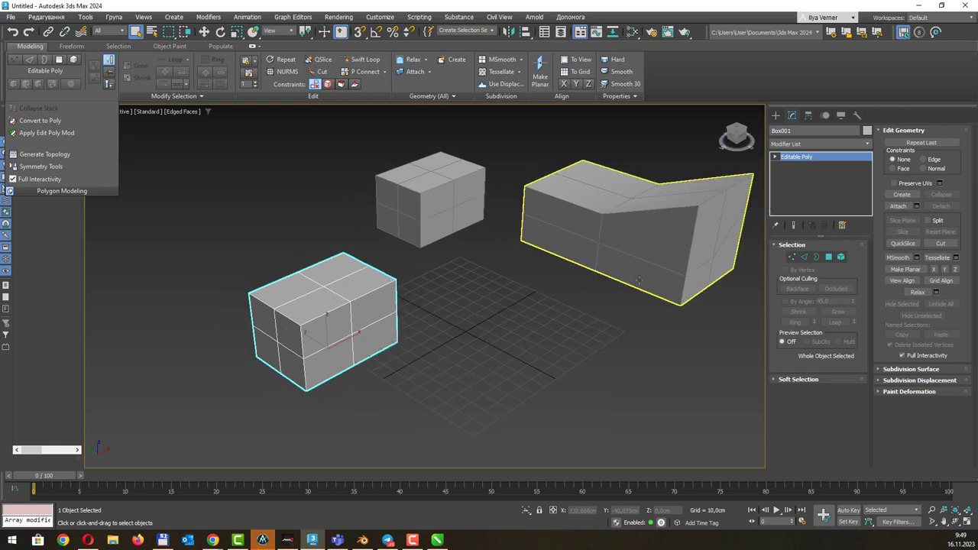
left_click(792, 256)
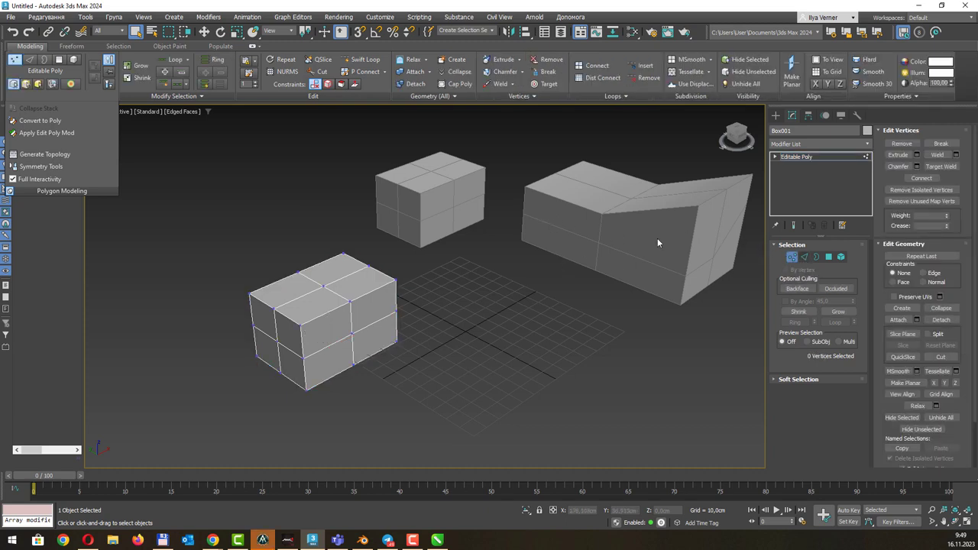
Step through the Edge, Border, Polygon and Element levels, ending back at Vertex
left_click(776, 157)
left_click(795, 174)
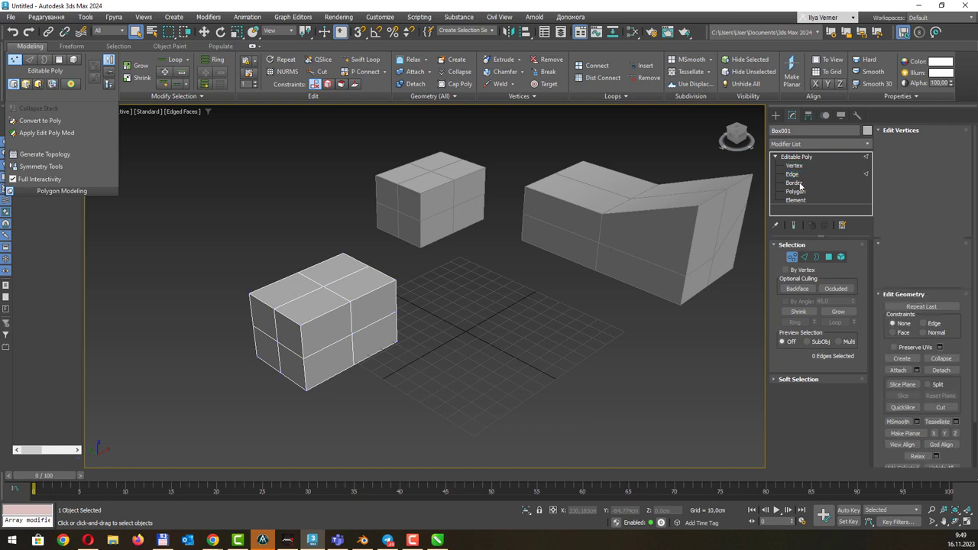
left_click(795, 184)
left_click(796, 192)
left_click(795, 200)
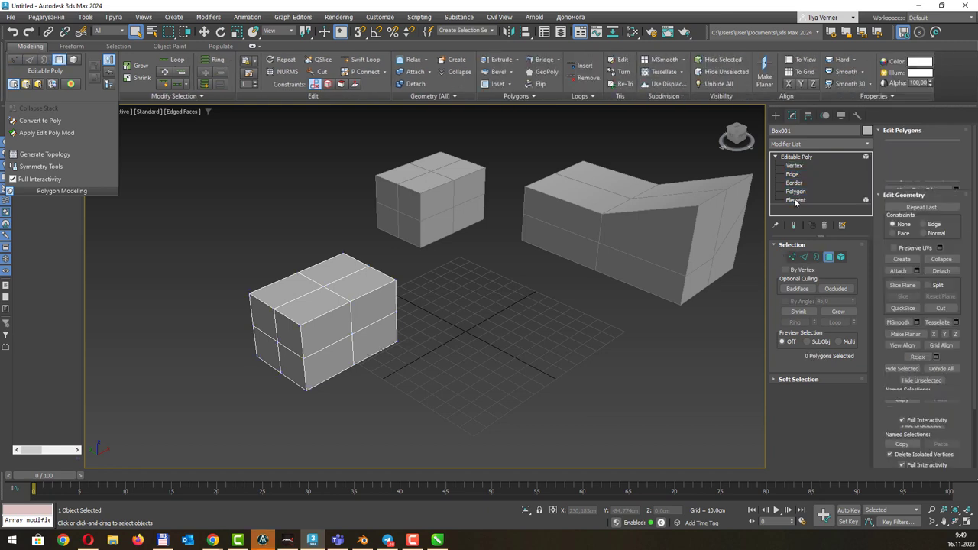
left_click(794, 166)
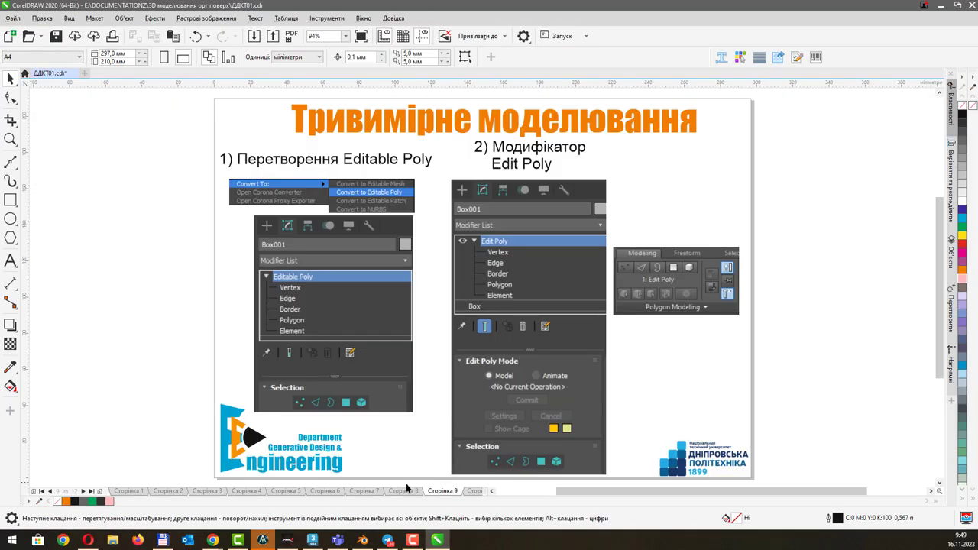
Show the Сторінка 8 slide of sub-object hotkeys 1–5, then switch back to 3ds Max
left_click(407, 490)
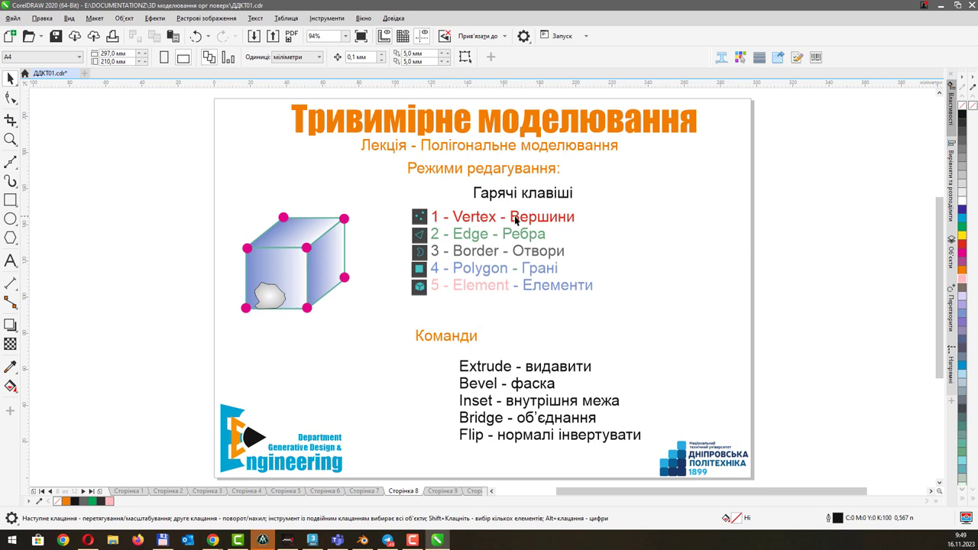
key("alt+Tab")
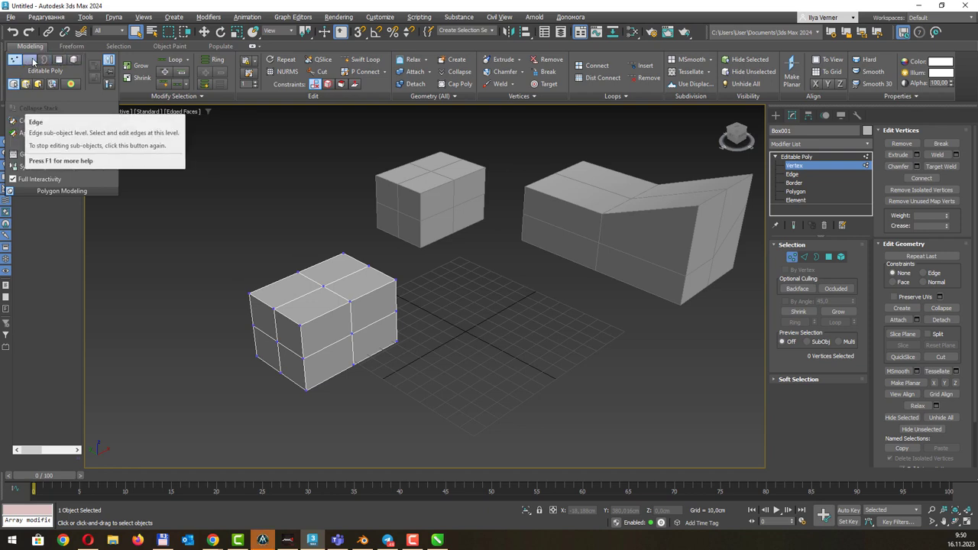
Cycle through the Edge, Border and Polygon levels, ending at Vertex
left_click(31, 60)
left_click(840, 183)
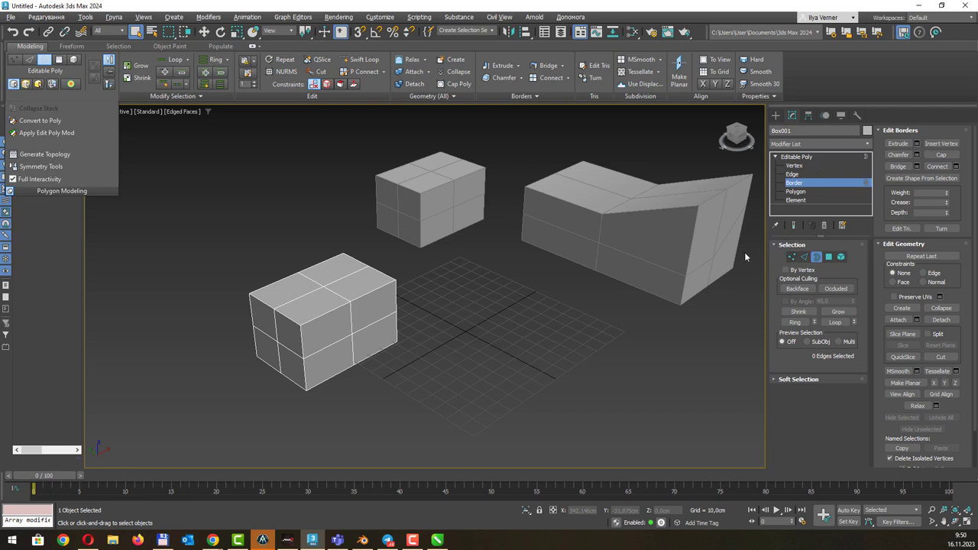
left_click(59, 60)
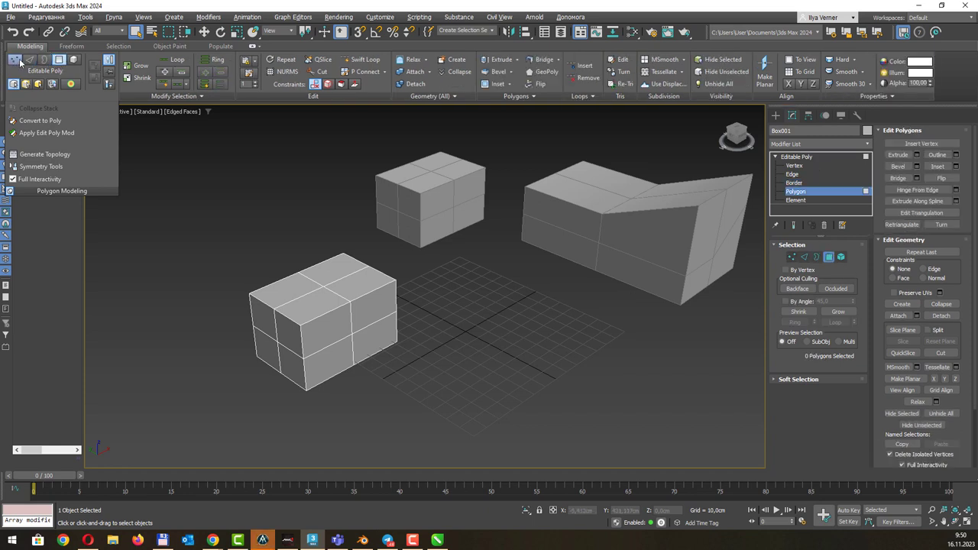
left_click(14, 60)
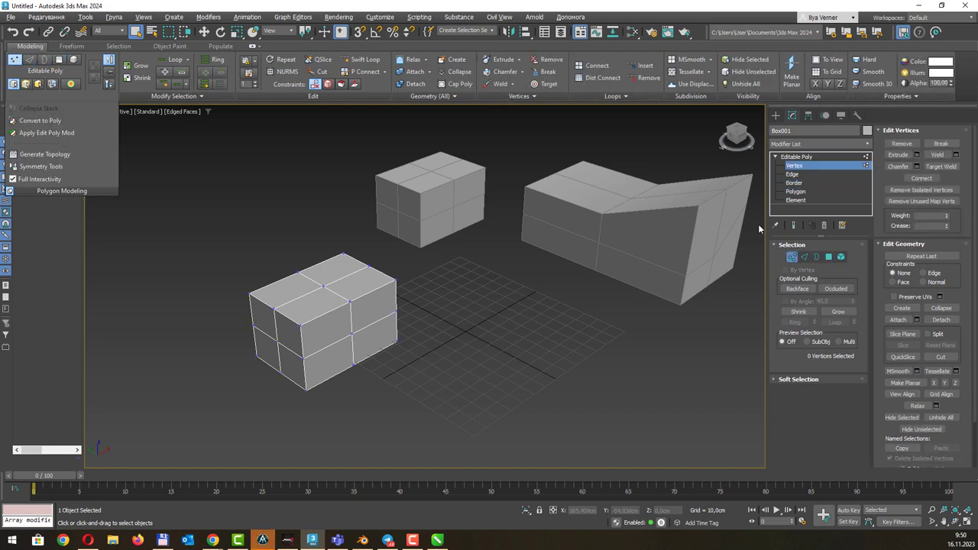
Select the top middle vertex and pull it up into a peak
left_click_drag(264, 304, 223, 273)
left_click_drag(300, 278, 299, 277)
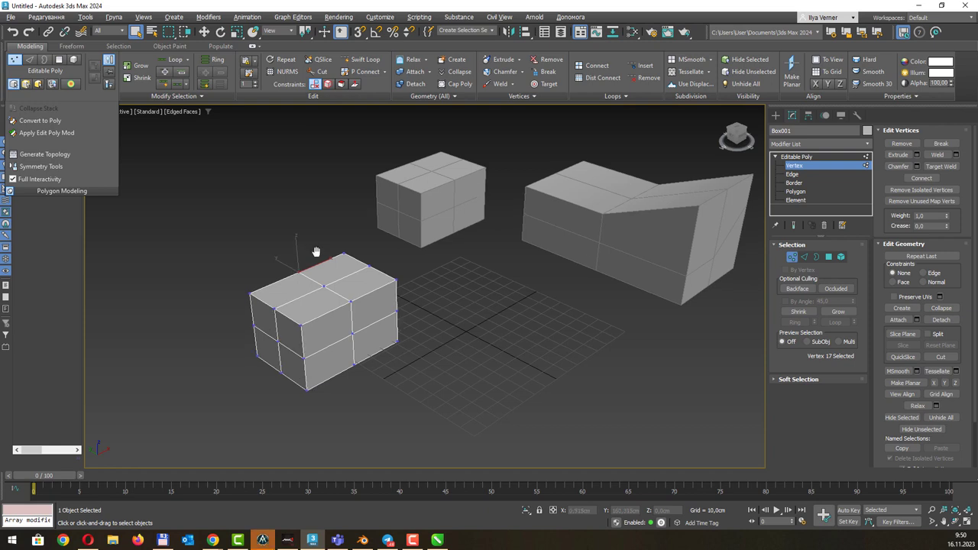
middle_click_drag(306, 277, 340, 288)
scroll(340, 288, "up", 3)
scroll(364, 273, "down", 1)
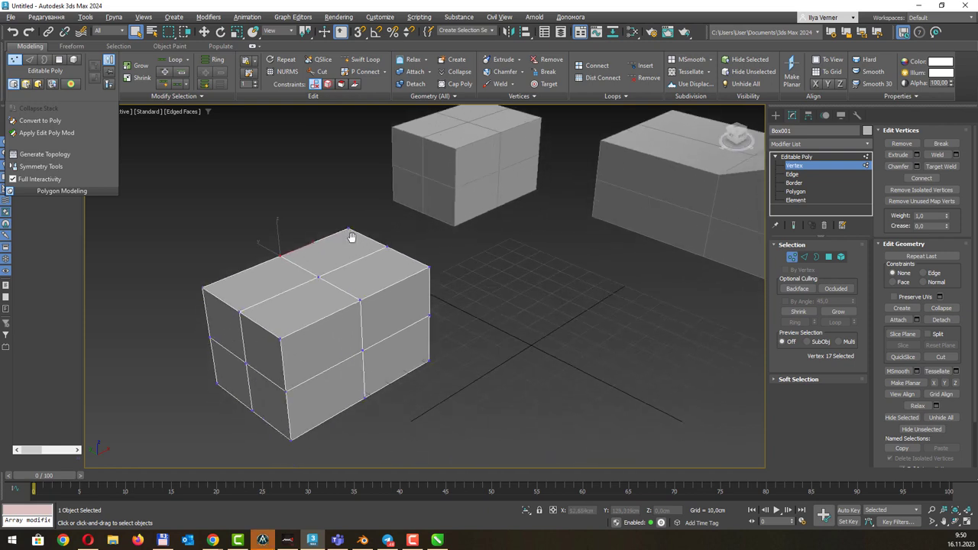
middle_click_drag(267, 258, 285, 261)
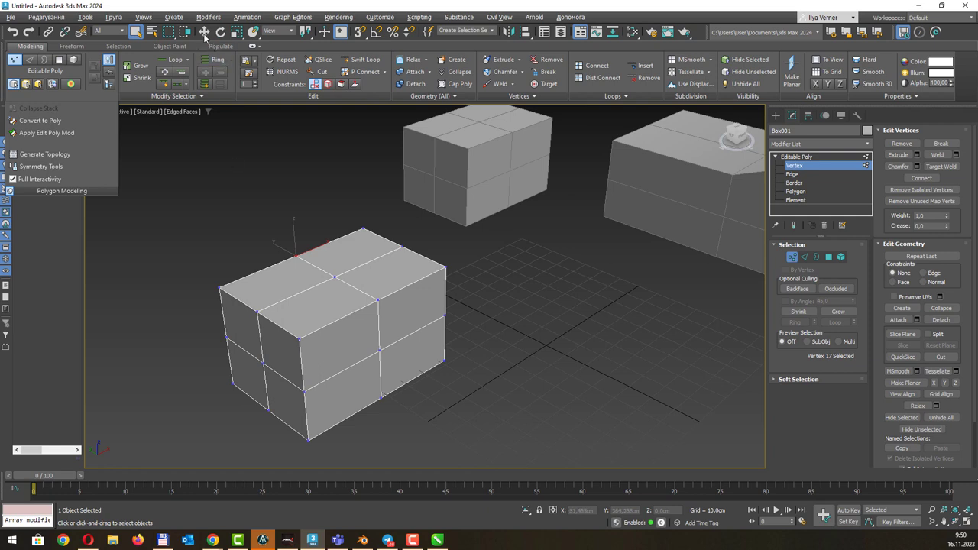
left_click(204, 31)
mouse_move(292, 236)
left_mouse_down()
mouse_move(292, 169)
mouse_move(292, 203)
mouse_move(287, 187)
mouse_move(265, 197)
mouse_move(294, 208)
left_mouse_up()
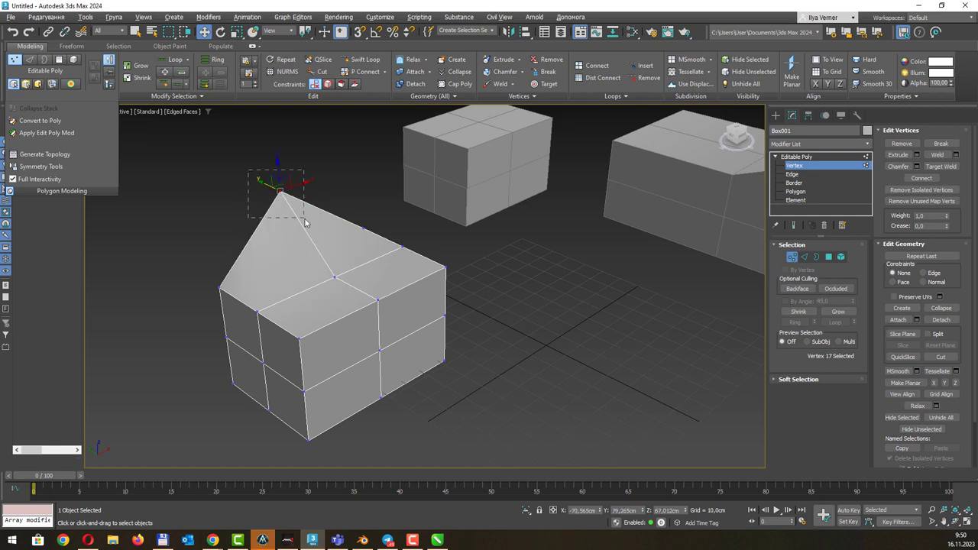
Add the left corner vertex and reshape the roof by moving, rotating and scaling both vertices
key("e")
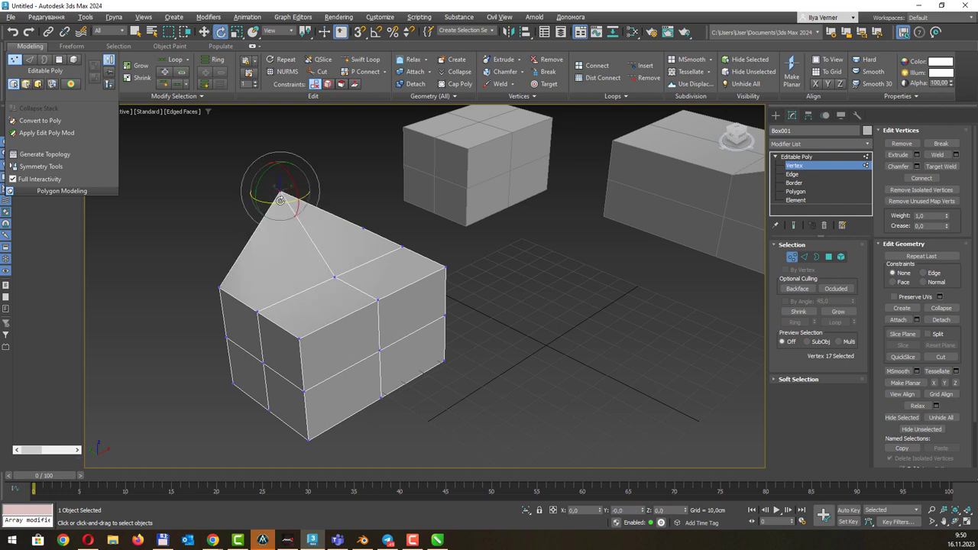
left_click_drag(264, 193, 289, 150)
left_click_drag(249, 212, 286, 210)
key("r")
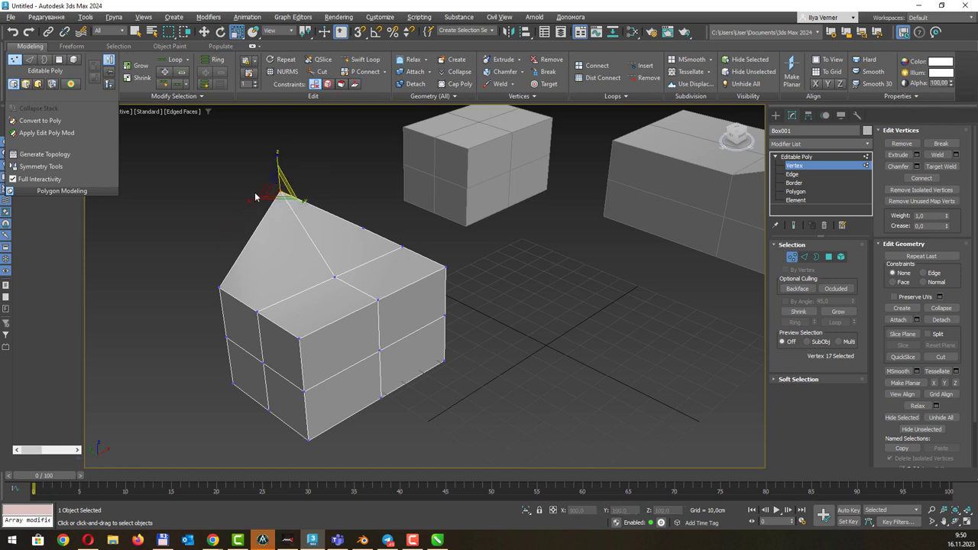
left_click(218, 290, "ctrl")
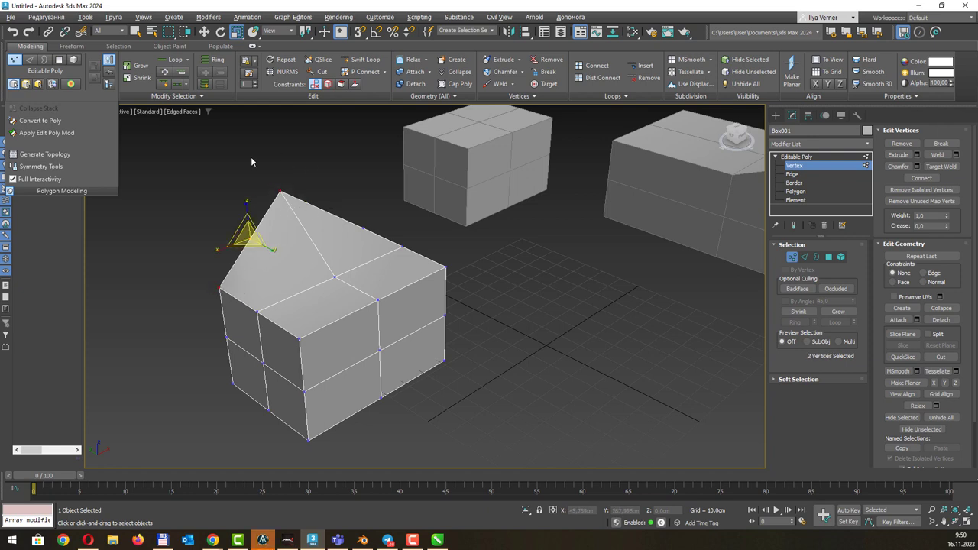
key("w")
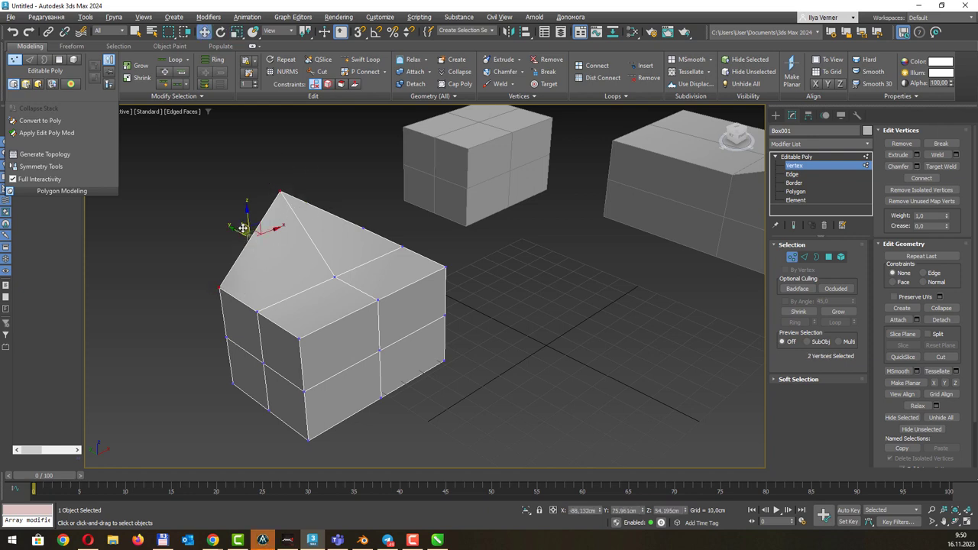
mouse_move(246, 227)
left_mouse_down()
mouse_move(172, 209)
mouse_move(219, 213)
left_mouse_up()
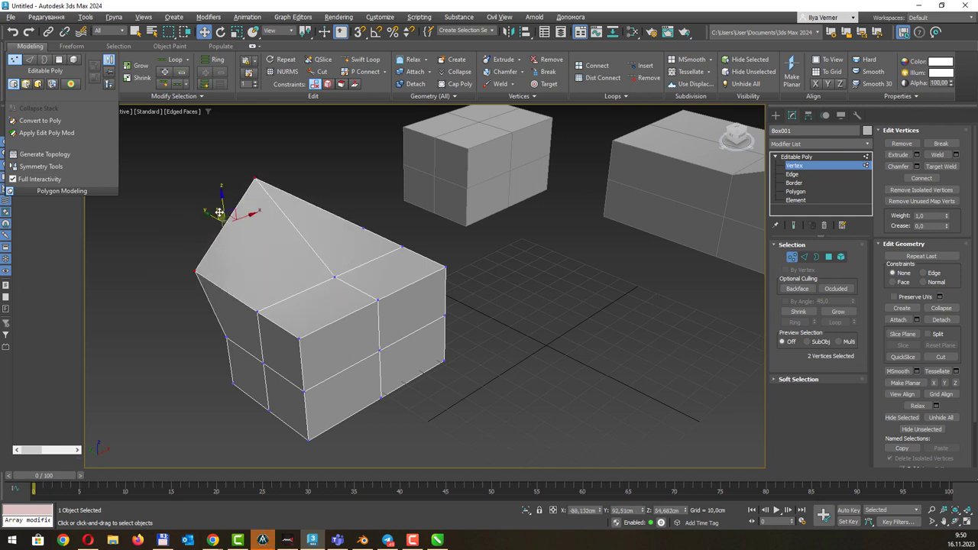
key("e")
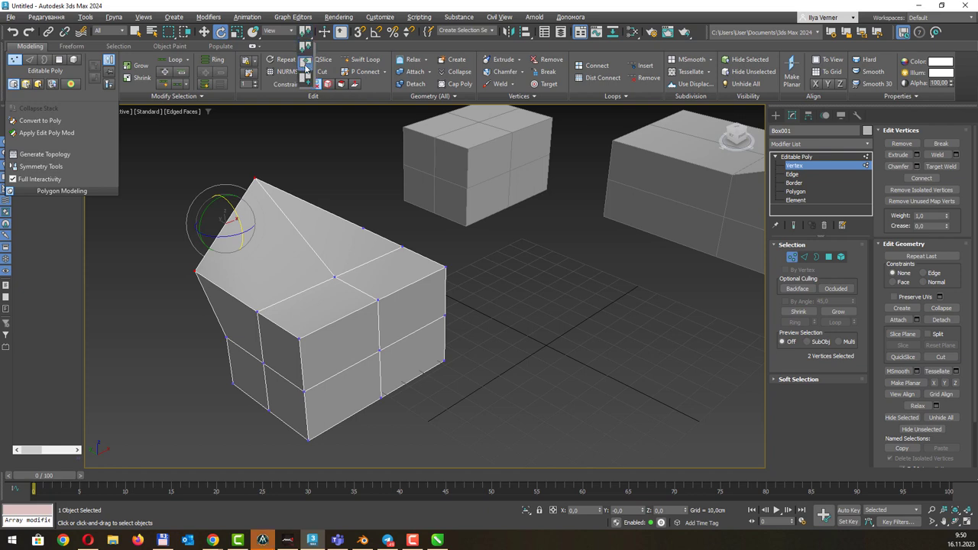
mouse_move(212, 205)
left_mouse_down()
mouse_move(224, 166)
mouse_move(217, 192)
left_mouse_up()
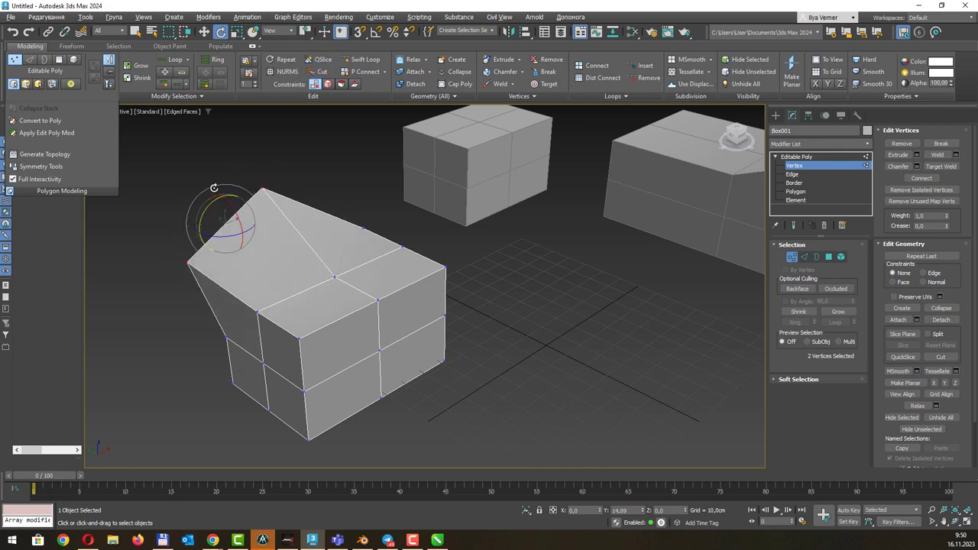
key("r")
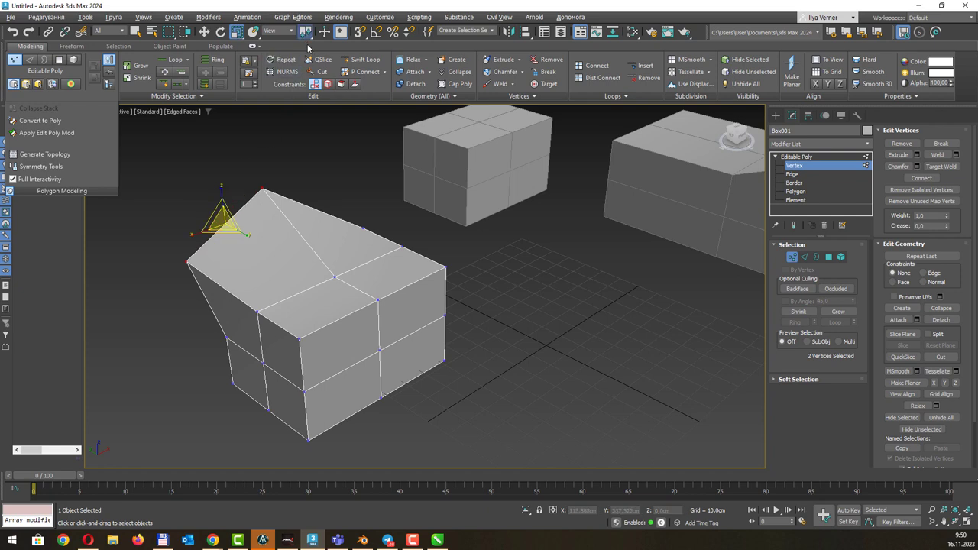
left_click(306, 72)
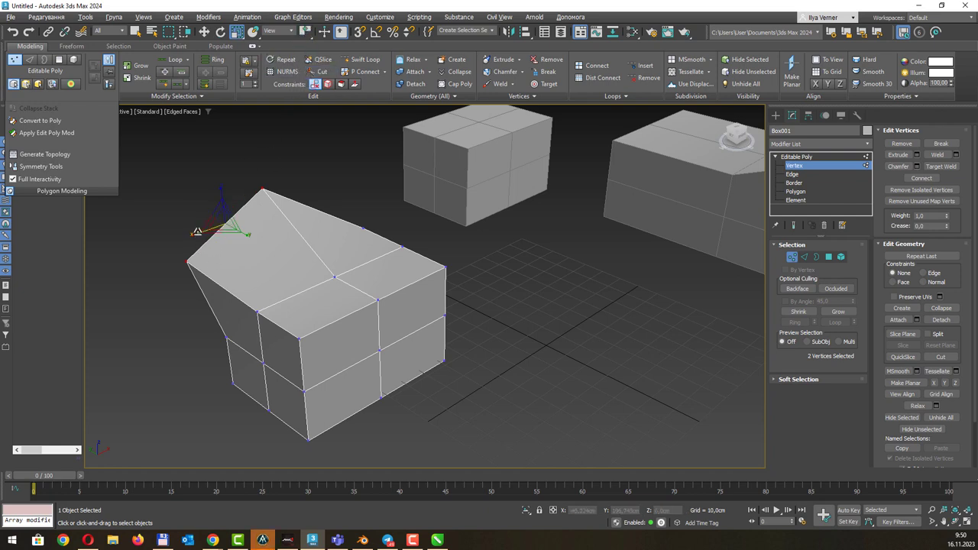
left_click_drag(224, 221, 248, 232)
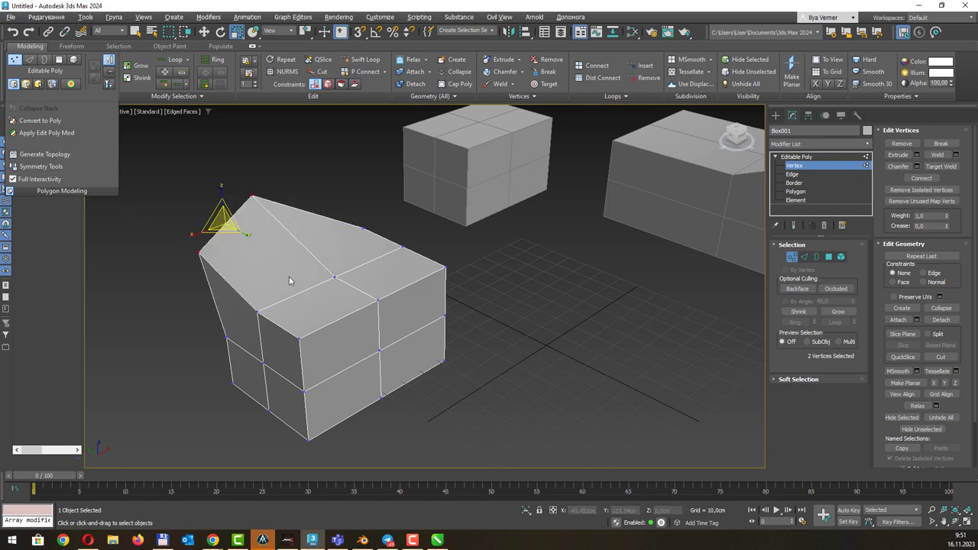
Raise two more roof vertices into a second peak
key("q")
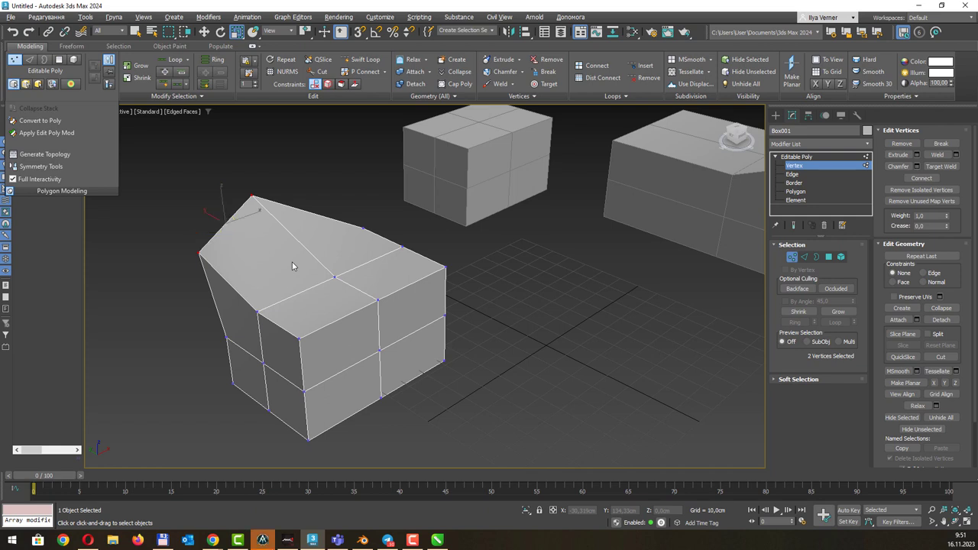
left_click(258, 309)
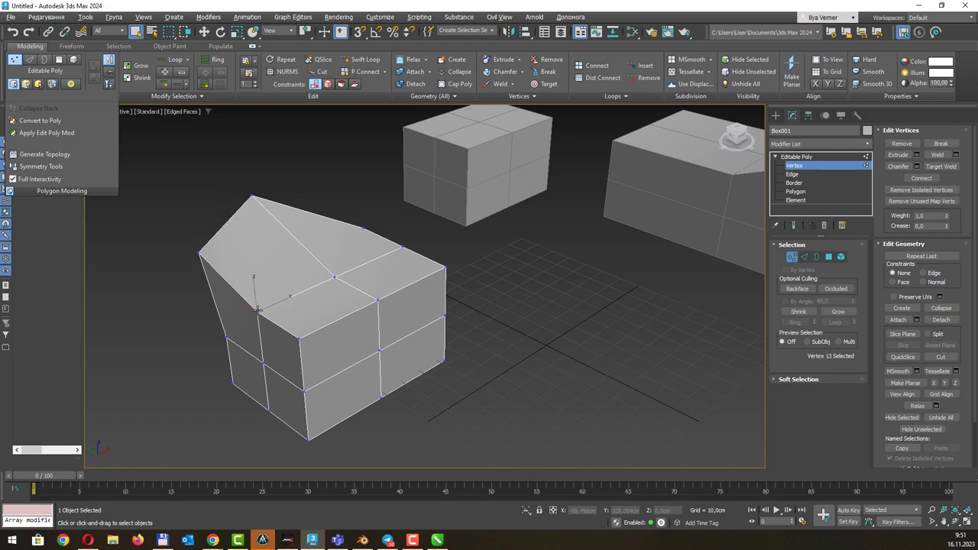
left_click(337, 277, "ctrl")
left_click(401, 247, "ctrl")
key("w")
left_click_drag(334, 266, 337, 245)
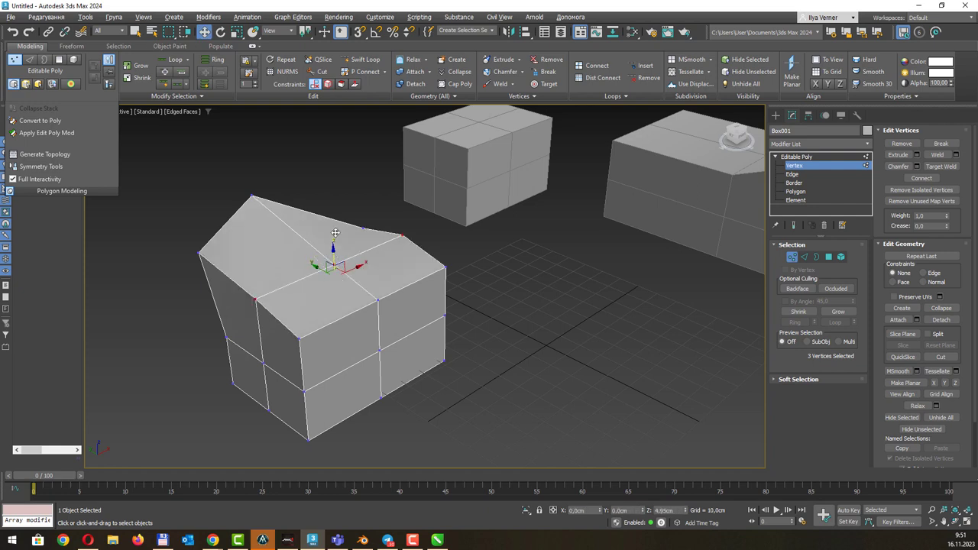
key("ctrl+z")
key("ctrl+z")
key("ctrl+z")
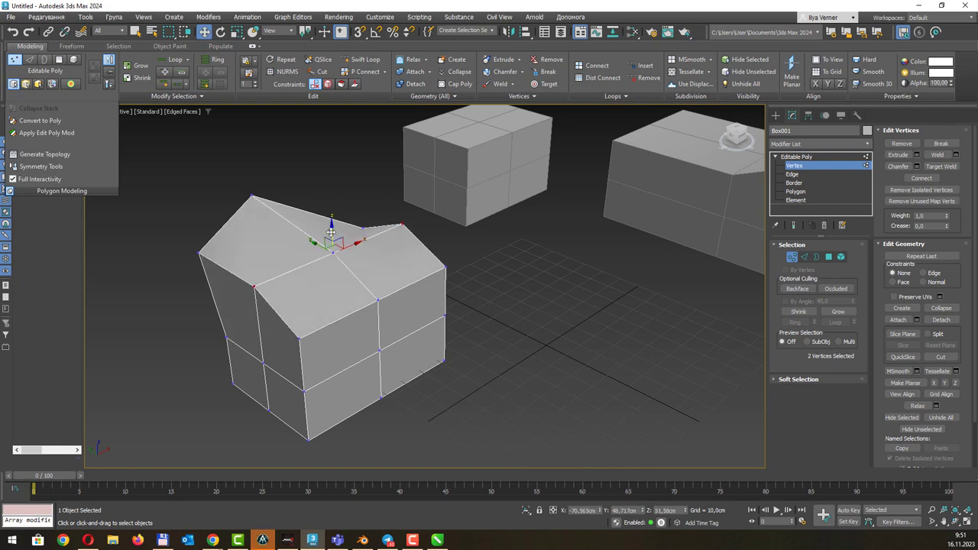
mouse_move(331, 231)
left_mouse_down()
mouse_move(343, 206)
mouse_move(345, 252)
left_mouse_up()
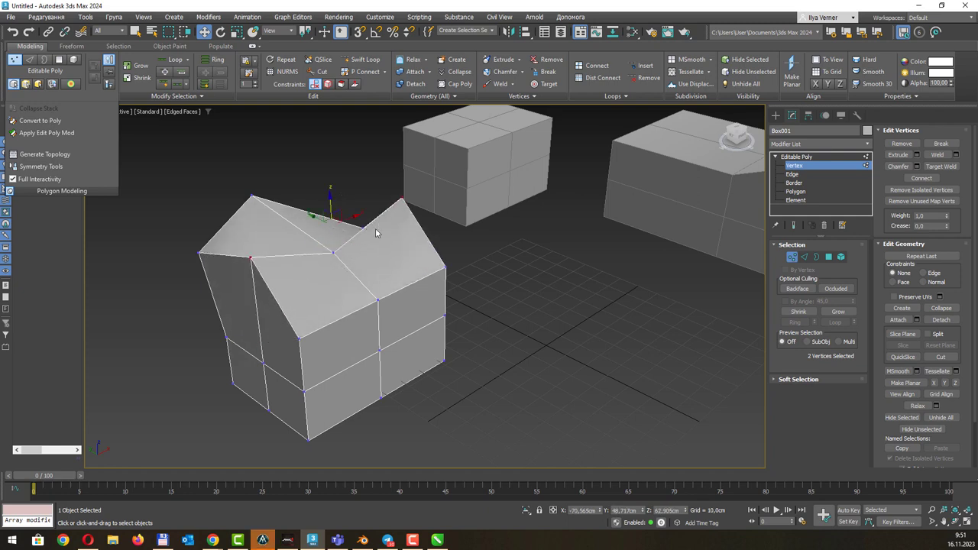
middle_click_drag(375, 233, 387, 243)
key("q")
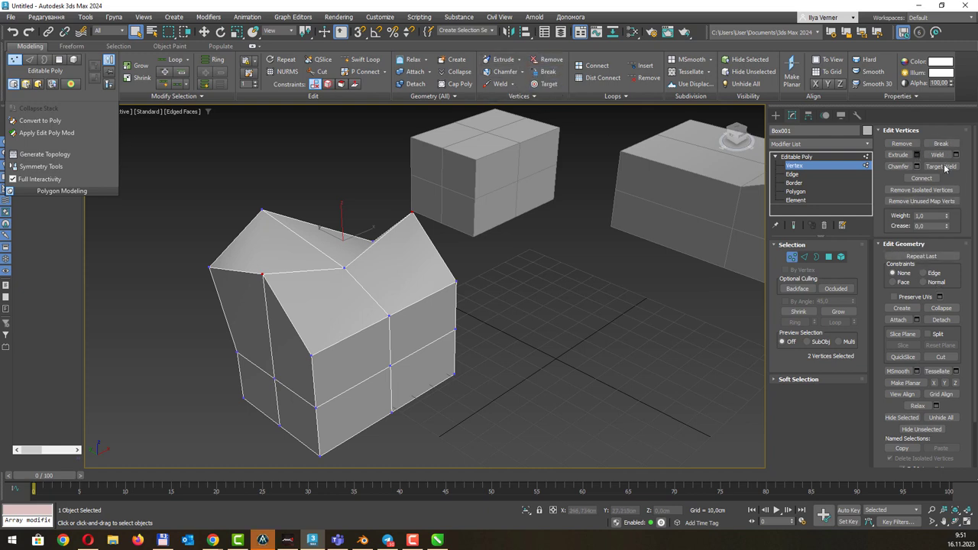
Switch Box001's Editable Poly from vertex to edge sub-object level
scroll(940, 293, "down", 2)
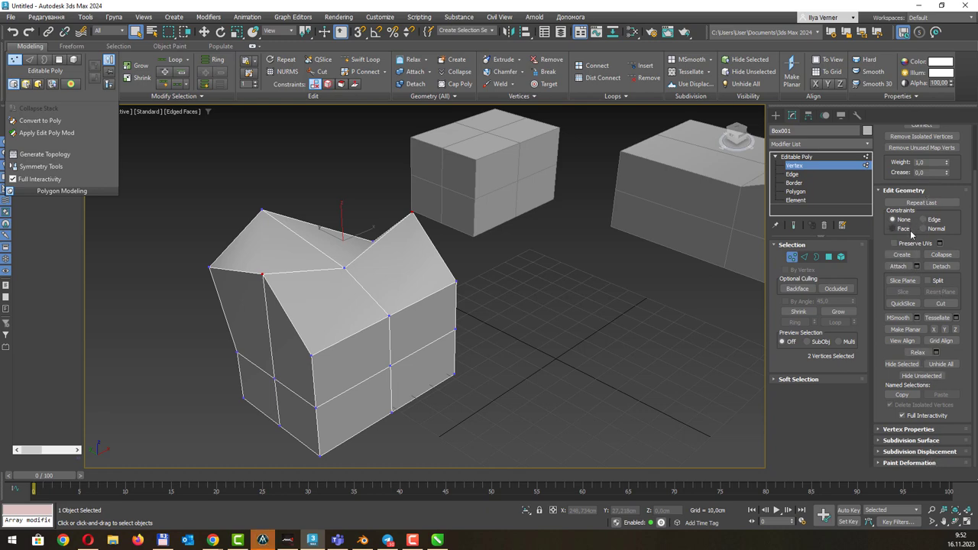
scroll(911, 230, "up", 2)
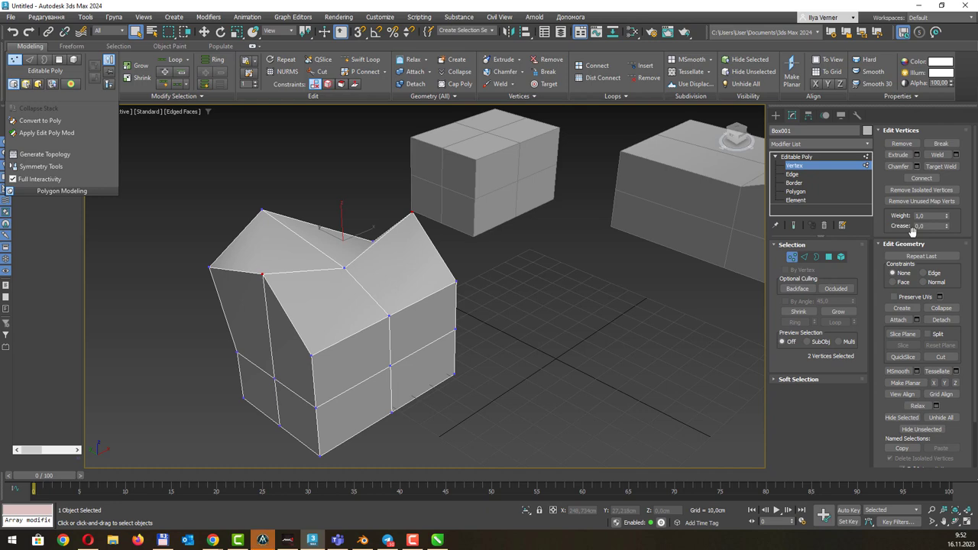
left_click(804, 175)
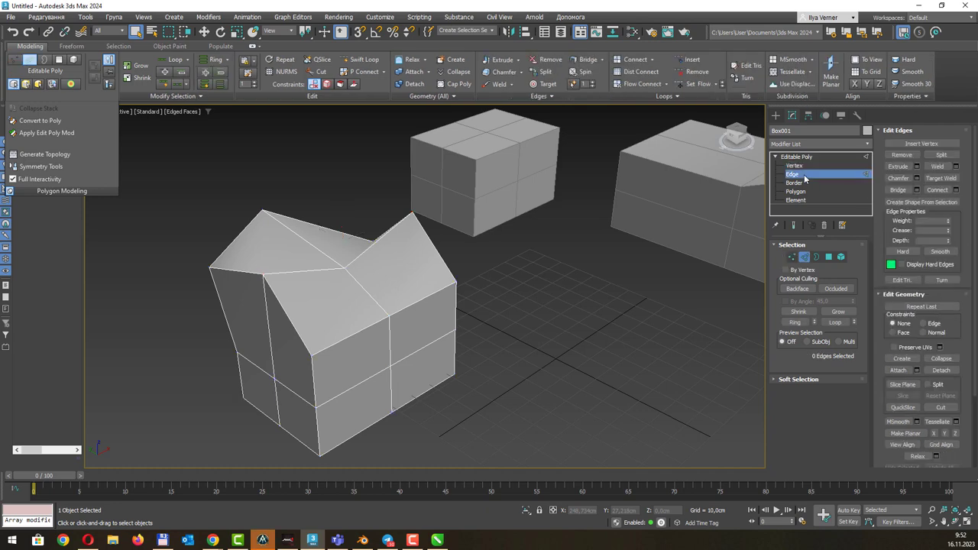
Lower and scale the crease edge between the roof peaks to deepen the valley
left_click(287, 274)
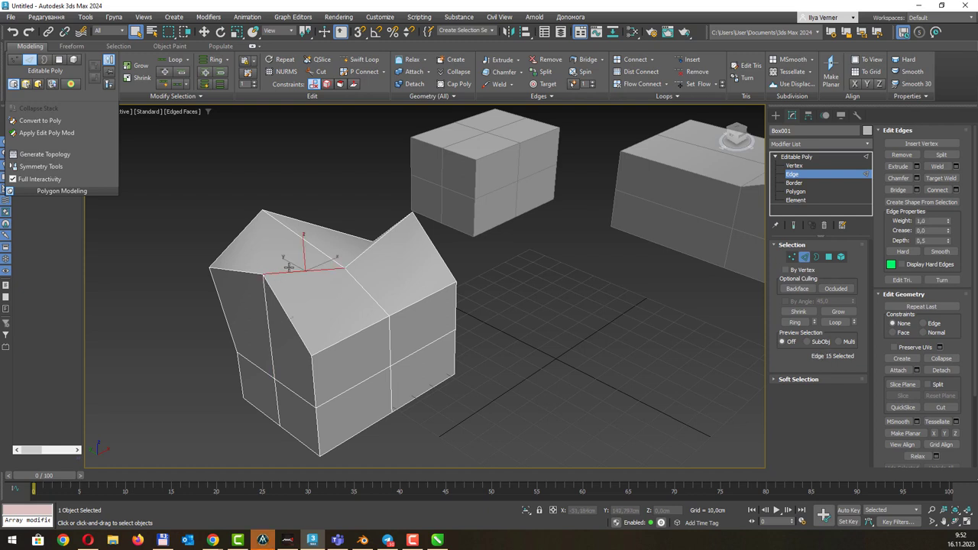
key("w")
mouse_move(304, 250)
left_mouse_down()
mouse_move(304, 283)
mouse_move(289, 306)
left_mouse_up()
key("e")
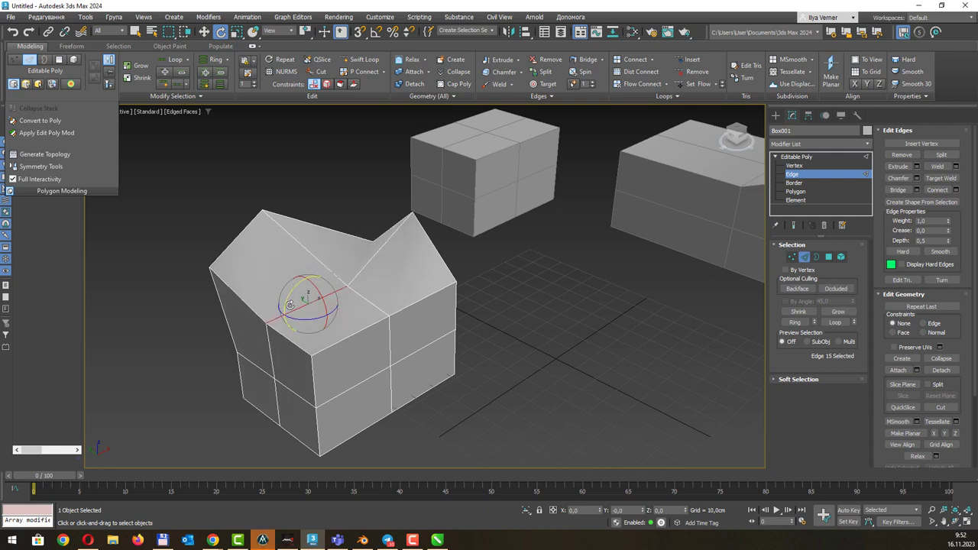
key("r")
mouse_move(306, 304)
left_mouse_down()
mouse_move(434, 285)
mouse_move(834, 398)
left_mouse_up()
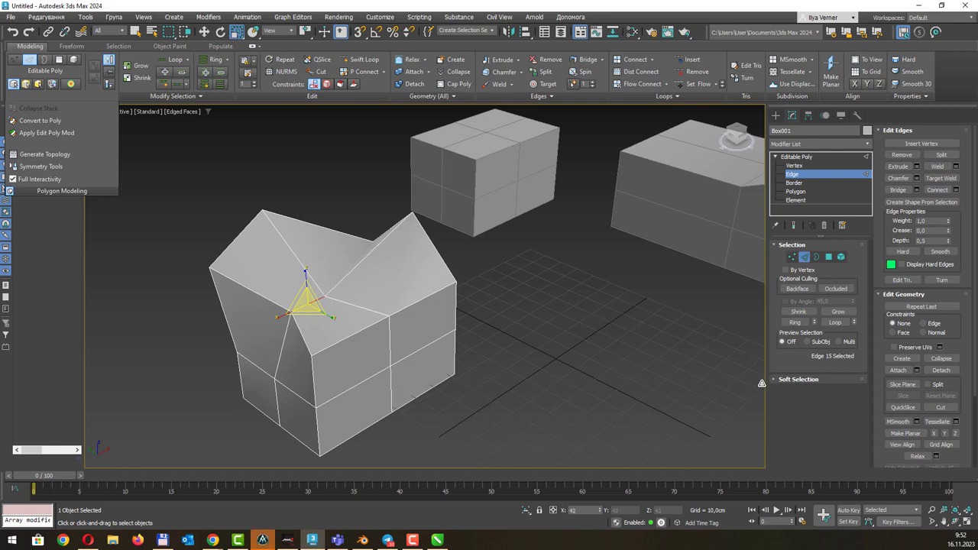
key("w")
mouse_move(305, 301)
left_mouse_down()
mouse_move(305, 317)
mouse_move(306, 263)
left_mouse_up()
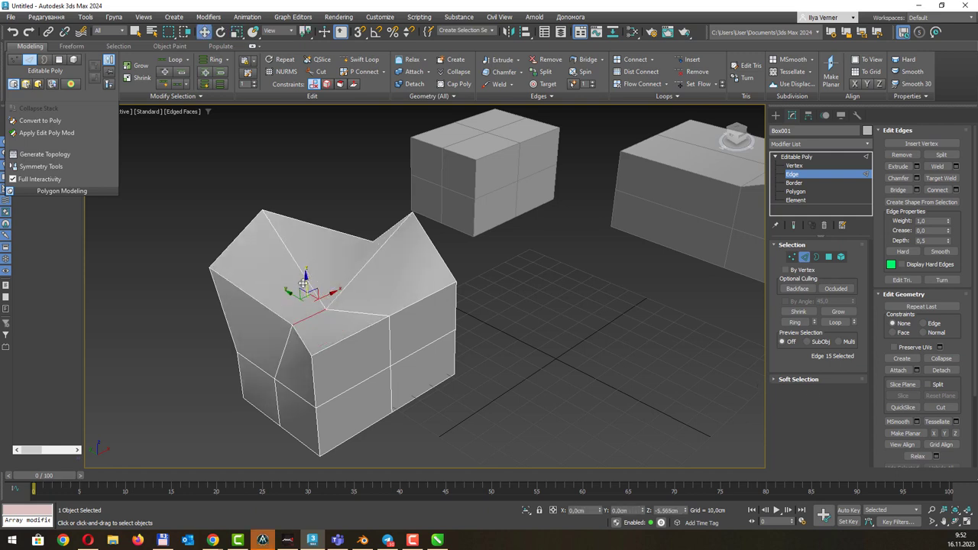
Add two neighbouring edges to the selection, then return to vertex level
left_click(351, 285, "ctrl")
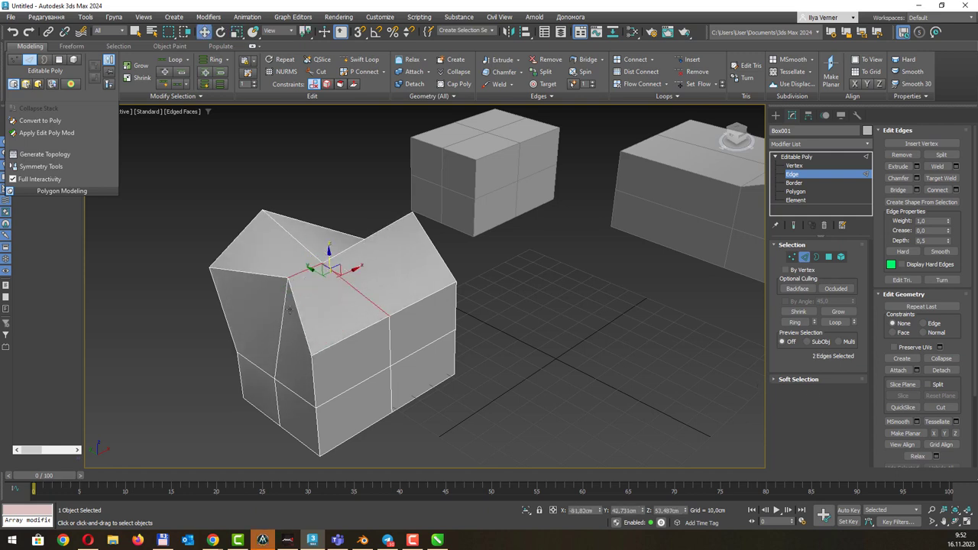
left_click(287, 308, "ctrl")
key("q")
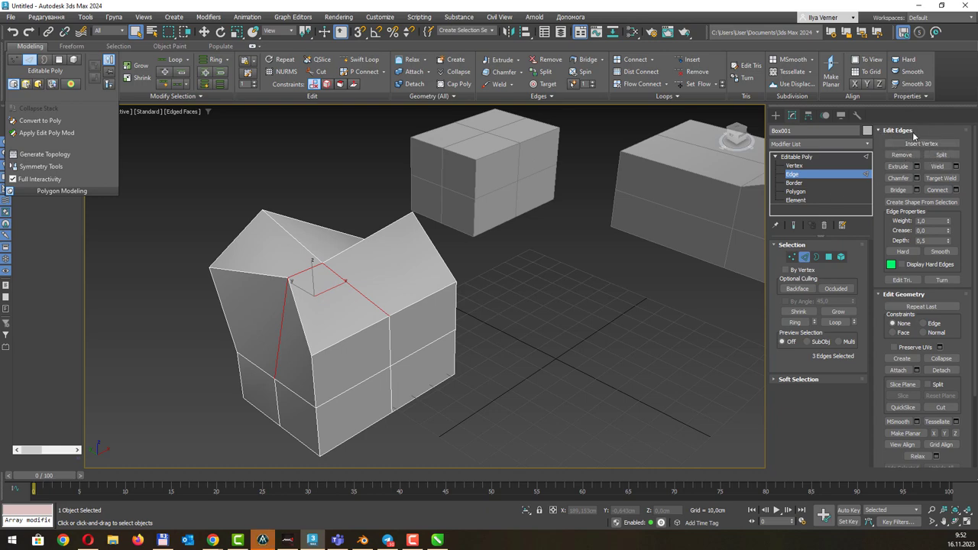
key("1")
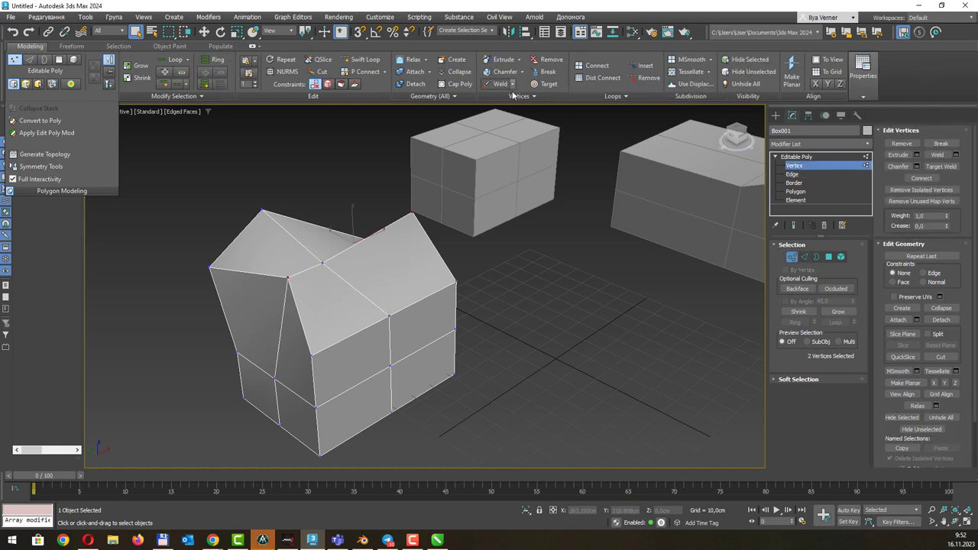
left_click(804, 175)
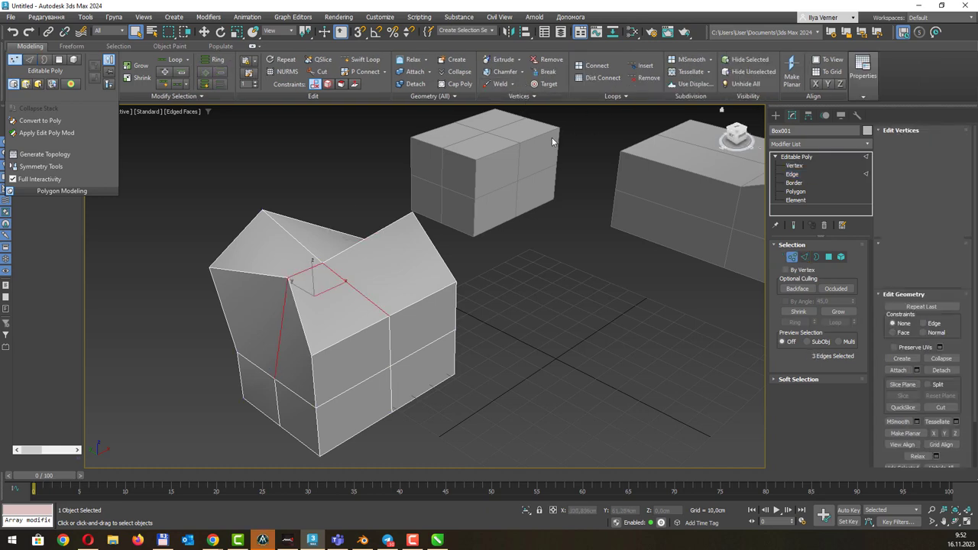
left_click(551, 97)
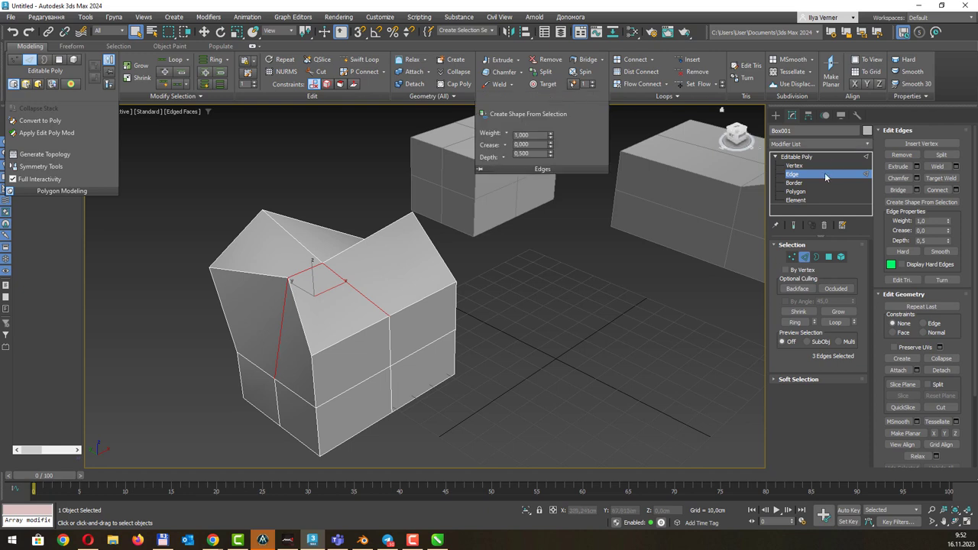
left_click(802, 183)
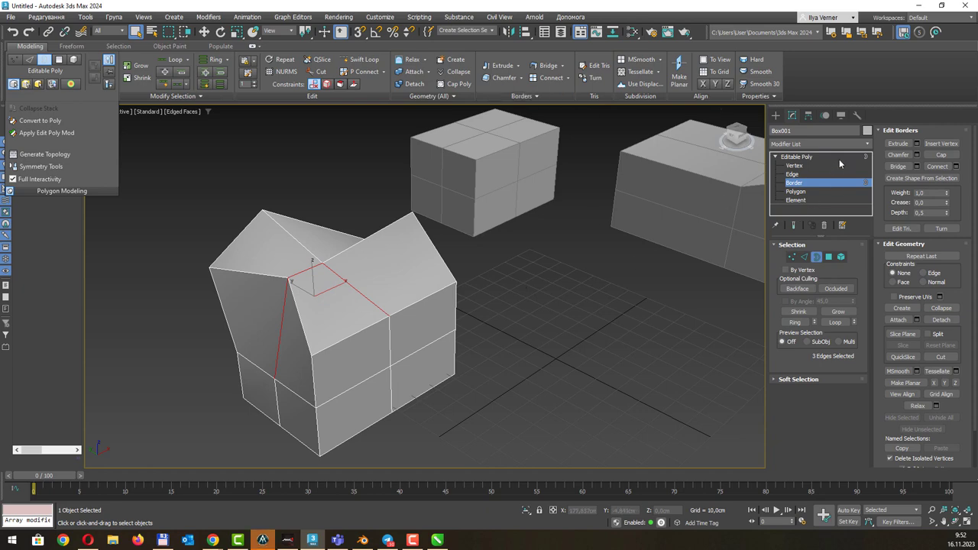
left_click(800, 167)
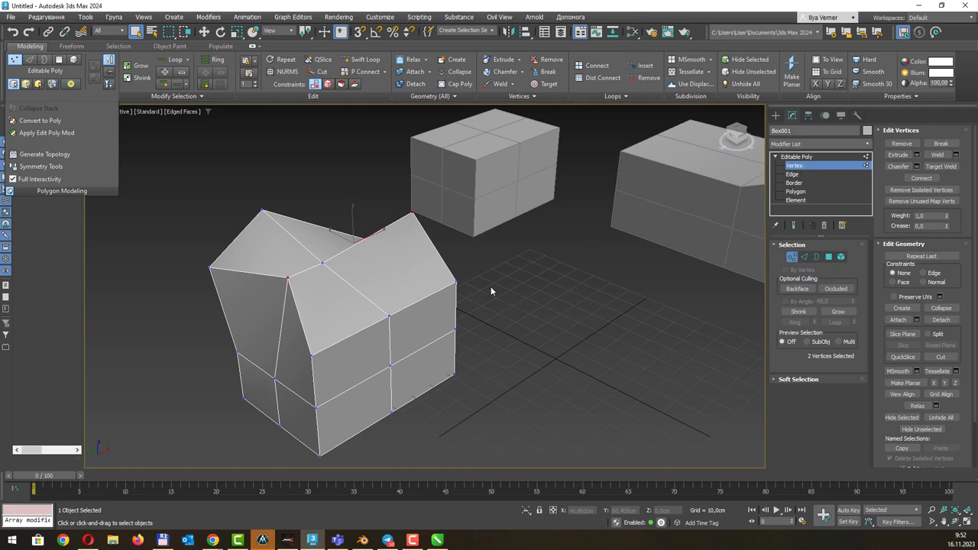
middle_click_drag(492, 292, 451, 253)
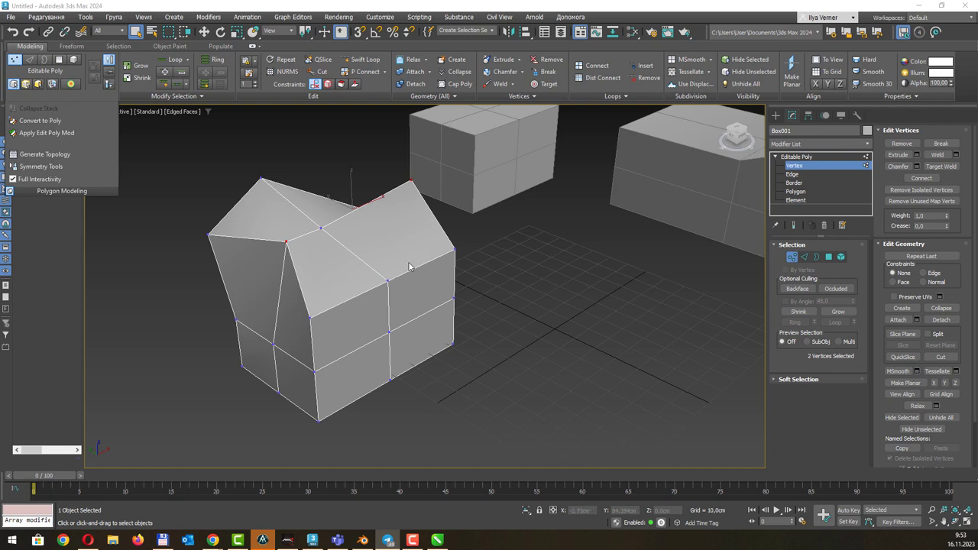
Delete a roof vertex, then restore it and use Remove to keep the faces closed
left_click(388, 281)
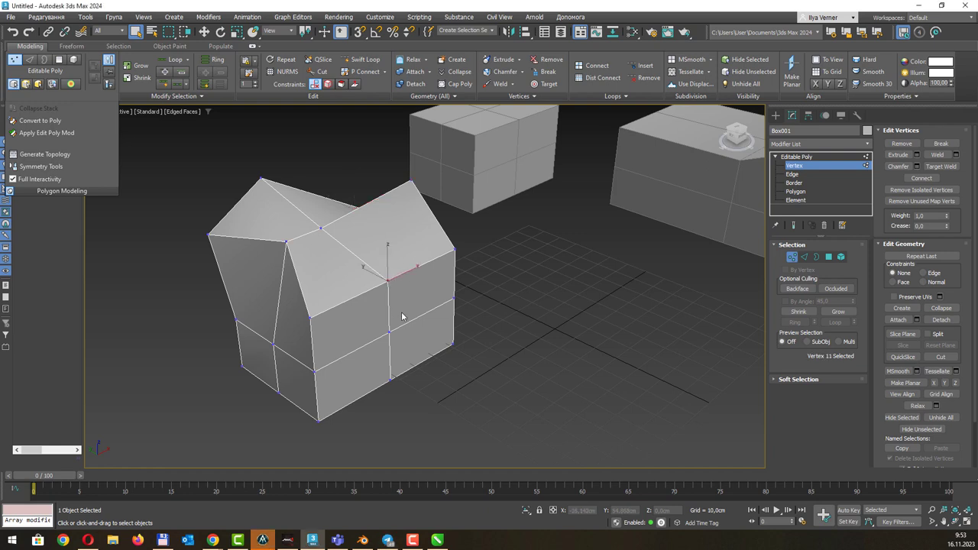
key("Delete")
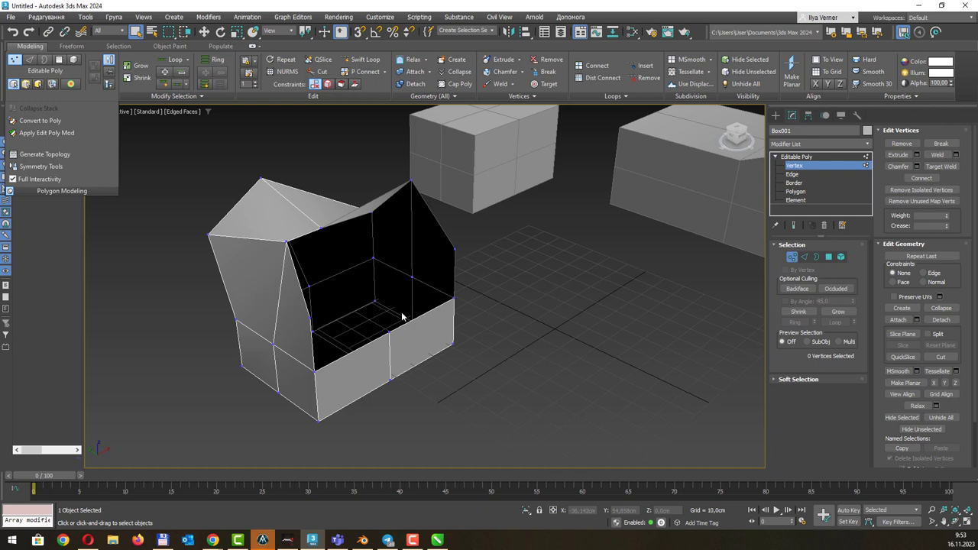
middle_click_drag(402, 312, 419, 257, "alt")
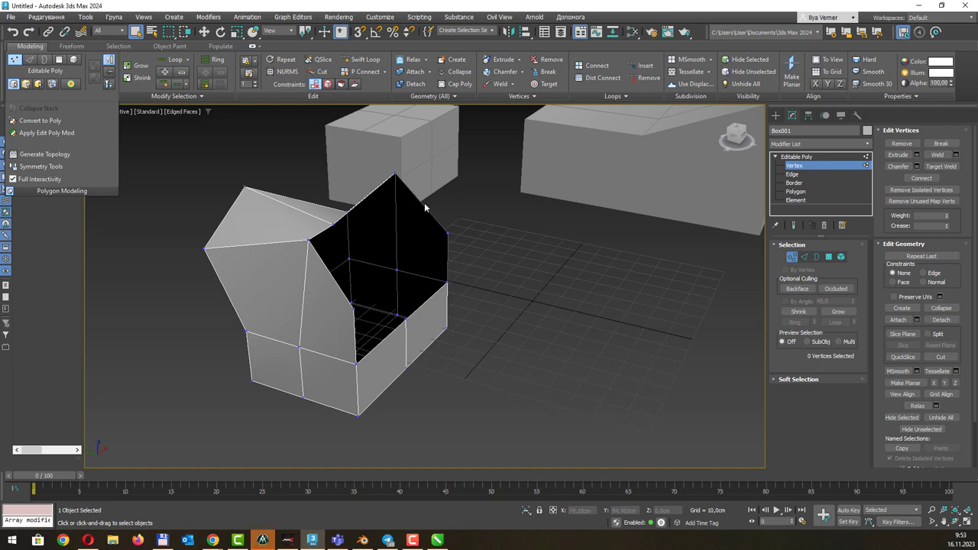
mouse_move(399, 254)
middle_mouse_down("alt")
mouse_move(339, 251)
mouse_move(405, 257)
middle_mouse_up("alt")
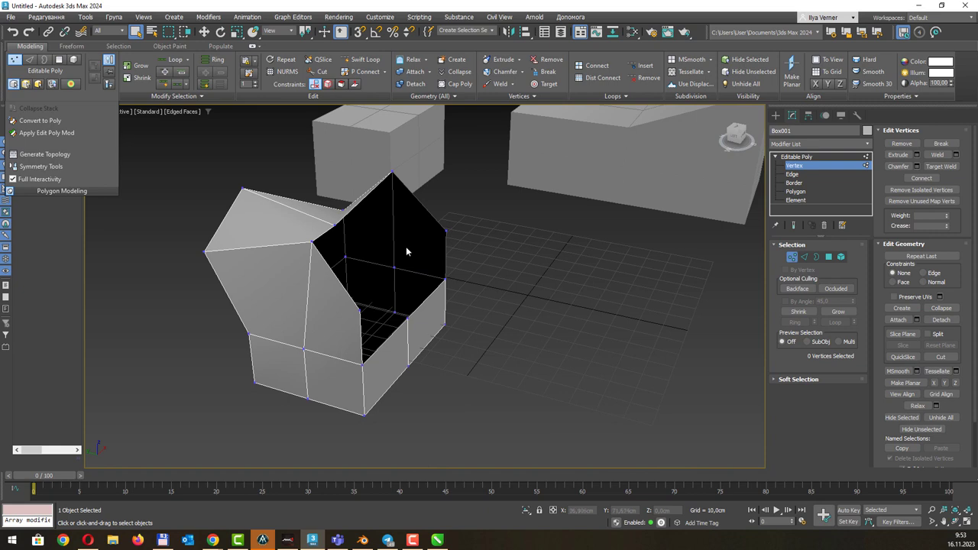
left_click(408, 265)
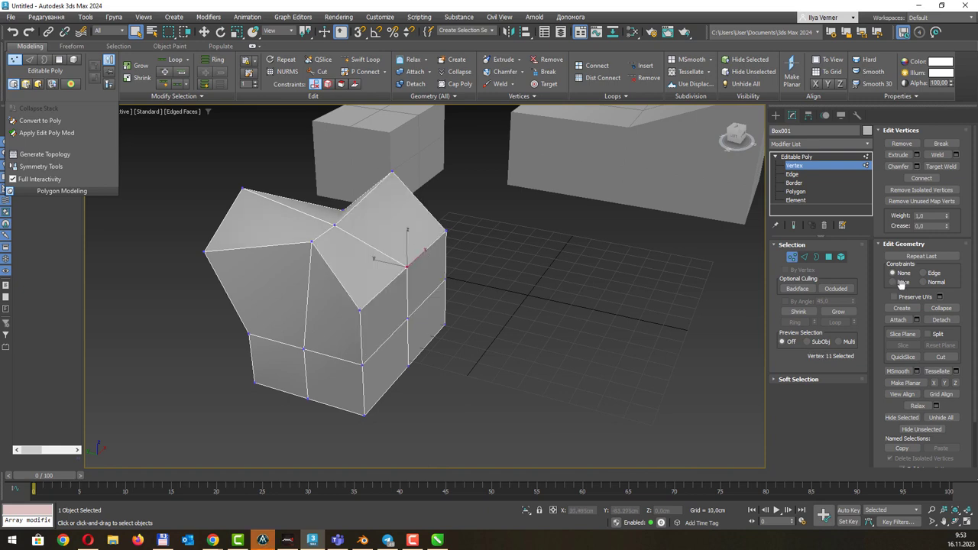
left_click(902, 144)
middle_click_drag(496, 225, 480, 223, "alt")
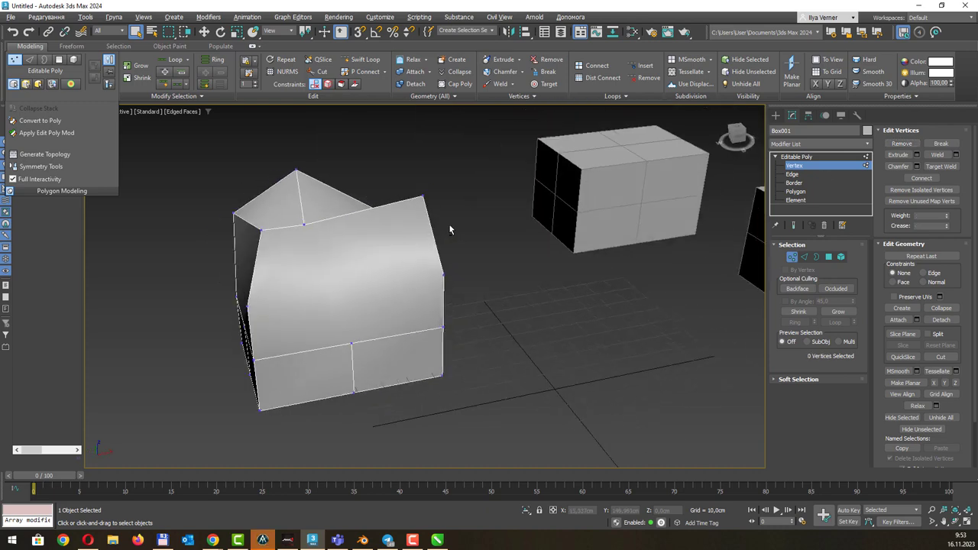
middle_click_drag(384, 262, 421, 255, "alt")
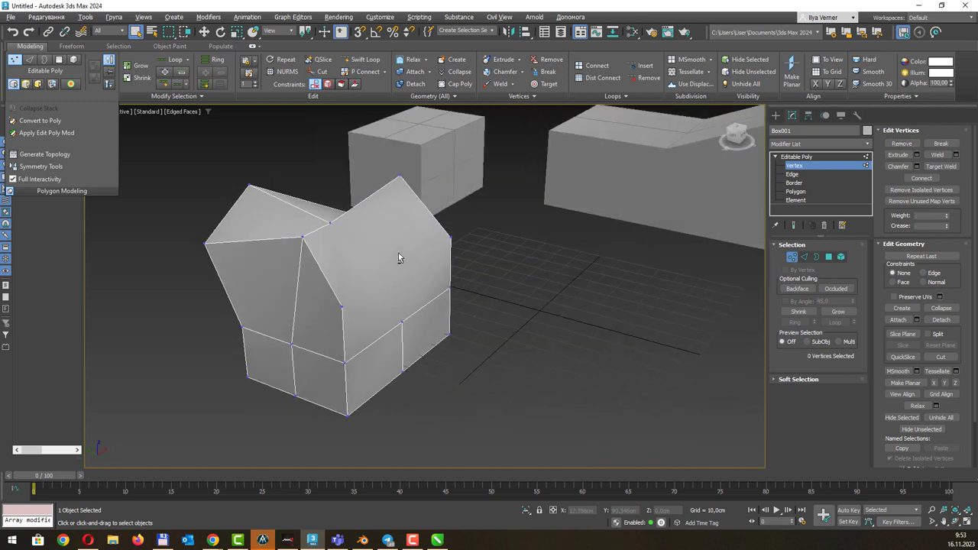
Delete the peak corner vertex and its faces, then inspect the resulting hole
left_click(405, 265)
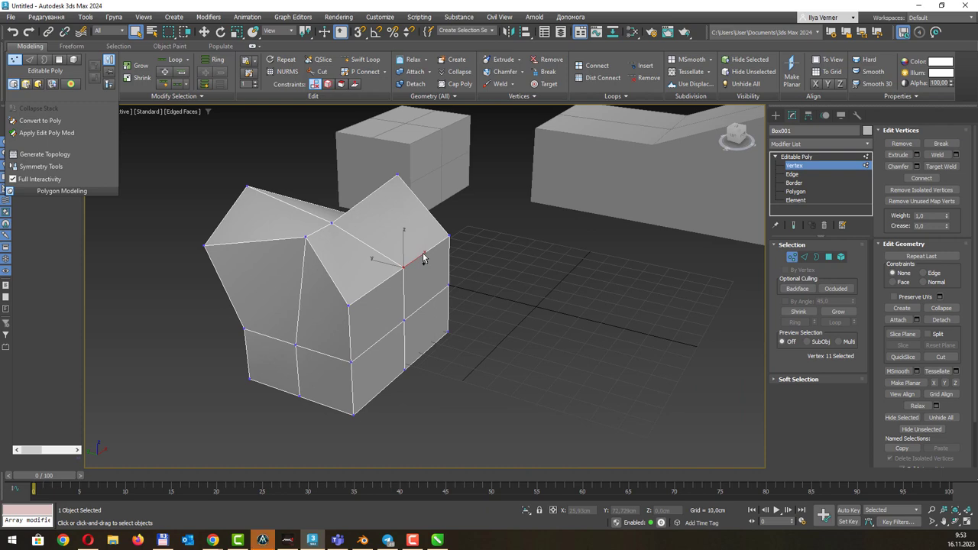
key("Delete")
middle_click_drag(424, 257, 473, 258, "alt")
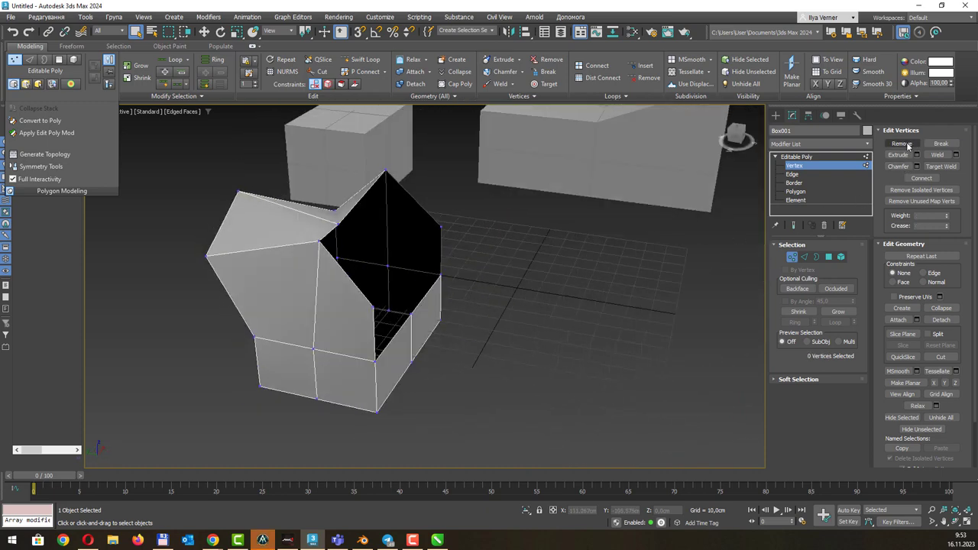
middle_click_drag(440, 266, 589, 248, "alt")
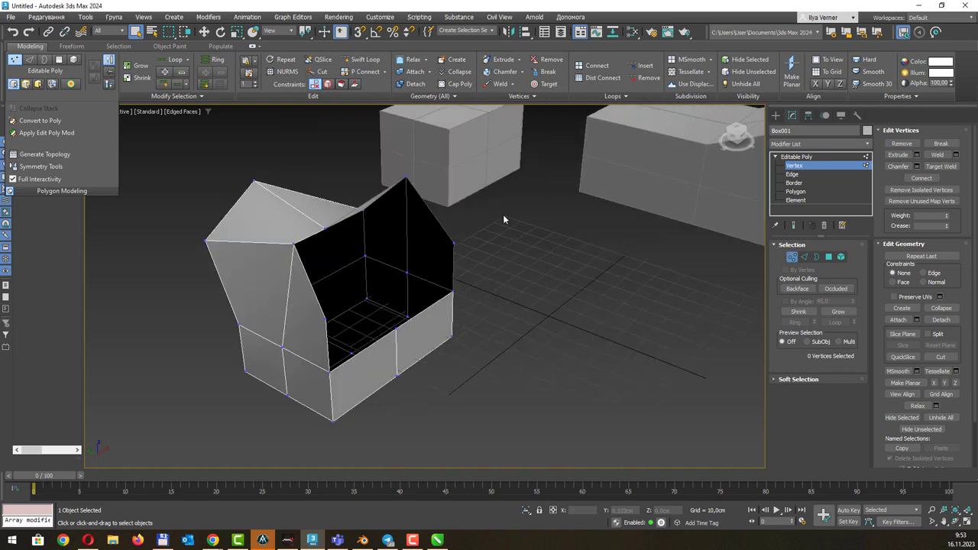
middle_click_drag(449, 239, 397, 230, "alt")
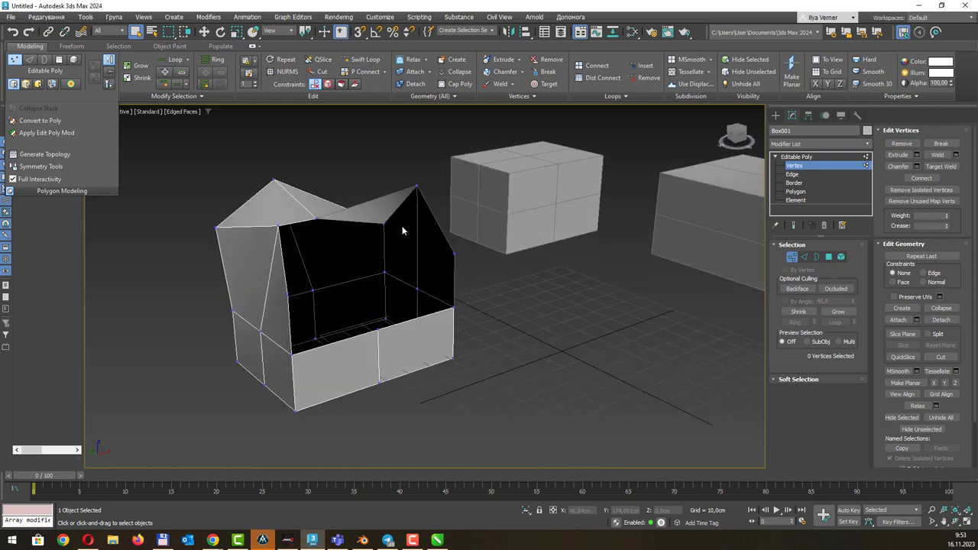
At Border level, select the whole rim of the hole
left_click(816, 257)
left_click(286, 261)
left_click(286, 261)
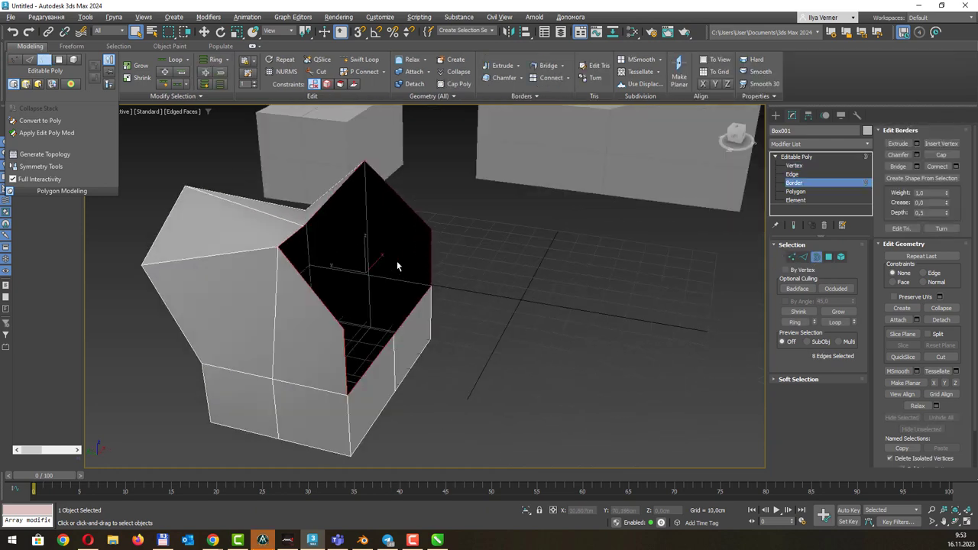
mouse_move(312, 262)
middle_mouse_down("alt")
mouse_move(397, 264)
mouse_move(379, 246)
middle_mouse_up("alt")
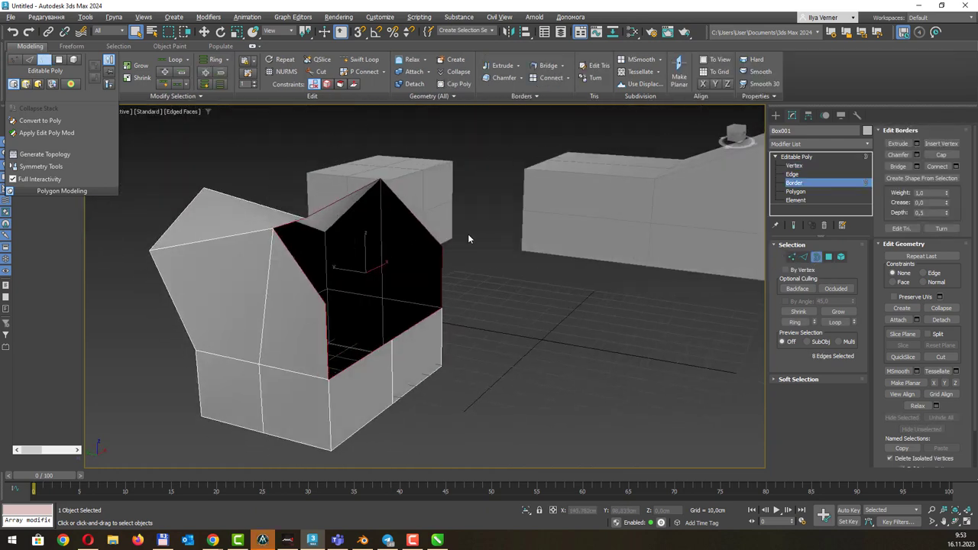
mouse_move(468, 233)
middle_mouse_down("alt")
mouse_move(500, 243)
mouse_move(413, 230)
middle_mouse_up("alt")
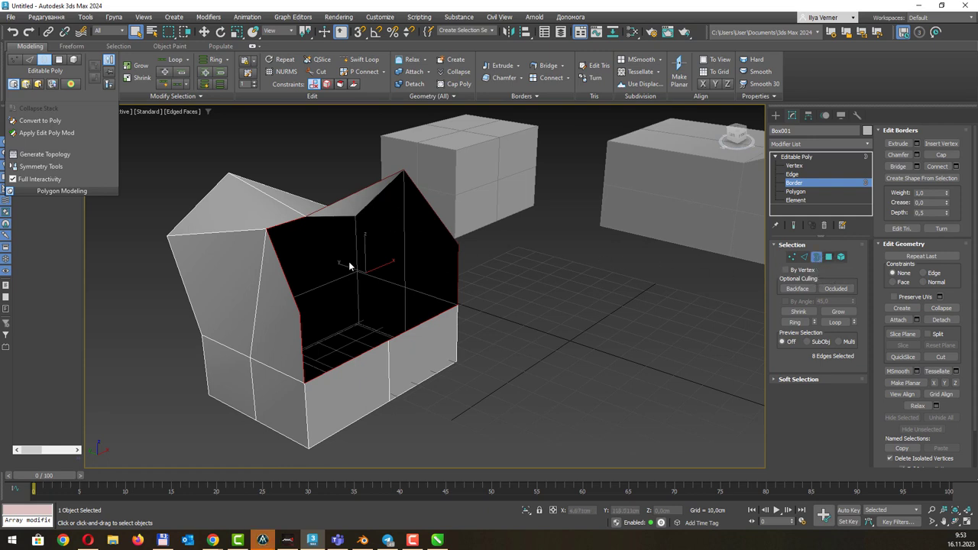
Scale the hole's rim down, shift it left and tilt it
key("r")
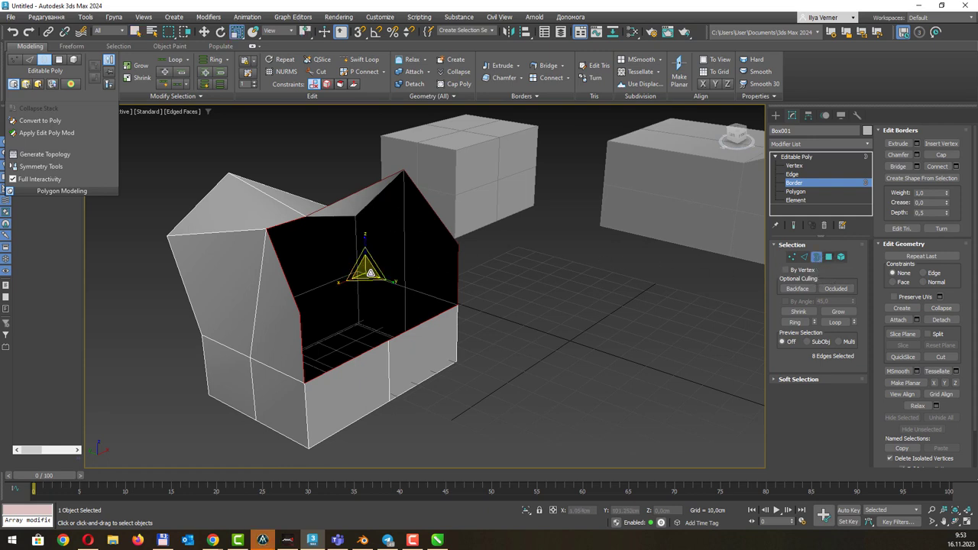
left_click_drag(359, 269, 388, 314)
key("w")
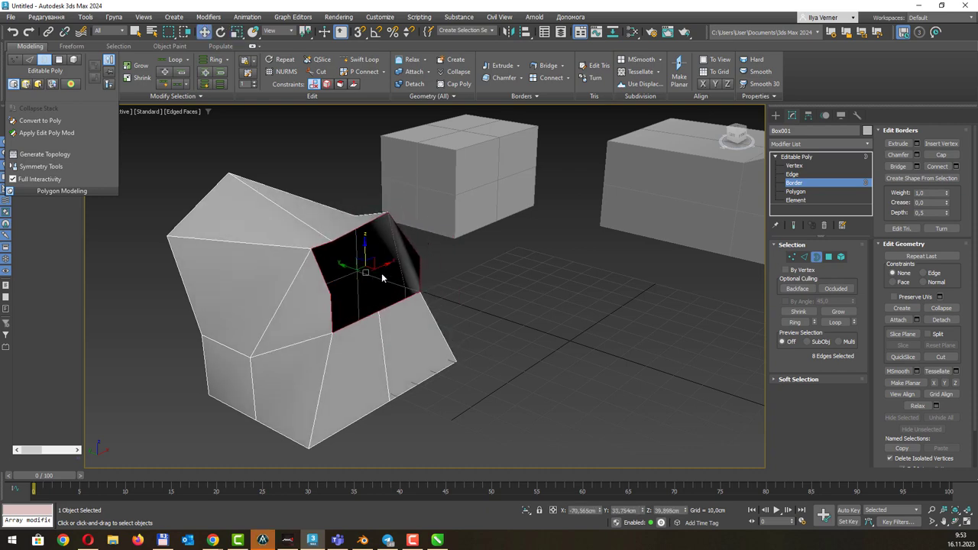
mouse_move(354, 269)
left_mouse_down()
mouse_move(340, 272)
mouse_move(356, 252)
left_mouse_up()
key("r")
key("e")
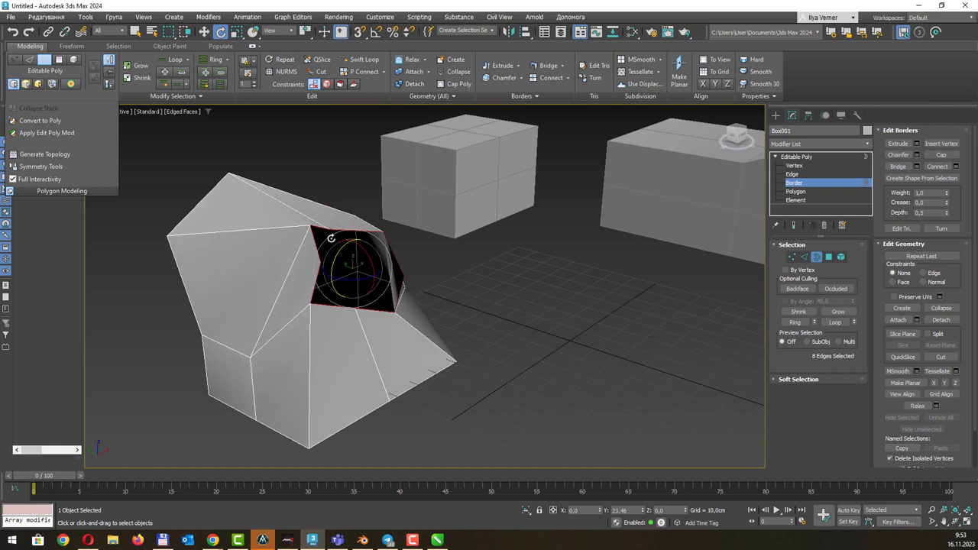
key("q")
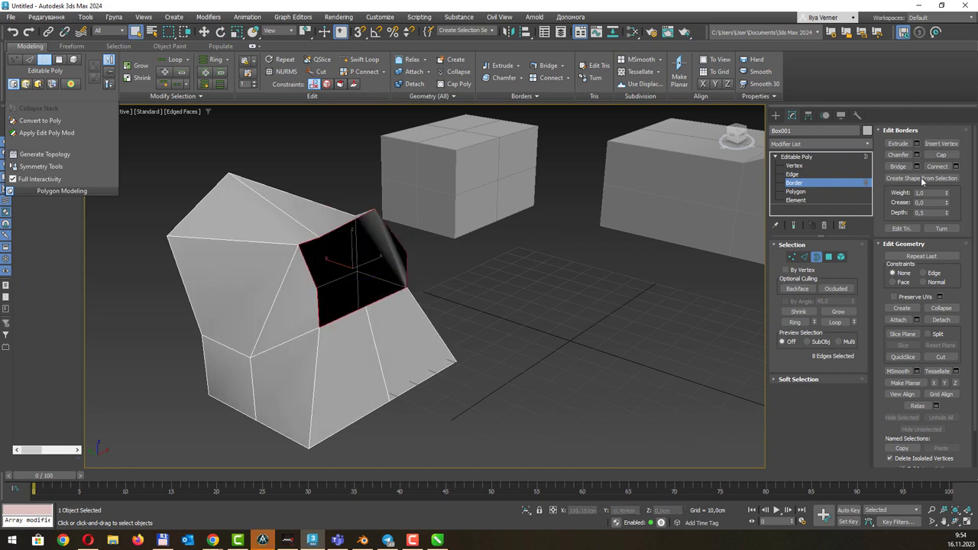
Try Cap and undo it, then select the top face at Polygon level
left_click(941, 154)
key("ctrl+z")
left_click(812, 193)
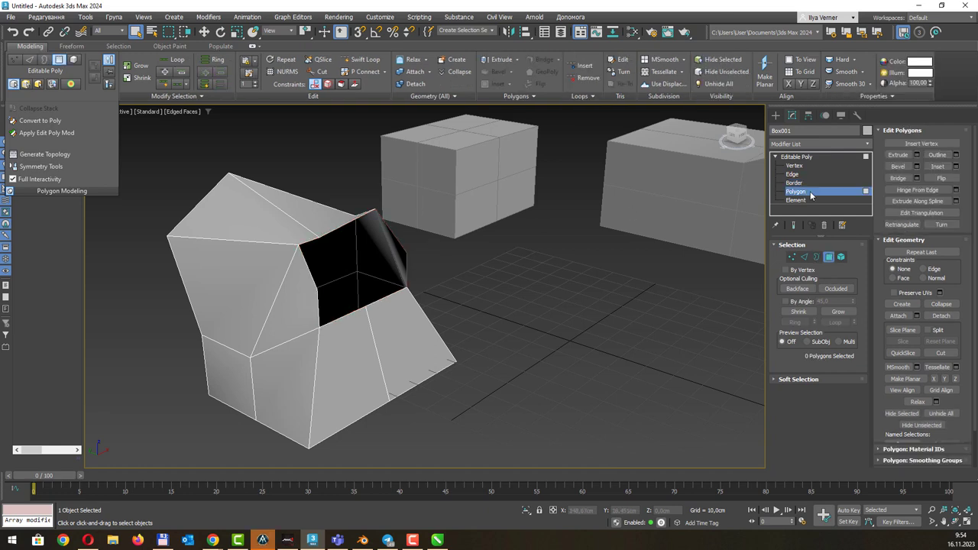
left_click(245, 237)
left_click(246, 258)
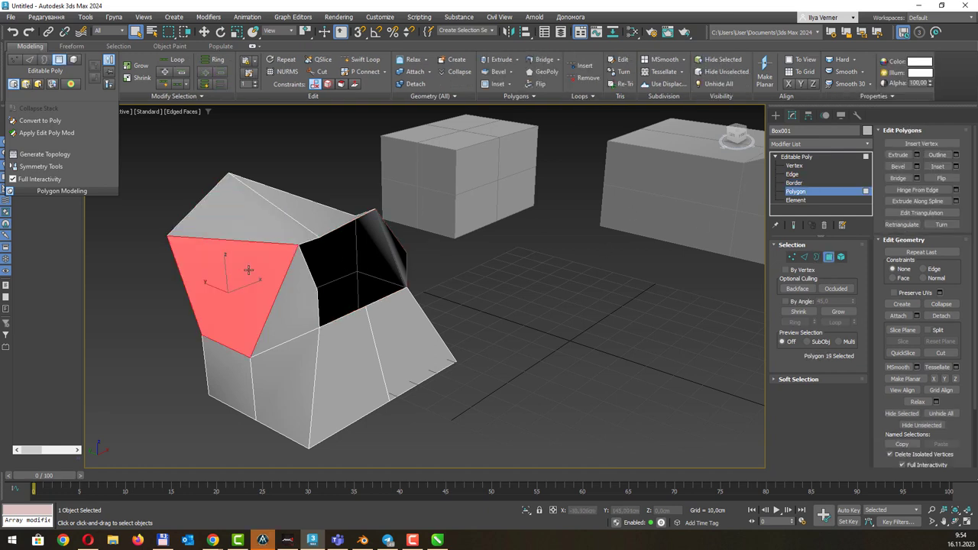
left_click(243, 361)
left_click(290, 364)
left_click(340, 359)
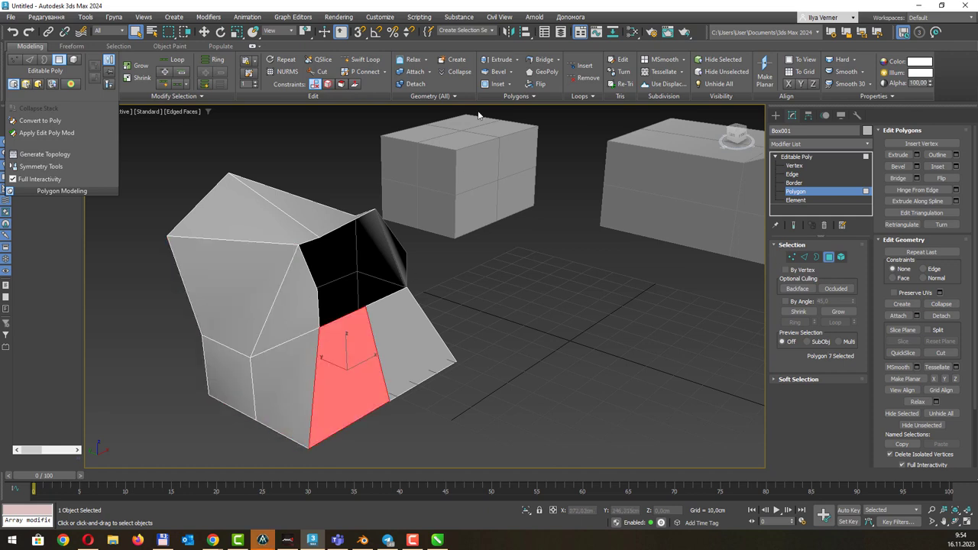
left_click(534, 97)
left_click(406, 338)
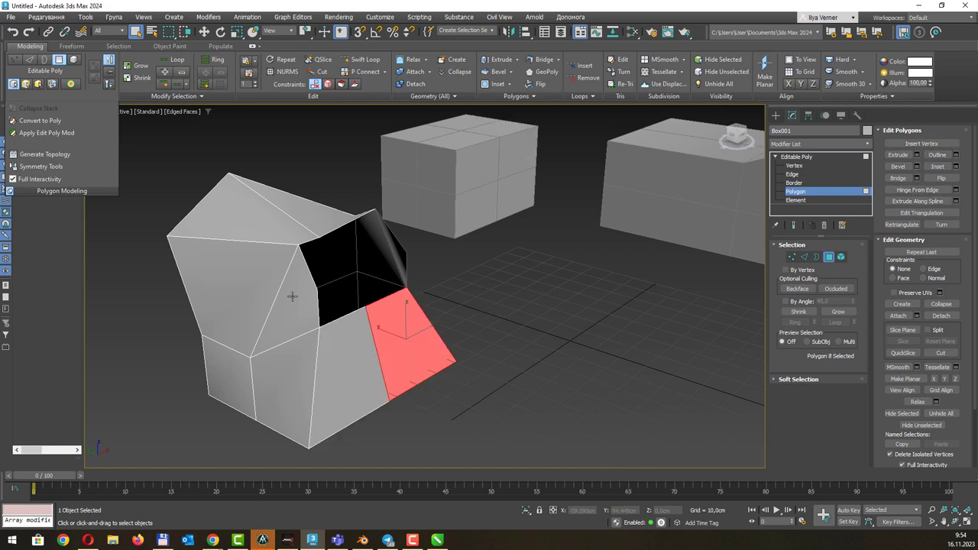
left_click(273, 281)
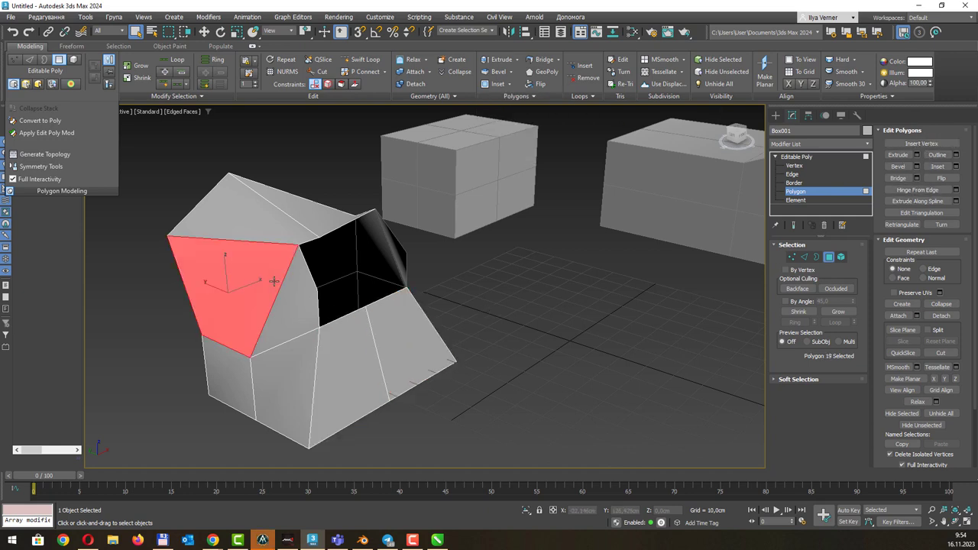
left_click(800, 166)
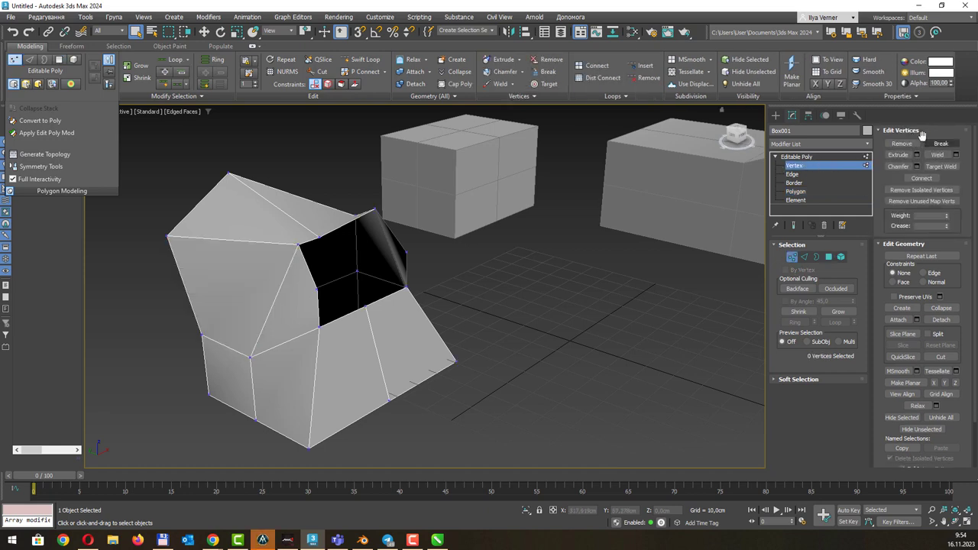
left_click(797, 192)
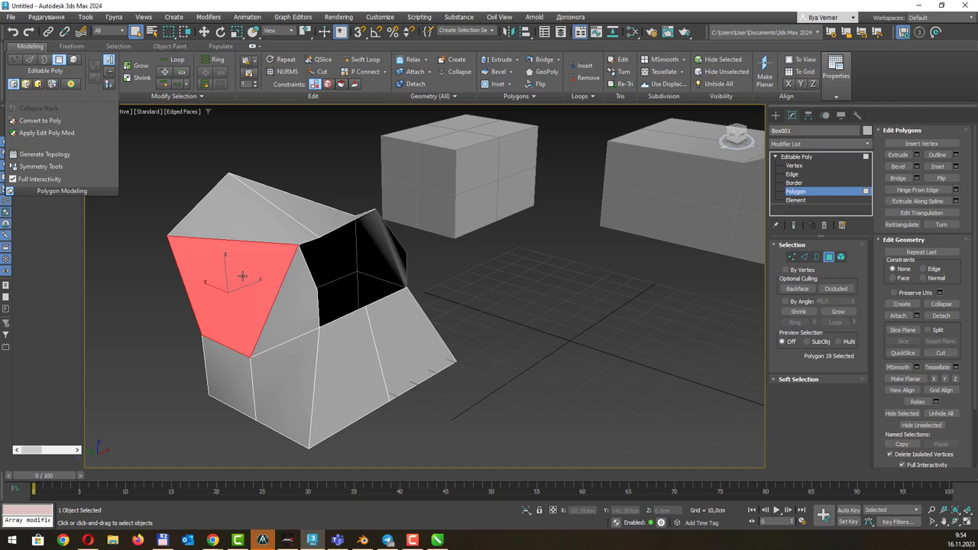
Shrink the upper-left face and nudge it upward, undoing a trial rotation
key("r")
left_click_drag(226, 282, 201, 337)
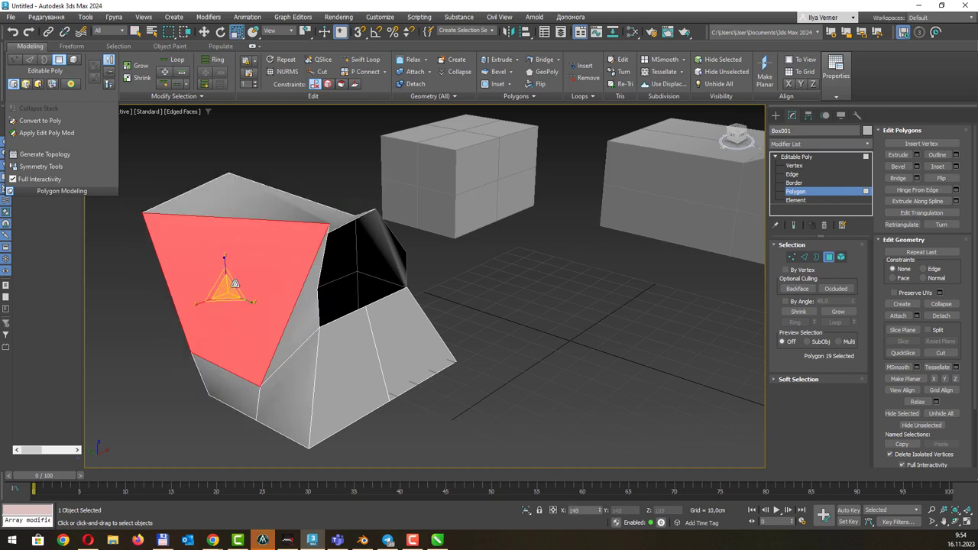
key("w")
left_click_drag(231, 284, 229, 274)
key("e")
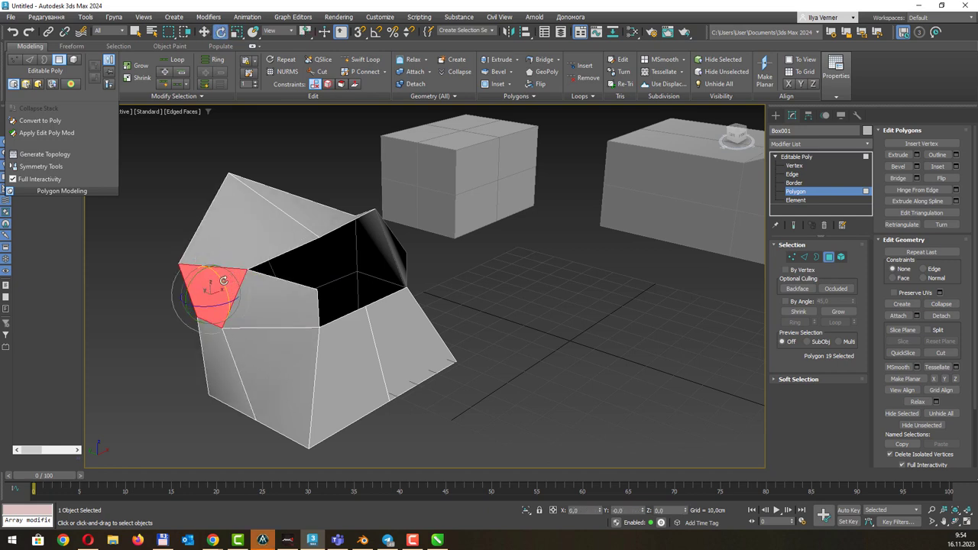
key("ctrl+z")
key("q")
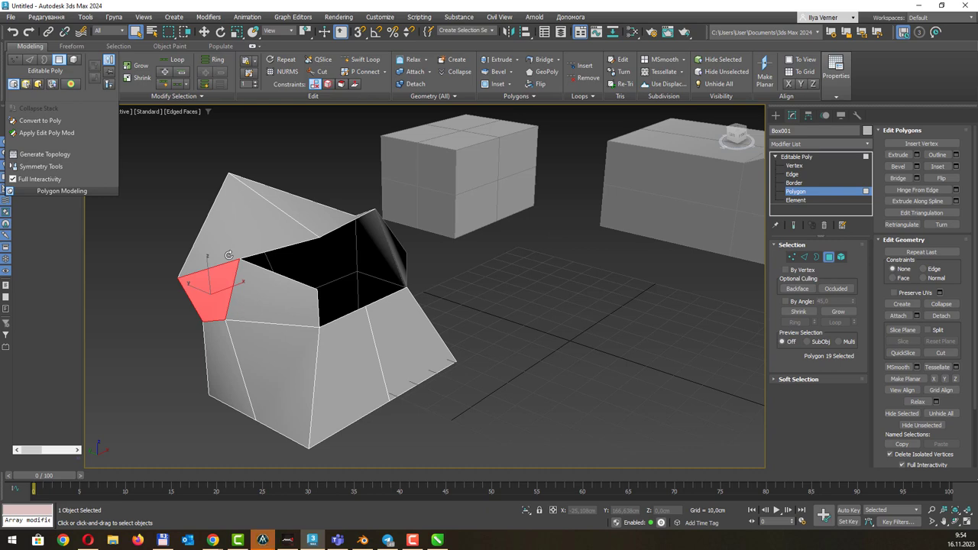
middle_click_drag(298, 260, 483, 262, "alt")
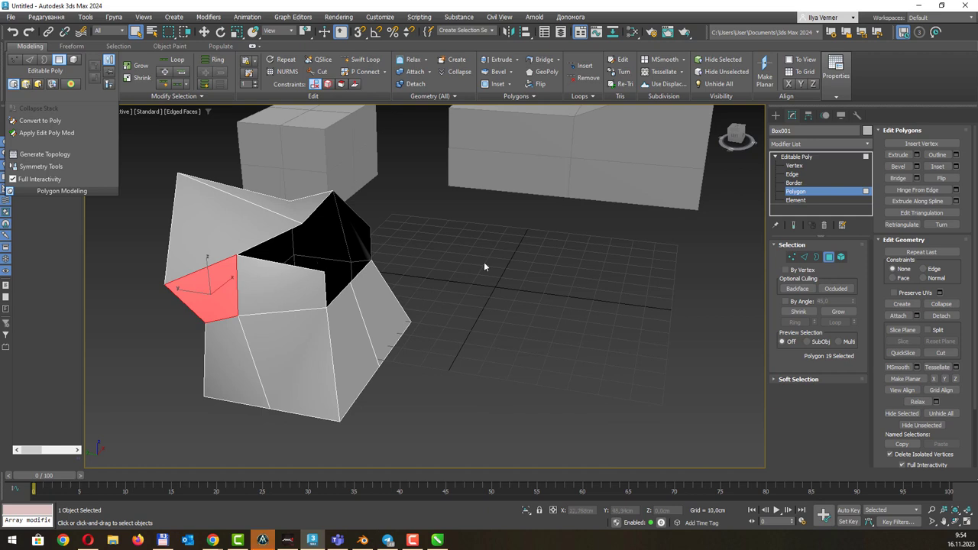
At Border level, drag the hole's rim out into several new bent pipe sections
left_click(816, 257)
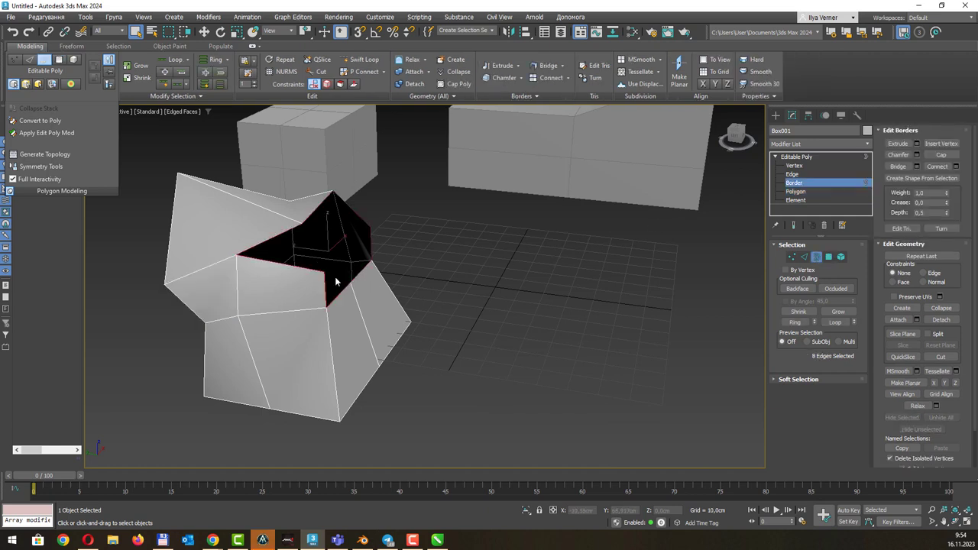
left_click(334, 276)
key("w")
scroll(334, 259, "down", 2)
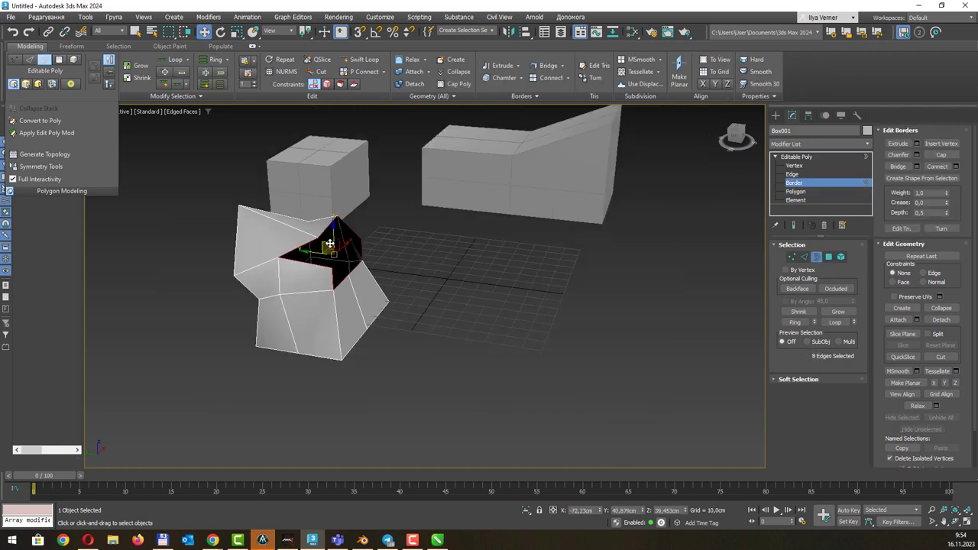
mouse_move(331, 246)
left_mouse_down("shift")
mouse_move(620, 252)
mouse_move(657, 242)
left_mouse_up("shift")
scroll(658, 252, "up", 2)
middle_click_drag(665, 273, 437, 255)
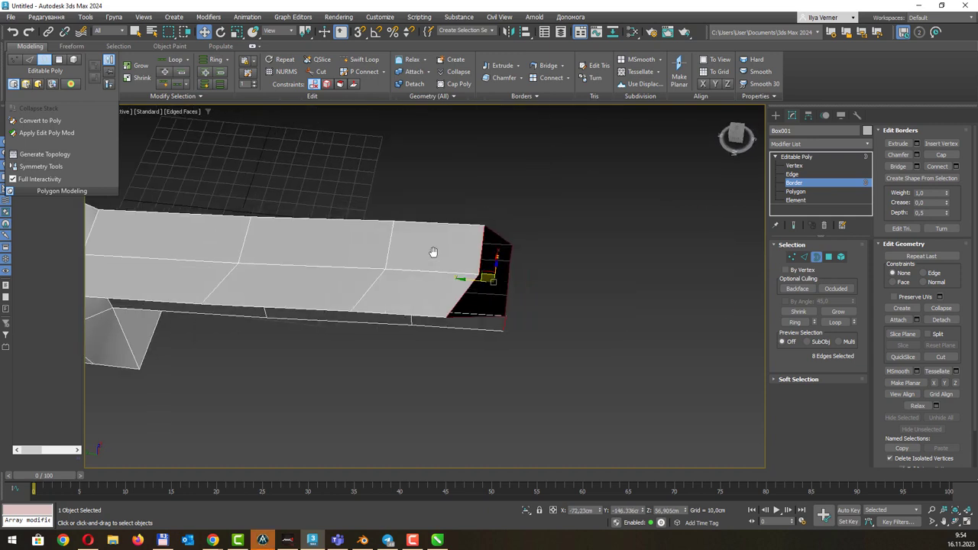
mouse_move(491, 271)
left_mouse_down("shift")
mouse_move(528, 308)
mouse_move(570, 384)
left_mouse_up("shift")
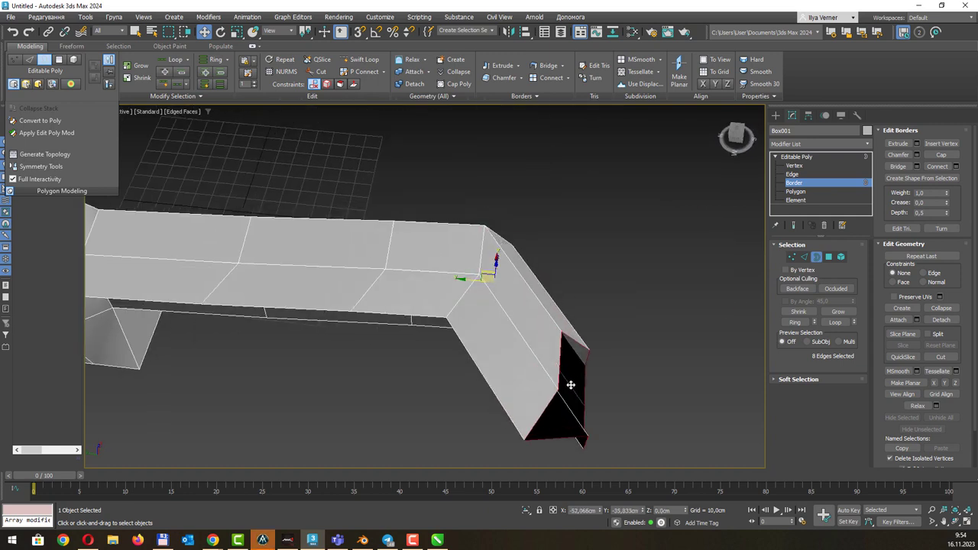
middle_click_drag(619, 323, 572, 266, "alt")
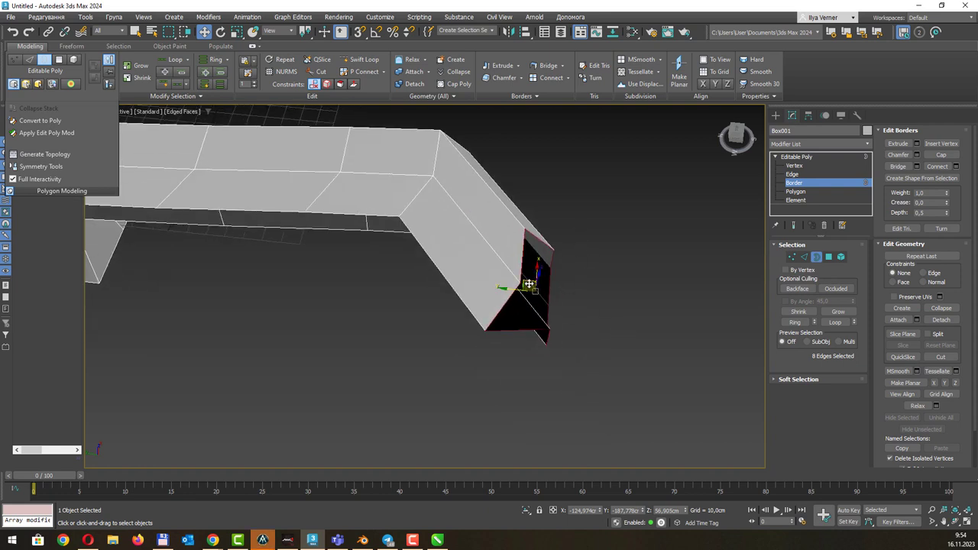
left_click_drag(529, 287, 651, 365, "shift")
scroll(654, 284, "down", 4)
middle_click_drag(655, 270, 454, 356, "alt")
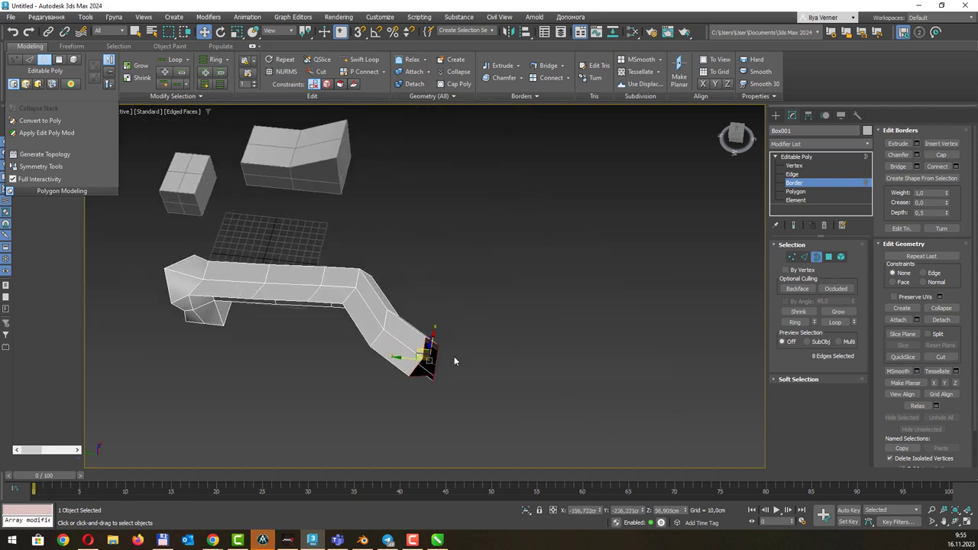
left_click_drag(424, 351, 539, 350, "shift")
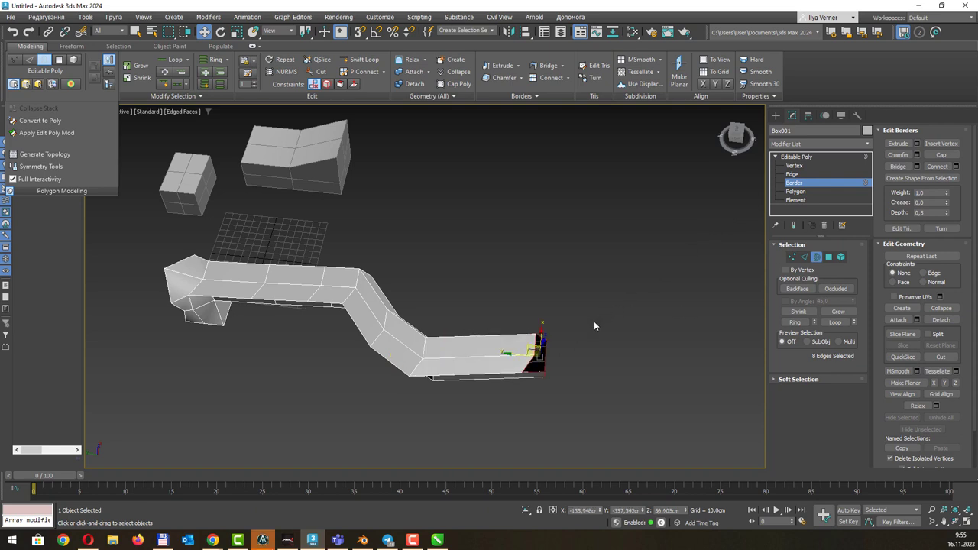
mouse_move(540, 353)
left_mouse_down("shift")
mouse_move(585, 354)
mouse_move(708, 214)
left_mouse_up("shift")
Stretch the border into a large new section and scale it down to taper
key("r")
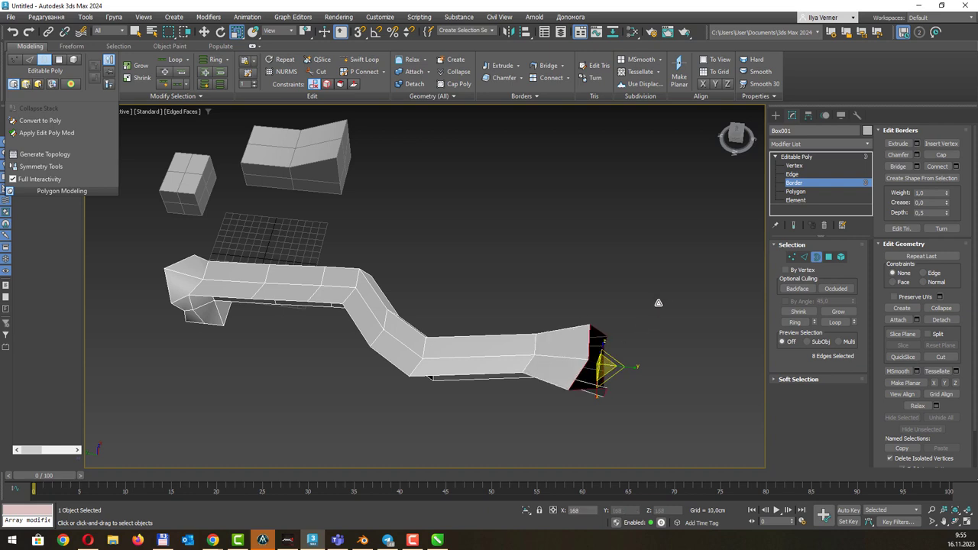
key("w")
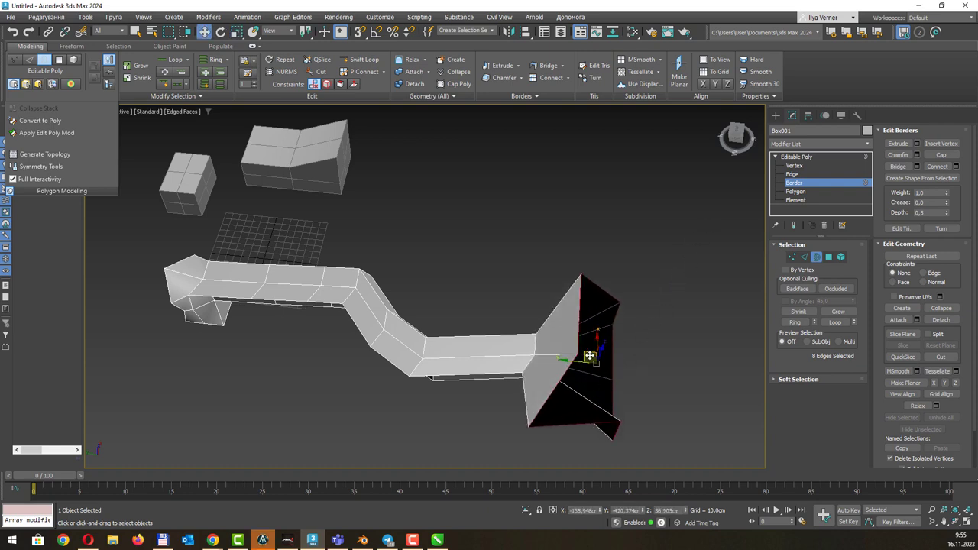
mouse_move(606, 354)
left_mouse_down("shift")
mouse_move(665, 356)
mouse_move(694, 320)
left_mouse_up("shift")
key("r")
scroll(692, 325, "down", 3)
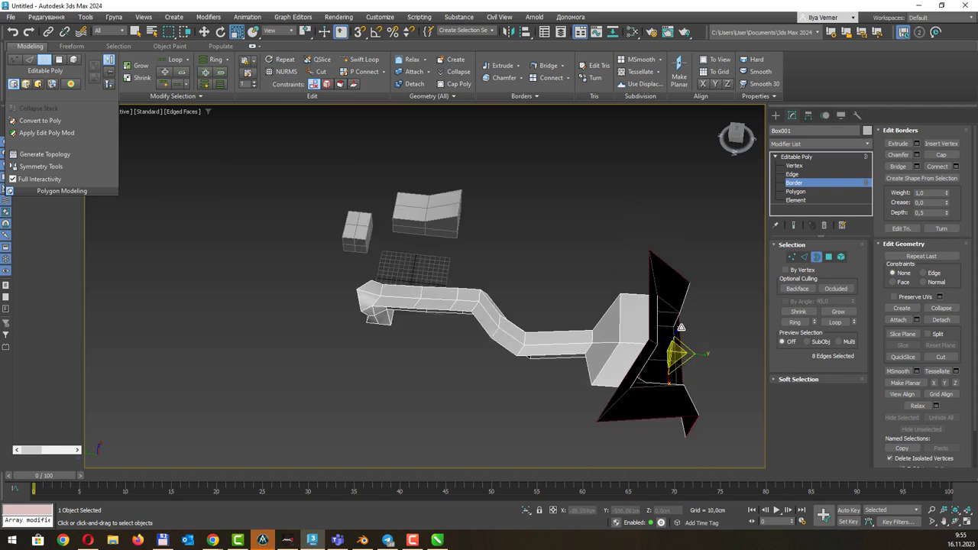
middle_click_drag(692, 325, 533, 322)
key("w")
mouse_move(484, 349)
left_mouse_down("shift")
mouse_move(624, 356)
mouse_move(638, 413)
left_mouse_up("shift")
key("r")
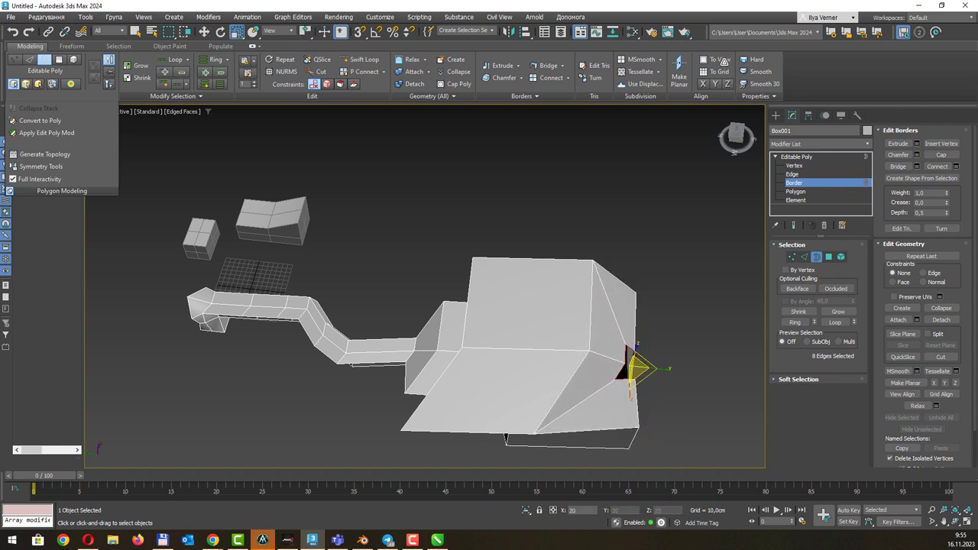
key("w")
middle_click_drag(639, 264, 515, 271, "alt")
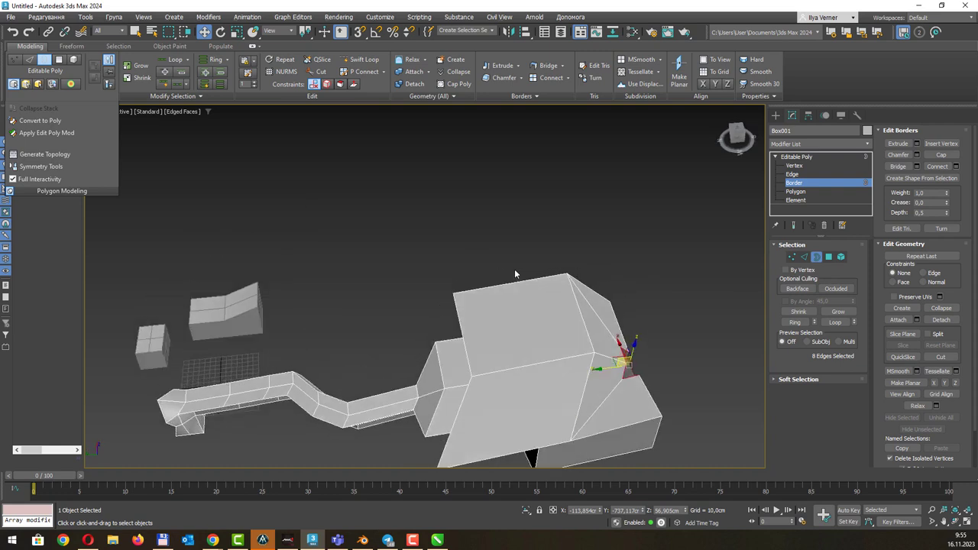
At Polygon level, marquee-select the box end's 40 polygons and bring up Detach
left_click(828, 257)
left_click(169, 408)
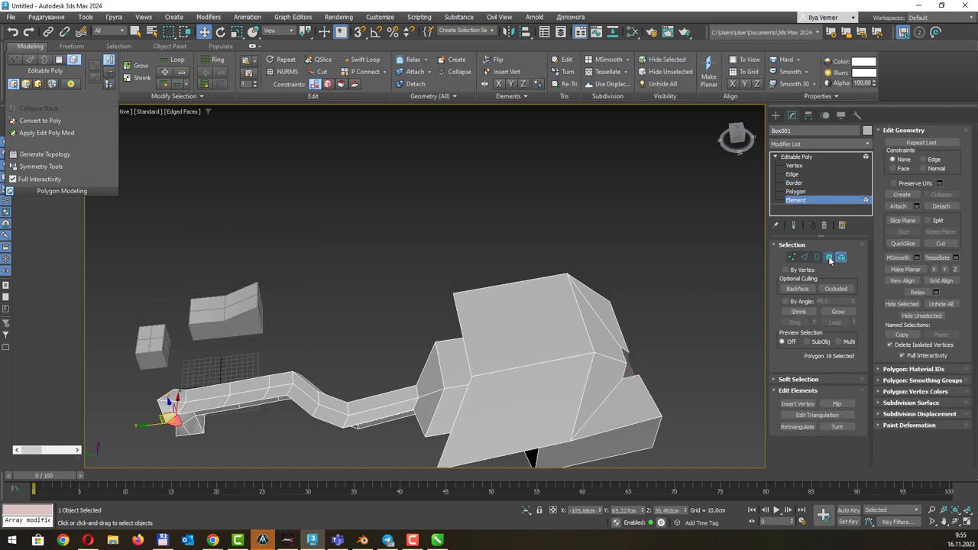
mouse_move(542, 267)
middle_mouse_down("alt")
mouse_move(535, 255)
mouse_move(650, 189)
middle_mouse_up("alt")
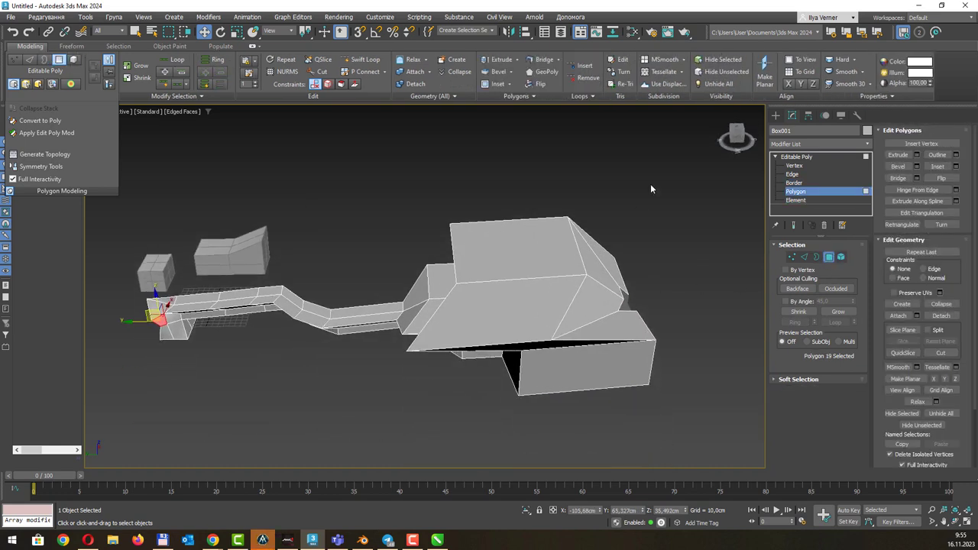
left_click_drag(508, 437, 423, 444)
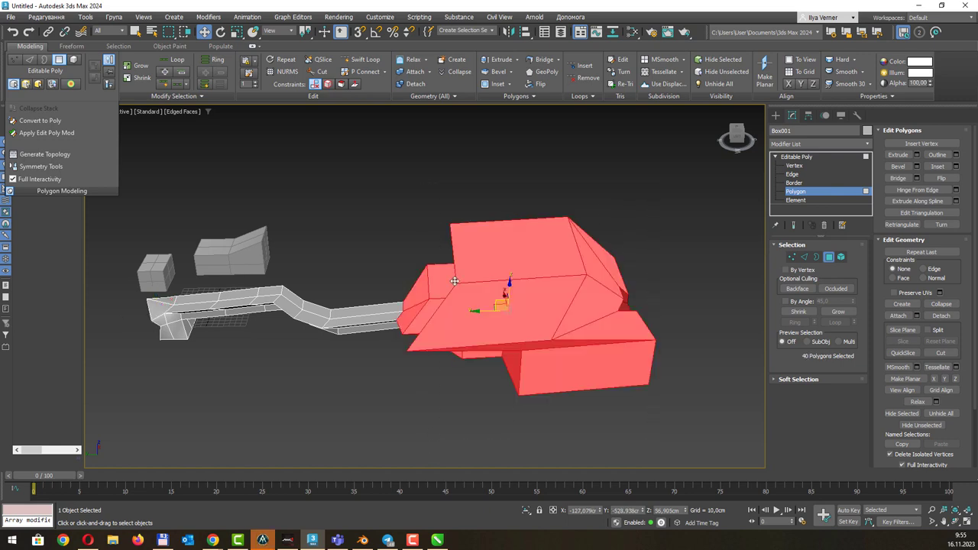
left_click(412, 85)
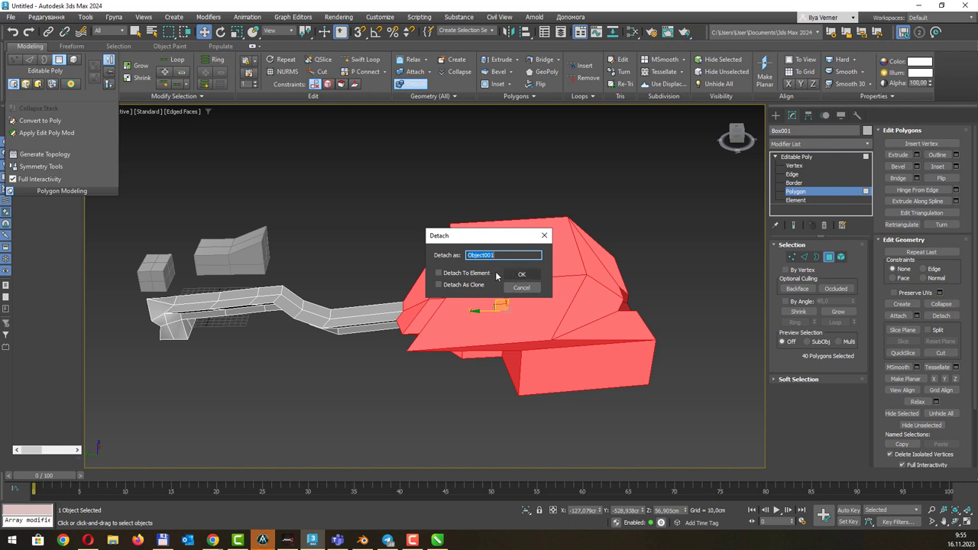
Detach the box end and left tube section as objects, then undo
left_click(524, 274)
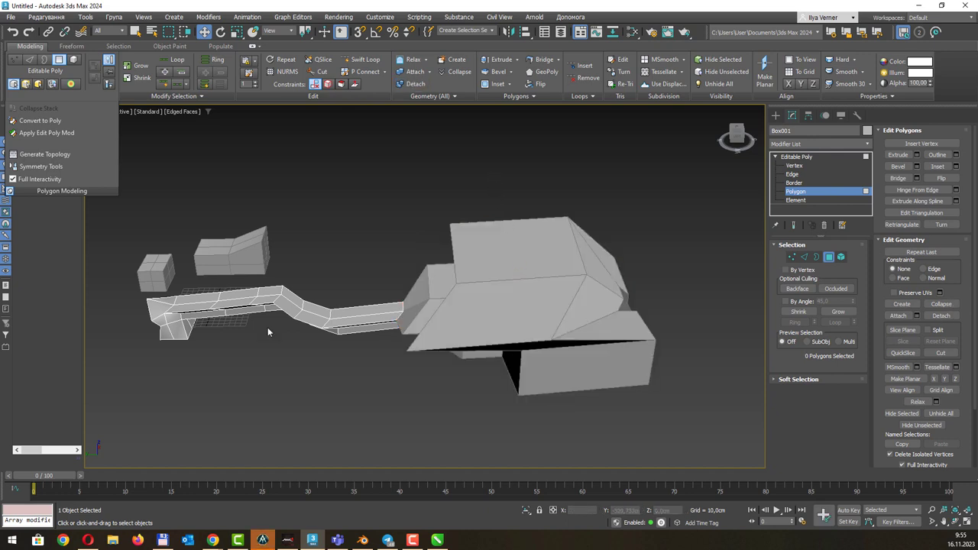
left_click_drag(129, 281, 259, 336)
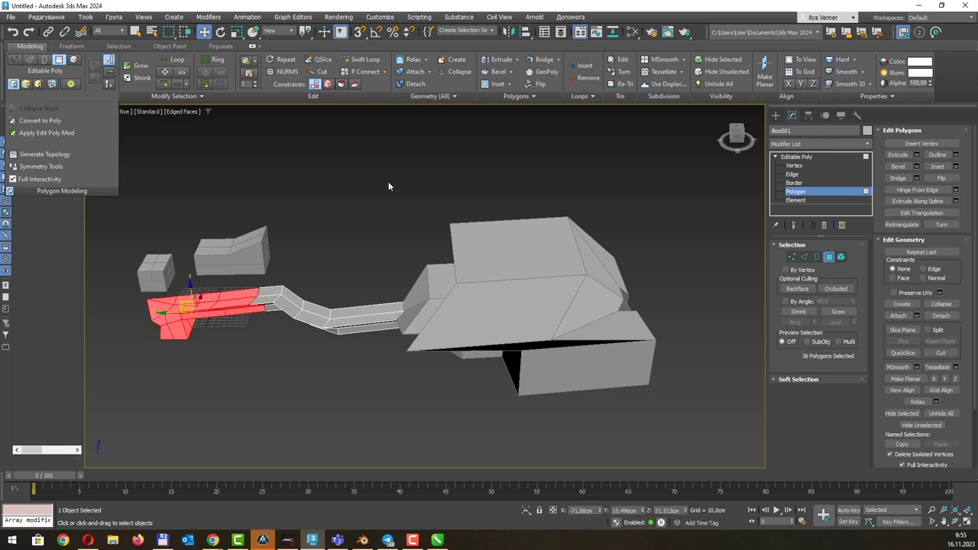
left_click(416, 84)
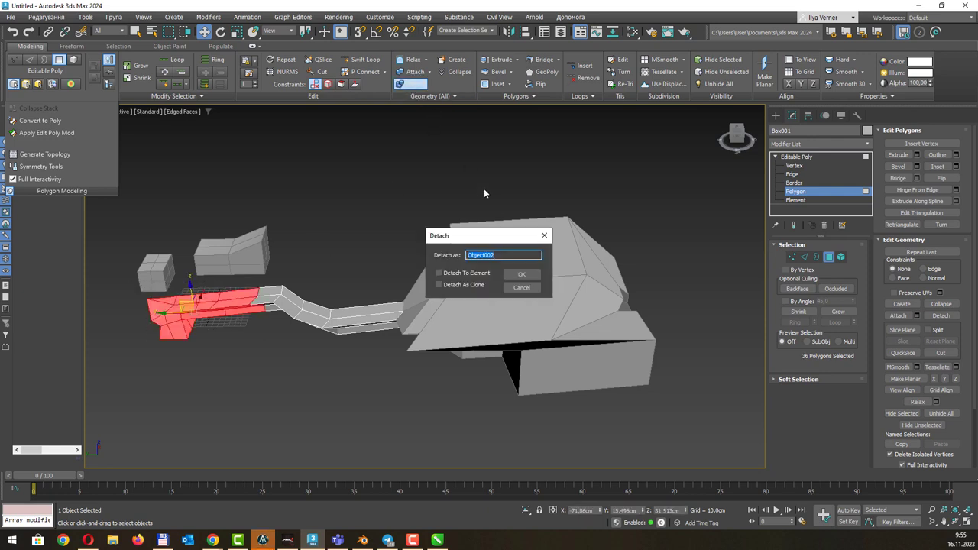
left_click(522, 273)
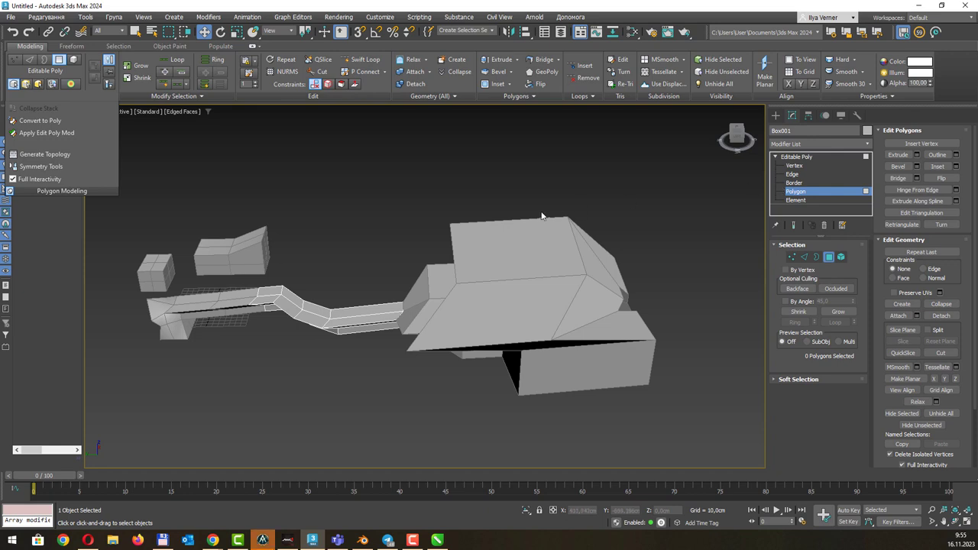
key("ctrl+z")
key("ctrl+z")
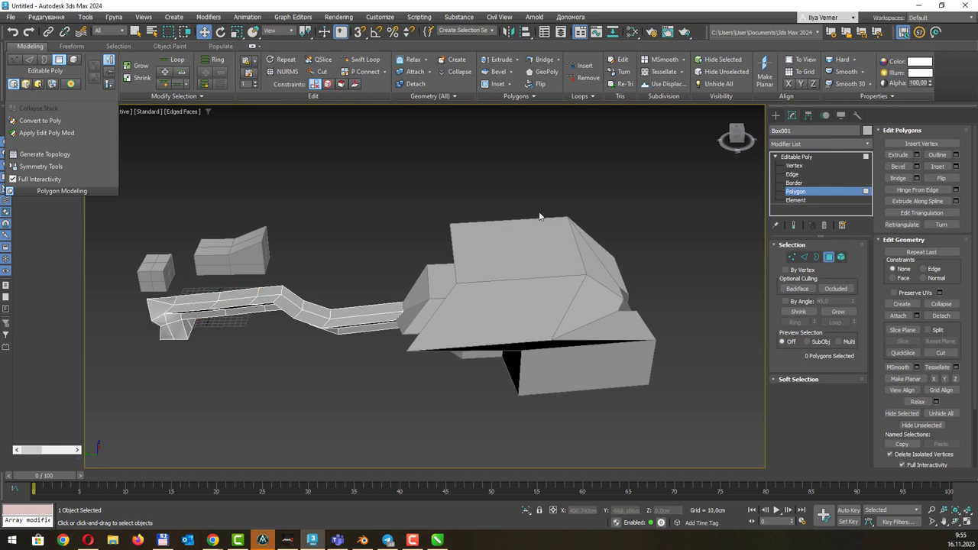
Detach the box end and the left tube end each with Detach To Element
double_click(539, 216)
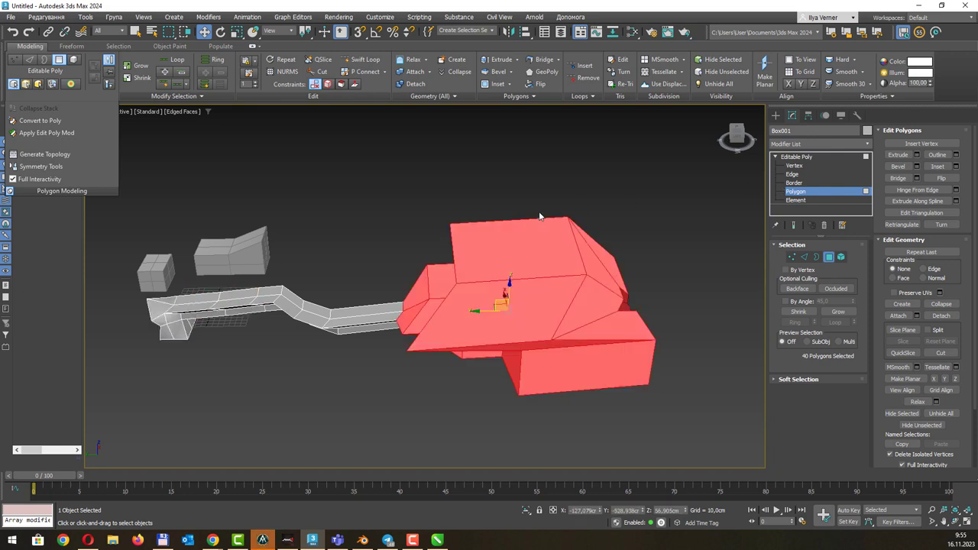
left_click(413, 84)
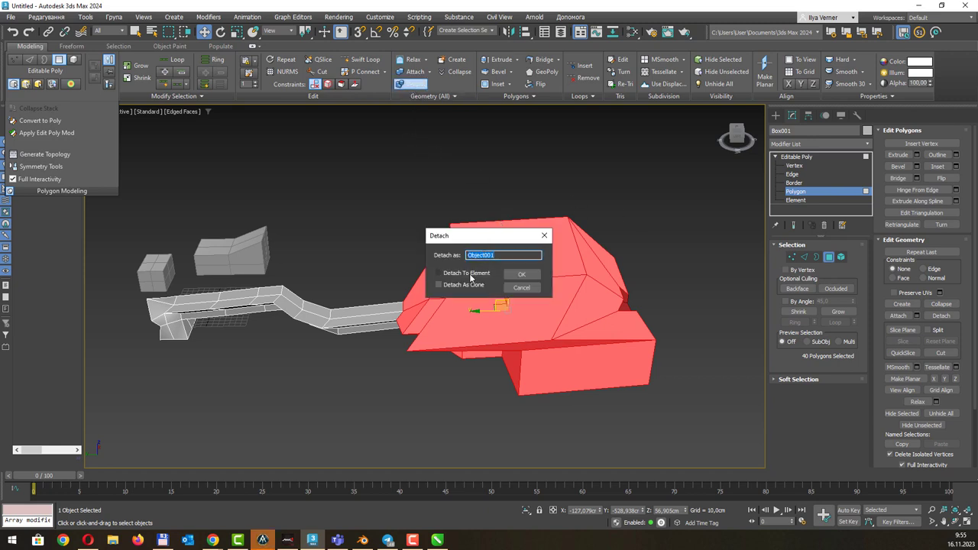
left_click(439, 273)
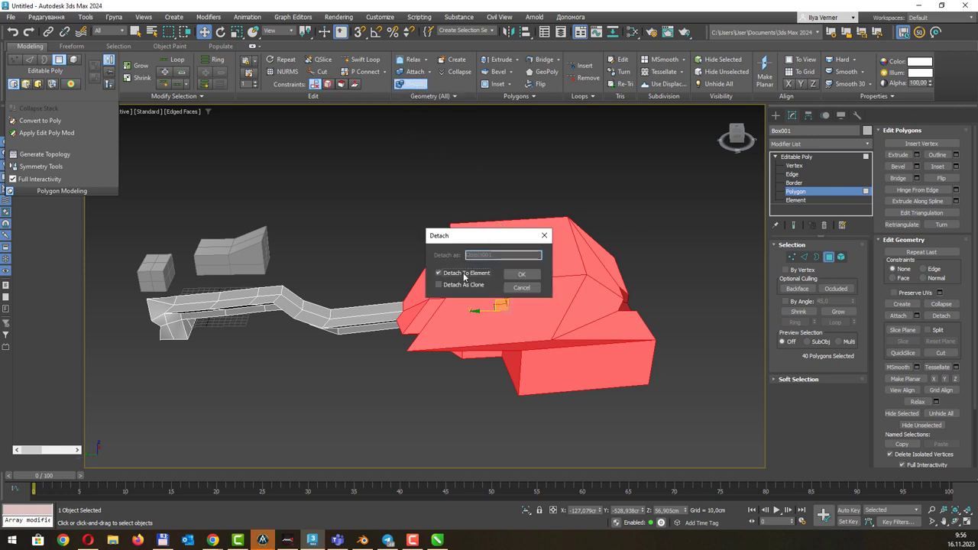
left_click(522, 275)
left_click_drag(234, 348, 115, 277)
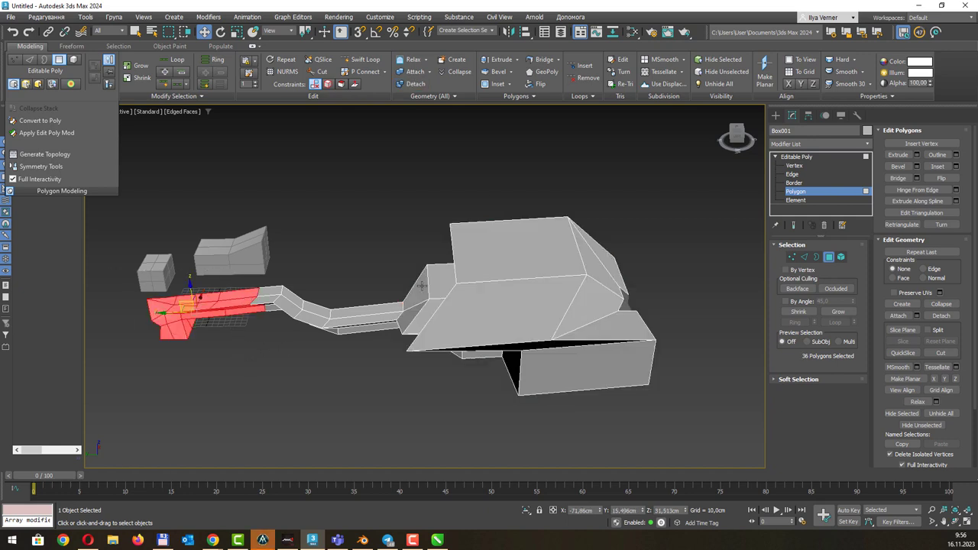
left_click(413, 83)
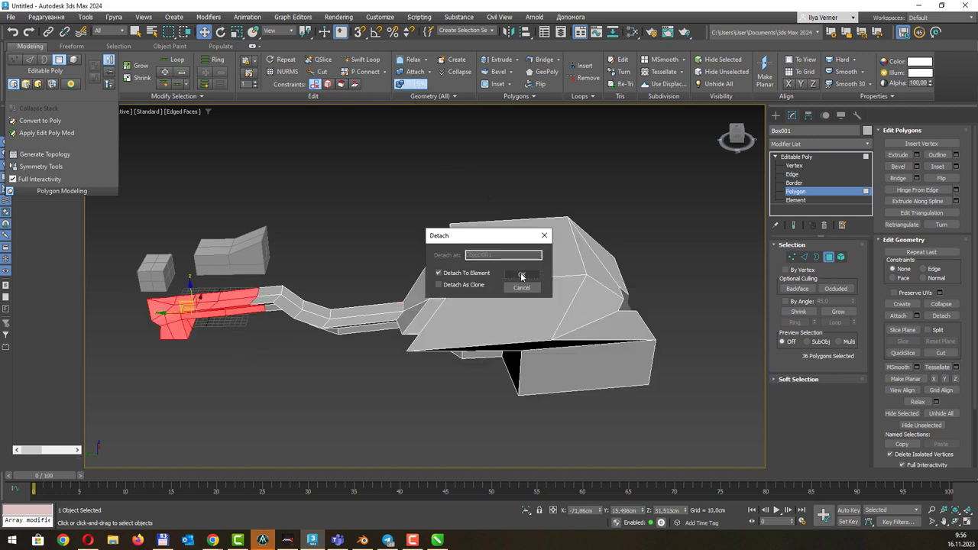
left_click(522, 275)
left_click(795, 200)
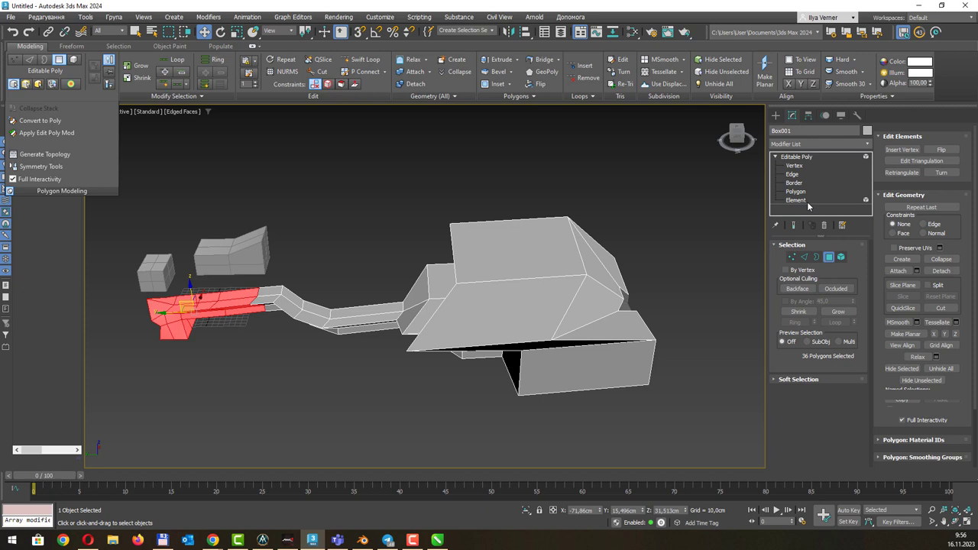
Pick through the three elements and move the left tube part further left
left_click(299, 313)
left_click(502, 303)
left_click(373, 309)
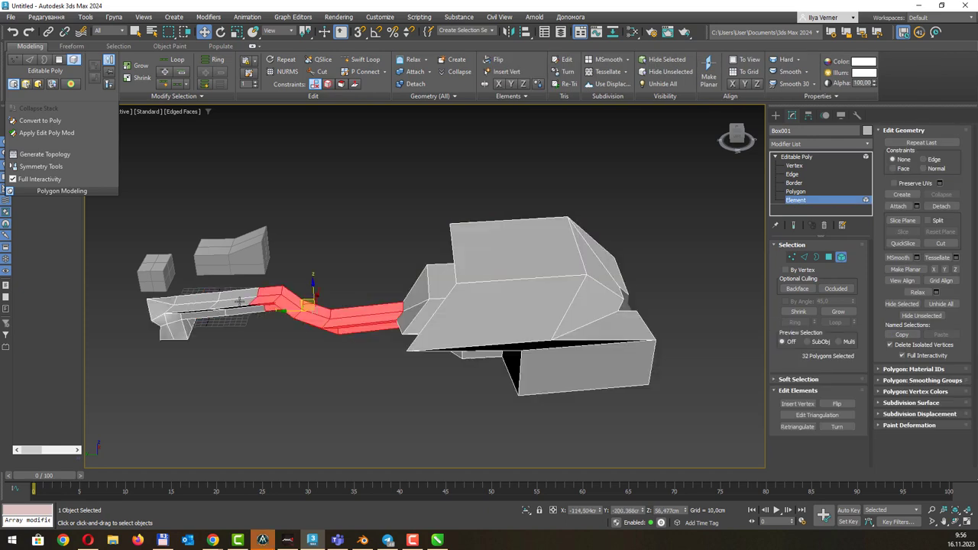
left_click(238, 302)
left_click(372, 306)
left_click(451, 293)
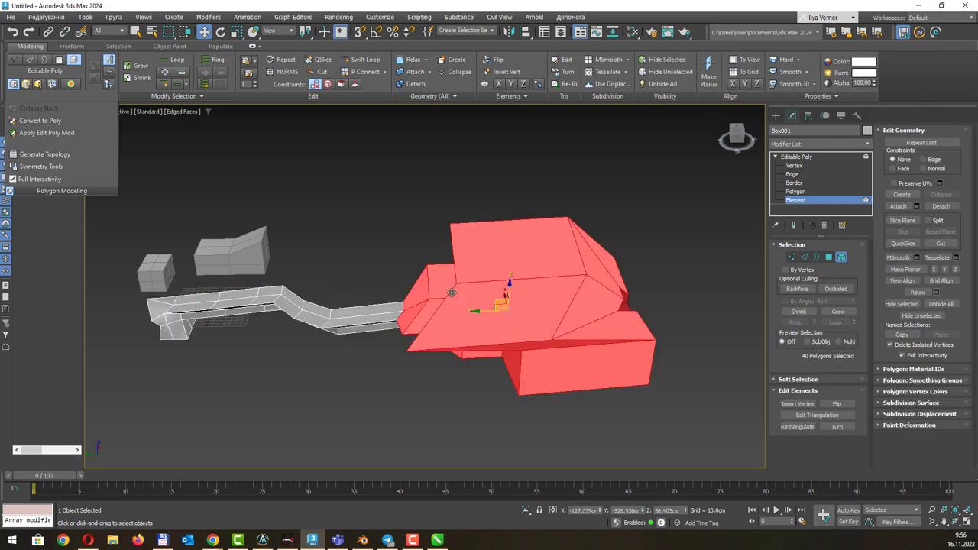
left_click(413, 297)
left_click(252, 303)
left_click(242, 310)
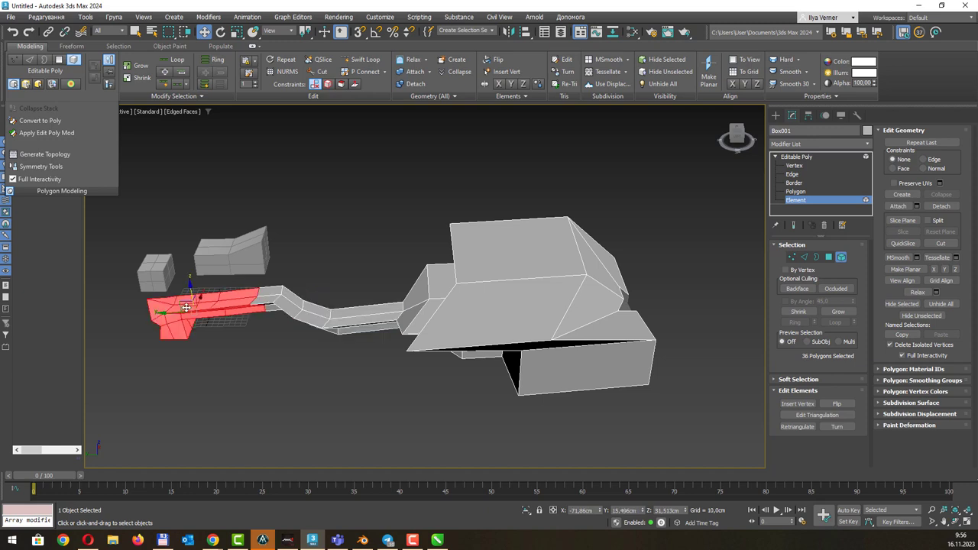
left_click_drag(176, 314, 140, 316)
Rotate the middle tube about 40° around Z and turn the box element
left_click(303, 325)
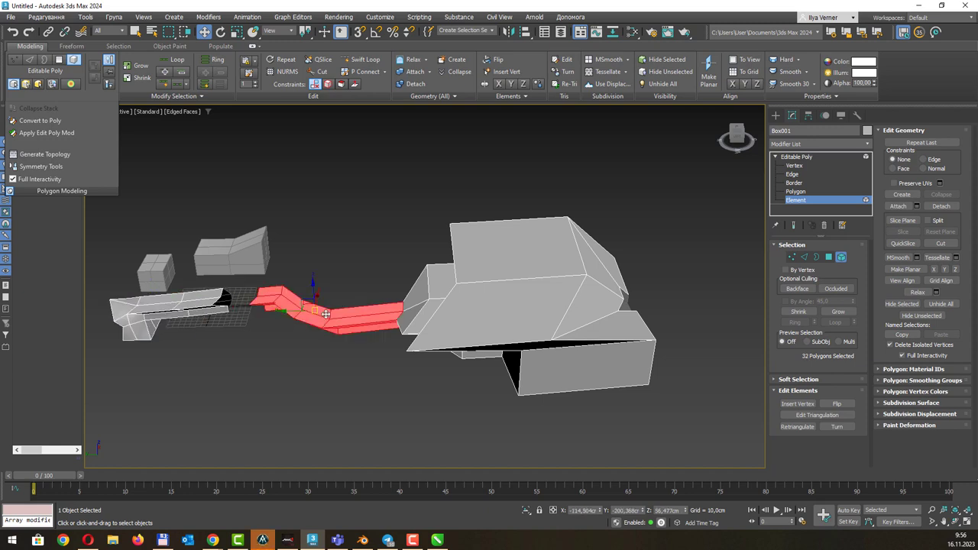
key("e")
left_click_drag(327, 324, 272, 339)
left_click(465, 306)
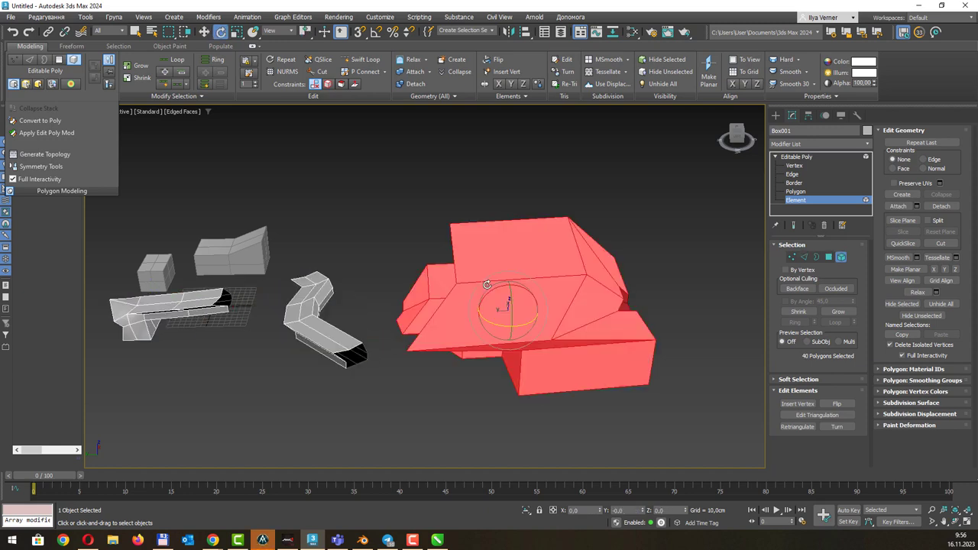
mouse_move(496, 324)
left_mouse_down()
mouse_move(564, 316)
mouse_move(504, 306)
mouse_move(518, 295)
mouse_move(581, 375)
left_mouse_up()
key("w")
key("r")
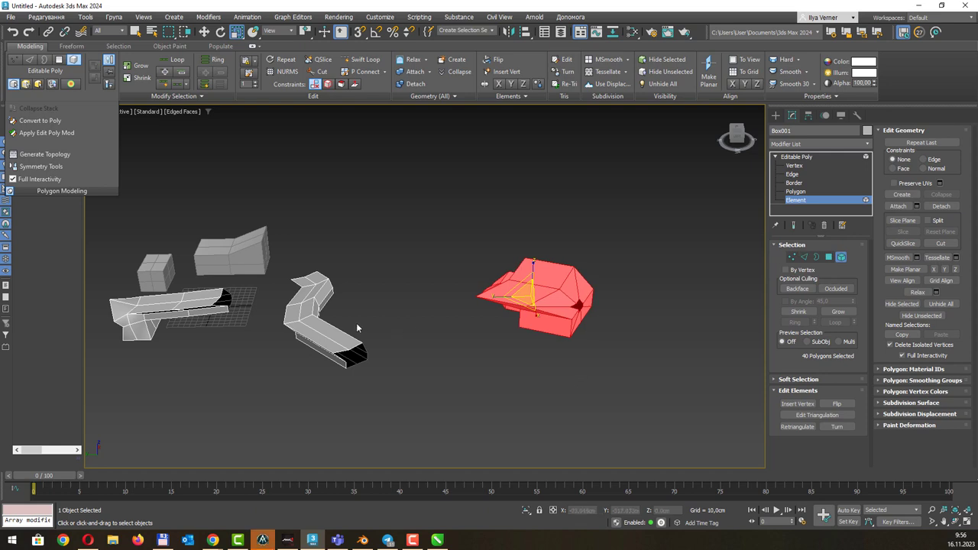
Rotate the middle tube to lie horizontal, then return to Editable Poly level
left_click(341, 327)
key("e")
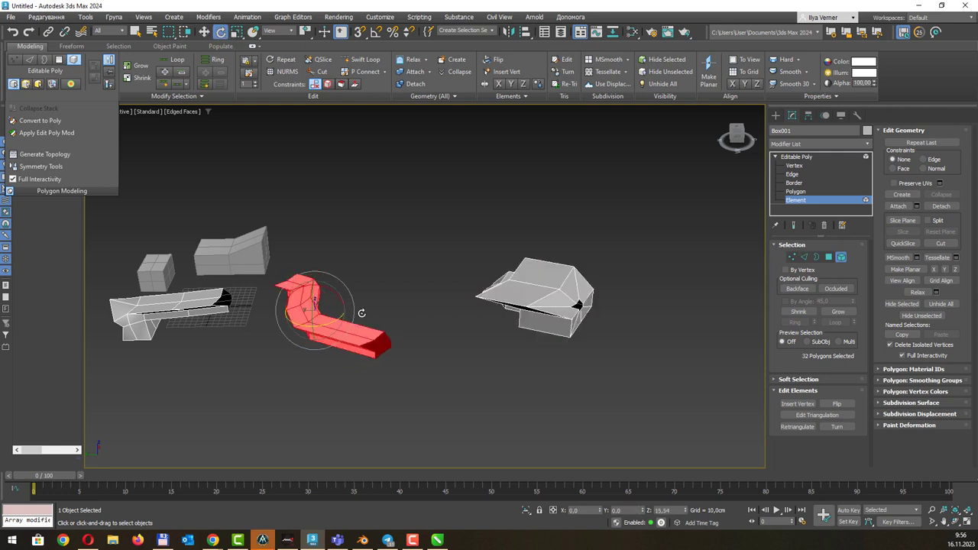
left_click_drag(341, 327, 389, 285)
key("w")
left_click(373, 258)
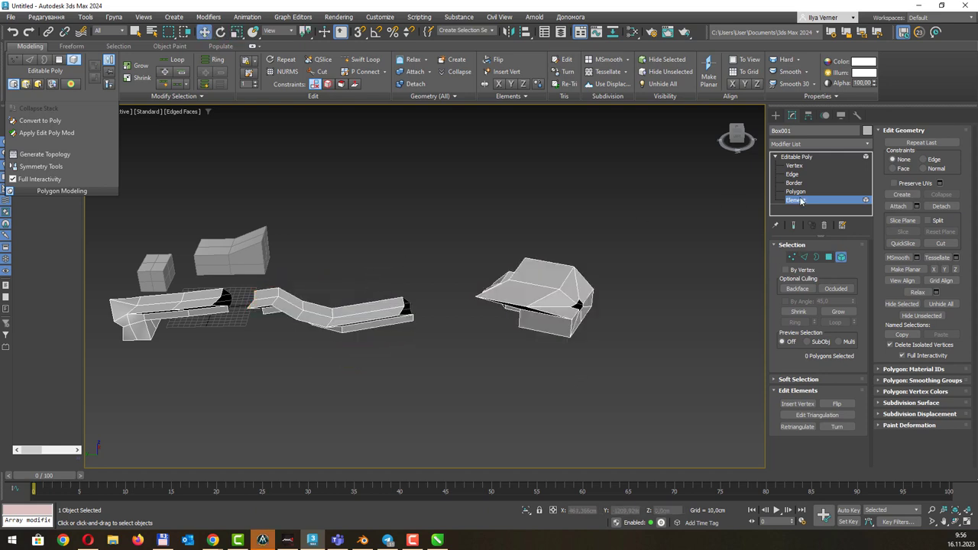
left_click(810, 157)
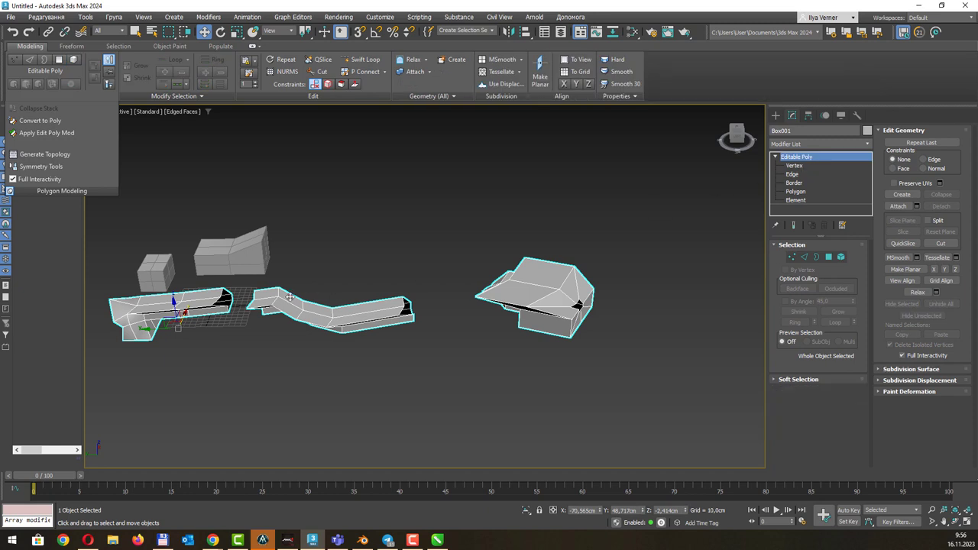
Move the three pieces right along X, rotate them around Z, and lower them
mouse_move(181, 328)
left_mouse_down()
mouse_move(326, 327)
mouse_move(355, 304)
mouse_move(402, 304)
mouse_move(407, 326)
mouse_move(442, 327)
mouse_move(483, 300)
left_mouse_up()
key("e")
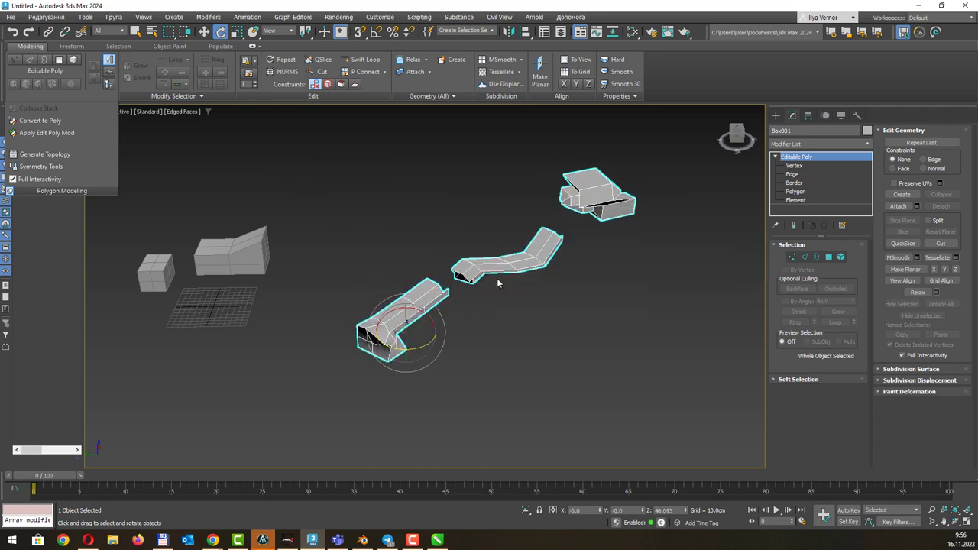
left_click_drag(415, 351, 371, 356)
key("w")
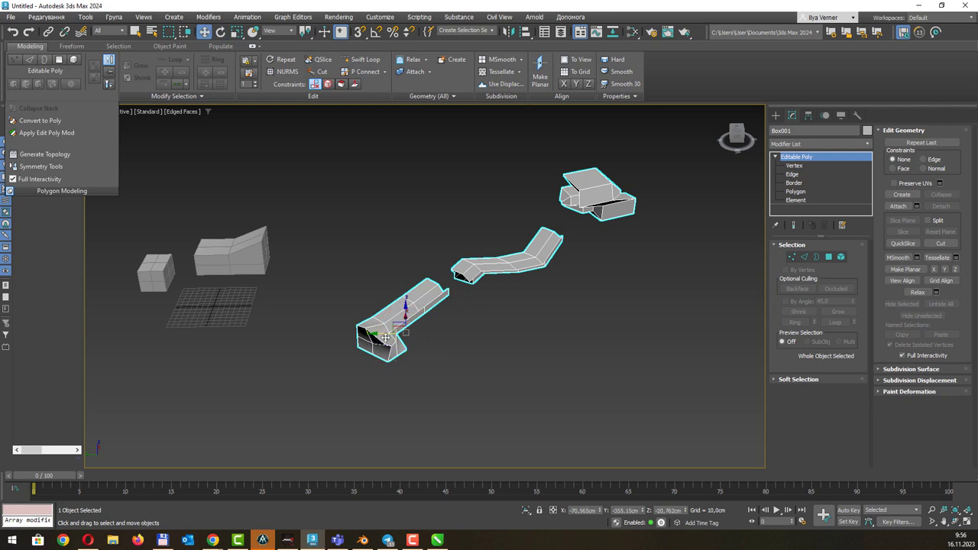
mouse_move(343, 349)
left_mouse_down()
mouse_move(421, 298)
mouse_move(414, 349)
left_mouse_up()
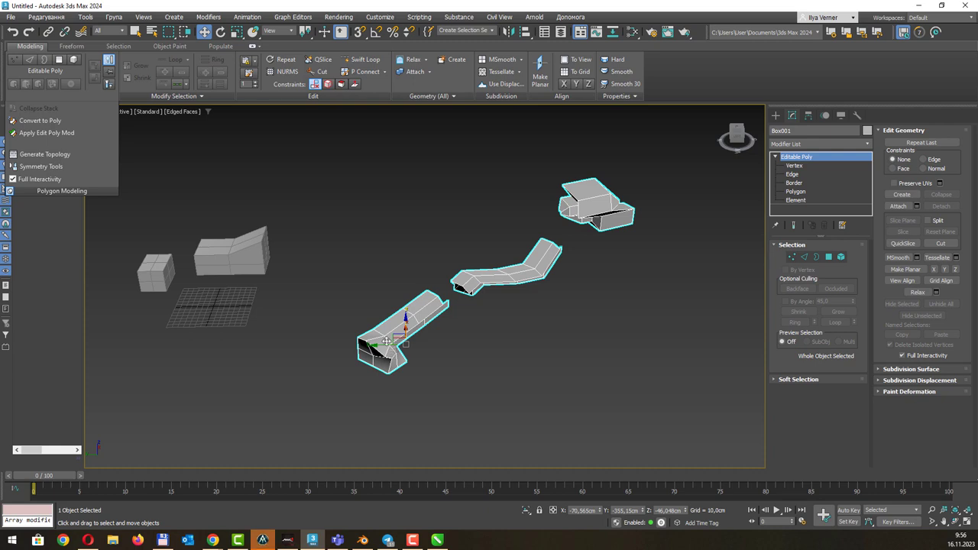
middle_click_drag(358, 259, 368, 259)
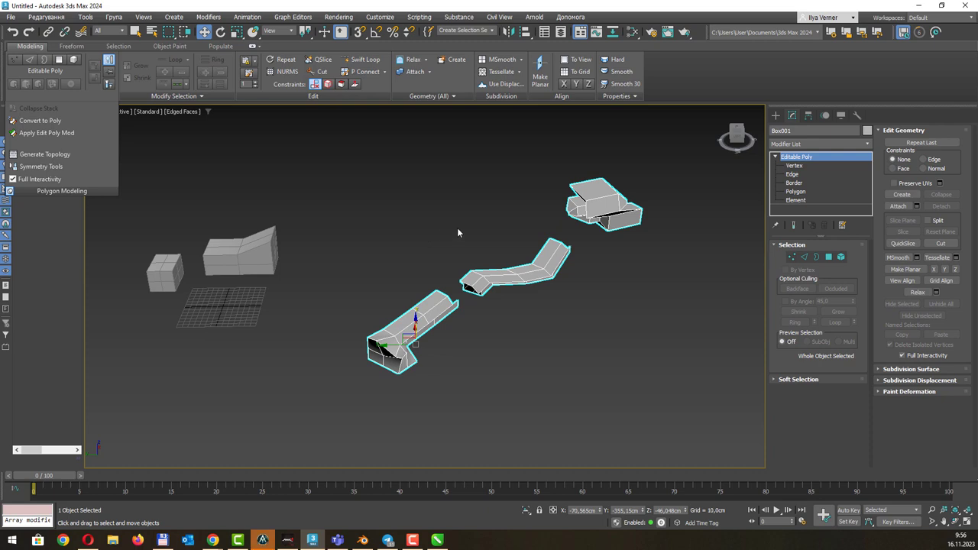
Switch Box001 to Polygon level and bring the CorelDRAW hotkeys slide forward
left_click(792, 174)
left_click(795, 191)
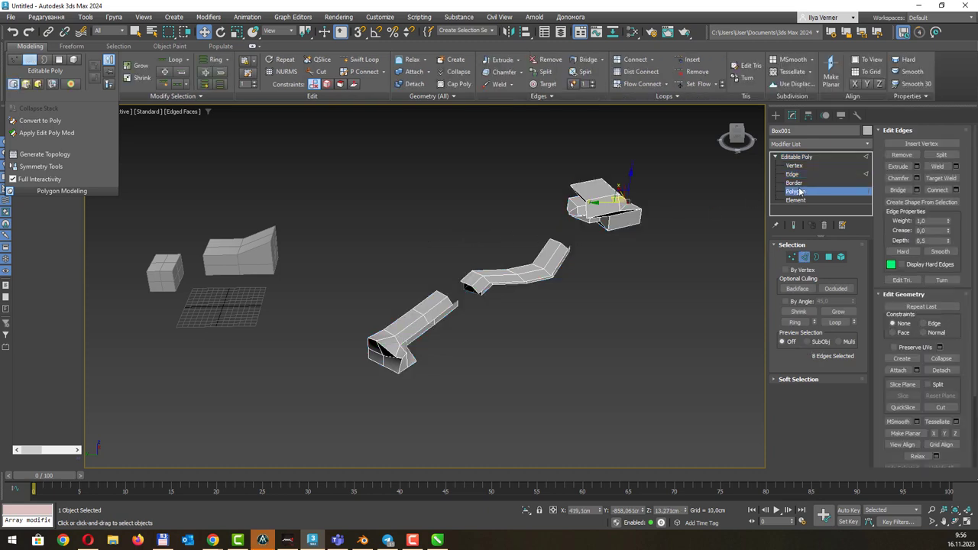
left_click(796, 200)
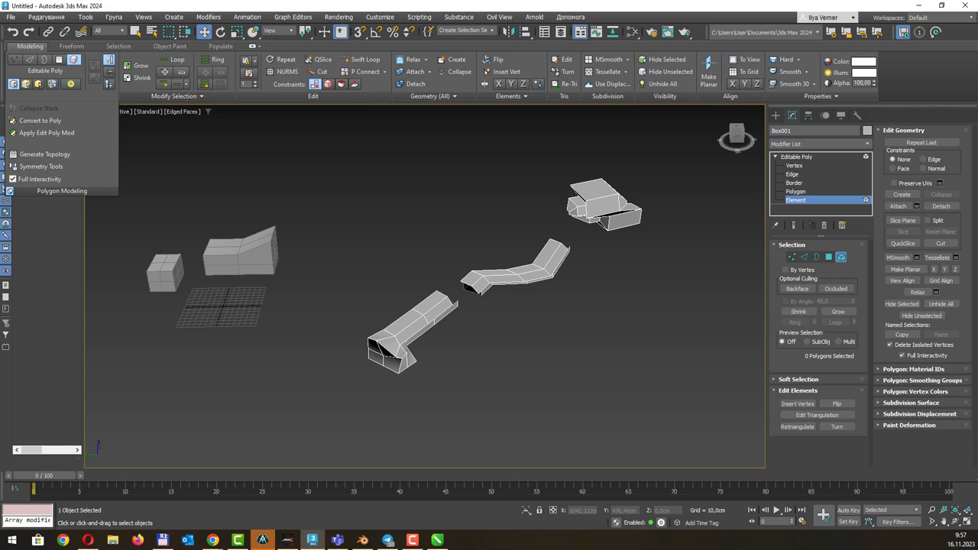
left_click(828, 257)
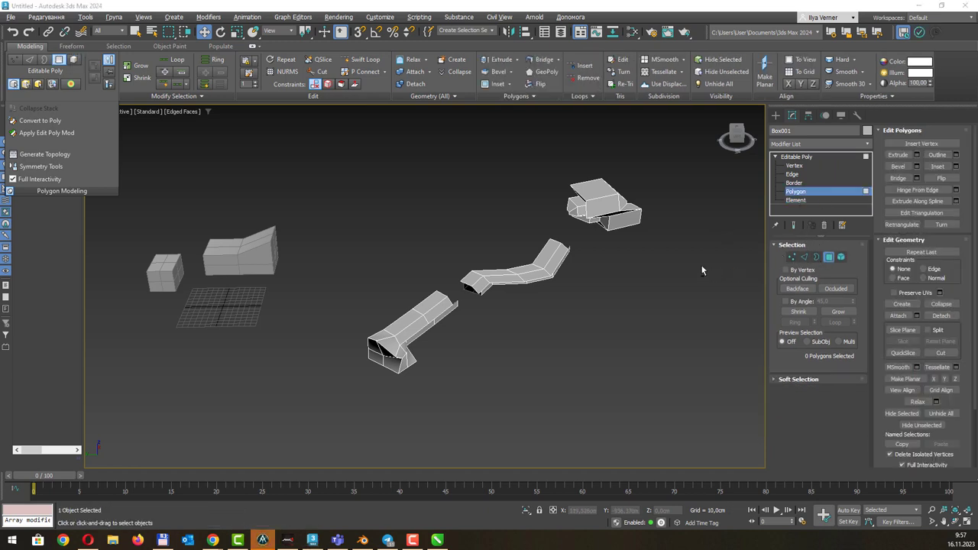
key("alt+Tab")
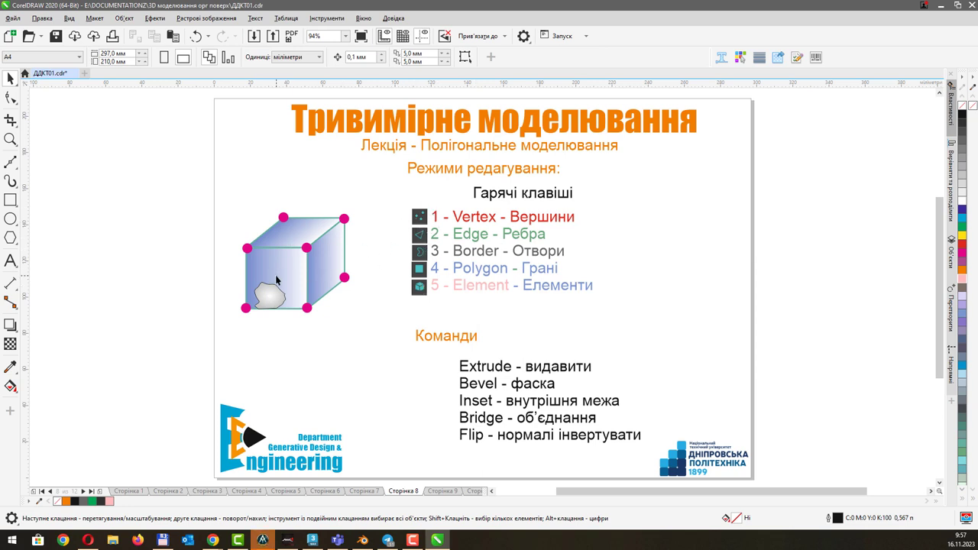
Return from the sub-object hotkeys slide to the 3ds Max scene
key("alt+Tab")
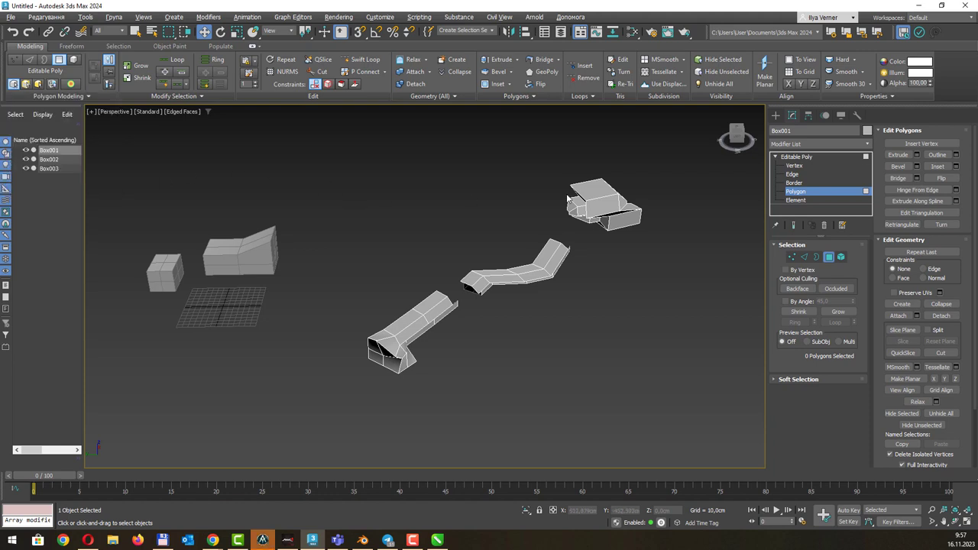
Enter Vertex level, zoom in on the pipes, and select one pipe vertex
left_click(794, 166)
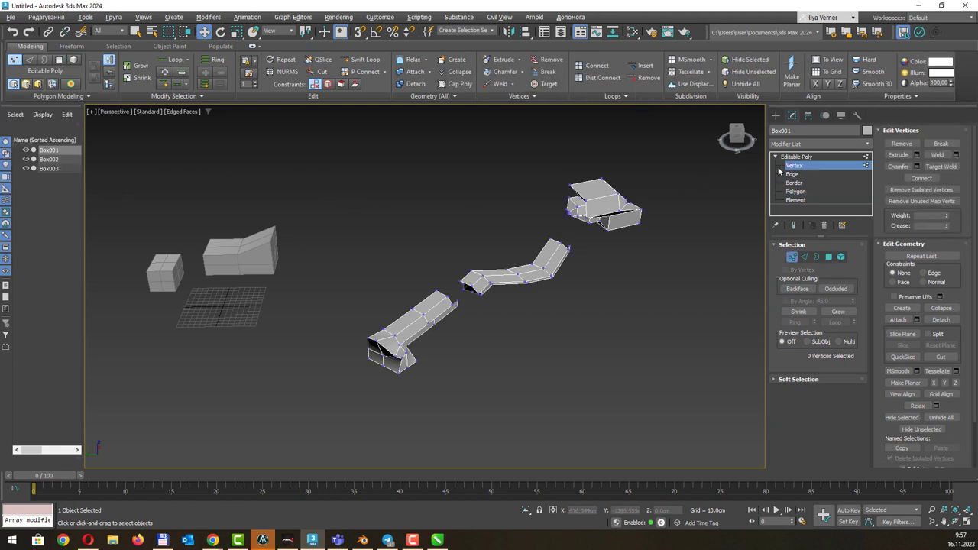
mouse_move(429, 231)
middle_mouse_down("alt")
mouse_move(426, 215)
mouse_move(444, 250)
middle_mouse_up("alt")
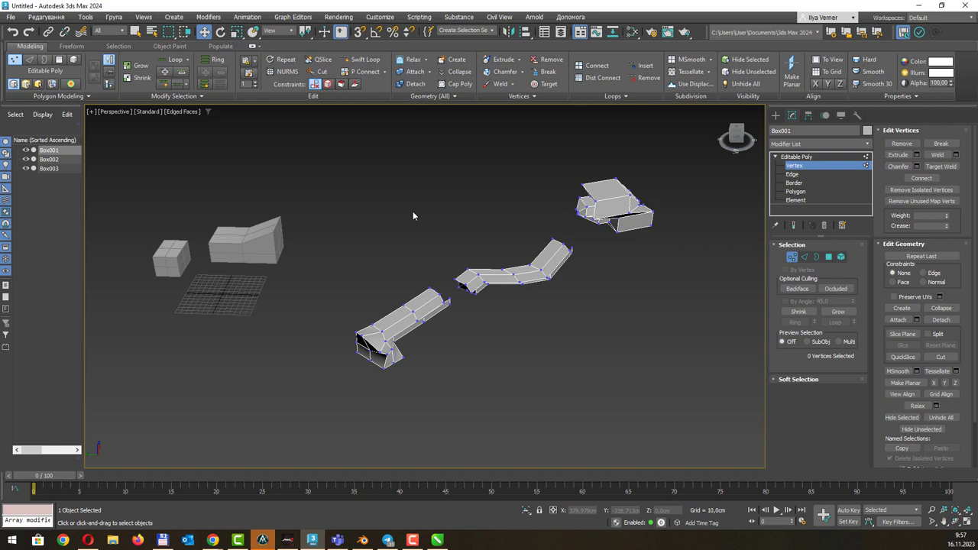
scroll(445, 244, "up", 2)
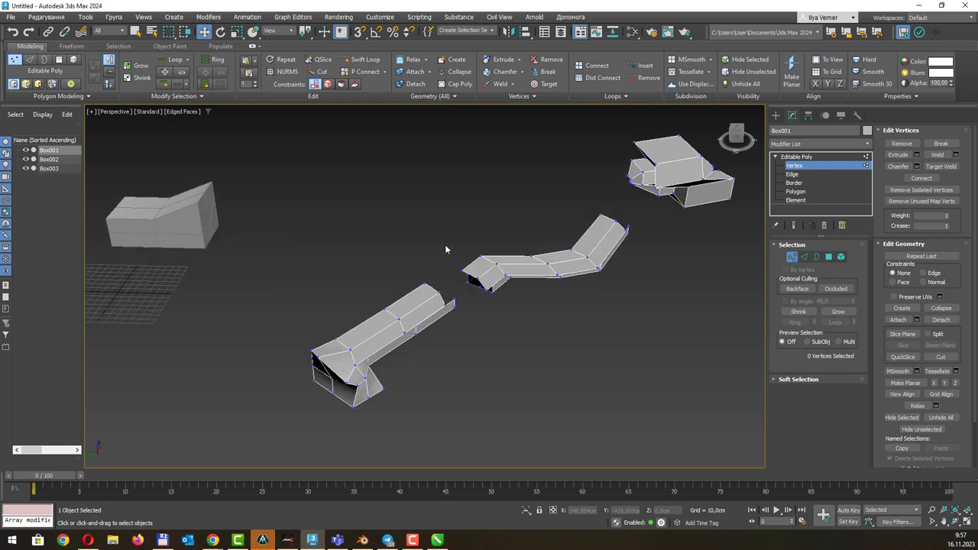
scroll(445, 245, "up", 1)
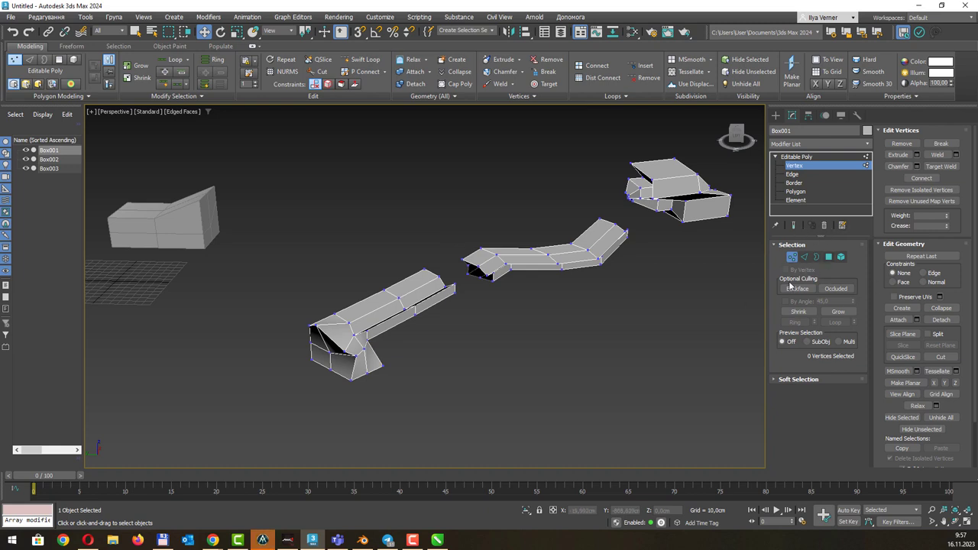
key("q")
left_click(353, 322)
scroll(353, 322, "up", 2)
scroll(359, 322, "up", 2)
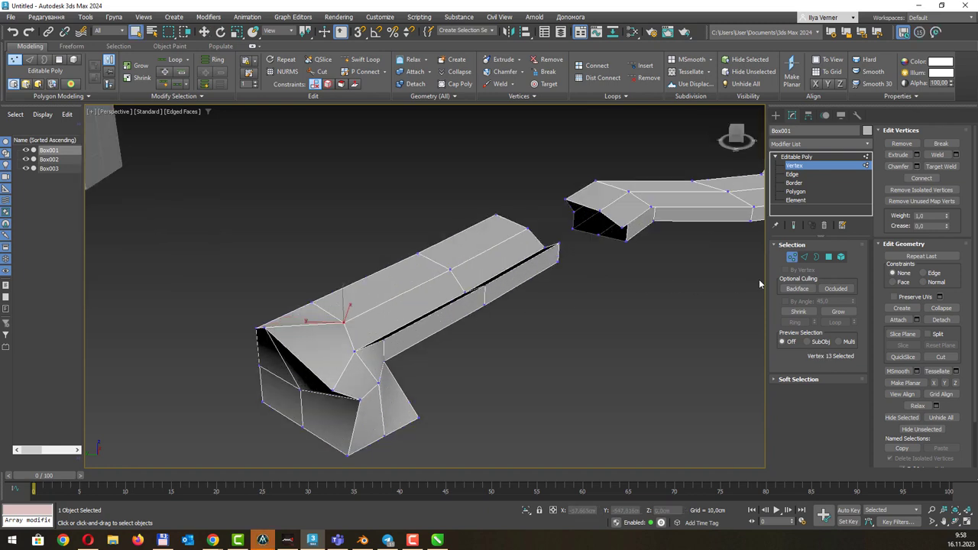
Frame the pipe's bent end and try box-selecting its top-left corner vertices, then clear the selection
scroll(718, 275, "down", 3)
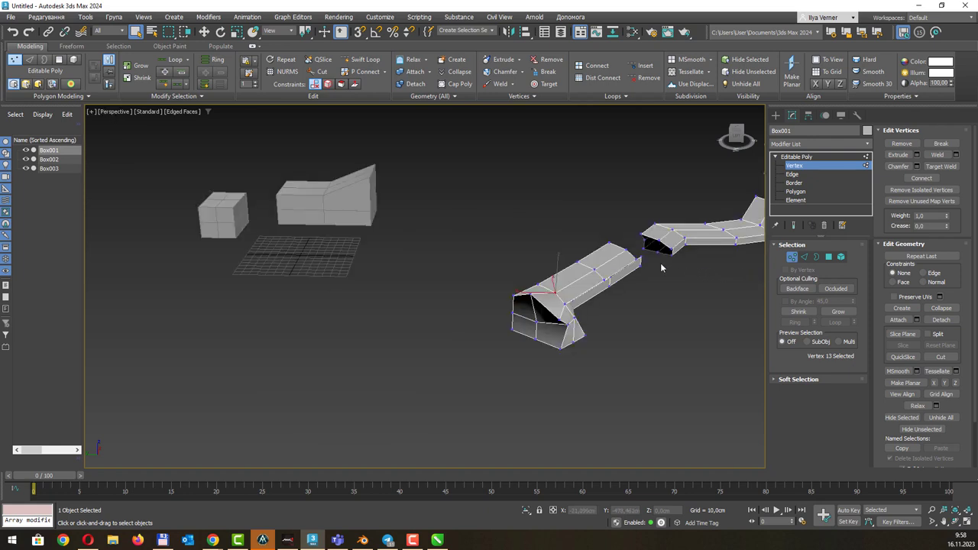
middle_click_drag(662, 268, 443, 271)
scroll(415, 274, "up", 2)
scroll(337, 272, "up", 2)
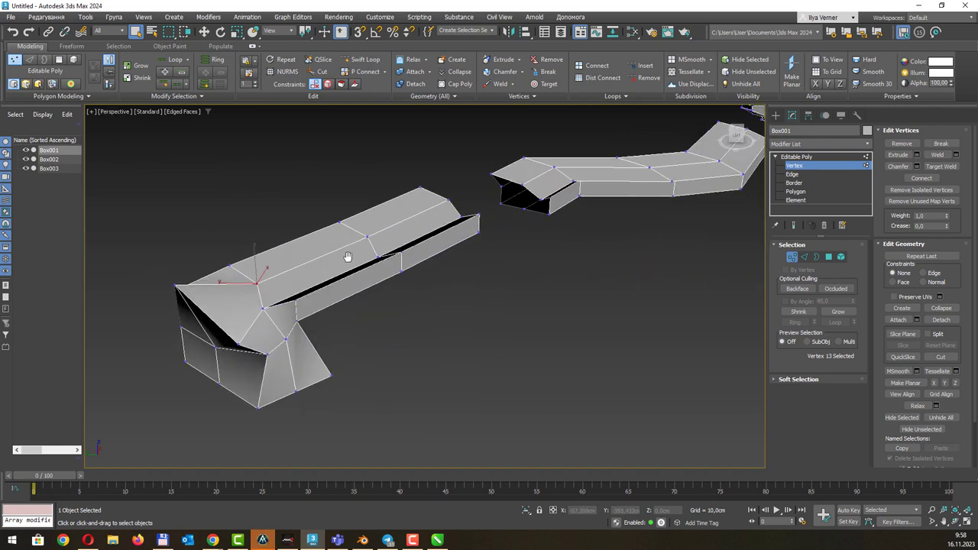
scroll(345, 255, "down", 2)
scroll(344, 255, "down", 1)
middle_click_drag(344, 255, 402, 221)
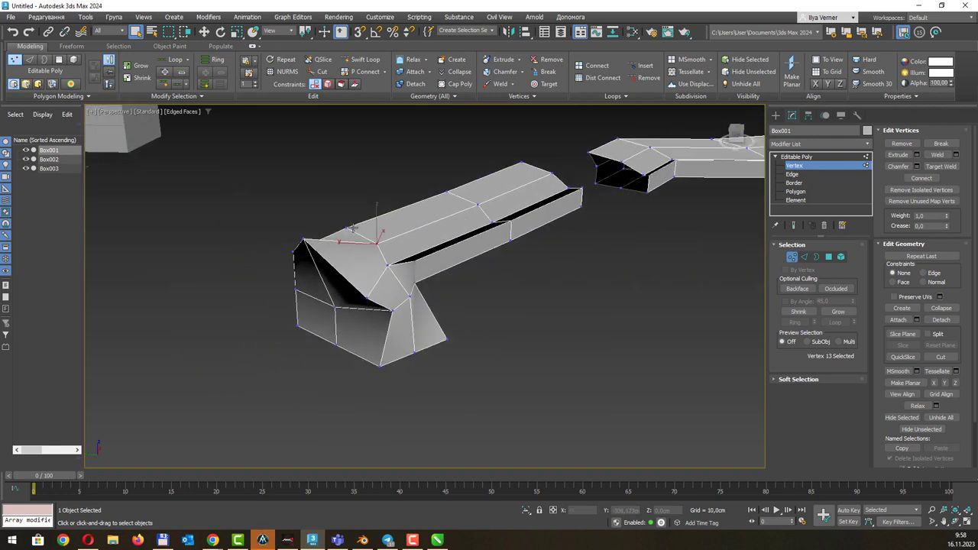
mouse_move(250, 188)
left_mouse_down()
mouse_move(393, 306)
mouse_move(300, 270)
left_mouse_up()
left_click_drag(233, 211, 305, 286)
mouse_move(251, 211)
left_mouse_down()
mouse_move(303, 288)
mouse_move(260, 218)
mouse_move(297, 296)
left_mouse_up()
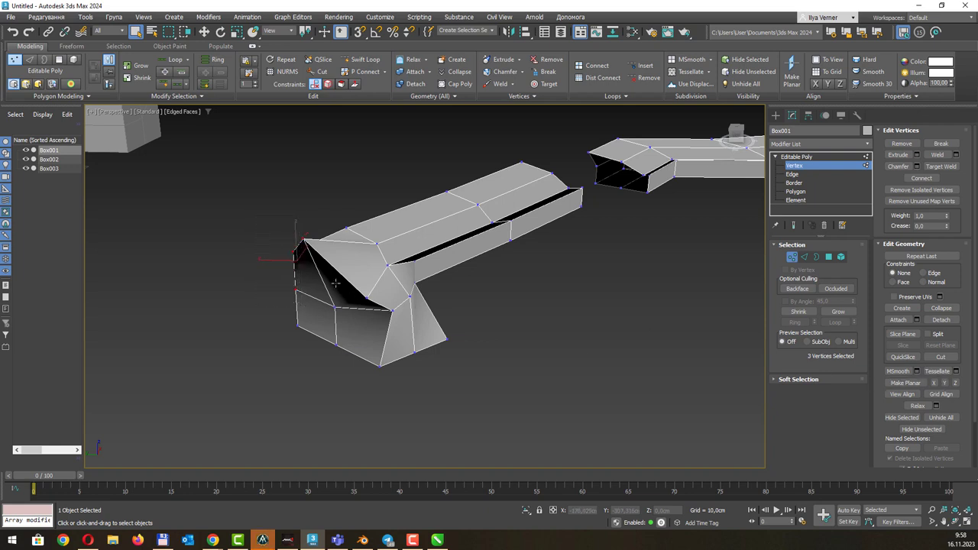
left_click_drag(274, 241, 294, 287)
Pick the left-edge vertices and Ctrl-drag to add corner vertices, reaching 5 selected
left_click(297, 327)
left_click_drag(259, 293, 232, 287)
middle_click_drag(397, 307, 503, 306, "alt")
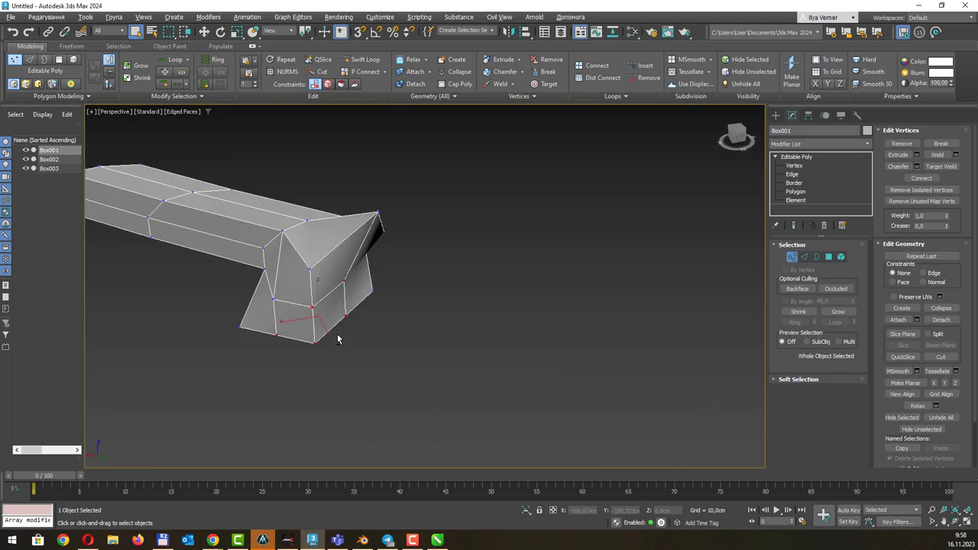
Window-select 92 vertices across the model's front, including hidden back ones, then deselect them all
mouse_move(340, 340)
middle_mouse_down("alt")
mouse_move(418, 269)
mouse_move(294, 324)
middle_mouse_up("alt")
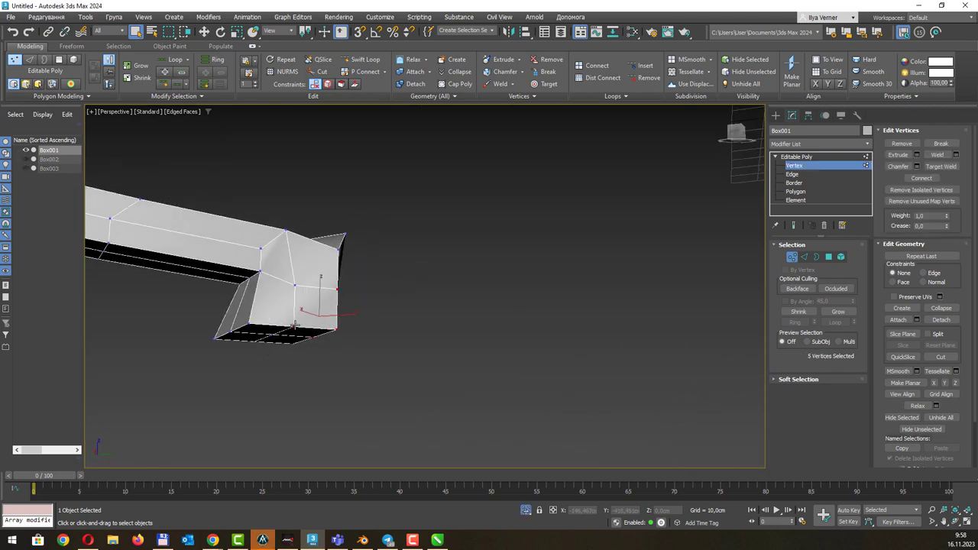
middle_click_drag(418, 294, 394, 366, "alt")
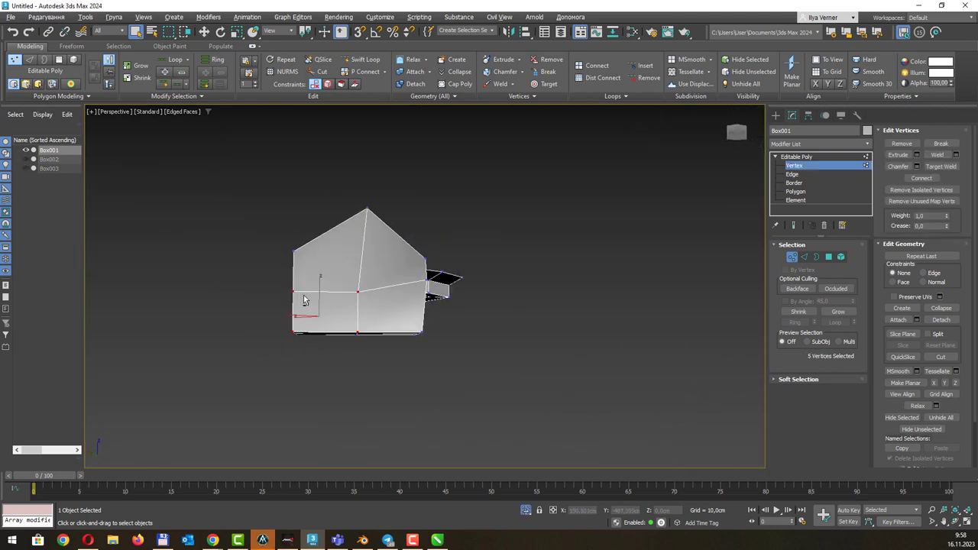
left_click(394, 366)
left_click_drag(313, 304, 273, 258)
middle_click_drag(600, 256, 513, 266, "alt")
middle_click_drag(492, 295, 461, 268, "alt")
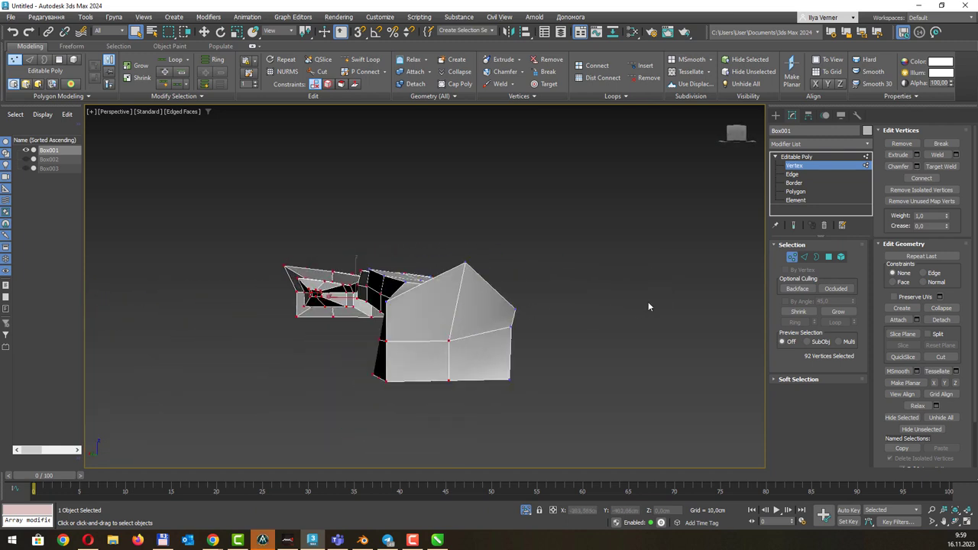
left_click(628, 312)
Turn on Backface culling and marquee-select the front-facing vertices of the house end
left_click(799, 290)
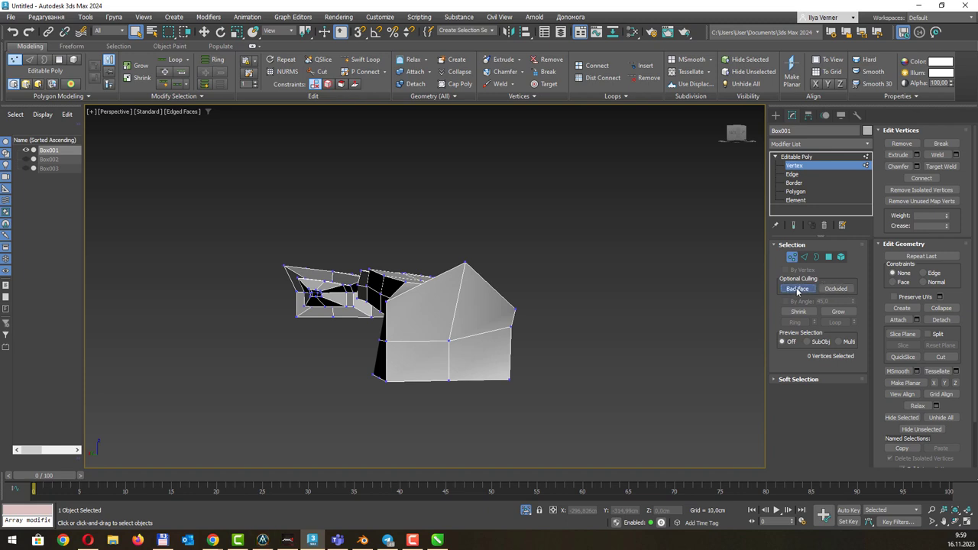
left_click(449, 379)
middle_click_drag(449, 380, 502, 367, "alt")
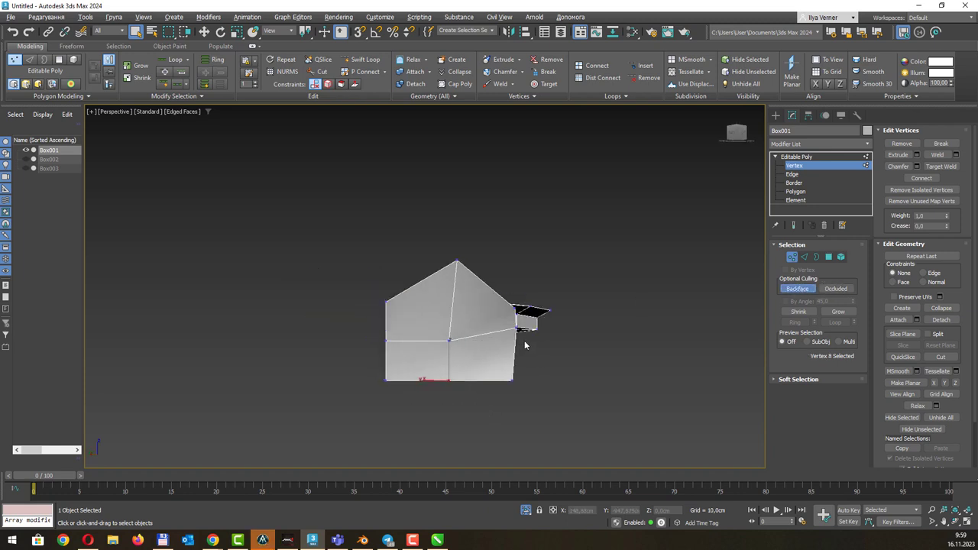
left_click_drag(488, 399, 366, 325)
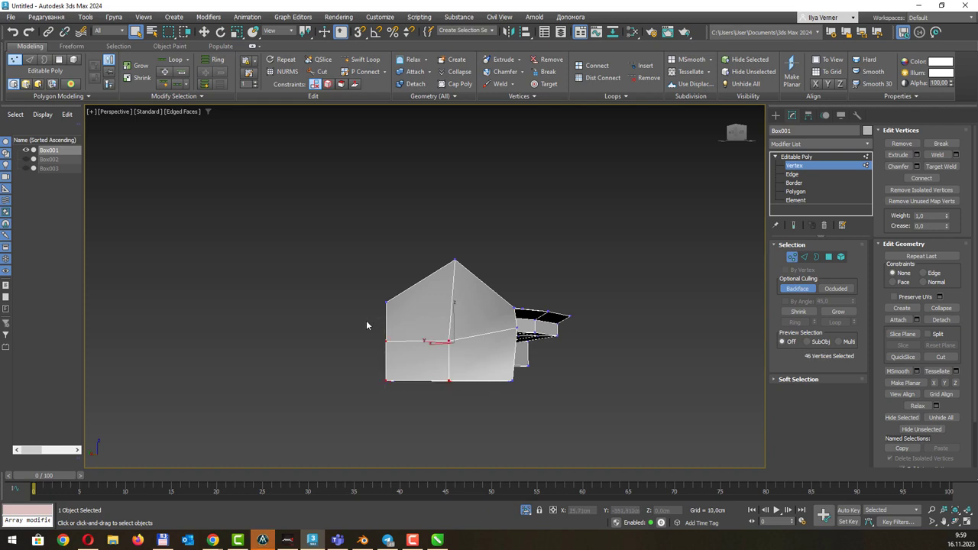
mouse_move(432, 302)
middle_mouse_down("alt")
mouse_move(444, 304)
mouse_move(432, 303)
middle_mouse_up("alt")
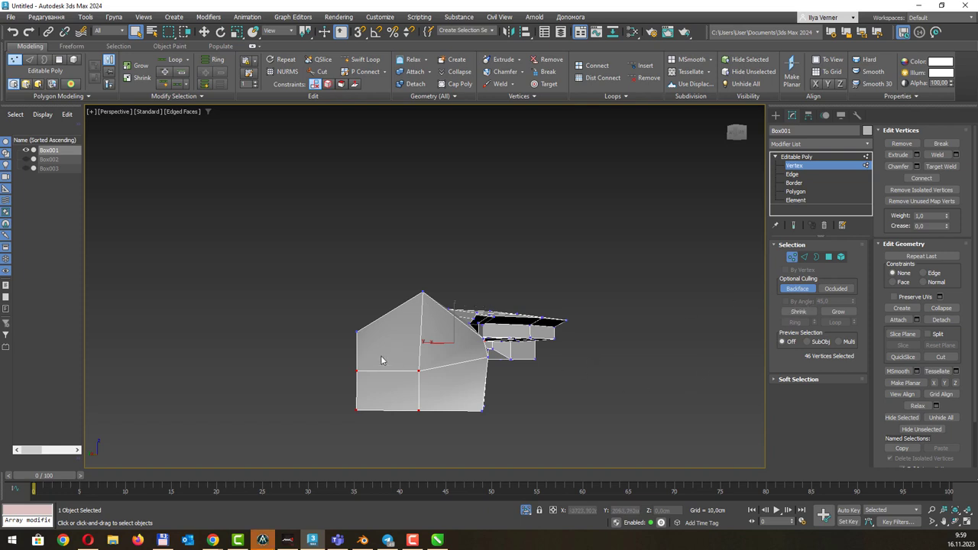
middle_click_drag(382, 361, 466, 399, "alt")
left_click(505, 395)
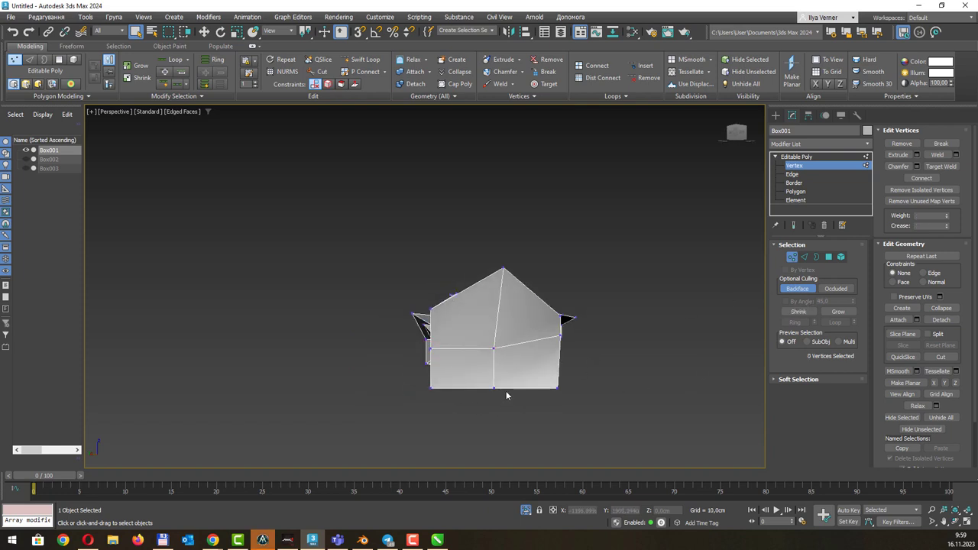
left_click_drag(505, 395, 479, 345)
mouse_move(567, 323)
middle_mouse_down("alt")
mouse_move(735, 324)
mouse_move(499, 317)
mouse_move(734, 318)
middle_mouse_up("alt")
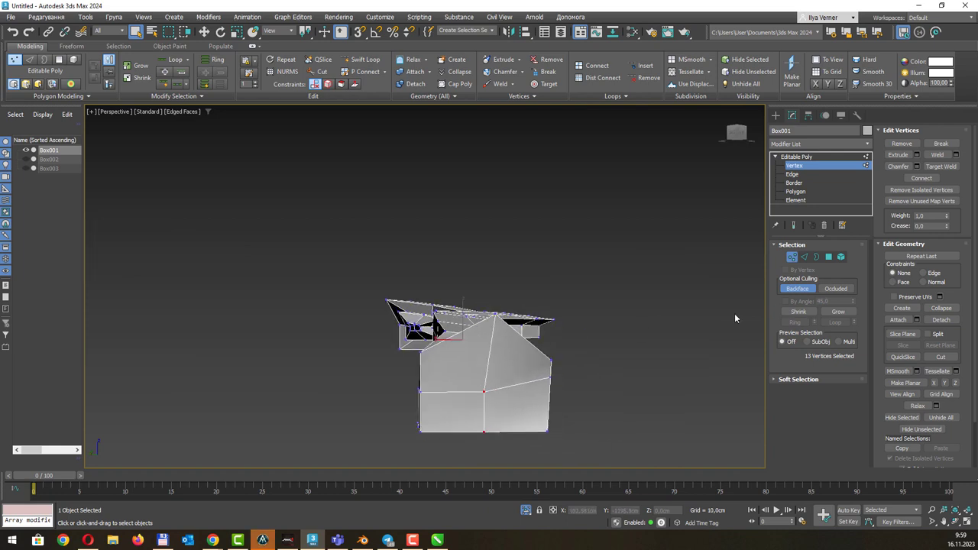
Switch from Backface to Occluded culling and box-select the visible house-front vertices
left_click(611, 341)
left_click(797, 289)
left_click(835, 289)
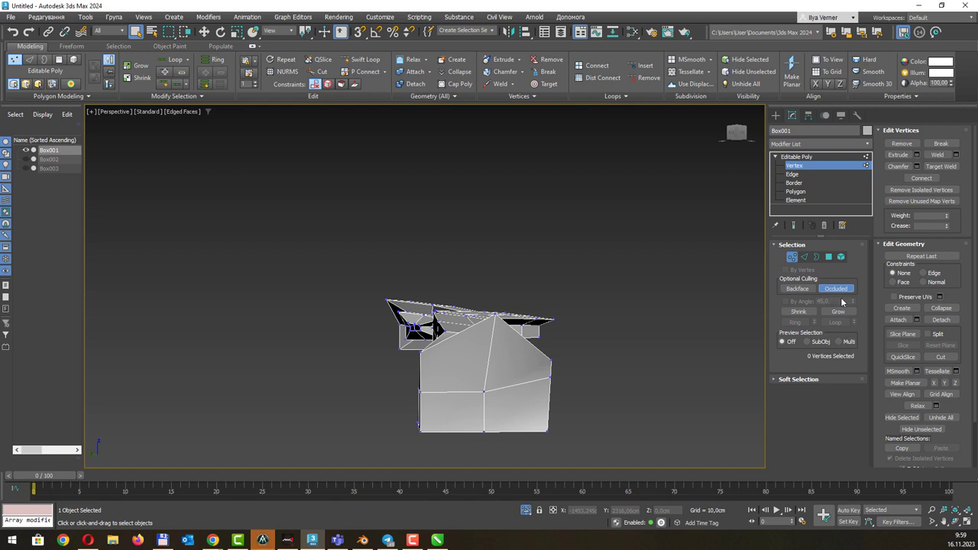
middle_click_drag(568, 361, 565, 358, "alt")
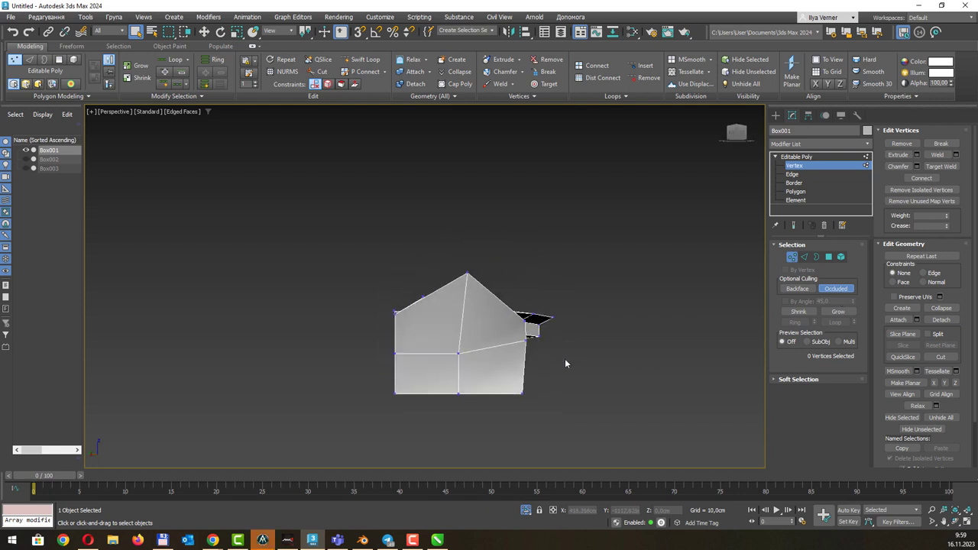
left_click_drag(440, 358, 440, 359)
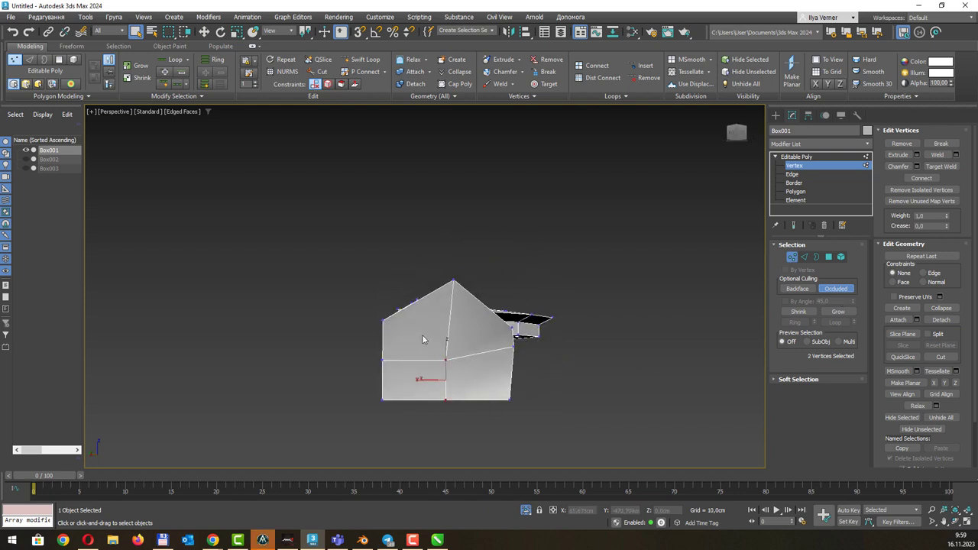
left_click_drag(482, 421, 349, 340)
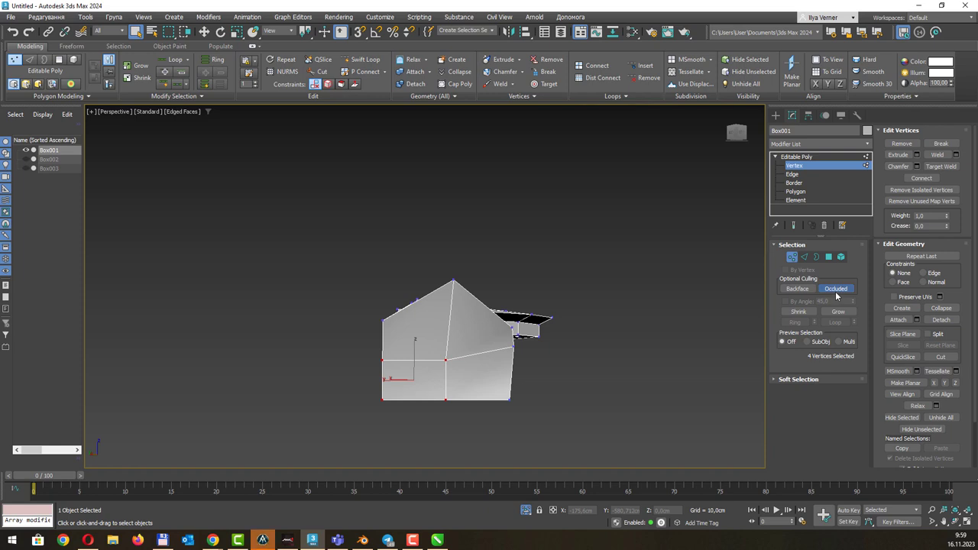
left_click_drag(457, 411, 386, 369)
With both culling options off, box-select the house front, leaving 19 vertices selected
left_click(836, 289)
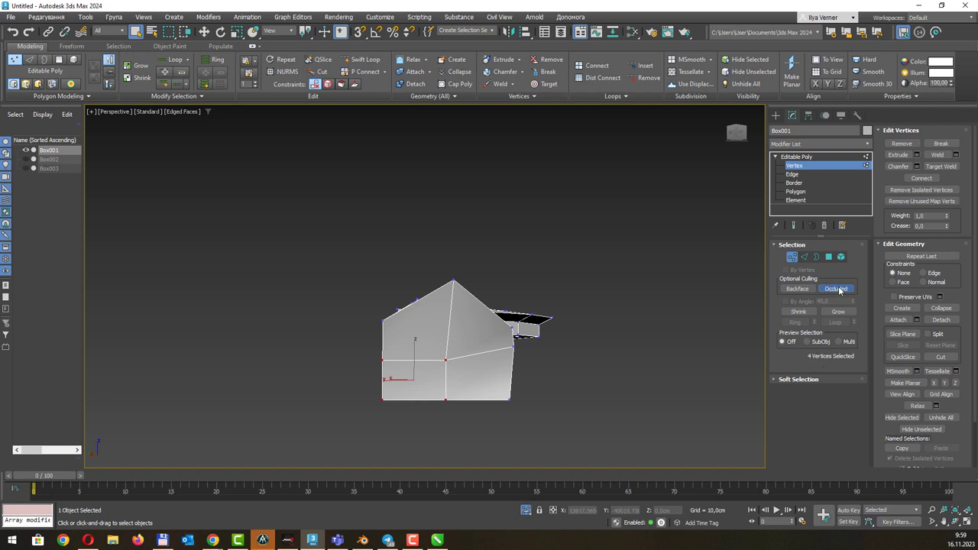
left_click(647, 340)
left_click_drag(378, 361, 355, 349)
mouse_move(532, 327)
middle_mouse_down("alt")
mouse_move(580, 321)
mouse_move(559, 318)
middle_mouse_up("alt")
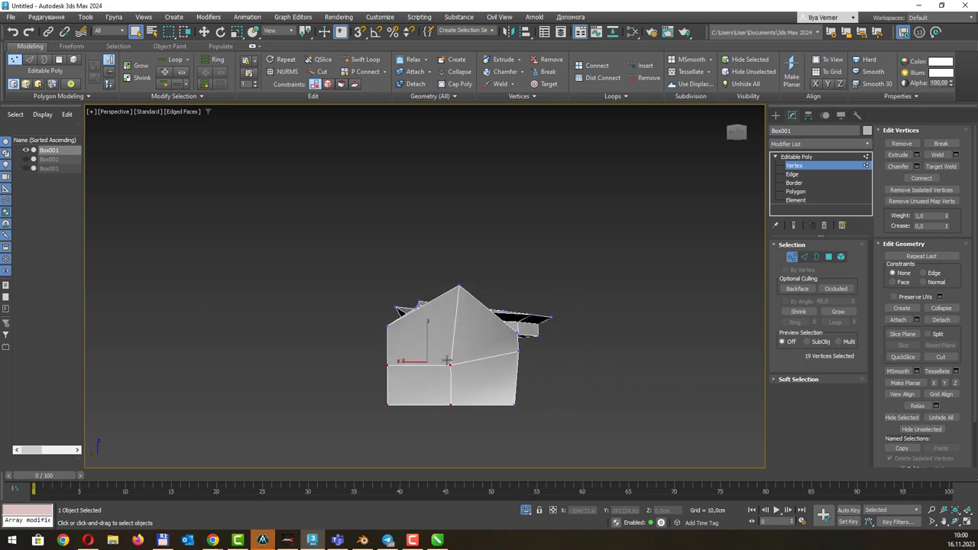
scroll(447, 360, "up", 2)
middle_click_drag(500, 355, 500, 308, "alt")
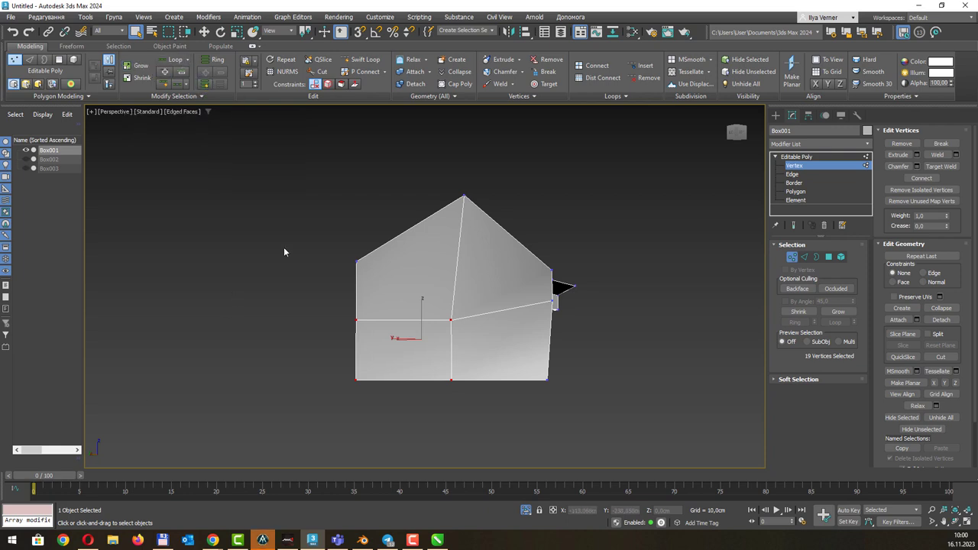
Nudge the house's vertices slightly right, then exit vertex editing on the house
left_click_drag(444, 306, 458, 303)
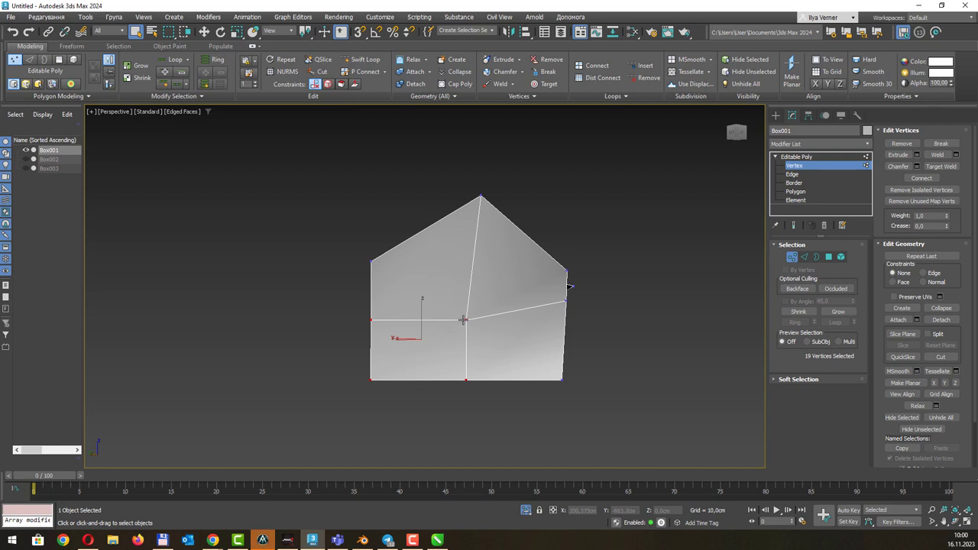
left_click(465, 319)
middle_click_drag(400, 316, 415, 314, "alt")
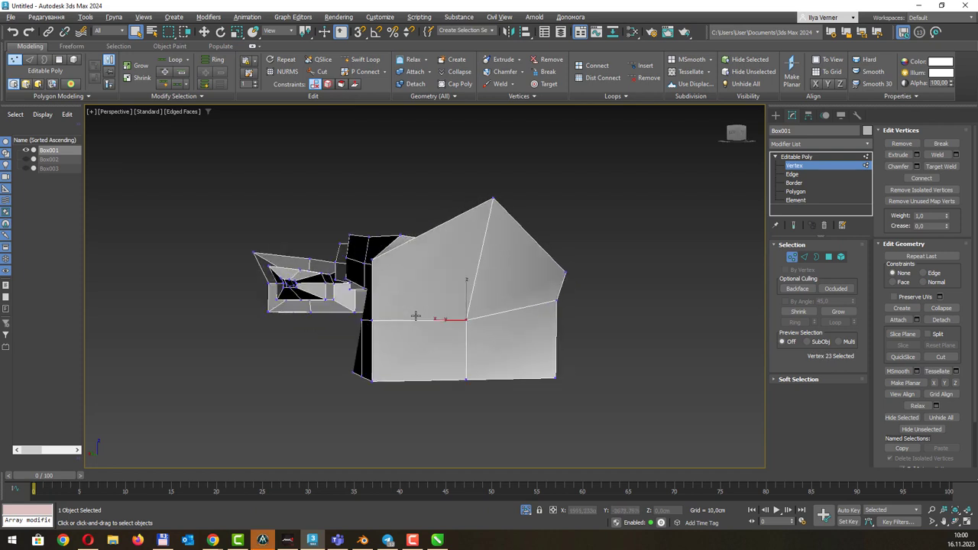
middle_click_drag(443, 275, 433, 269, "alt")
left_click(798, 158)
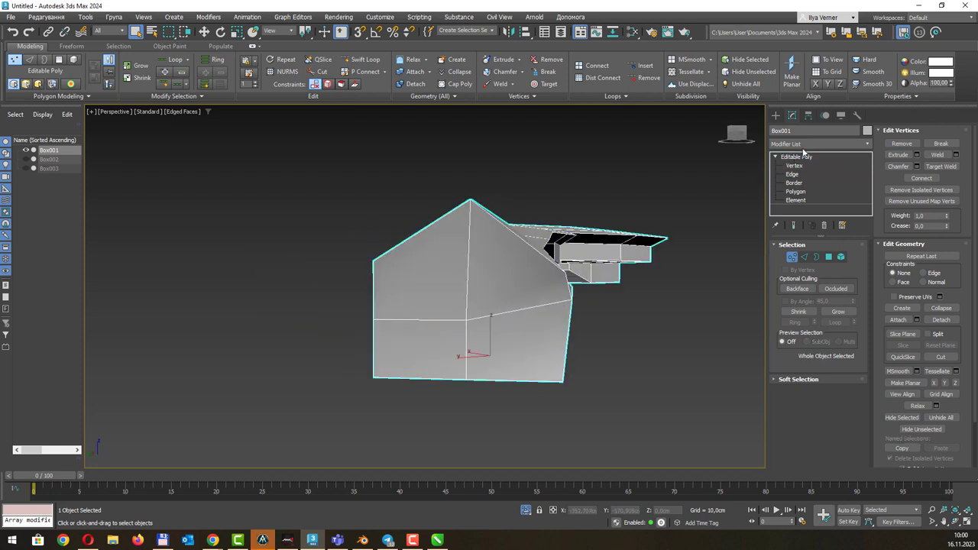
Draw a teapot (radius 28.912 cm, 8 segments) in the viewport and convert it to Editable Poly
left_click(778, 117)
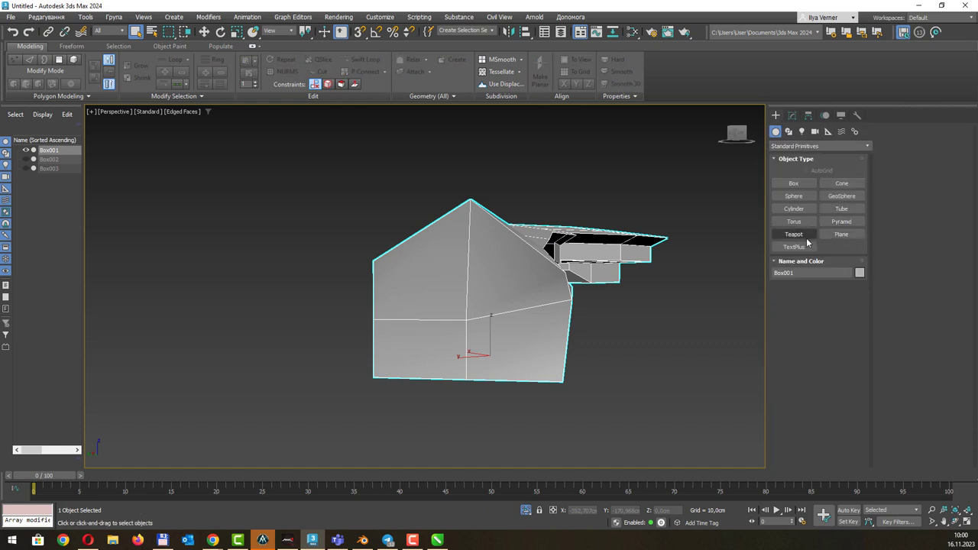
left_click(794, 234)
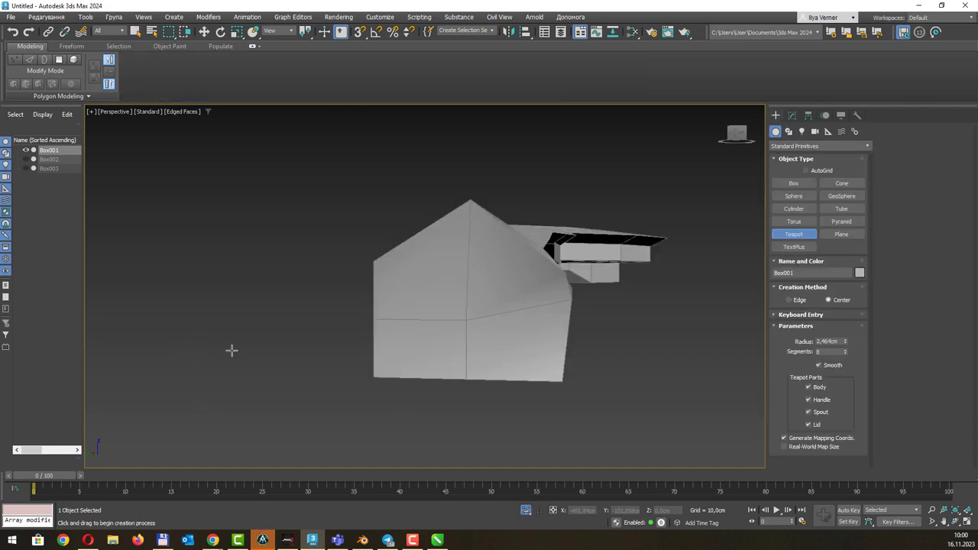
left_click_drag(270, 374, 280, 358)
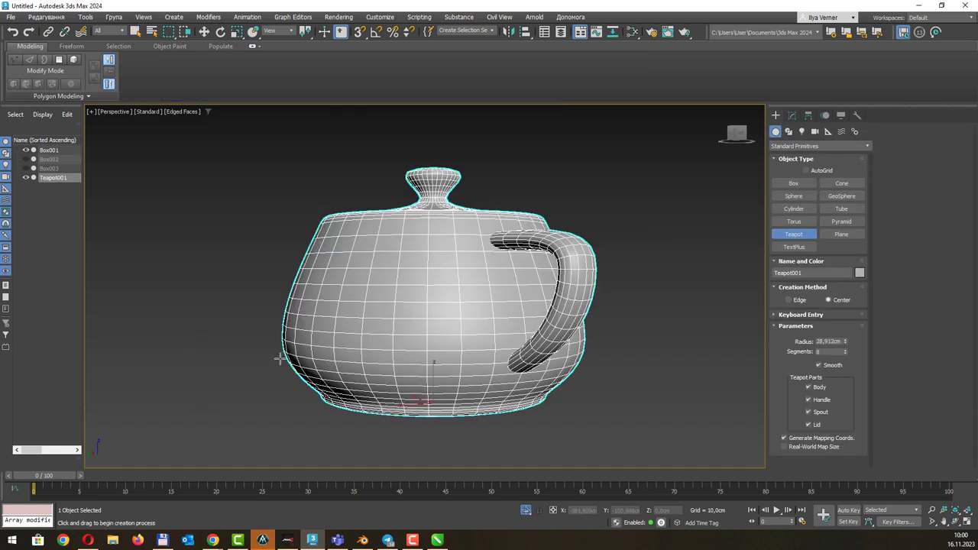
mouse_move(280, 359)
middle_mouse_down("alt")
mouse_move(464, 277)
mouse_move(460, 246)
mouse_move(500, 242)
middle_mouse_up("alt")
right_click(500, 244)
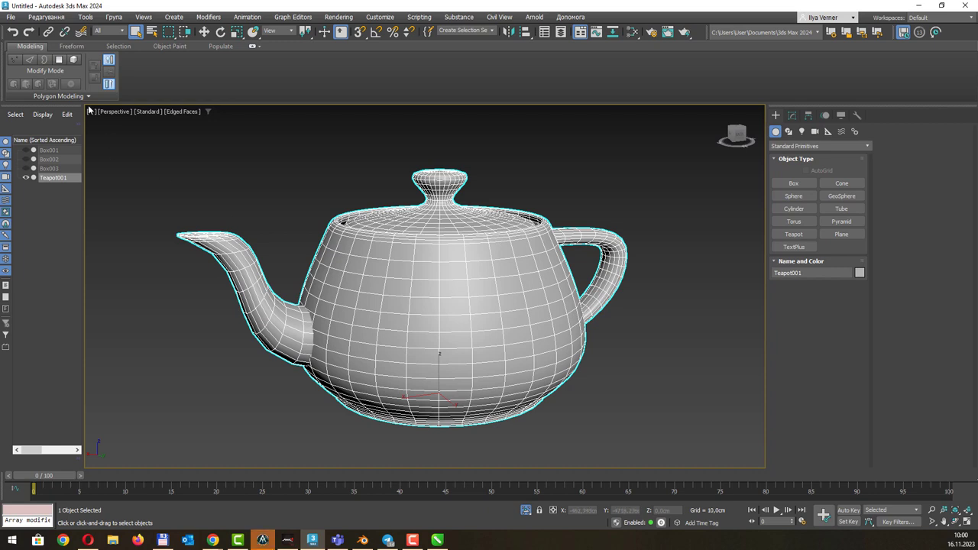
left_click(58, 96)
left_click(40, 121)
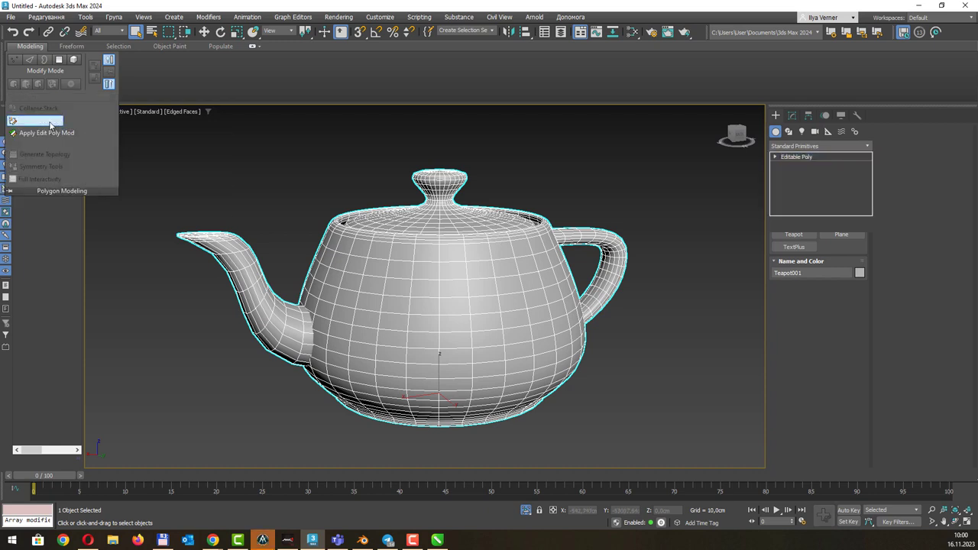
In Vertex mode, select two adjacent body vertices and Loop them into a horizontal ring
left_click(276, 169)
left_click(302, 157)
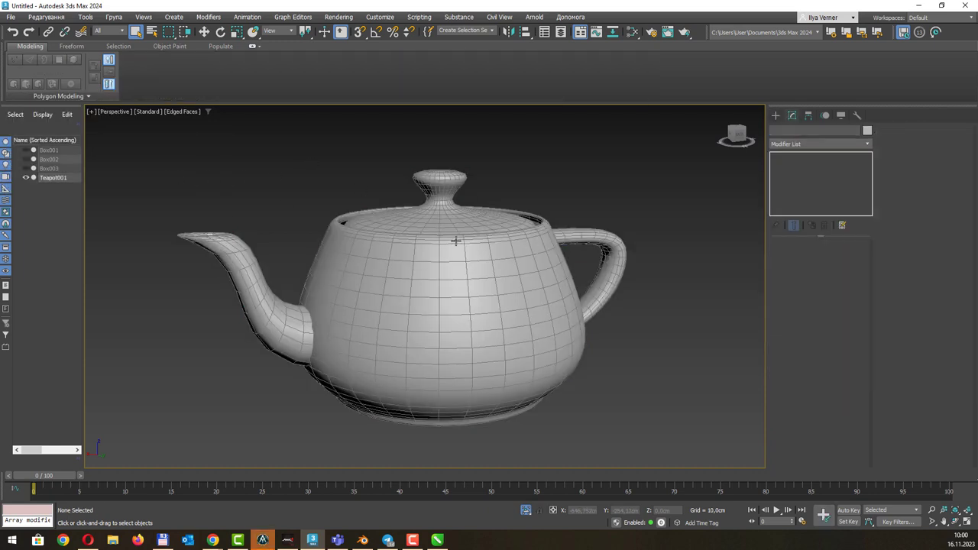
left_click(441, 279)
key("1")
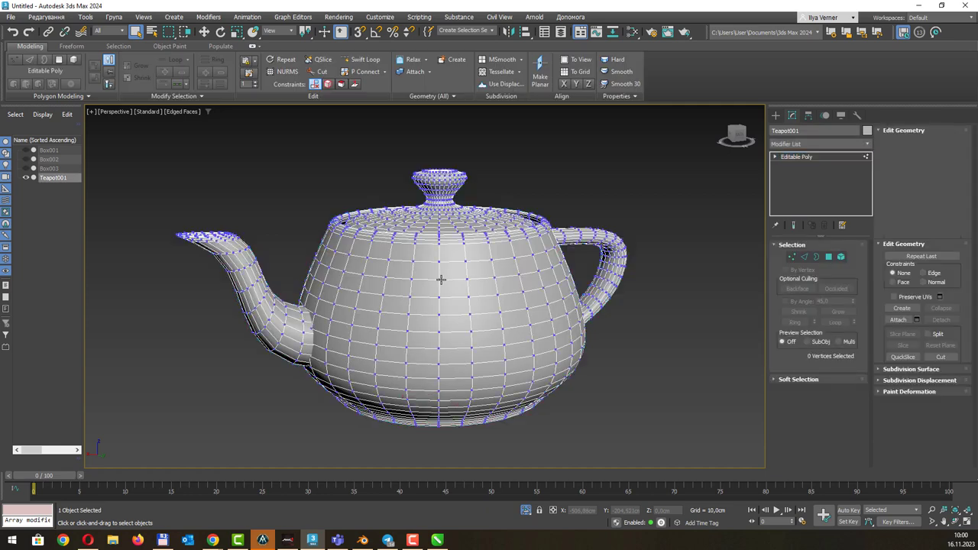
left_click(439, 280)
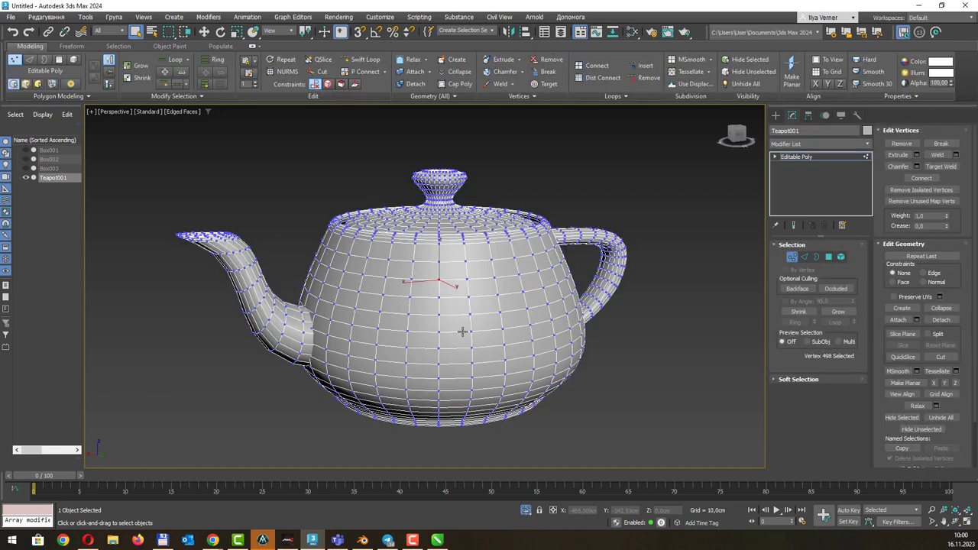
left_click(466, 282, "ctrl")
mouse_move(495, 298)
middle_mouse_down("alt")
mouse_move(508, 258)
mouse_move(498, 261)
middle_mouse_up("alt")
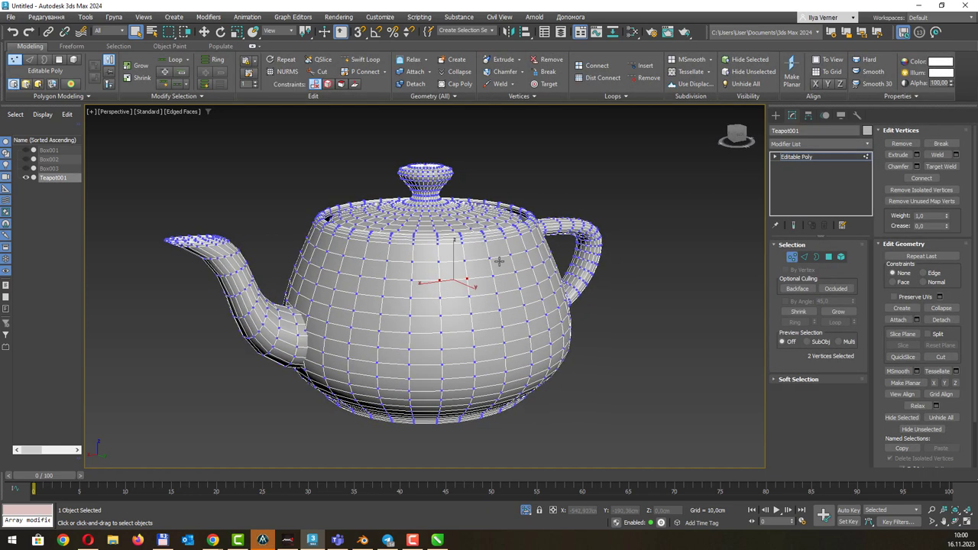
left_click(171, 61)
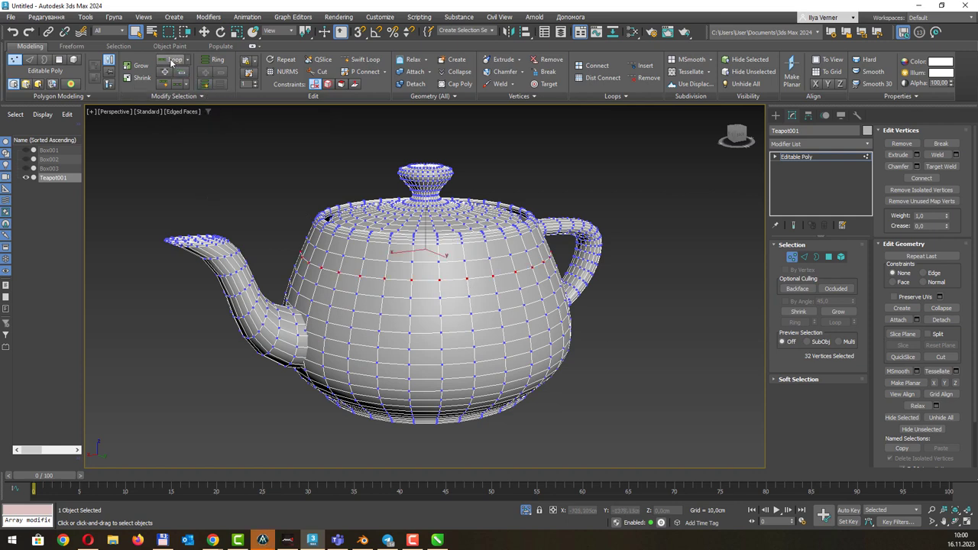
Select a vertically stacked vertex pair and Loop it into a vertical loop
left_click(437, 278)
left_click(440, 310, "ctrl")
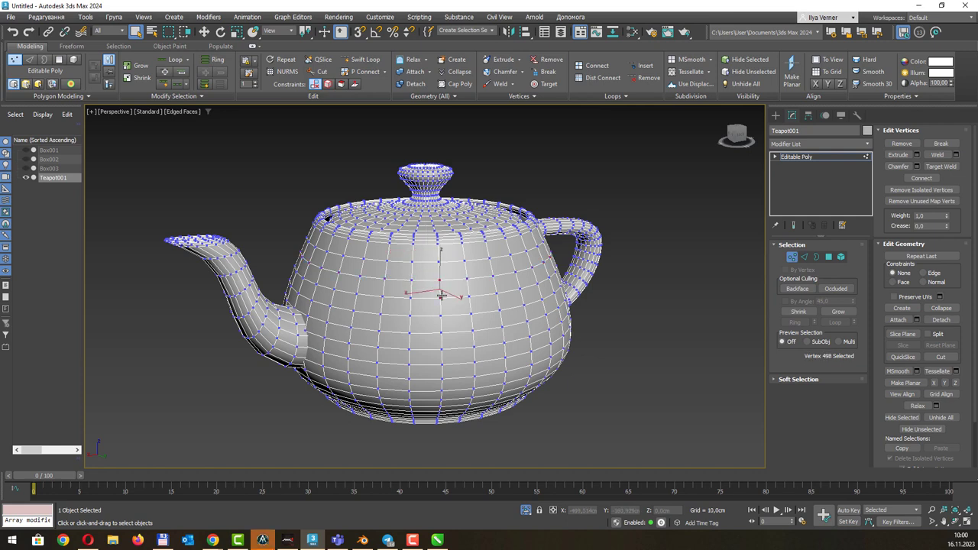
left_click(175, 61)
Reselect a horizontal vertex pair and Loop it into the full 32-vertex body ring
middle_click_drag(529, 269, 487, 293, "alt")
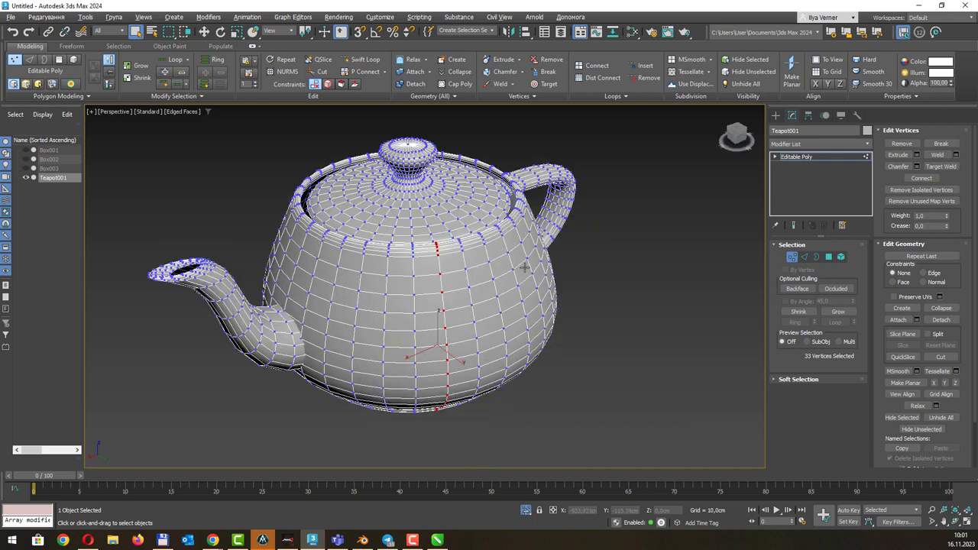
left_click(464, 305)
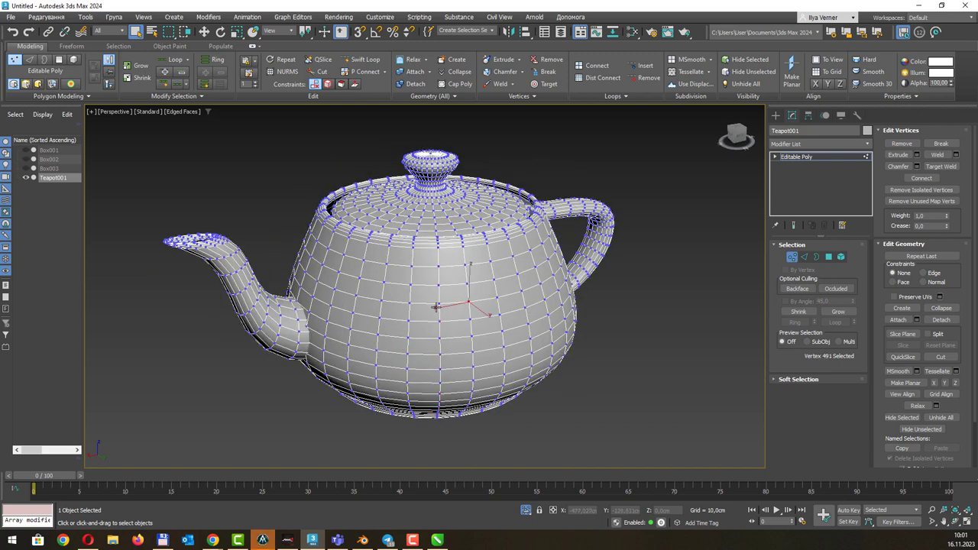
left_click(438, 307, "ctrl")
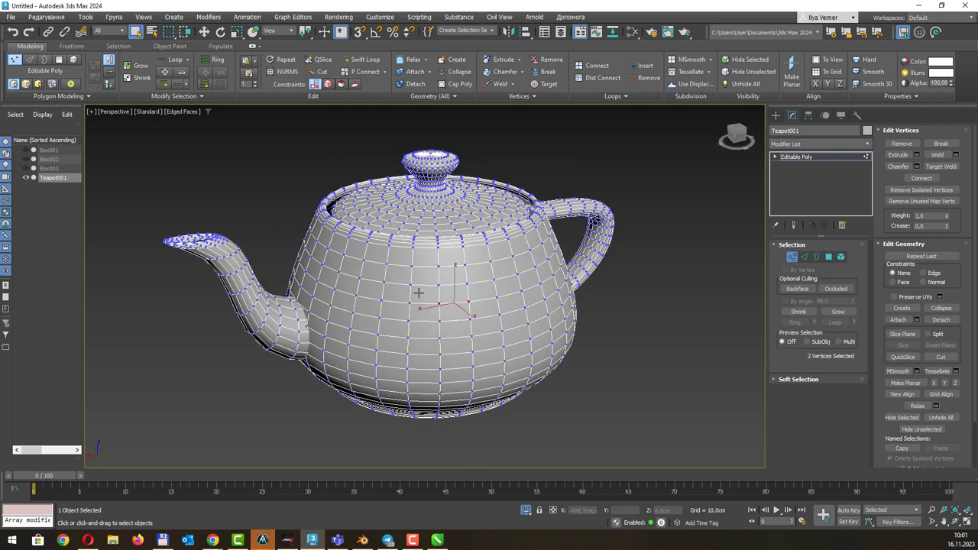
left_click(175, 60)
middle_click_drag(564, 245, 582, 240, "alt")
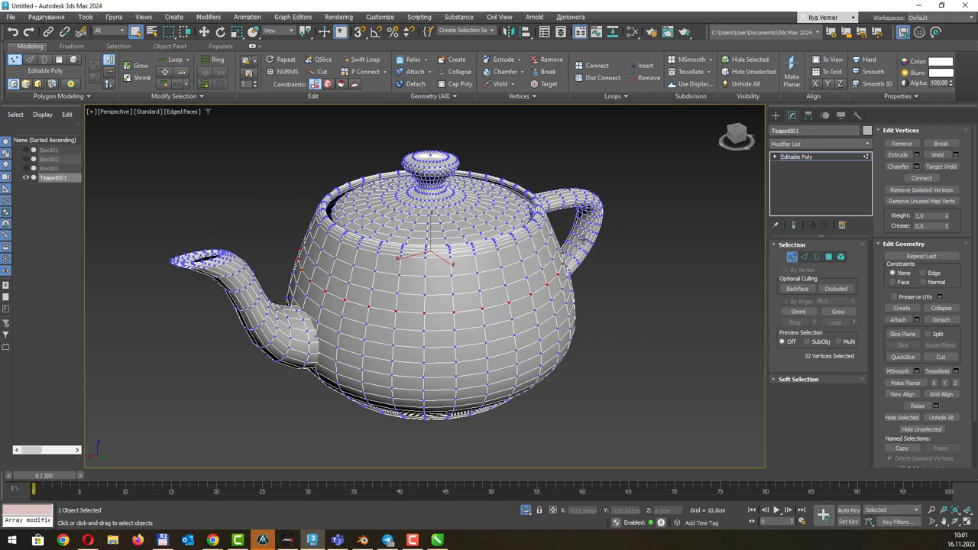
Uniformly scale the selected vertex loop down to 68%
key("r")
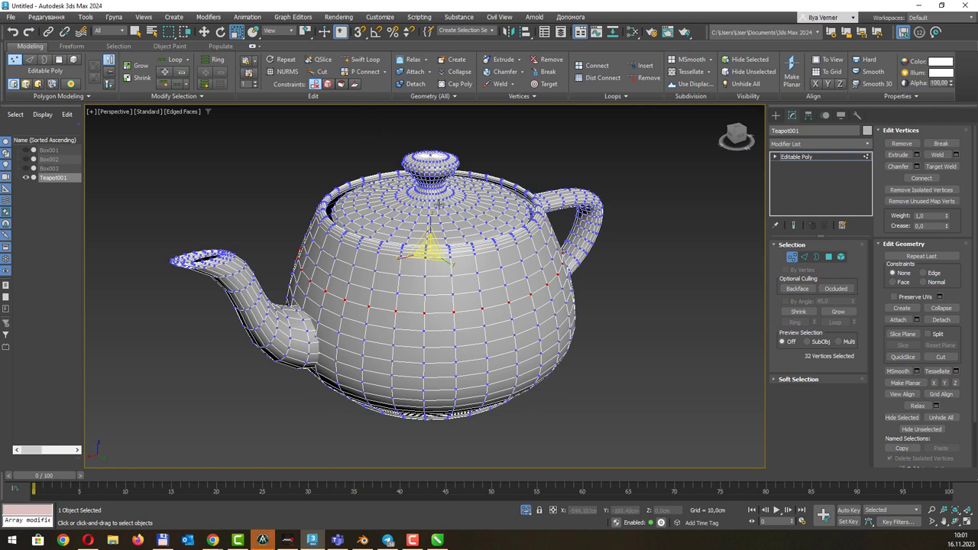
left_click_drag(430, 249, 426, 257)
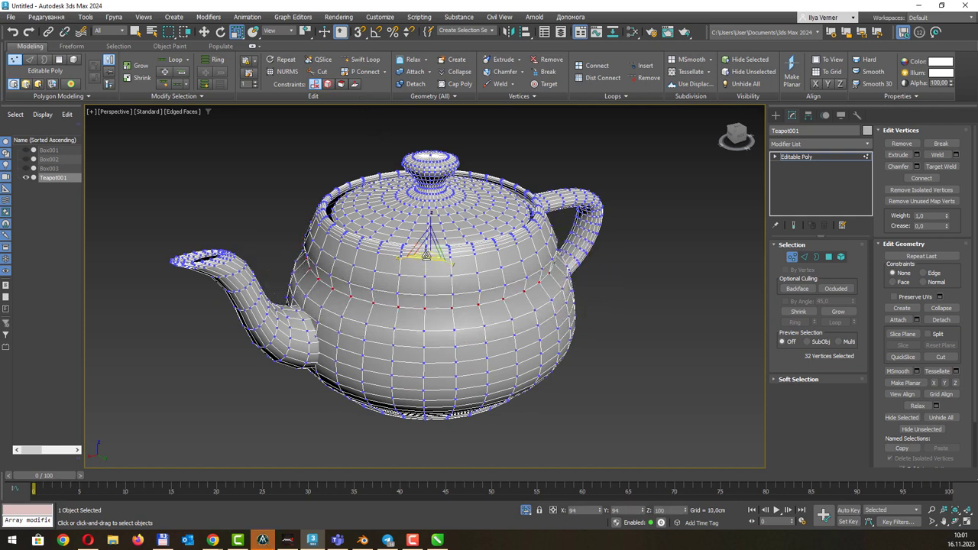
middle_click_drag(425, 256, 430, 214, "alt")
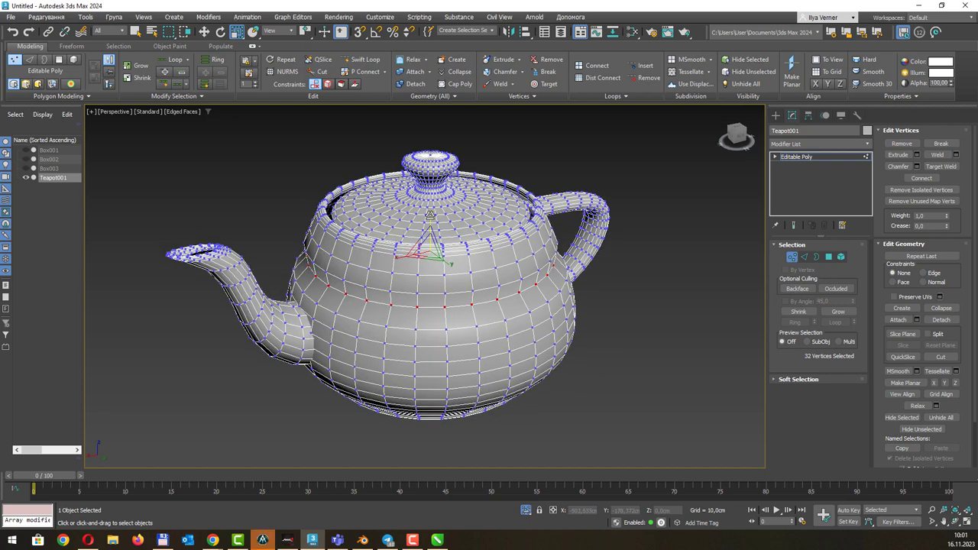
Try Ring selections from lower-body vertex pairs, undoing the first, then pick single vertices
left_click(417, 329)
key("q")
left_click(447, 328, "ctrl")
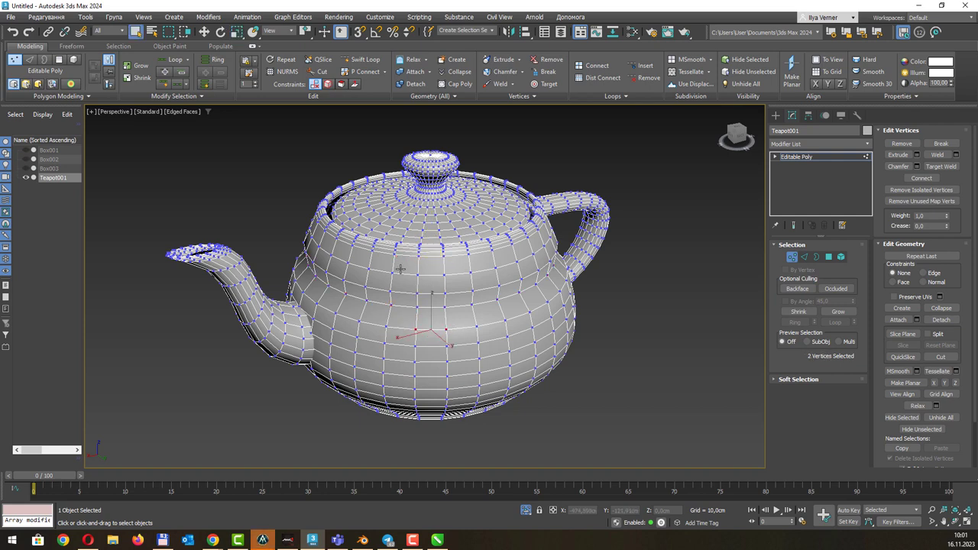
left_click(217, 61)
key("ctrl+z")
key("ctrl+z")
left_click(417, 346, "ctrl")
left_click(217, 60)
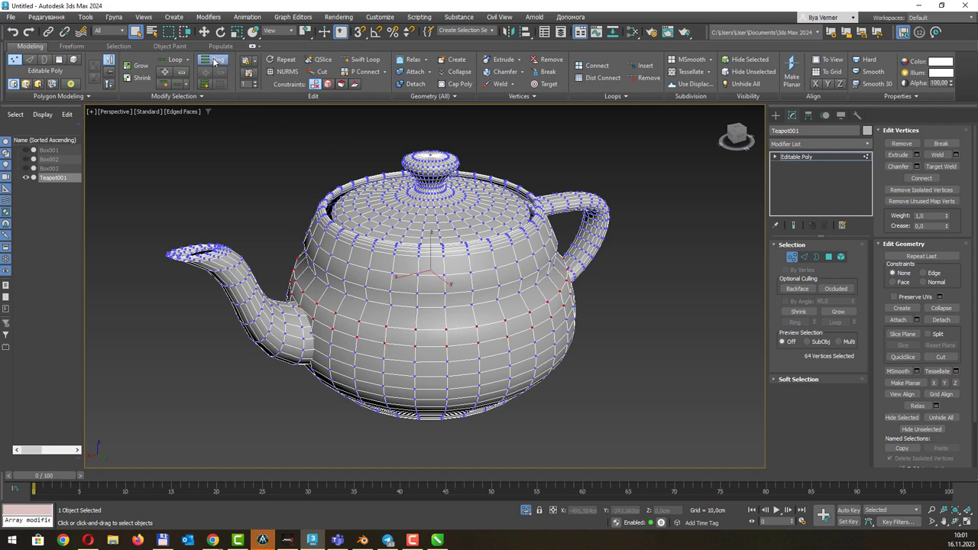
left_click(431, 308)
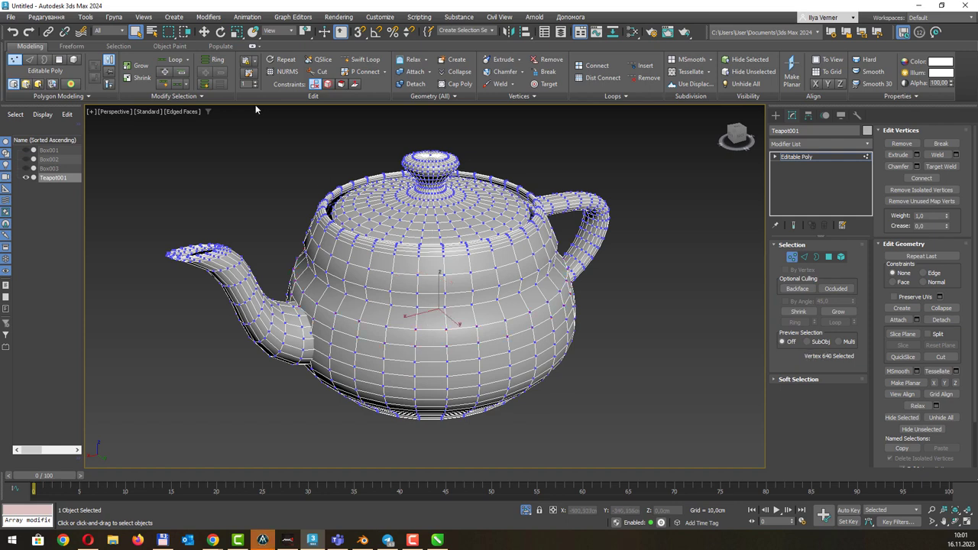
left_click(445, 329)
mouse_move(138, 66)
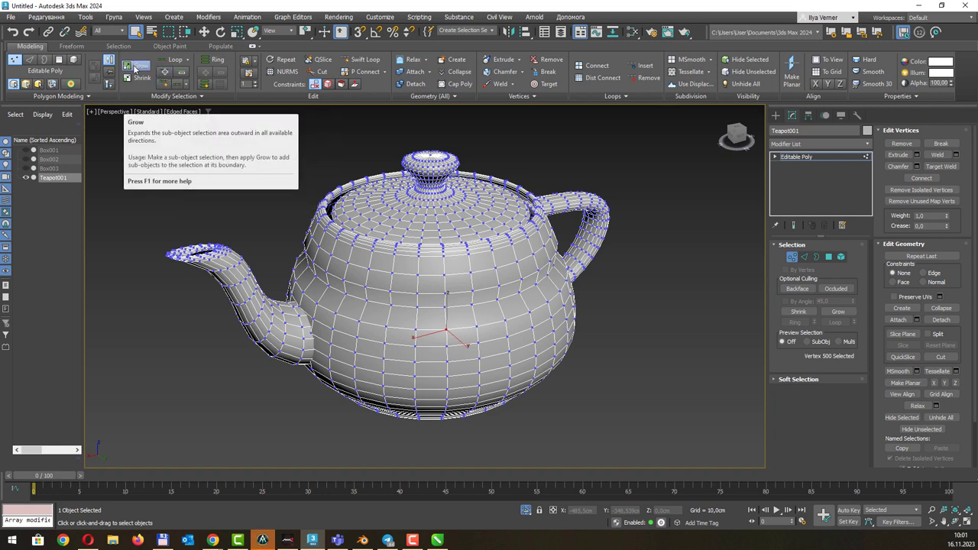
left_click(134, 68)
left_click(134, 68)
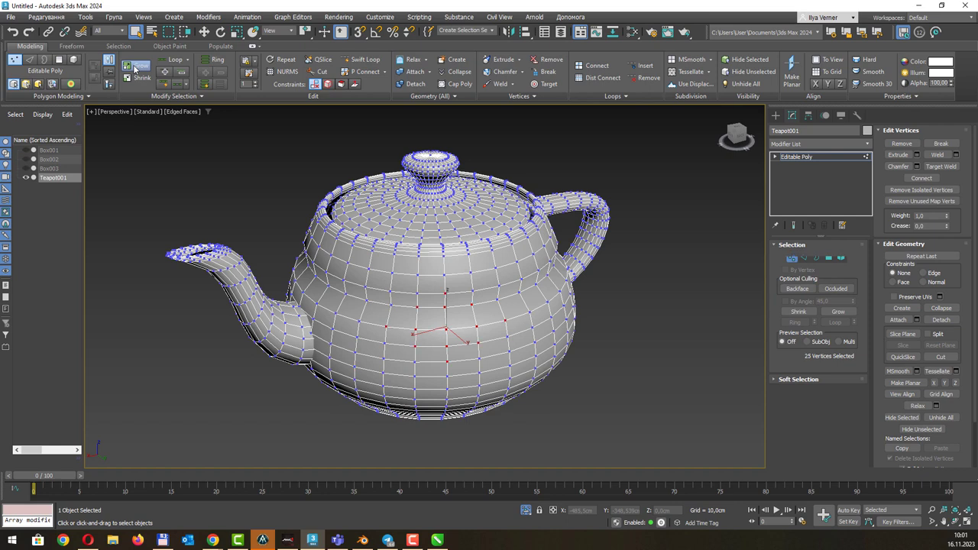
left_click(134, 68)
left_click(135, 68)
left_click(135, 68)
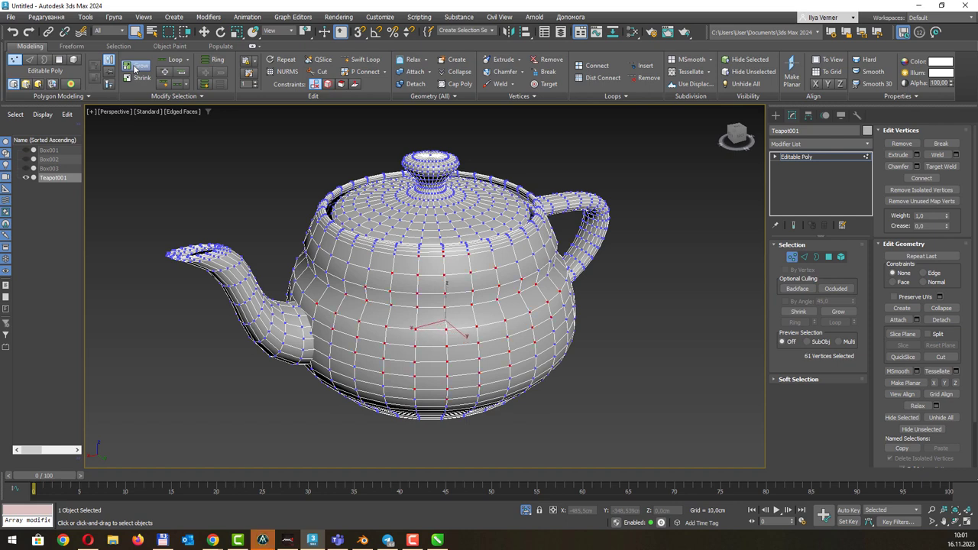
left_click(139, 80)
left_click(139, 80)
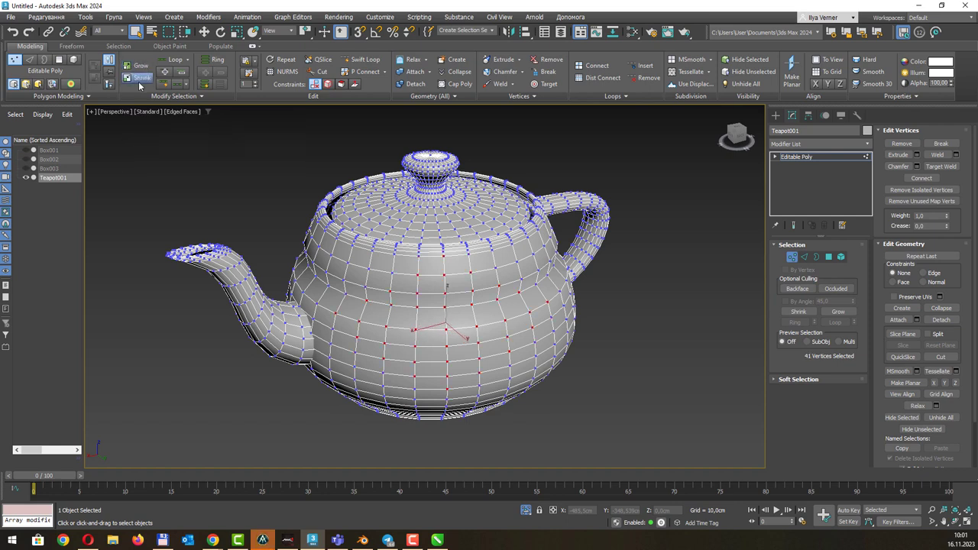
left_click(139, 80)
left_click(139, 81)
left_click(139, 80)
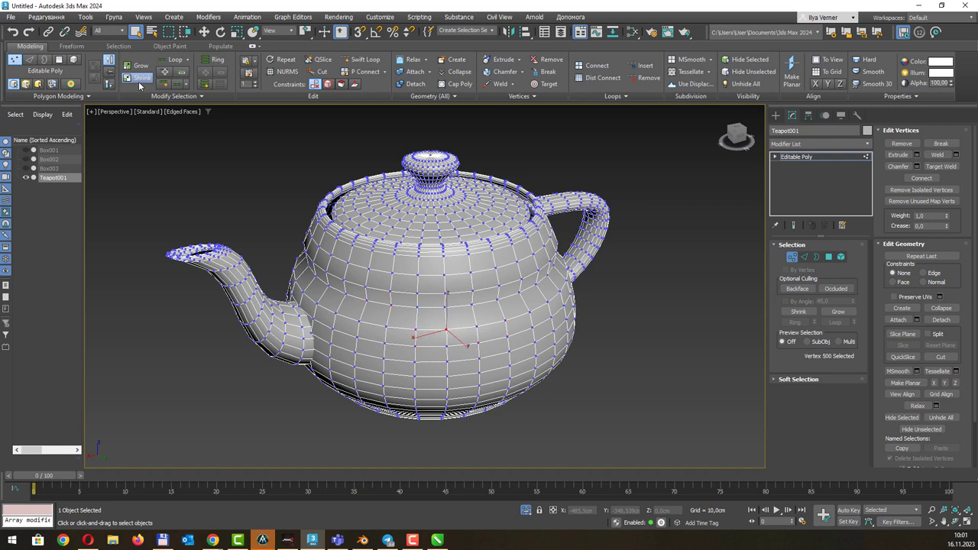
left_click(139, 80)
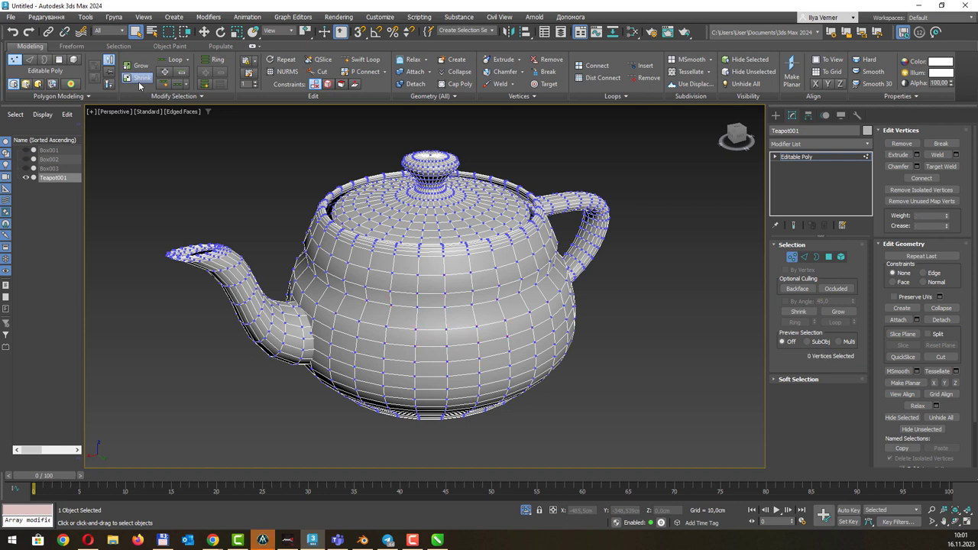
left_click(445, 330)
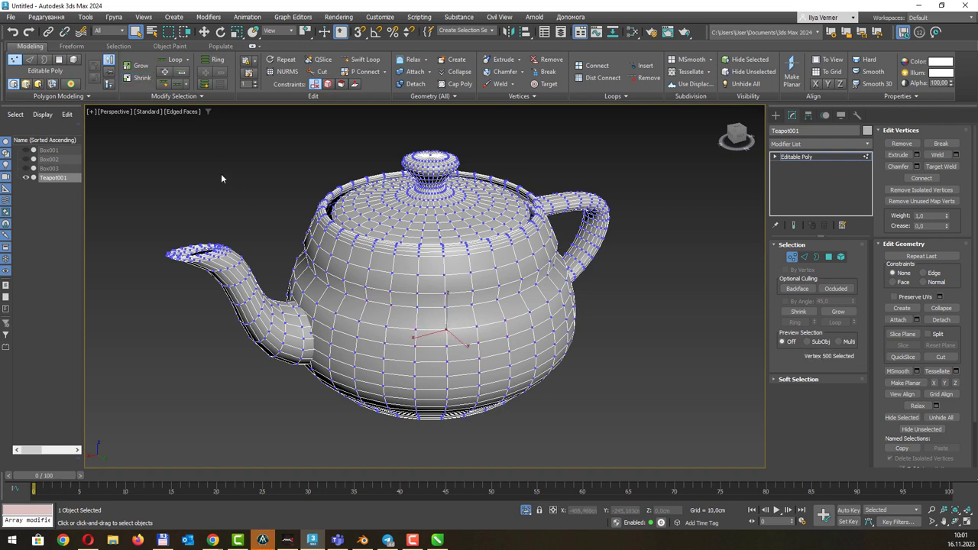
left_click(165, 77)
left_click(476, 327, "ctrl")
left_click(166, 64)
left_click(165, 75)
left_click(166, 75)
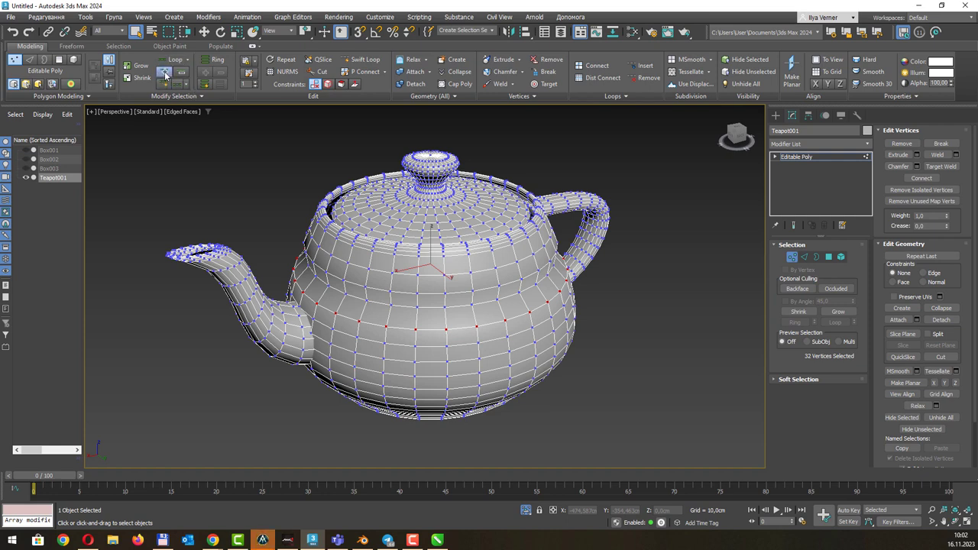
left_click(165, 75)
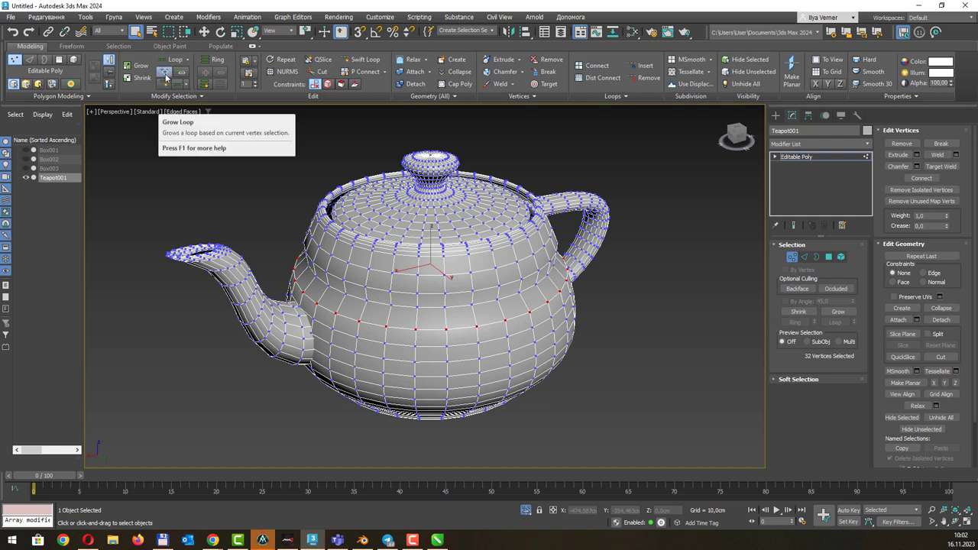
left_click(447, 320)
left_click(446, 330, "ctrl")
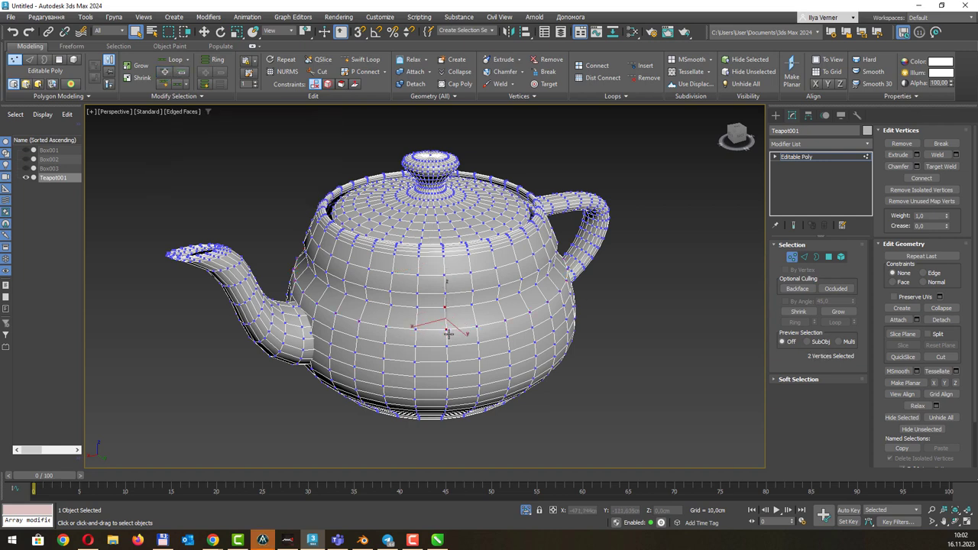
left_click(477, 327, "ctrl")
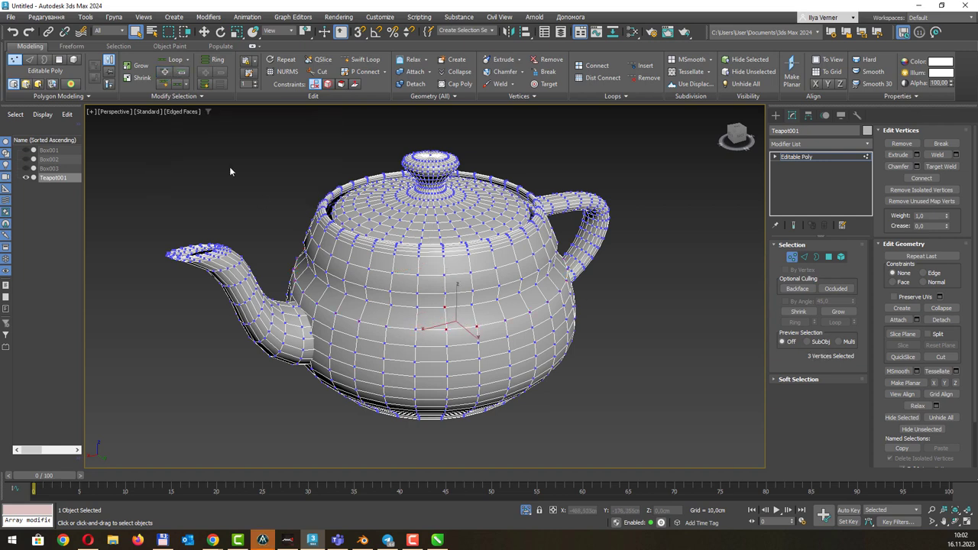
left_click(173, 63)
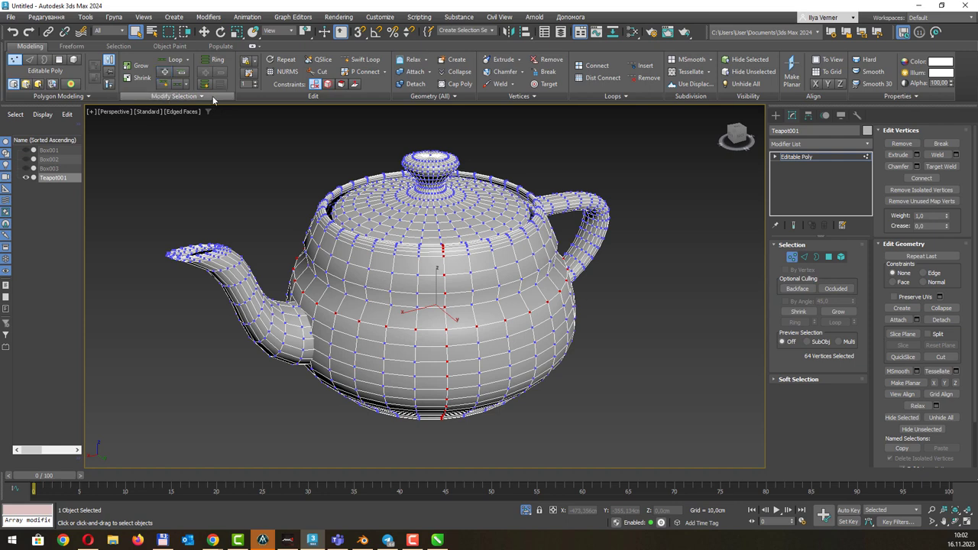
left_click(374, 303)
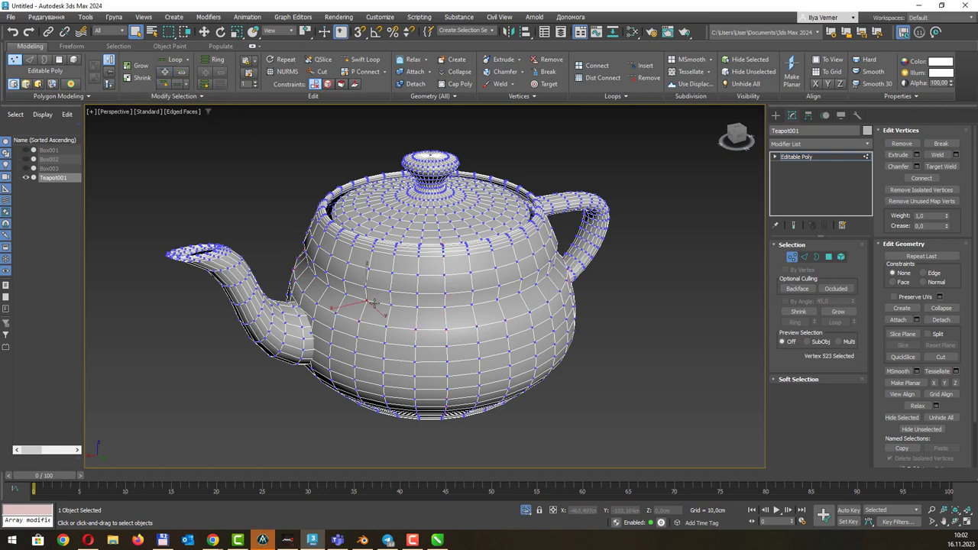
left_click(163, 83)
left_click(446, 311)
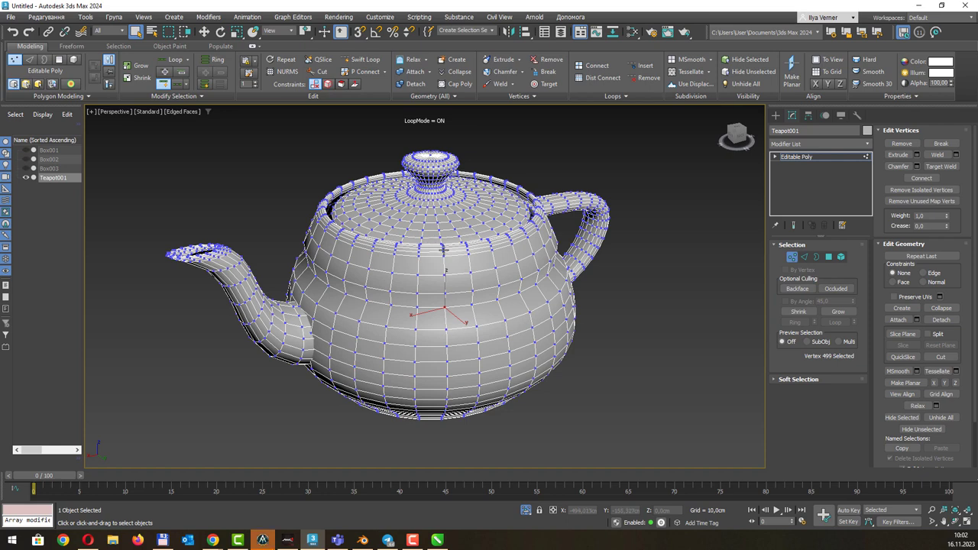
left_click(445, 255)
left_click(445, 278)
left_click(445, 304, "shift")
left_click(471, 291)
left_click(472, 291, "shift")
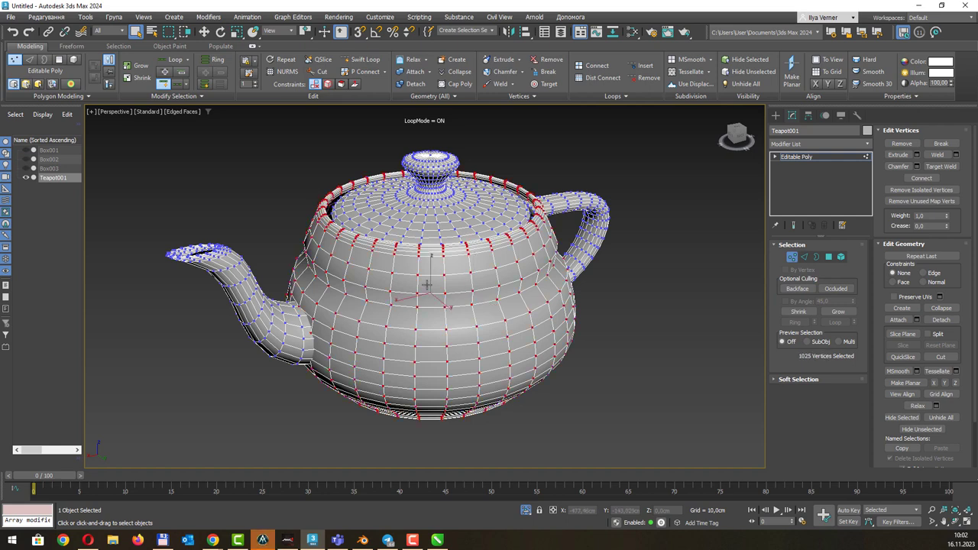
left_click(238, 148)
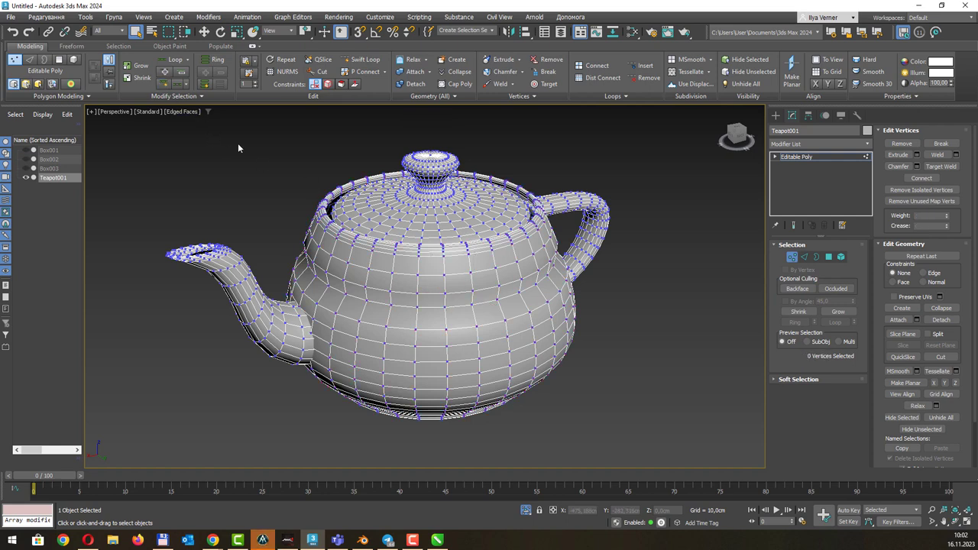
left_click(444, 305)
left_click(445, 305, "shift")
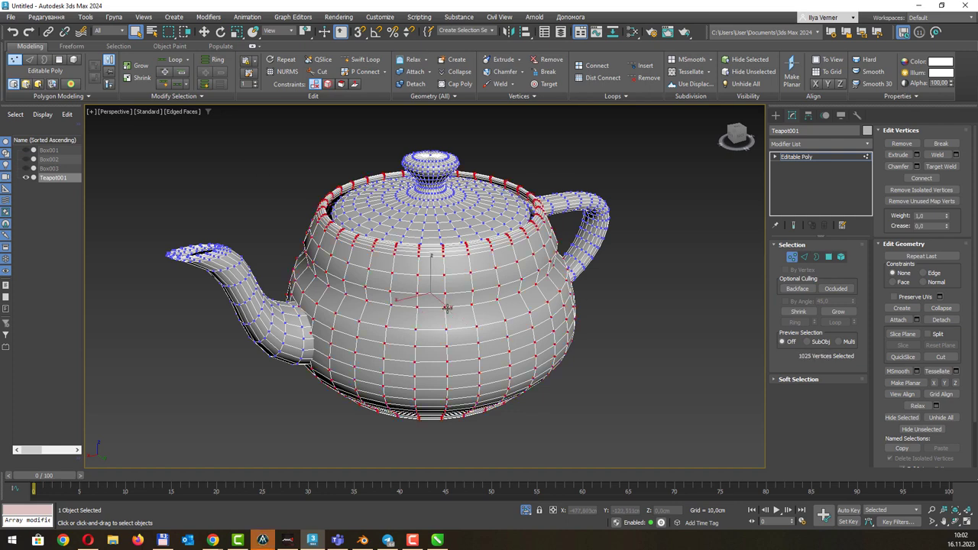
left_click(445, 305)
left_click(444, 297, "shift")
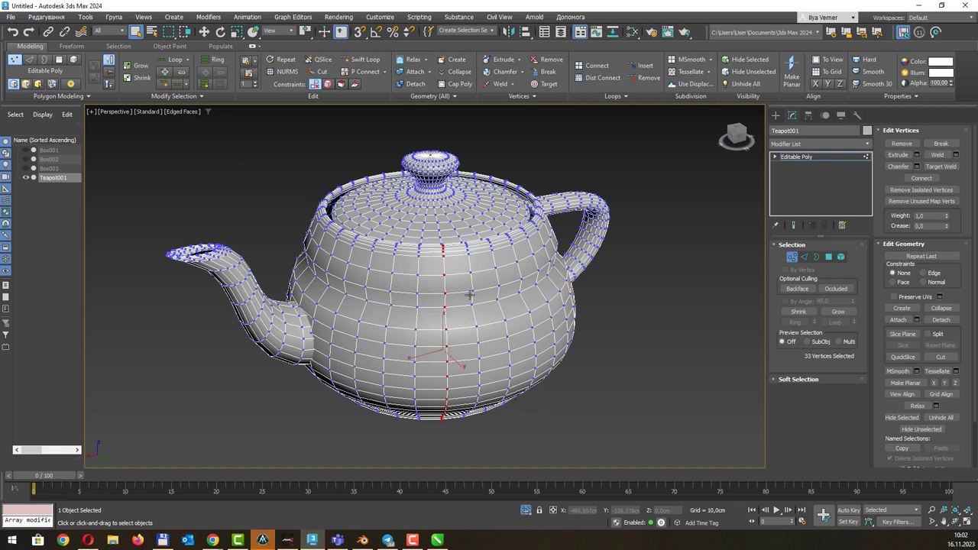
left_click(472, 293, "shift")
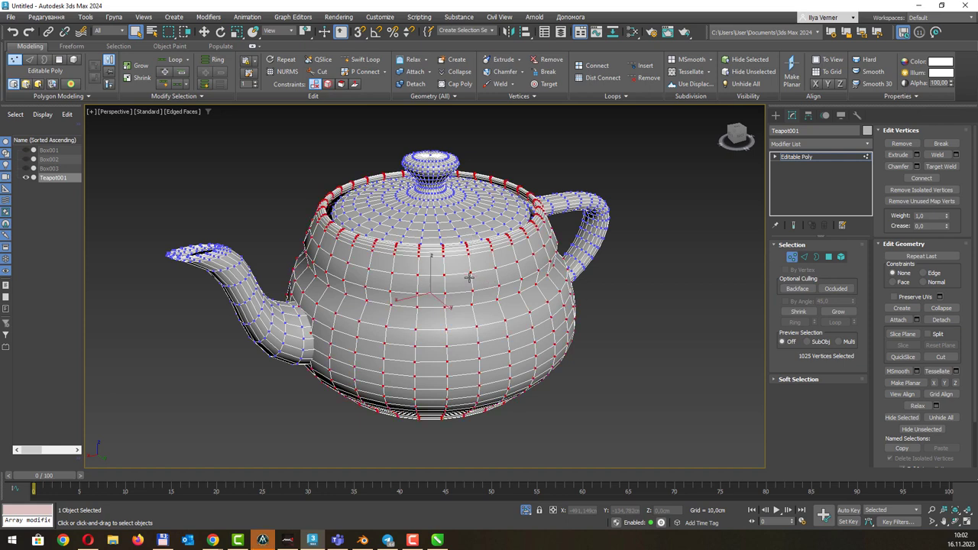
left_click(469, 275)
left_click(443, 308, "ctrl")
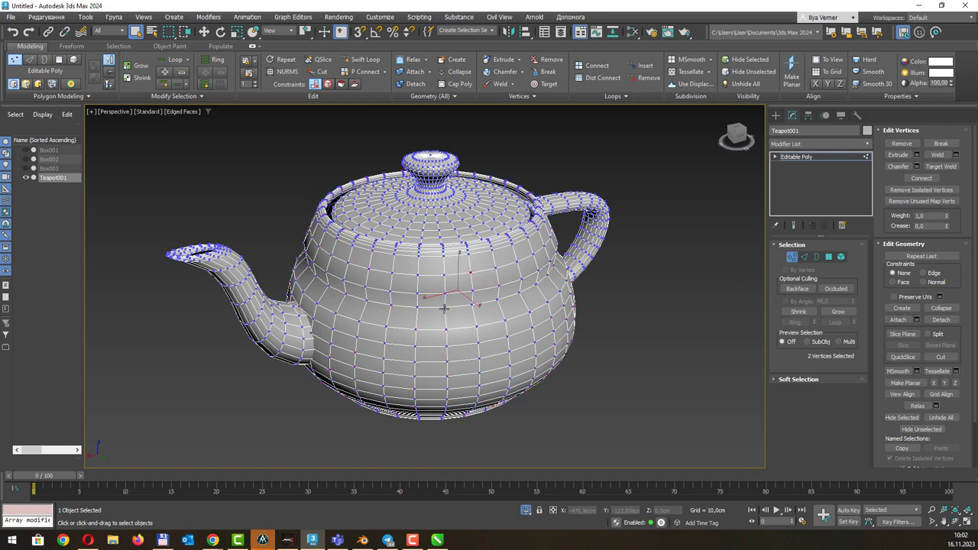
left_click(444, 304, "shift")
left_click(418, 277, "ctrl")
left_click(416, 294, "shift")
left_click(425, 295)
left_click(446, 297, "ctrl")
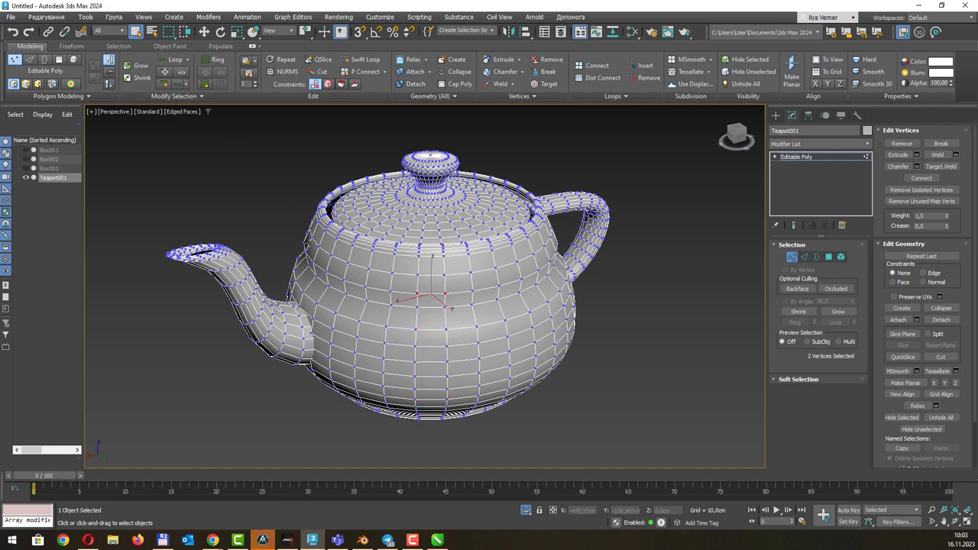
left_click(183, 85)
left_click(200, 96)
left_click(198, 97)
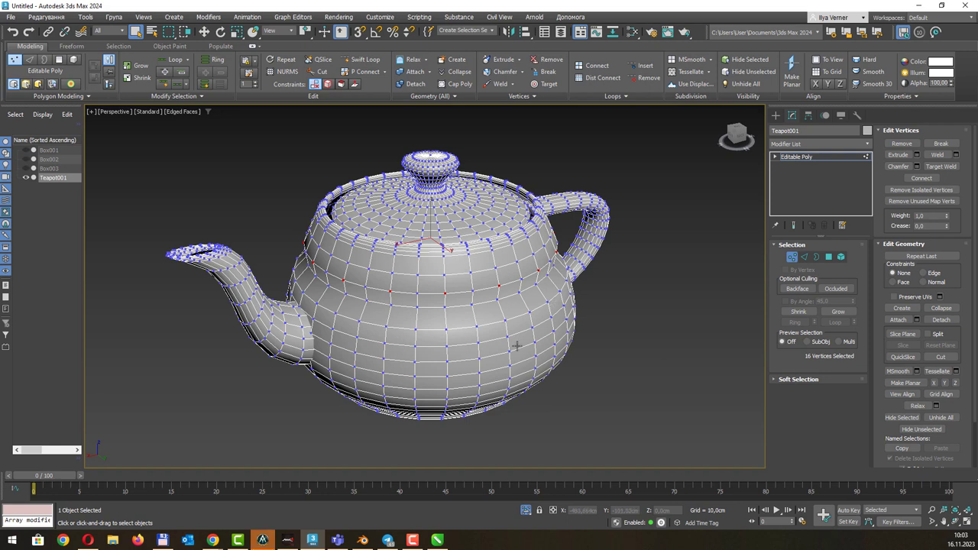
left_click(484, 320)
left_click(476, 327)
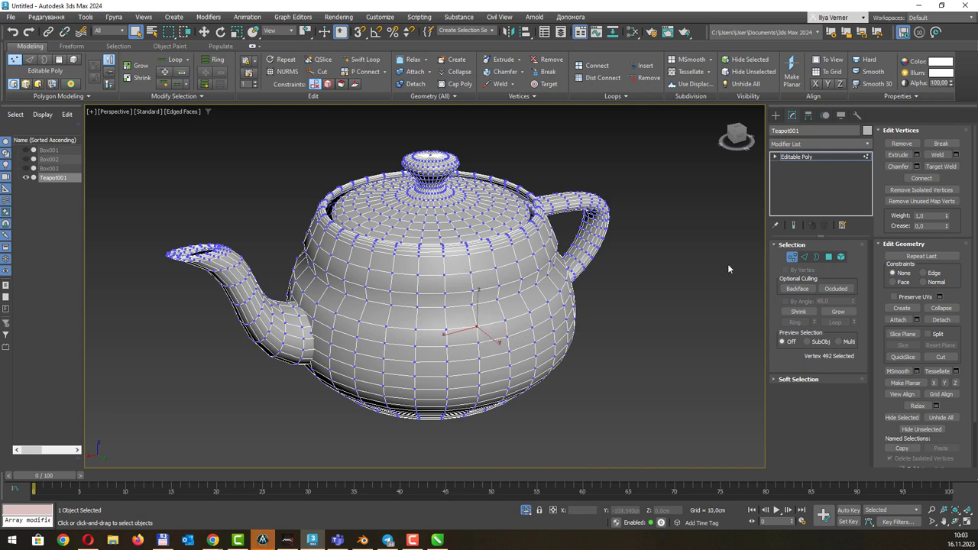
Remove the selected vertex from the teapot mesh
scroll(502, 327, "up", 2)
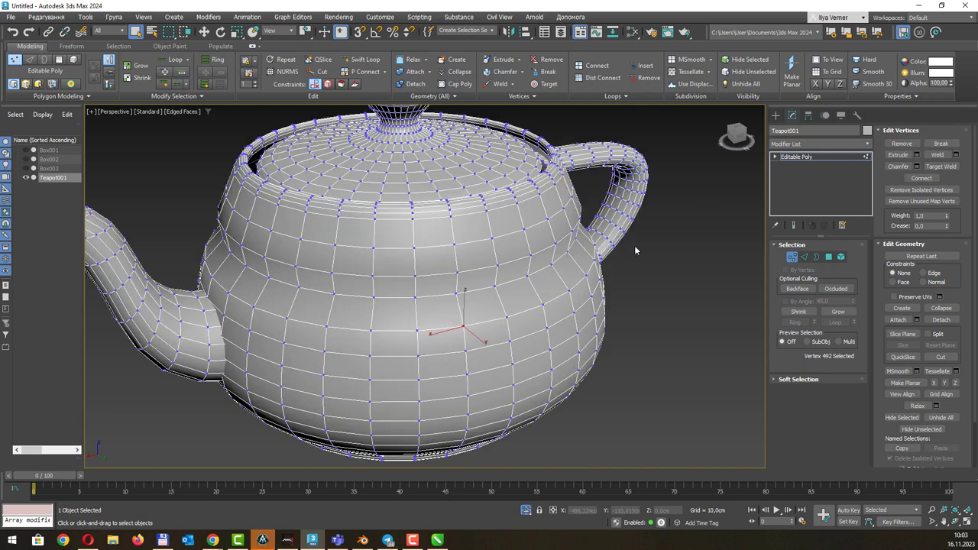
scroll(499, 305, "up", 3)
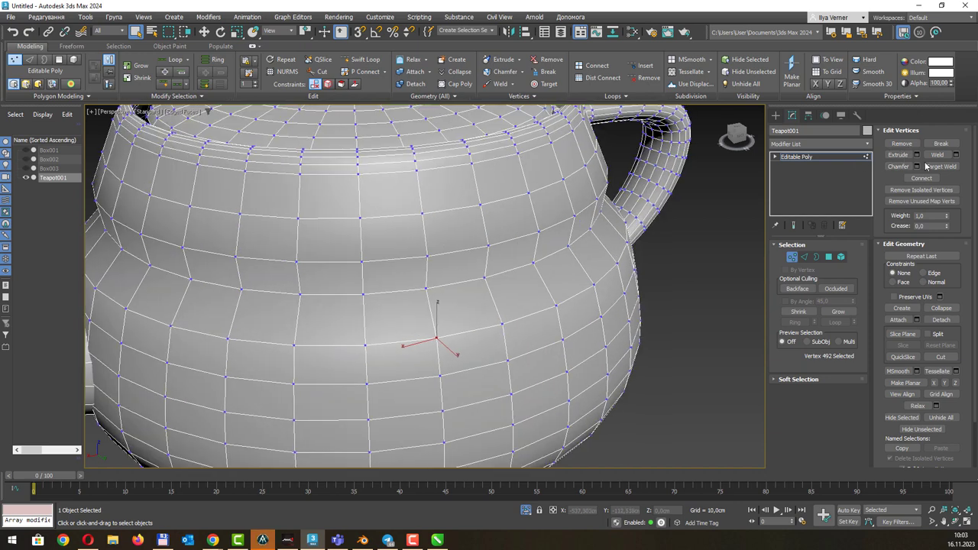
left_click(901, 143)
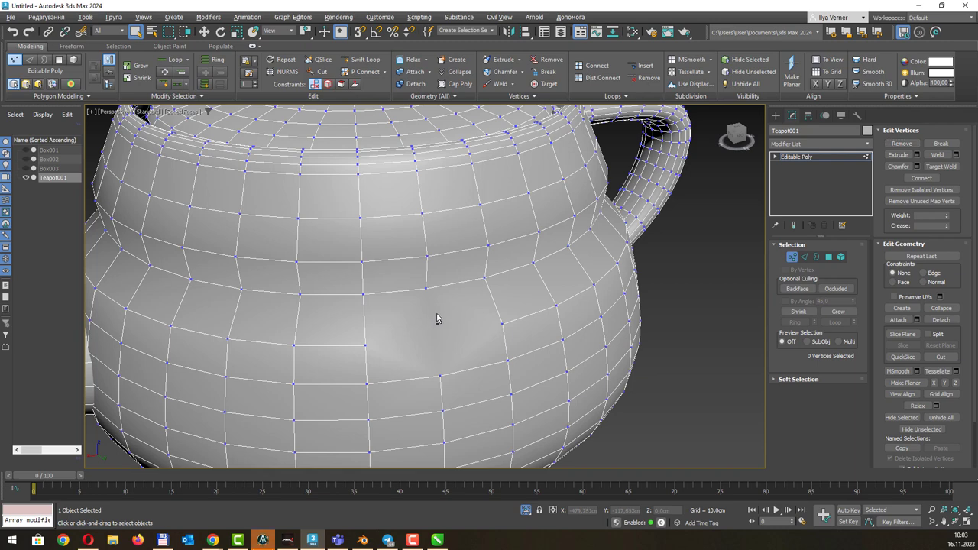
Delete an upper-body vertex, opening a square hole in the teapot
scroll(436, 313, "up", 2)
mouse_move(454, 315)
middle_mouse_down("alt")
mouse_move(528, 280)
mouse_move(454, 294)
middle_mouse_up("alt")
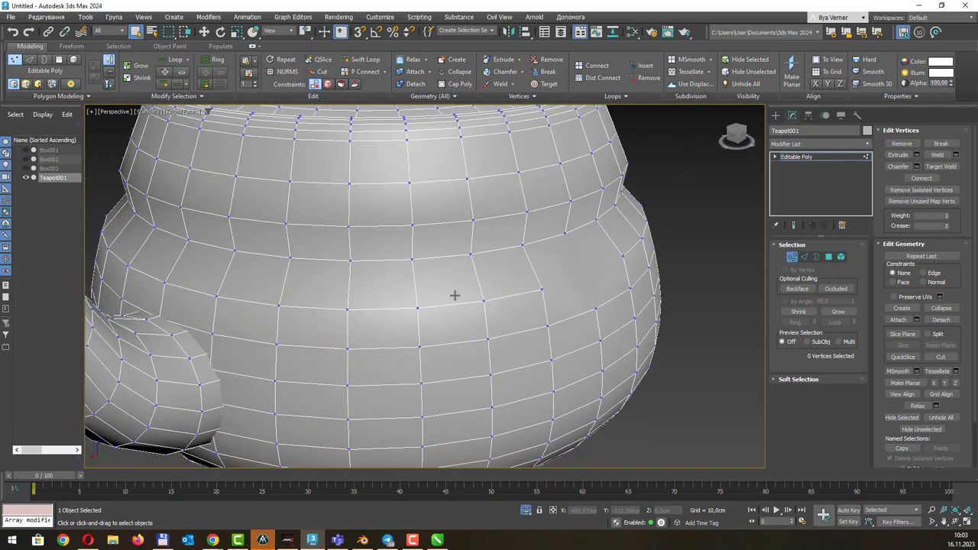
left_click(419, 308)
scroll(937, 334, "down", 1)
scroll(944, 325, "down", 1)
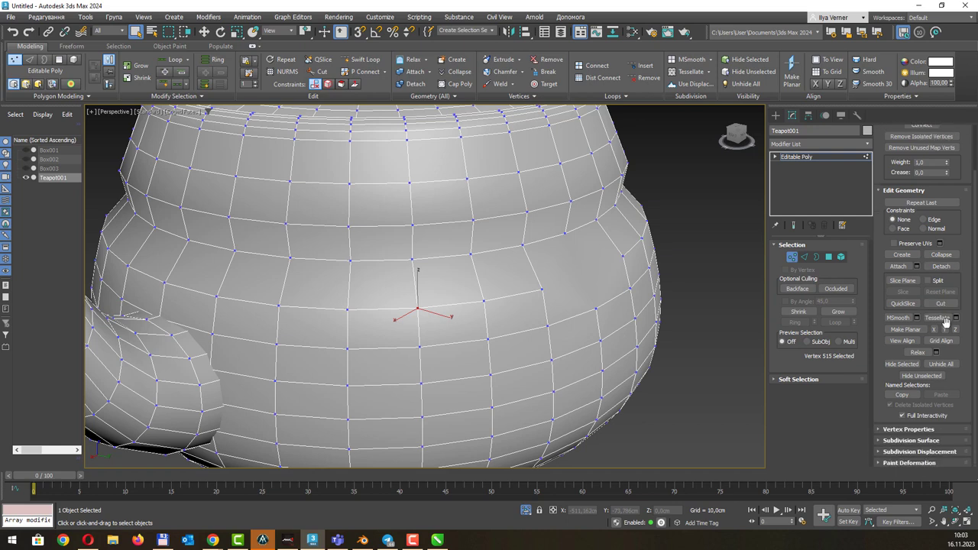
scroll(946, 322, "up", 2)
scroll(947, 325, "up", 1)
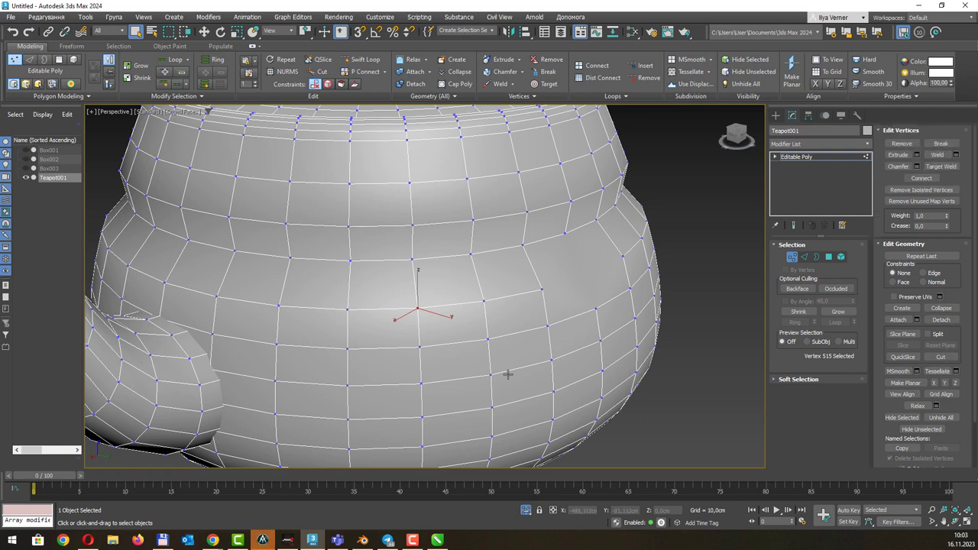
left_click(410, 184)
key("Delete")
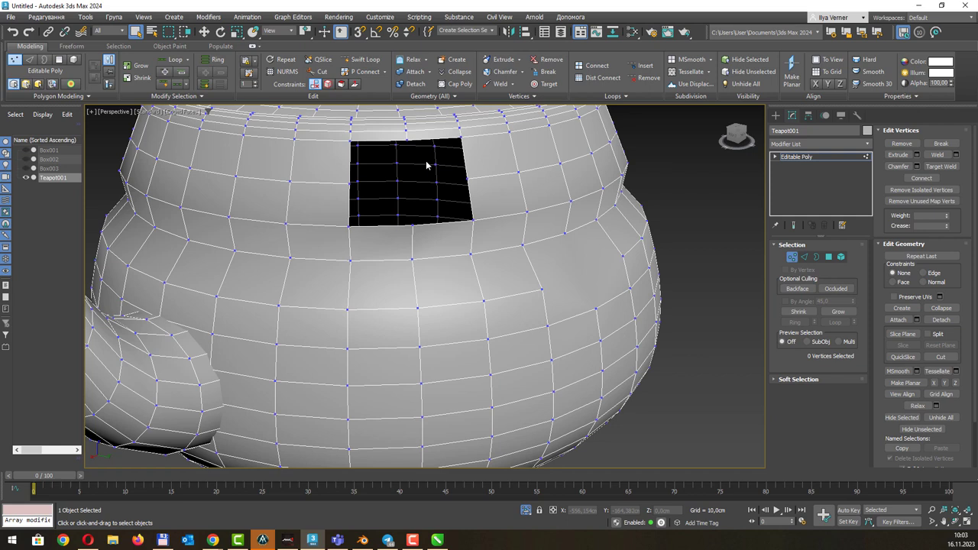
Break the body vertex below the square hole and pull one piece aside
left_click(418, 309)
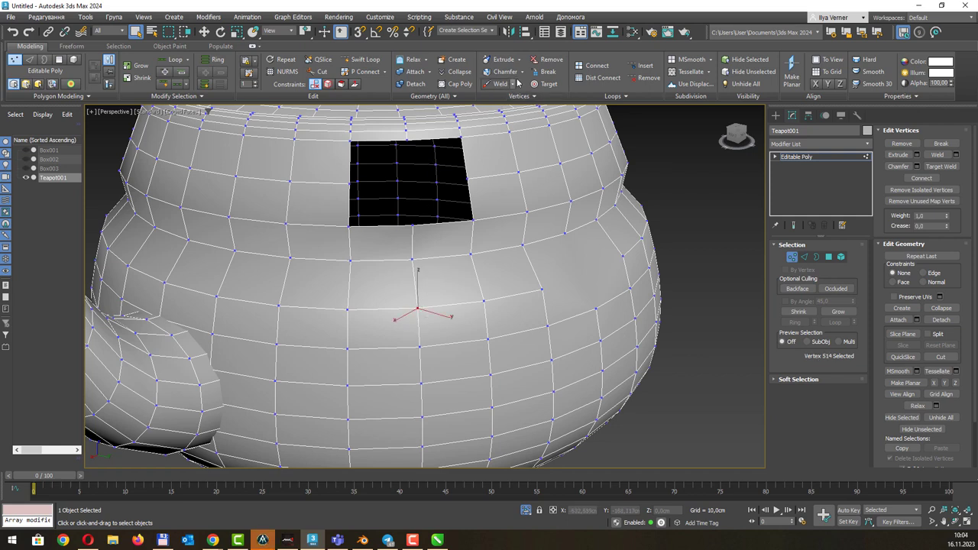
left_click(941, 144)
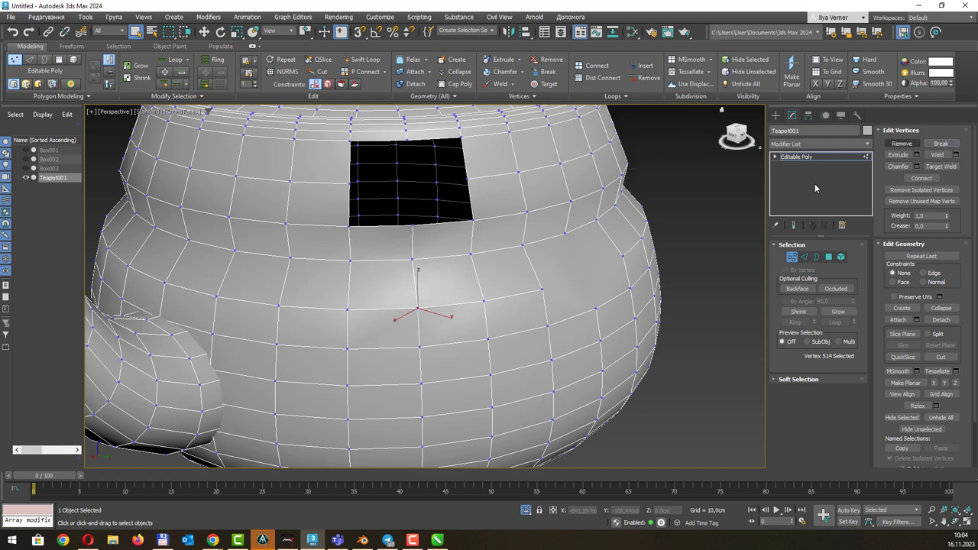
left_click(417, 309)
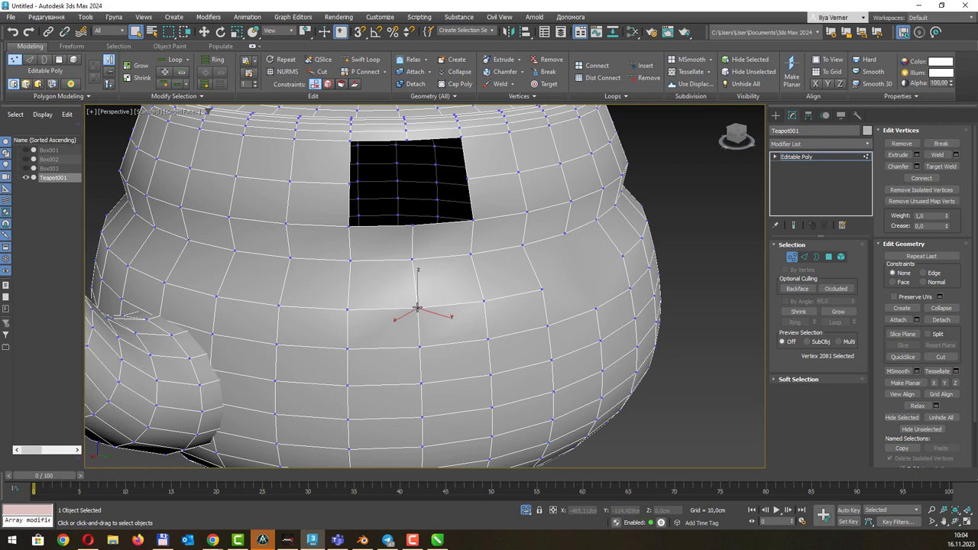
key("w")
mouse_move(418, 307)
left_mouse_down()
mouse_move(431, 316)
mouse_move(415, 313)
mouse_move(424, 308)
left_mouse_up()
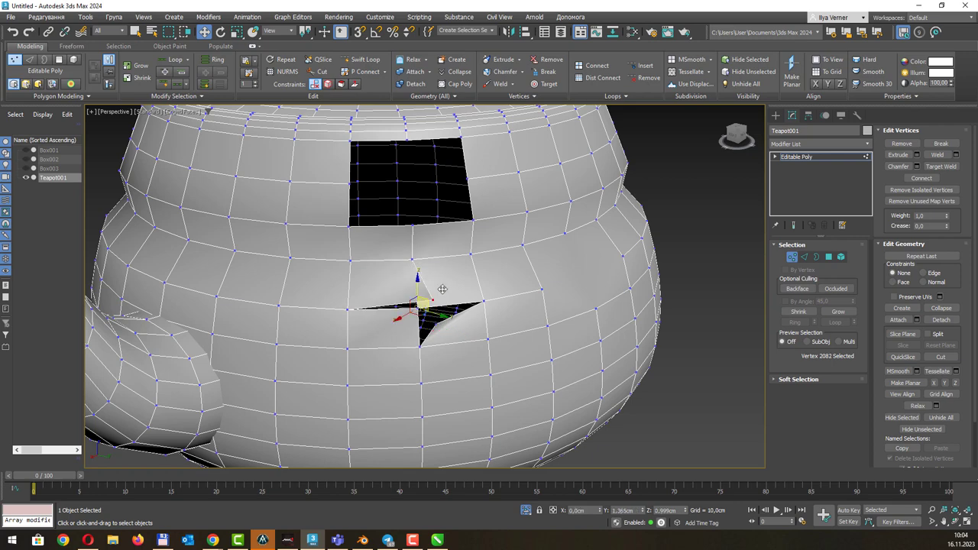
Drag another split vertex to widen the star tear, then select two vertices at it
left_click(420, 304)
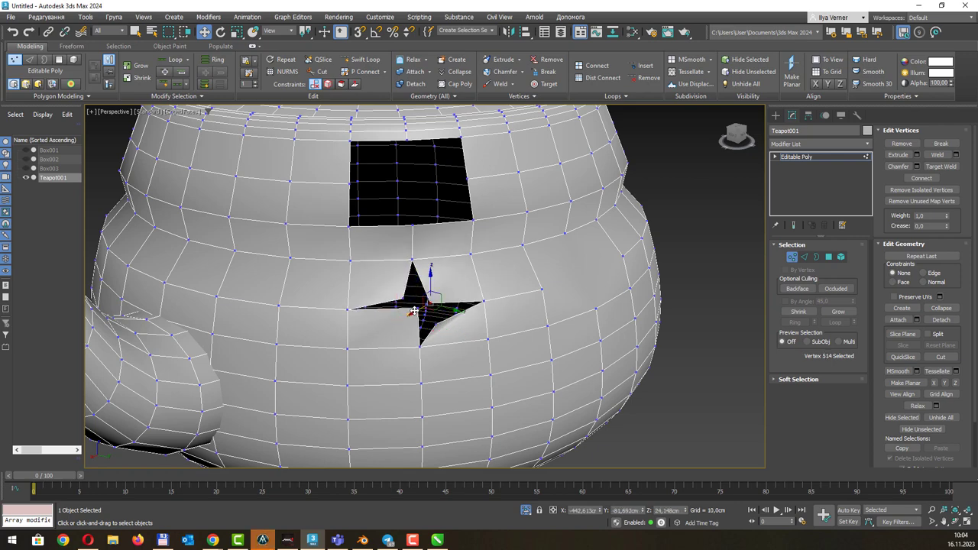
left_click(425, 300)
left_click_drag(425, 300, 413, 309)
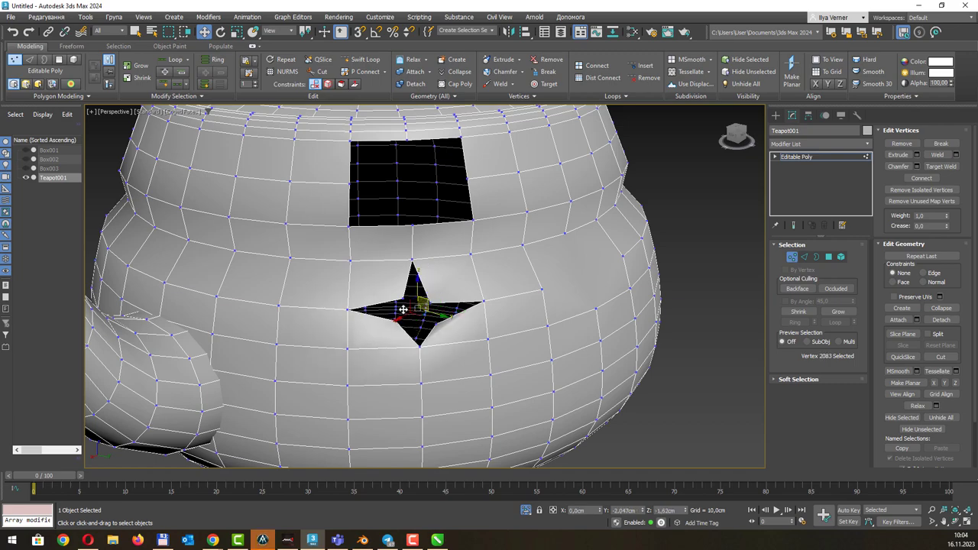
mouse_move(413, 309)
middle_mouse_down("alt")
mouse_move(455, 295)
mouse_move(438, 292)
middle_mouse_up("alt")
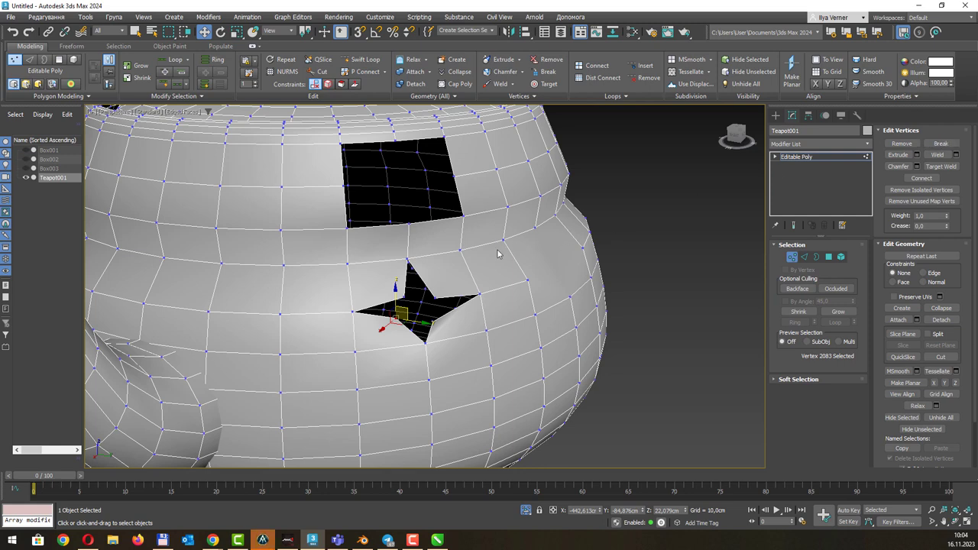
key("q")
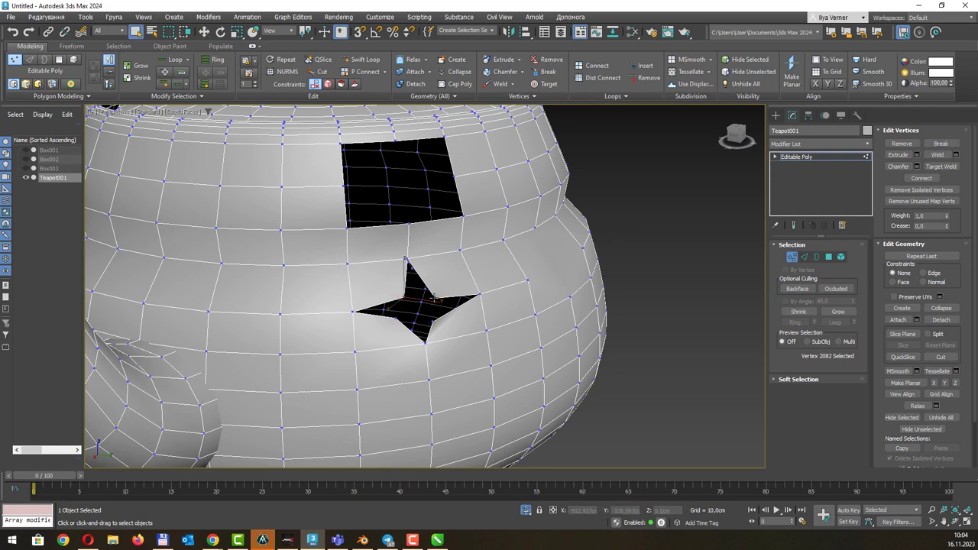
left_click_drag(439, 288, 455, 296)
middle_click_drag(455, 296, 430, 301, "alt")
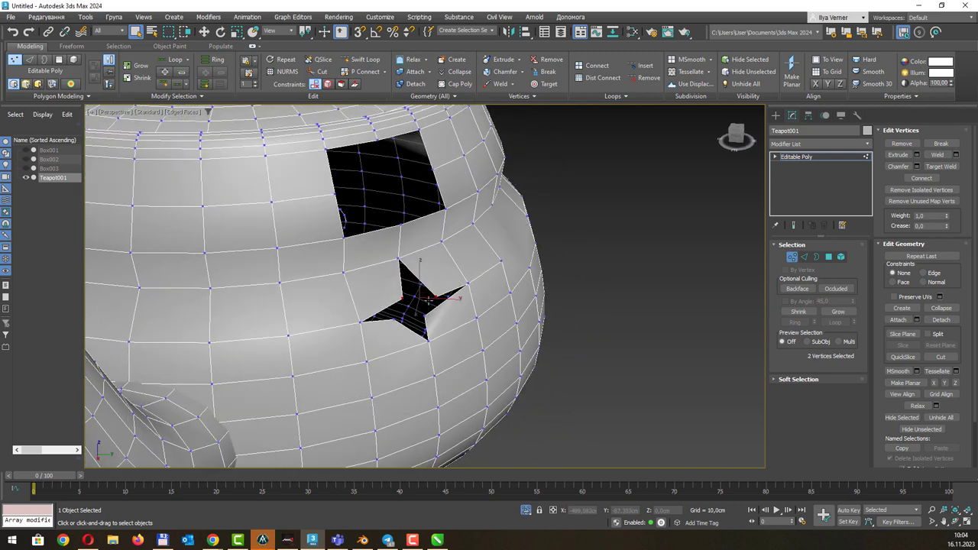
Weld the two tear vertices by raising Weld Threshold until After reads 2082, then select the merged vertex
left_click(956, 156)
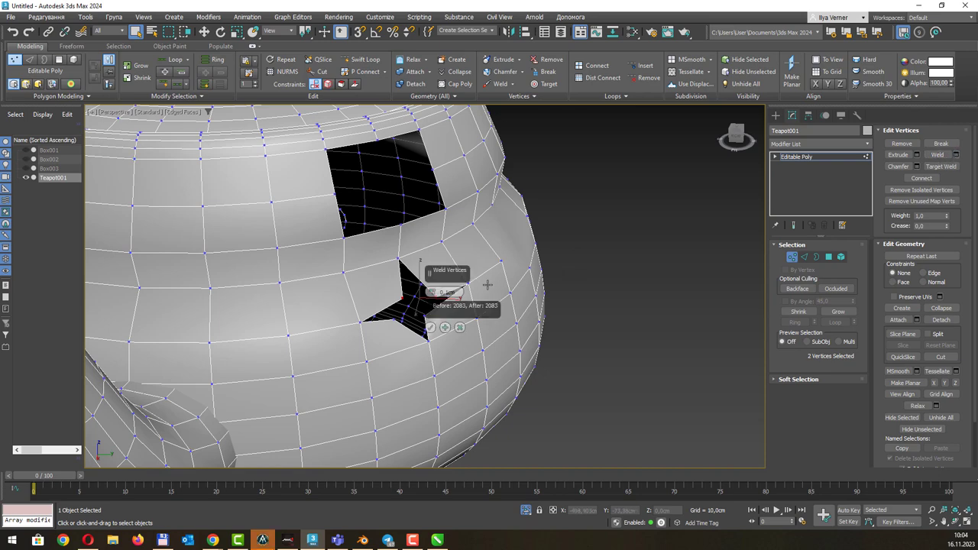
scroll(431, 277, "up", 3)
middle_click_drag(432, 277, 368, 296, "alt")
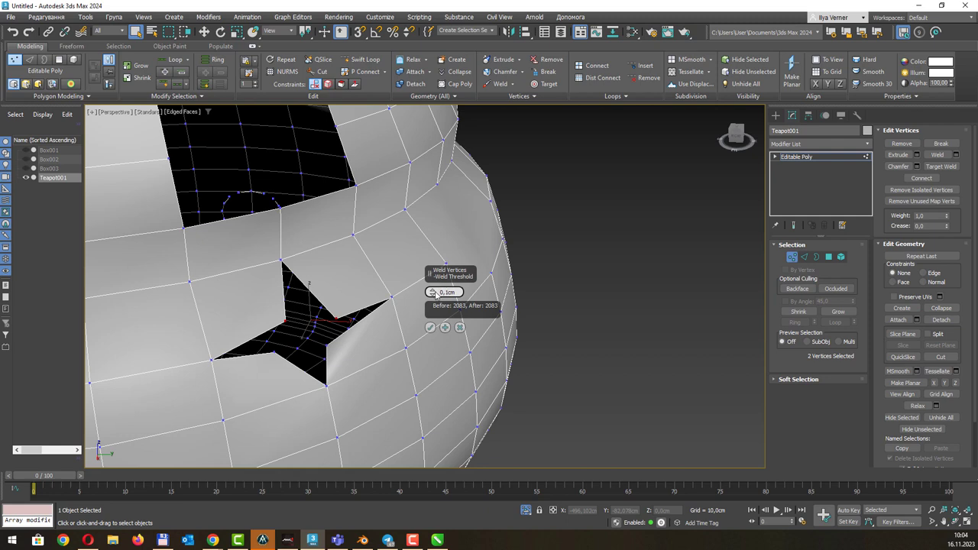
left_click_drag(434, 293, 439, 273)
left_click_drag(439, 276, 447, 289)
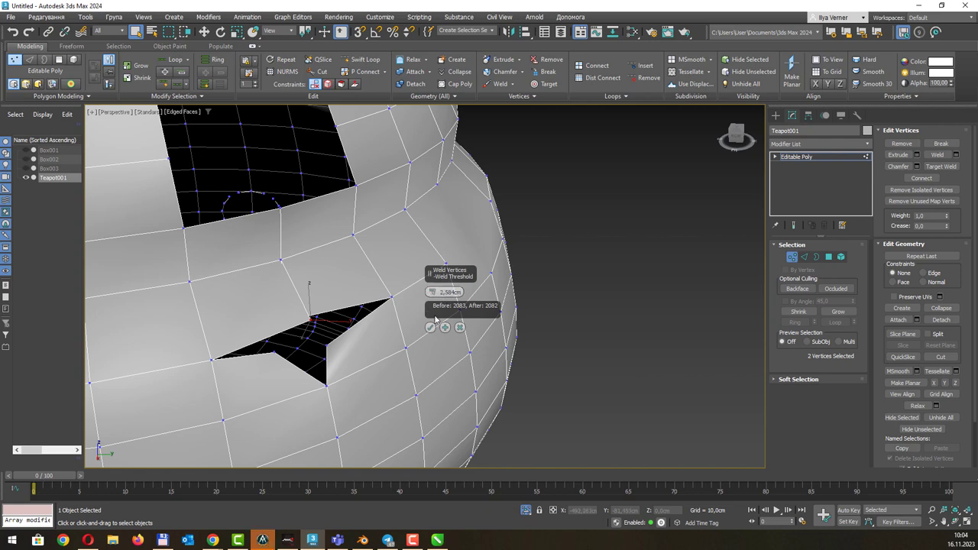
left_click(430, 327)
middle_click_drag(367, 284, 324, 324, "alt")
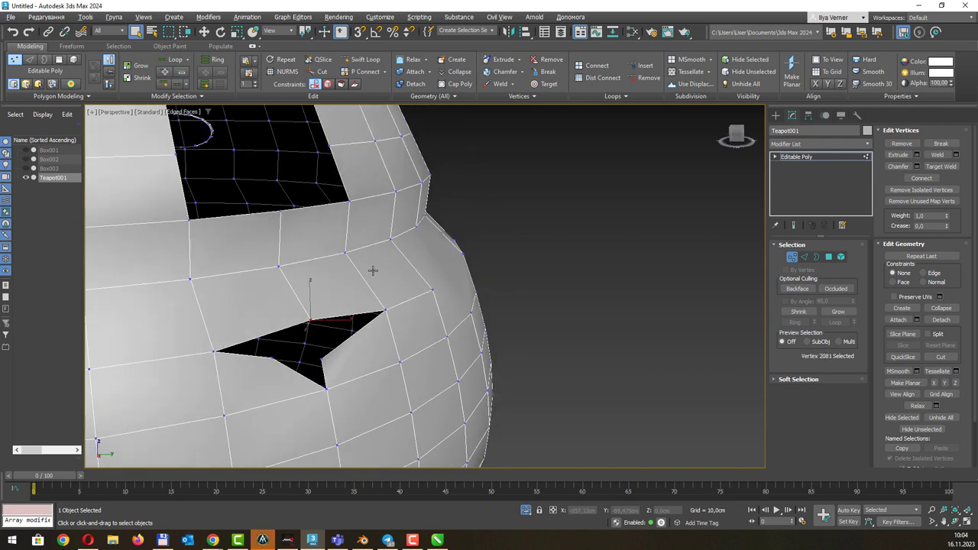
left_click(324, 330)
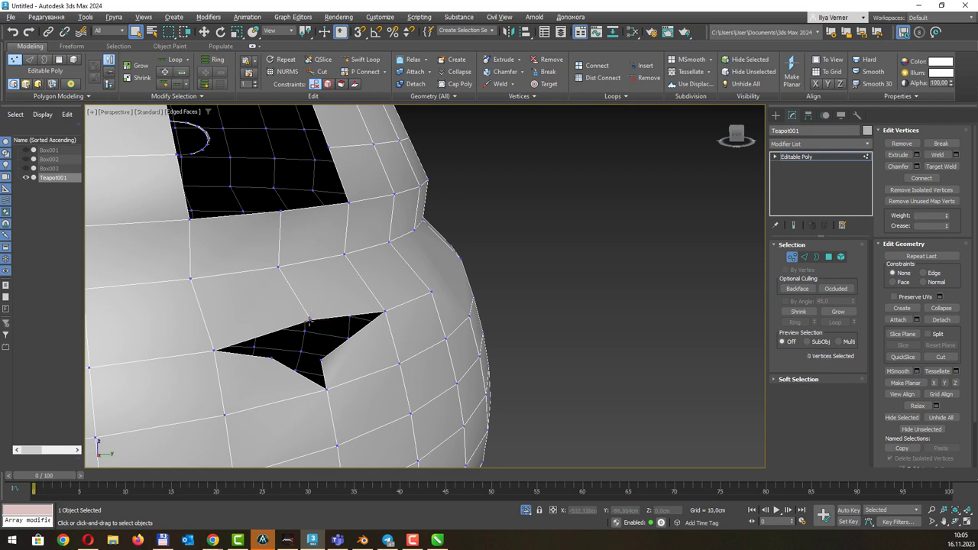
left_click(309, 320)
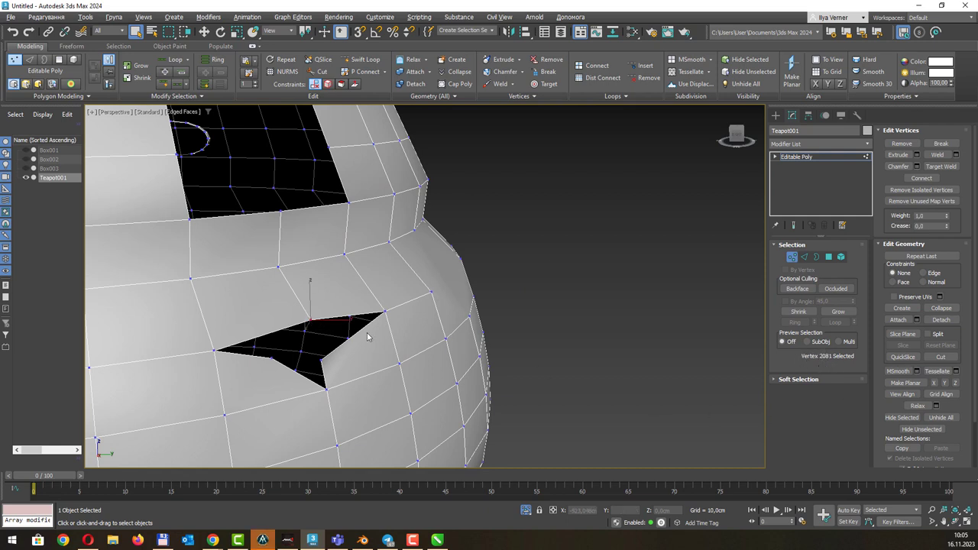
Raise the merged vertex, then Target Weld the notch vertex onto its neighbour
key("w")
left_click_drag(318, 305, 320, 277)
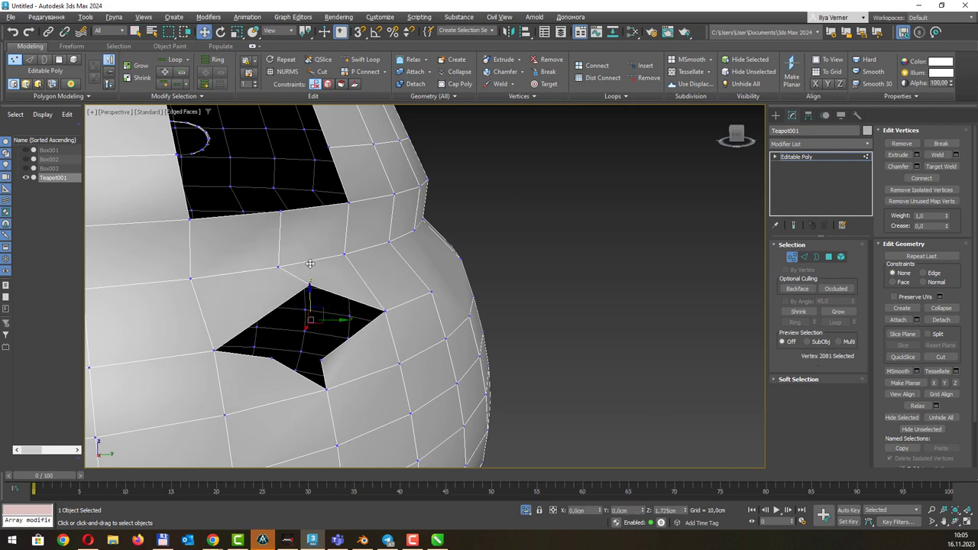
left_click(544, 84)
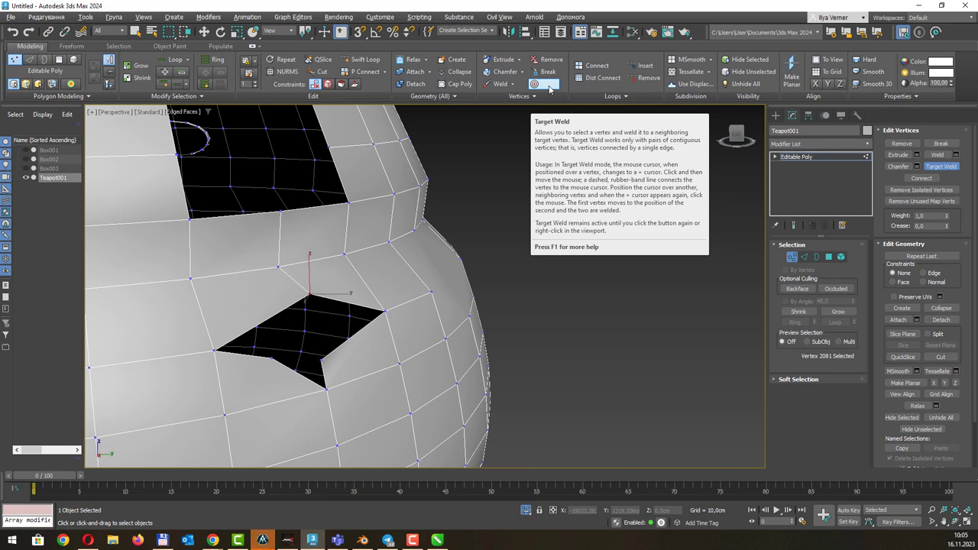
left_click(945, 171)
mouse_move(389, 291)
middle_mouse_down("alt")
mouse_move(400, 281)
mouse_move(413, 290)
middle_mouse_up("alt")
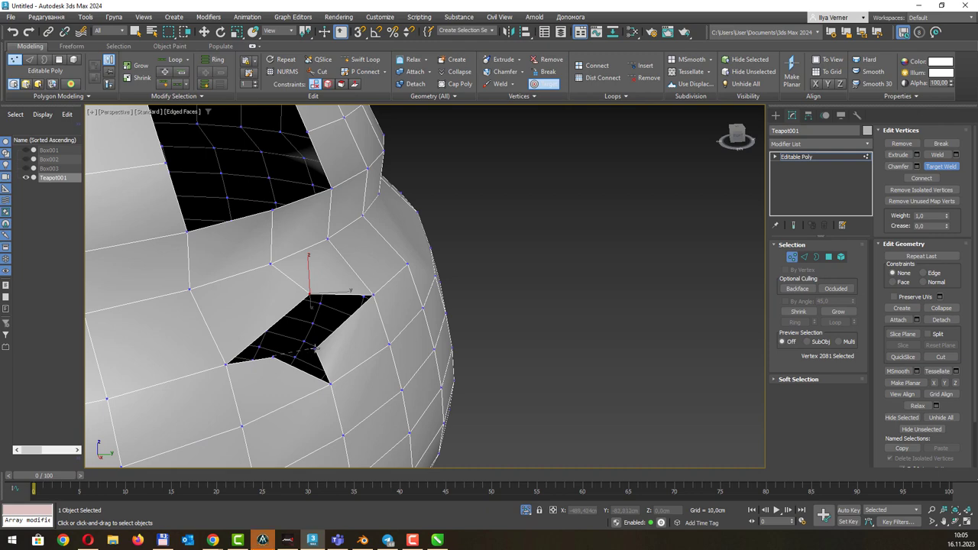
left_click(316, 347)
mouse_move(384, 334)
middle_mouse_down("alt")
mouse_move(414, 303)
mouse_move(360, 321)
middle_mouse_up("alt")
Move the hole's lower vertex up-left, squeezing the opening into a narrow diamond
key("w")
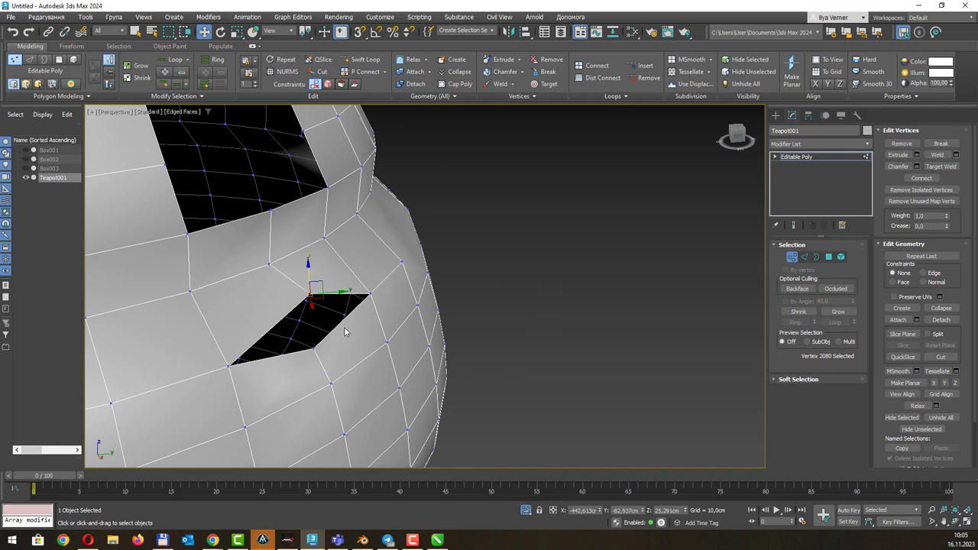
left_click(316, 353)
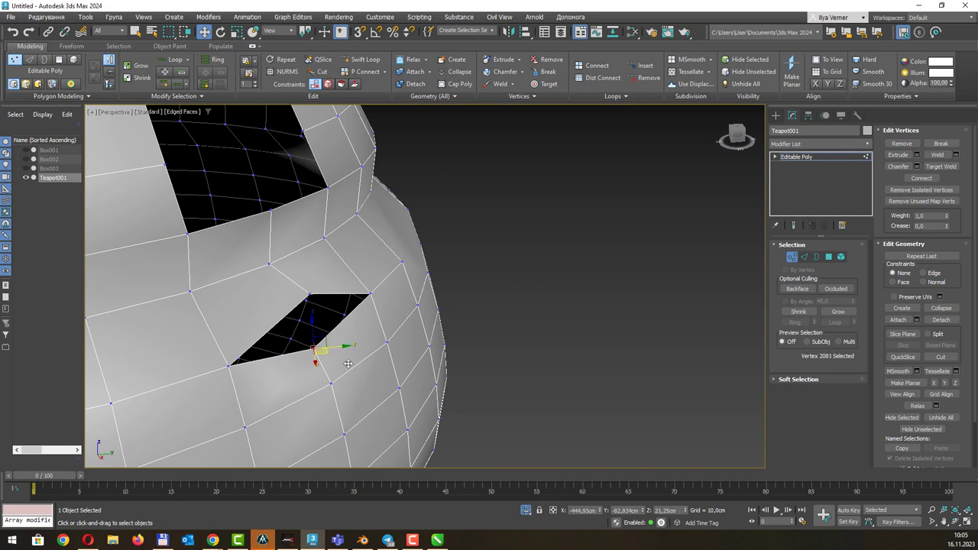
mouse_move(318, 354)
left_mouse_down()
mouse_move(342, 330)
mouse_move(350, 338)
left_mouse_up()
middle_click_drag(350, 337, 364, 345, "alt")
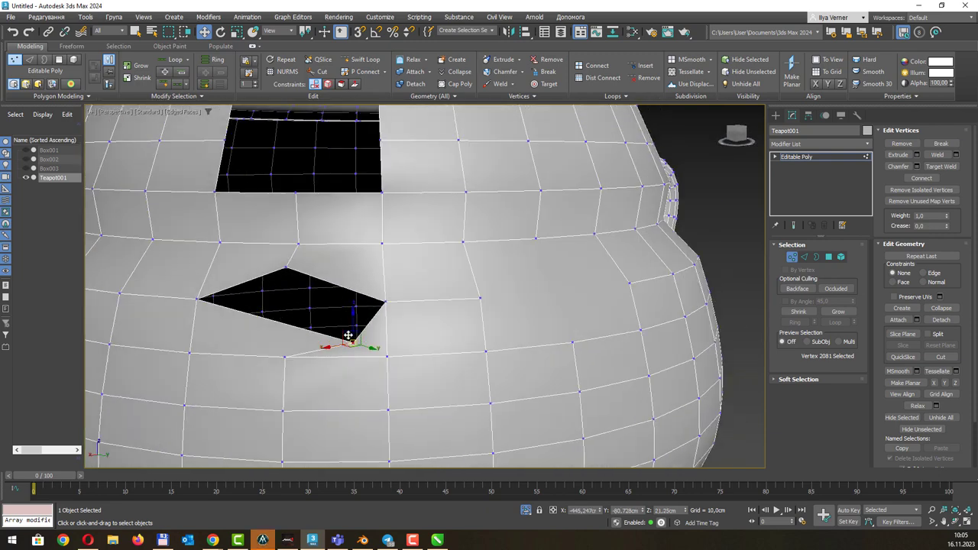
left_click_drag(352, 338, 296, 286)
mouse_move(296, 286)
middle_mouse_down("alt")
mouse_move(350, 308)
mouse_move(330, 290)
mouse_move(374, 255)
middle_mouse_up("alt")
middle_click_drag(428, 261, 436, 262)
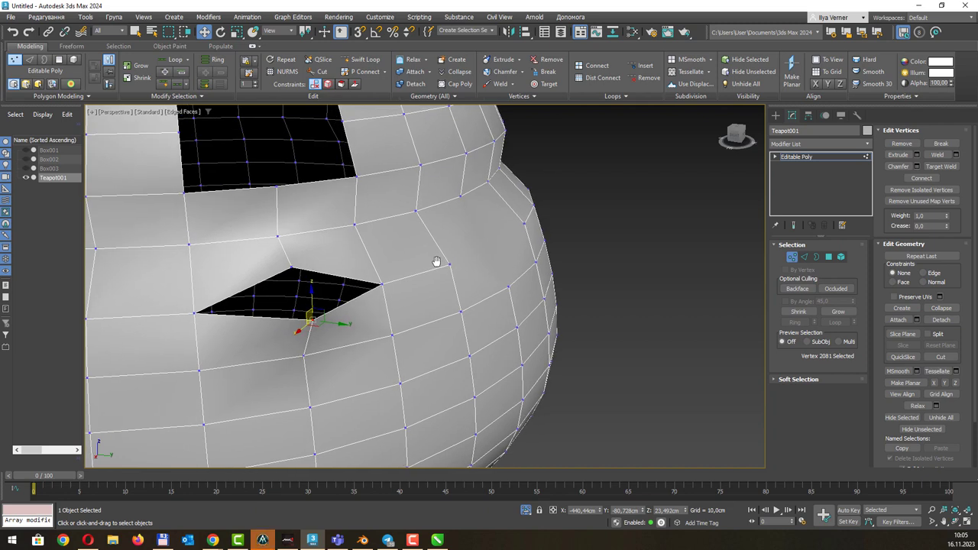
scroll(436, 261, "down", 1)
scroll(419, 253, "down", 1)
Add Swift Loop edges: a vertical loop, a horizontal loop, and another vertical loop left of the hole
scroll(423, 252, "down", 1)
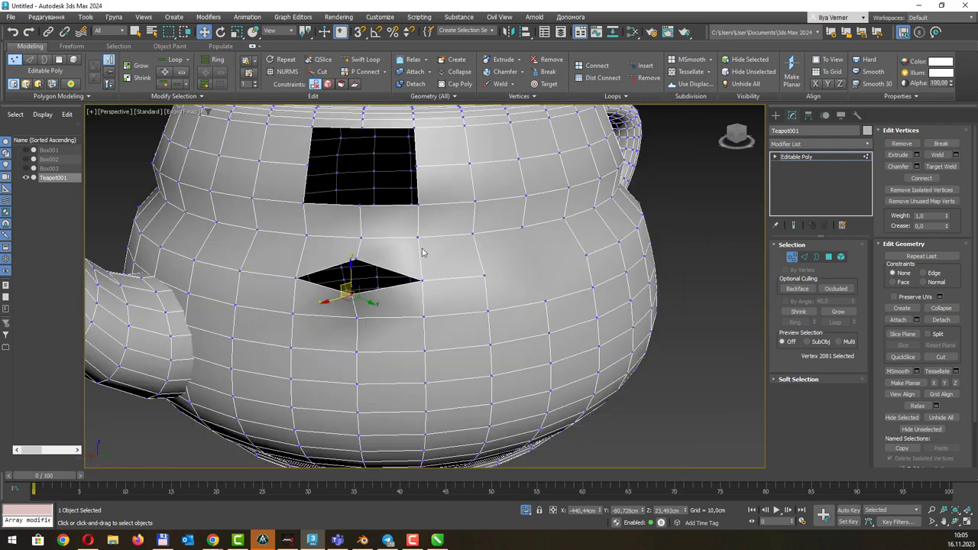
mouse_move(406, 220)
middle_mouse_down()
mouse_move(469, 244)
mouse_move(430, 246)
mouse_move(439, 237)
middle_mouse_up()
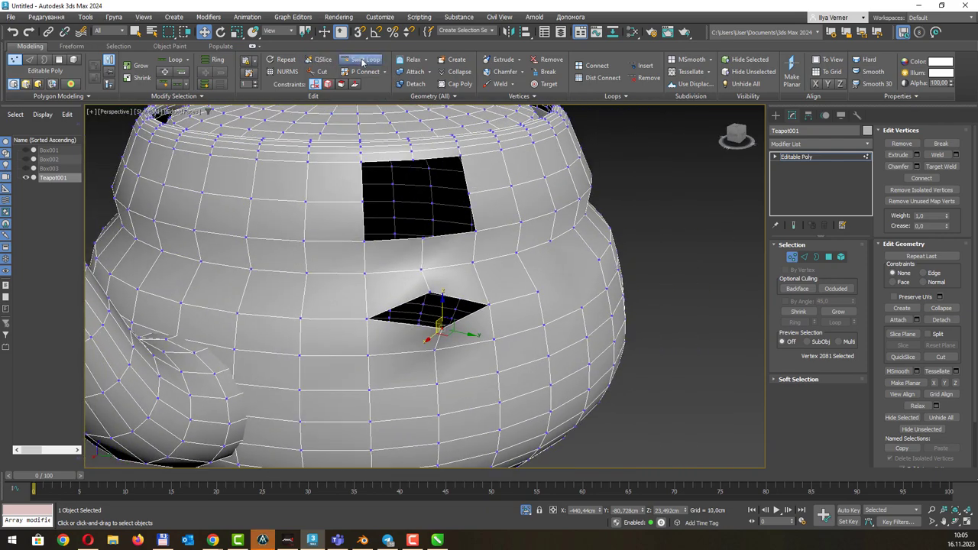
left_click(363, 61)
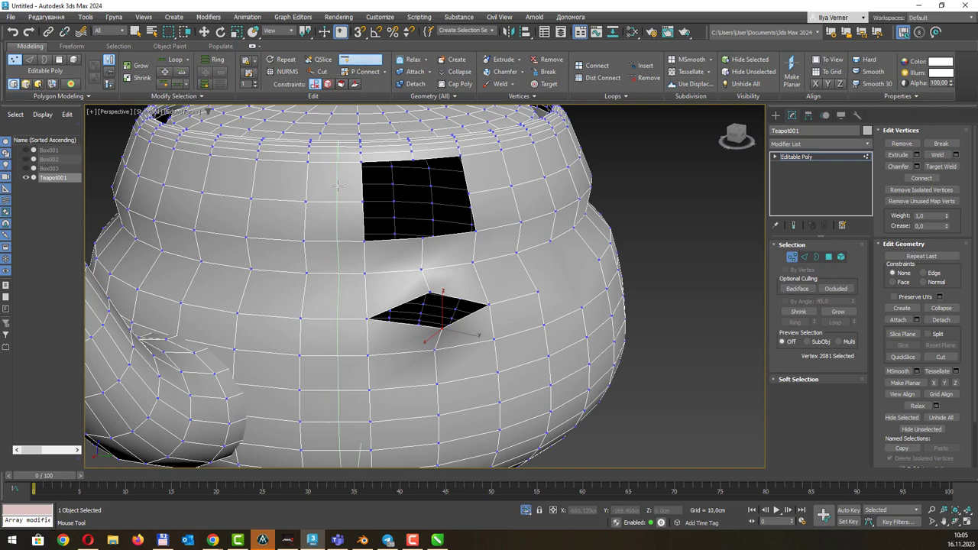
left_click(337, 229)
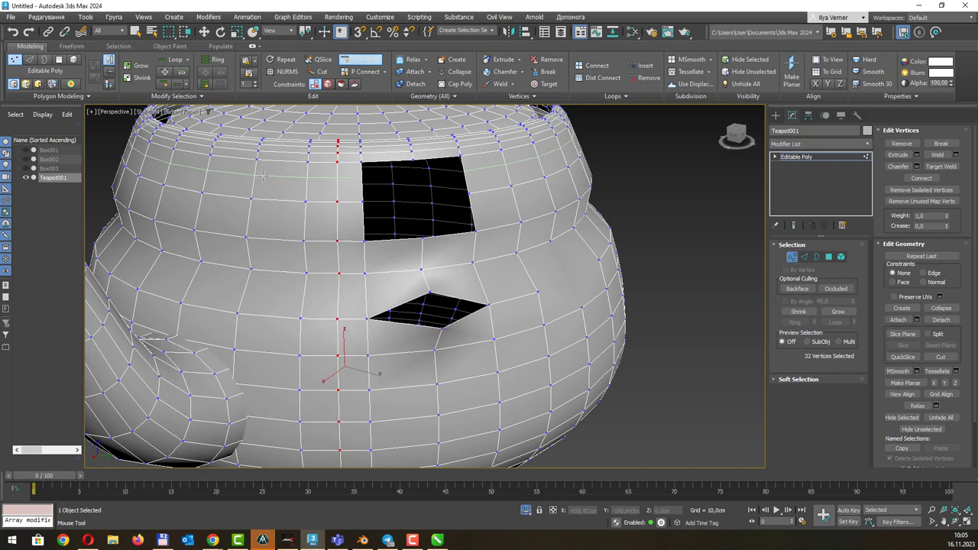
left_click(274, 220)
left_click(278, 214)
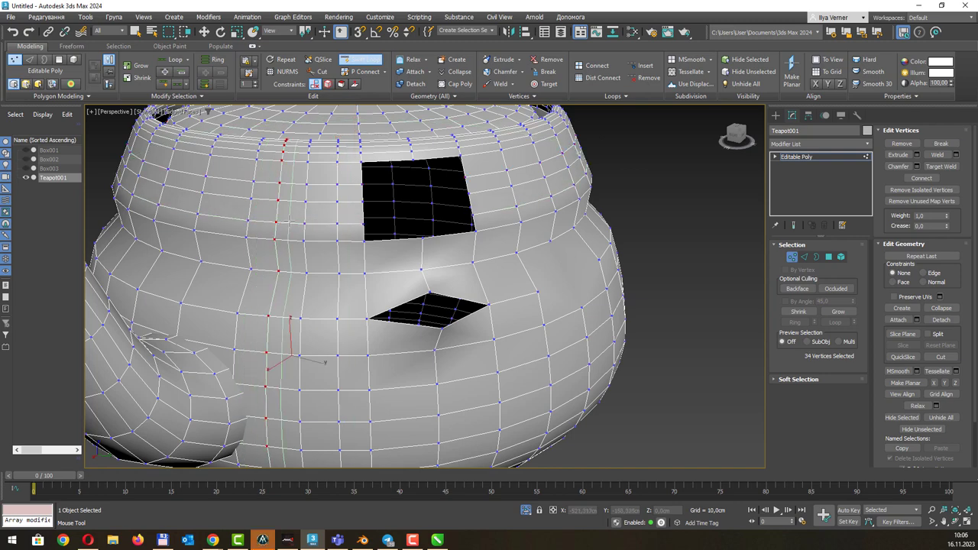
key("w")
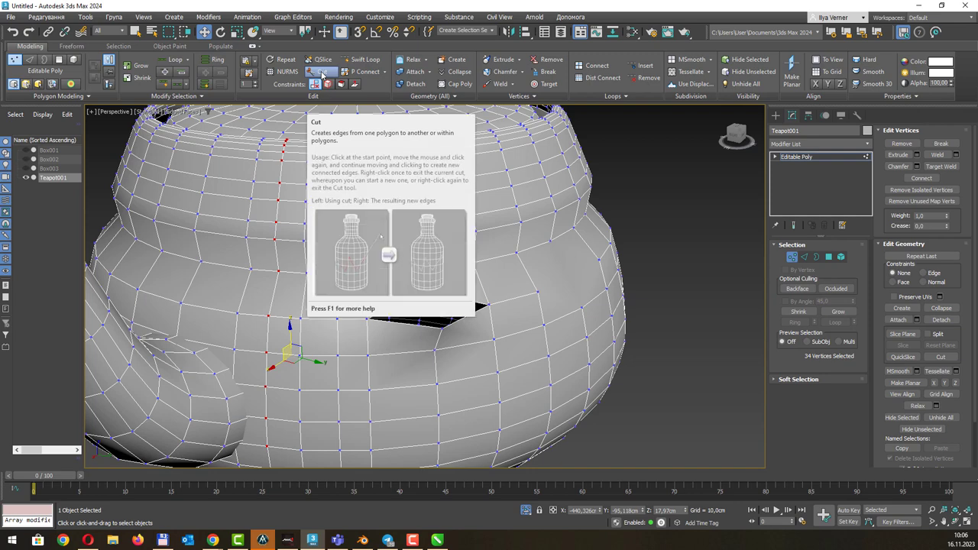
right_click(677, 177)
mouse_move(697, 148)
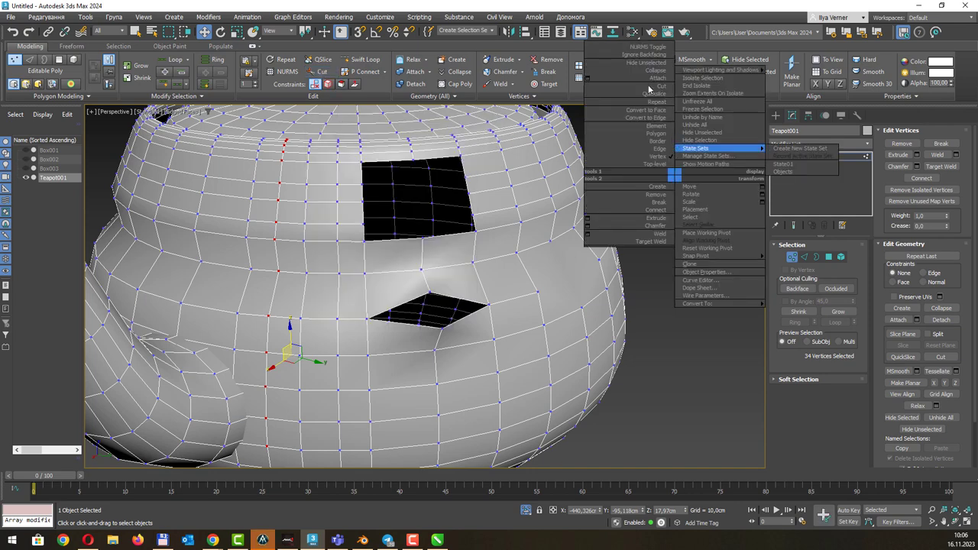
left_click(649, 90)
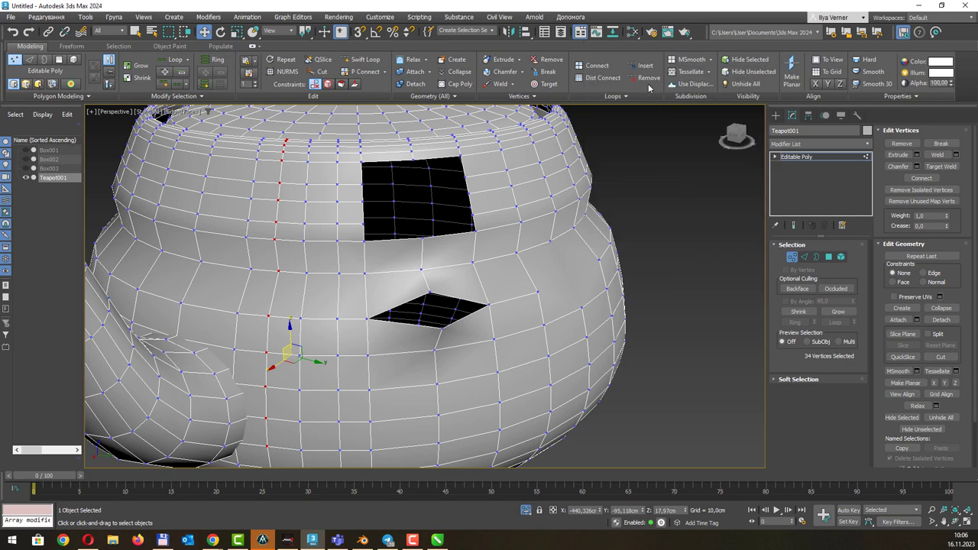
Cut a seven-point trapezoid outline of edges into the body beneath the diamond tear
left_click(321, 72)
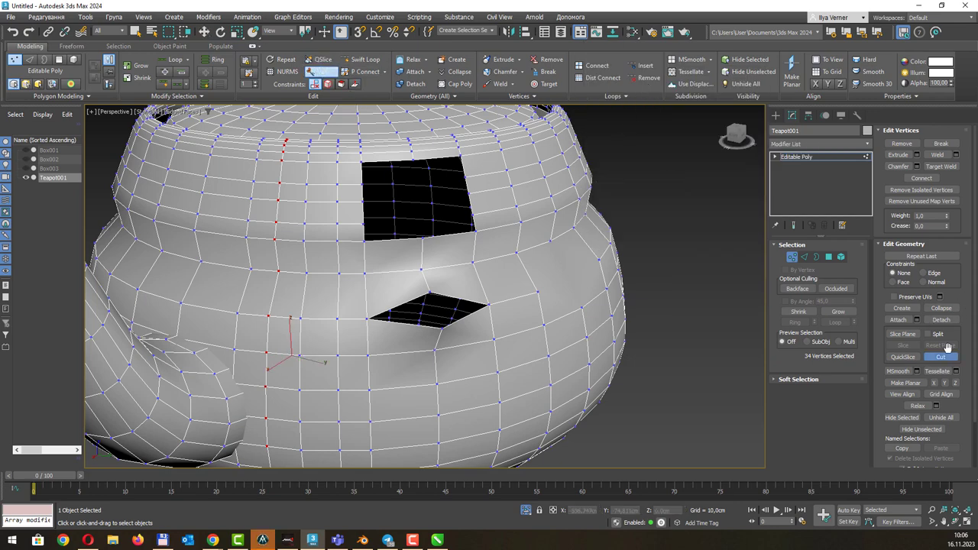
left_click(369, 387)
left_click(435, 350)
left_click(453, 368)
left_click(488, 364)
left_click(468, 354)
left_click(456, 366)
left_click(483, 364)
key("w")
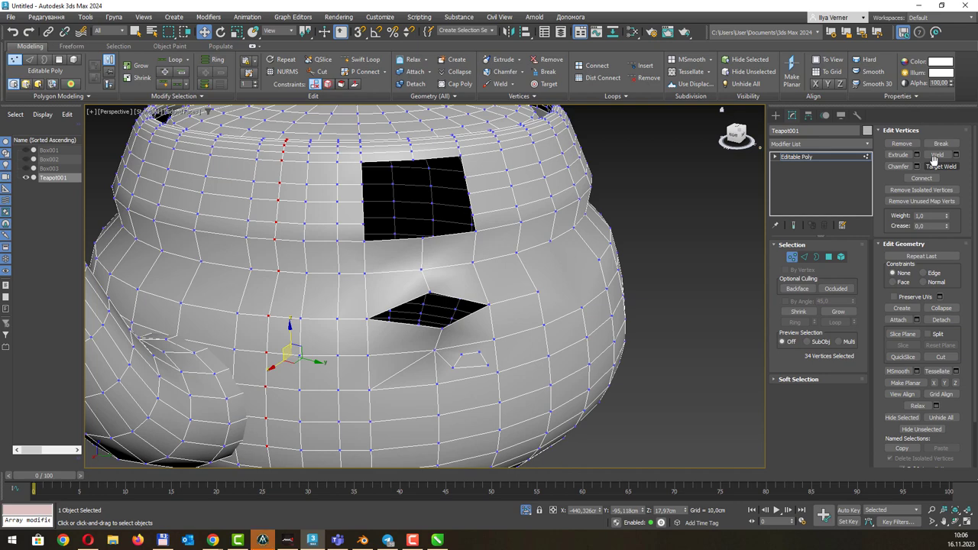
middle_click_drag(685, 223, 508, 237, "alt")
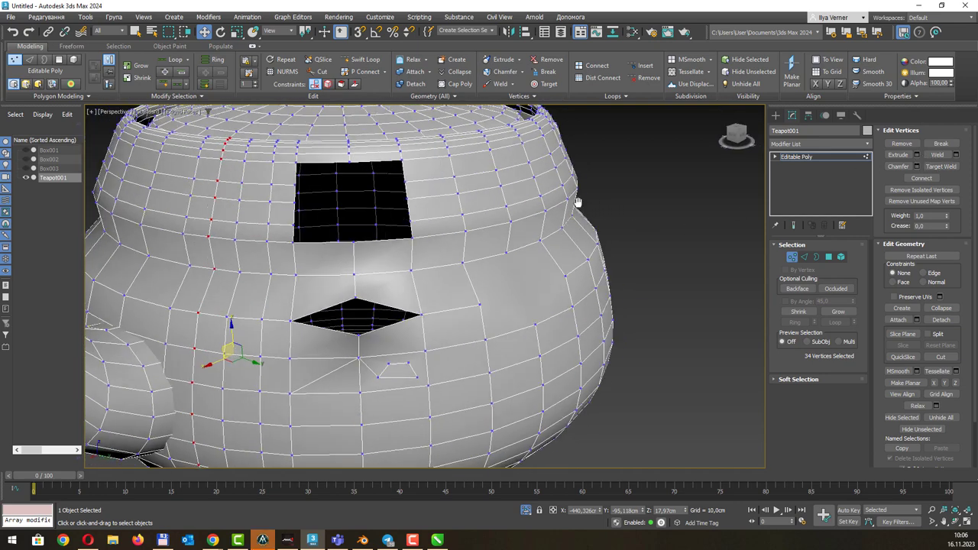
Select two upper-body vertices and Connect them with a new edge
left_click(460, 266)
key("q")
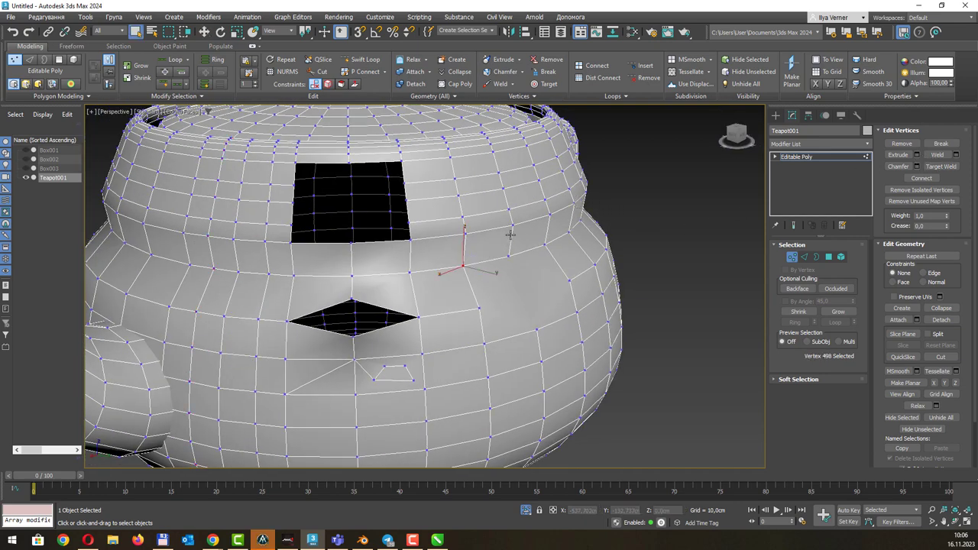
left_click(512, 226, "ctrl")
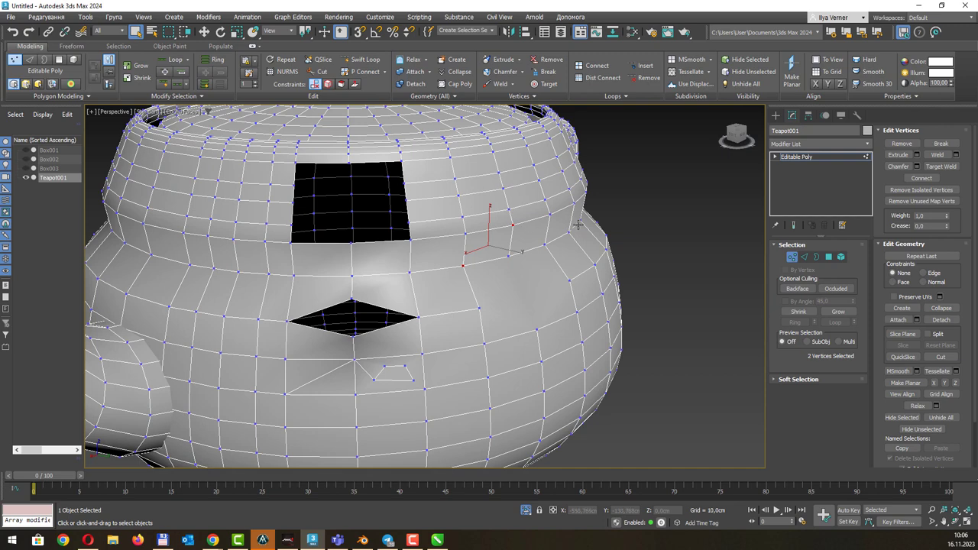
left_click(920, 179)
Select two lower-body vertices near the handle, ready for extruding
left_click(512, 227)
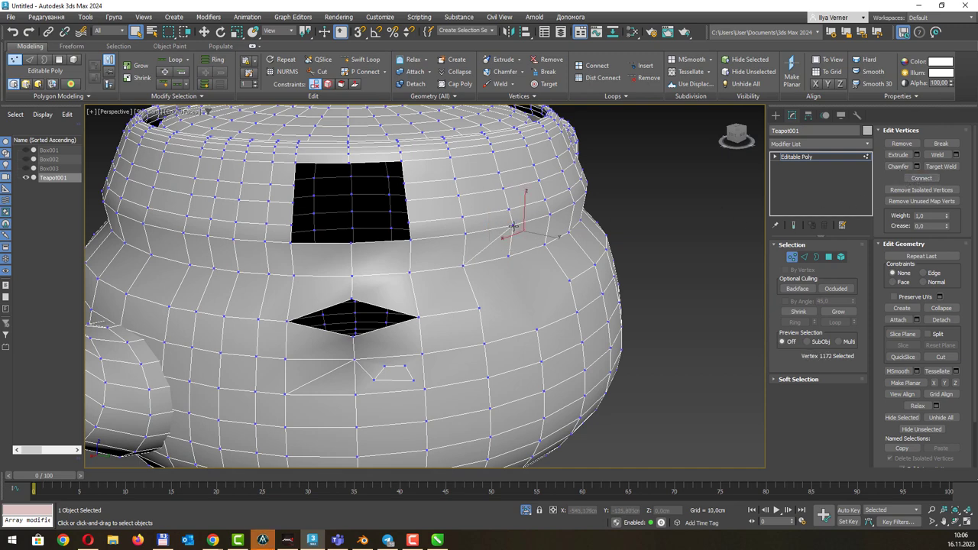
left_click(545, 244, "ctrl")
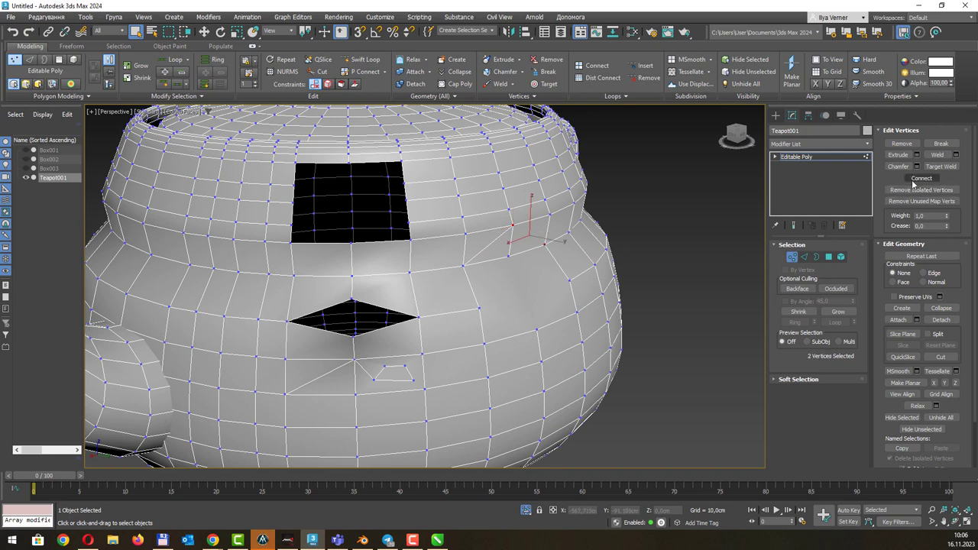
middle_click_drag(611, 230, 601, 227, "alt")
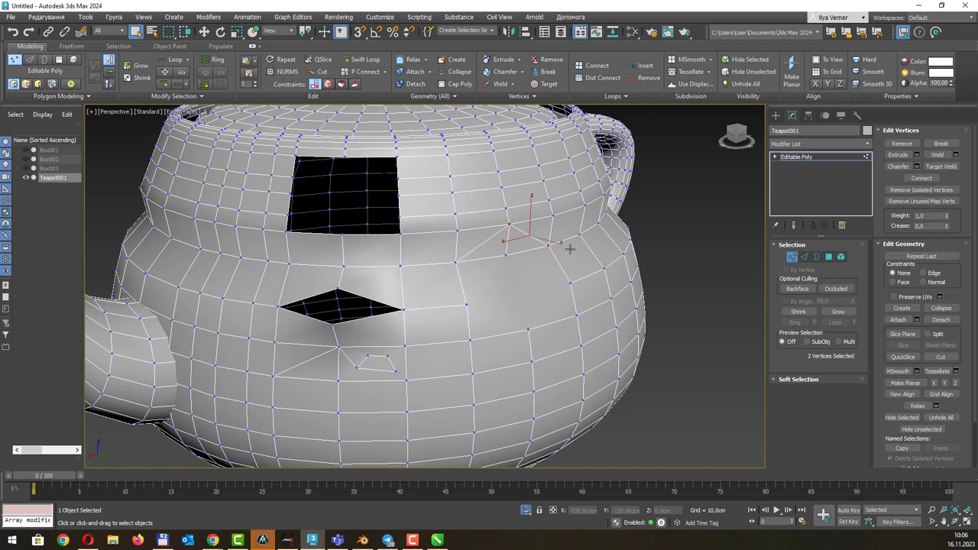
middle_click_drag(579, 241, 529, 221)
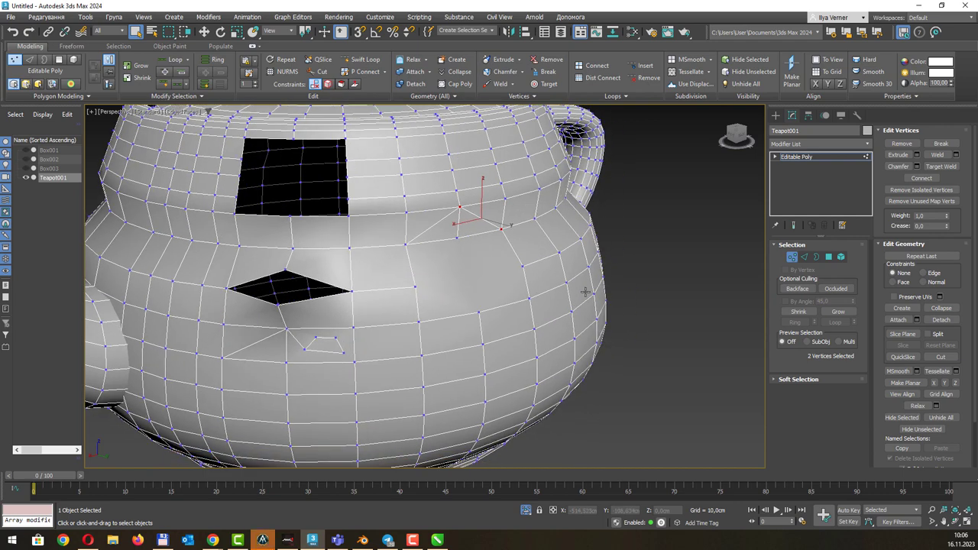
left_click(569, 310)
mouse_move(571, 310)
middle_mouse_down("alt")
mouse_move(556, 283)
mouse_move(524, 288)
mouse_move(413, 344)
middle_mouse_up("alt")
left_click(378, 349, "ctrl")
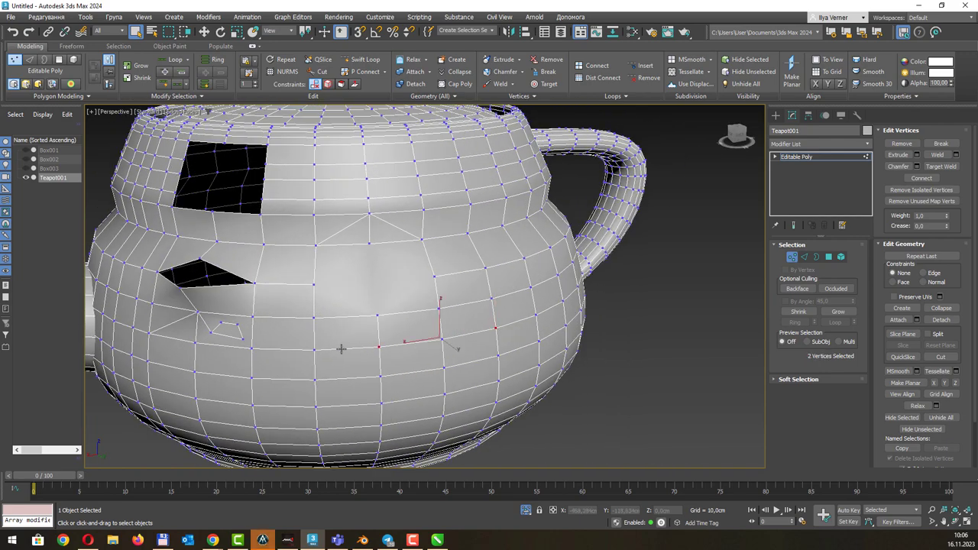
scroll(416, 317, "up", 2)
scroll(426, 313, "up", 2)
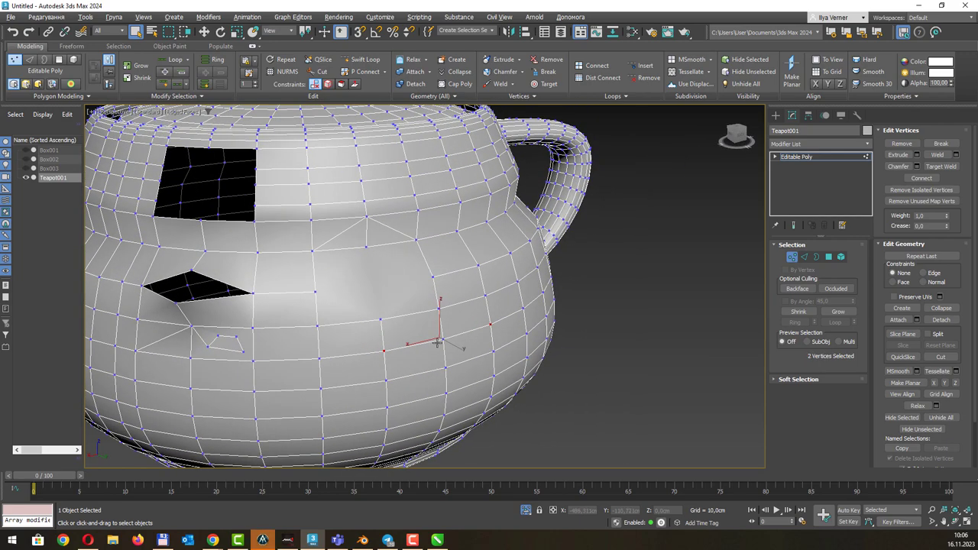
scroll(436, 343, "up", 2)
scroll(466, 325, "up", 1)
middle_click_drag(481, 311, 489, 304)
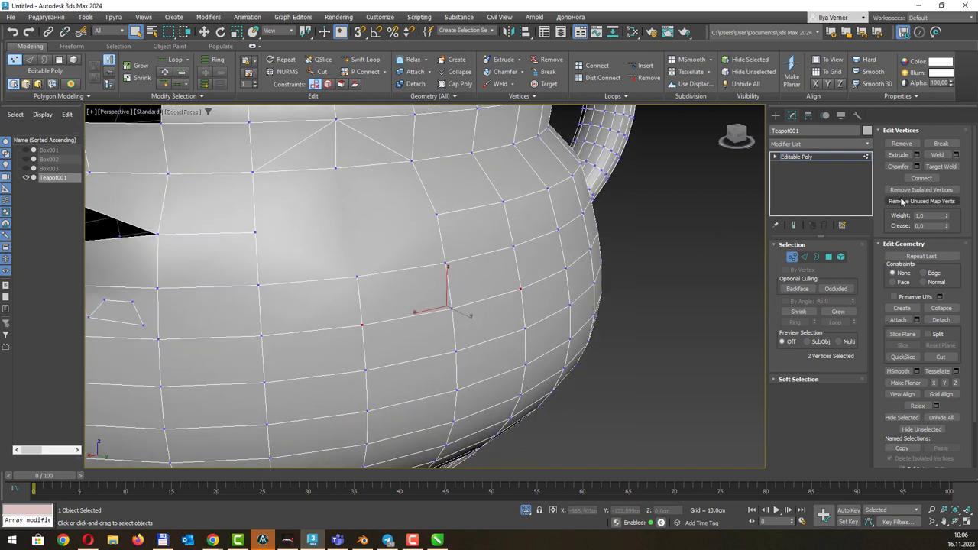
Extrude the two selected vertices into spikes about 12.9 cm high with a 2.5 cm base
left_click(919, 155)
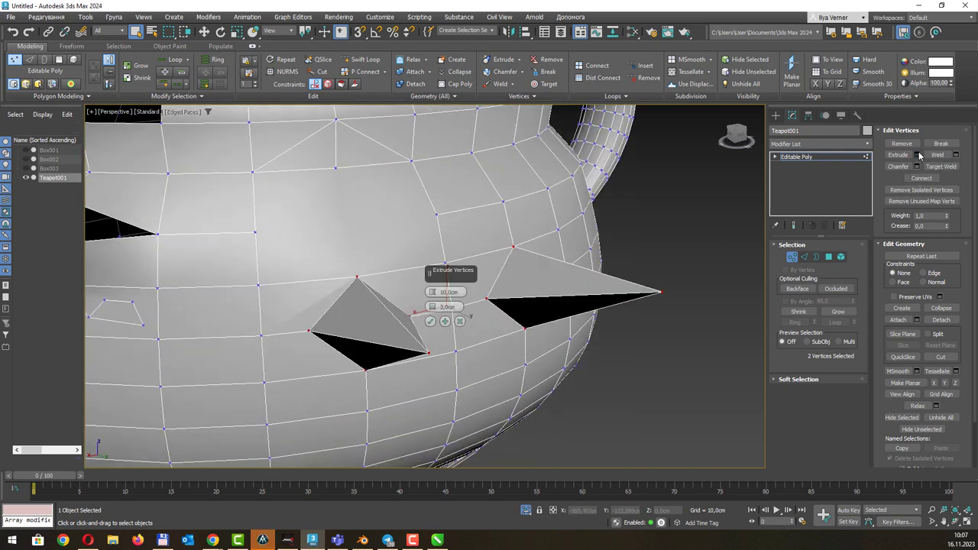
middle_click_drag(580, 199, 590, 189, "alt")
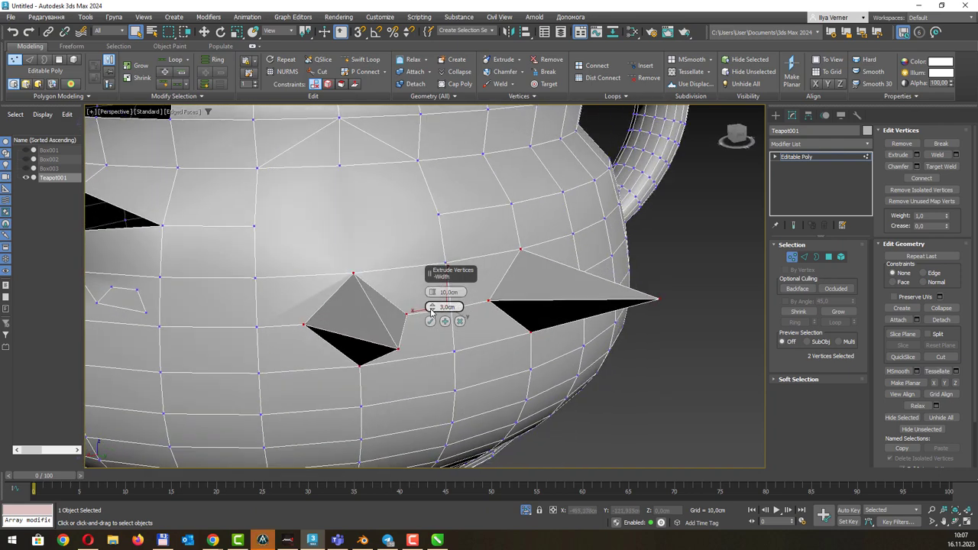
right_click(431, 309)
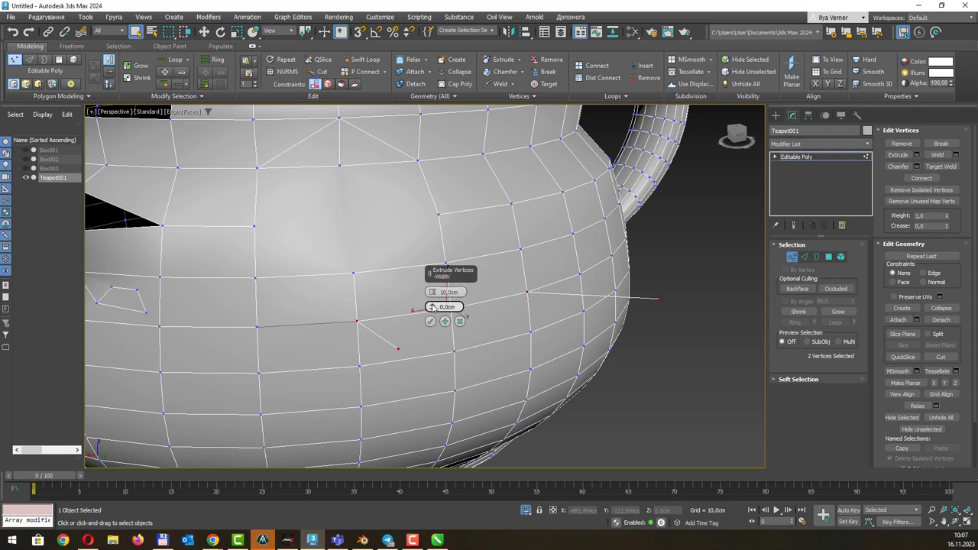
mouse_move(434, 306)
left_mouse_down()
mouse_move(439, 252)
mouse_move(480, 241)
left_mouse_up()
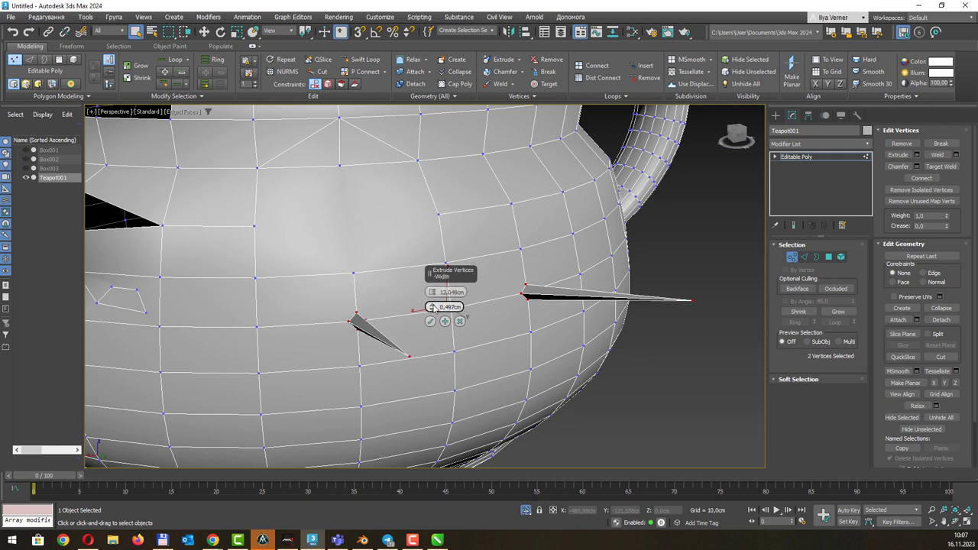
left_click_drag(433, 306, 420, 309)
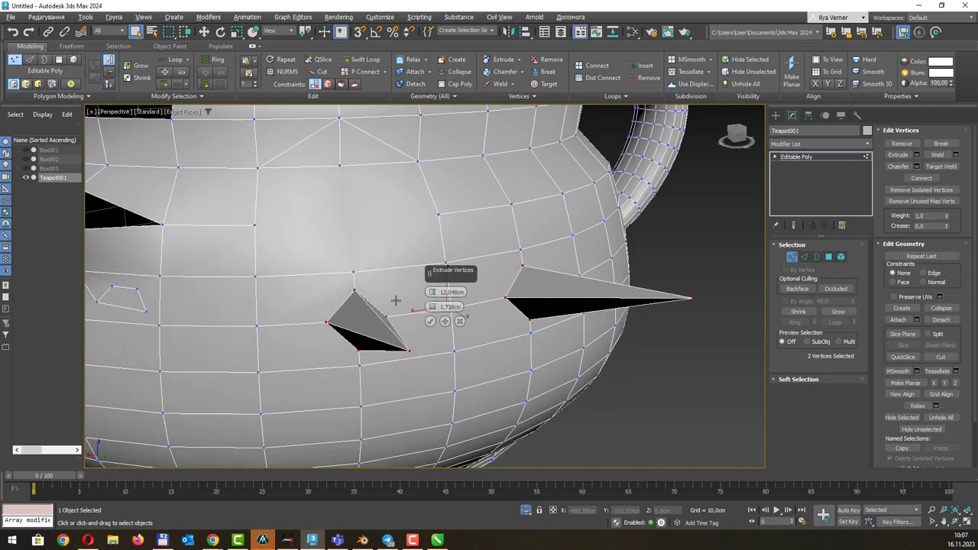
middle_click_drag(396, 300, 419, 306, "alt")
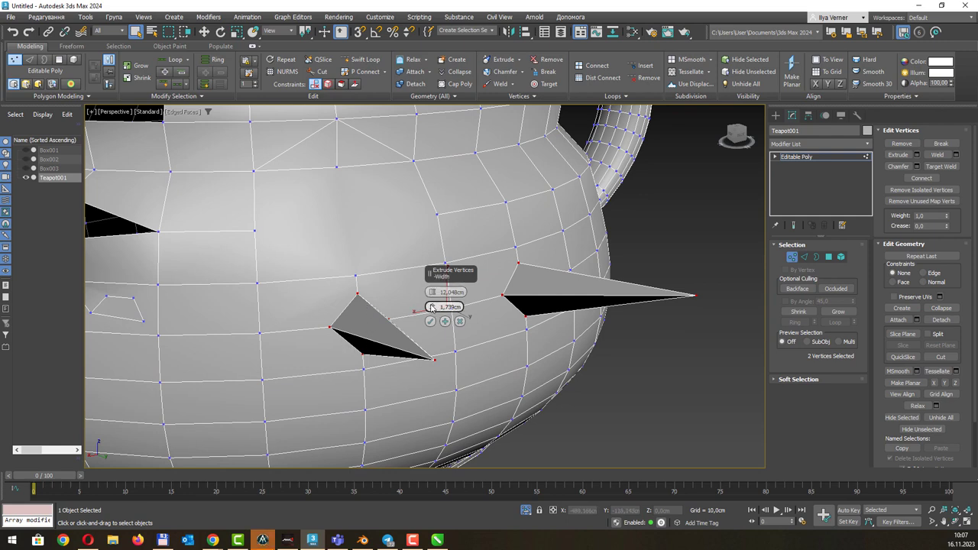
mouse_move(433, 307)
left_mouse_down()
mouse_move(436, 289)
mouse_move(434, 307)
left_mouse_up()
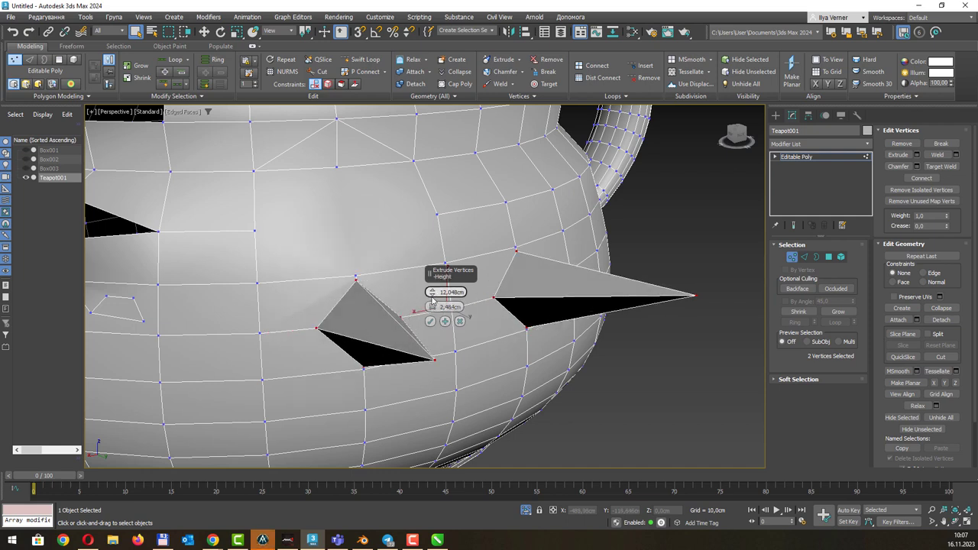
mouse_move(432, 292)
left_mouse_down()
mouse_move(444, 378)
mouse_move(451, 292)
left_mouse_up()
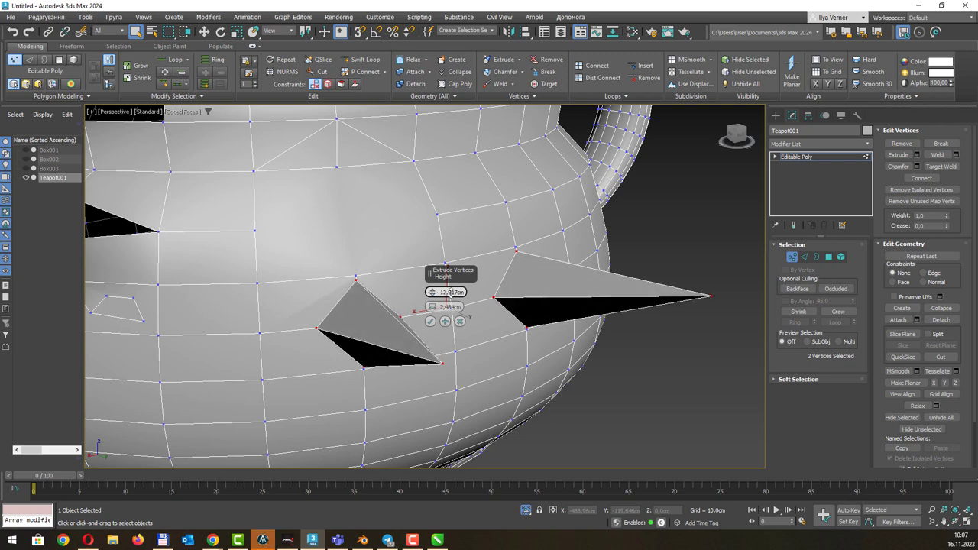
middle_click_drag(448, 278, 511, 280, "alt")
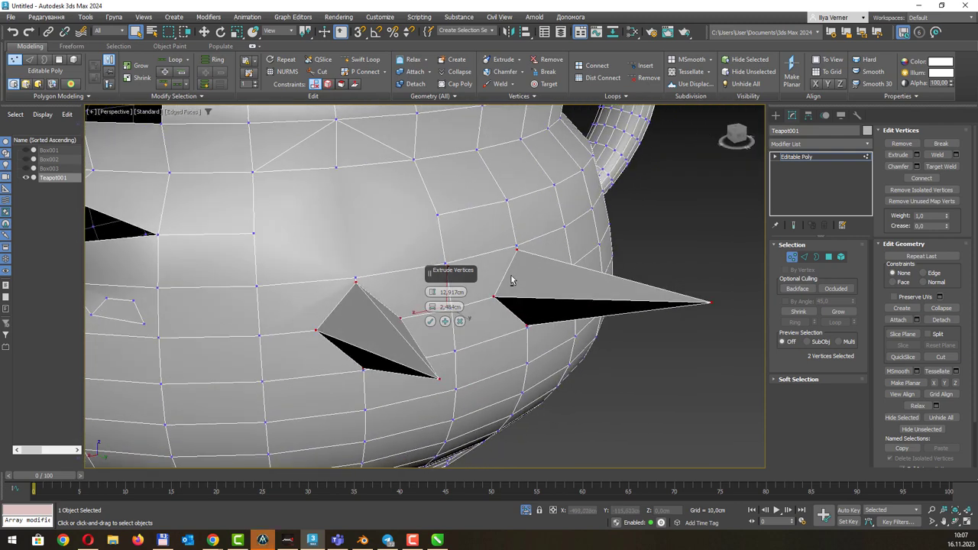
left_click(431, 321)
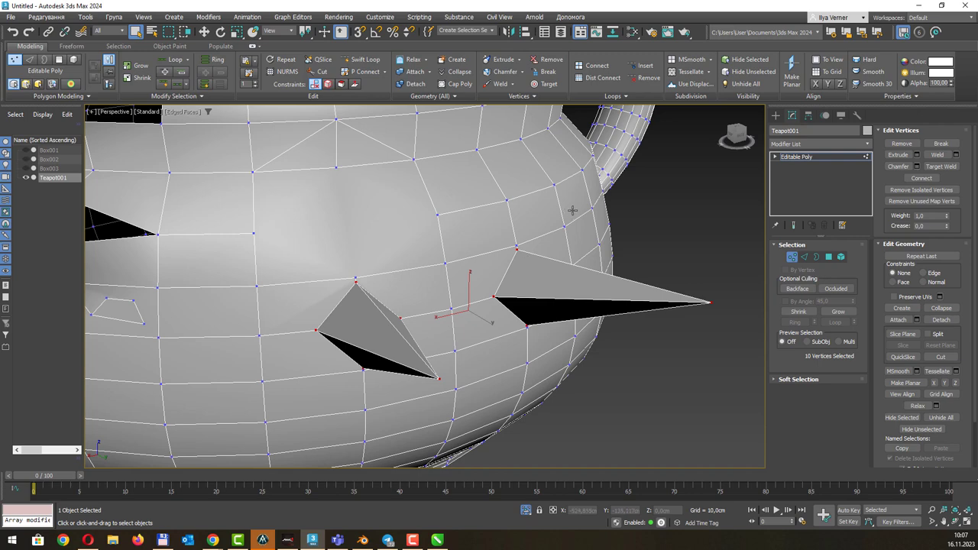
Select a single vertex on the teapot body and start a chamfer on it
middle_click_drag(573, 209, 471, 246, "alt")
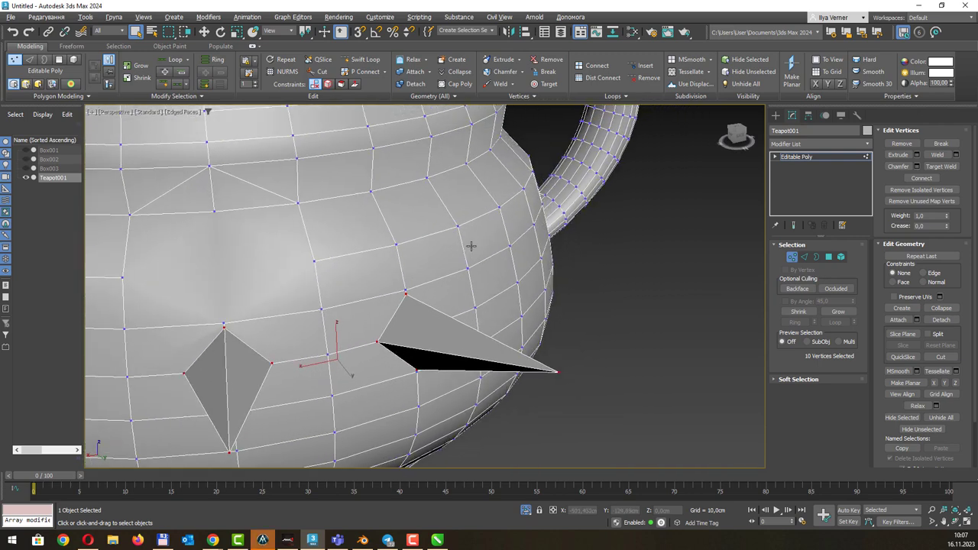
middle_click_drag(512, 221, 359, 274, "alt")
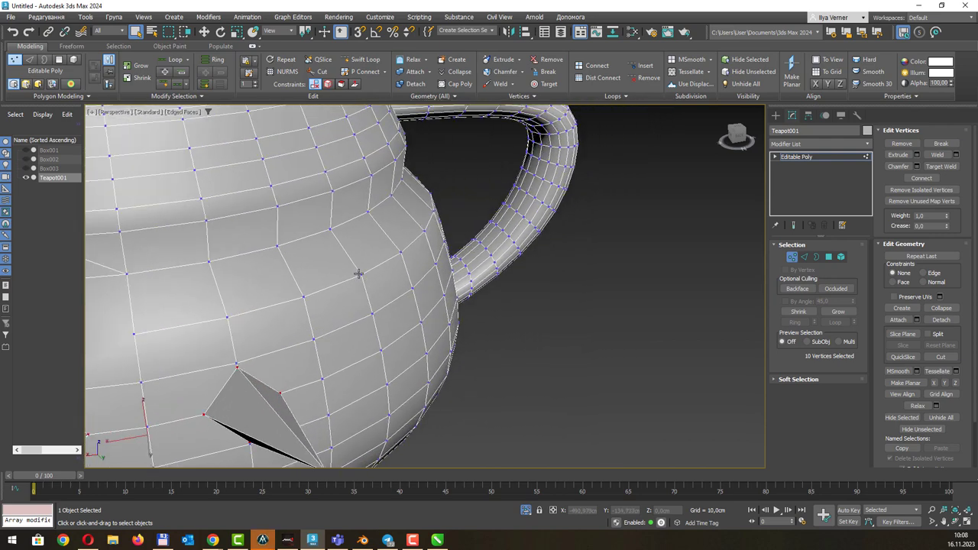
left_click(360, 275)
scroll(366, 273, "up", 2)
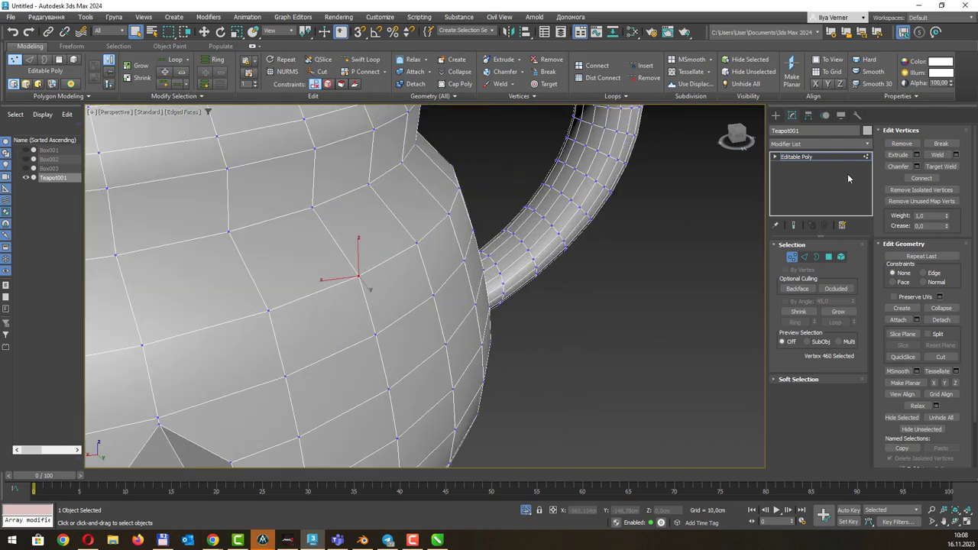
left_click(917, 167)
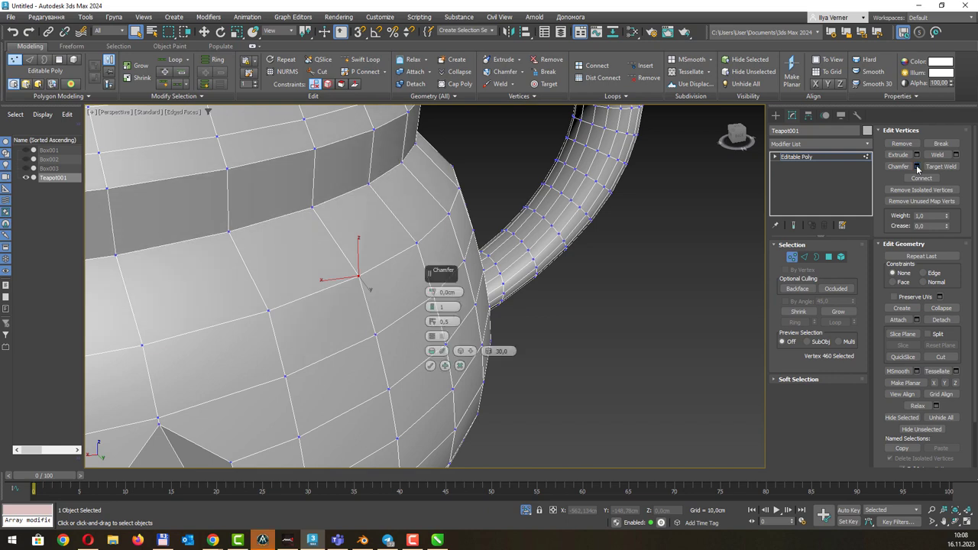
Set the vertex chamfer amount to about 1.7 cm and try segment counts, ending at 2
left_click_drag(432, 292, 434, 279)
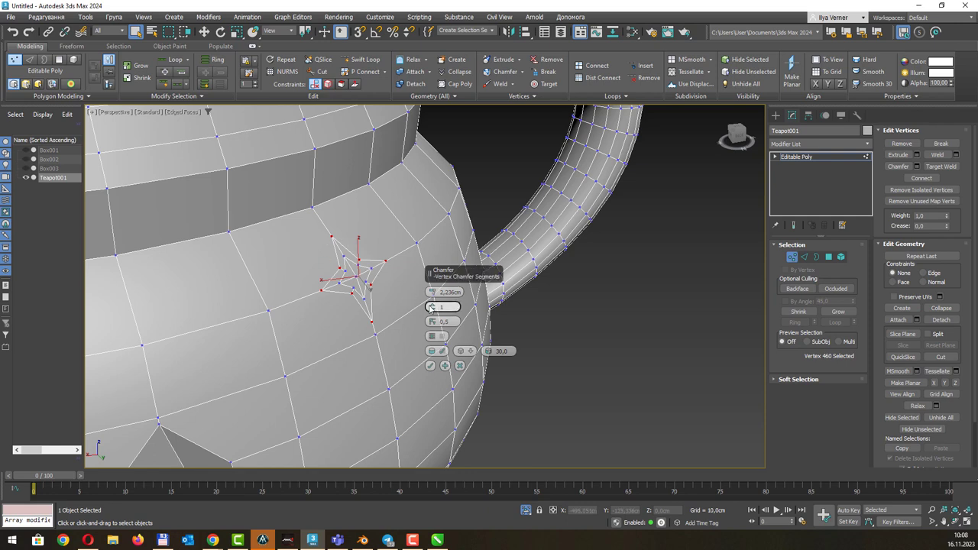
left_click(432, 310)
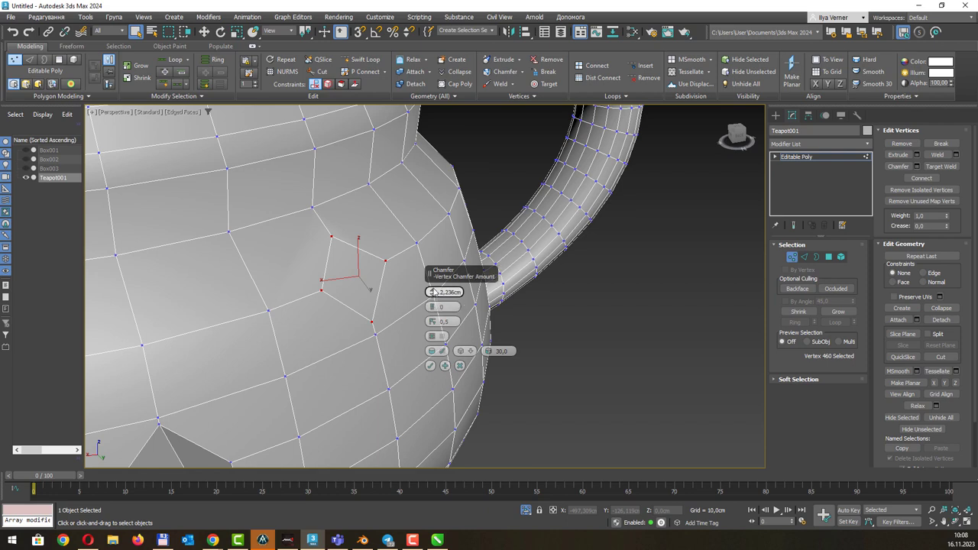
left_click_drag(433, 294, 440, 294)
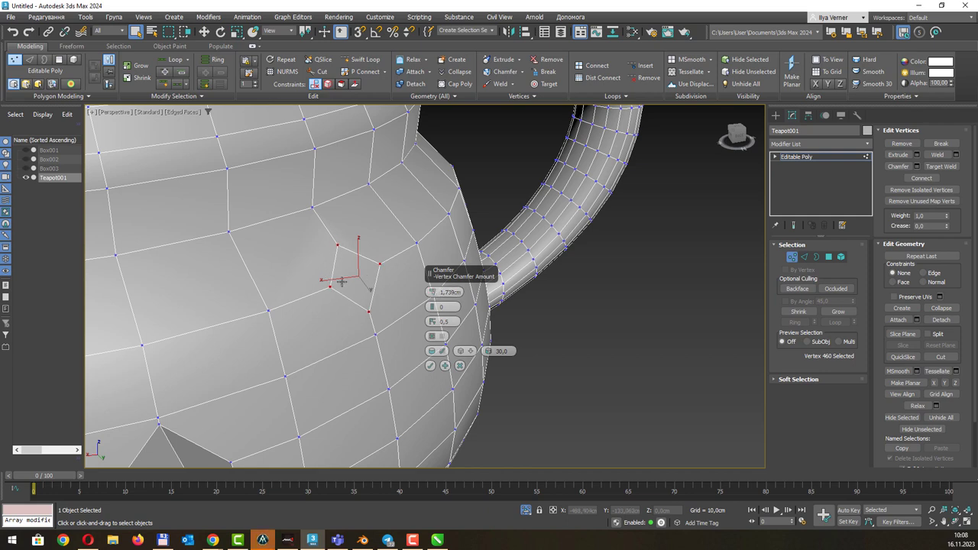
left_click(442, 307)
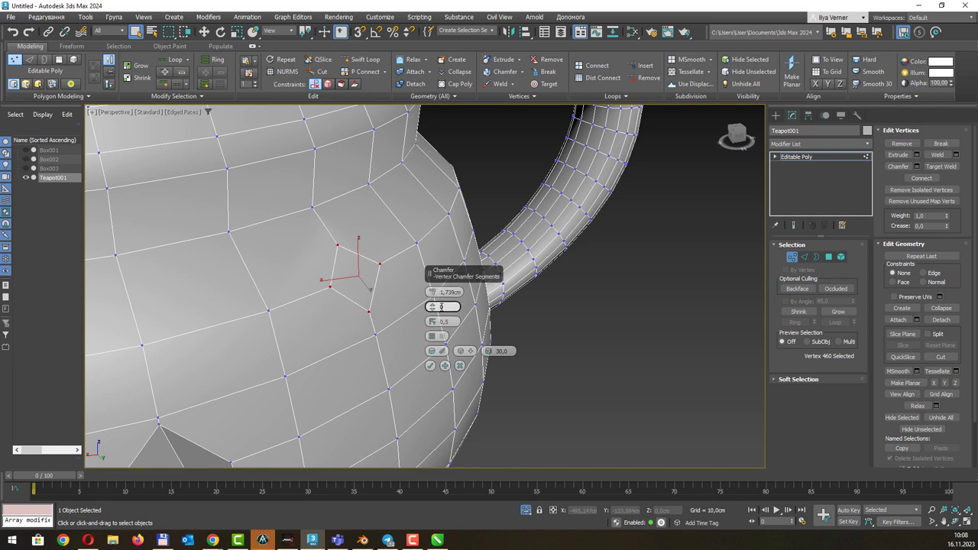
type("1")
key("Return")
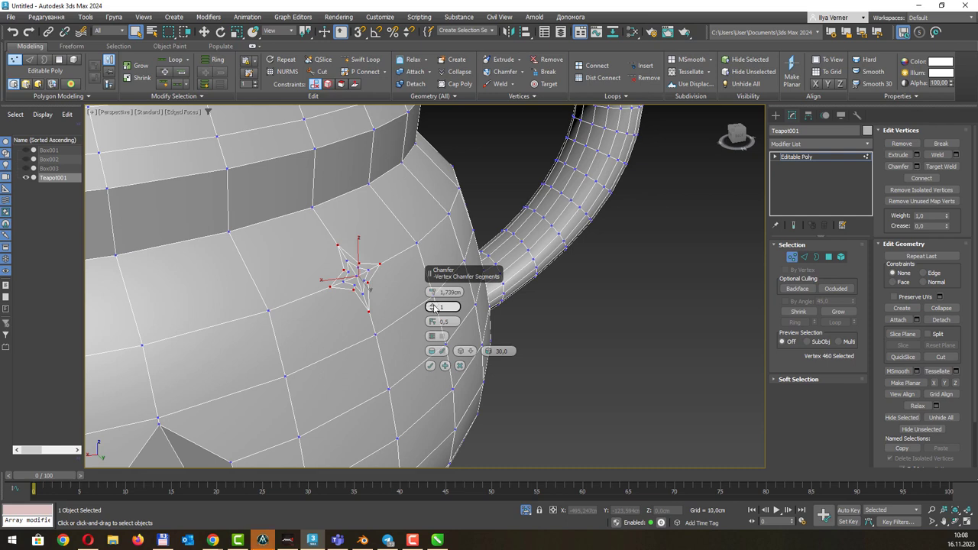
left_click(433, 304)
left_click(432, 305)
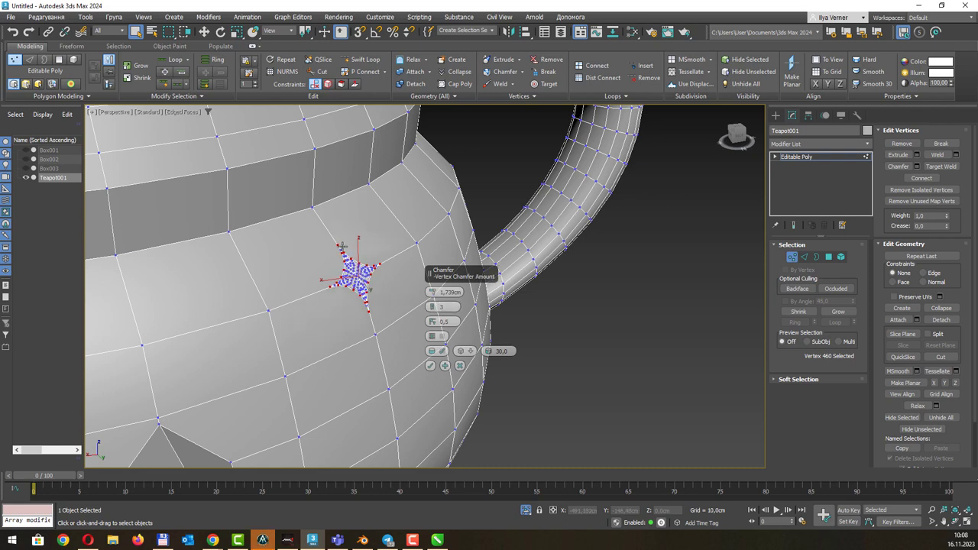
left_click(432, 309)
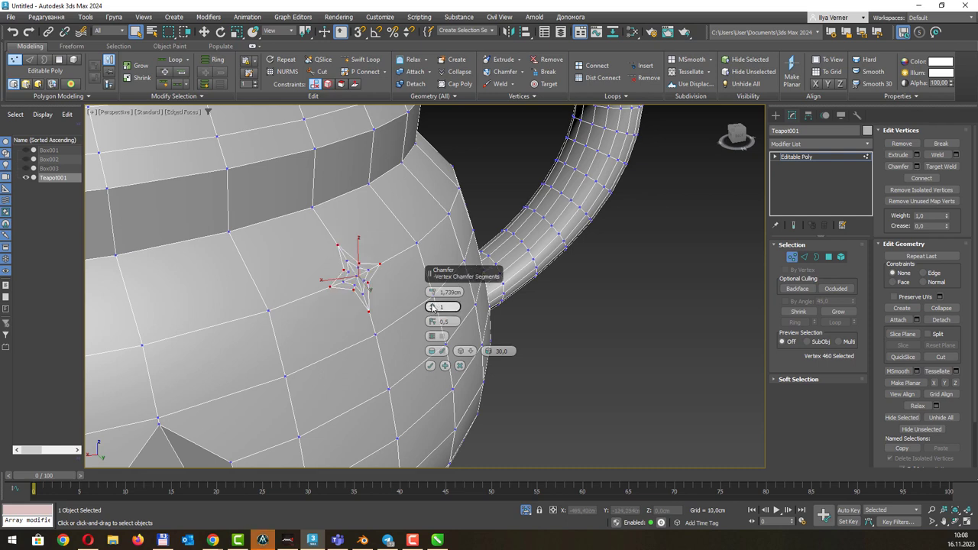
Give the chamfer a negative depth with one segment, and toggle the open hole on and off
mouse_move(435, 322)
left_mouse_down()
mouse_move(440, 414)
mouse_move(454, 315)
mouse_move(467, 409)
left_mouse_up()
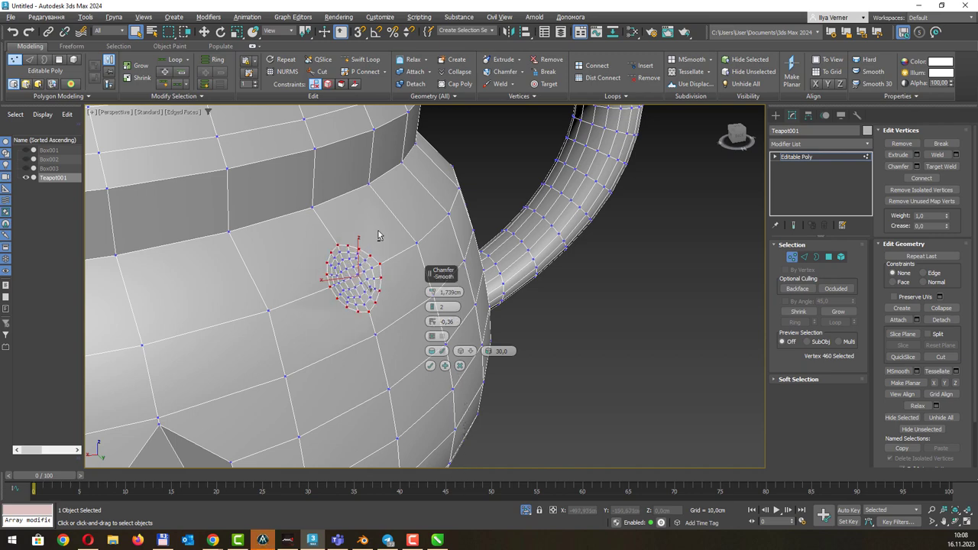
mouse_move(467, 408)
middle_mouse_down("alt")
mouse_move(453, 293)
mouse_move(408, 262)
middle_mouse_up("alt")
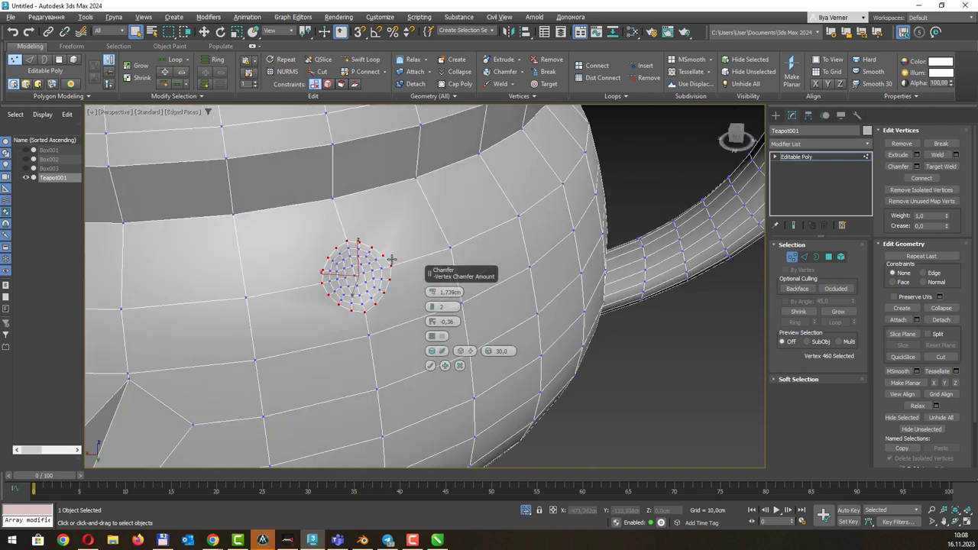
right_click(433, 308)
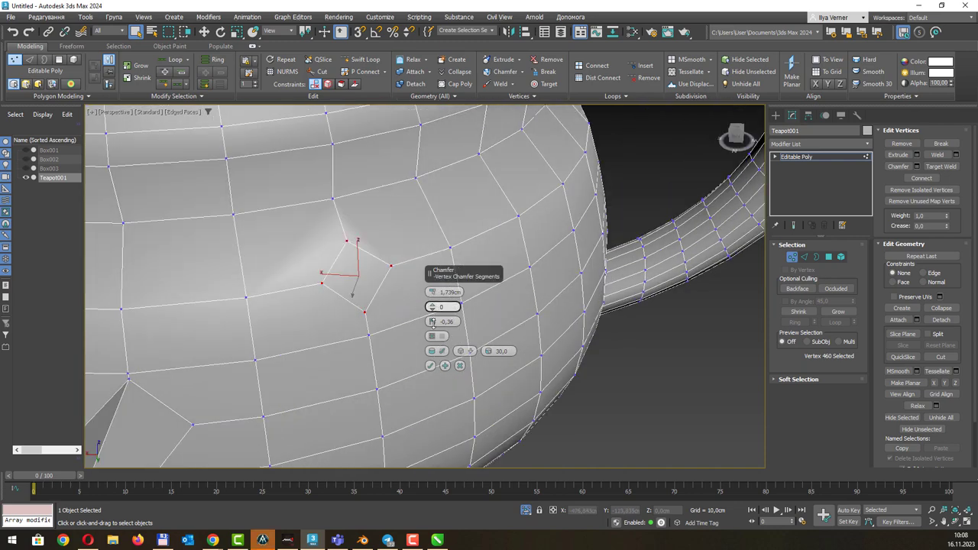
left_click_drag(433, 308, 433, 305)
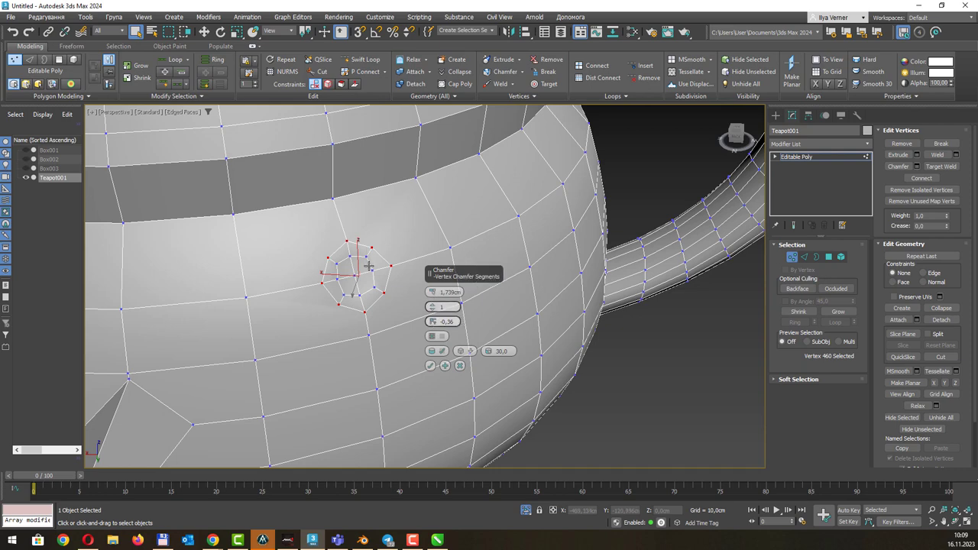
middle_click_drag(452, 313, 439, 311, "alt")
left_click_drag(435, 322, 439, 317)
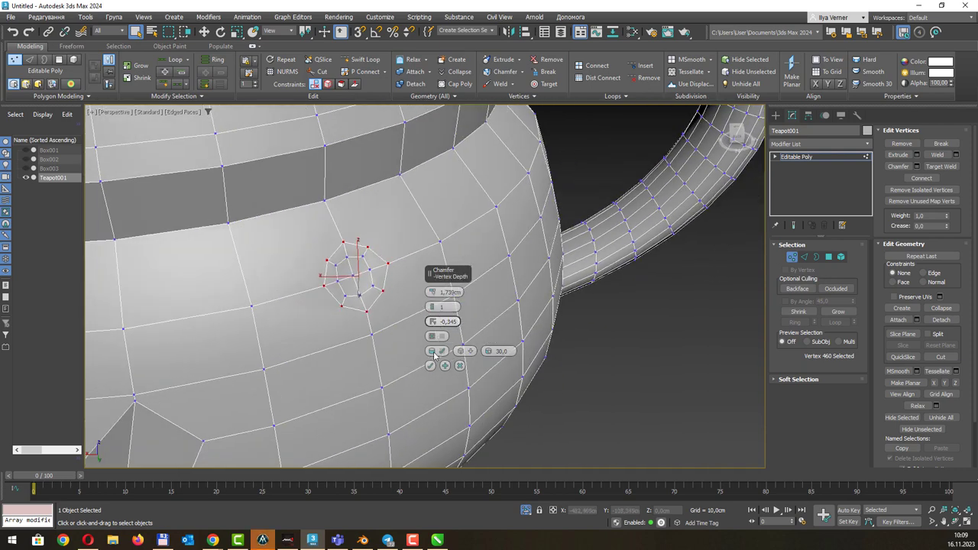
left_click(441, 337)
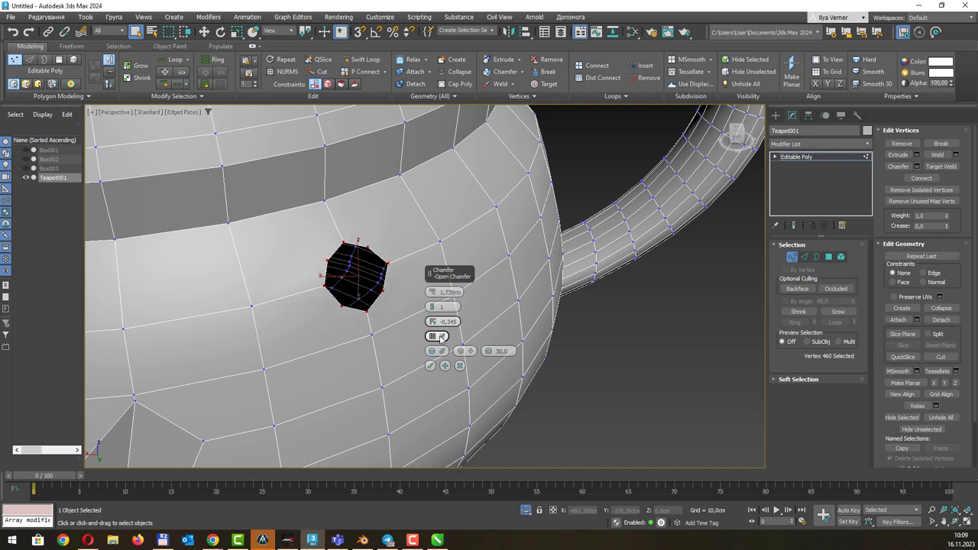
middle_click_drag(447, 337, 435, 341, "alt")
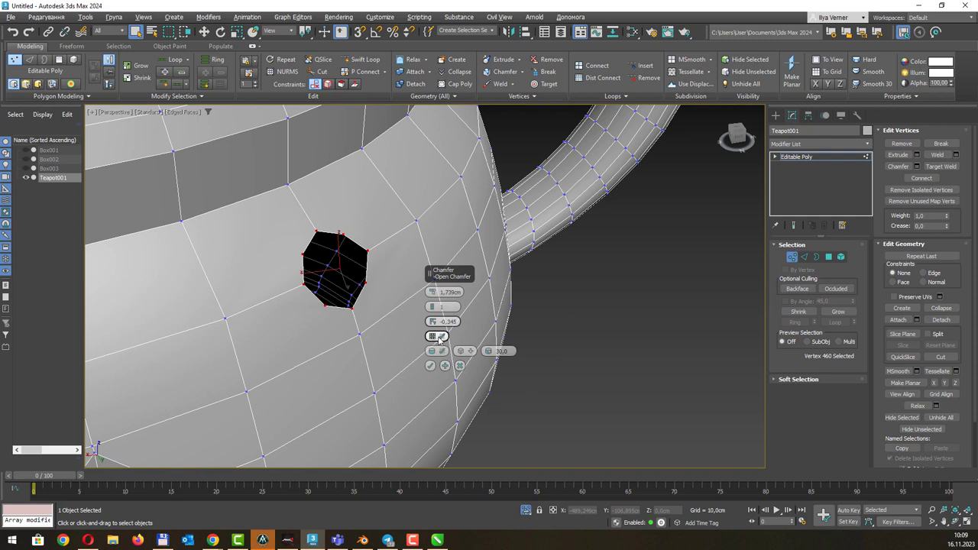
left_click(442, 337)
left_click(443, 337)
left_click(442, 337)
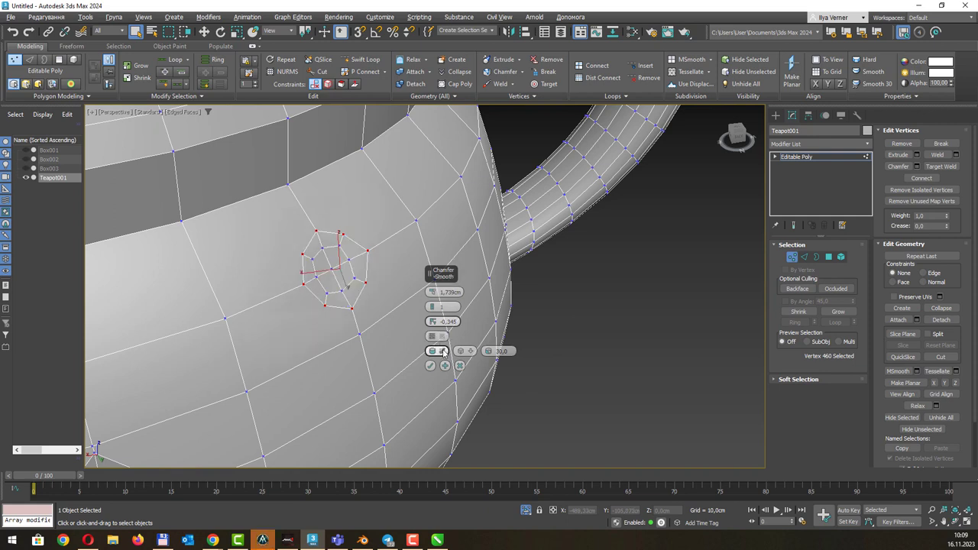
Turn on chamfer smoothing, raise the threshold above 34.5, and choose a smoothing type
left_click(442, 350)
left_click(460, 350)
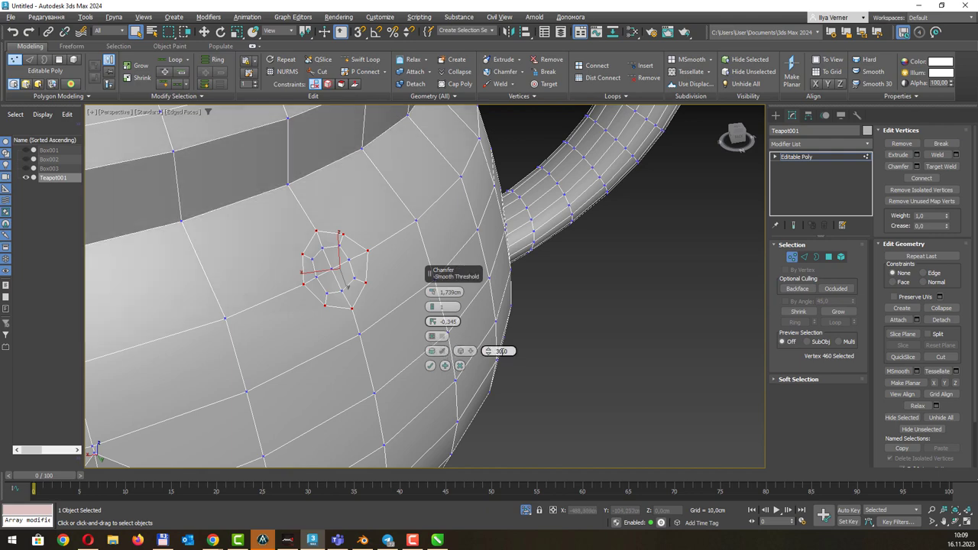
left_click_drag(487, 352, 490, 345)
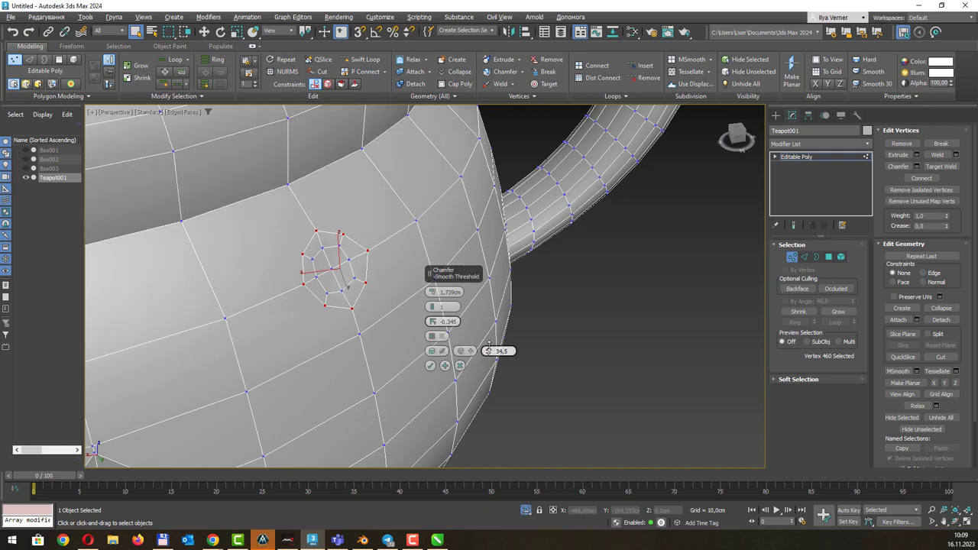
scroll(355, 267, "down", 5)
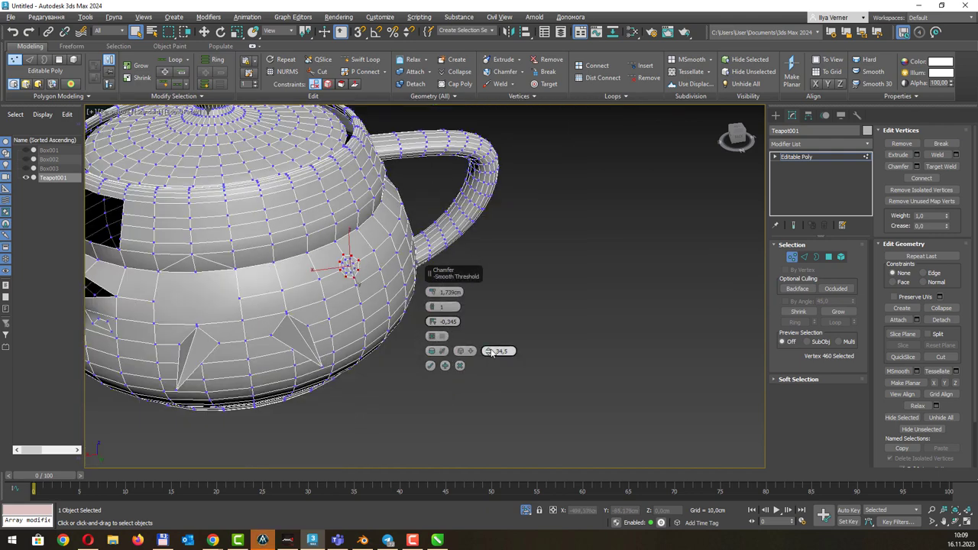
left_click_drag(492, 351, 495, 338)
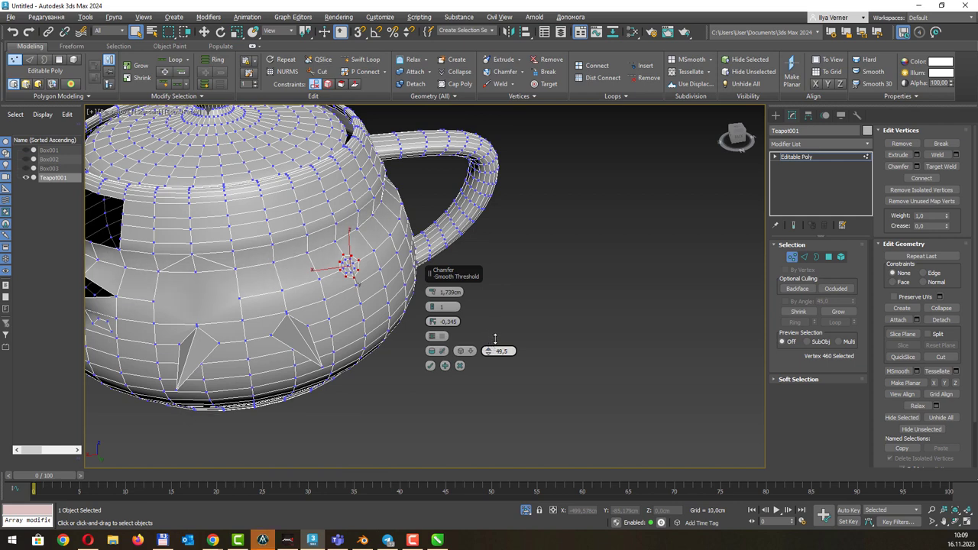
left_click(472, 352)
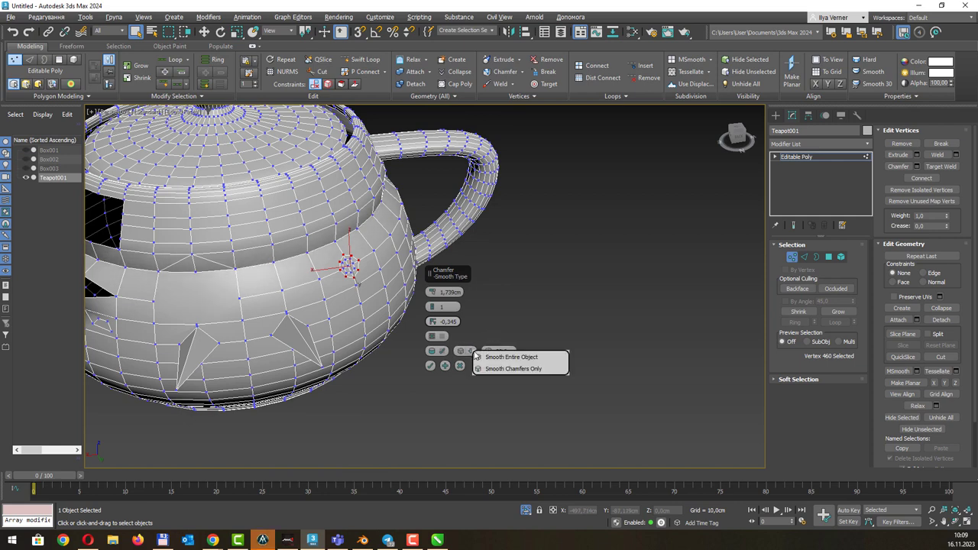
left_click(503, 361)
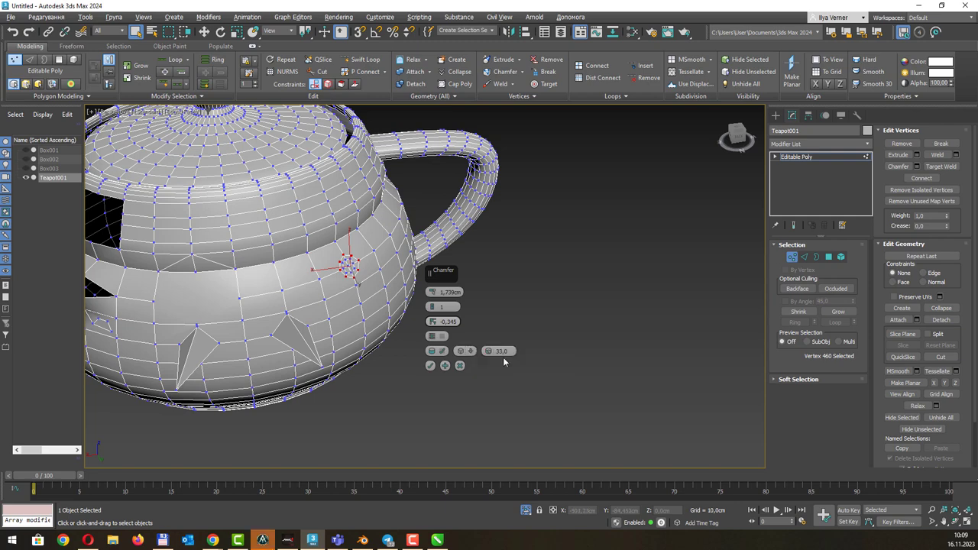
scroll(347, 264, "up", 5)
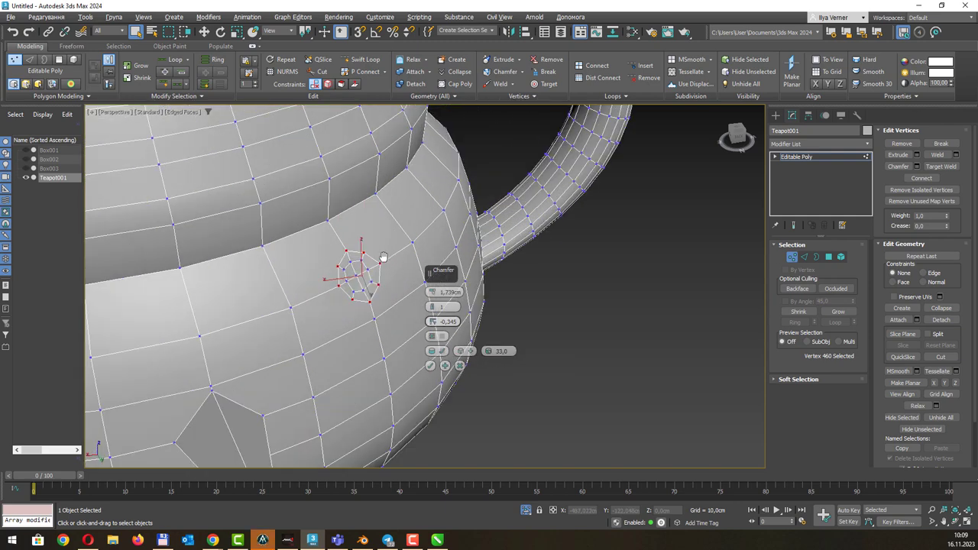
middle_click_drag(383, 257, 367, 268, "alt")
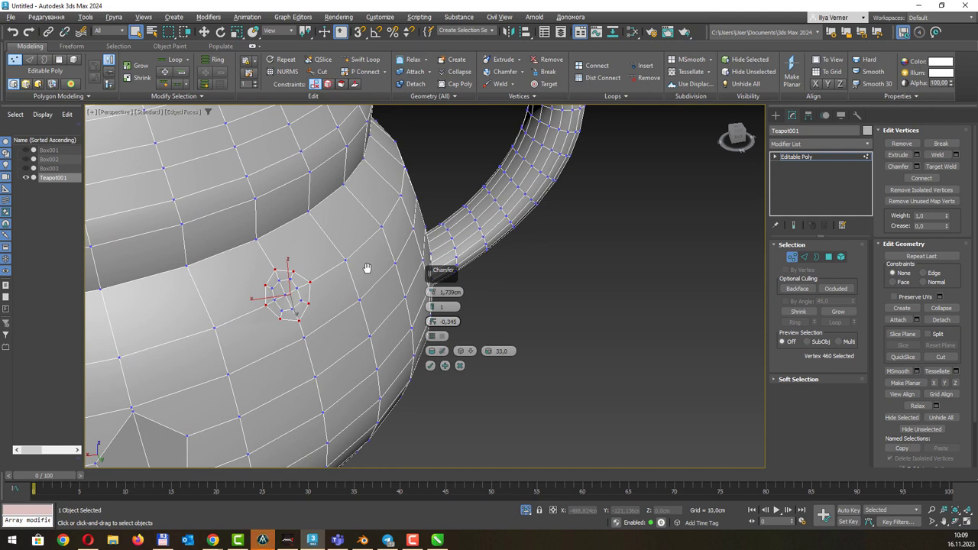
Commit the vertex chamfer, then select another body vertex and try extruding it interactively
left_click(431, 366)
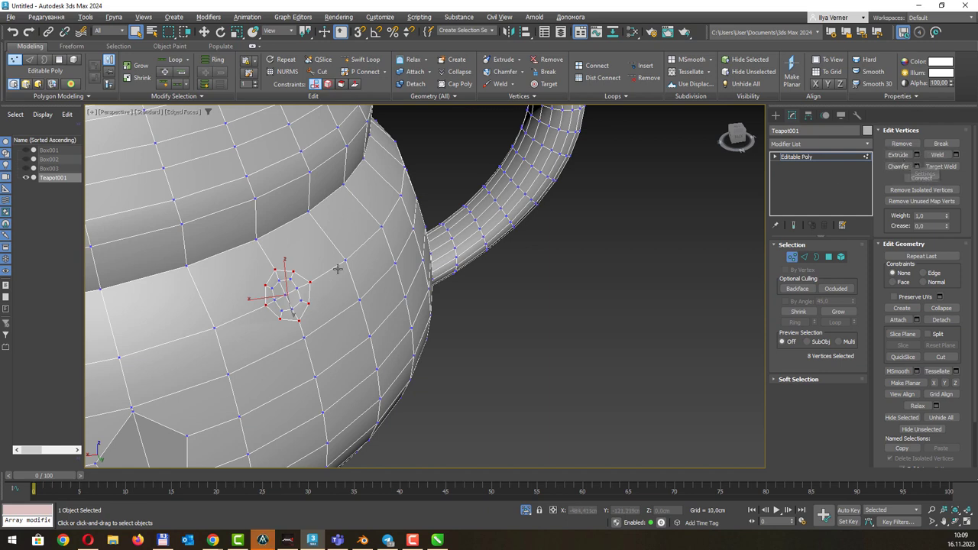
left_click(380, 227)
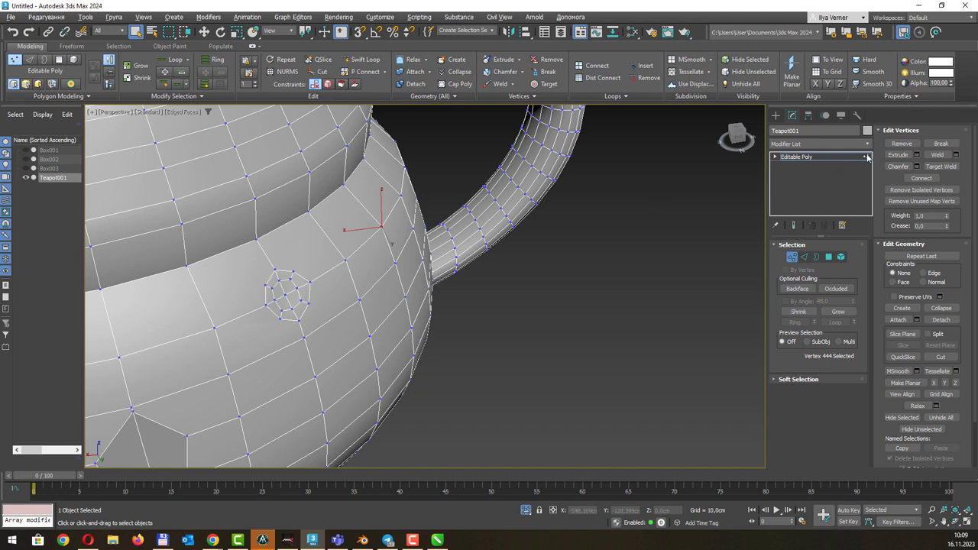
left_click(898, 154)
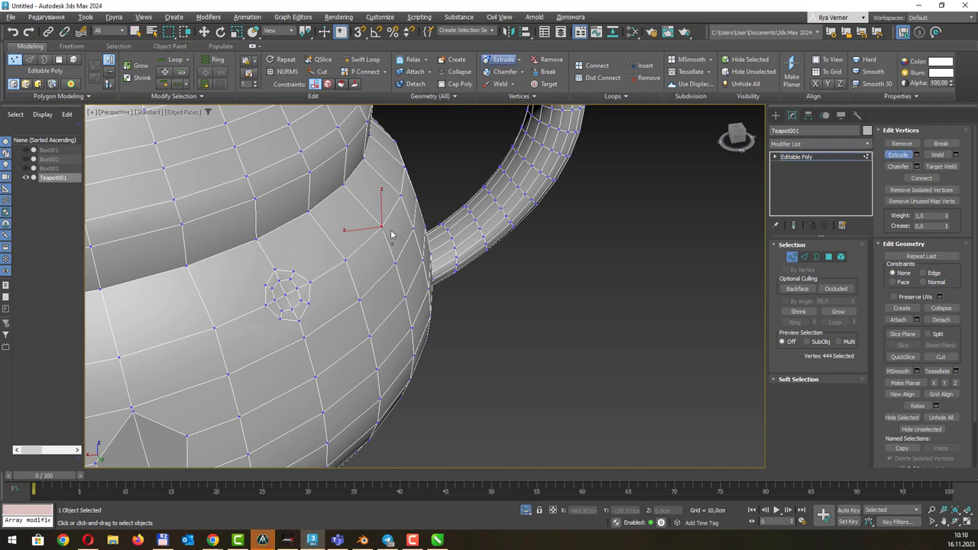
mouse_move(381, 228)
left_mouse_down()
mouse_move(390, 235)
mouse_move(409, 221)
left_mouse_up()
key("ctrl+z")
left_click_drag(392, 263, 420, 250)
Extrude the vertex into a pyramid 1.118 cm high and 2.484 cm wide
left_click(917, 154)
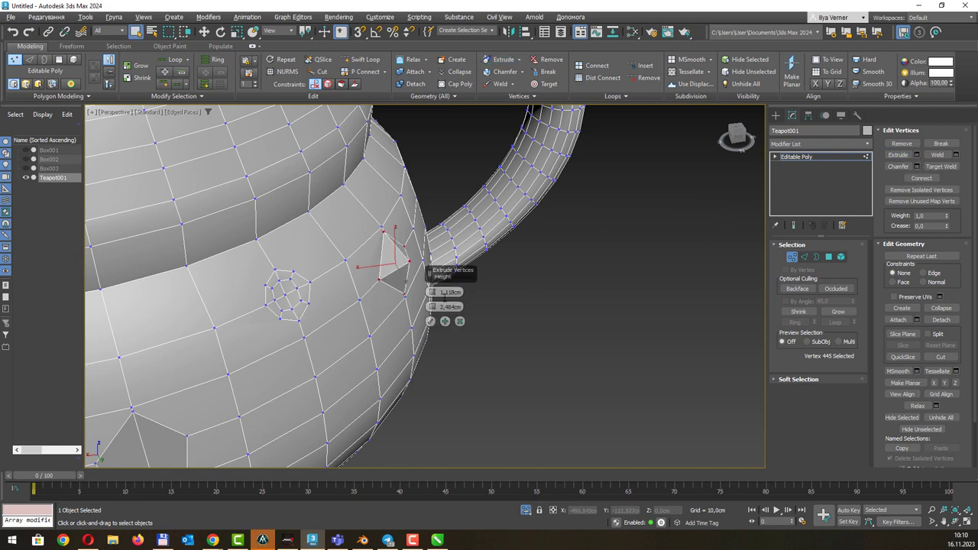
left_click(460, 321)
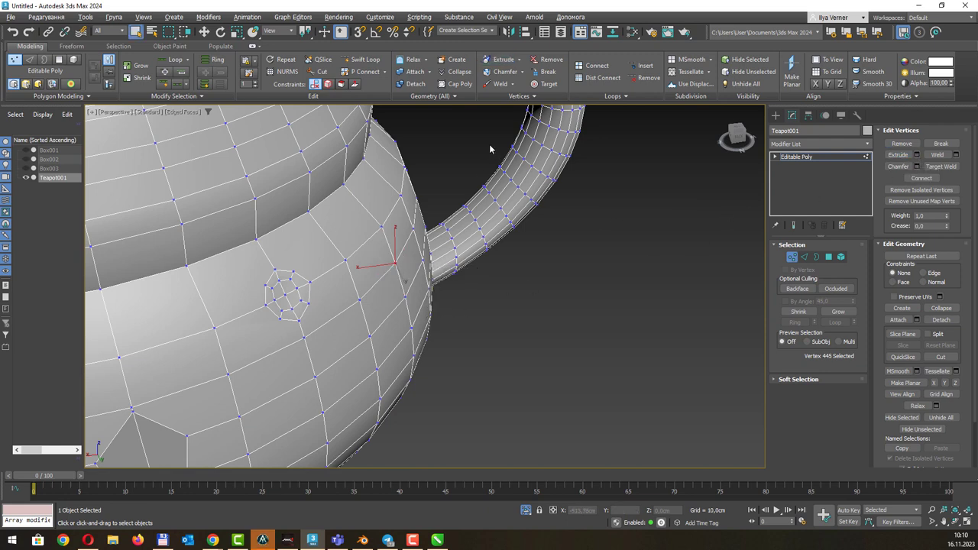
left_click(520, 62)
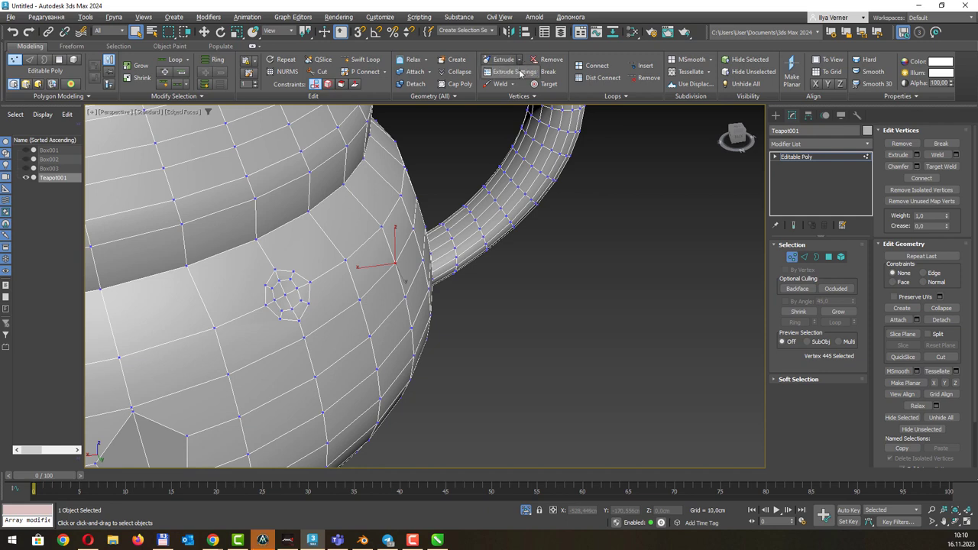
left_click(519, 72)
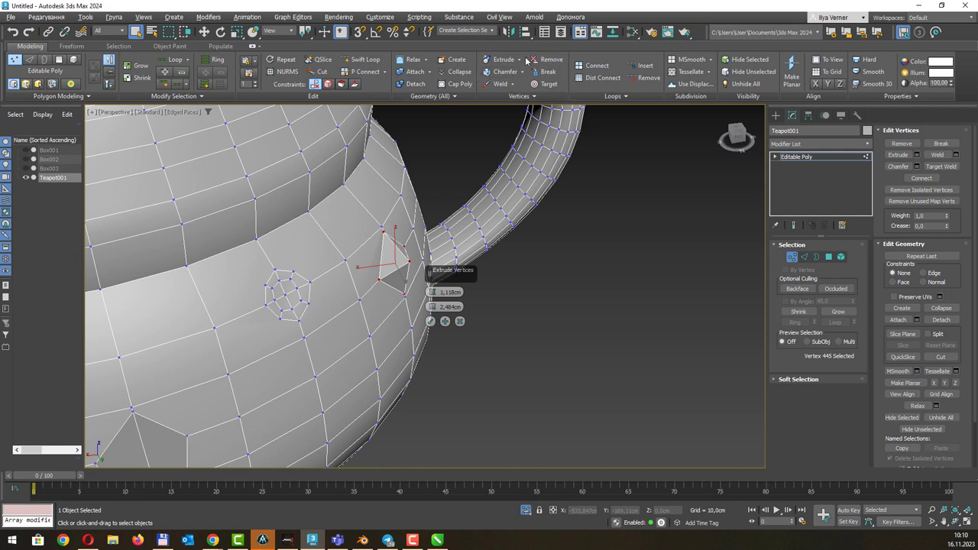
left_click(429, 321)
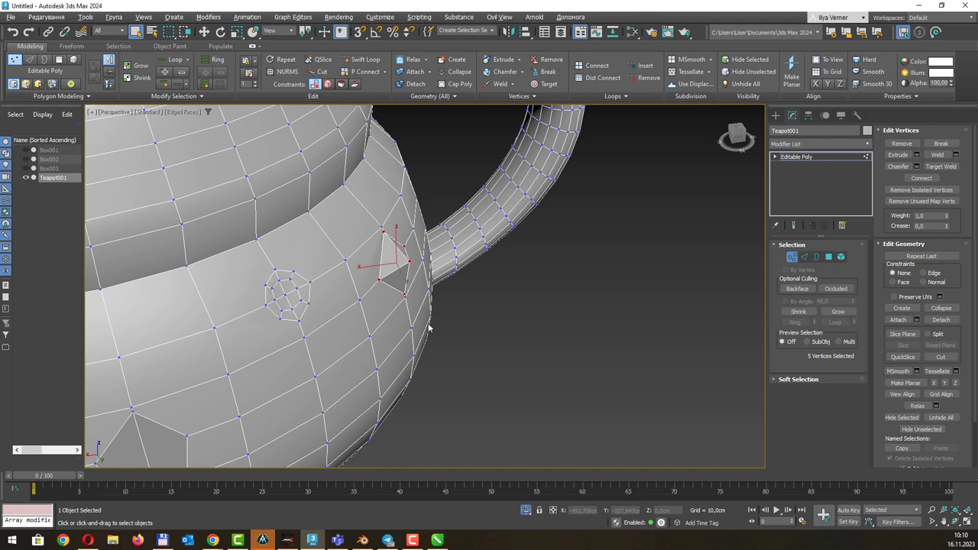
Move the pyramid's tip vertex to skew the bump, then grow the selection to its five vertices
middle_click_drag(424, 277, 392, 271, "alt")
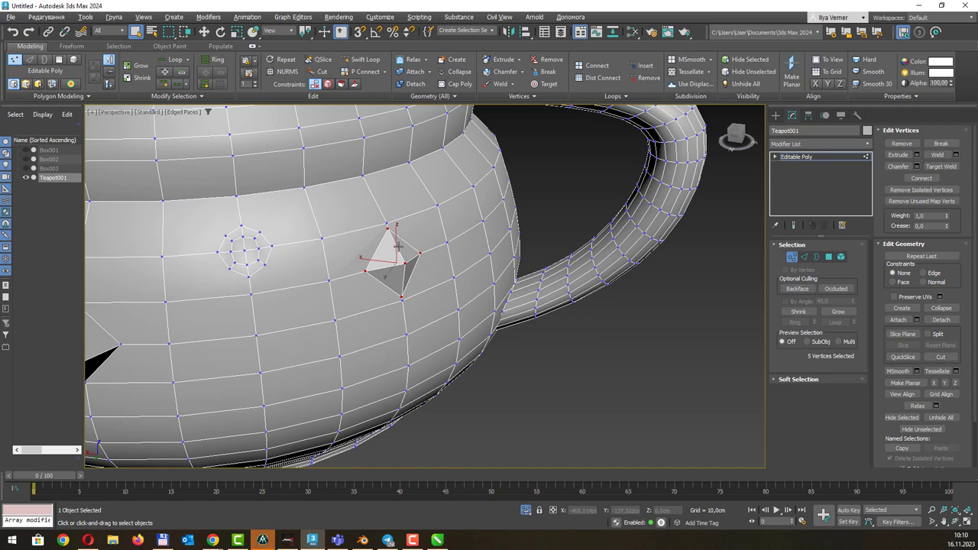
scroll(398, 246, "up", 2)
middle_click_drag(420, 255, 417, 282, "alt")
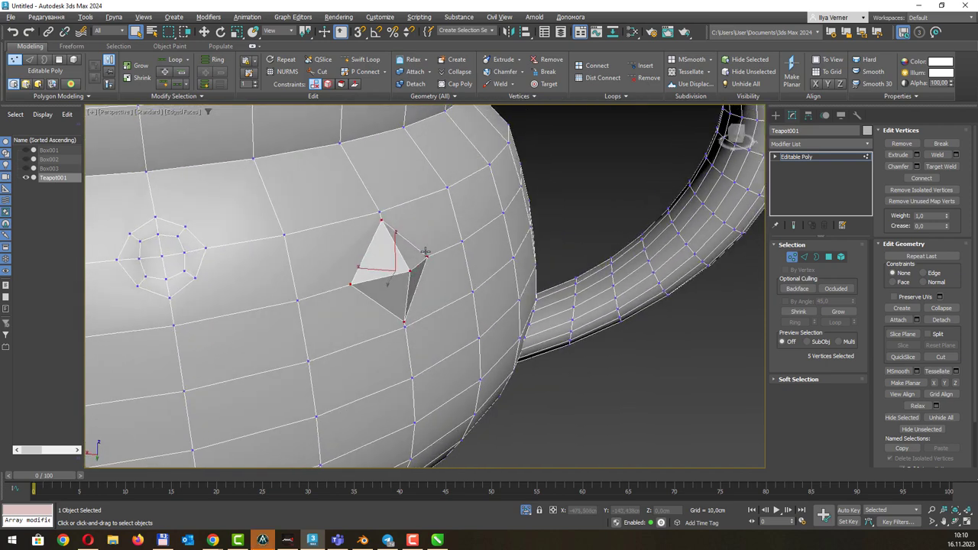
key("w")
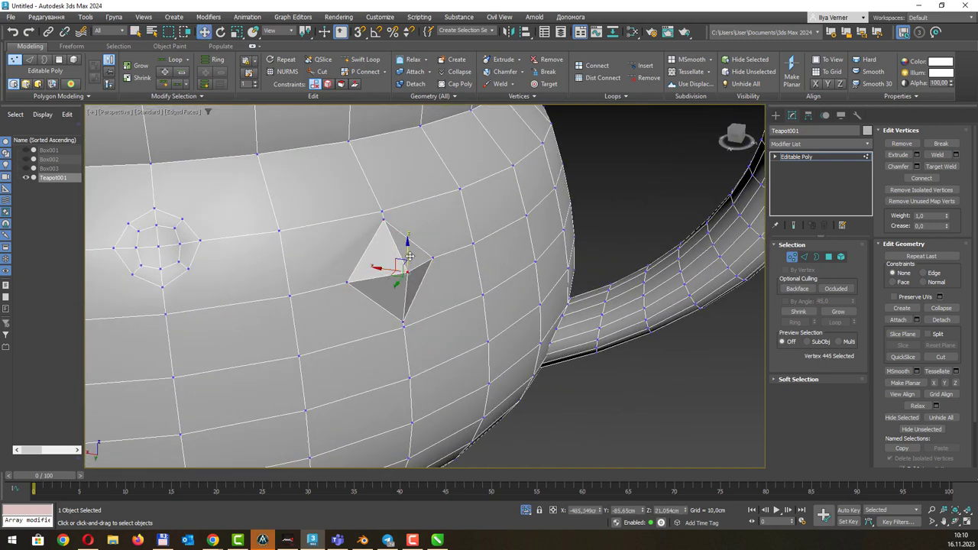
left_click(405, 265)
left_click_drag(410, 233, 414, 301)
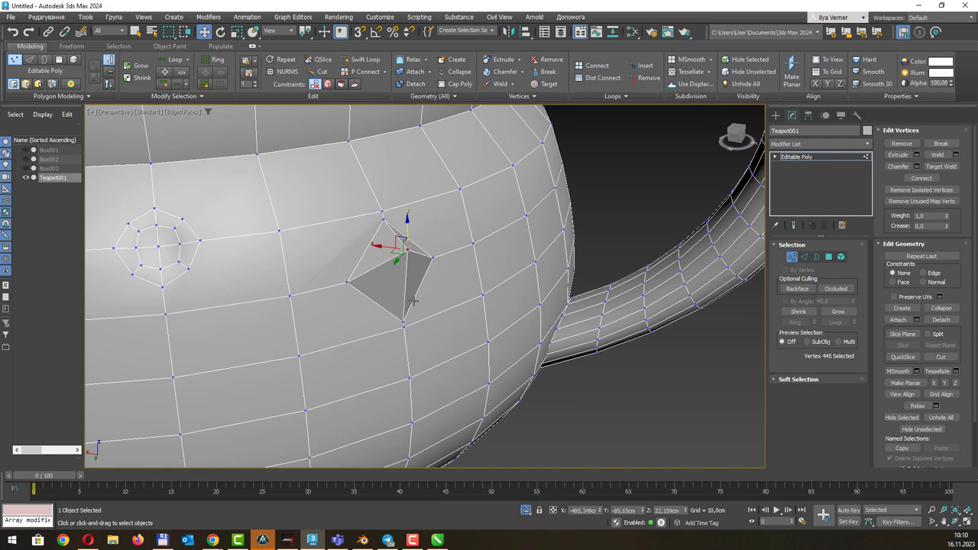
left_click(145, 68)
key("q")
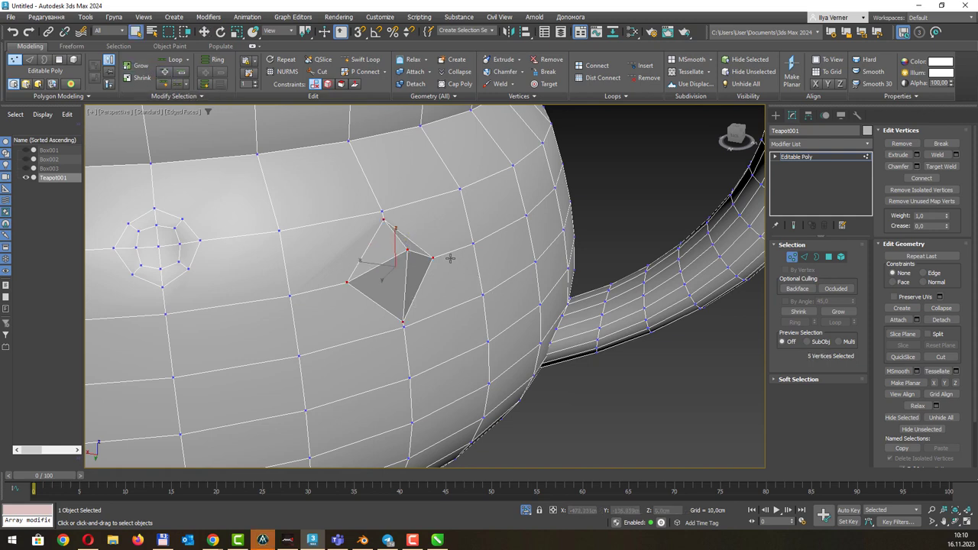
middle_click_drag(451, 255, 402, 235, "alt")
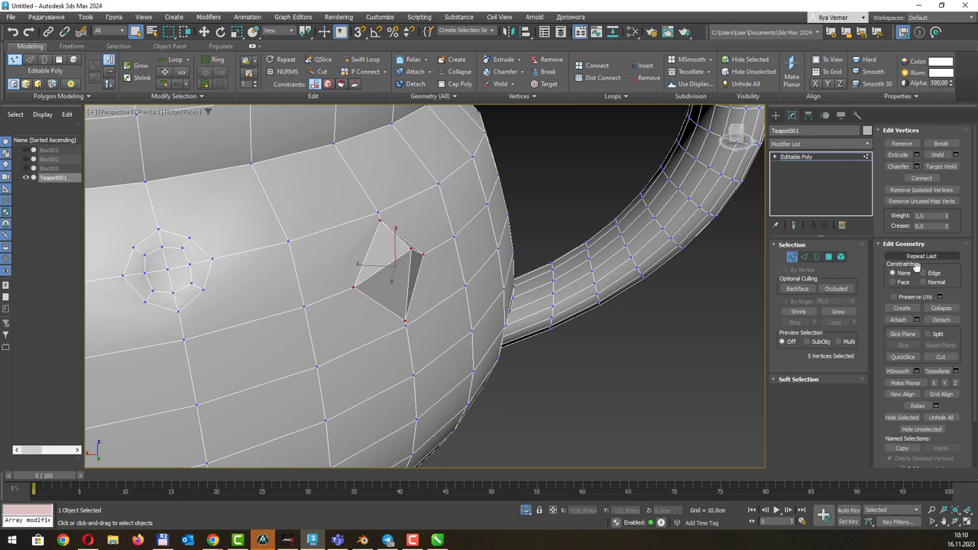
Collapse the pyramid's vertices and the chamfered ring's vertices each into a single point
left_click(942, 309)
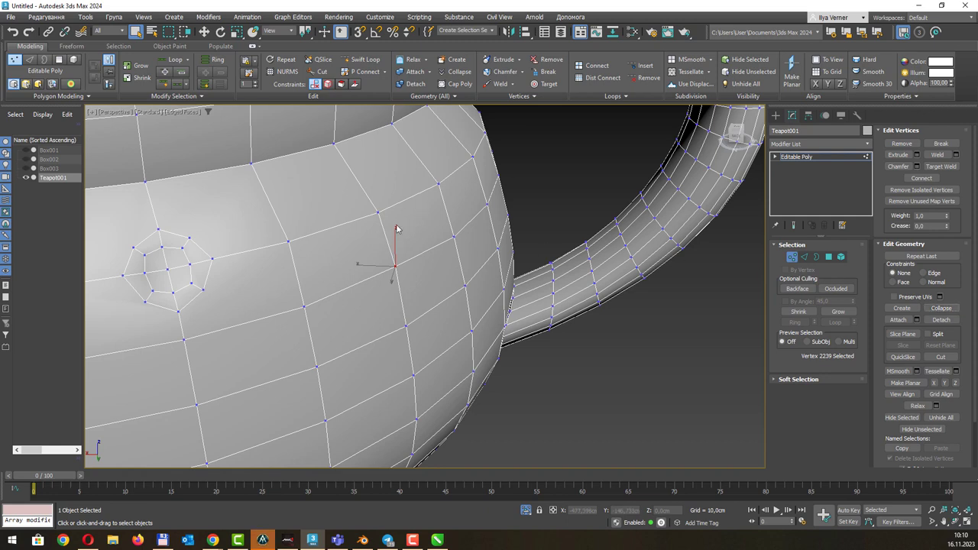
middle_click_drag(378, 220, 498, 229, "alt")
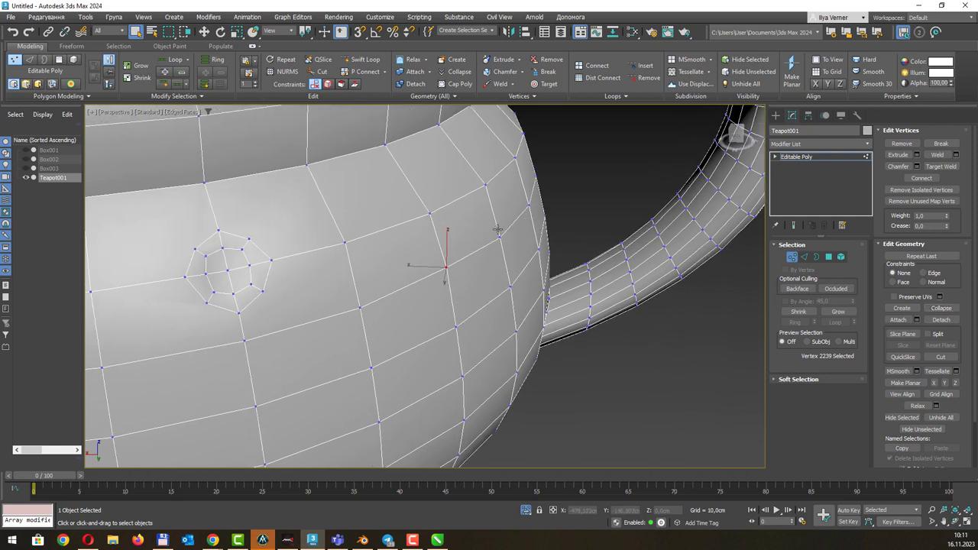
left_click(836, 288)
left_click_drag(174, 225, 284, 313)
middle_click_drag(285, 310, 356, 245, "alt")
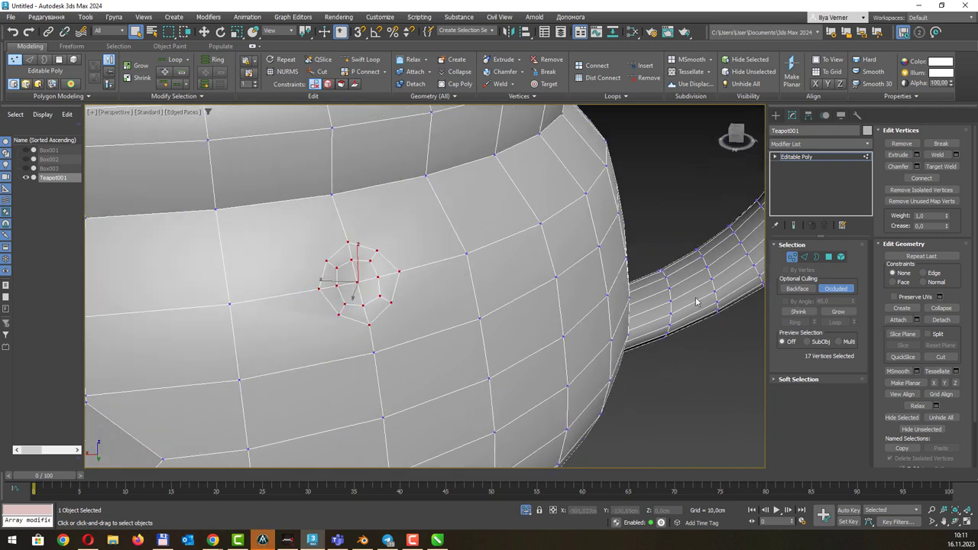
left_click(941, 309)
Select a group of vertices on the teapot lid
mouse_move(428, 249)
middle_mouse_down("alt")
mouse_move(459, 238)
mouse_move(423, 242)
mouse_move(403, 229)
mouse_move(424, 226)
mouse_move(395, 257)
mouse_move(342, 229)
middle_mouse_up("alt")
scroll(413, 245, "down", 3)
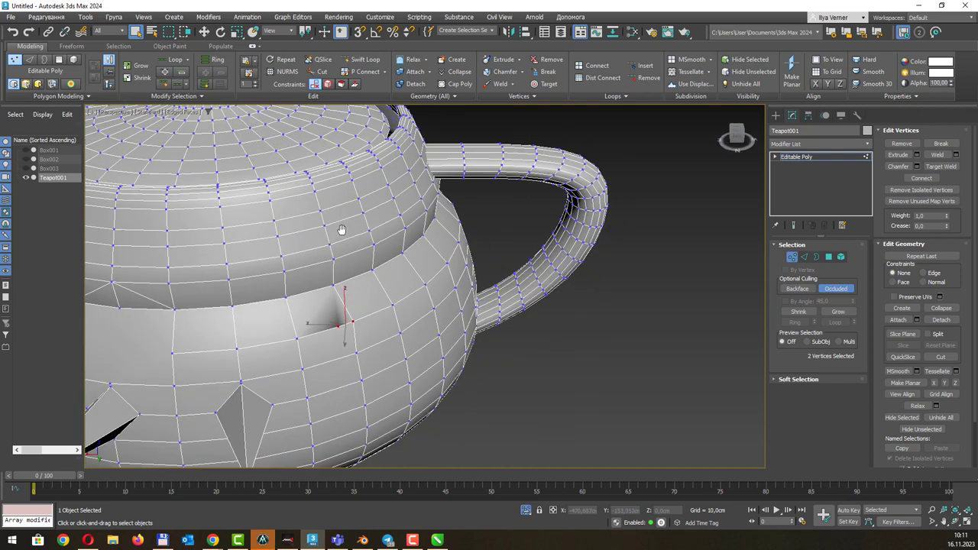
left_click_drag(242, 144, 327, 220)
key("ctrl+z")
mouse_move(342, 176)
middle_mouse_down("alt")
mouse_move(349, 186)
mouse_move(404, 186)
mouse_move(524, 229)
mouse_move(541, 211)
mouse_move(502, 192)
middle_mouse_up("alt")
scroll(289, 181, "up", 3)
key("ctrl+y")
scroll(520, 252, "down", 3)
middle_click_drag(542, 308, 449, 232, "alt")
scroll(450, 232, "down", 3)
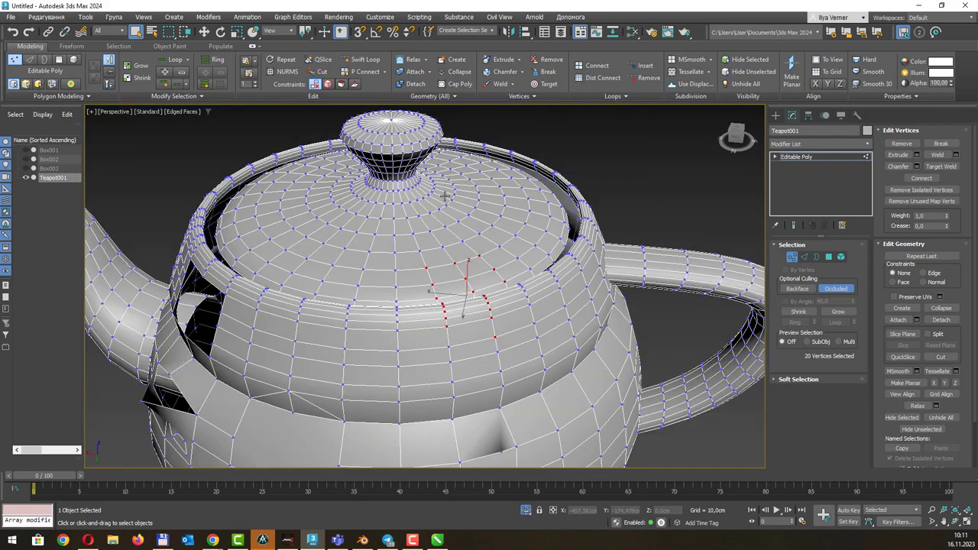
middle_click_drag(442, 184, 312, 145, "alt")
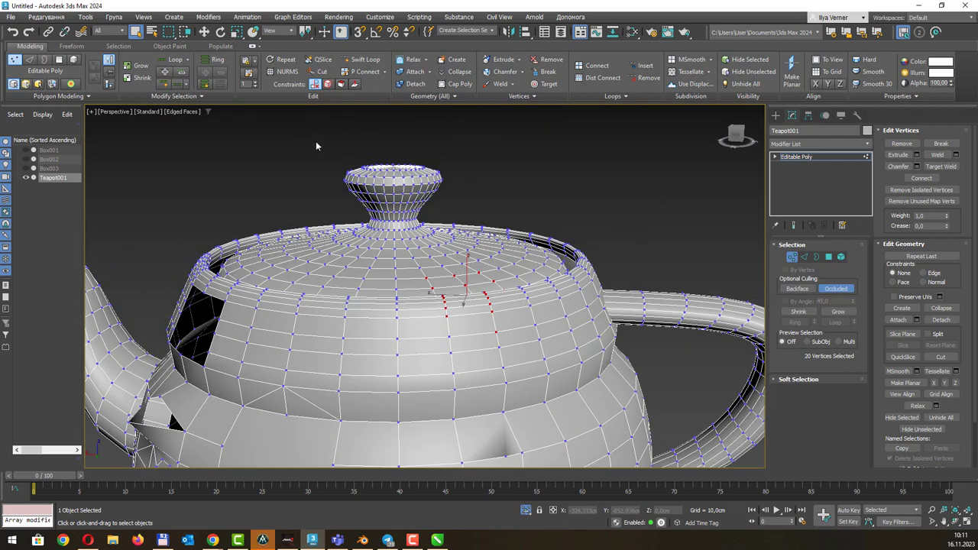
Select all the lid knob's vertices, including occluded ones, and collapse them into a pointed cone
left_click(835, 288)
left_click_drag(311, 143, 482, 197)
left_click(941, 308)
mouse_move(559, 188)
middle_mouse_down("alt")
mouse_move(675, 197)
mouse_move(666, 198)
mouse_move(717, 222)
mouse_move(645, 214)
mouse_move(561, 172)
middle_mouse_up("alt")
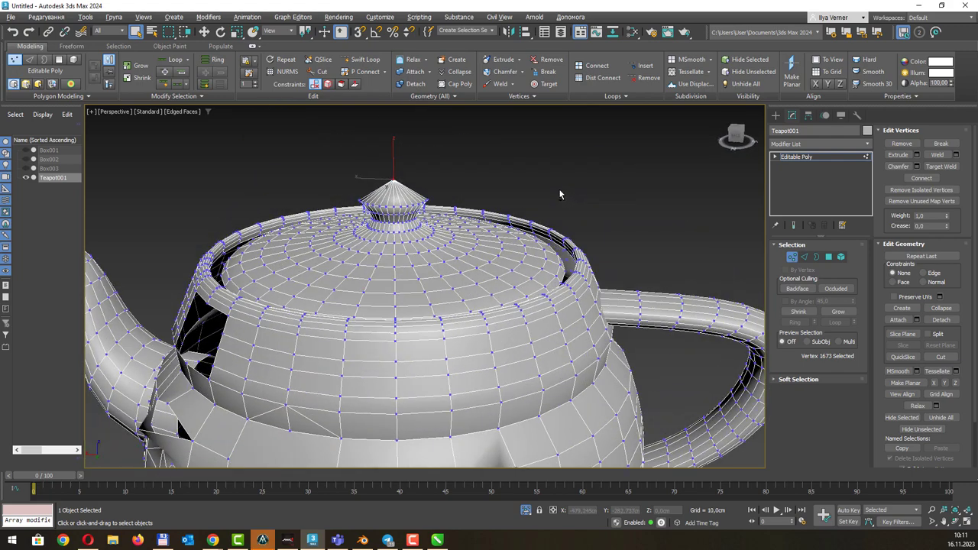
left_click(561, 172)
middle_click_drag(533, 204, 535, 193, "alt")
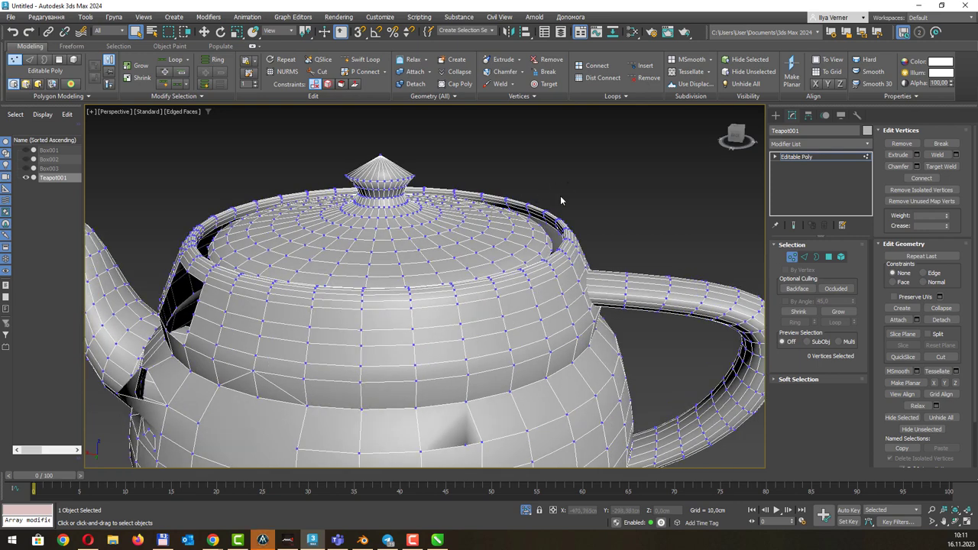
left_click_drag(570, 182, 481, 238)
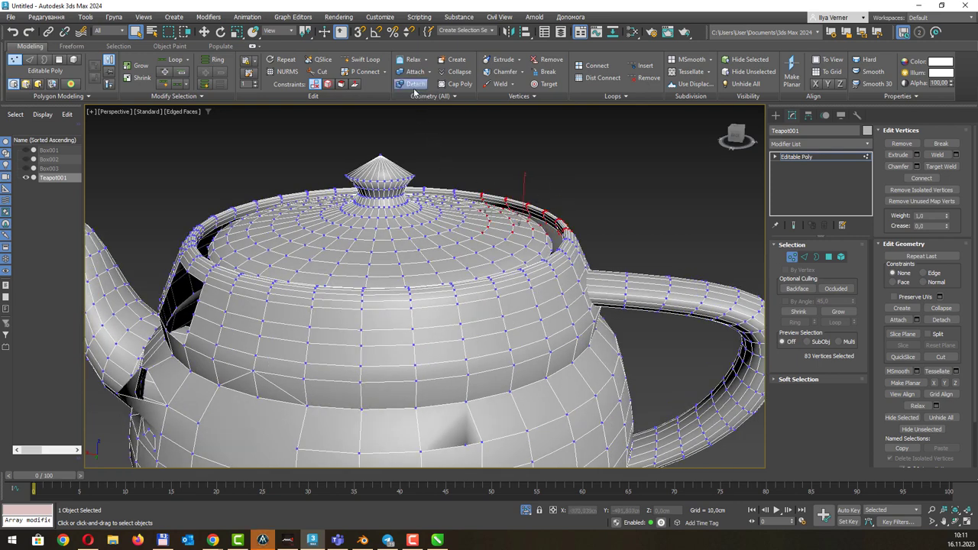
Detach the 83 rim vertices as a separate object named Object001, neither element nor clone
left_click(414, 86)
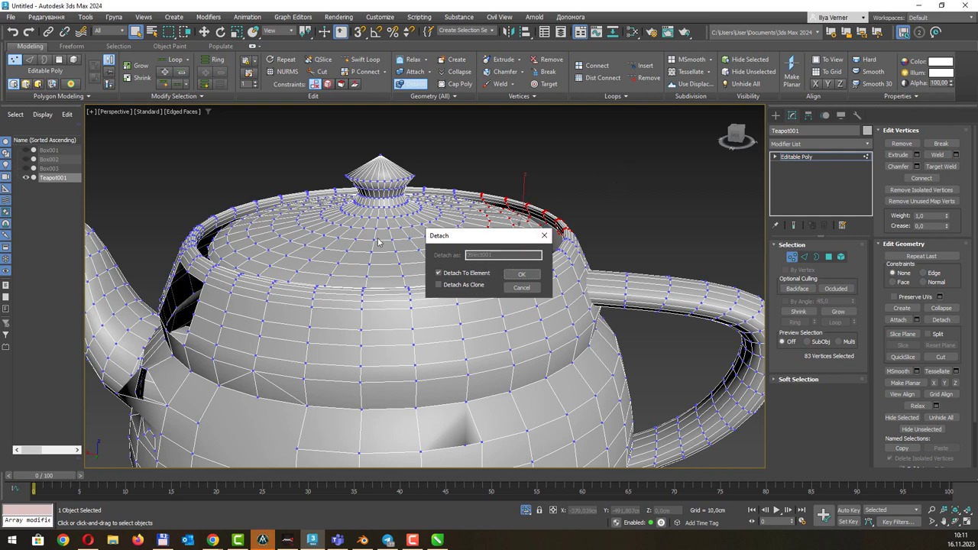
left_click(468, 274)
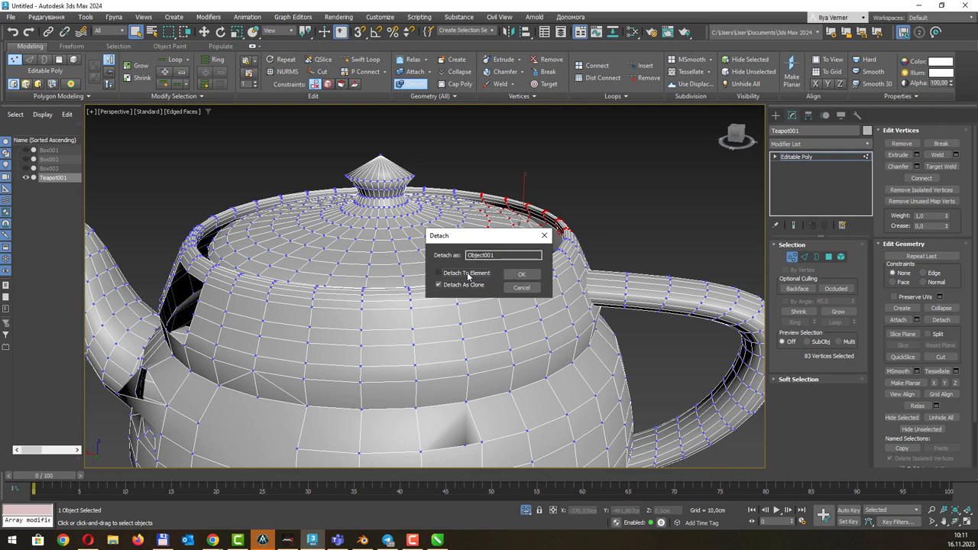
left_click(465, 285)
left_click(527, 273)
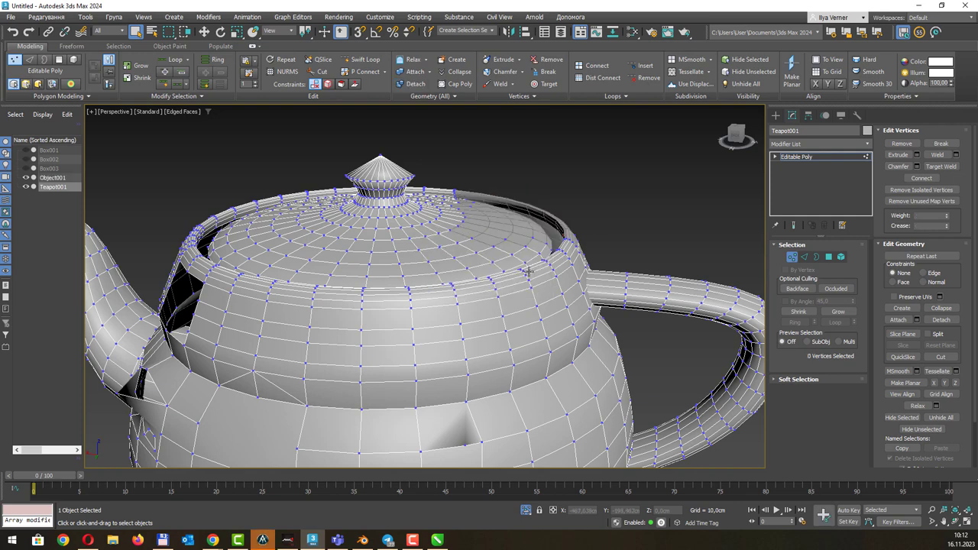
left_click(817, 156)
Move Object001 up and to the right, clear of the teapot
left_click(523, 220)
key("w")
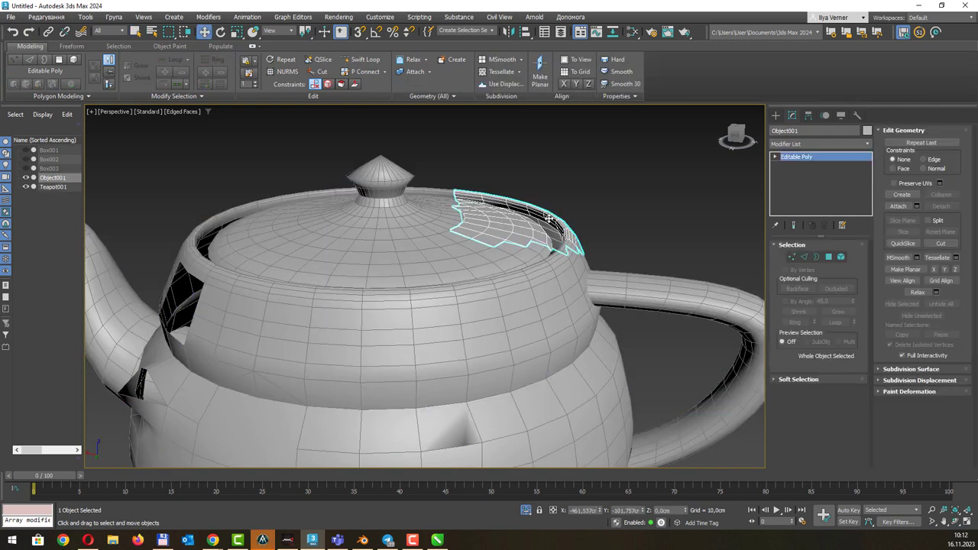
scroll(543, 212, "down", 2)
scroll(544, 212, "down", 4)
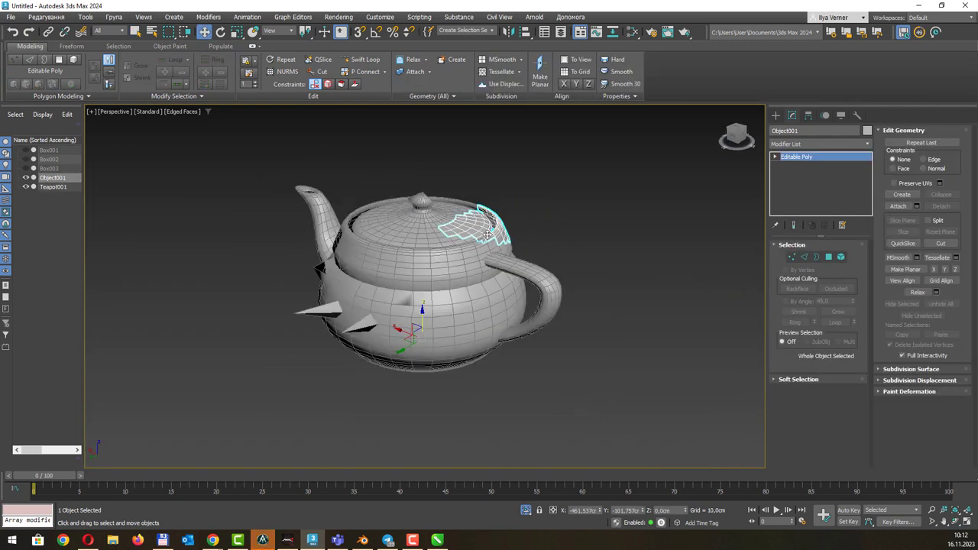
left_click_drag(410, 338, 570, 298)
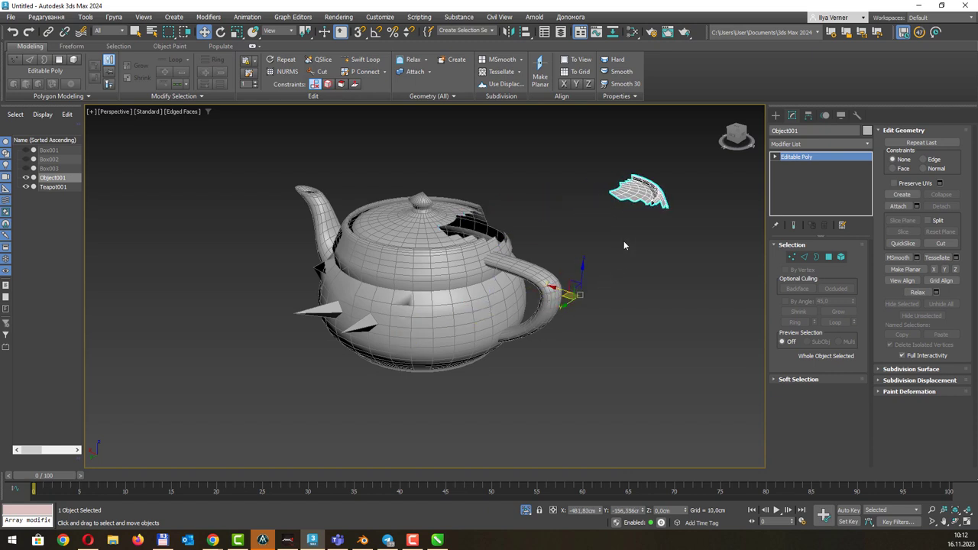
mouse_move(624, 241)
middle_mouse_down()
mouse_move(552, 330)
mouse_move(538, 267)
middle_mouse_up()
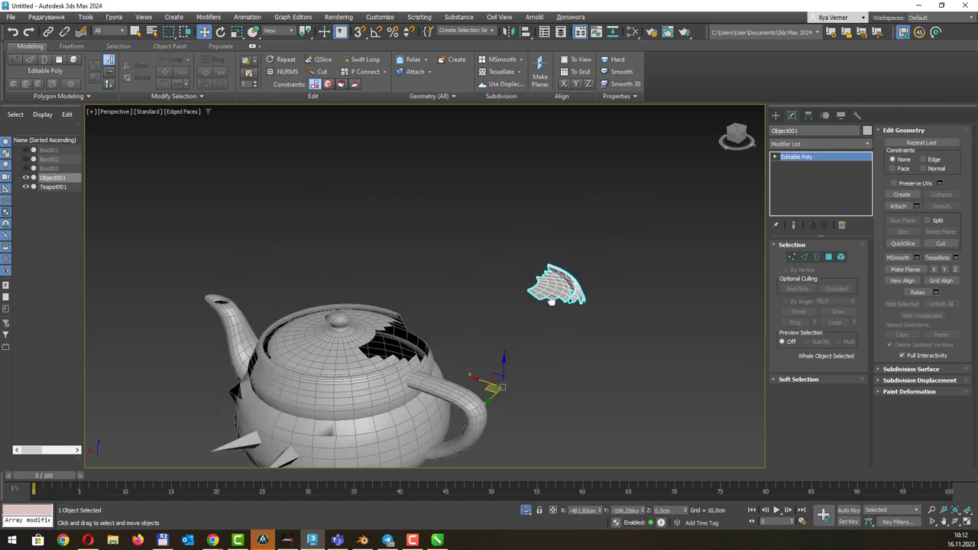
left_click_drag(480, 350, 501, 333)
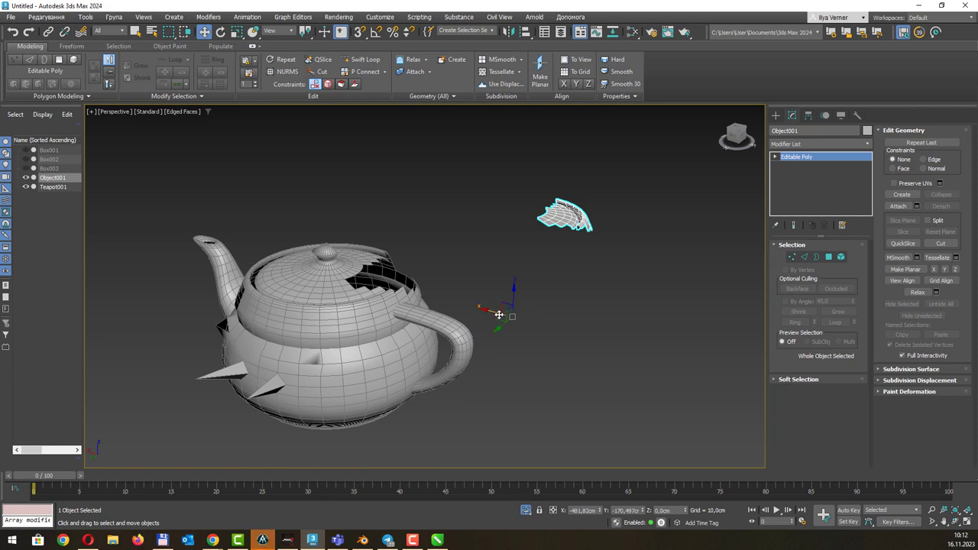
Select Teapot001 and attach the floating Object001 piece back into it
left_click(343, 312)
left_click(344, 298)
middle_click_drag(345, 297, 396, 325)
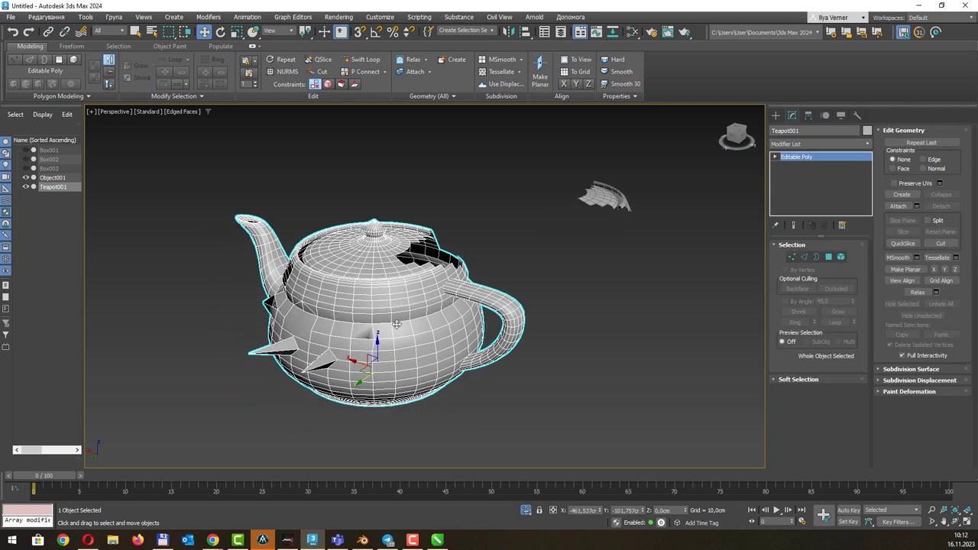
scroll(397, 325, "up", 2)
key("1")
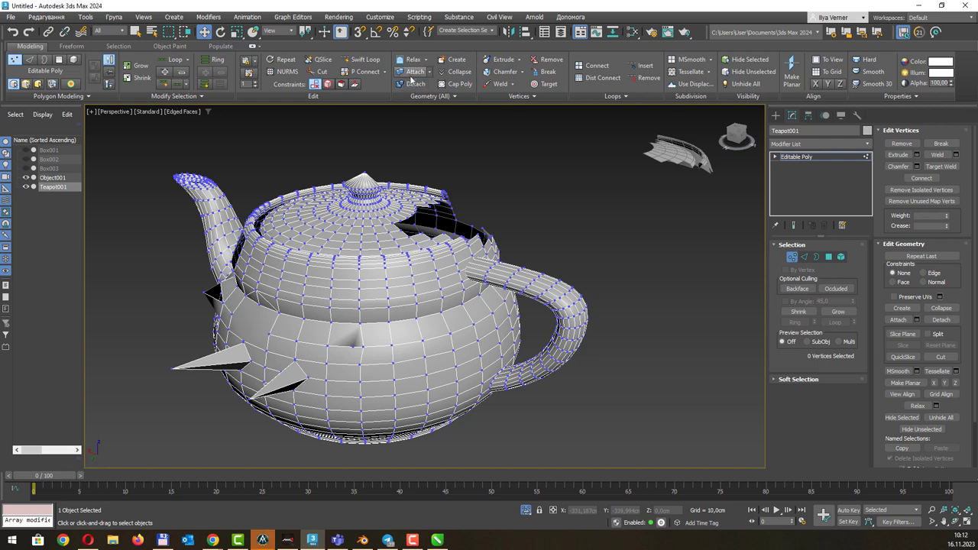
left_click(417, 73)
left_click(677, 153)
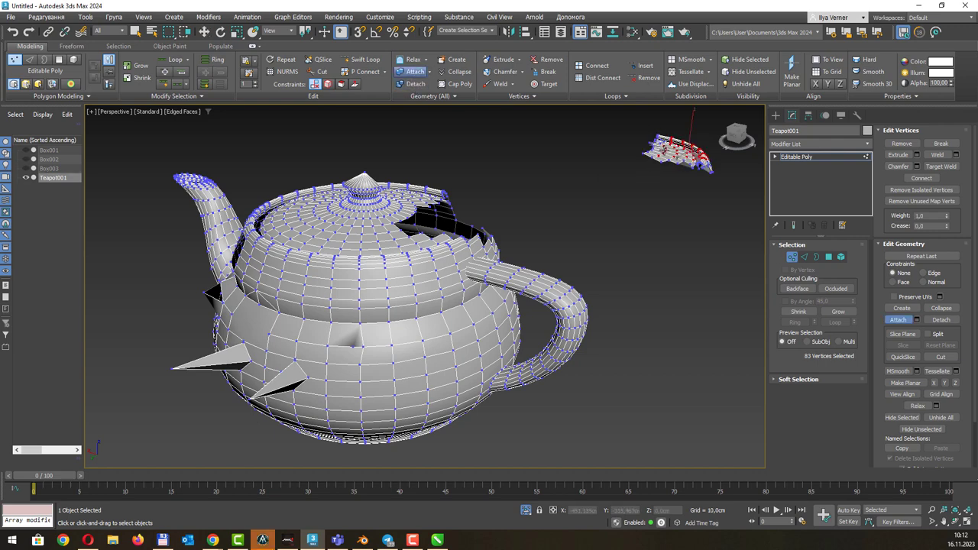
left_click(810, 158)
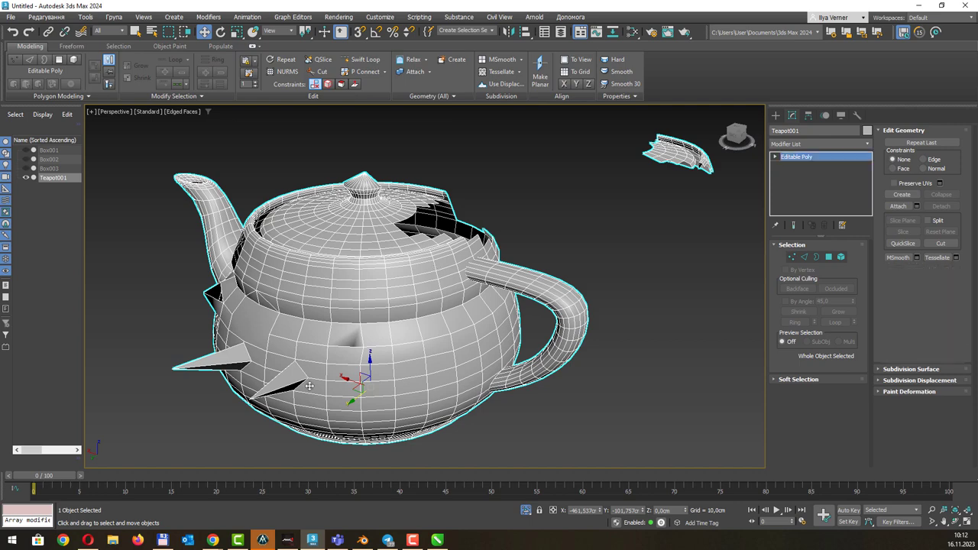
left_click_drag(356, 395, 415, 368)
middle_click_drag(415, 368, 444, 267, "alt")
Unhide the boxes and attach Box001, Box002 and Box003 to Teapot001 from the list
key("1")
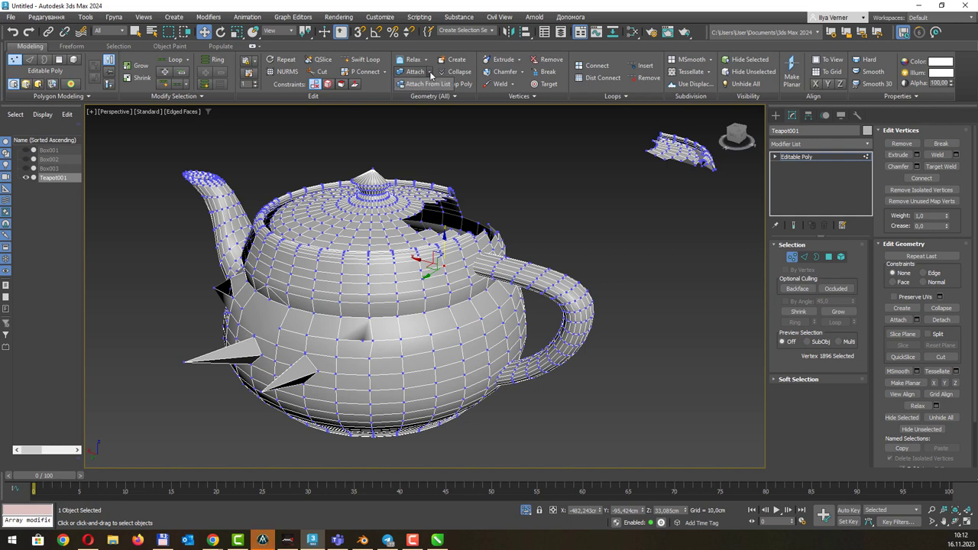
left_click(430, 72)
left_click(529, 510)
scroll(310, 151, "down", 5)
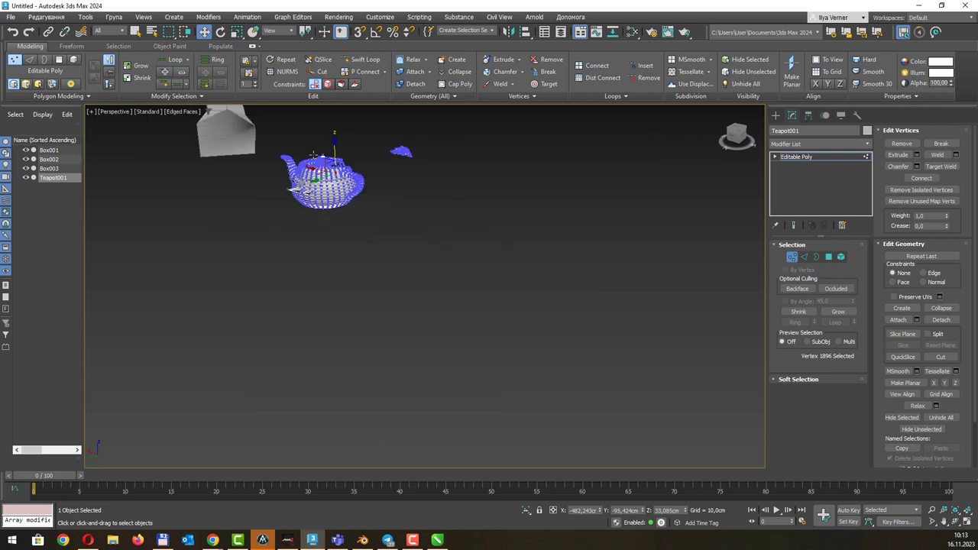
mouse_move(310, 151)
middle_mouse_down()
mouse_move(369, 220)
mouse_move(382, 196)
middle_mouse_up()
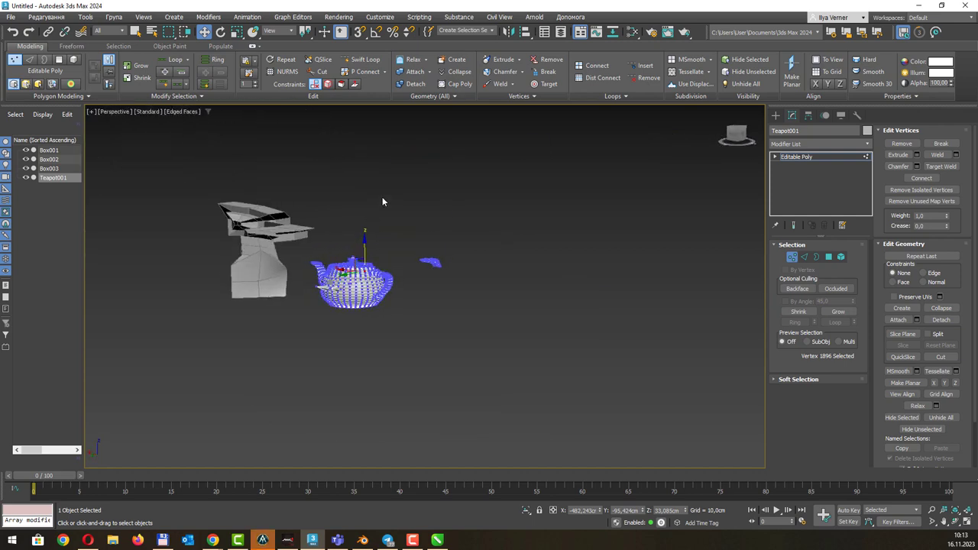
left_click(430, 71)
left_click(423, 86)
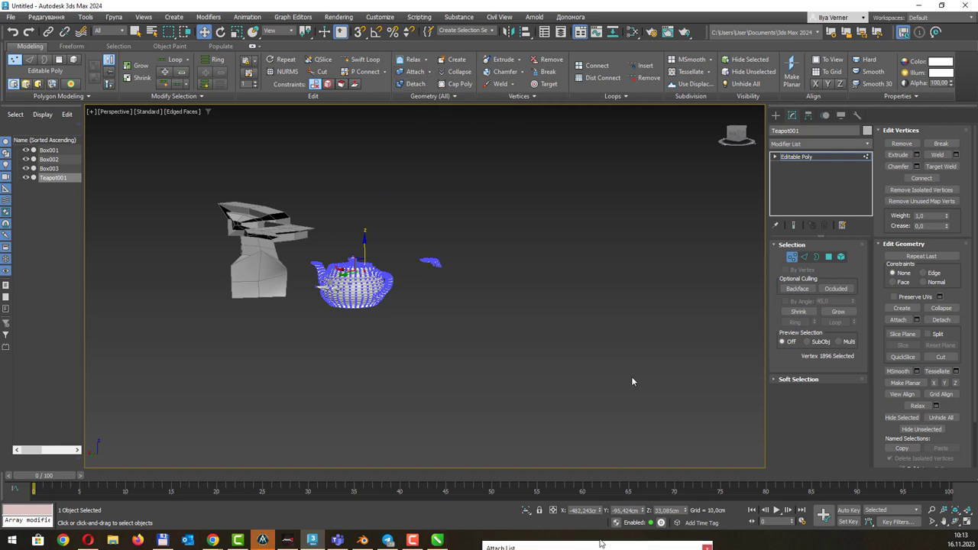
key("ctrl+a")
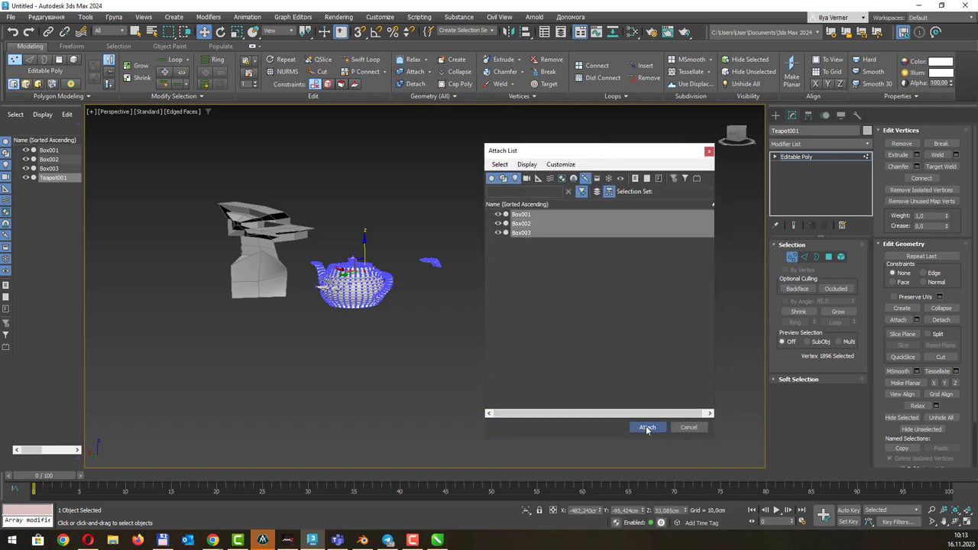
left_click(646, 427)
key("z")
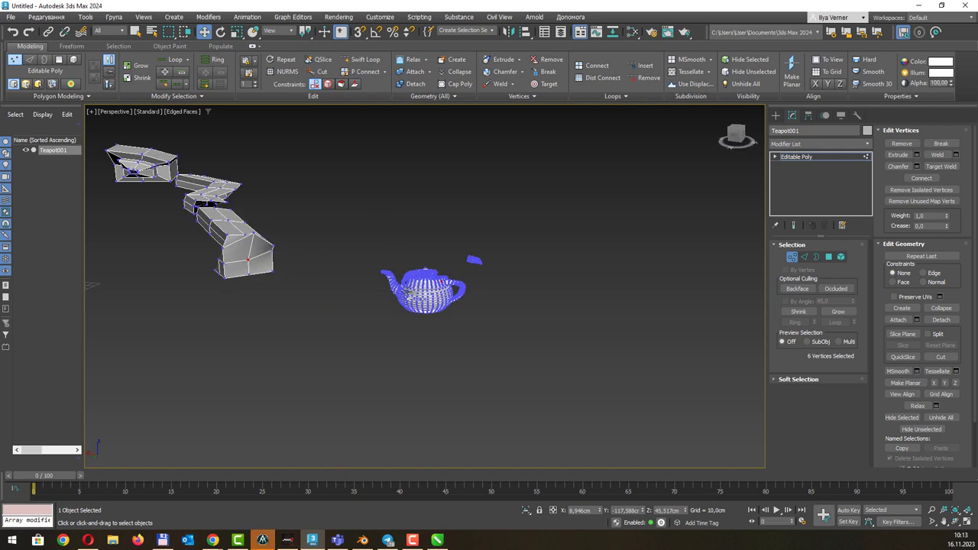
left_click(288, 239)
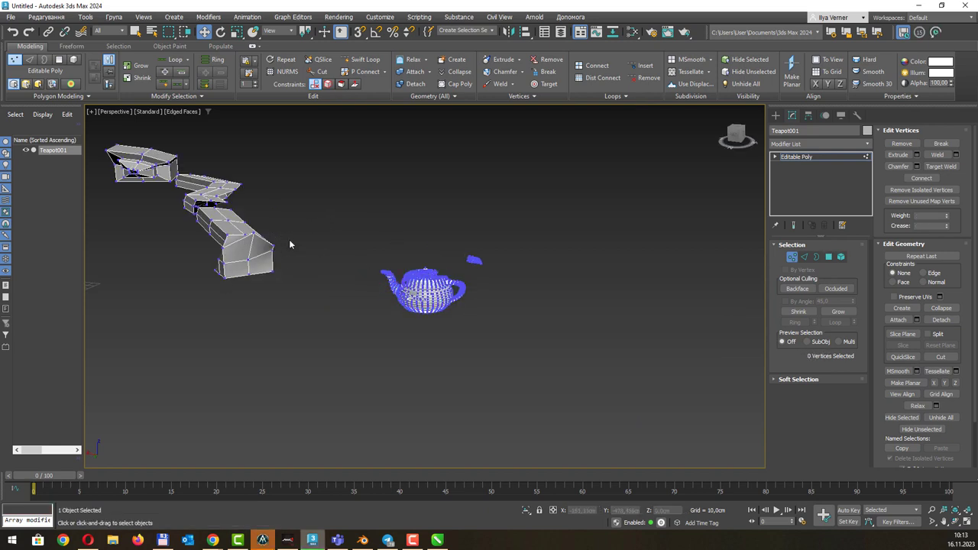
left_click_drag(222, 218, 270, 250)
left_click(826, 157)
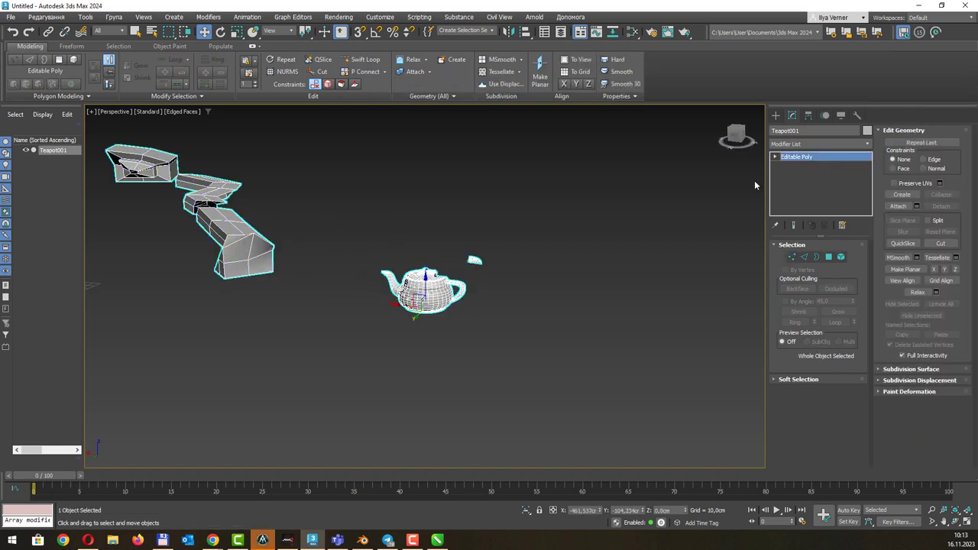
middle_click_drag(415, 320, 65, 173, "alt")
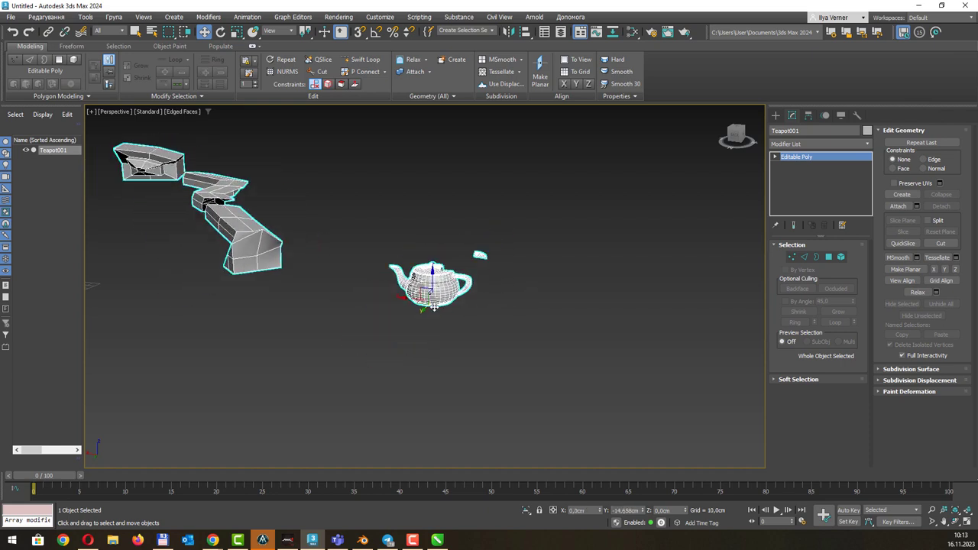
middle_click_drag(229, 229, 427, 247, "alt")
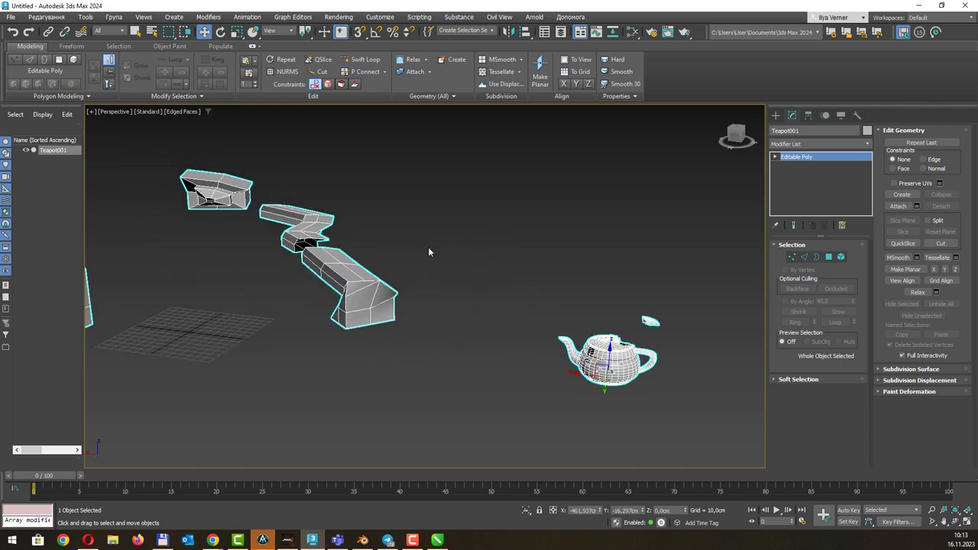
scroll(624, 330, "down", 2)
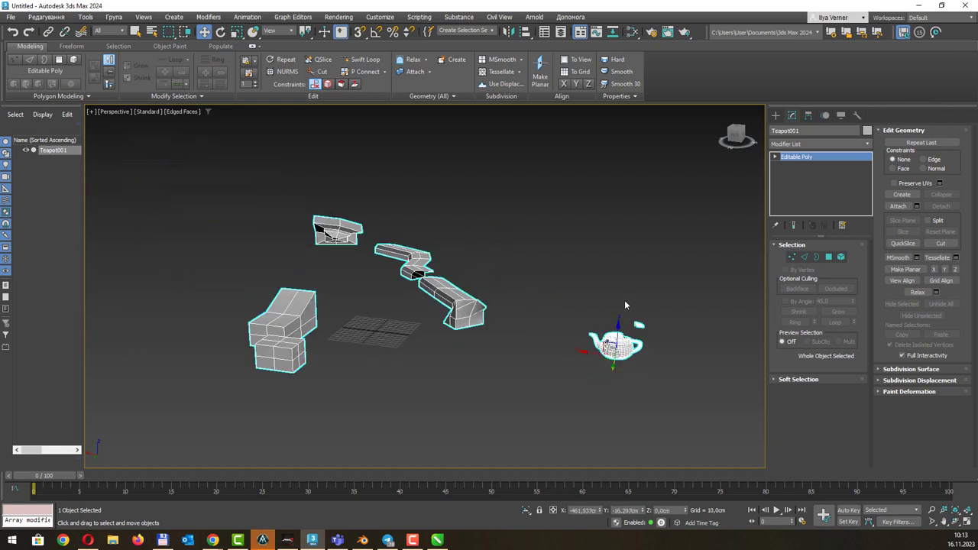
mouse_move(624, 301)
middle_mouse_down("alt")
mouse_move(580, 293)
mouse_move(616, 305)
middle_mouse_up("alt")
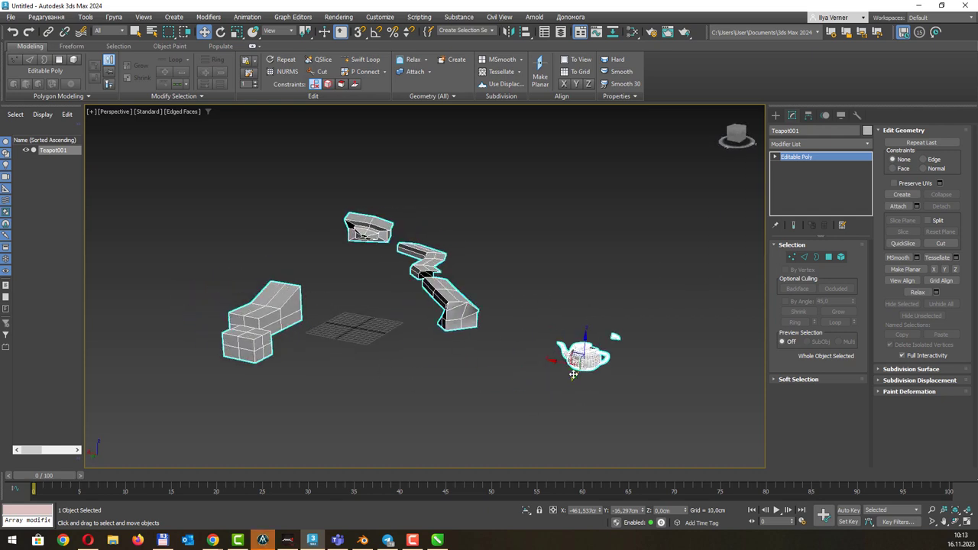
mouse_move(574, 374)
middle_mouse_down("alt")
mouse_move(476, 362)
mouse_move(579, 350)
middle_mouse_up("alt")
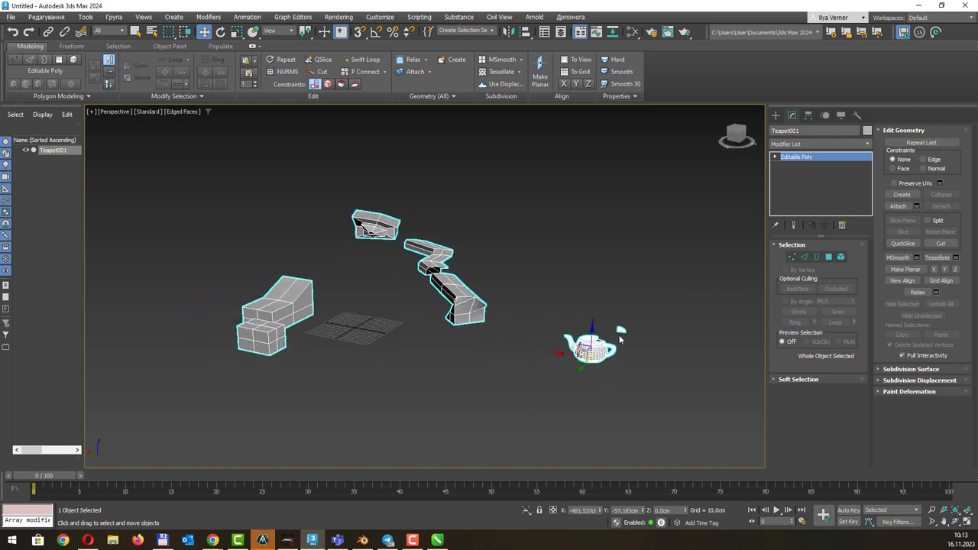
key("1")
Select a single teapot vertex and zoom the view in on it
left_click(595, 347)
key("z")
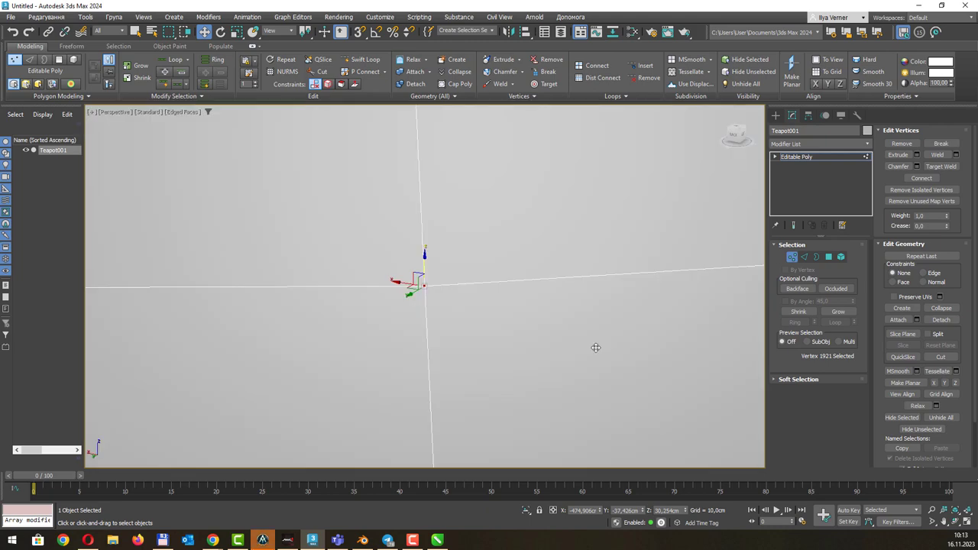
scroll(474, 287, "down", 3)
scroll(470, 284, "down", 2)
scroll(459, 275, "down", 1)
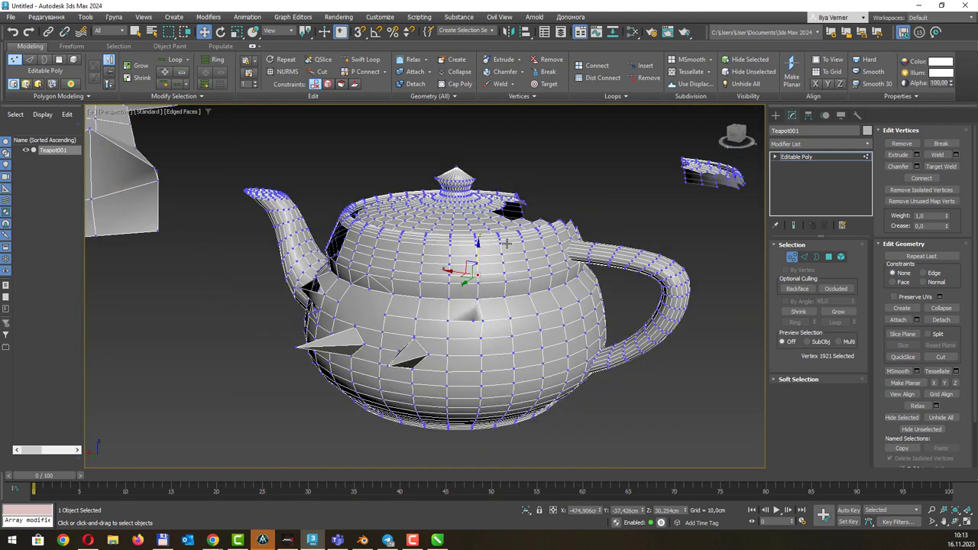
scroll(424, 243, "up", 1)
middle_click_drag(424, 243, 419, 243)
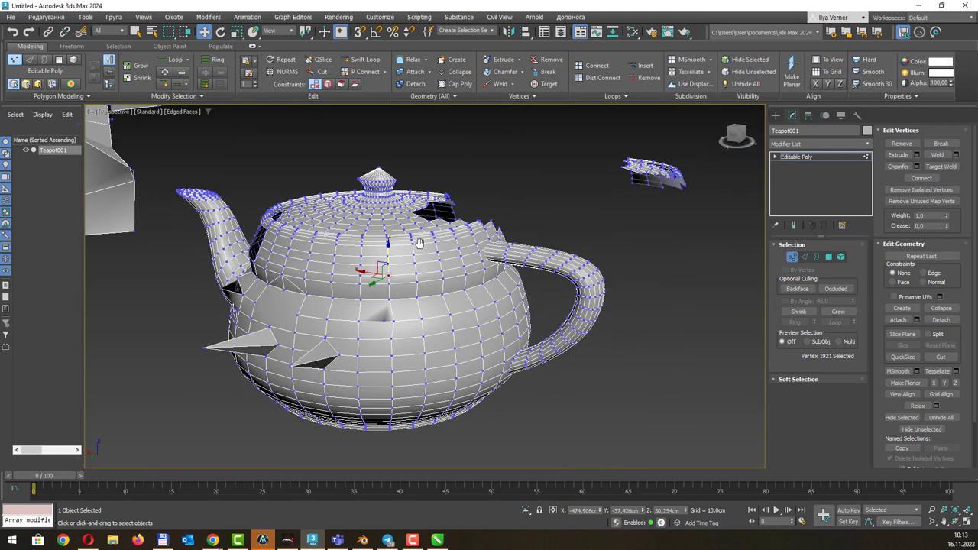
scroll(920, 342, "down", 2)
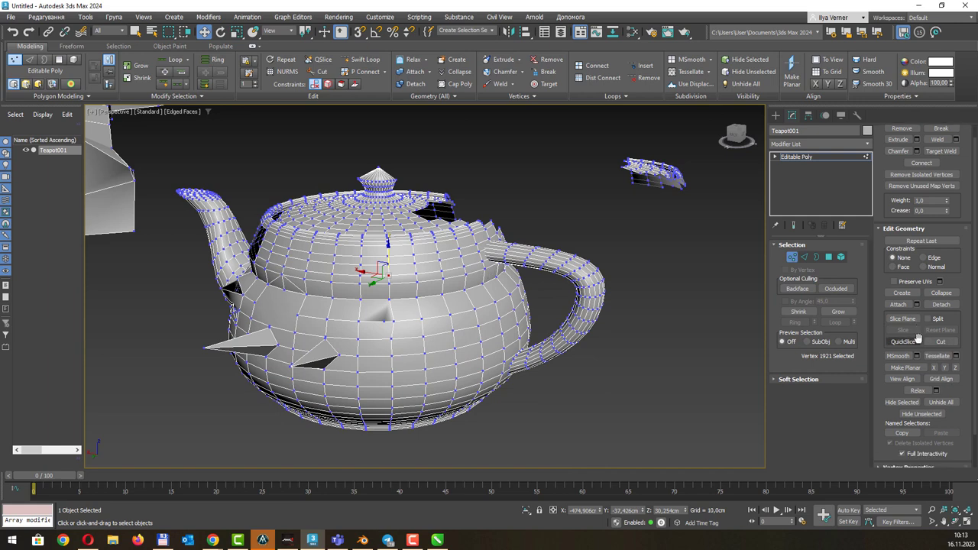
scroll(920, 341, "down", 1)
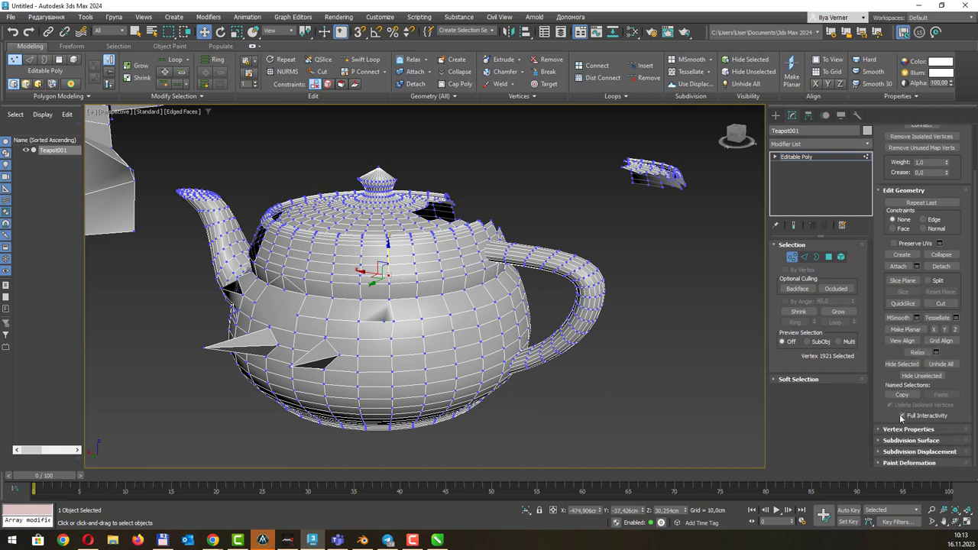
Expand and collapse Vertex Properties, then switch Teapot001 to Edge sub-object level
left_click(881, 429)
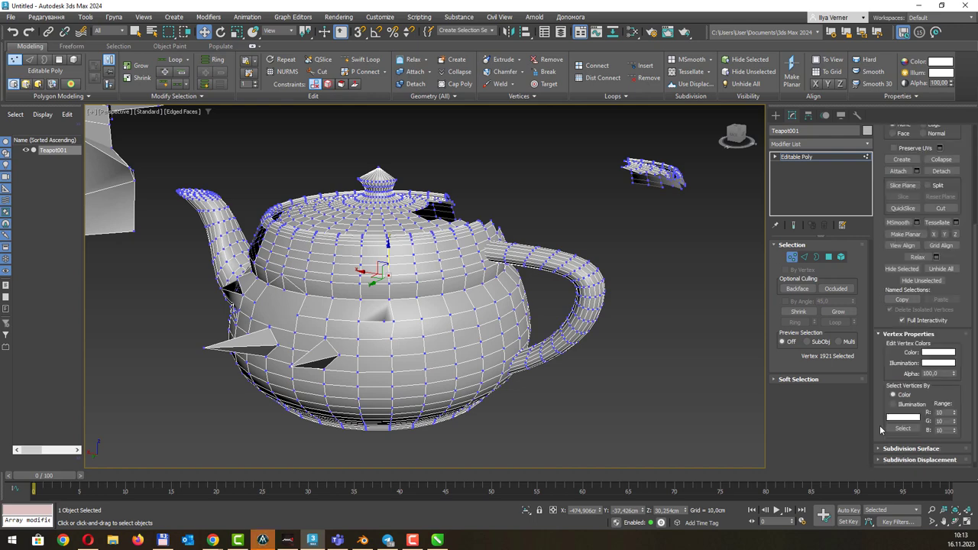
left_click(882, 336)
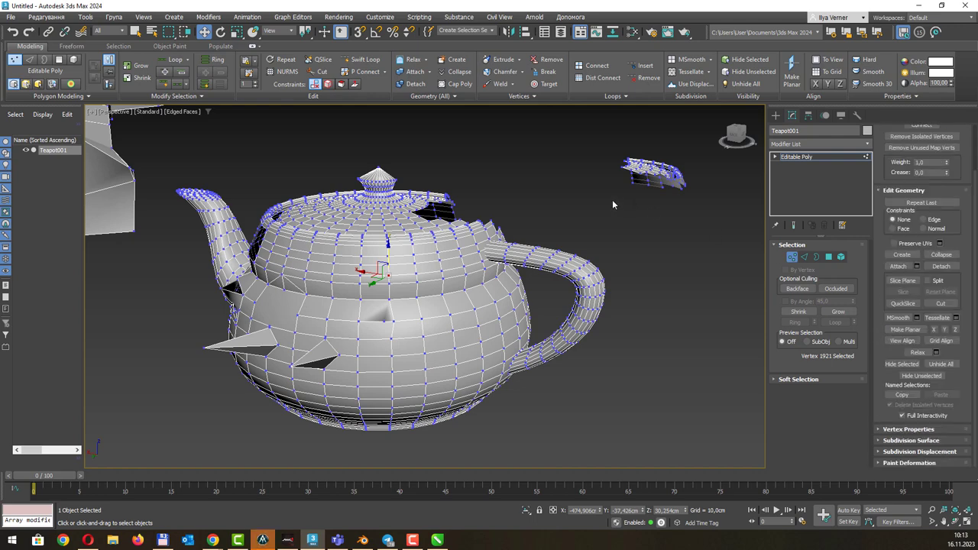
scroll(607, 200, "down", 5)
scroll(556, 221, "down", 5)
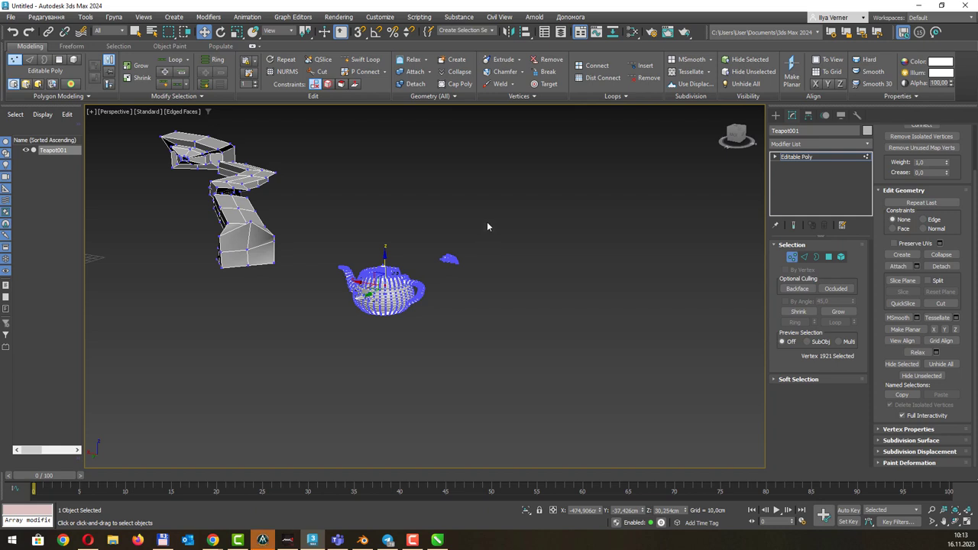
scroll(502, 227, "up", 2)
middle_click_drag(494, 185, 523, 230)
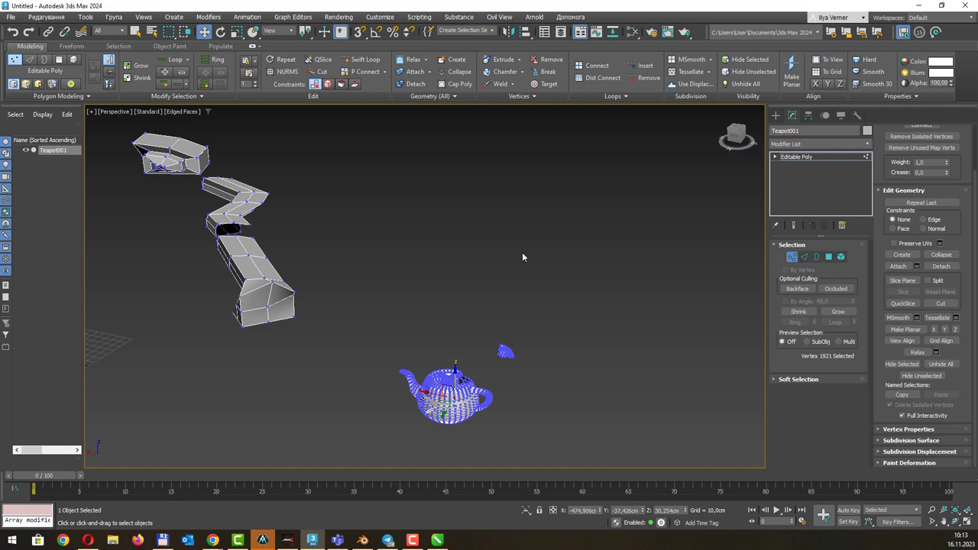
left_click(806, 257)
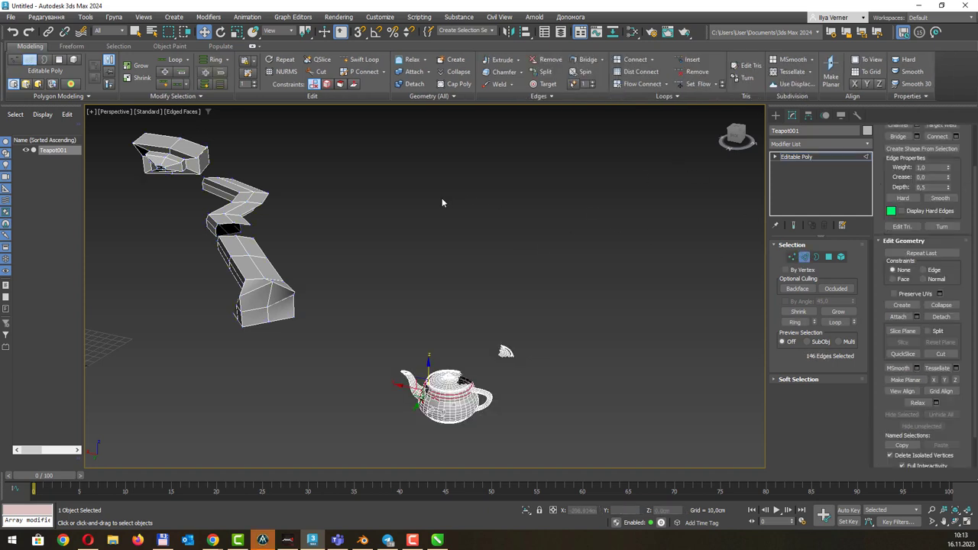
Select single edges on the teapot body and extend them into vertical edge loops with Loop
middle_click_drag(441, 198, 447, 186, "alt")
left_click(489, 365)
key("q")
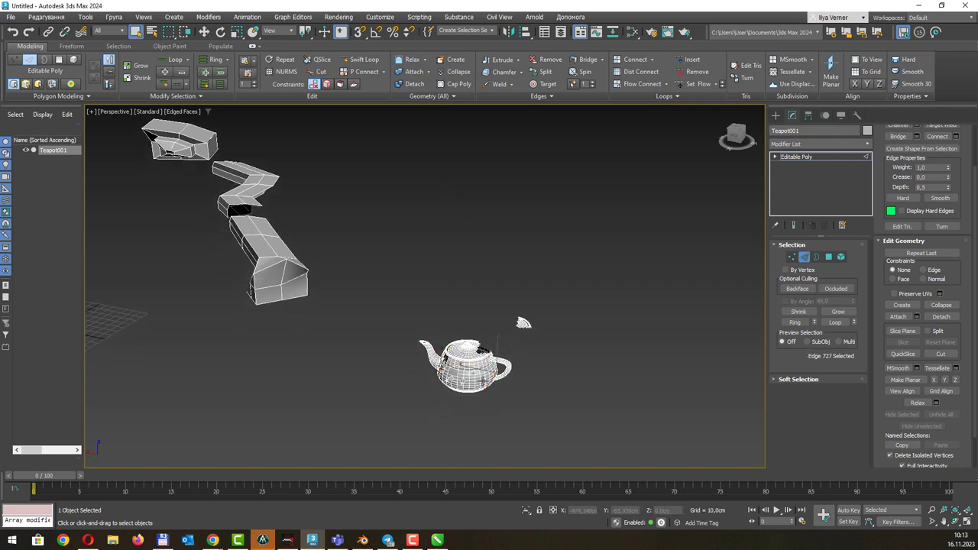
key("z")
left_click(475, 358)
left_click(479, 354)
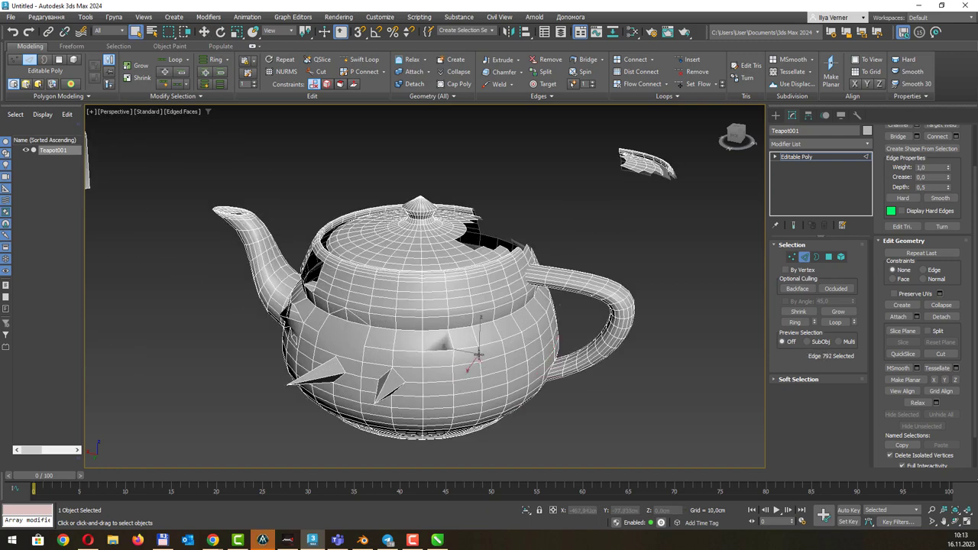
scroll(493, 334, "up", 1)
scroll(503, 333, "up", 1)
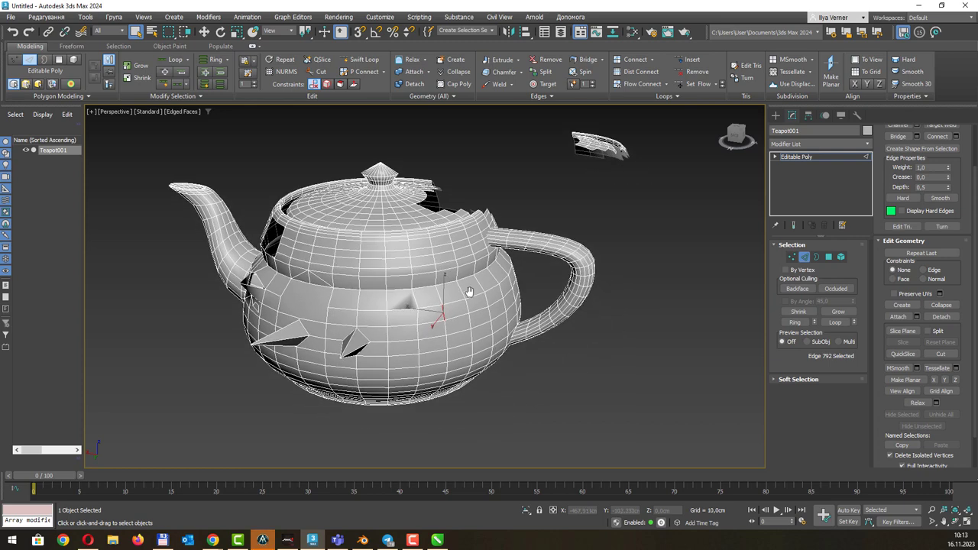
scroll(455, 298, "up", 1)
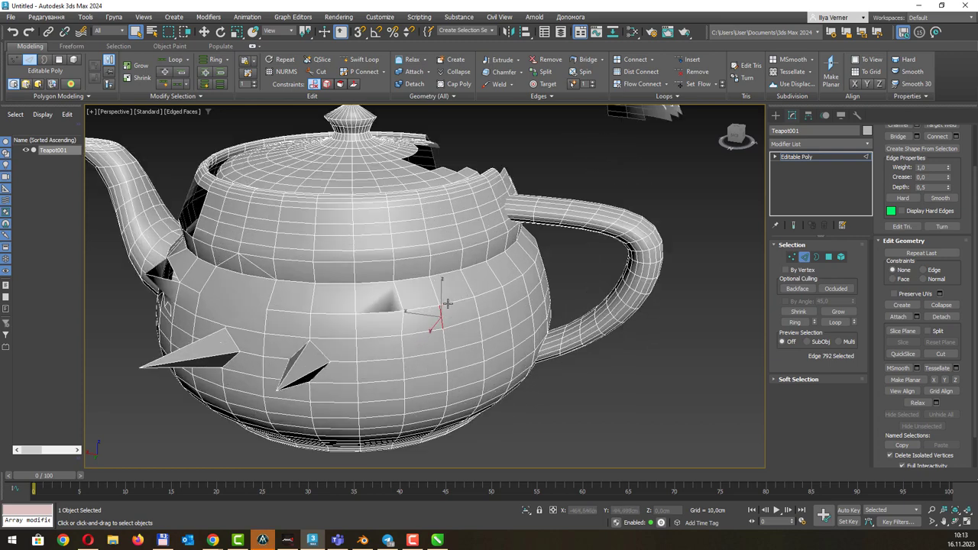
left_click(177, 62)
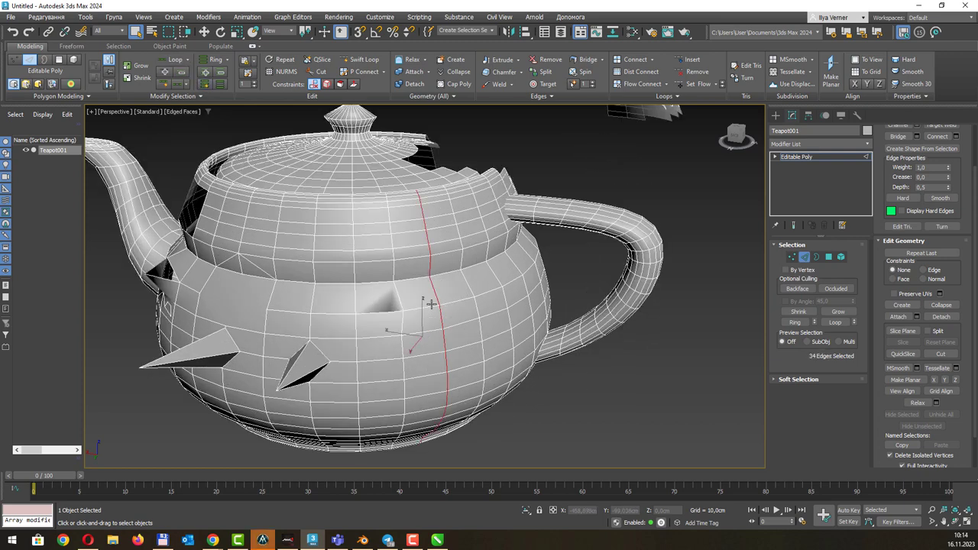
left_click(457, 326)
left_click(177, 63)
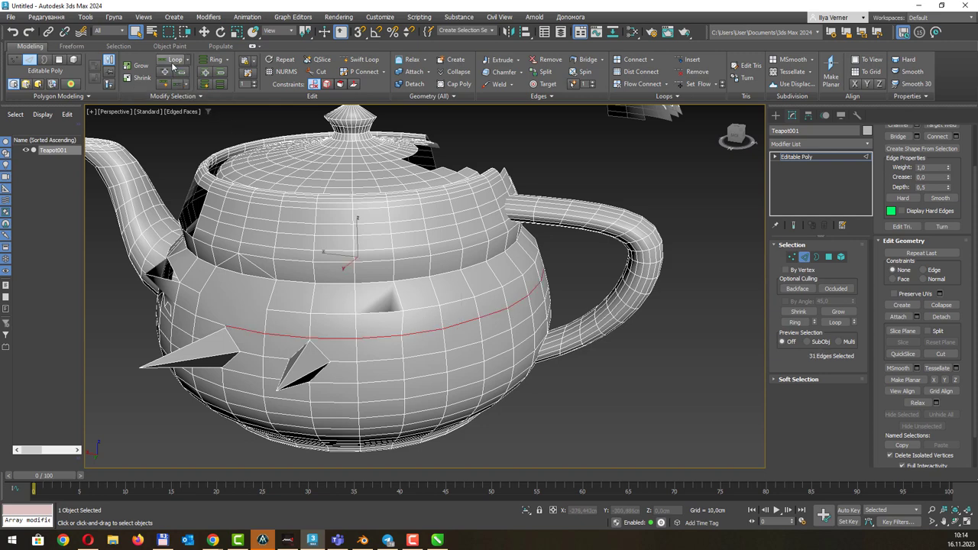
Expand one body edge into an edge ring and another into a horizontal loop
middle_click_drag(543, 284, 527, 279, "alt")
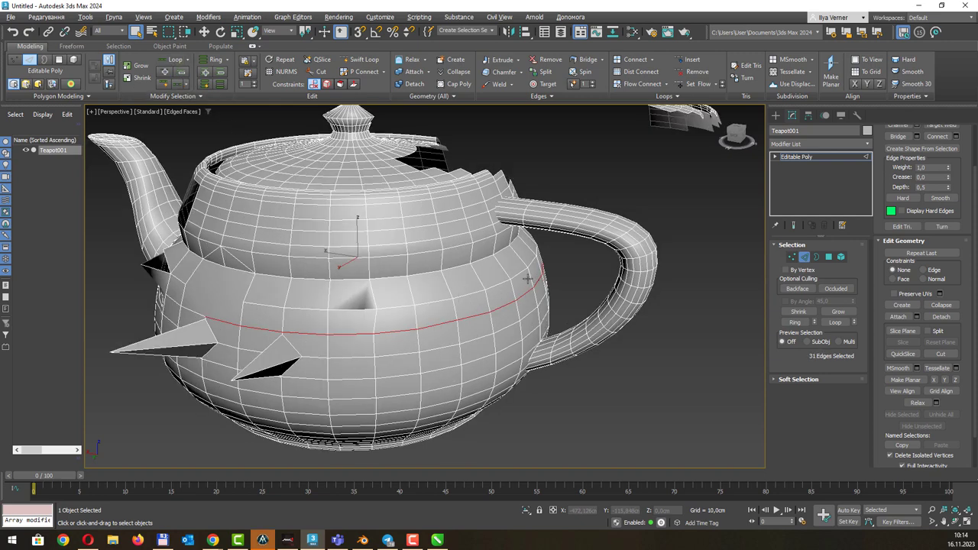
left_click(419, 301)
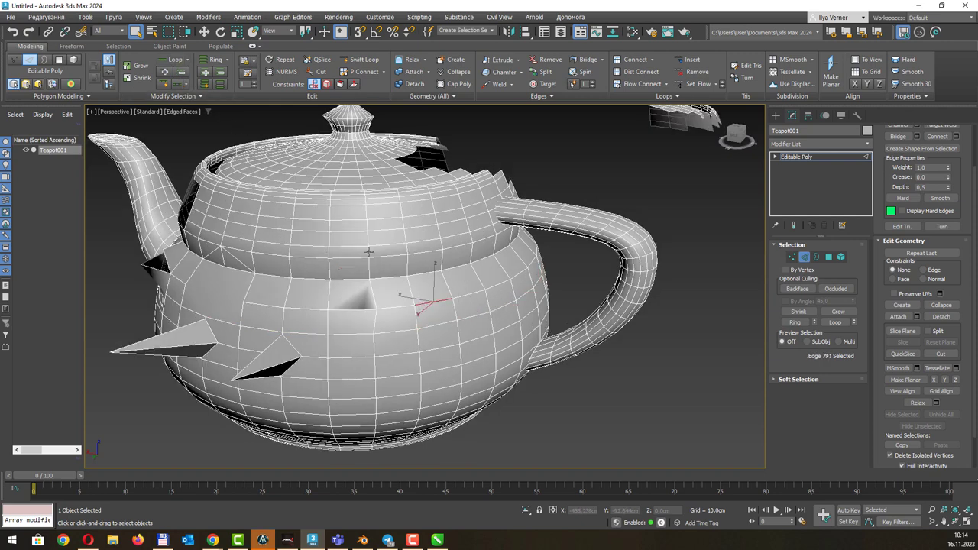
left_click(211, 61)
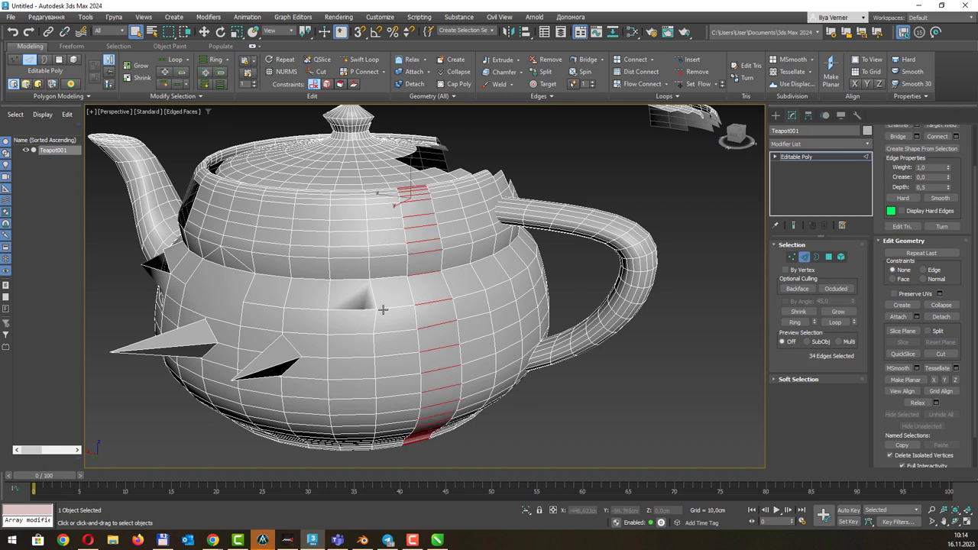
left_click(382, 309)
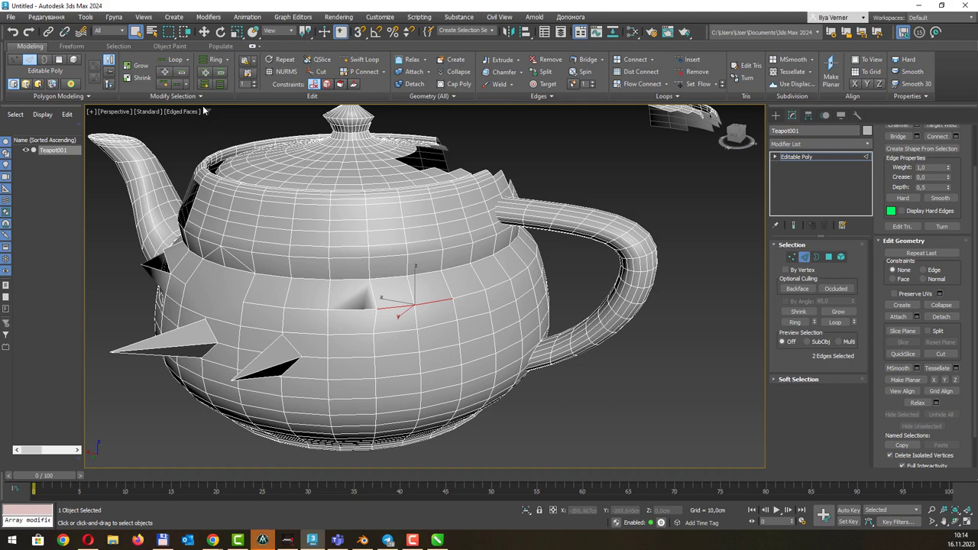
left_click(181, 91)
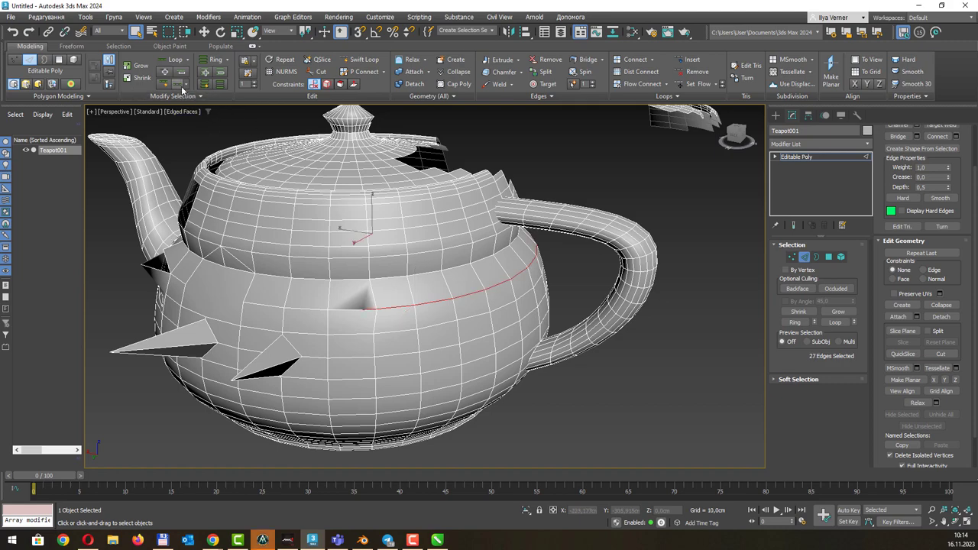
Grow an edge near the handle along its loop to seven edges, undoing a shrink
mouse_move(462, 284)
middle_mouse_down("alt")
mouse_move(395, 287)
mouse_move(388, 304)
middle_mouse_up("alt")
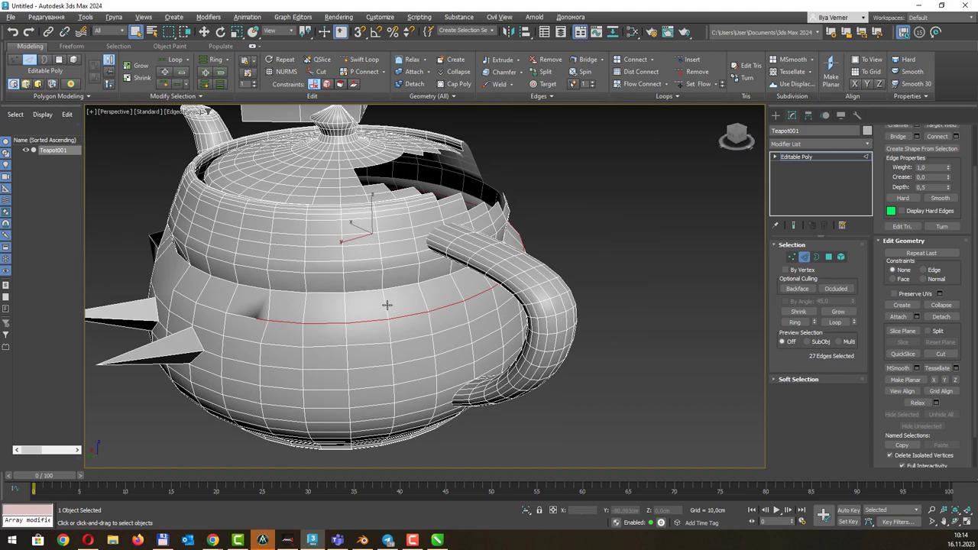
left_click(356, 315)
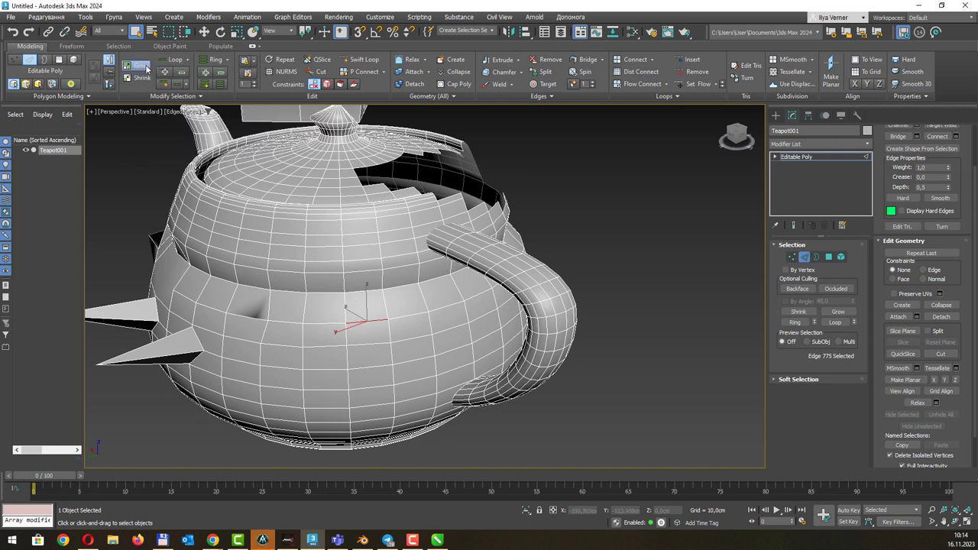
left_click(168, 75)
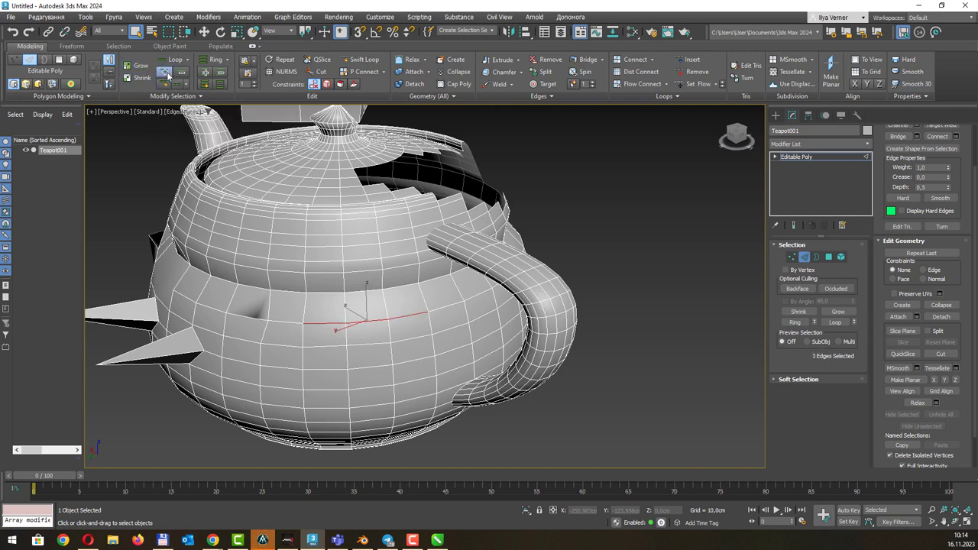
left_click(168, 74)
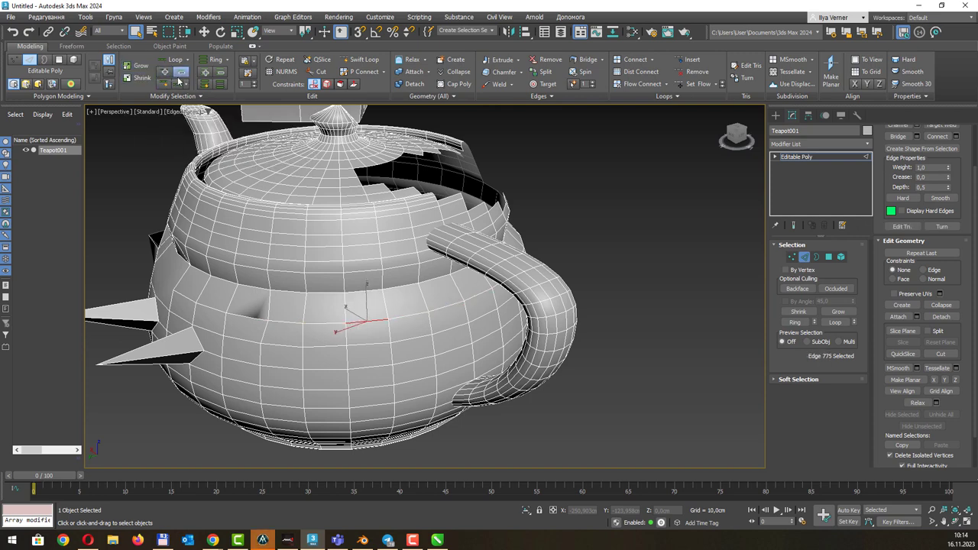
left_click(165, 72)
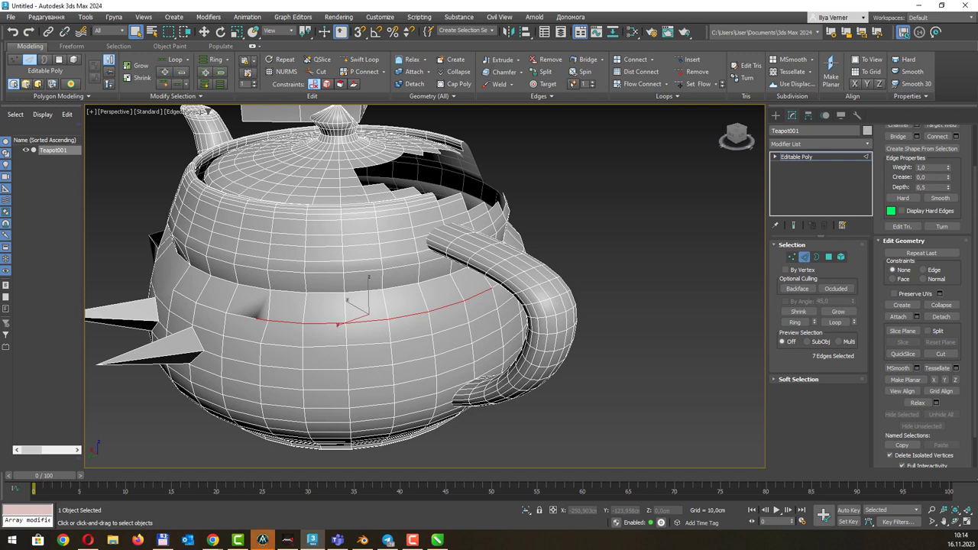
left_click(799, 312)
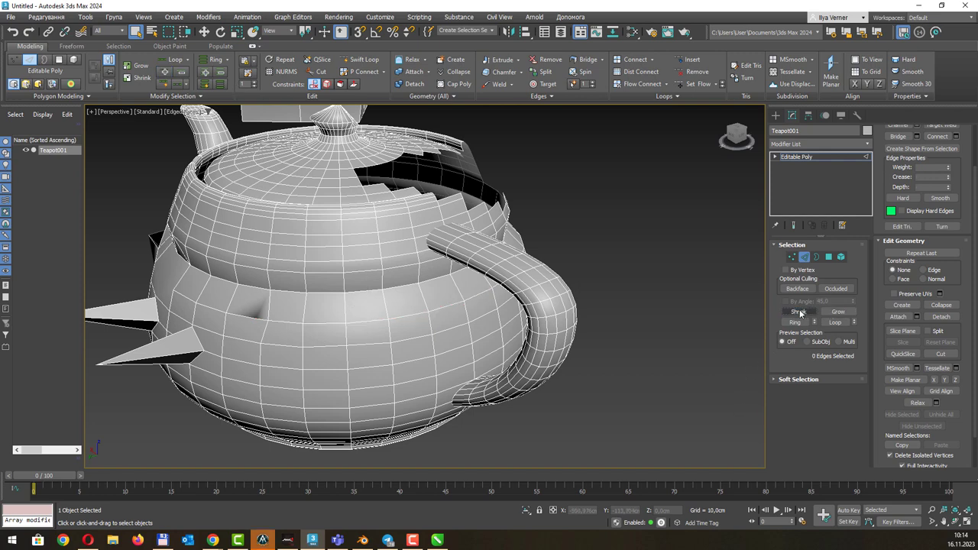
key("ctrl+z")
Grow the seven edges into a wider band and convert it into full vertical loops
left_click(835, 314)
left_click(836, 315)
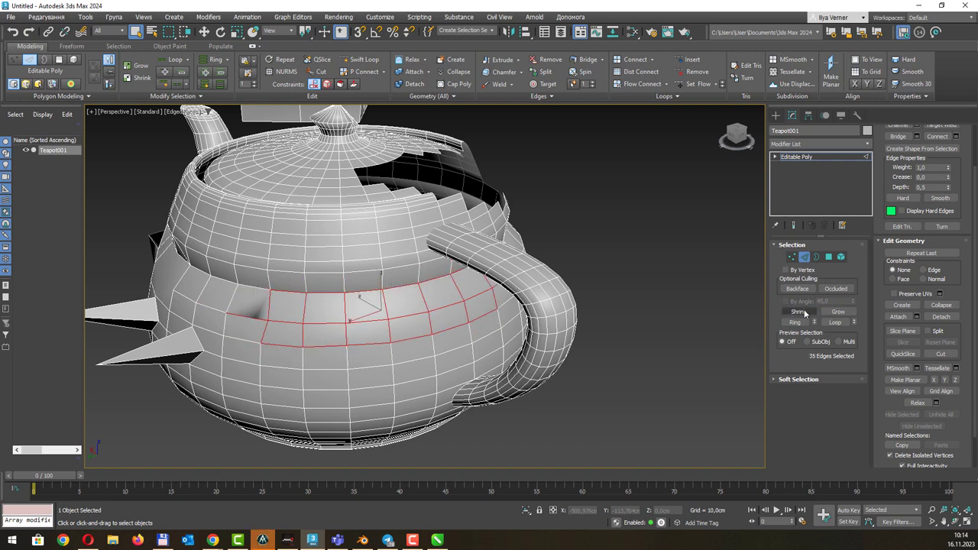
left_click(800, 323)
key("ctrl+z")
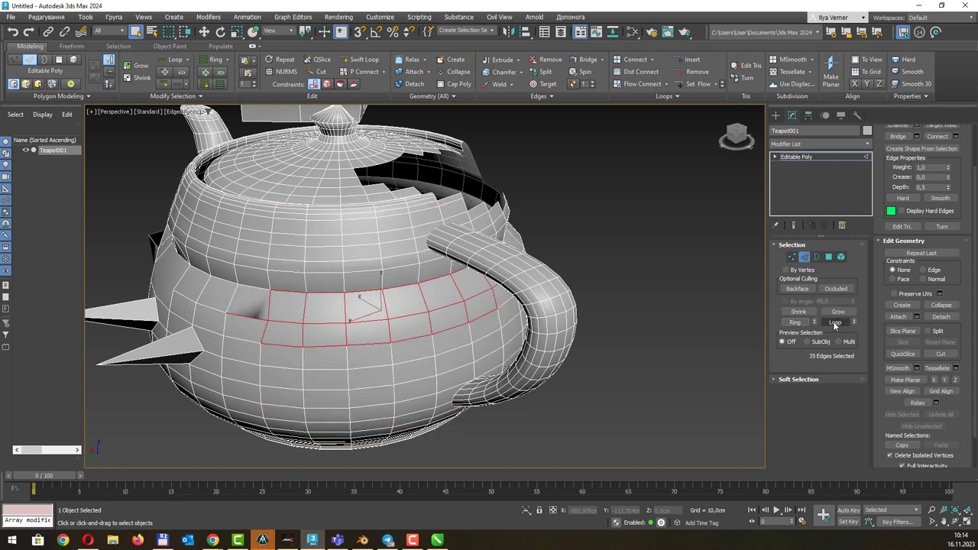
left_click(834, 322)
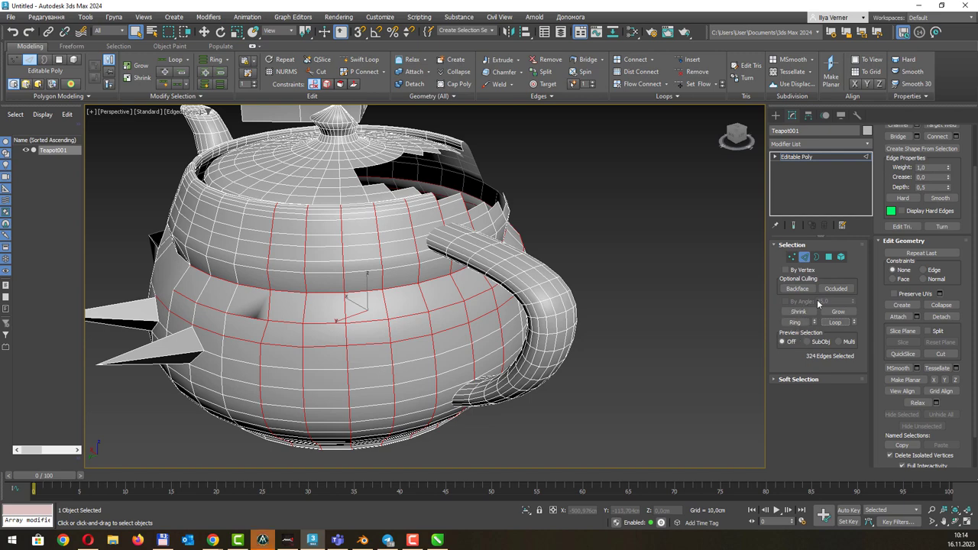
scroll(897, 277, "up", 3)
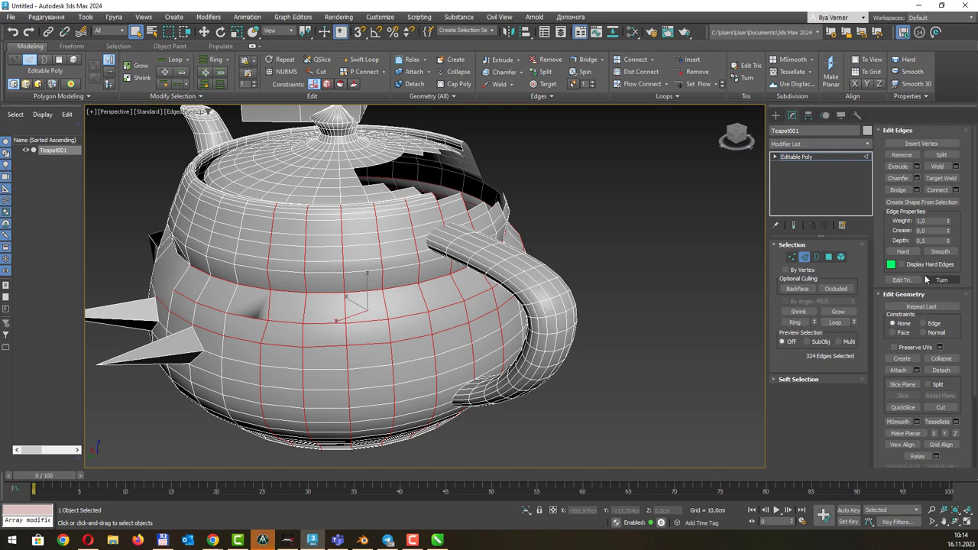
left_click(408, 329)
Delete two single edges on the upper body, opening two square holes
left_click(375, 346)
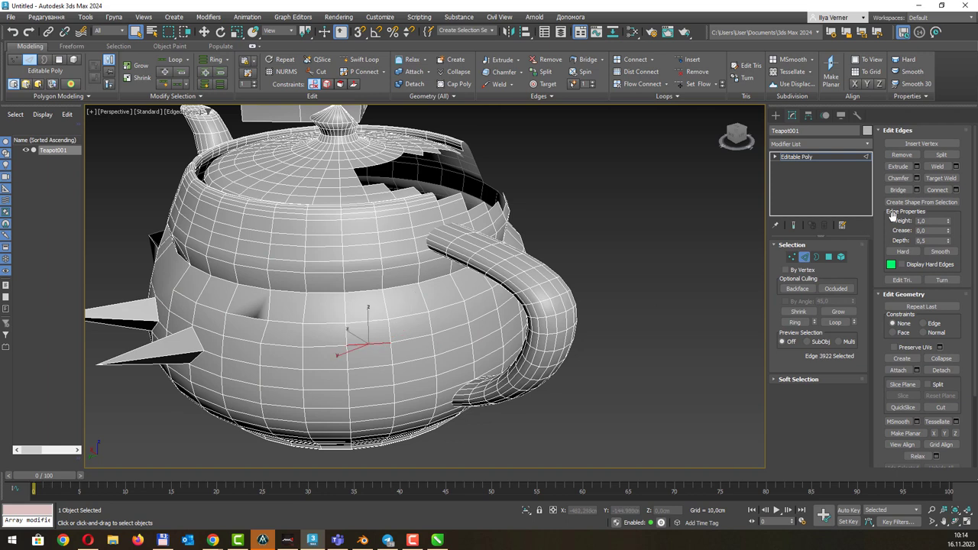
left_click(362, 350)
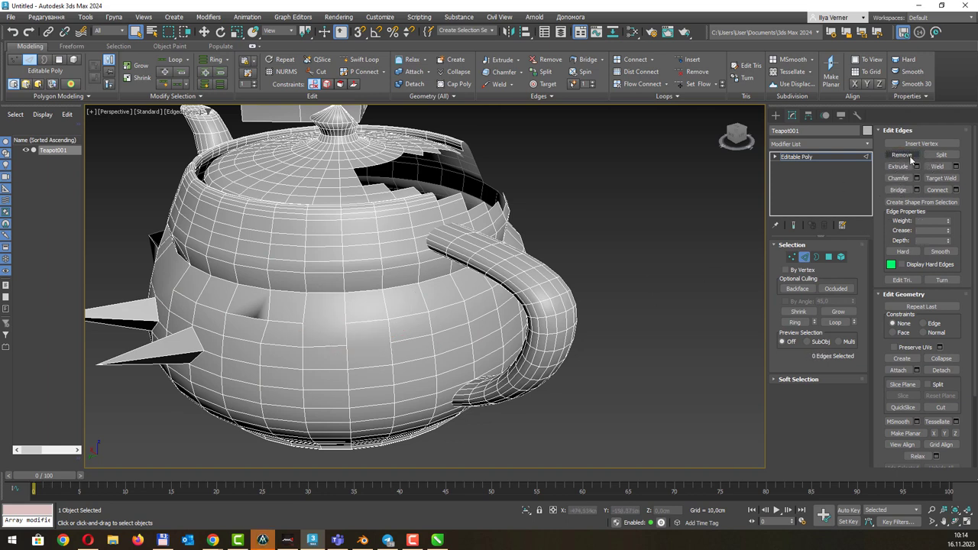
scroll(341, 315, "up", 3)
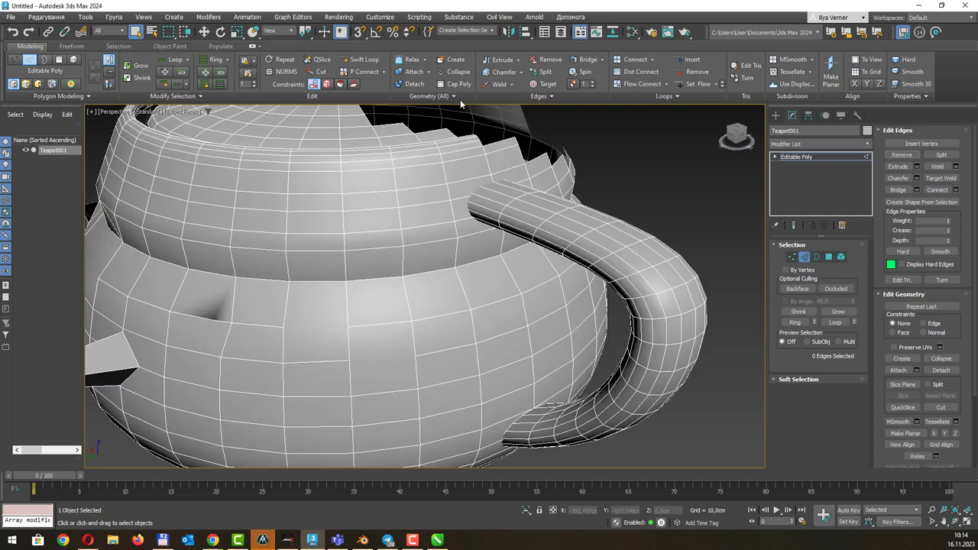
scroll(348, 318, "down", 3)
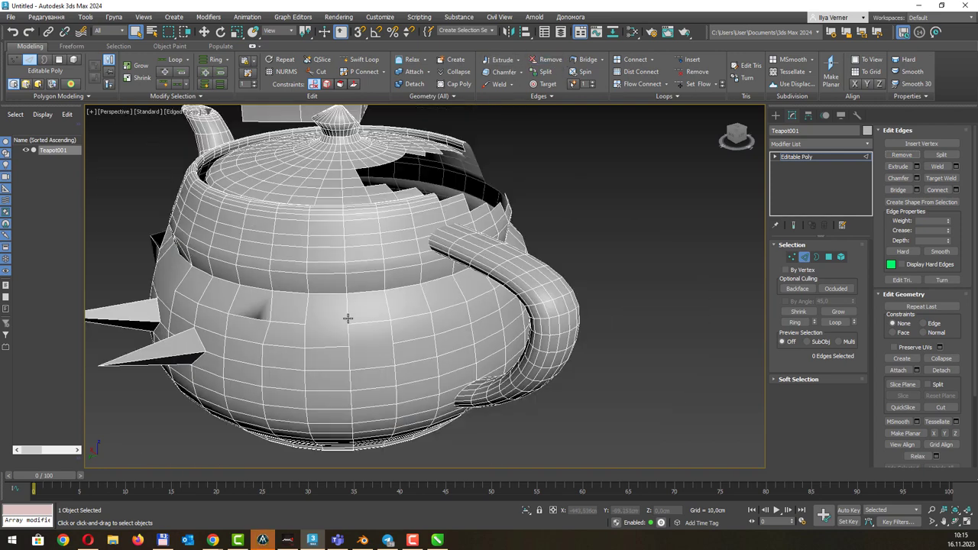
left_click_drag(355, 245, 380, 265)
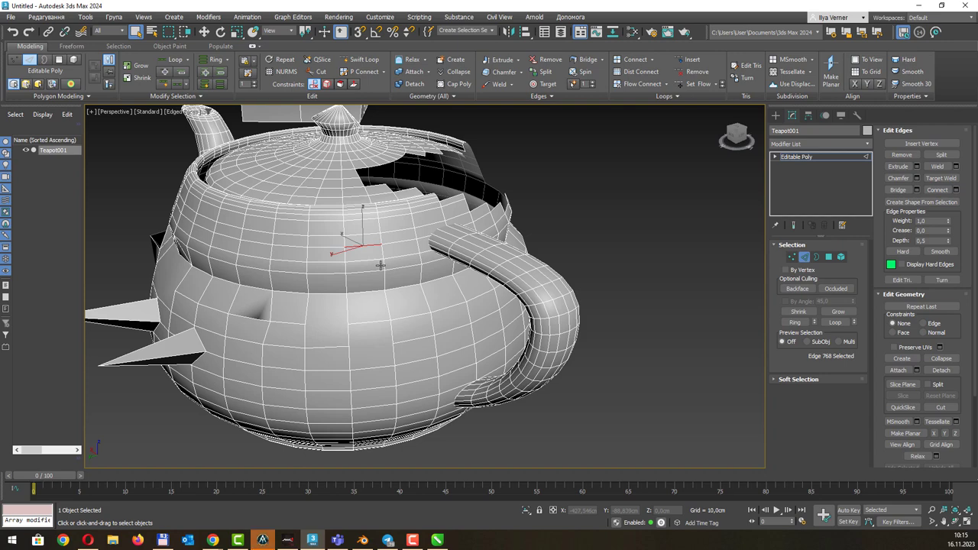
key("Delete")
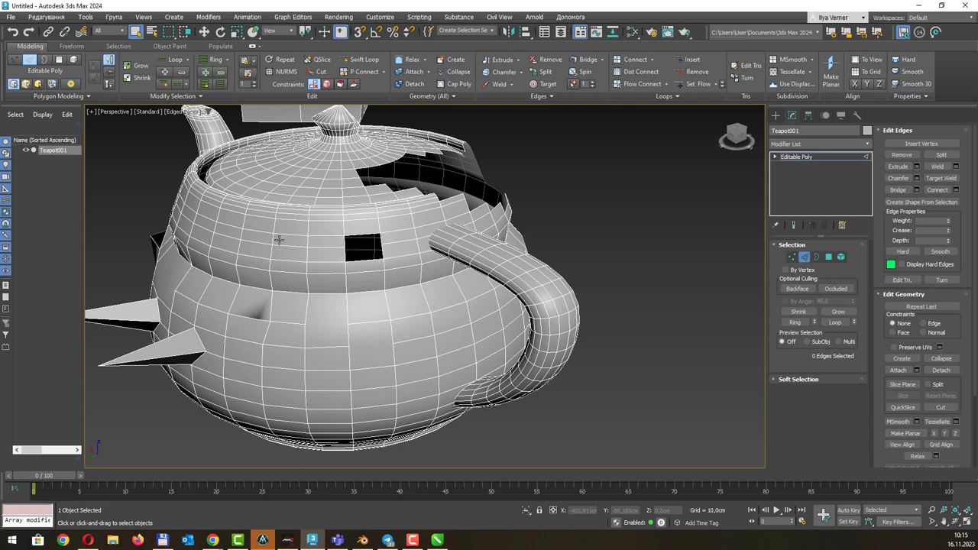
left_click(278, 238)
key("Delete")
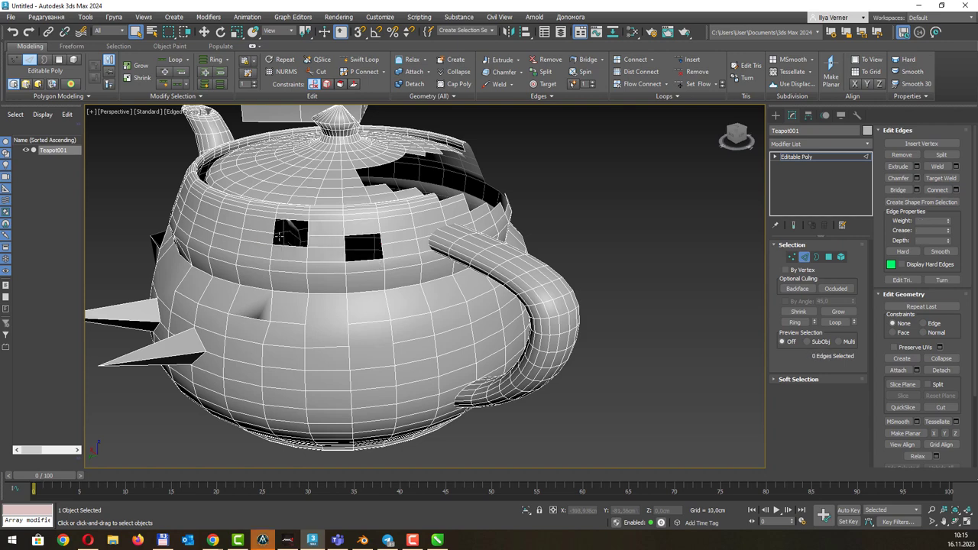
Select two neighbouring edges on the lower body
left_click(405, 318)
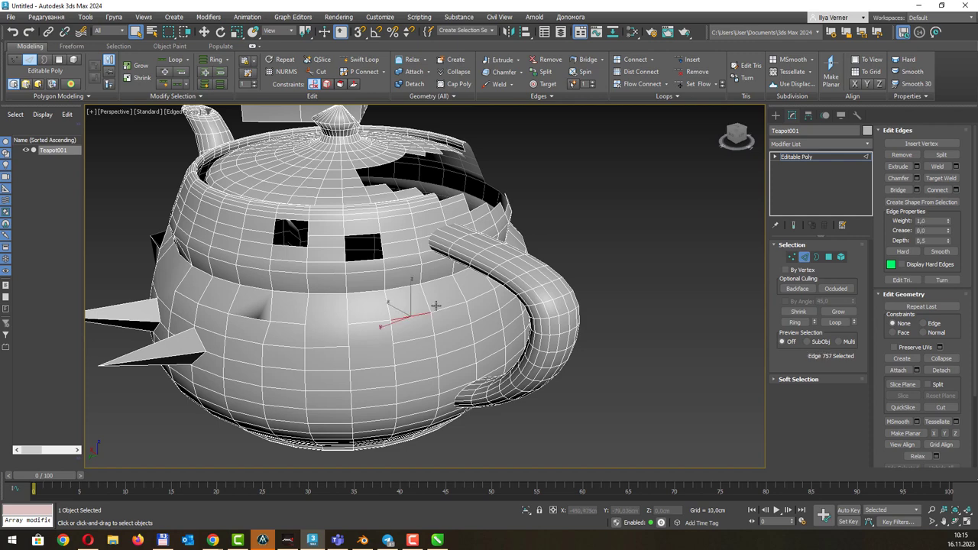
left_click(365, 327)
scroll(367, 317, "up", 3)
Remove a horizontal edge on the lower belly, merging its two faces
scroll(371, 320, "up", 2)
key("1")
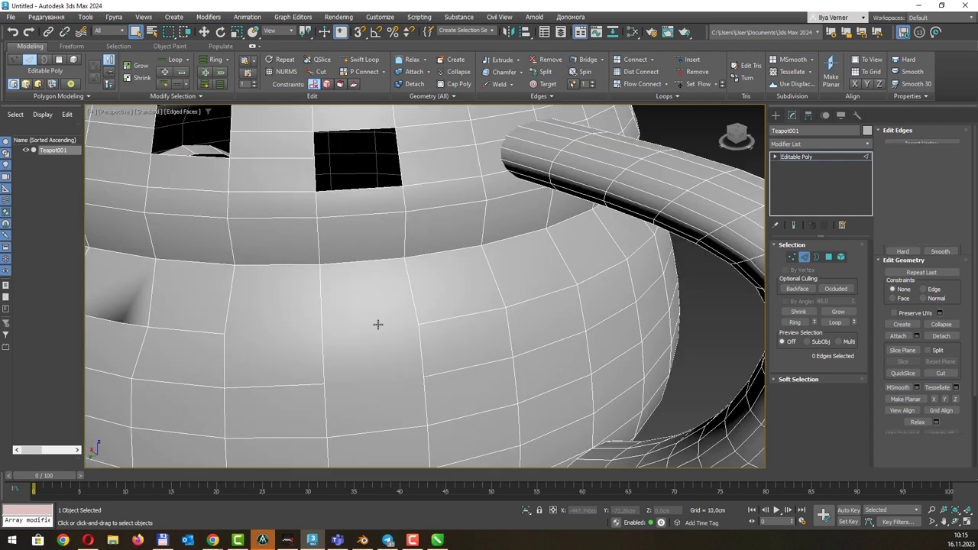
middle_click_drag(373, 326, 435, 282)
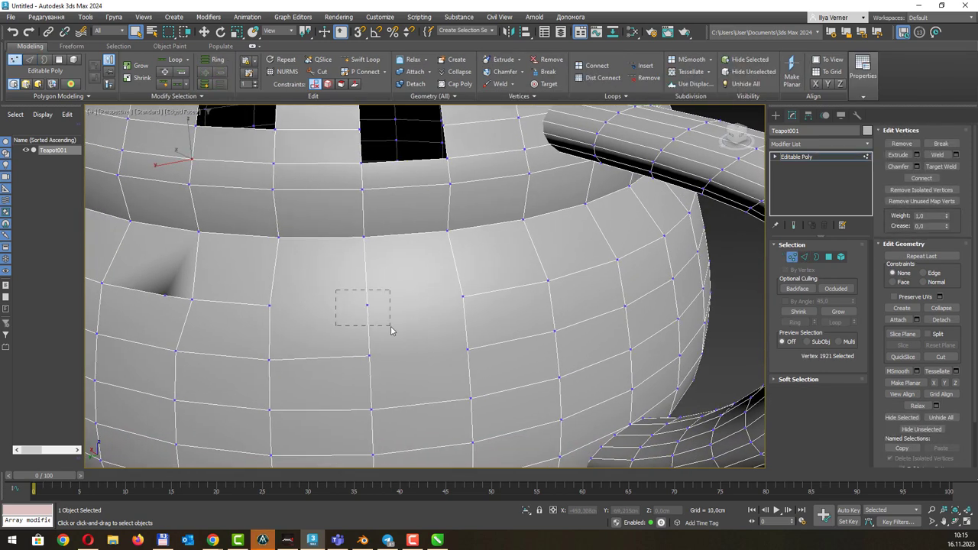
left_click_drag(336, 289, 390, 331)
key("ctrl+z")
left_click(398, 303)
key("2")
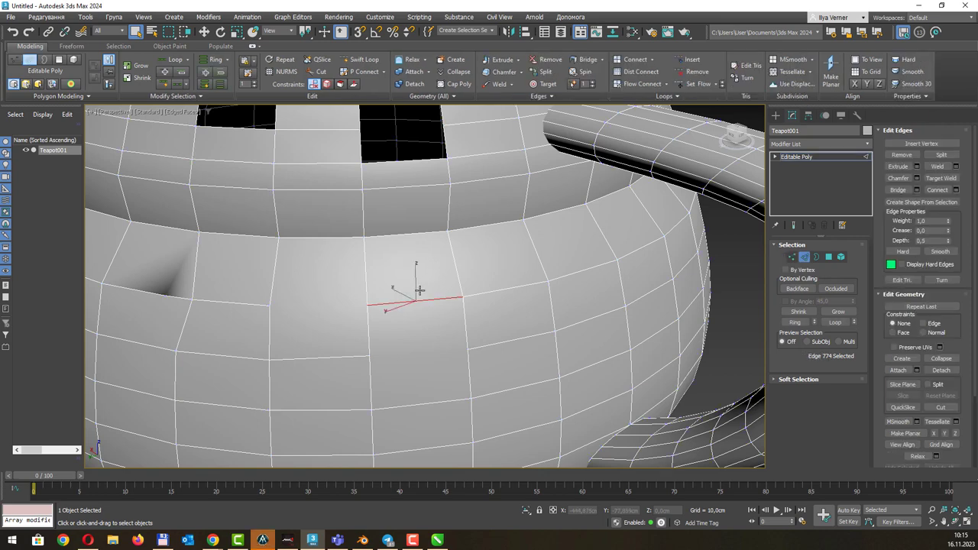
left_click(418, 289)
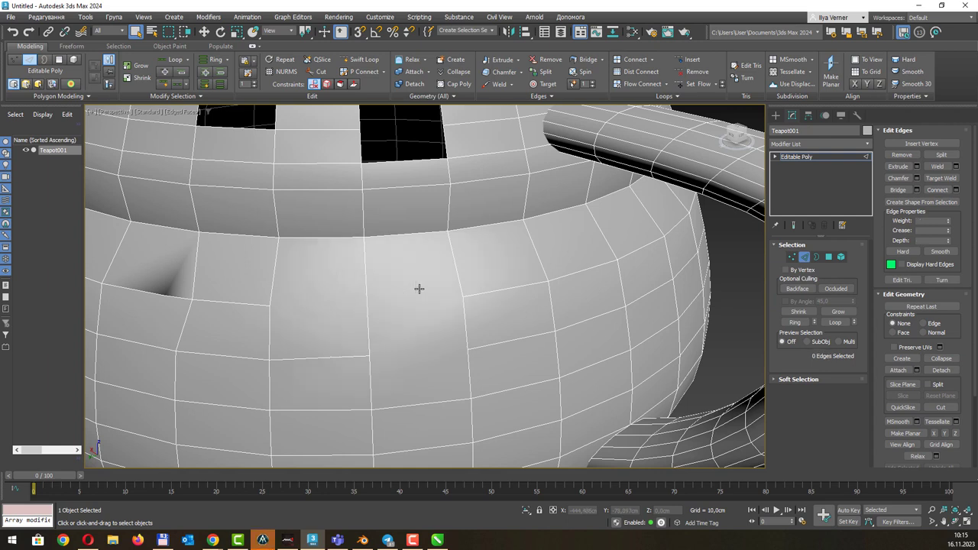
Turn on vertex Extrude and grow a lower-body vertex selection to its neighbours
key("1")
left_click(374, 305)
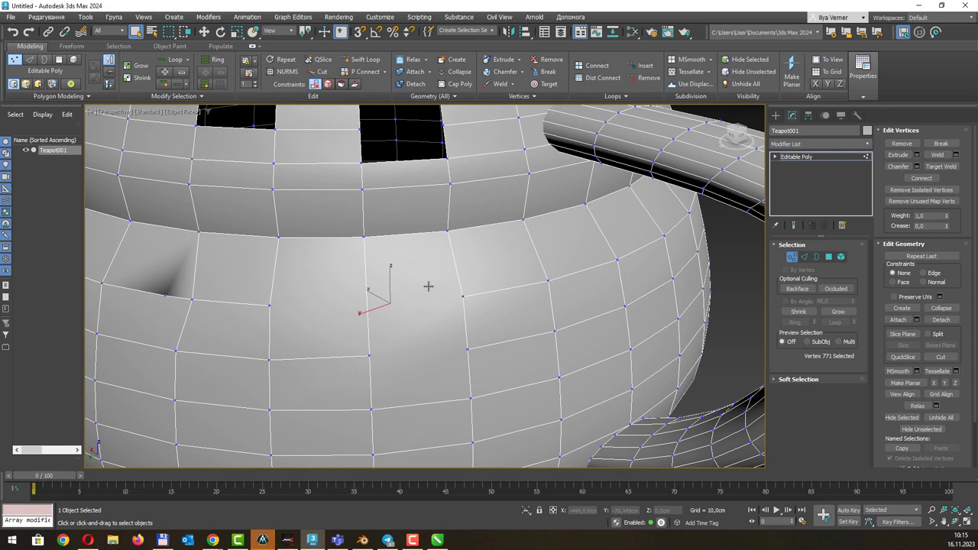
scroll(459, 279, "down", 4)
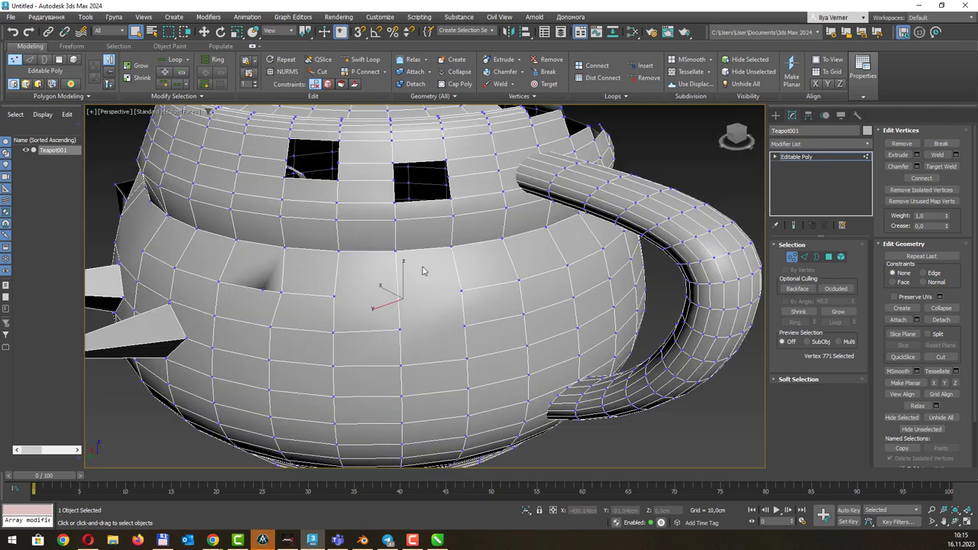
middle_click_drag(411, 304, 415, 289)
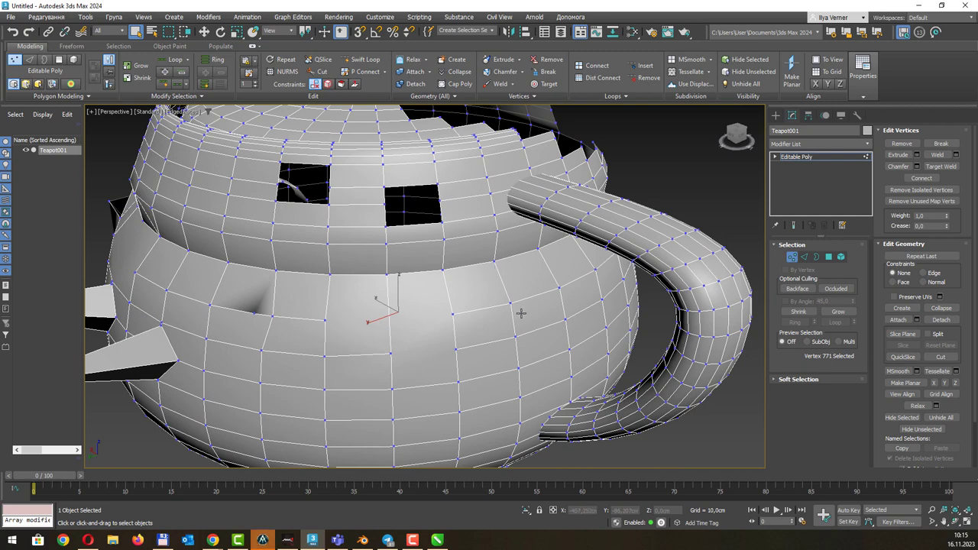
left_click(898, 155)
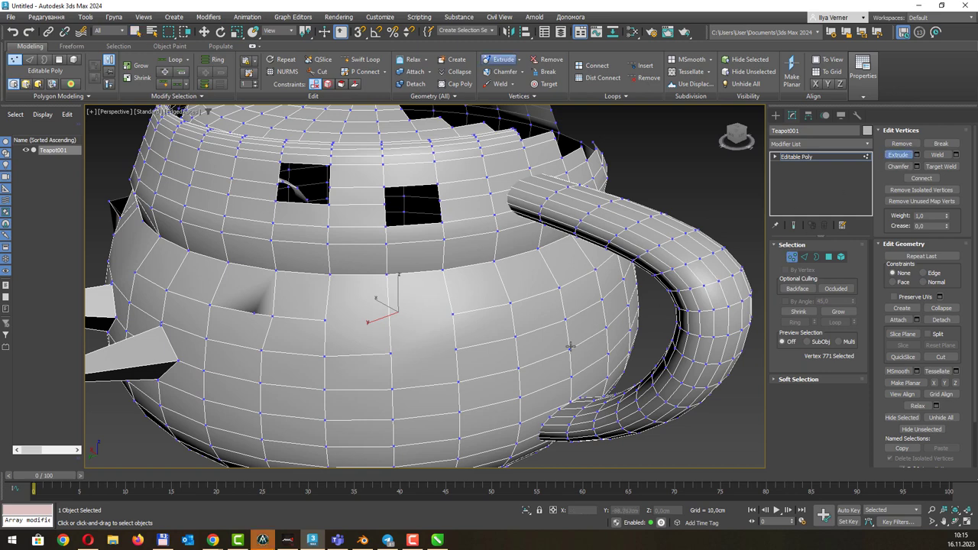
left_click(489, 335)
key("ctrl+Page_Up")
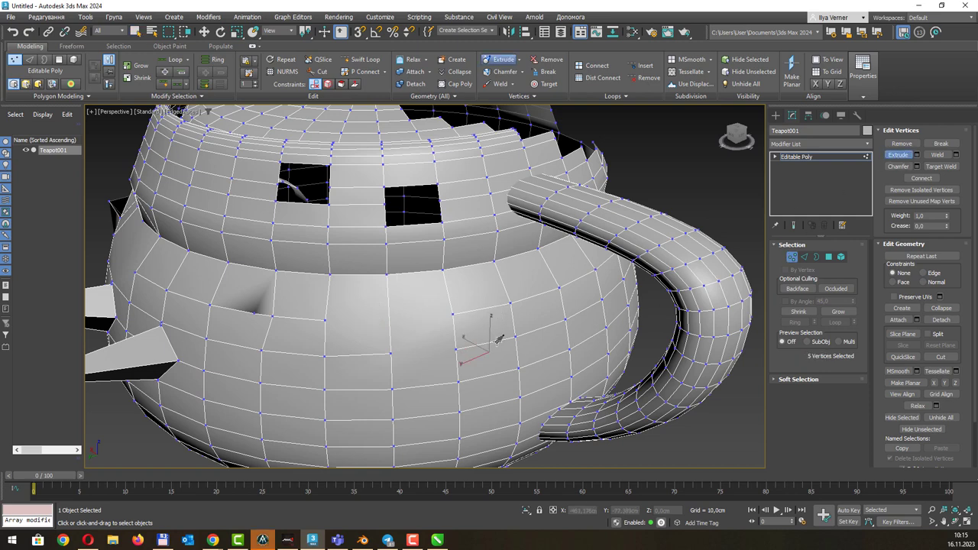
key("2")
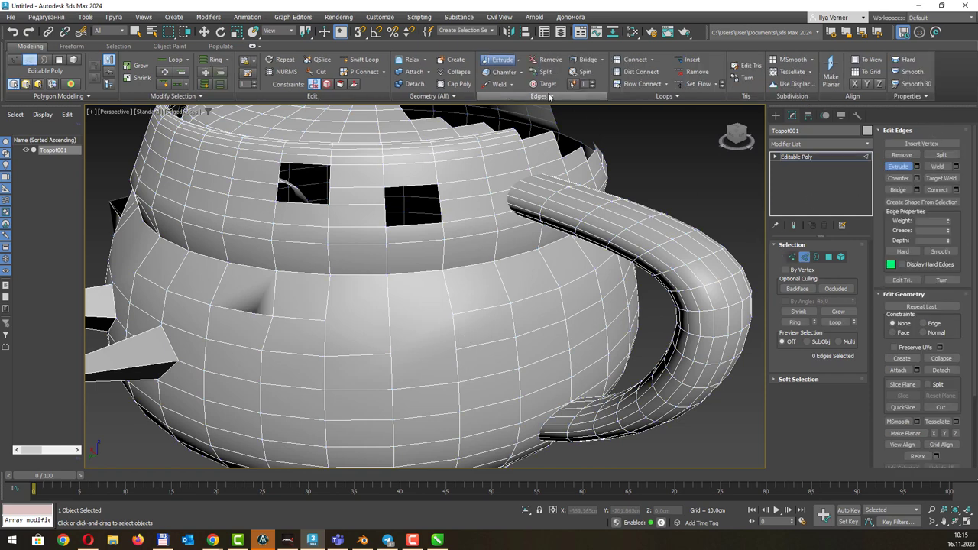
Extrude a lower-body edge into a flat strip by dragging it
left_click(484, 344)
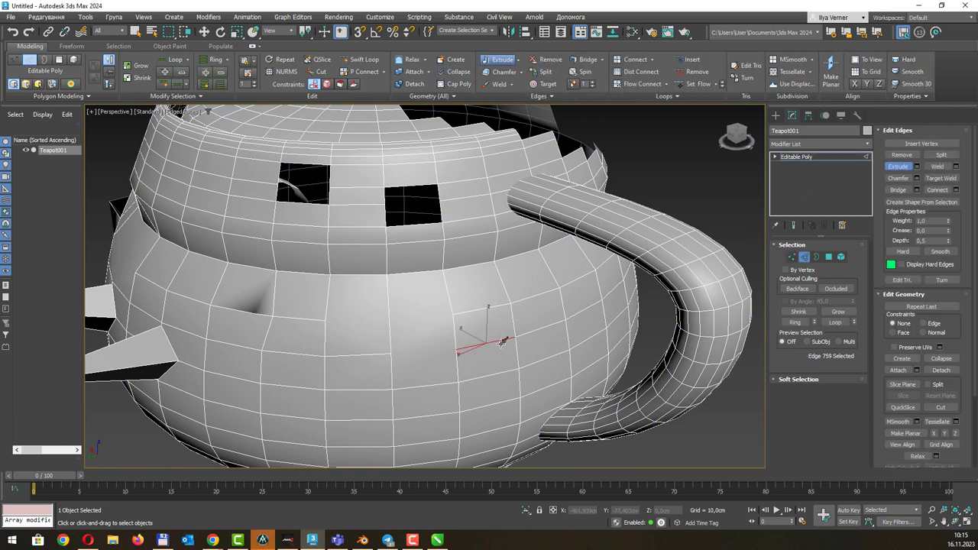
mouse_move(502, 337)
left_mouse_down()
mouse_move(502, 277)
mouse_move(492, 336)
left_mouse_up()
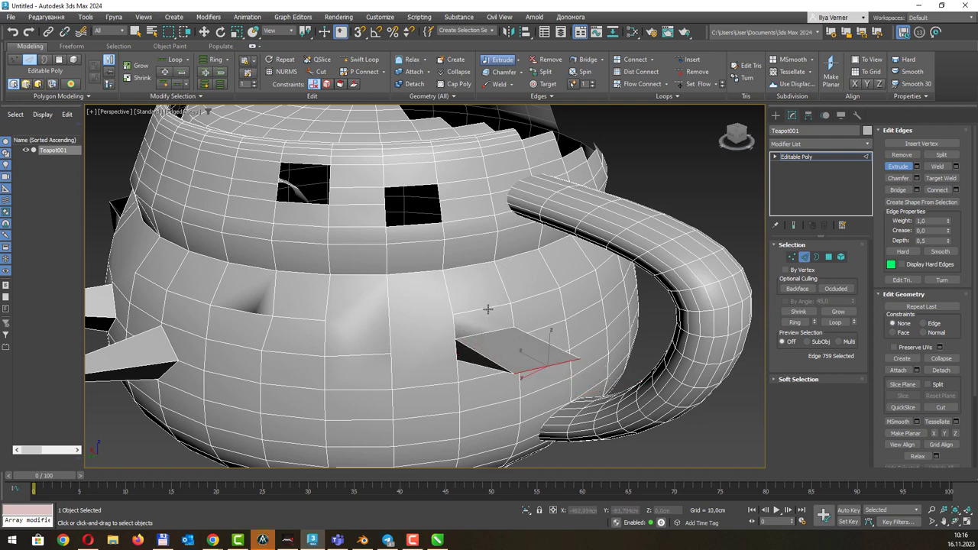
left_click(490, 305)
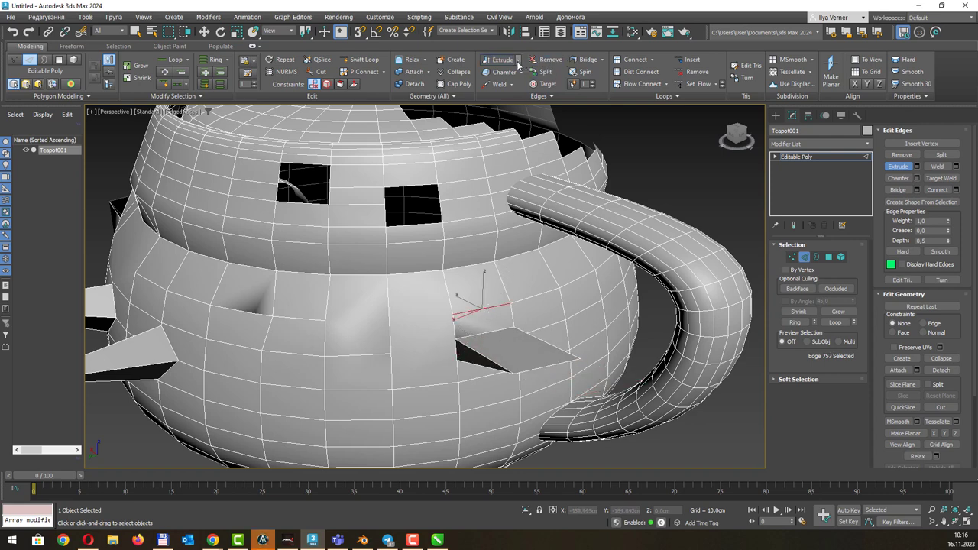
Extrude a second edge with reduced height of -3,726 cm using Extrude Settings
key("shift+e")
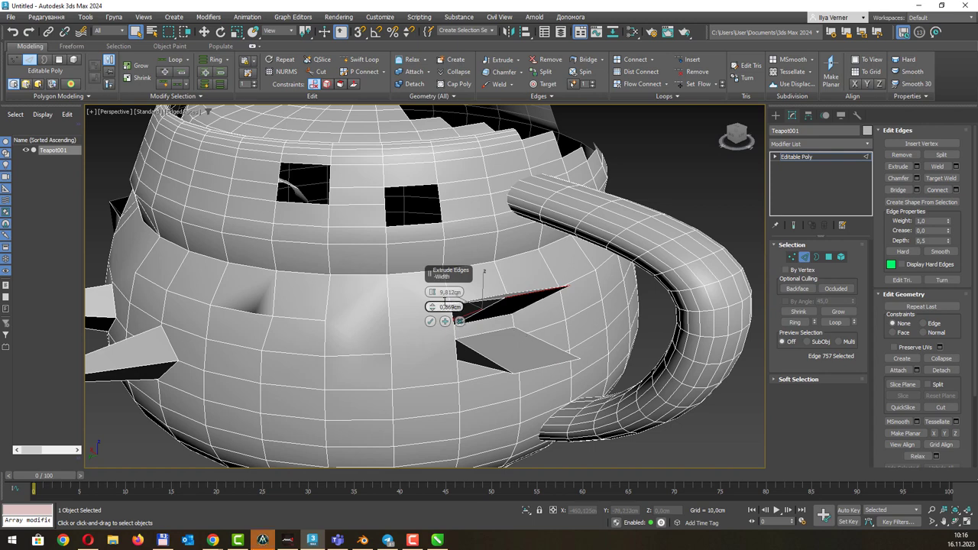
mouse_move(431, 273)
left_mouse_down()
mouse_move(427, 343)
mouse_move(432, 327)
mouse_move(436, 348)
left_mouse_up()
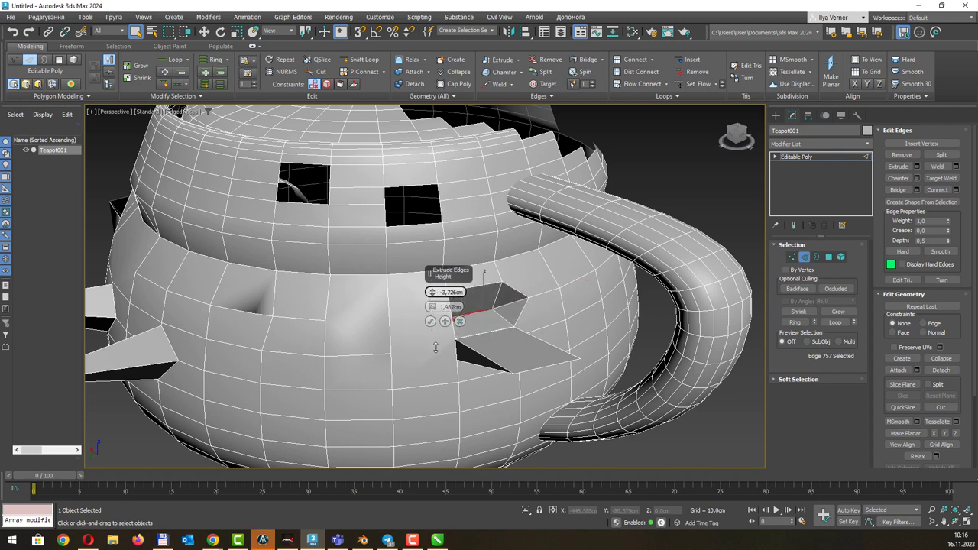
left_click(430, 321)
middle_click_drag(513, 277, 425, 329, "alt")
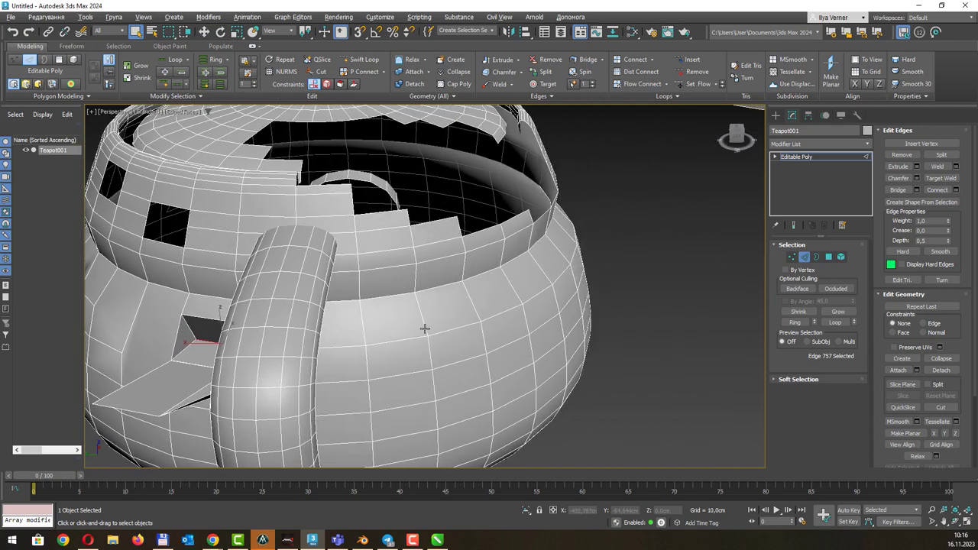
left_click(441, 330)
Chamfer the far-side belly edge at 1,615 cm, raising Segments and tweaking End Bias
scroll(453, 346, "up", 3)
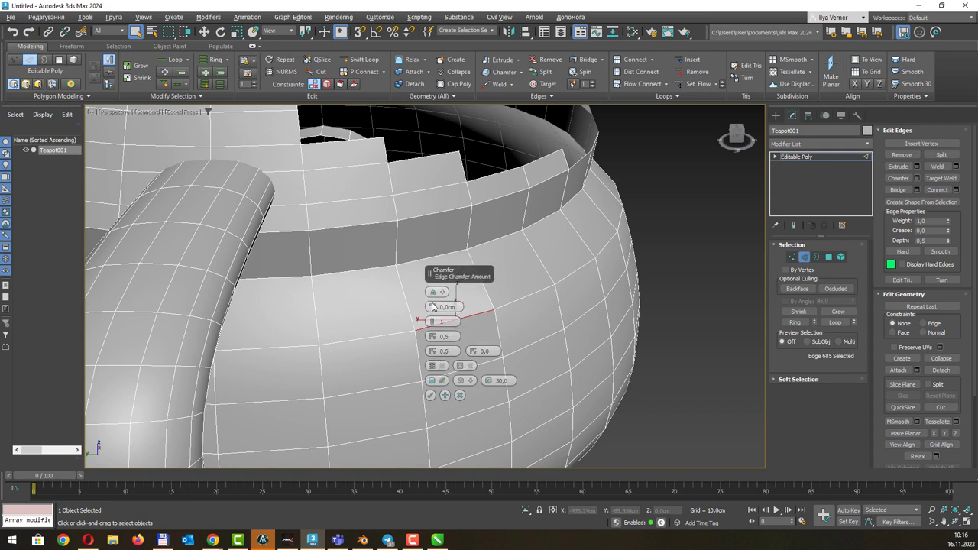
left_click_drag(433, 306, 444, 315)
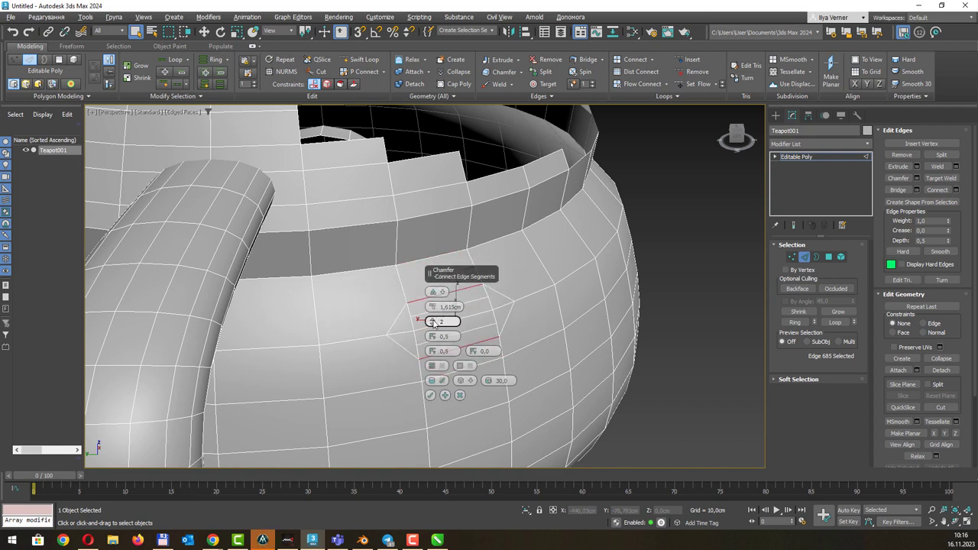
left_click_drag(433, 321, 435, 312)
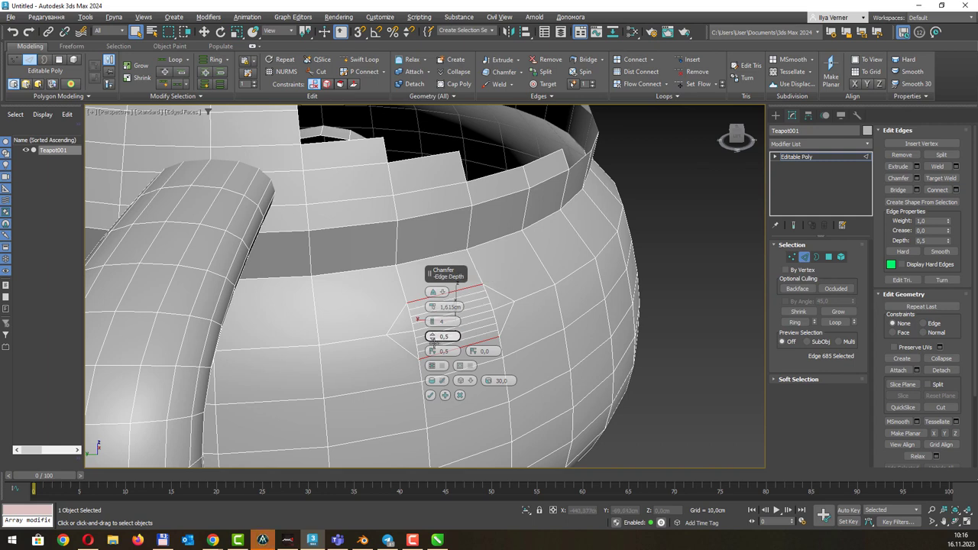
left_click_drag(432, 351, 481, 336)
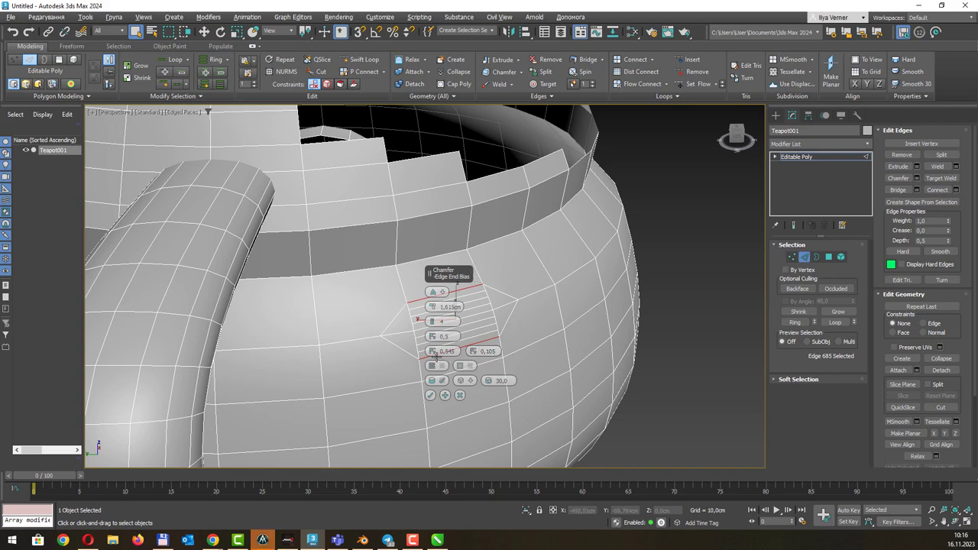
left_click_drag(432, 357, 433, 357)
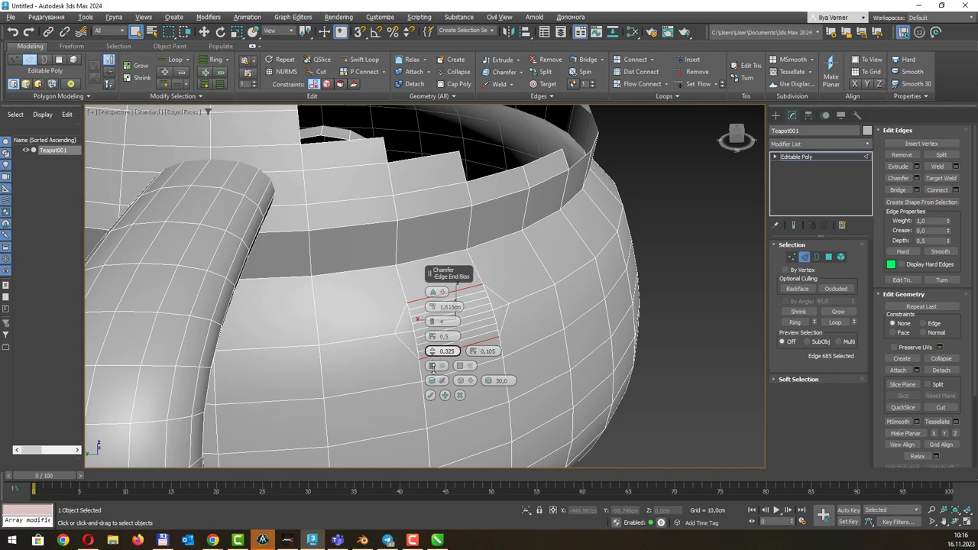
middle_click_drag(524, 283, 516, 282, "alt")
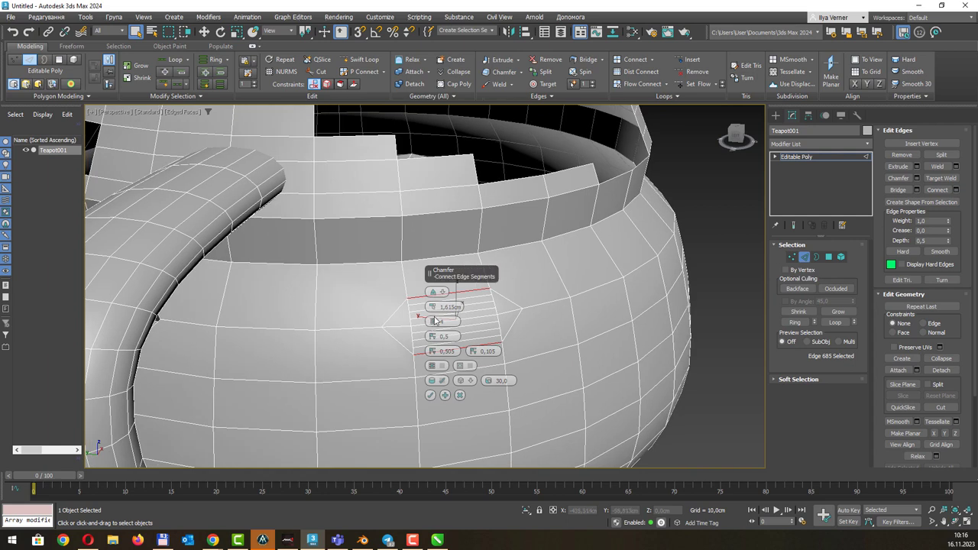
left_click_drag(432, 324, 433, 329)
left_click(430, 395)
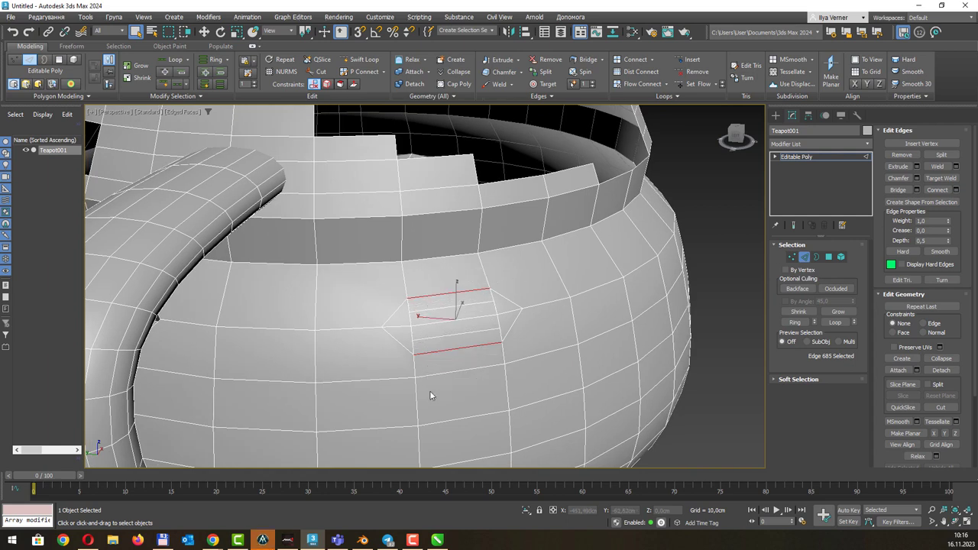
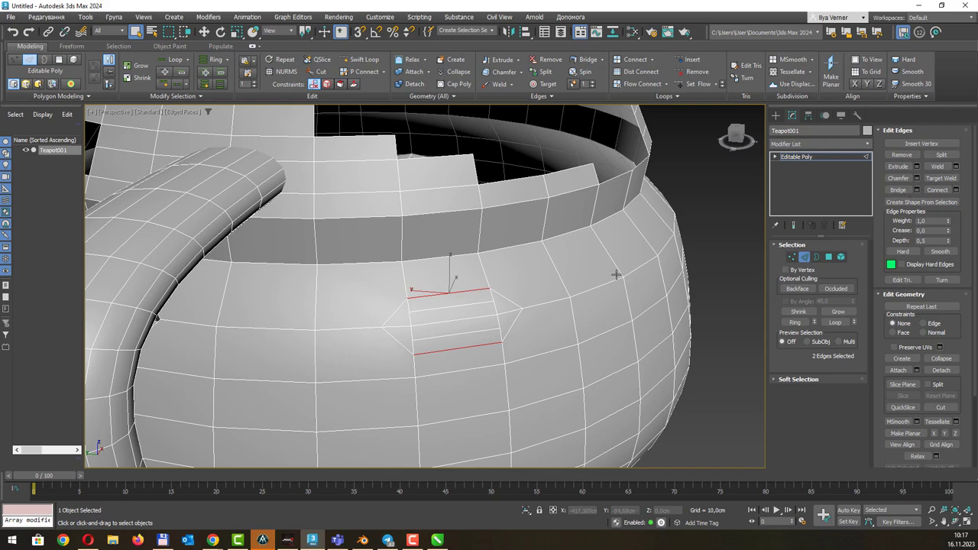
Bridge the top and bottom edges of the square hole to close it with a new face
mouse_move(620, 275)
middle_mouse_down("alt")
mouse_move(530, 262)
mouse_move(467, 267)
mouse_move(387, 230)
mouse_move(349, 244)
mouse_move(385, 243)
middle_mouse_up("alt")
left_click(356, 223)
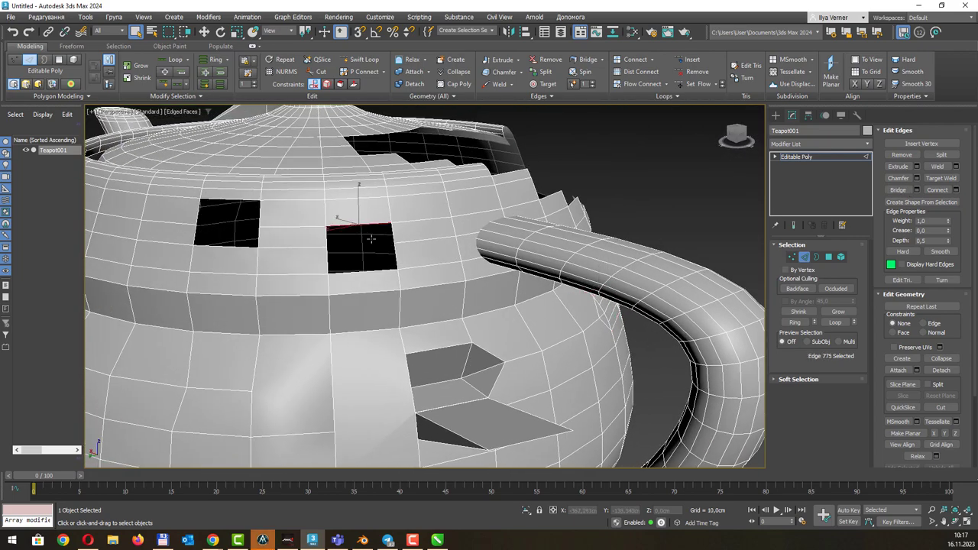
scroll(396, 260, "up", 5)
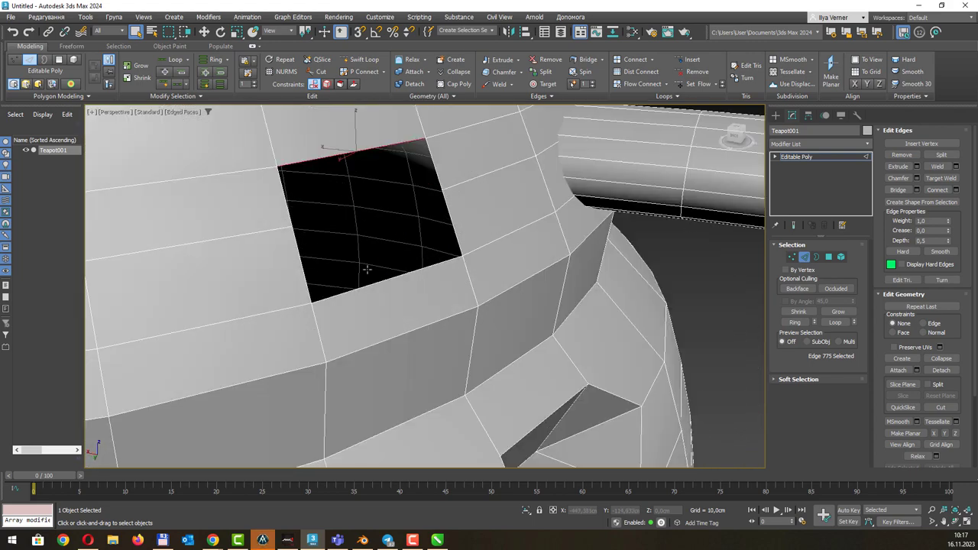
left_click(377, 282, "ctrl")
middle_click_drag(398, 231, 424, 252)
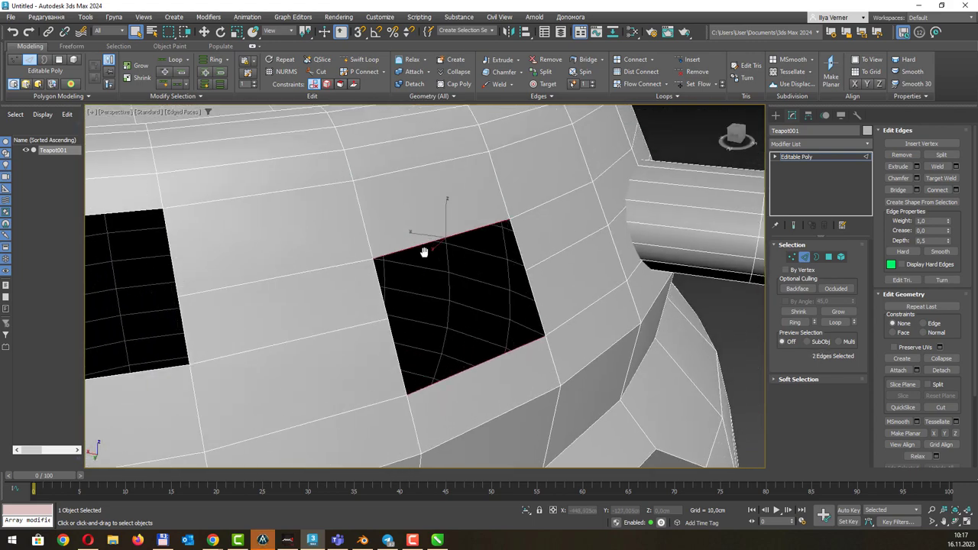
left_click(899, 189)
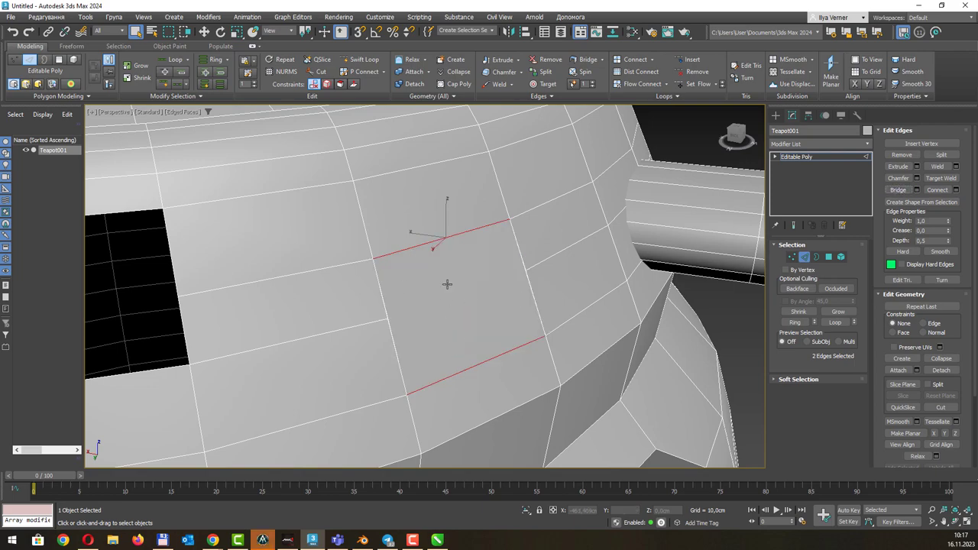
Bridge two border edges beside the lid to fill part of the gap
scroll(451, 273, "down", 3)
scroll(451, 273, "down", 4)
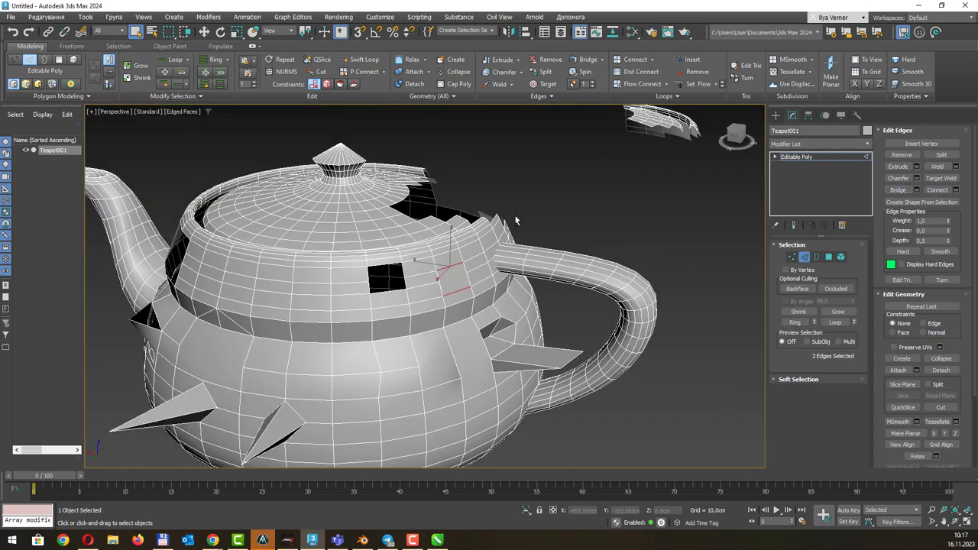
middle_click_drag(511, 224, 564, 200, "alt")
scroll(564, 201, "up", 3)
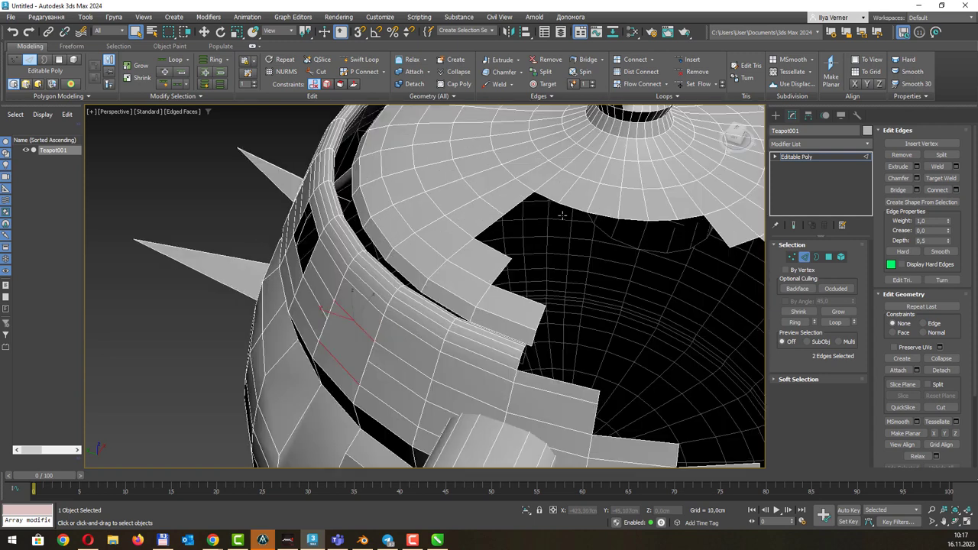
scroll(531, 242, "up", 4)
left_click(359, 321)
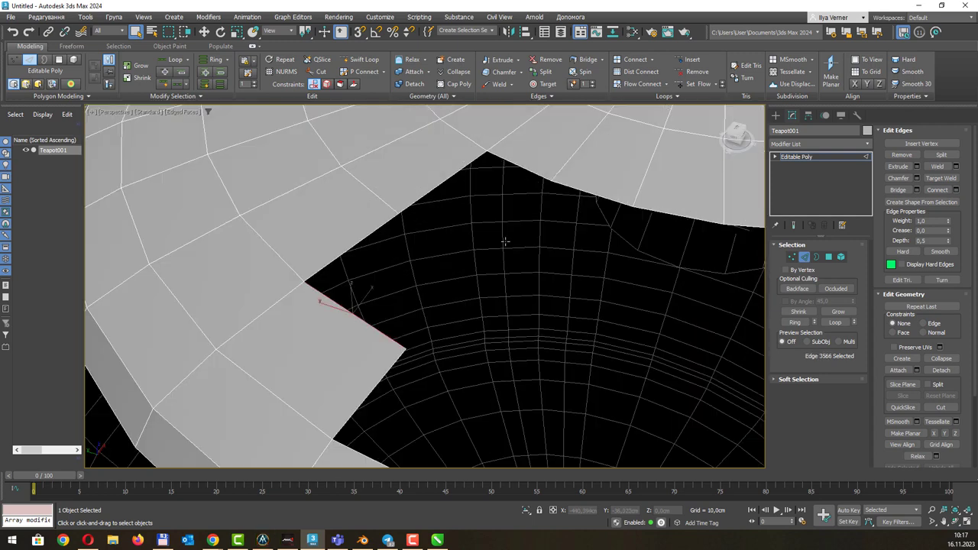
left_click(535, 176, "ctrl")
left_click(899, 190)
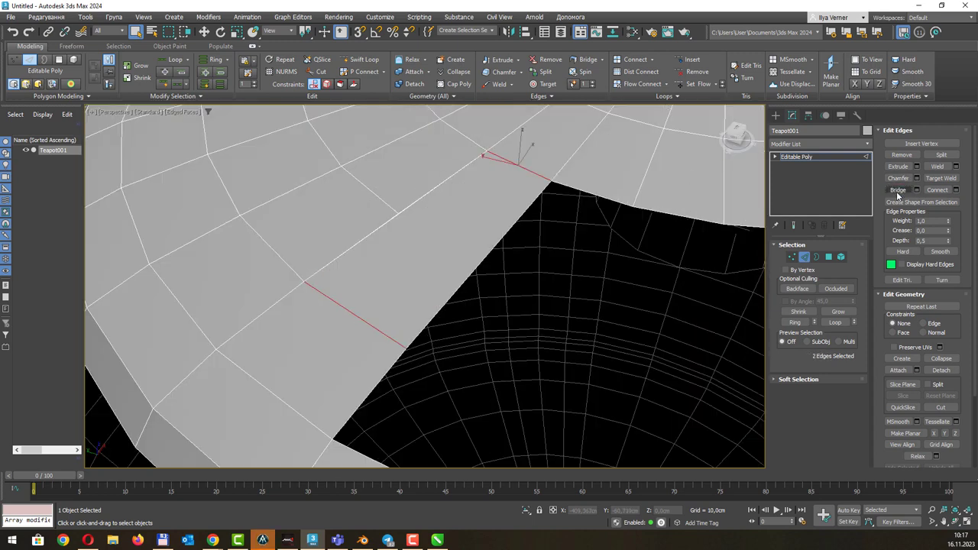
Try bridging two more edges across the remaining gap, then undo that bridge
scroll(491, 302, "down", 3)
middle_click_drag(490, 302, 433, 365, "alt")
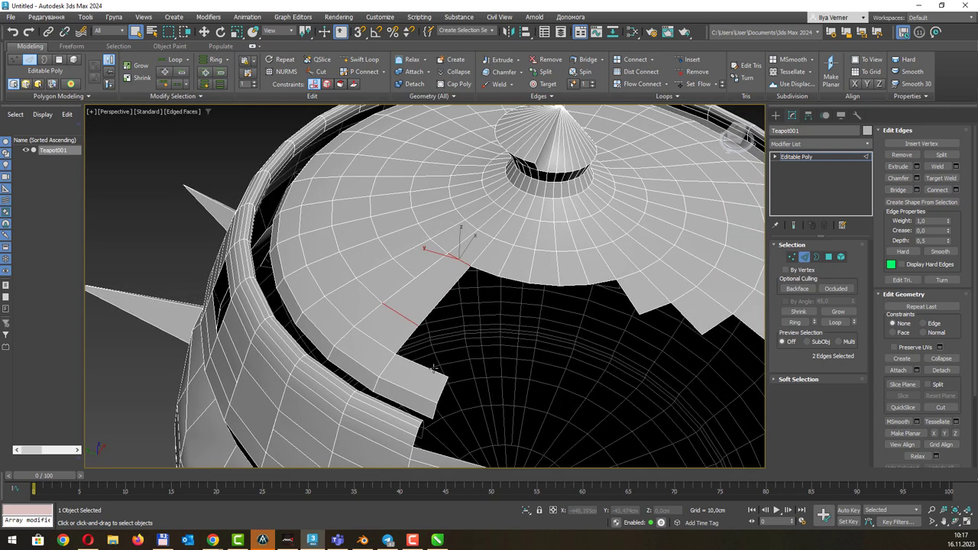
left_click(433, 365)
left_click(478, 268, "ctrl")
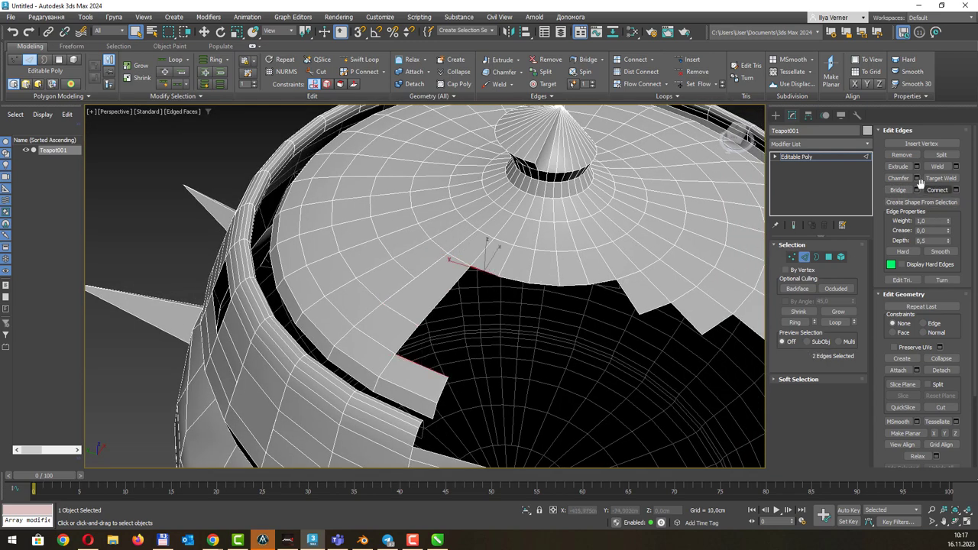
left_click(897, 190)
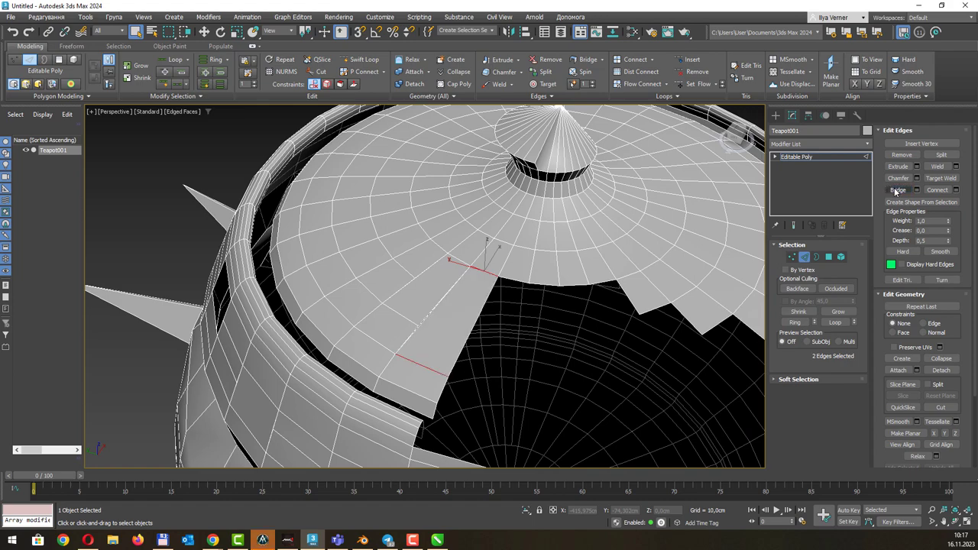
key("ctrl+z")
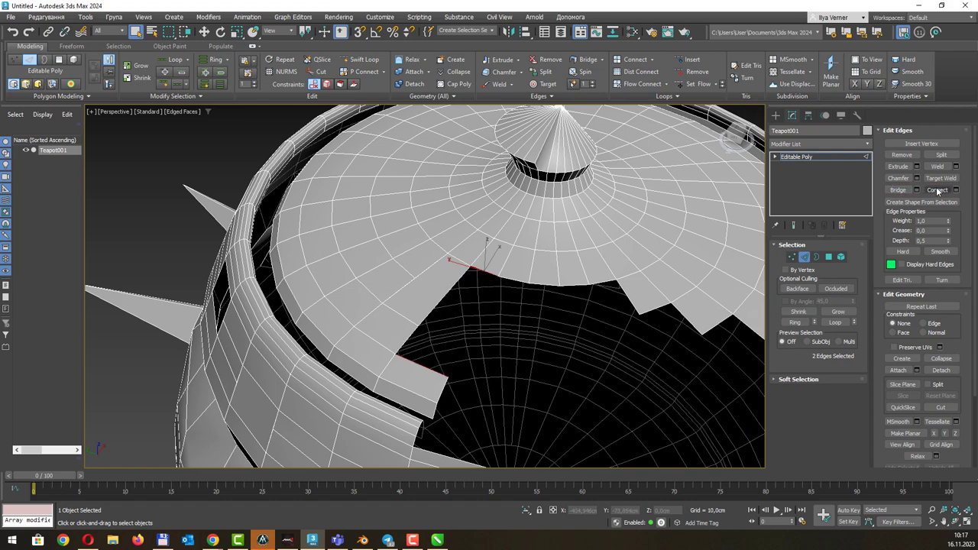
mouse_move(437, 240)
middle_mouse_down("alt")
mouse_move(374, 272)
mouse_move(481, 218)
mouse_move(412, 332)
mouse_move(431, 336)
middle_mouse_up("alt")
Connect two opposite edges beside the hole with 10 segments, Pinch -62 and Slide -361
left_click(430, 345)
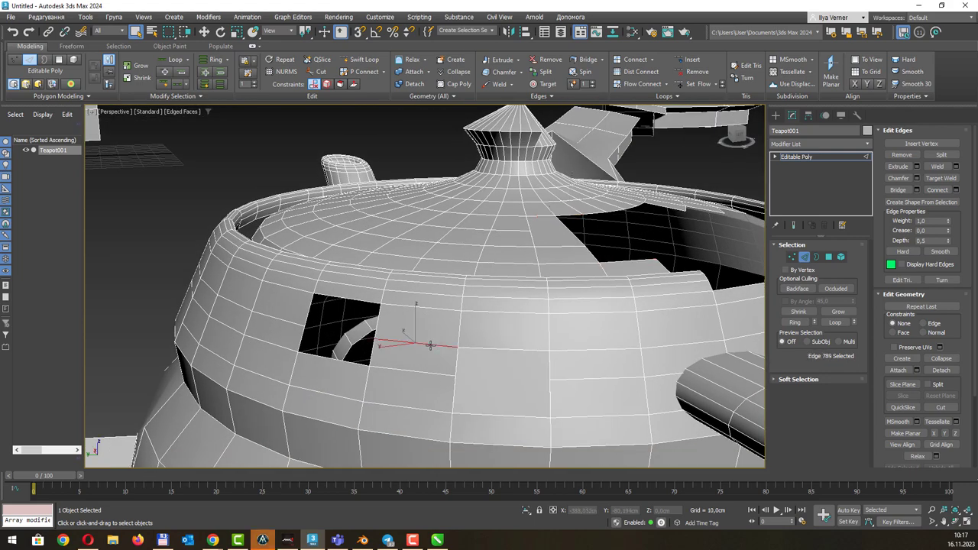
left_click(426, 372, "ctrl")
scroll(417, 359, "up", 2)
scroll(416, 360, "up", 2)
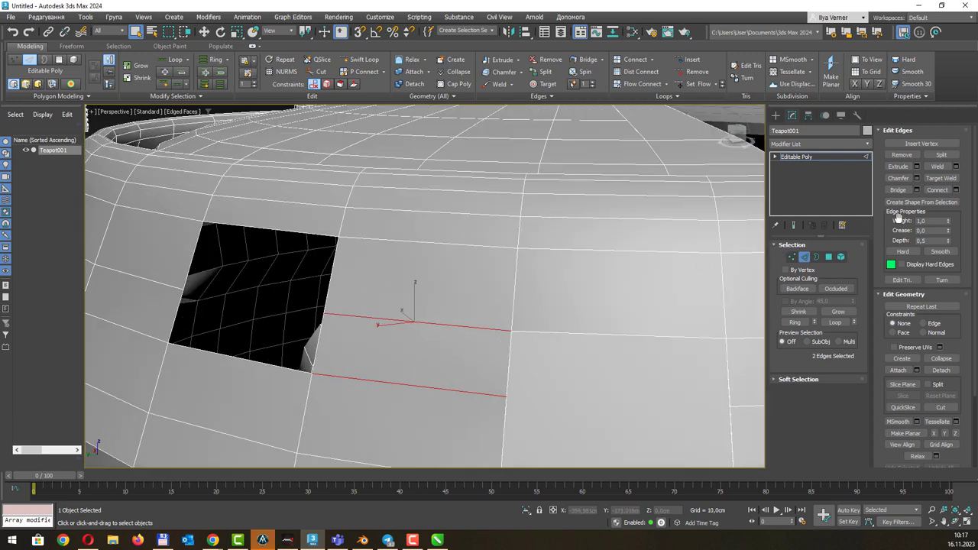
left_click(956, 190)
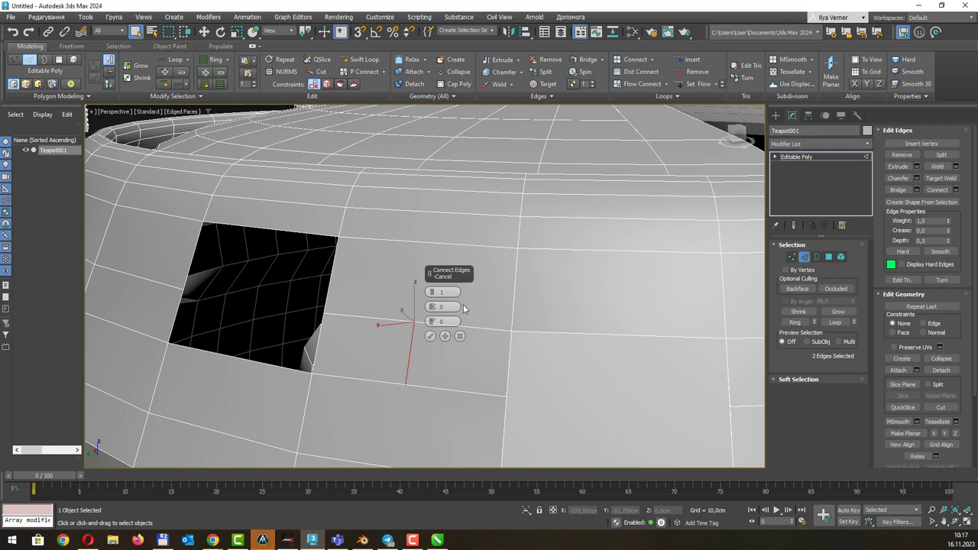
left_click_drag(433, 293, 441, 292)
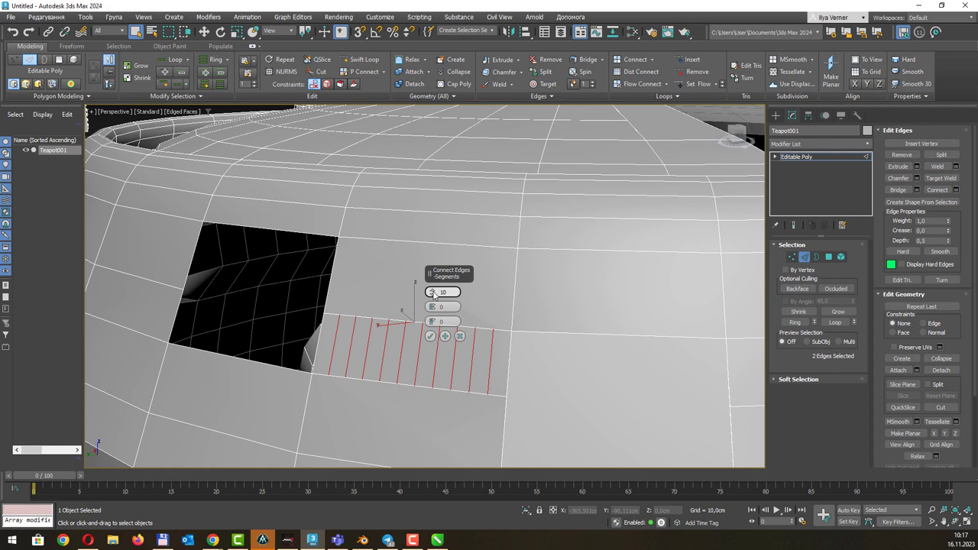
mouse_move(432, 307)
left_mouse_down()
mouse_move(438, 268)
mouse_move(452, 402)
left_mouse_up()
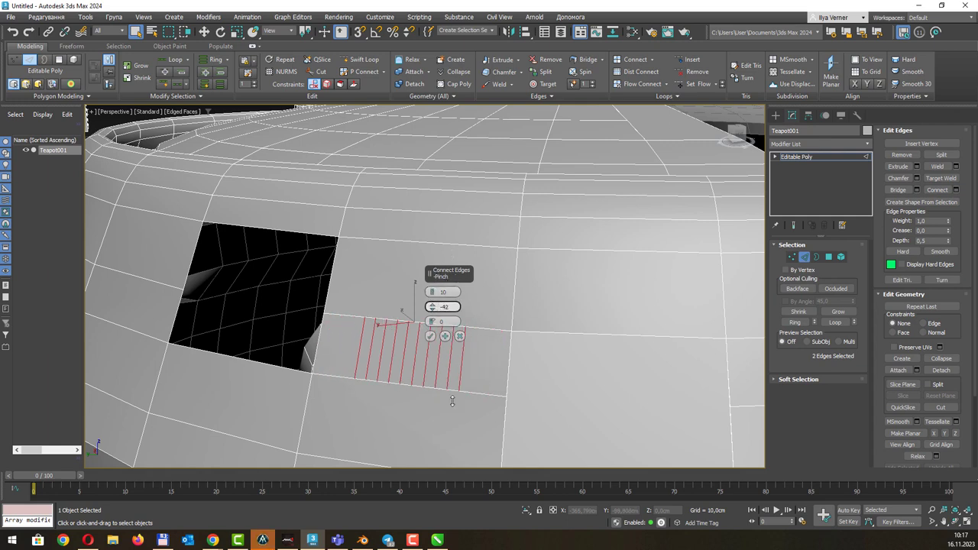
mouse_move(453, 401)
left_mouse_down()
mouse_move(449, 389)
mouse_move(454, 422)
mouse_move(470, 331)
left_mouse_up()
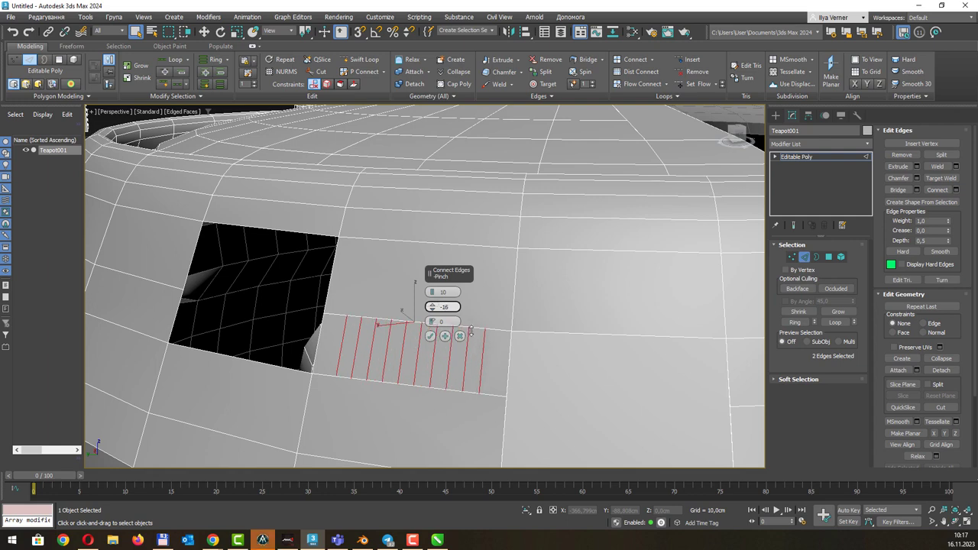
mouse_move(471, 330)
left_mouse_down()
mouse_move(466, 463)
mouse_move(473, 432)
left_mouse_up()
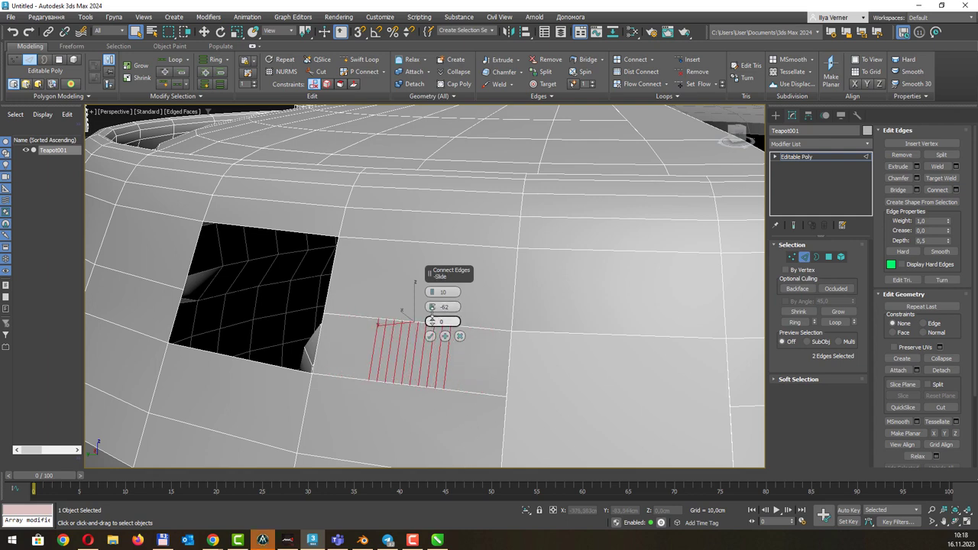
left_click_drag(432, 321, 433, 382)
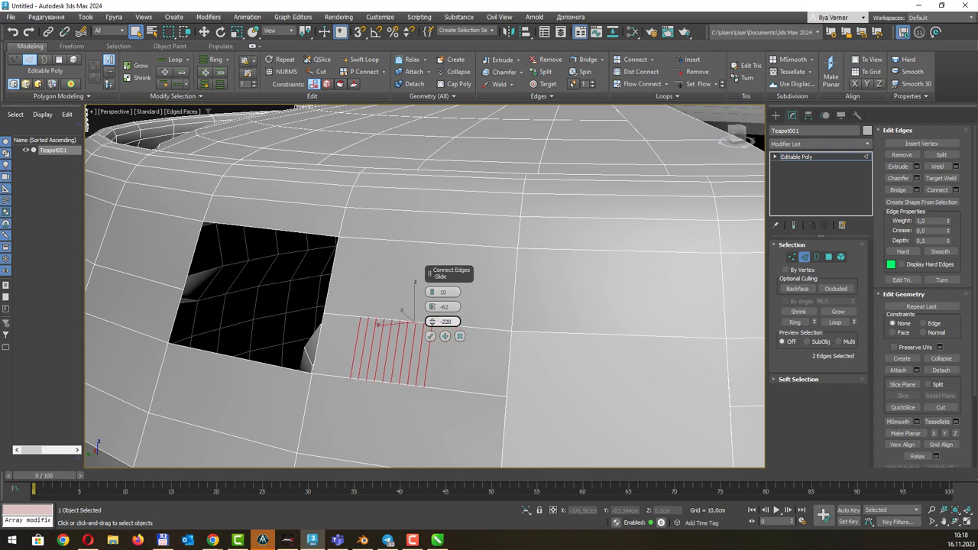
left_click_drag(432, 321, 433, 366)
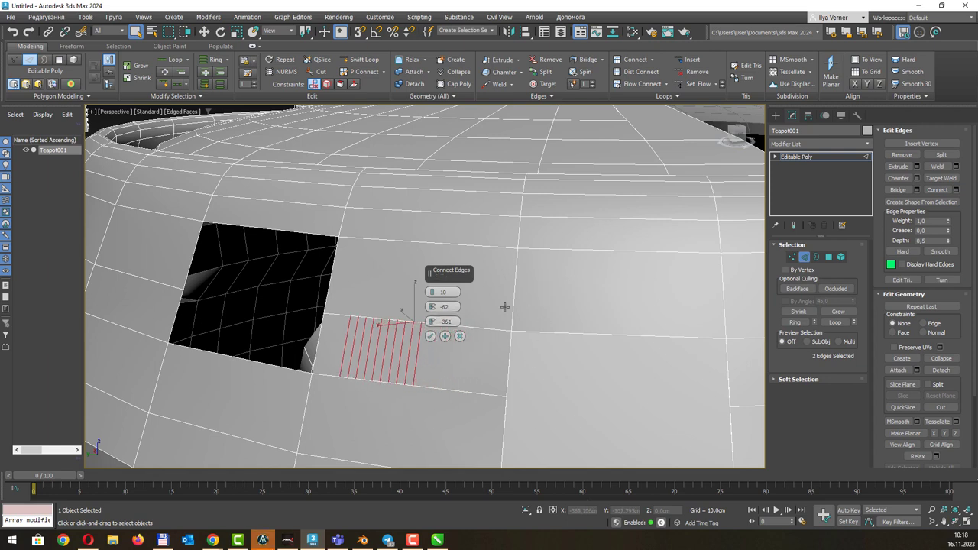
left_click(430, 336)
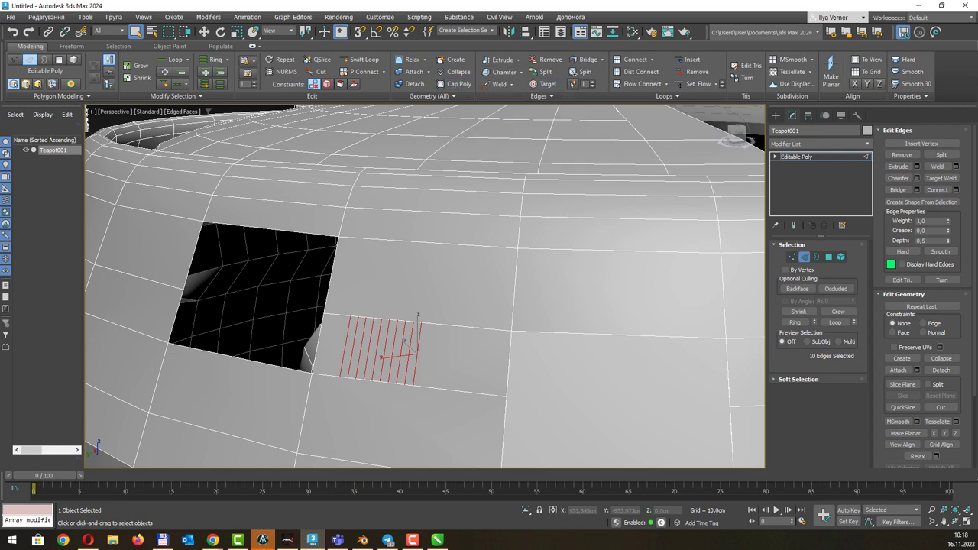
Connect the ten new edges crosswise with 5 segments, Pinch and Slide reset to 0
left_click(647, 72, "shift")
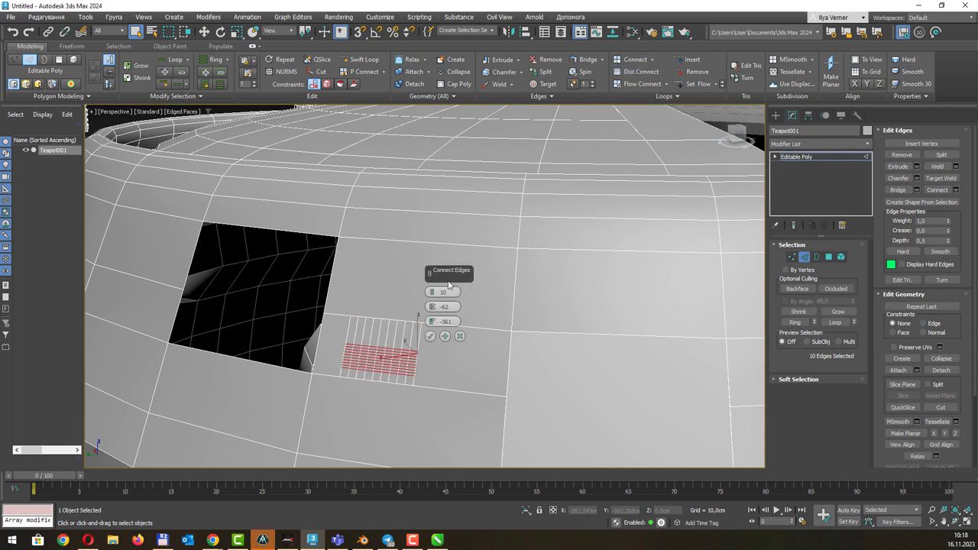
right_click(432, 322)
right_click(433, 306)
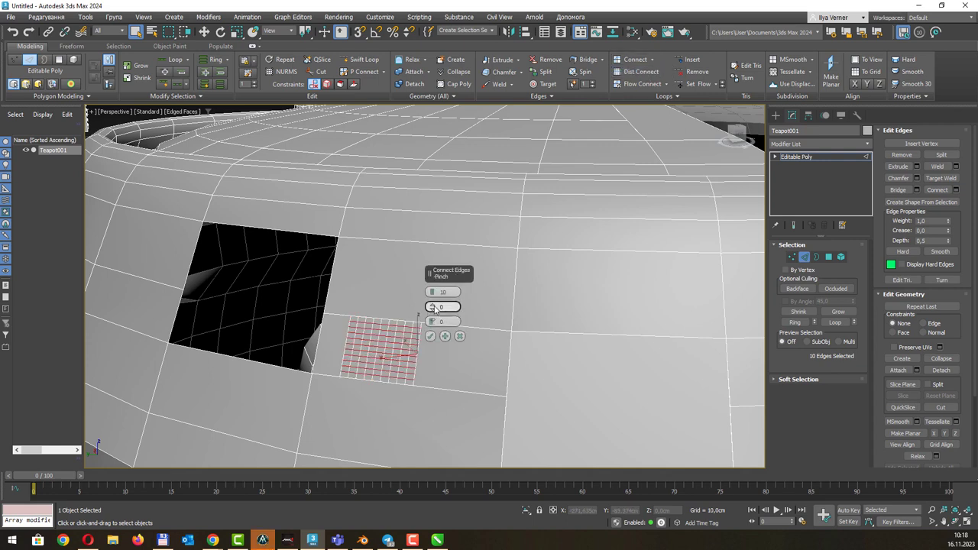
left_click_drag(432, 292, 433, 305)
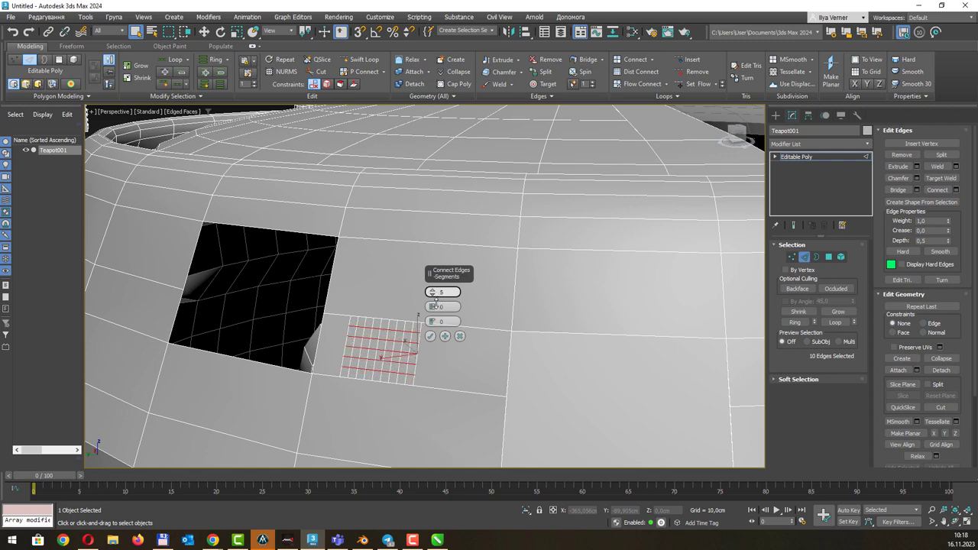
left_click(430, 336)
scroll(400, 338, "up", 2)
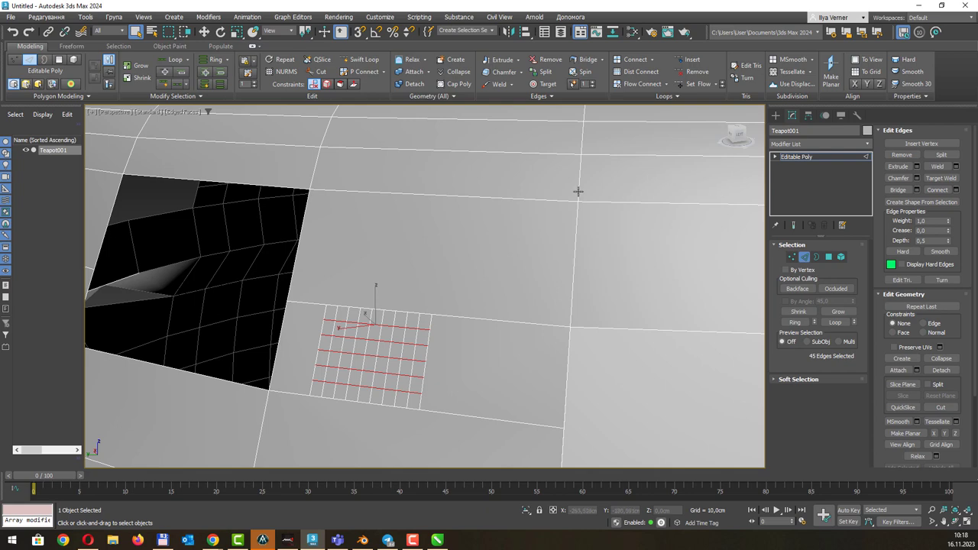
Insert a vertex along the selected edge ring around the teapot body
scroll(577, 191, "down", 2)
middle_click_drag(604, 170, 380, 214, "alt")
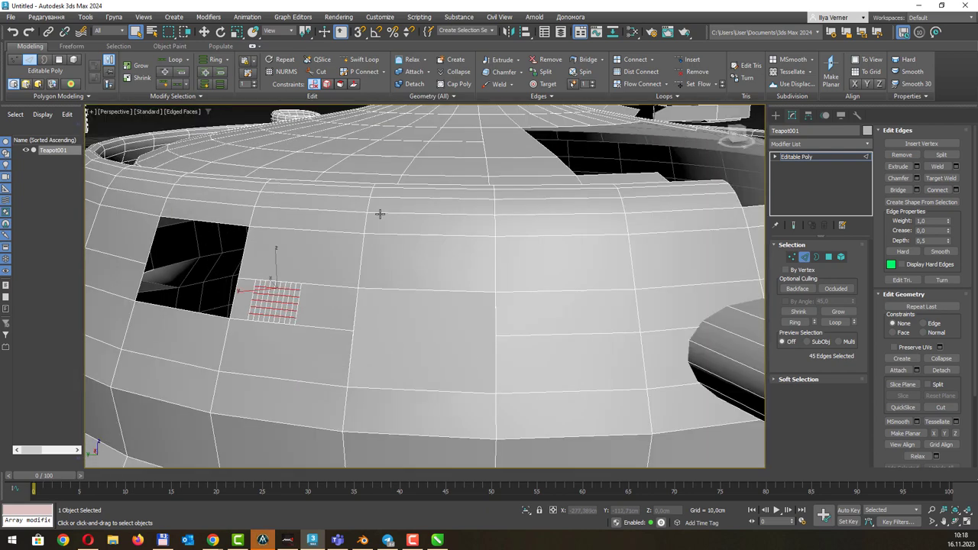
middle_click_drag(541, 189, 492, 207)
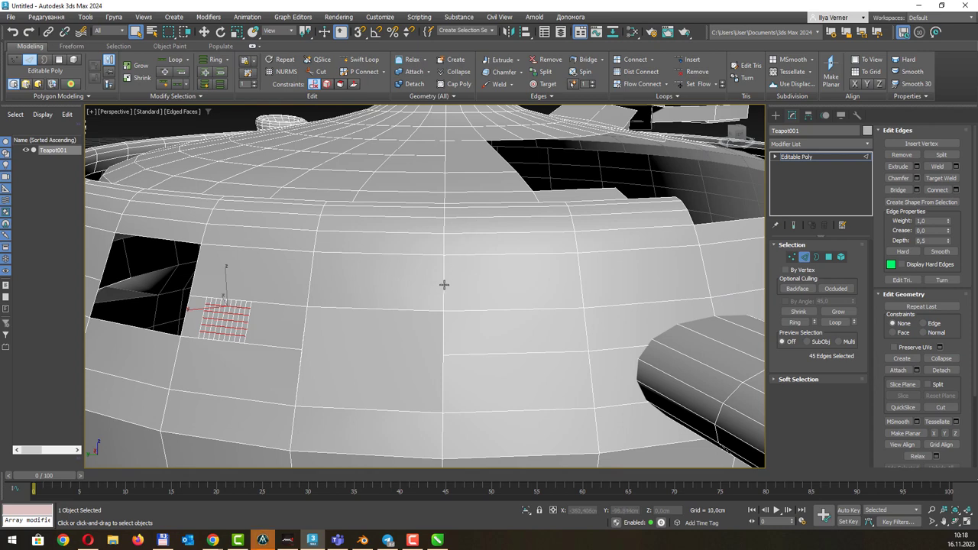
left_click(921, 143)
left_click(443, 278)
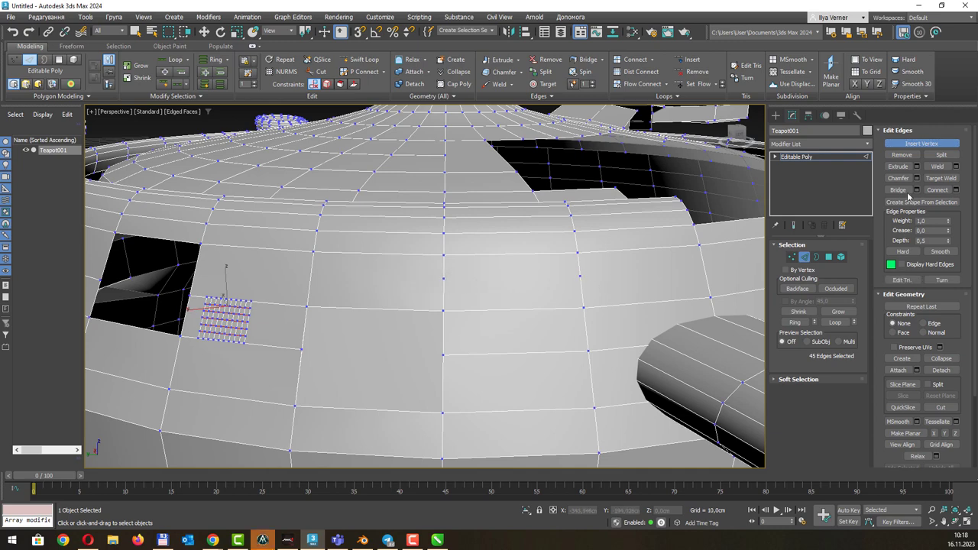
middle_click_drag(456, 286, 456, 288, "alt")
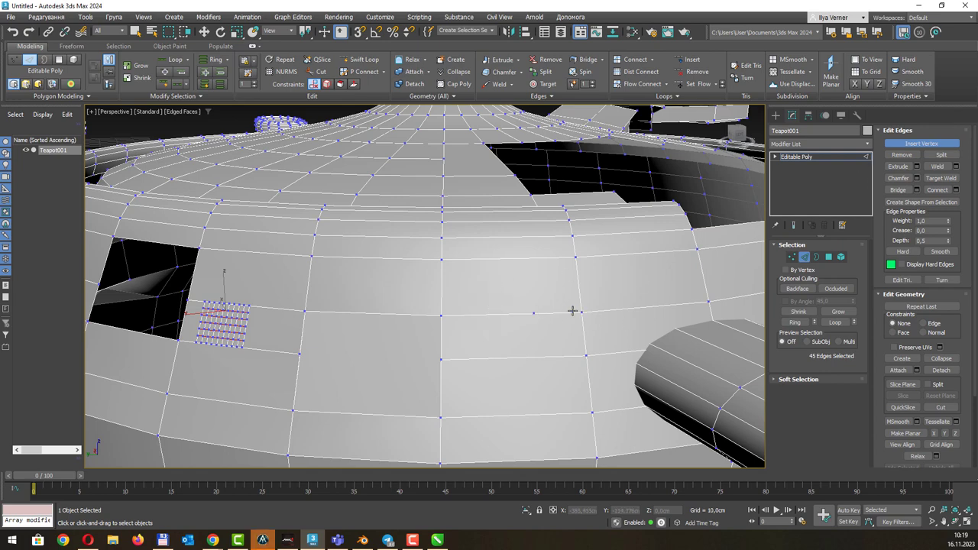
right_click(535, 296)
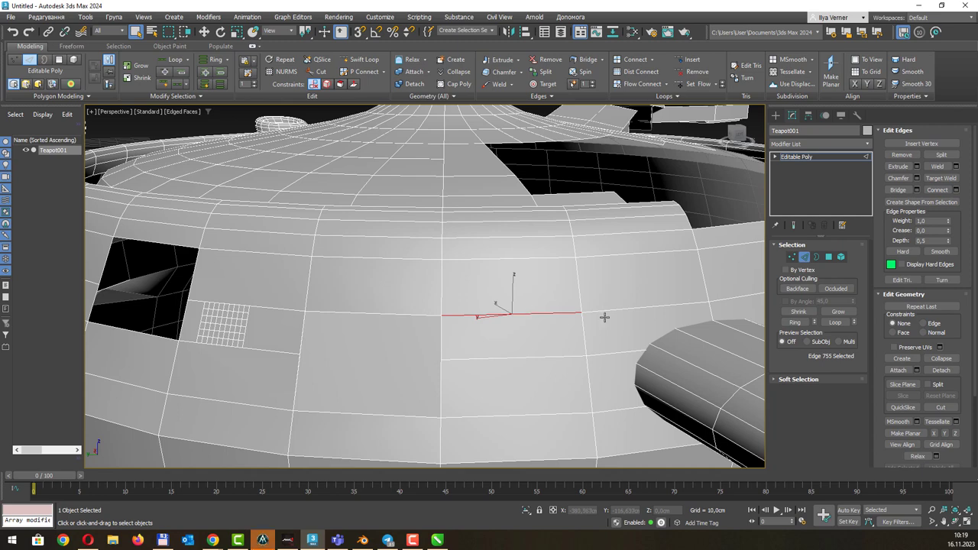
Move three selected body edges into place and split the mesh along them
left_click(623, 310, "ctrl")
left_click(420, 315, "ctrl")
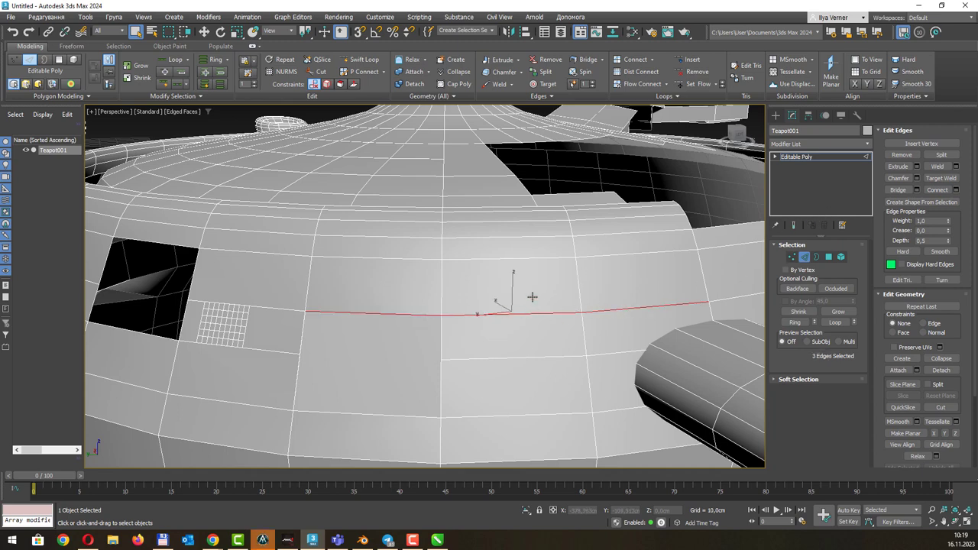
middle_click_drag(530, 292, 576, 318, "alt")
key("w")
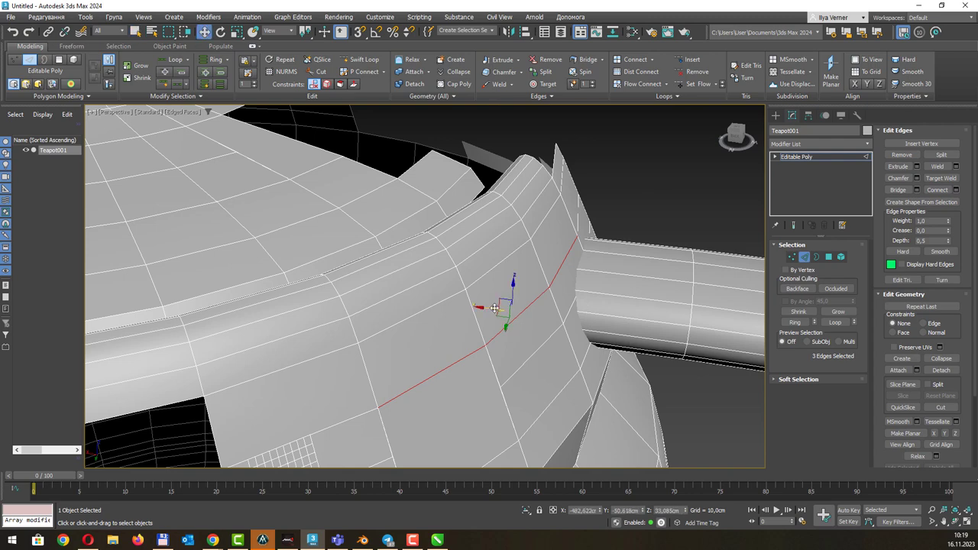
left_click_drag(507, 306, 526, 285)
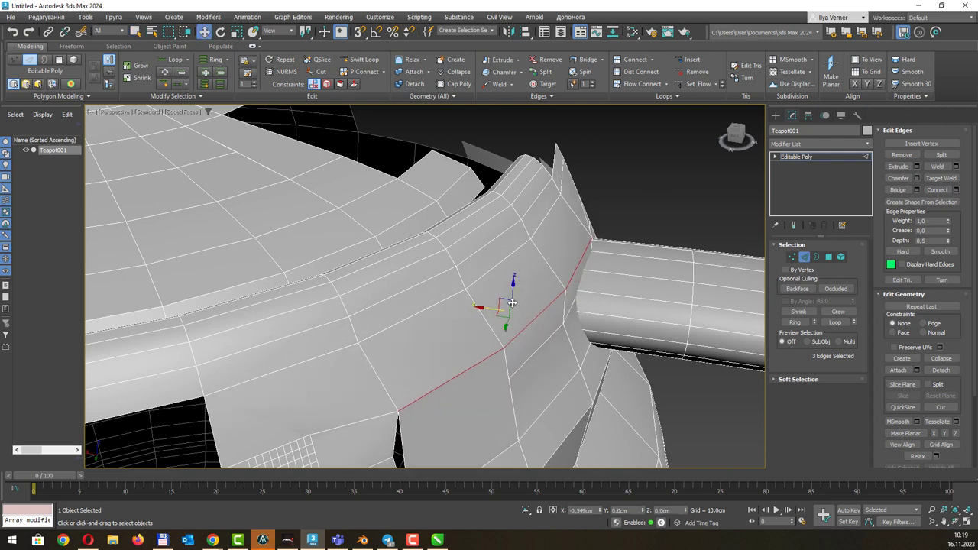
middle_click_drag(626, 246, 646, 243, "alt")
left_click(939, 156)
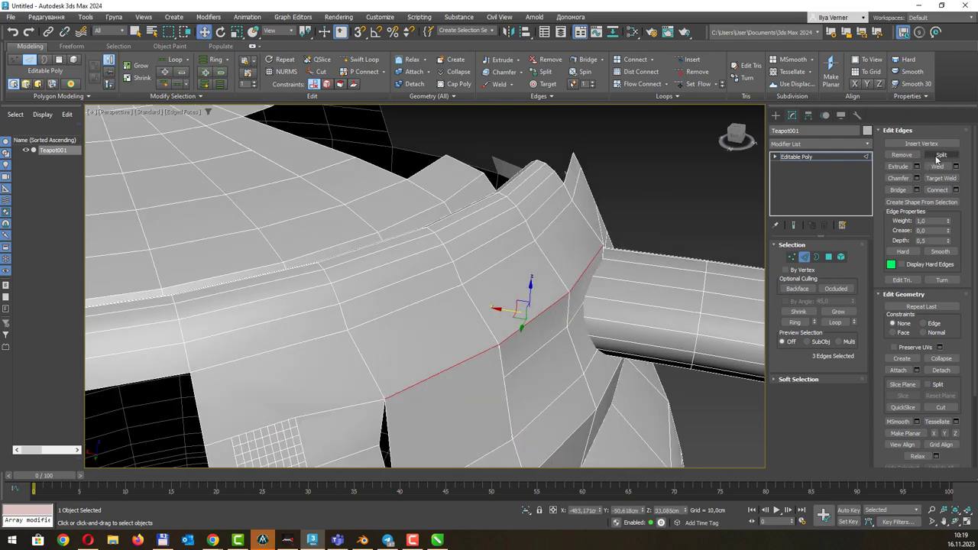
Lift one split edge upward and lower the gap's bottom edge slightly to open a wedge
left_click(541, 335)
left_click(534, 306)
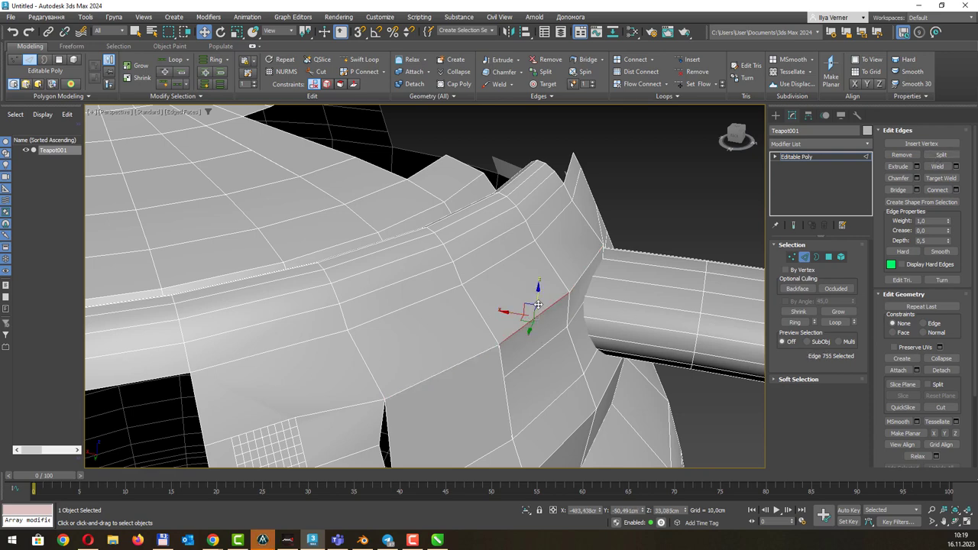
left_click_drag(537, 301, 540, 282)
middle_click_drag(540, 280, 544, 331, "alt")
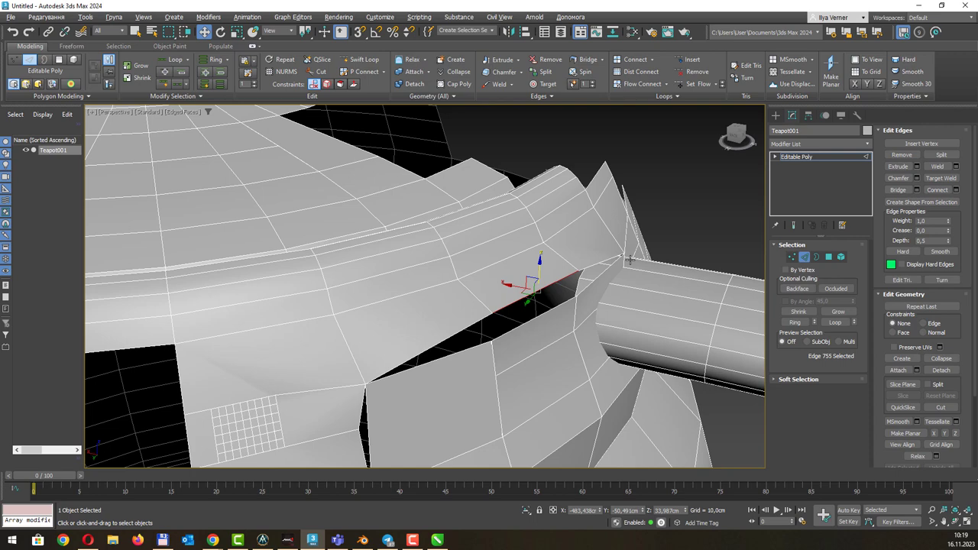
left_click(526, 321)
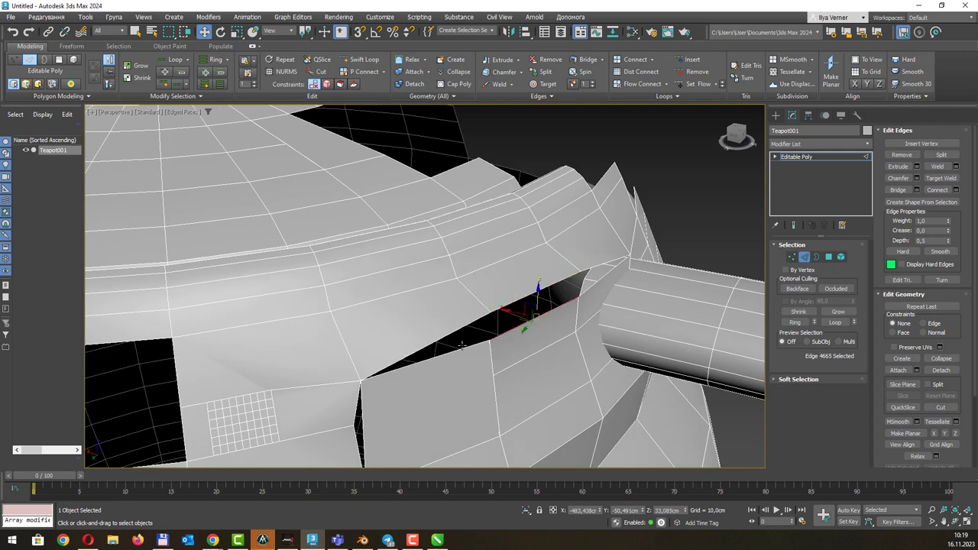
left_click_drag(537, 296, 537, 307)
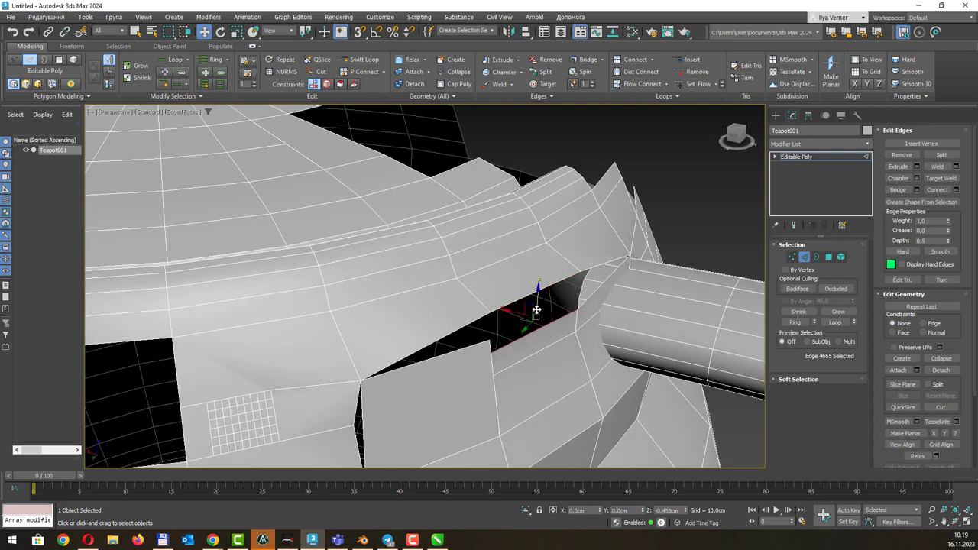
Scale the neighbouring edge below the gap to about half its length
left_click(462, 349)
key("e")
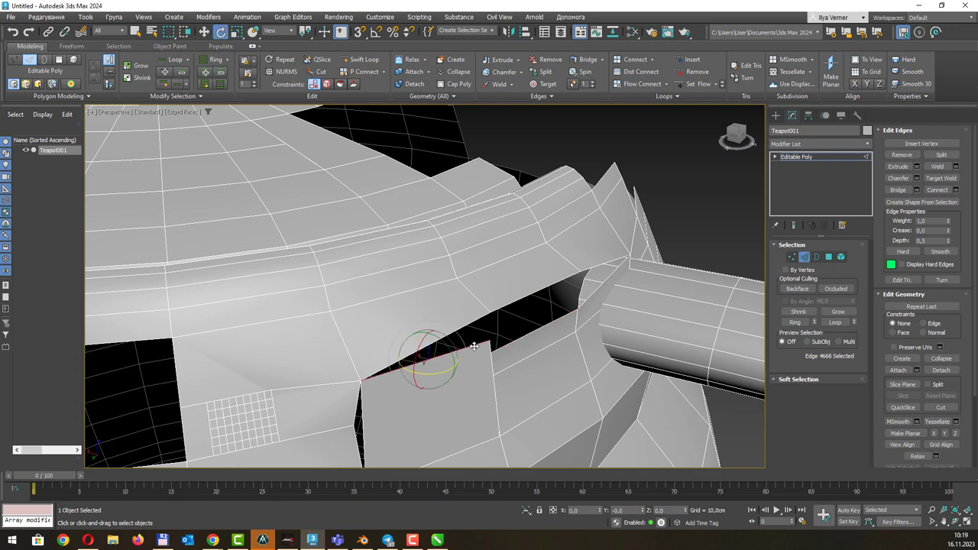
key("r")
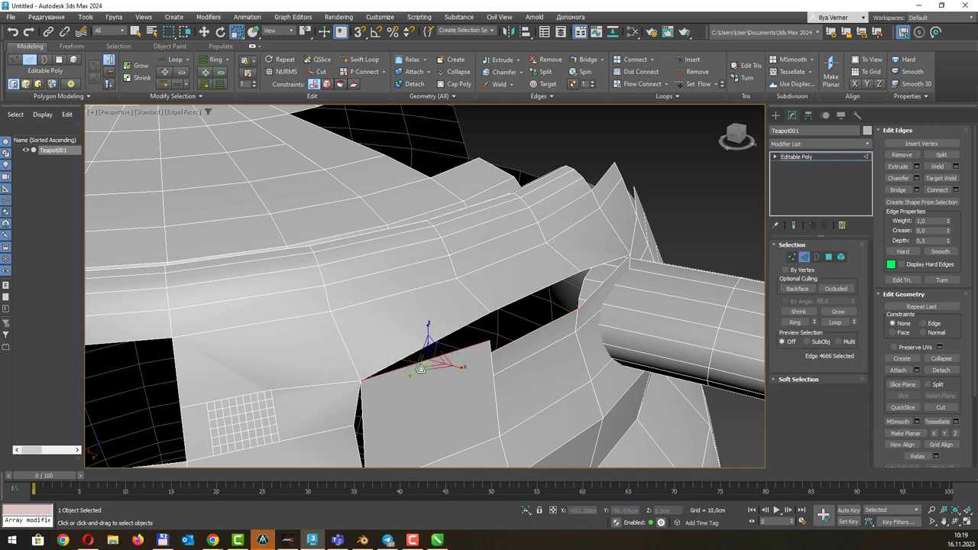
left_click_drag(427, 359, 378, 415)
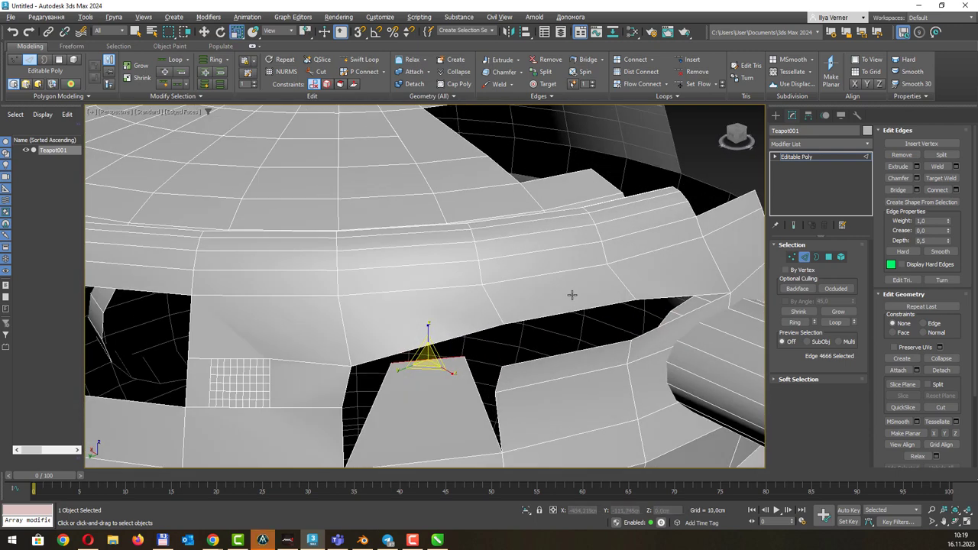
mouse_move(583, 320)
middle_mouse_down("alt")
mouse_move(572, 293)
mouse_move(554, 318)
middle_mouse_up("alt")
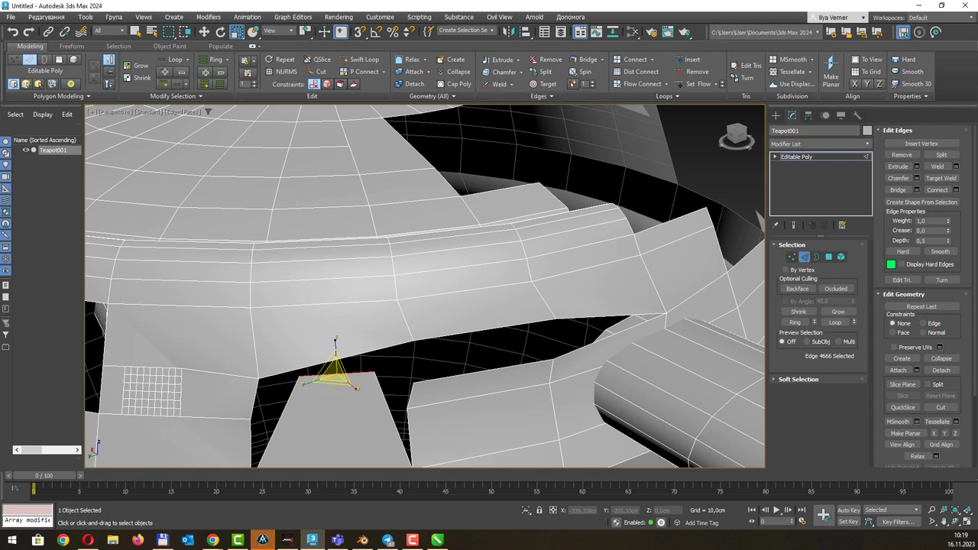
Spin two parallel edges on the lid
left_click(224, 206)
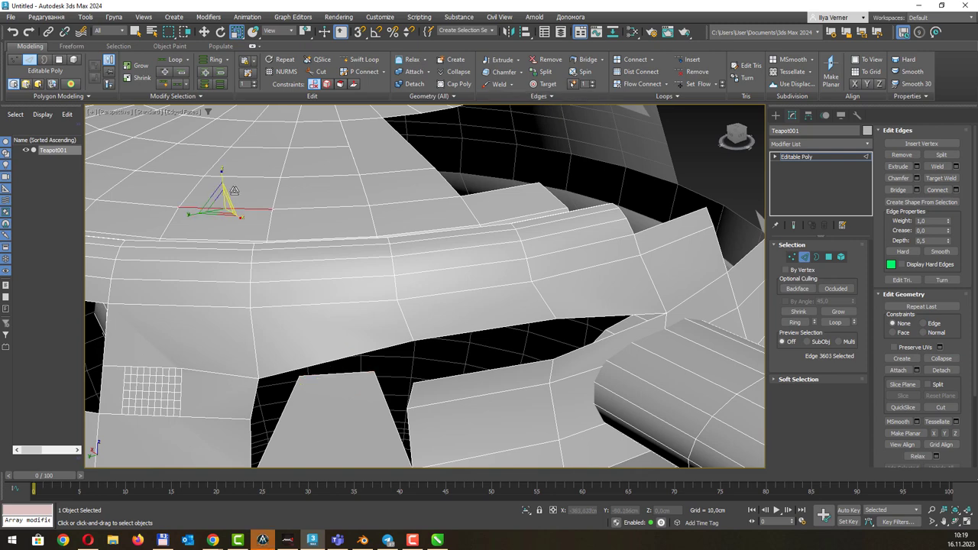
left_click(245, 178, "ctrl")
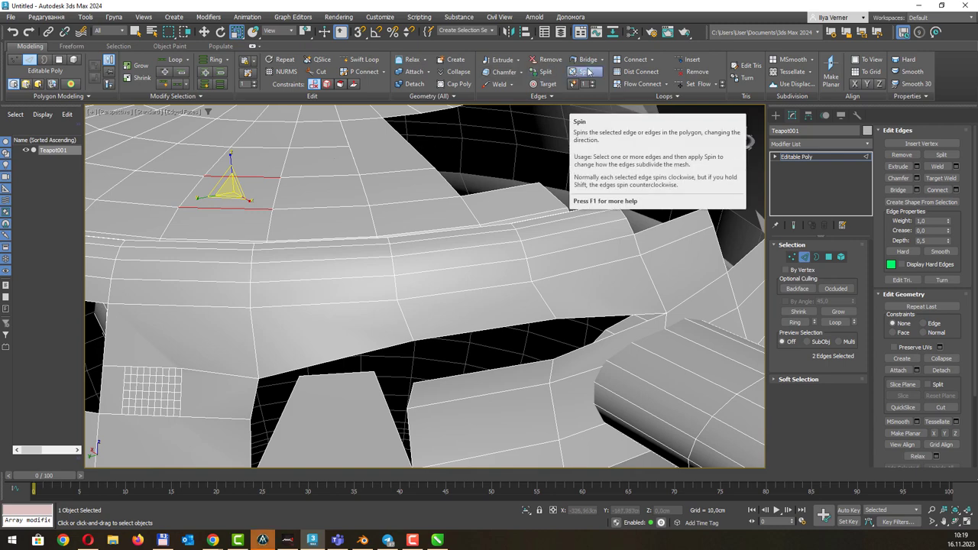
left_click(585, 72)
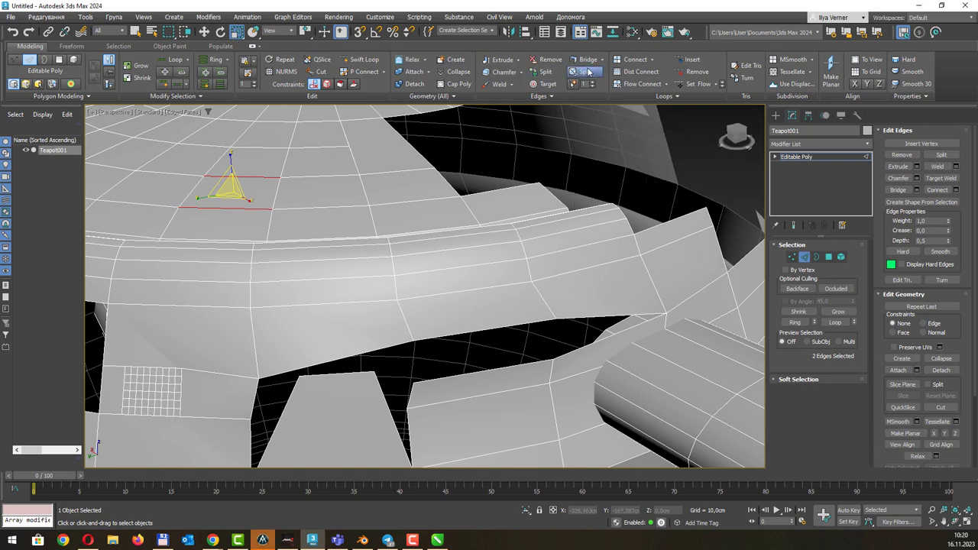
mouse_move(299, 189)
middle_mouse_down("alt")
mouse_move(343, 212)
mouse_move(321, 203)
mouse_move(367, 211)
mouse_move(331, 179)
mouse_move(412, 212)
mouse_move(442, 247)
middle_mouse_up("alt")
middle_click_drag(267, 214, 369, 231)
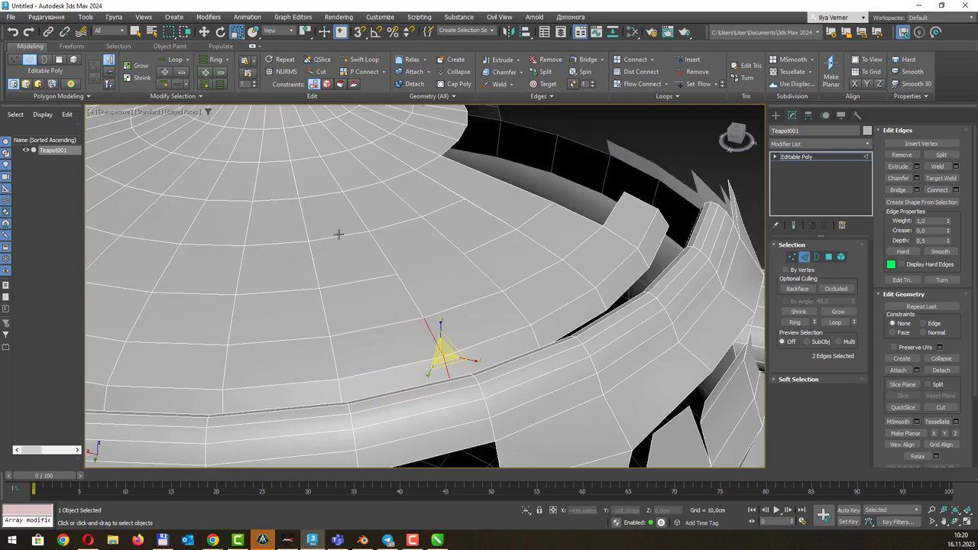
Add a diagonal edge across a lid polygon and spin it through several orientations
left_click(339, 233)
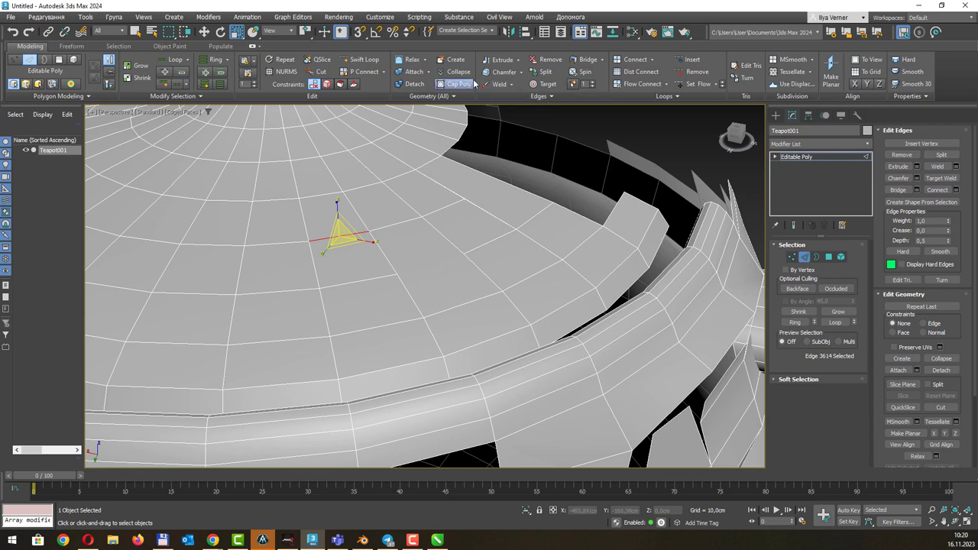
left_click(606, 73)
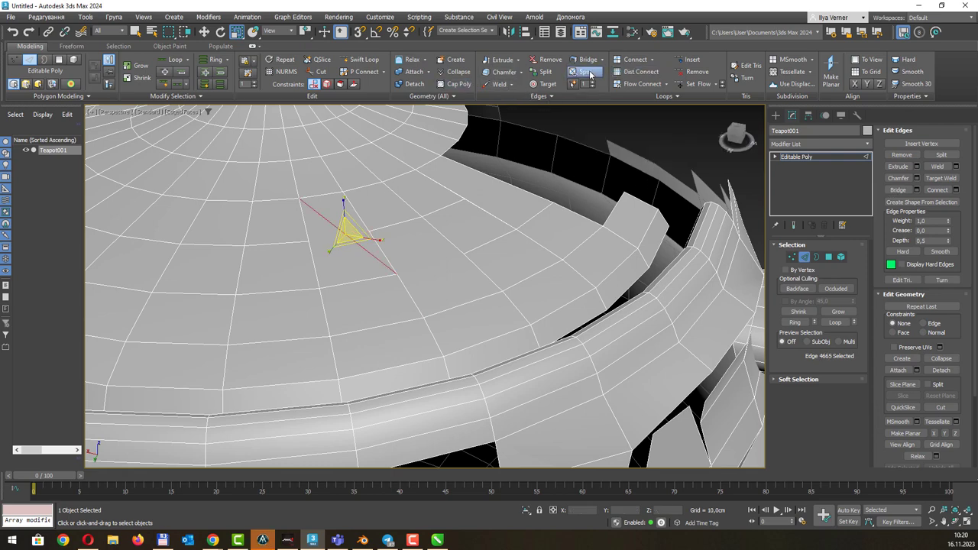
left_click(584, 72)
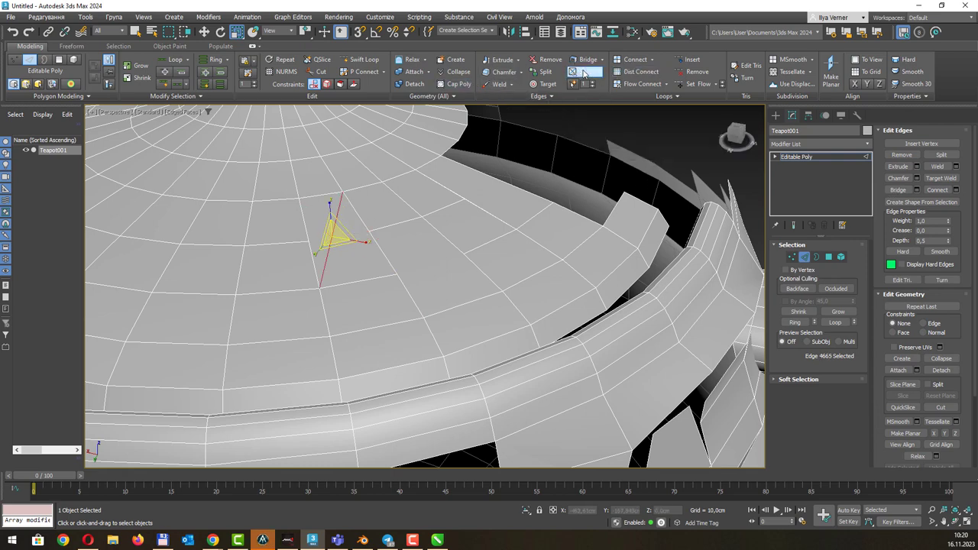
left_click(585, 73)
left_click(585, 72)
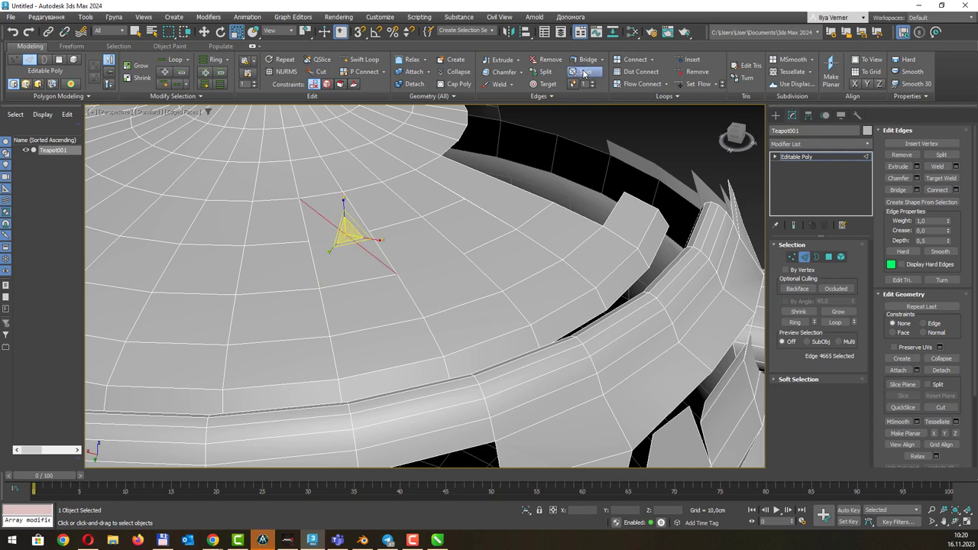
left_click(584, 72)
left_click(584, 73)
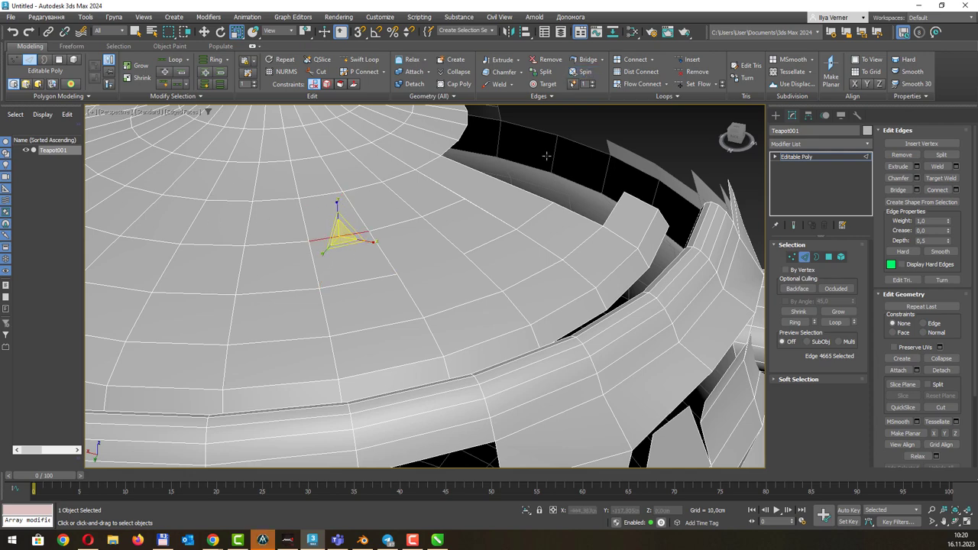
key("q")
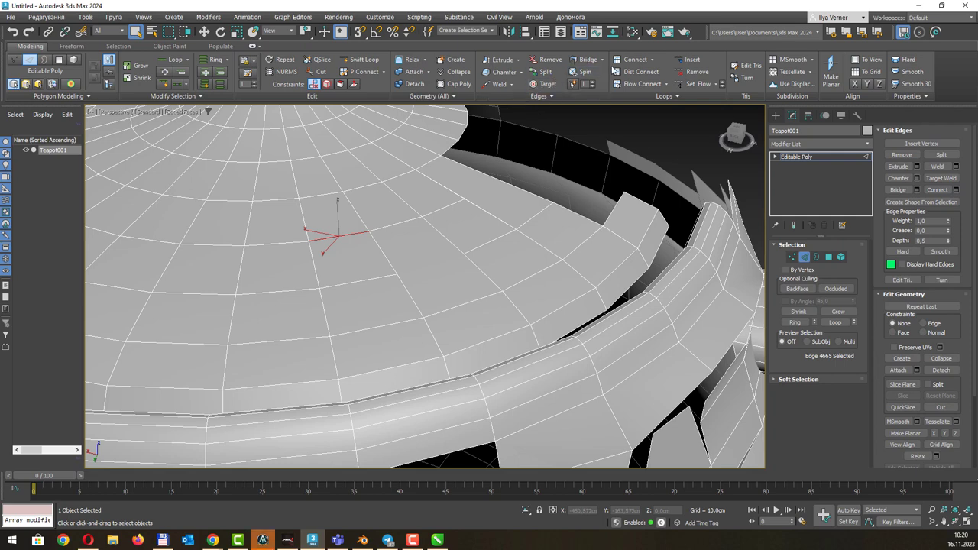
Keep spinning the diagonal edge until it settles on its final direction
left_click(583, 73)
left_click(583, 72)
left_click(583, 72)
left_click(583, 72)
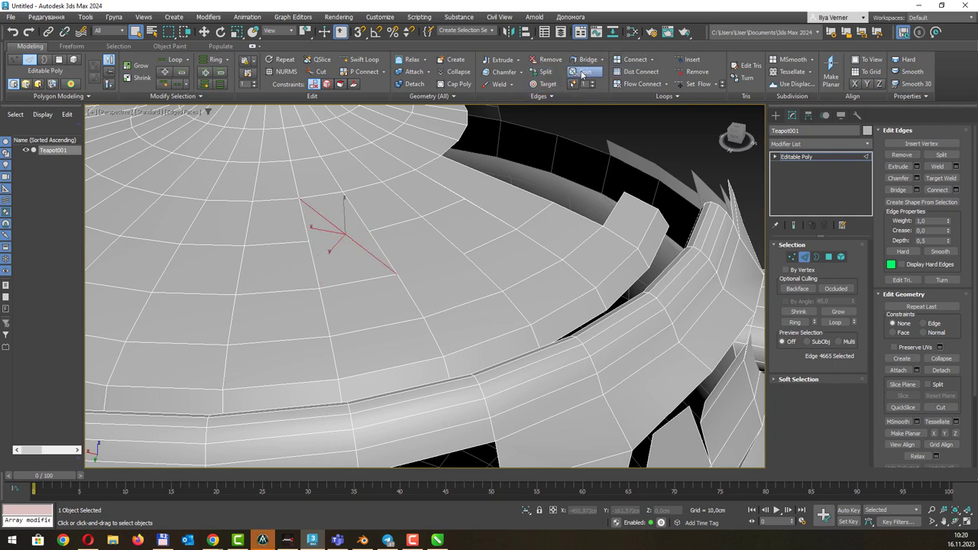
left_click(583, 73)
left_click(583, 72)
left_click(583, 73)
left_click(583, 73)
left_click(583, 72)
left_click(583, 72)
left_click(583, 73)
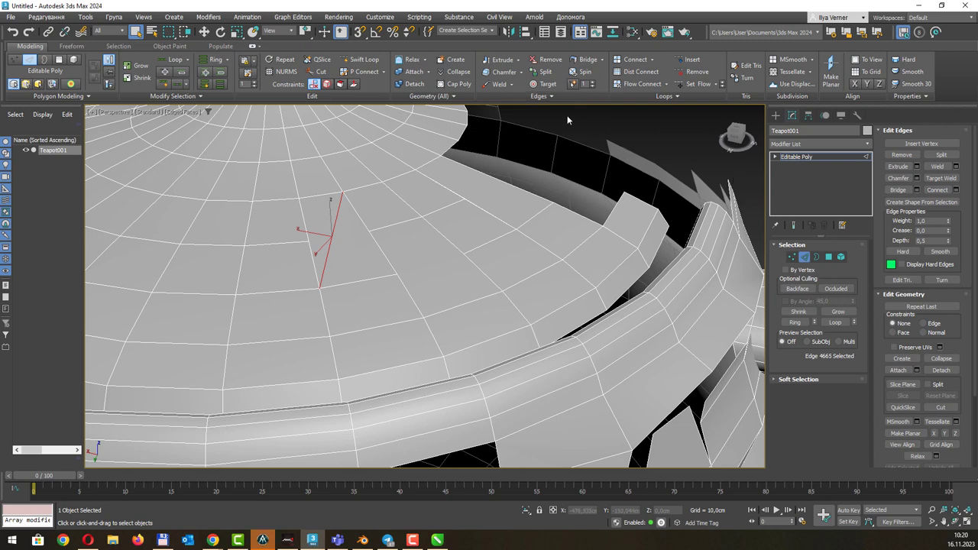
left_click(537, 96)
Extrude the open border edges by -5,216cm height with zero width
left_click(816, 258)
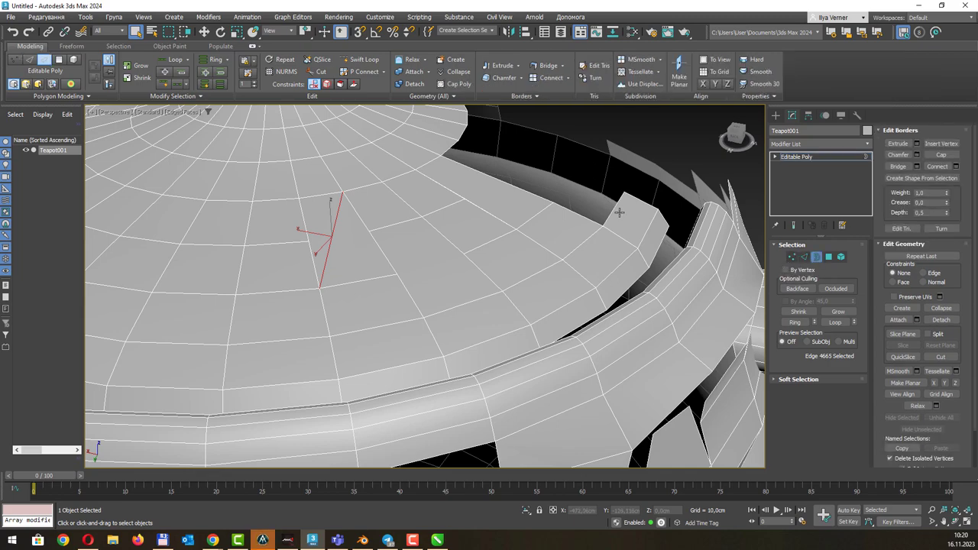
middle_click_drag(617, 213, 346, 311, "alt")
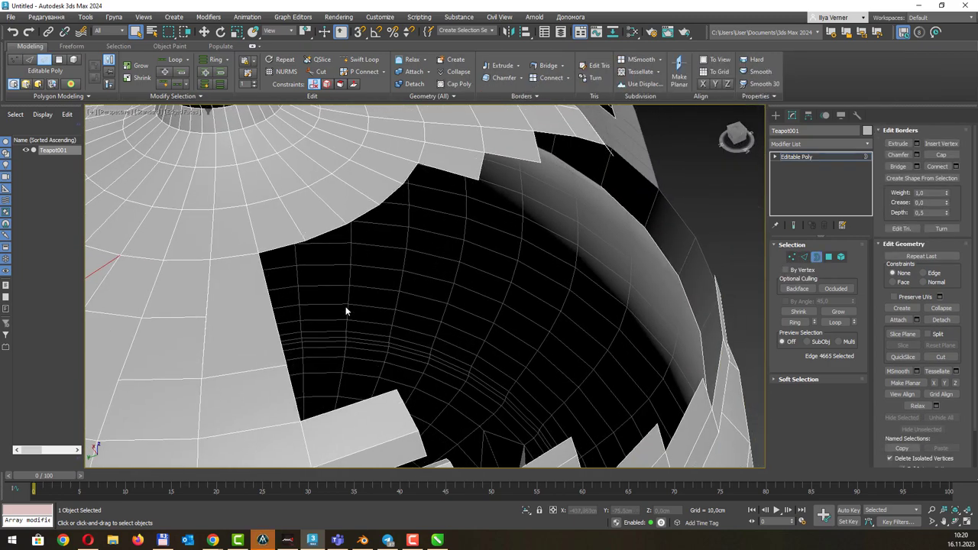
left_click(273, 311)
middle_click_drag(376, 283, 385, 278, "alt")
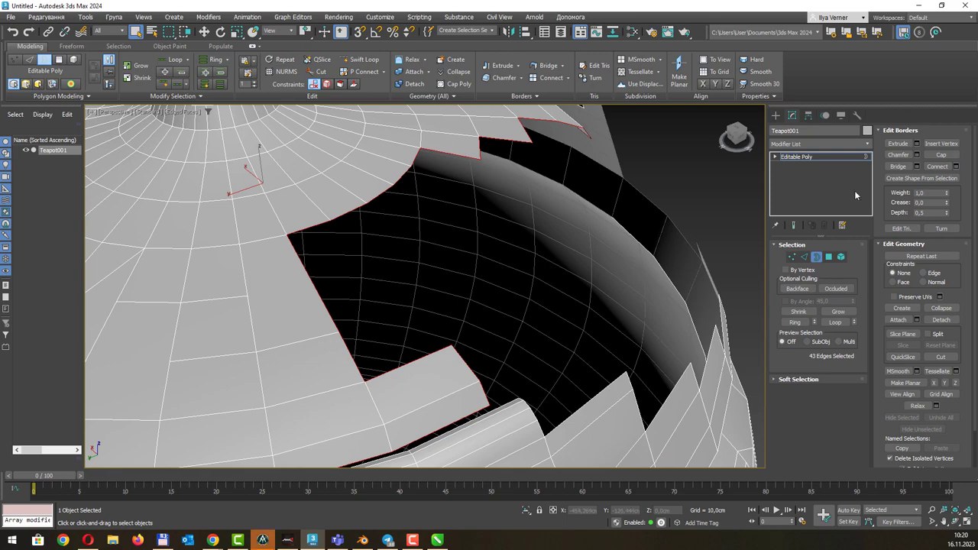
left_click(917, 143)
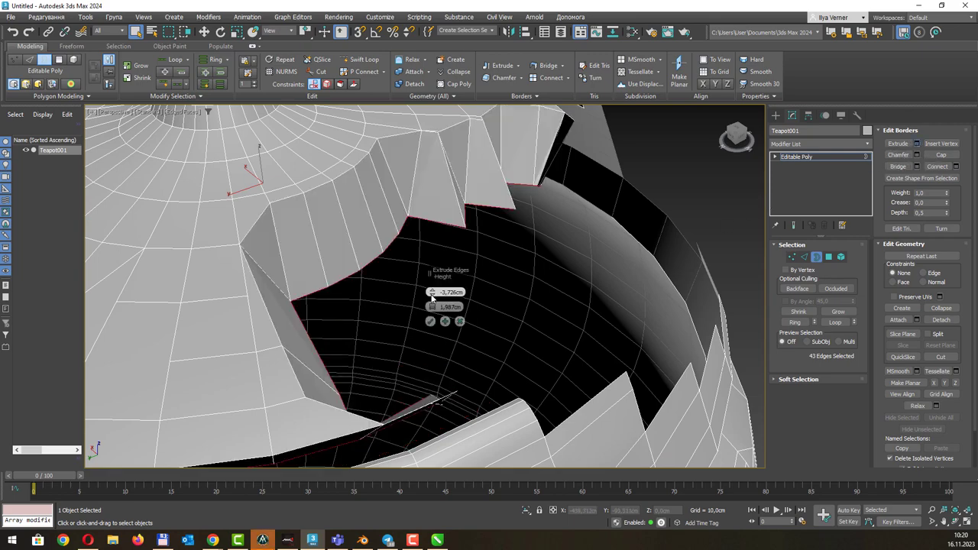
scroll(512, 266, "up", 3)
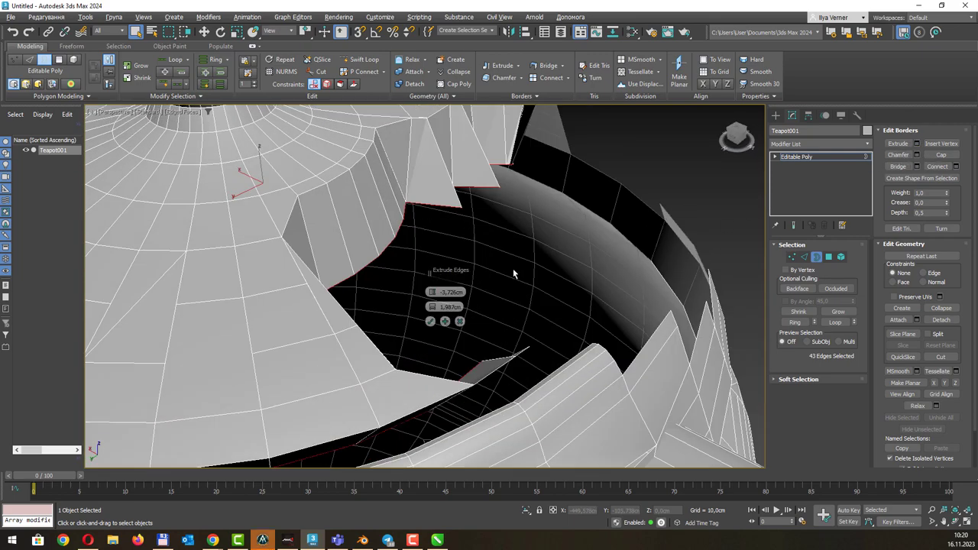
left_click_drag(433, 292, 437, 317)
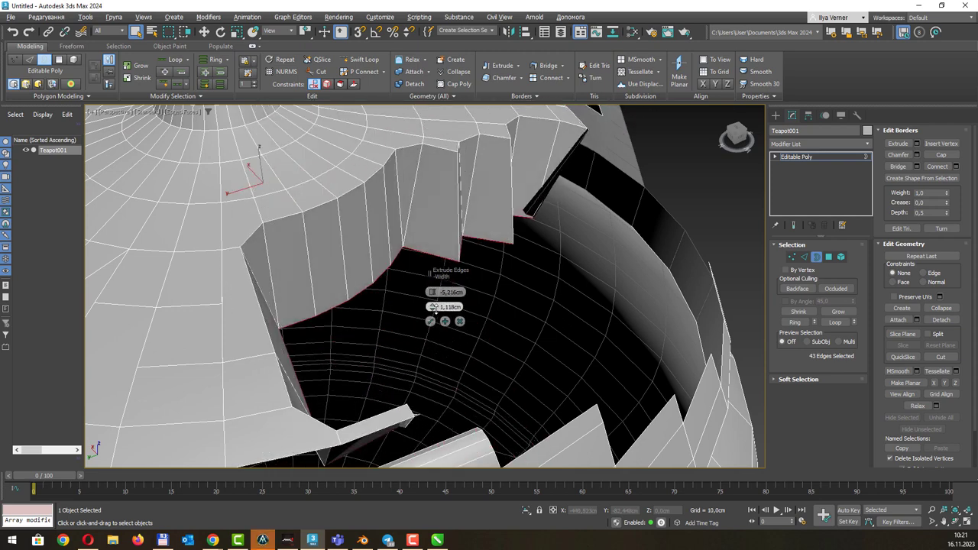
right_click(437, 317)
mouse_move(484, 297)
middle_mouse_down("alt")
mouse_move(446, 284)
mouse_move(479, 288)
middle_mouse_up("alt")
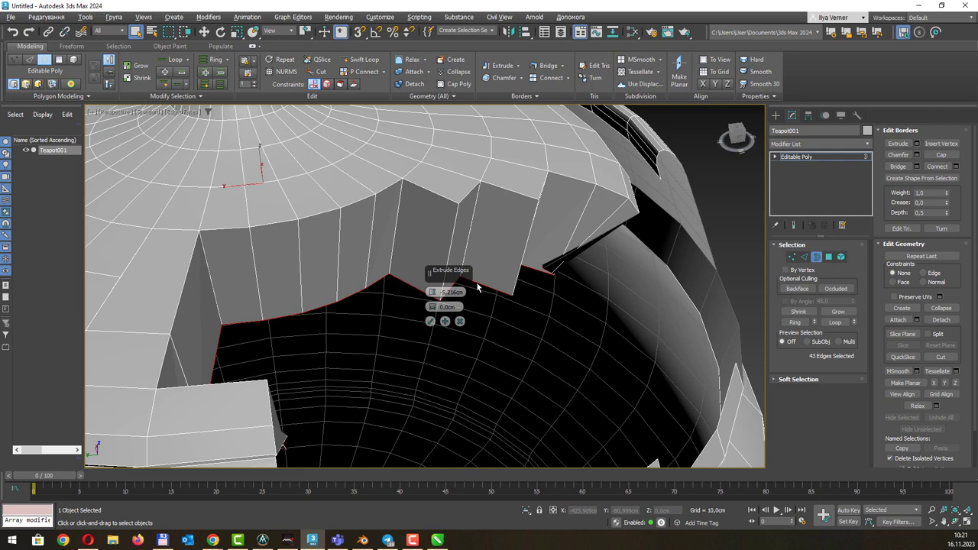
left_click(431, 322)
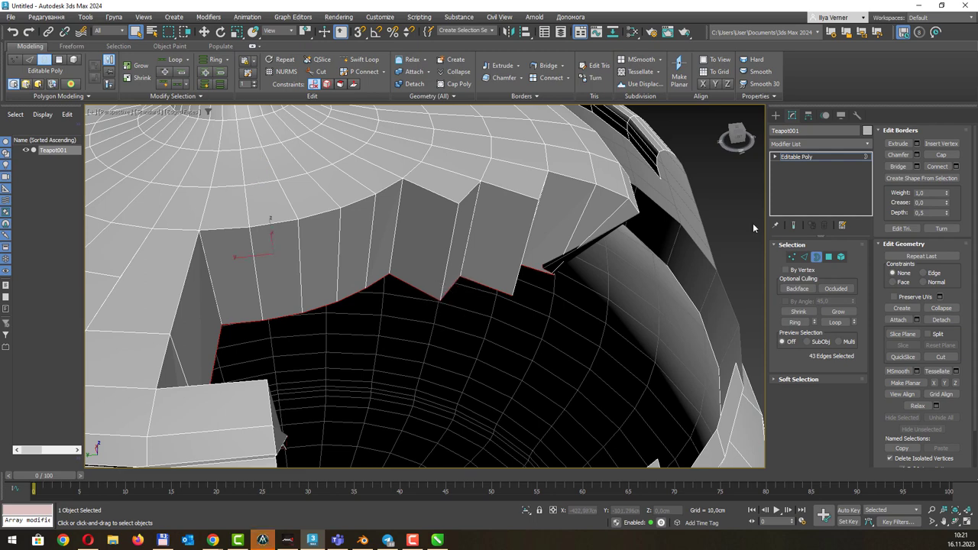
Chamfer the lid border with amount 3,105cm and 23 segments
left_click(918, 155)
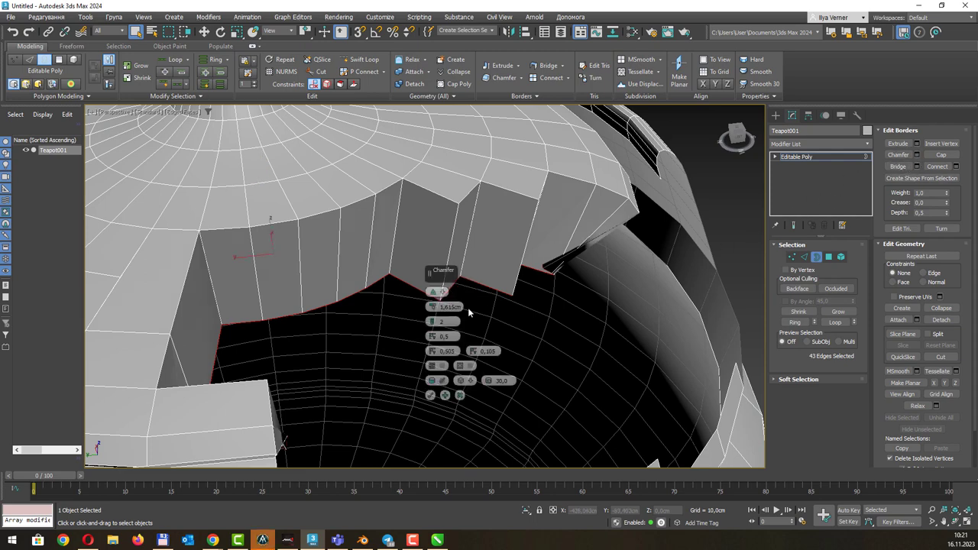
mouse_move(429, 308)
left_mouse_down()
mouse_move(429, 298)
mouse_move(434, 306)
left_mouse_up()
mouse_move(475, 258)
middle_mouse_down("alt")
mouse_move(461, 231)
mouse_move(419, 244)
mouse_move(545, 231)
middle_mouse_up("alt")
scroll(460, 243, "down", 5)
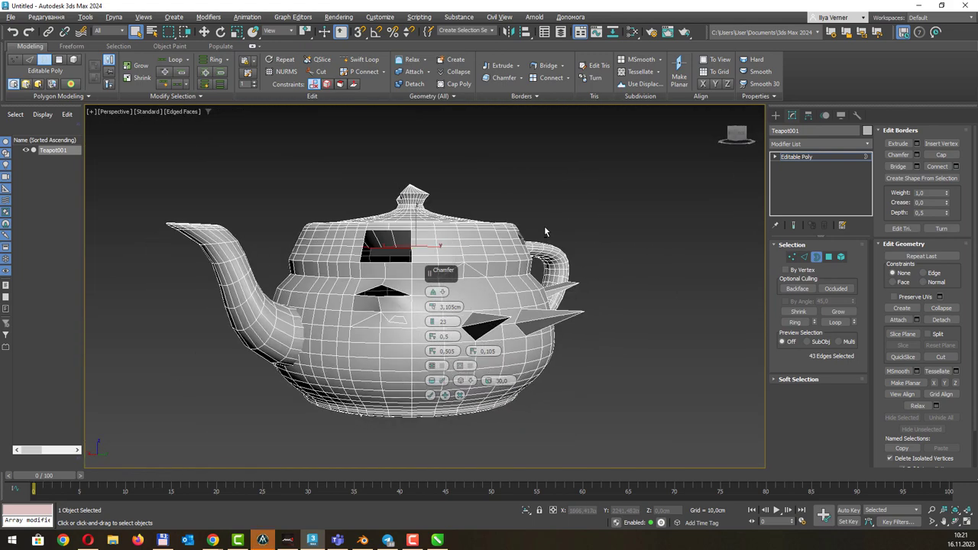
middle_click_drag(331, 230, 396, 317, "alt")
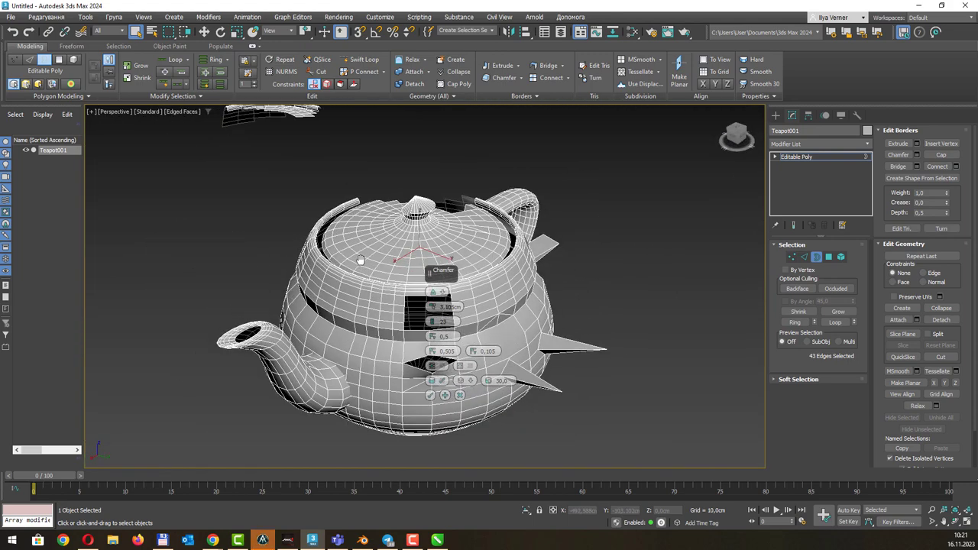
Give the square hole's border a uniform multi-segment chamfer with end bias 0.295
left_click(402, 308)
middle_click_drag(447, 279, 479, 271, "alt")
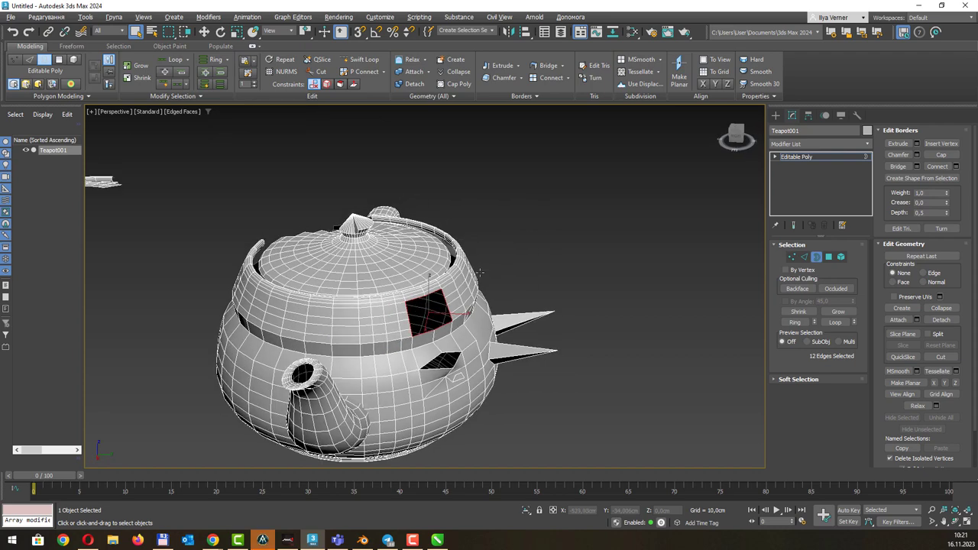
scroll(461, 259, "up", 3)
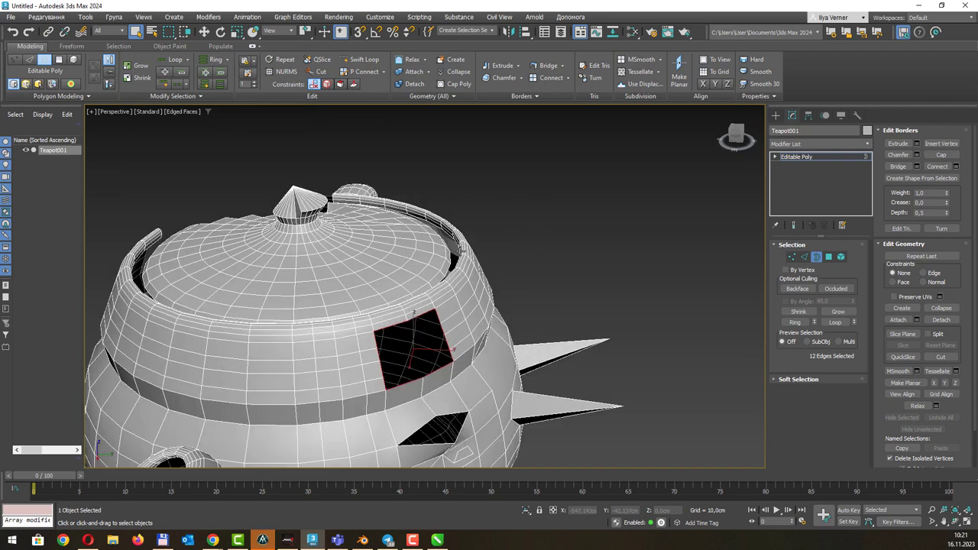
left_click(917, 155)
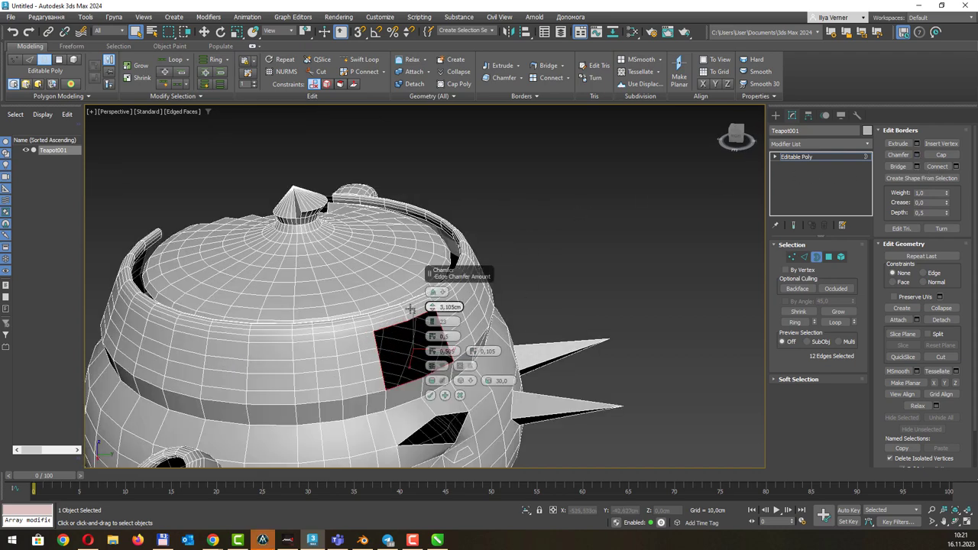
left_click(435, 293)
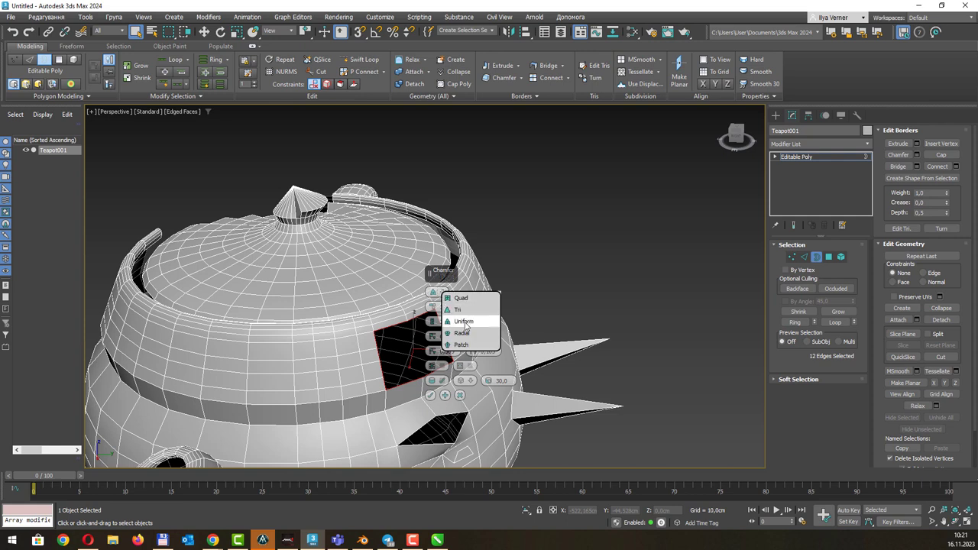
left_click(437, 322)
right_click(433, 324)
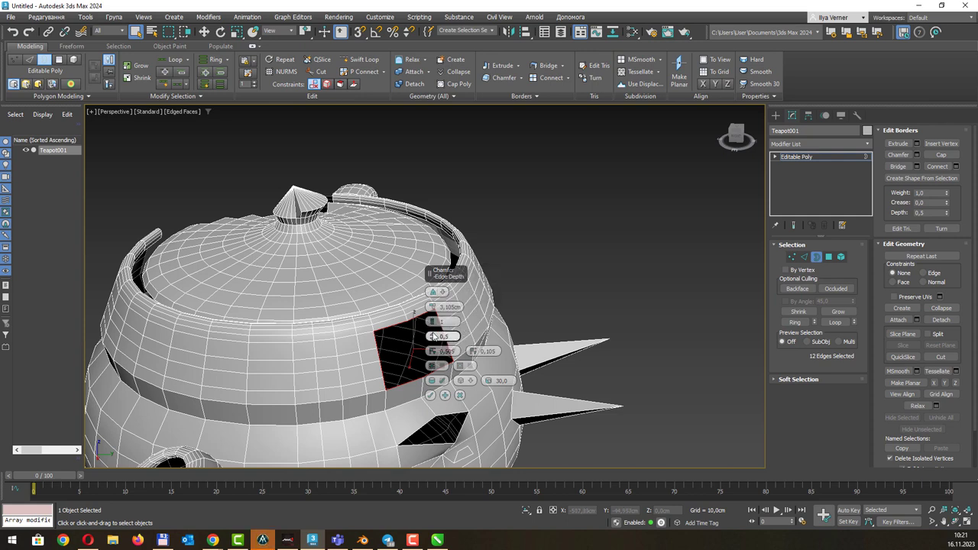
left_click_drag(433, 321, 441, 311)
left_click_drag(432, 350, 442, 382)
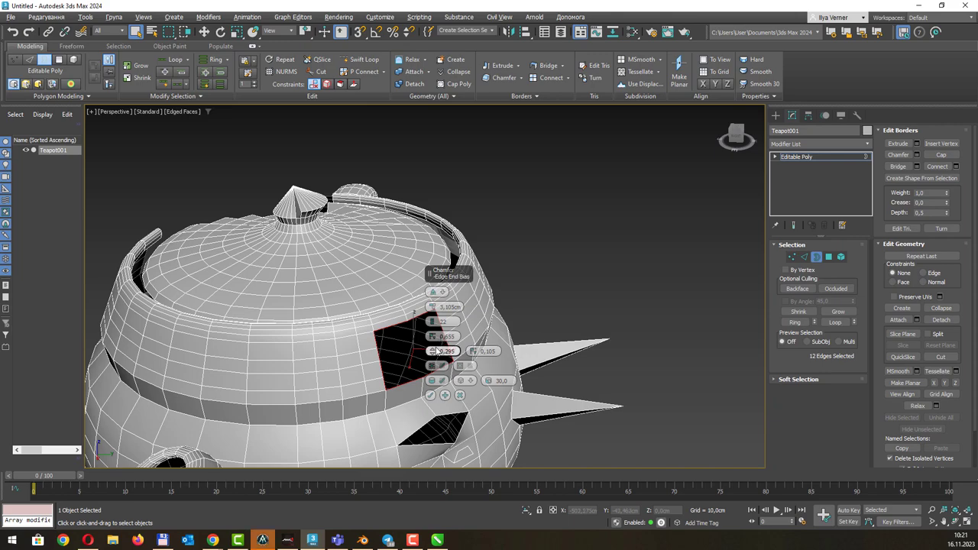
key("Return")
key("z")
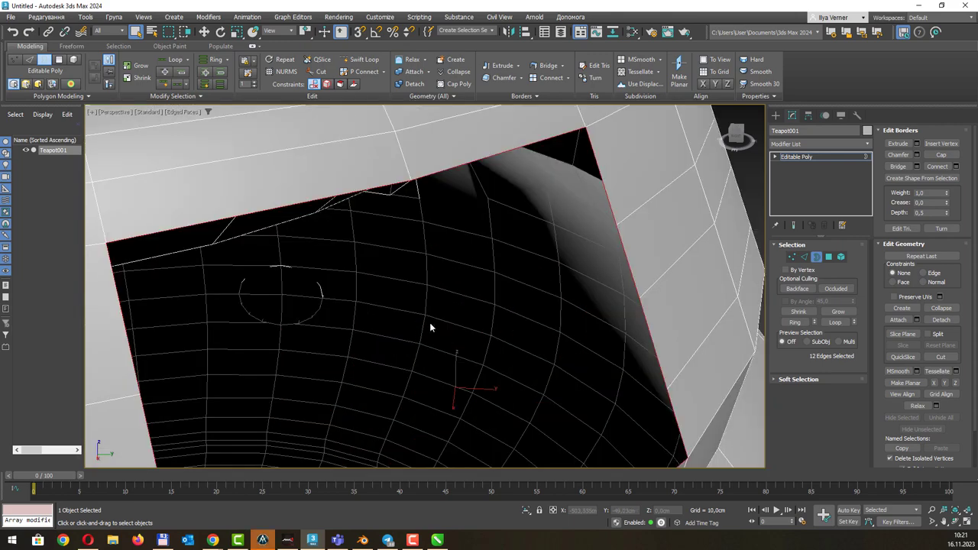
scroll(430, 327, "down", 5)
mouse_move(461, 312)
middle_mouse_down("alt")
mouse_move(456, 257)
mouse_move(483, 249)
mouse_move(474, 273)
middle_mouse_up("alt")
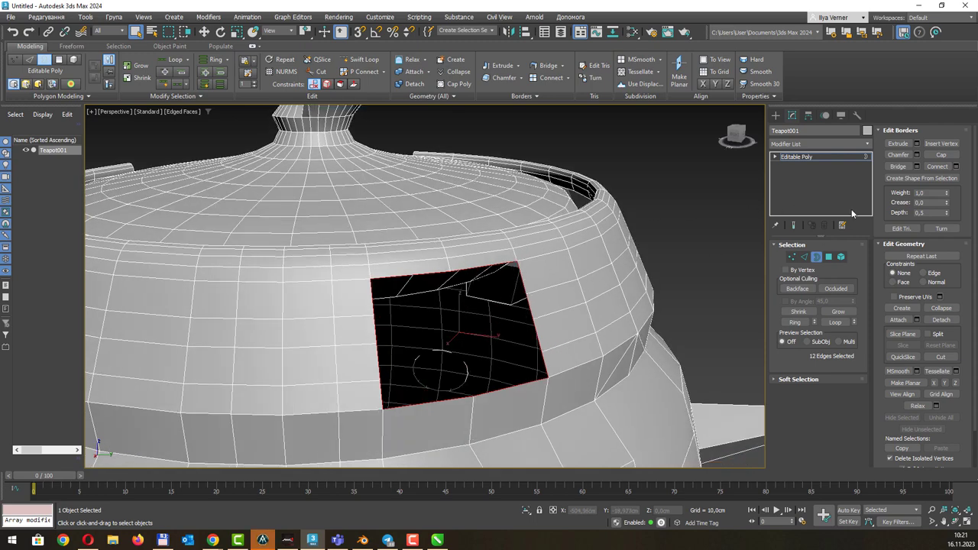
scroll(740, 200, "down", 10)
mouse_move(741, 200)
middle_mouse_down("alt")
mouse_move(639, 183)
mouse_move(409, 217)
middle_mouse_up("alt")
Draw a tall box primitive to the right of the teapot
left_click(776, 116)
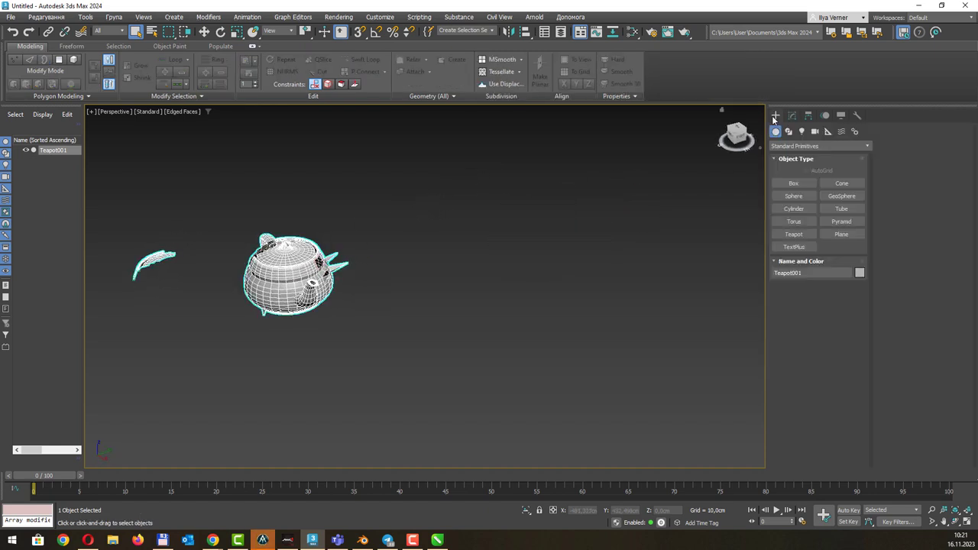
left_click(794, 184)
left_click_drag(489, 272, 574, 288)
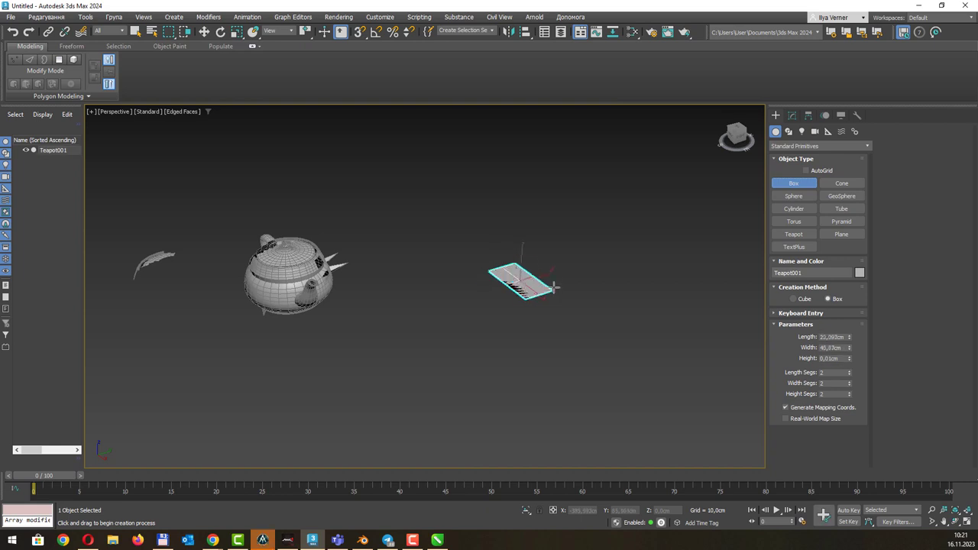
left_click(562, 199)
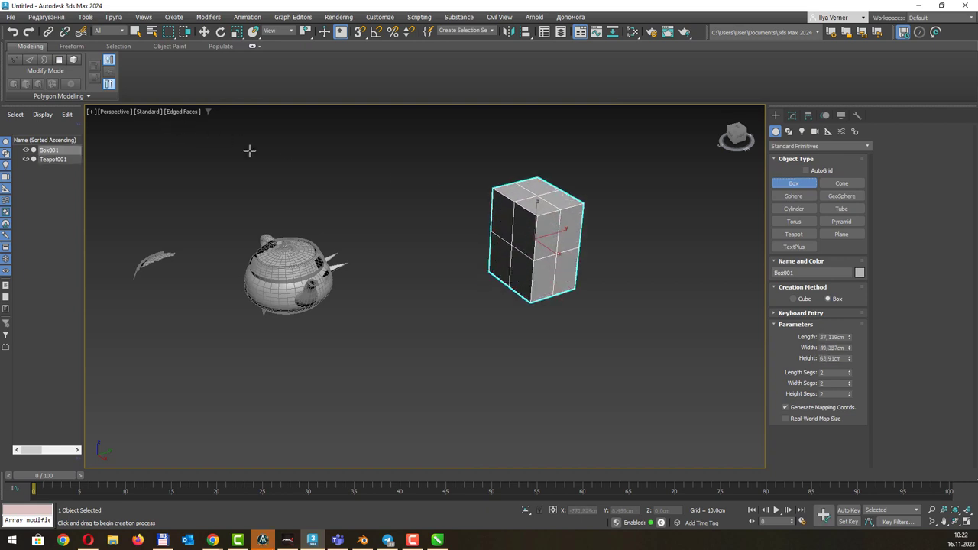
right_click(294, 275)
Attach the box to Teapot001 and delete its upper-left front face
left_click(294, 275)
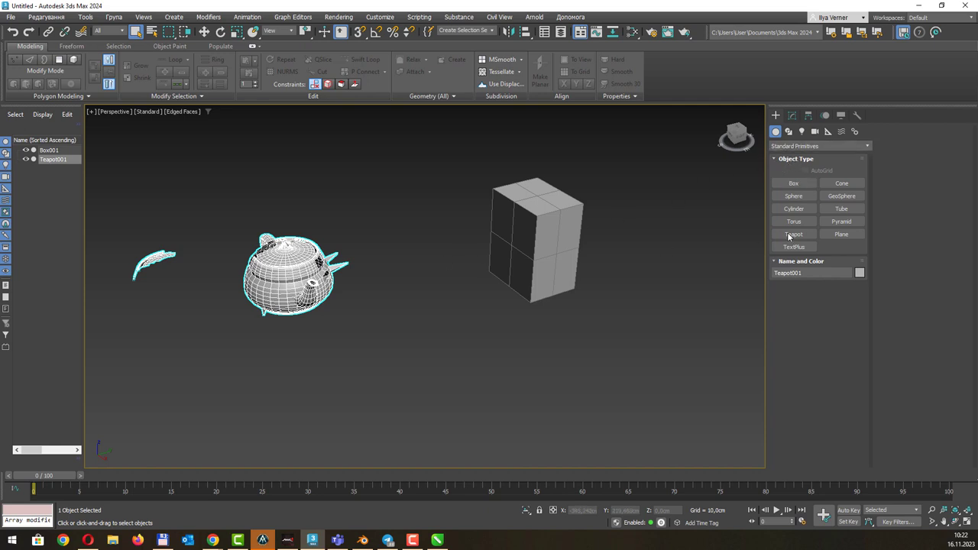
left_click(792, 115)
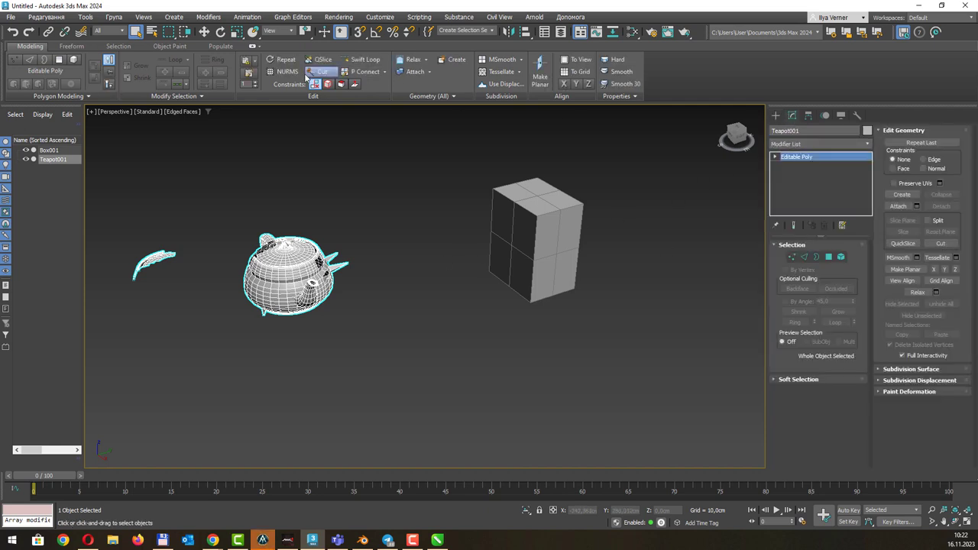
left_click(414, 71)
left_click(555, 227)
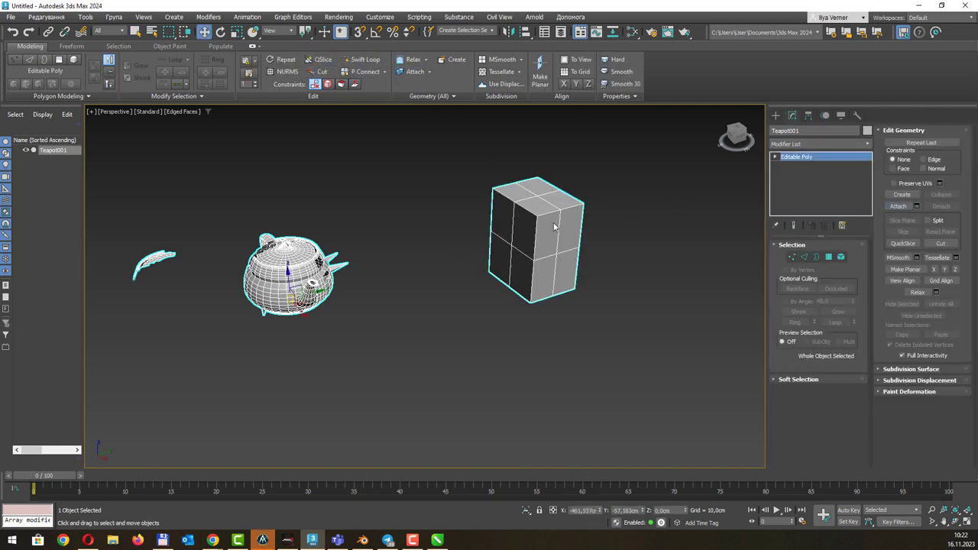
key("4")
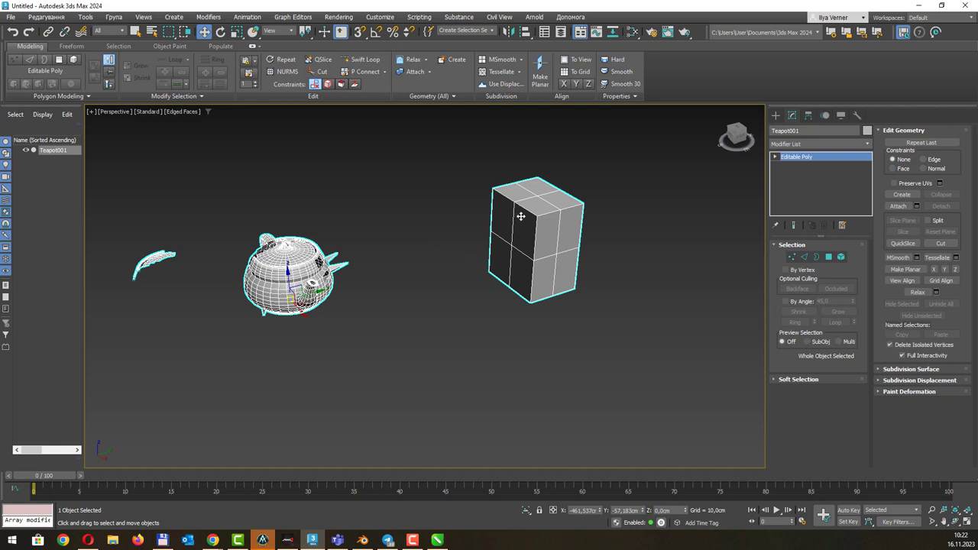
left_click(509, 223)
key("Delete")
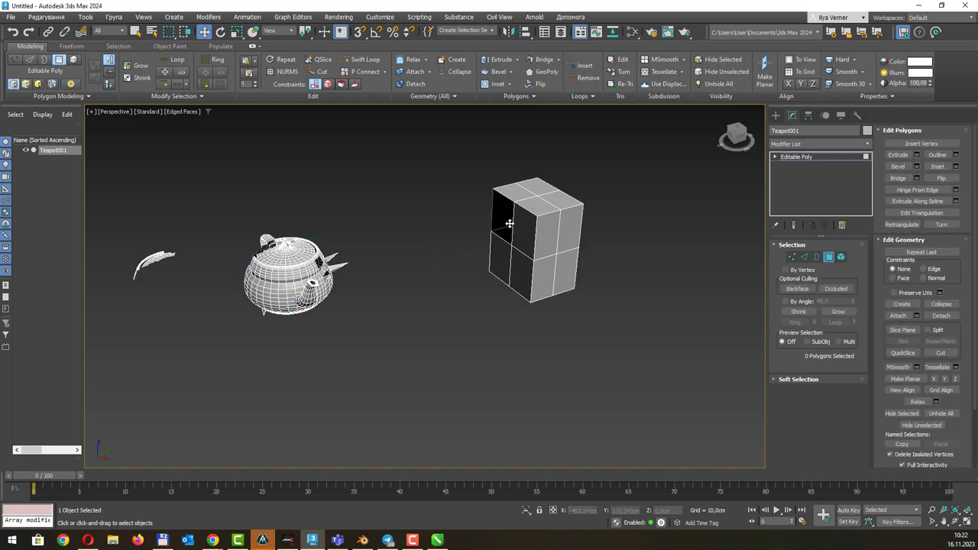
Bridge the box's hole border to the teapot's open border, then undo that first bridge
key("3")
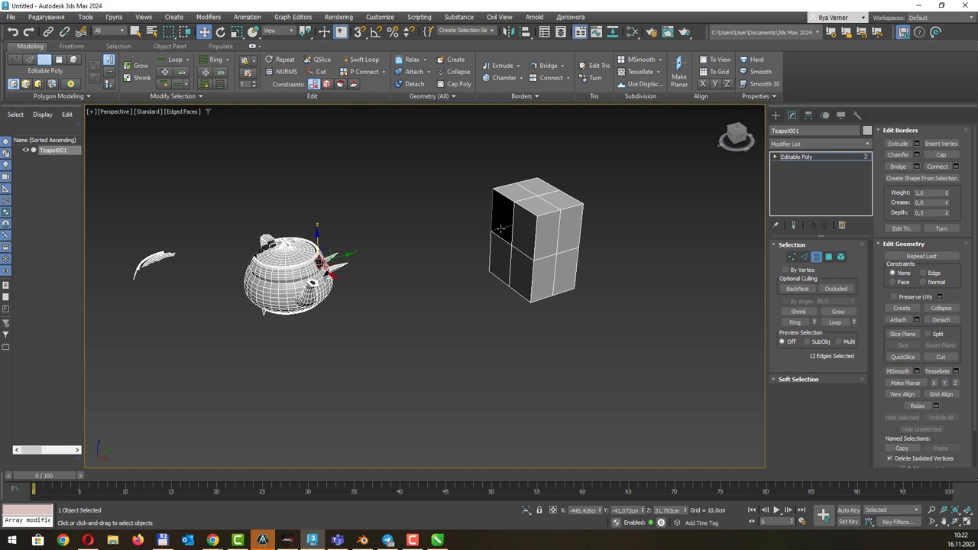
key("q")
left_click(503, 231)
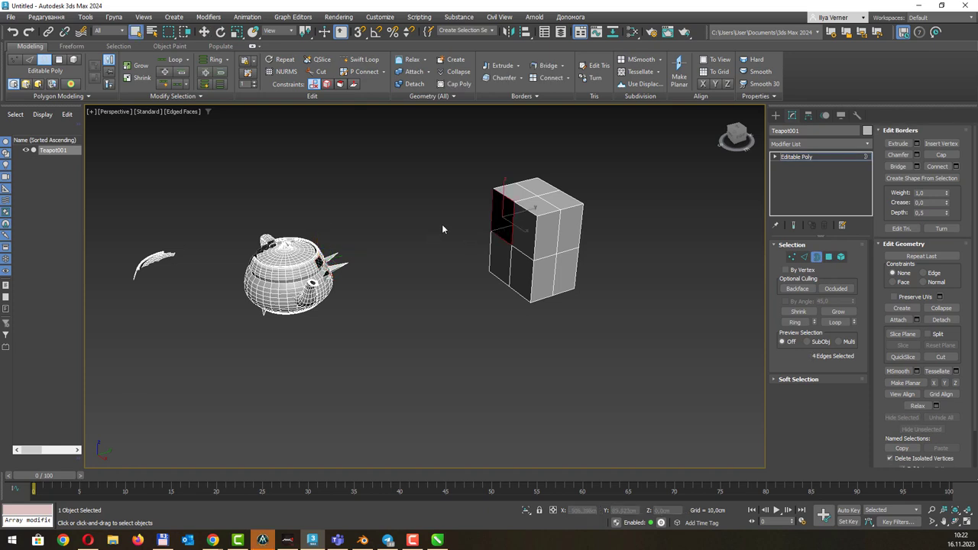
scroll(498, 218, "up", 2)
left_click(220, 283, "ctrl")
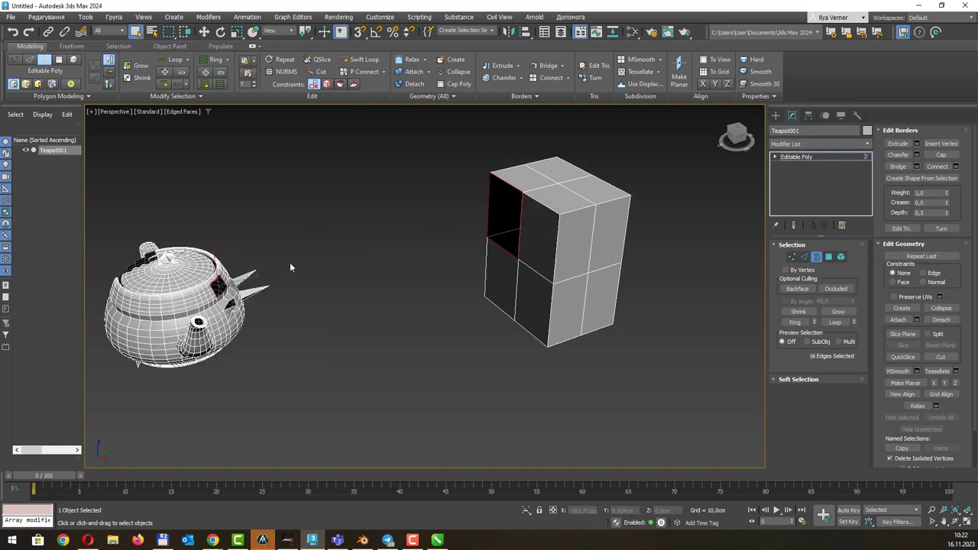
left_click(897, 167)
middle_click_drag(508, 240, 514, 216, "alt")
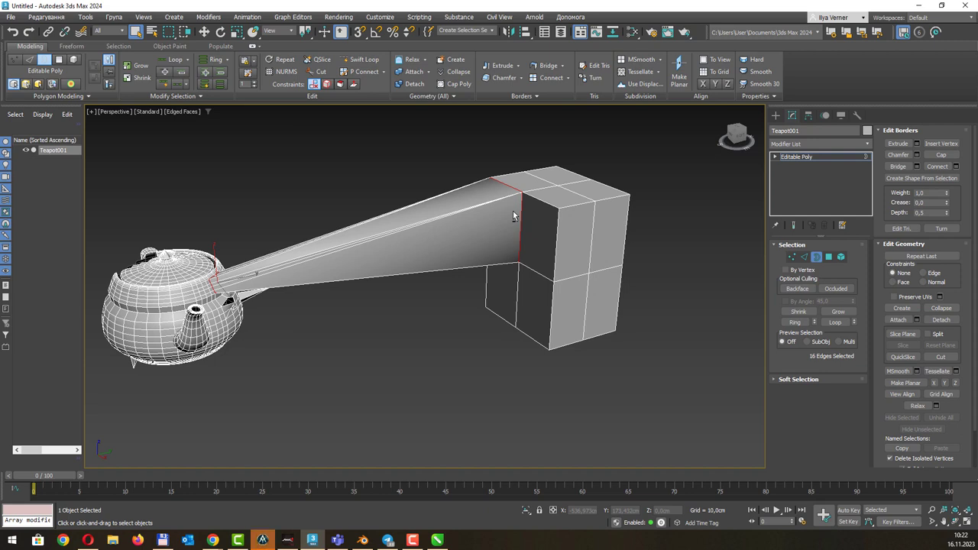
key("ctrl+z")
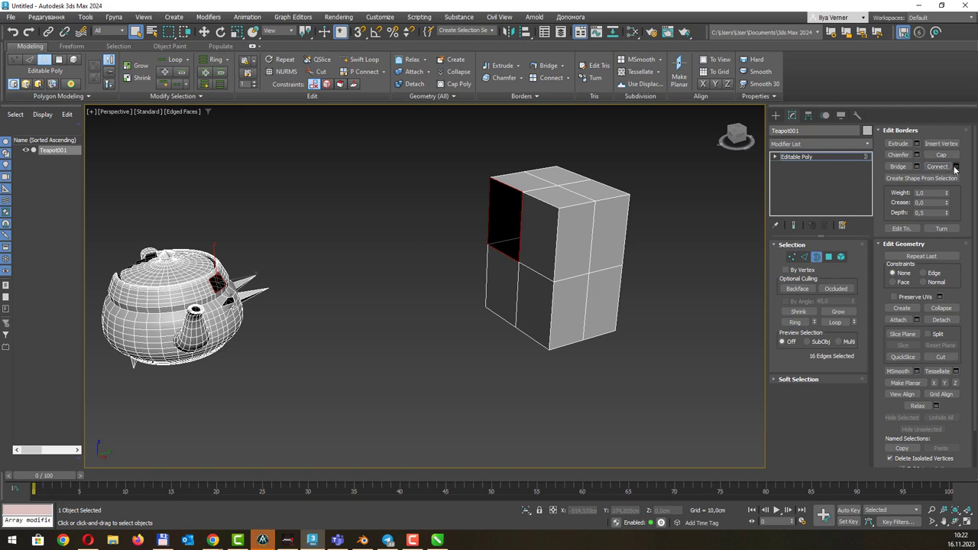
Cancel the Connect settings, retry an interactive bridge, and reselect the box's hole border
left_click(955, 167)
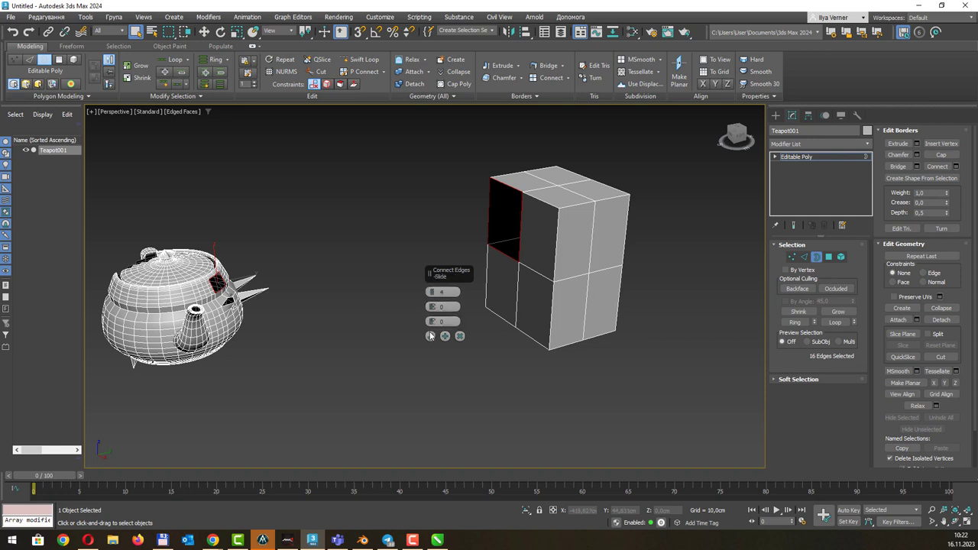
left_click(460, 335)
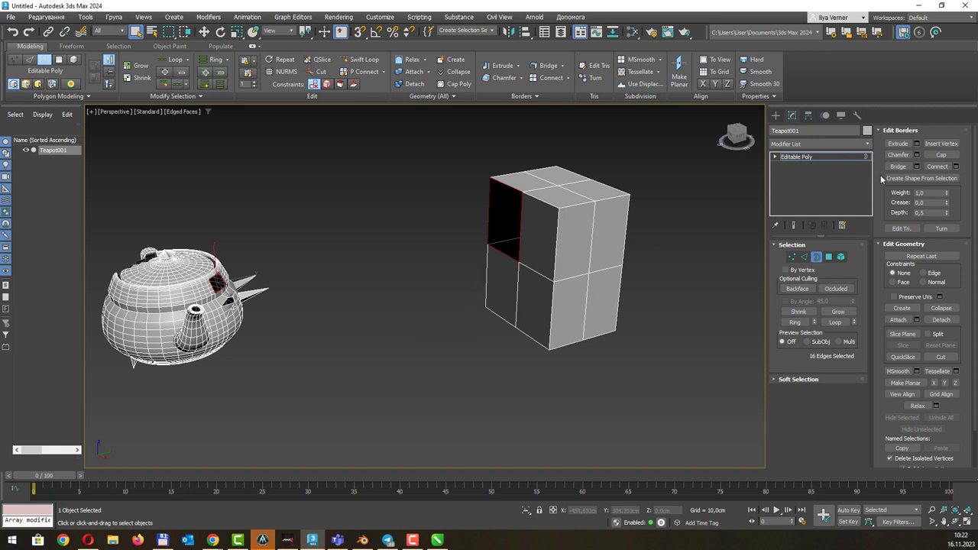
left_click(899, 167)
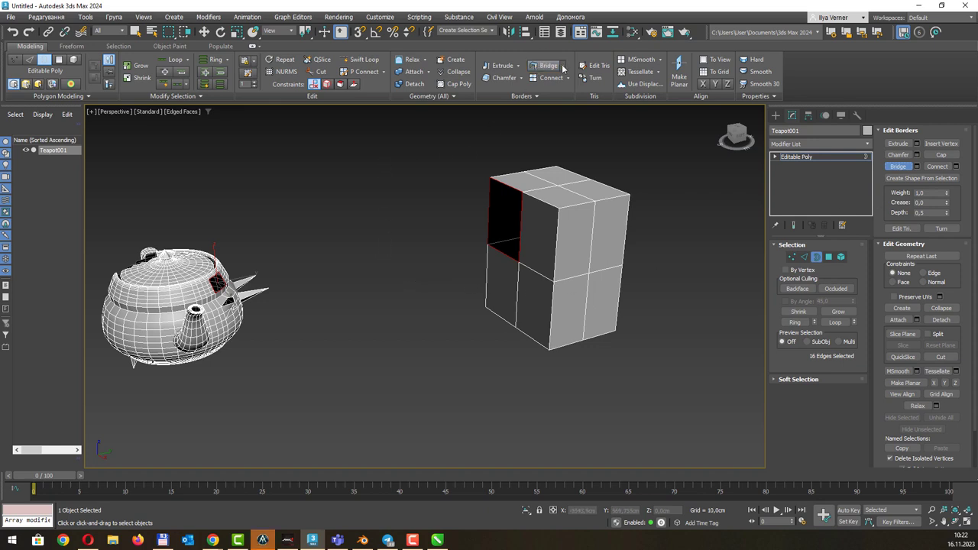
left_click(428, 260)
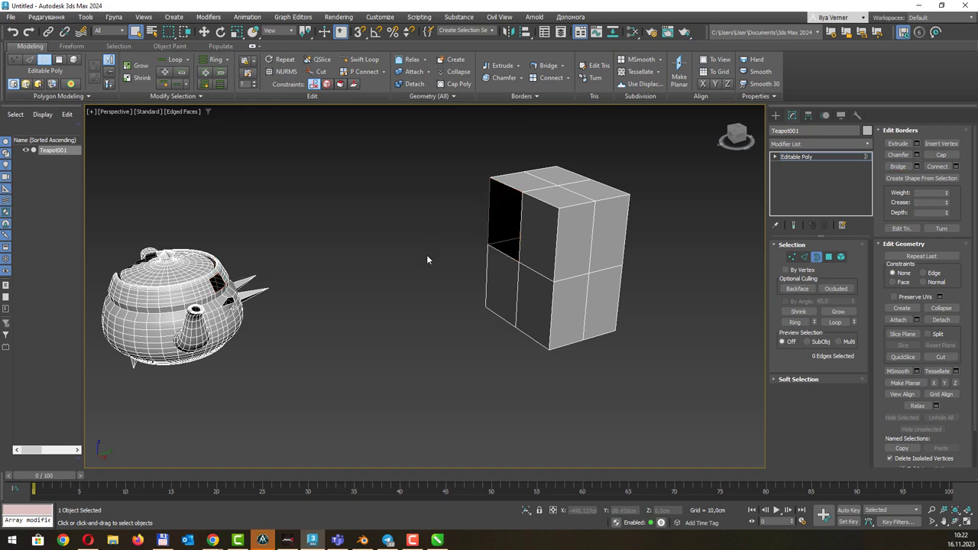
scroll(502, 216, "up", 5)
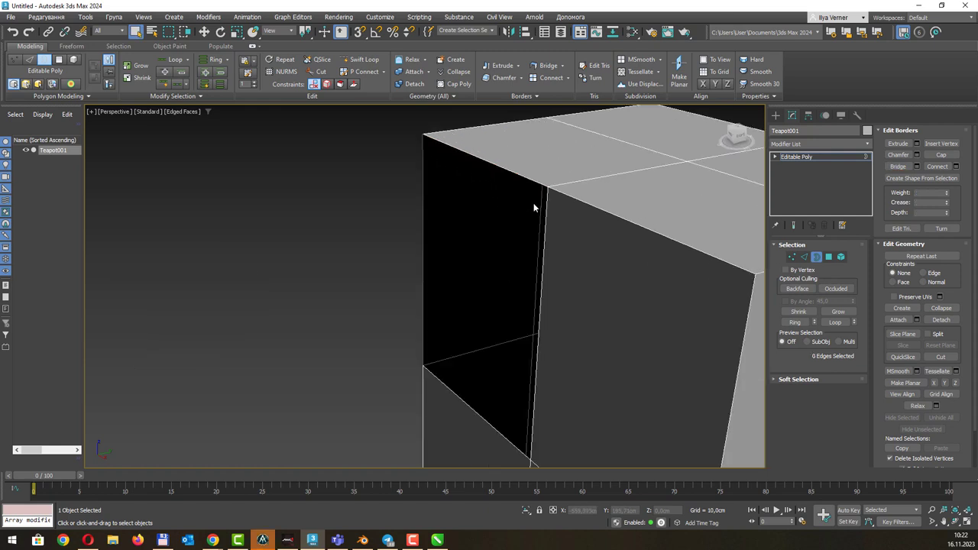
scroll(527, 225, "down", 5)
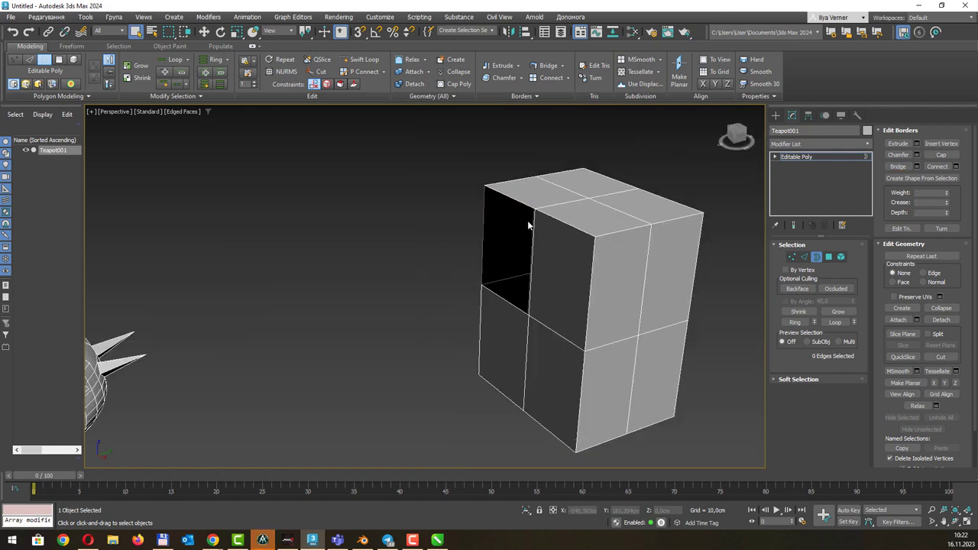
left_click(528, 201)
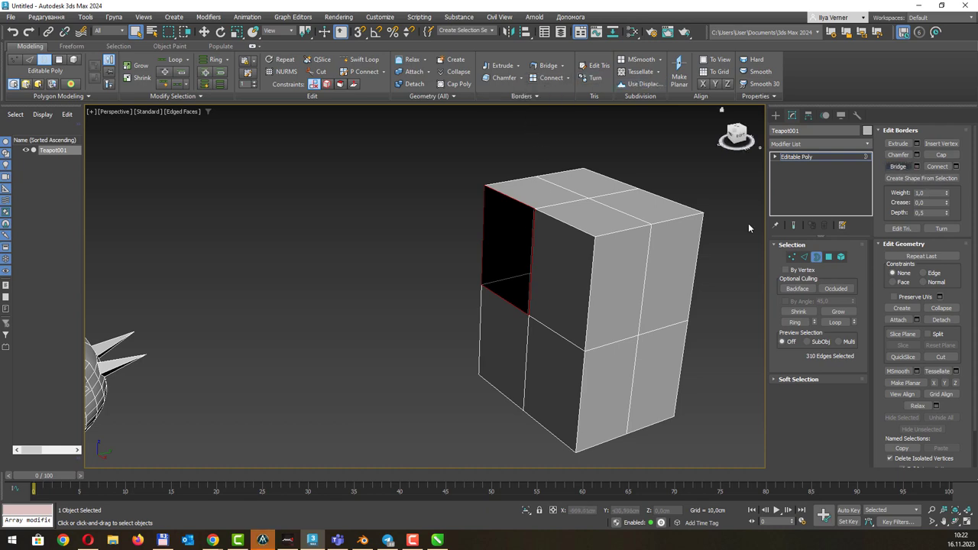
Reframe the teapot and bridge its open border to the box's hole as one long tube
mouse_move(749, 224)
middle_mouse_down()
mouse_move(527, 262)
mouse_move(491, 248)
middle_mouse_up()
key("z")
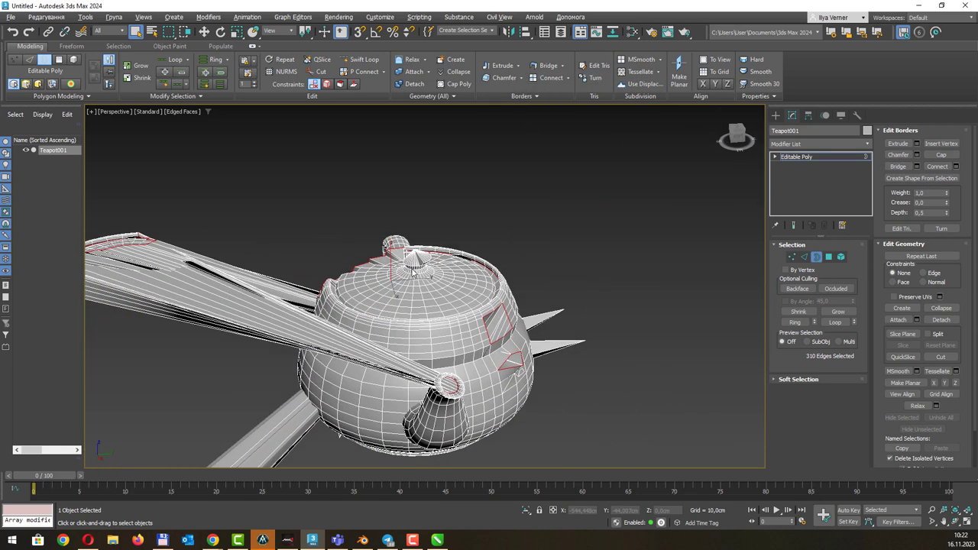
scroll(414, 270, "down", 1)
scroll(428, 265, "down", 3)
scroll(451, 258, "down", 2)
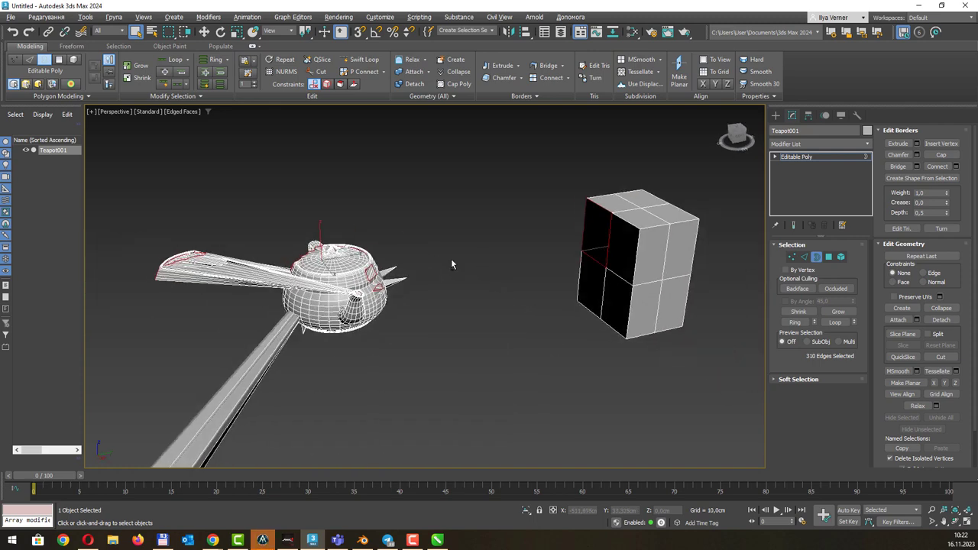
scroll(470, 258, "down", 1)
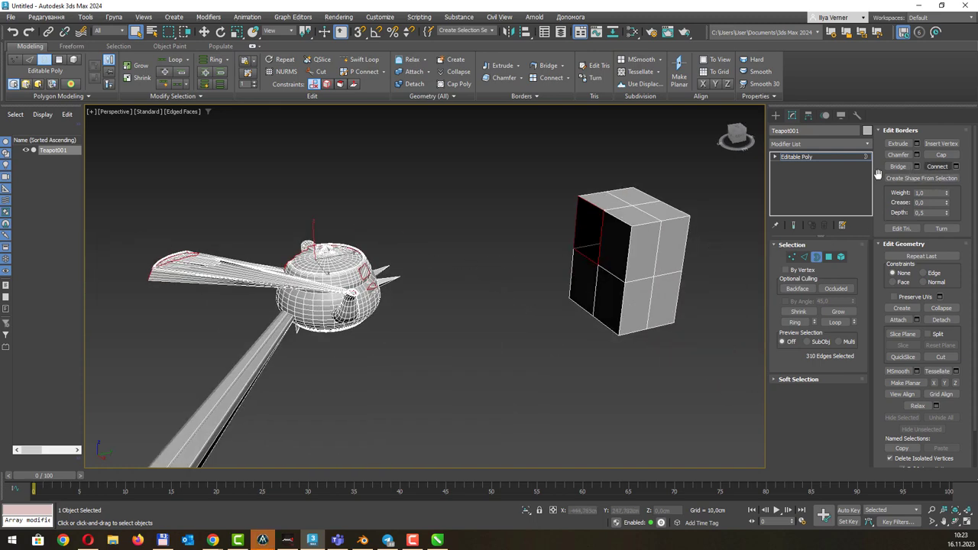
left_click(830, 159)
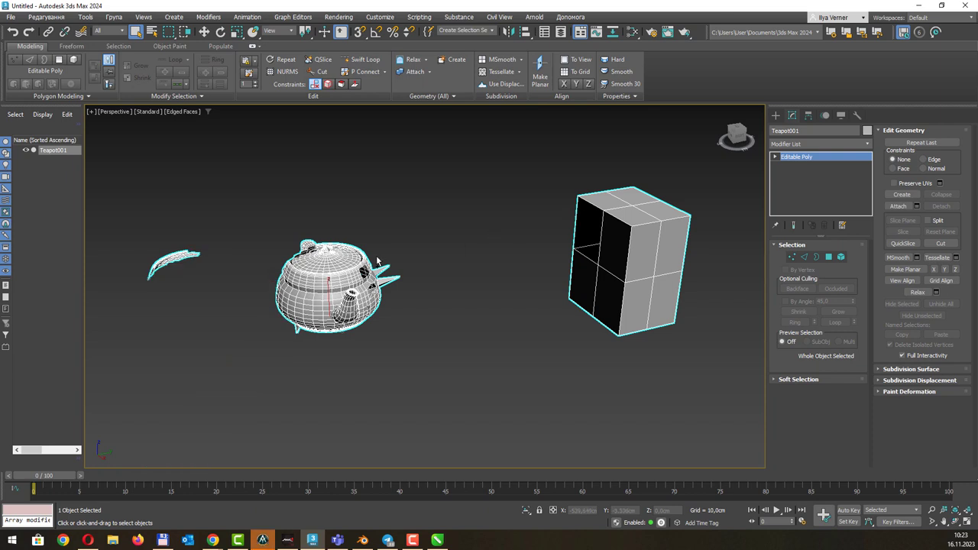
left_click(818, 258)
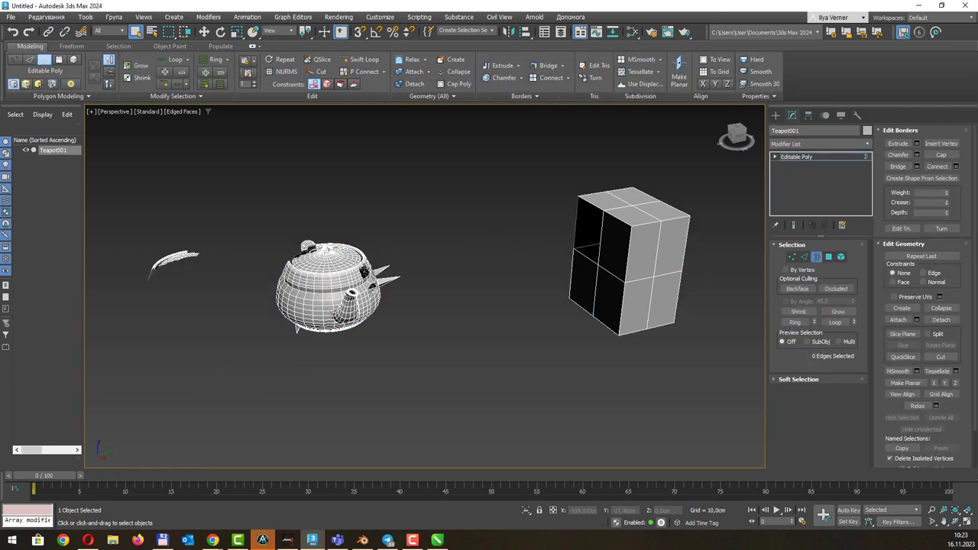
left_click(609, 213, "ctrl")
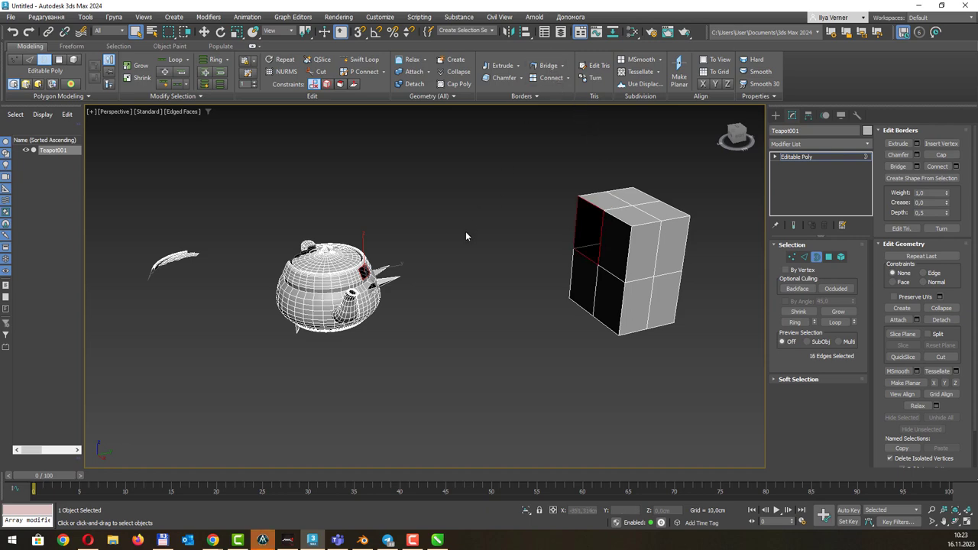
mouse_move(466, 236)
middle_mouse_down("alt")
mouse_move(485, 222)
mouse_move(419, 217)
mouse_move(443, 220)
middle_mouse_up("alt")
left_click(810, 157)
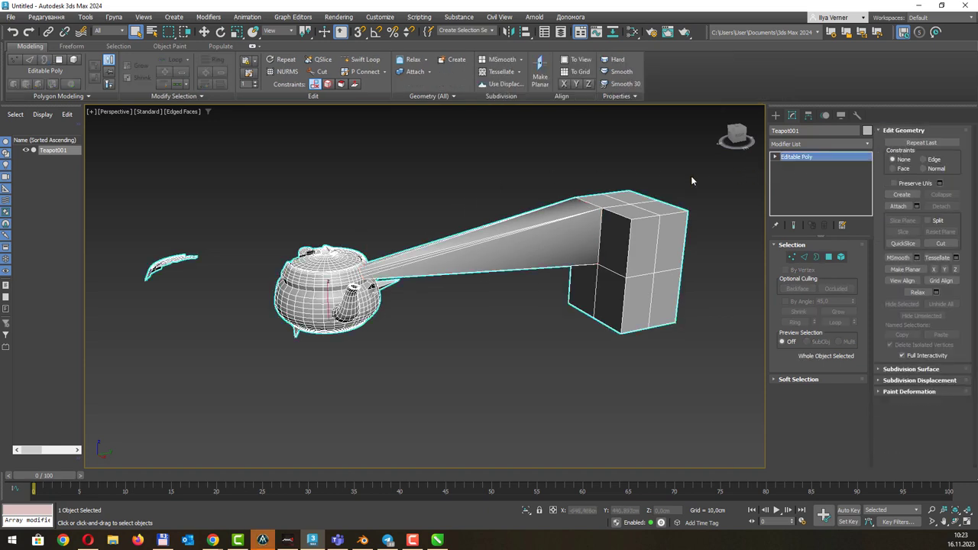
Select the open border at the bent tube's end and cap it to close the hole
left_click(816, 257)
scroll(448, 232, "up", 5)
scroll(454, 229, "down", 2)
scroll(454, 227, "down", 8)
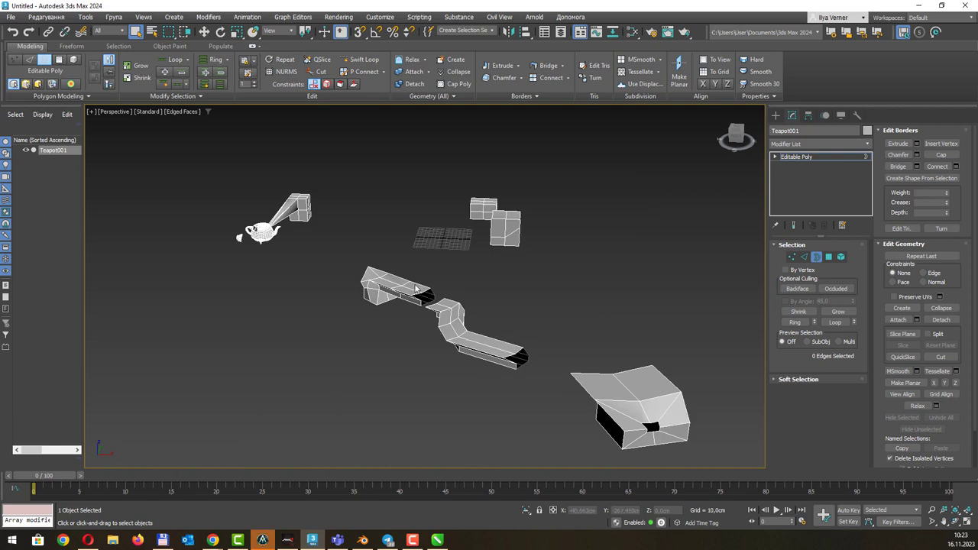
left_click(522, 356)
middle_click_drag(556, 299, 472, 286)
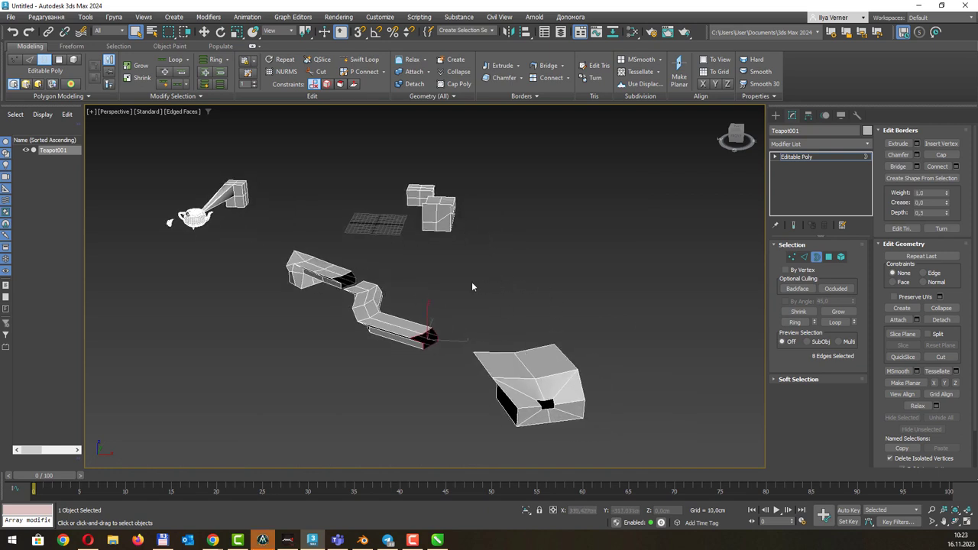
scroll(433, 321, "up", 3)
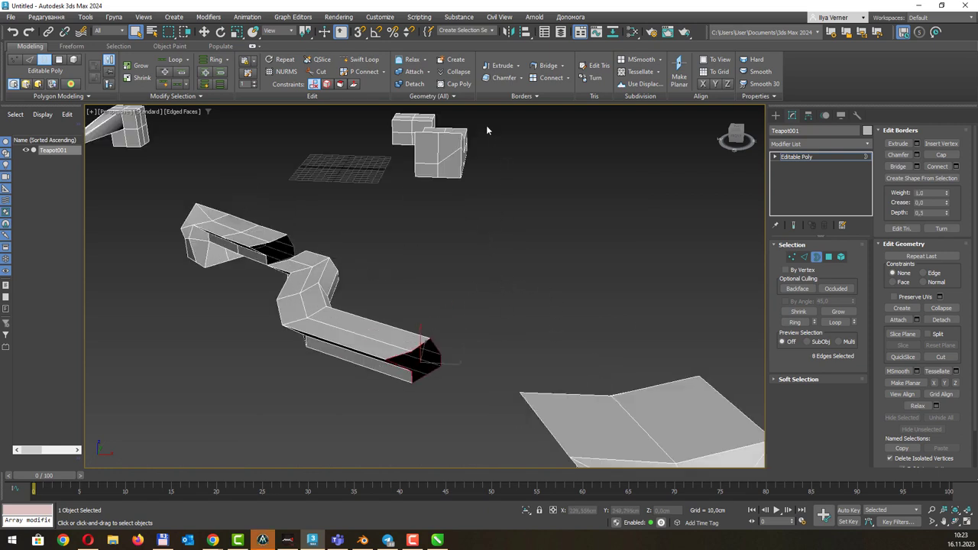
left_click(455, 89)
left_click(941, 155)
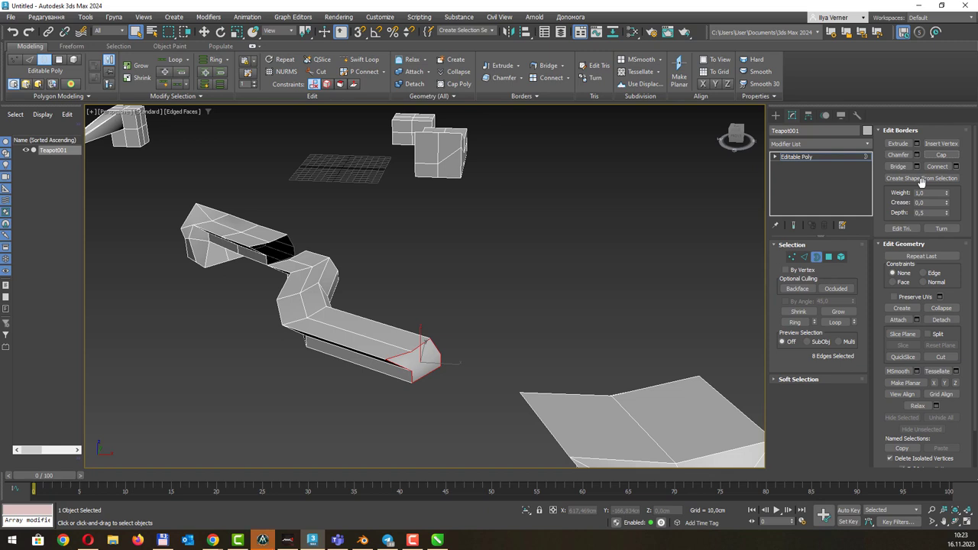
left_click(525, 97)
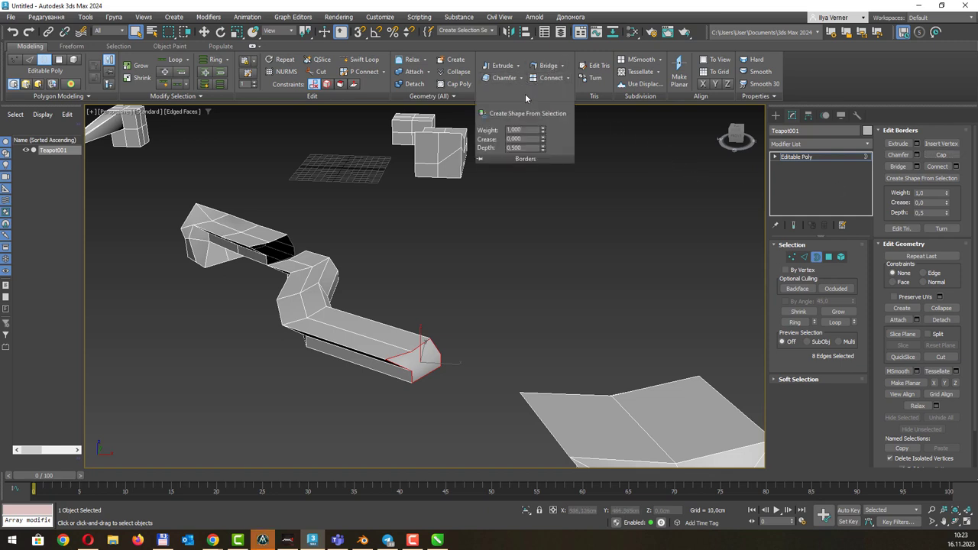
left_click(466, 97)
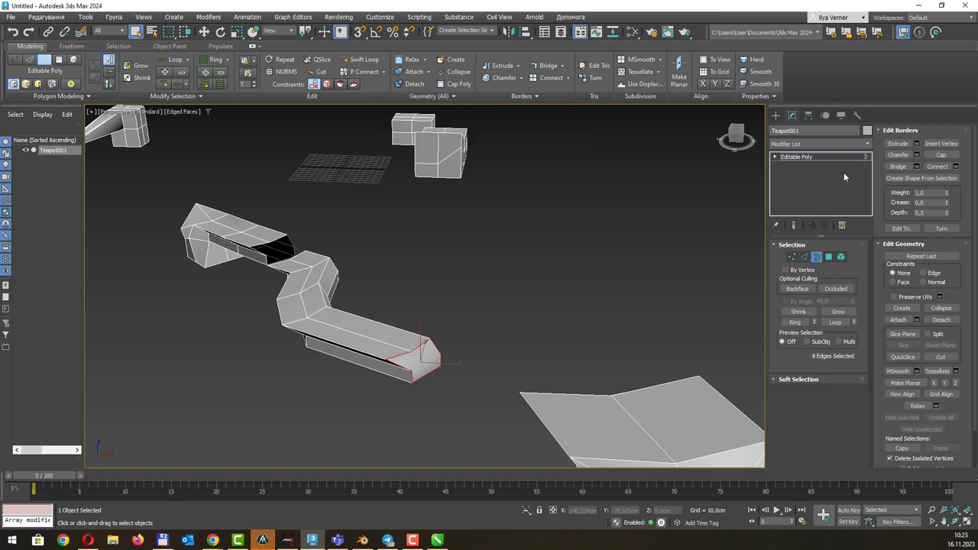
left_click(825, 156)
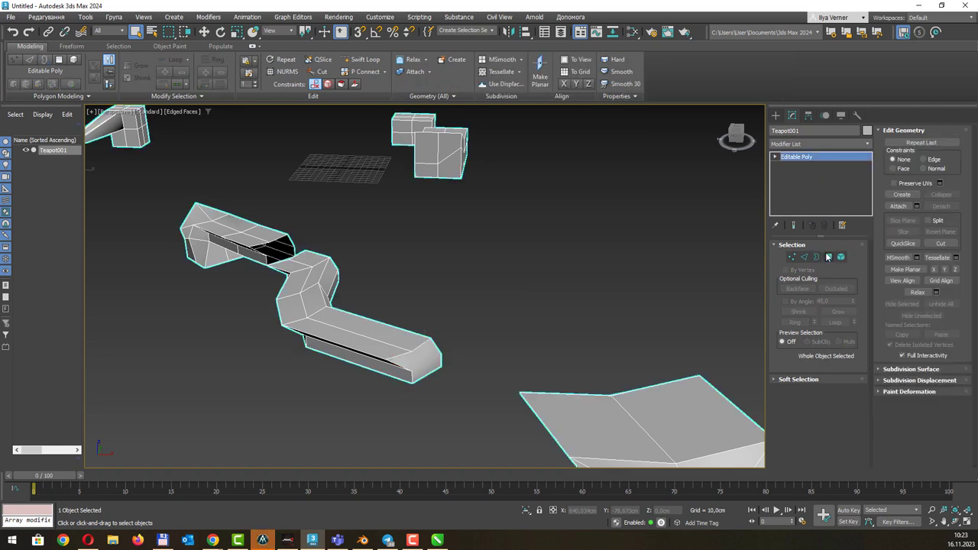
Select two adjacent body polygons and extend them into a vertical ring instead of a loop
left_click(829, 257)
mouse_move(618, 236)
middle_mouse_down("alt")
mouse_move(573, 219)
mouse_move(555, 188)
mouse_move(489, 229)
mouse_move(462, 273)
middle_mouse_up("alt")
scroll(489, 229, "down", 5)
left_click(462, 273)
key("z")
scroll(471, 260, "down", 8)
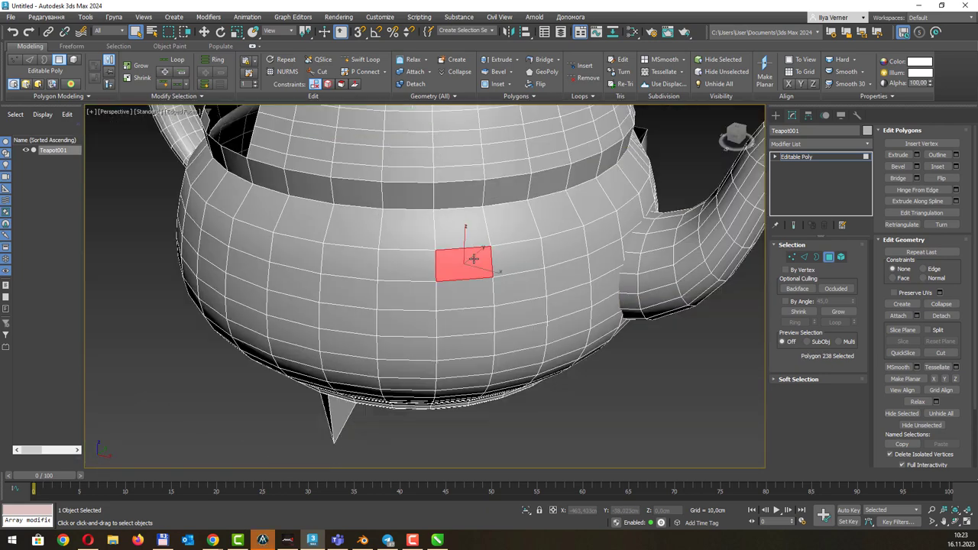
mouse_move(485, 221)
middle_mouse_down()
mouse_move(408, 275)
mouse_move(421, 253)
middle_mouse_up()
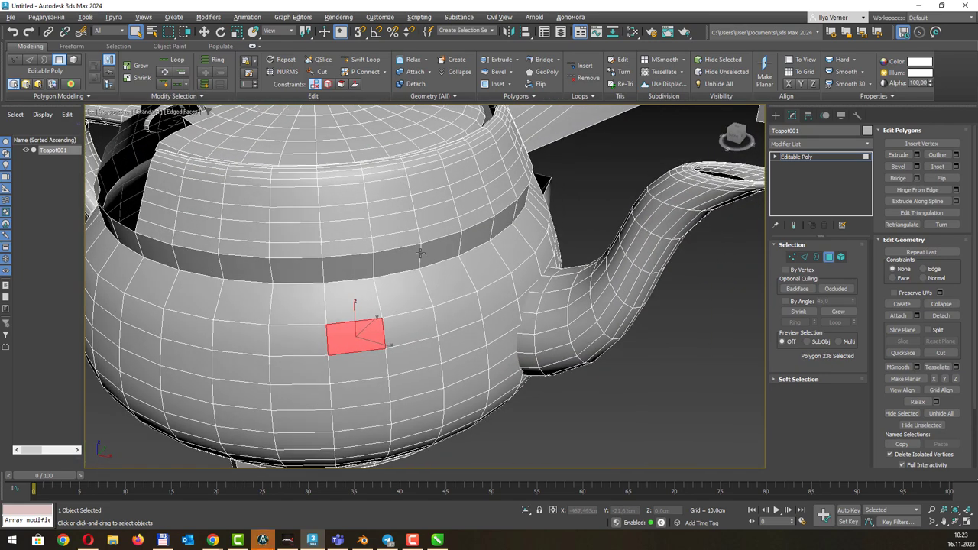
left_click(412, 317, "ctrl")
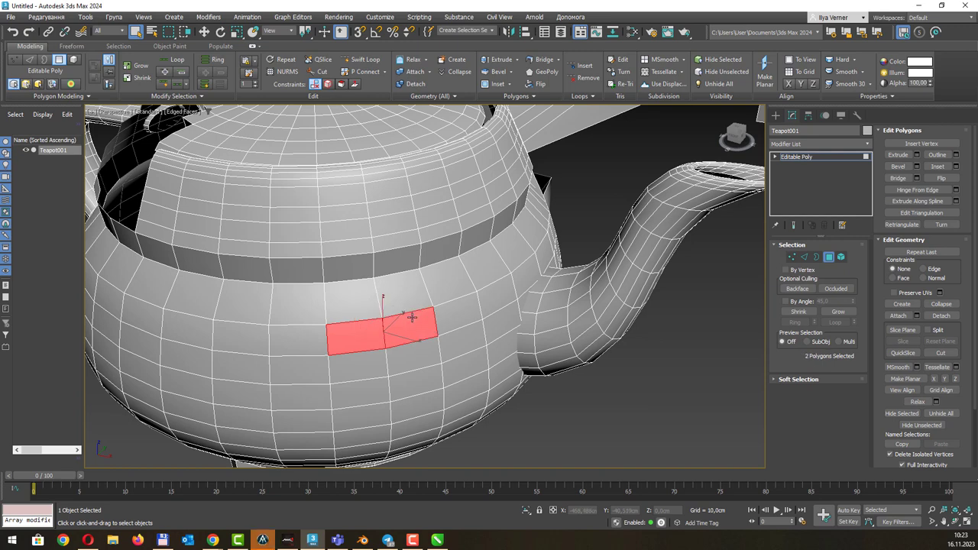
left_click(175, 60)
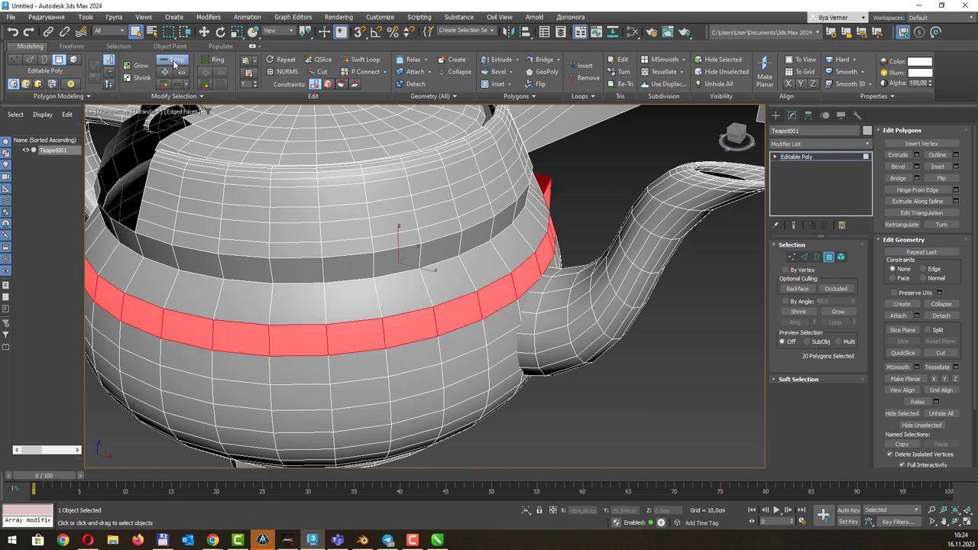
key("ctrl+z")
left_click(215, 61)
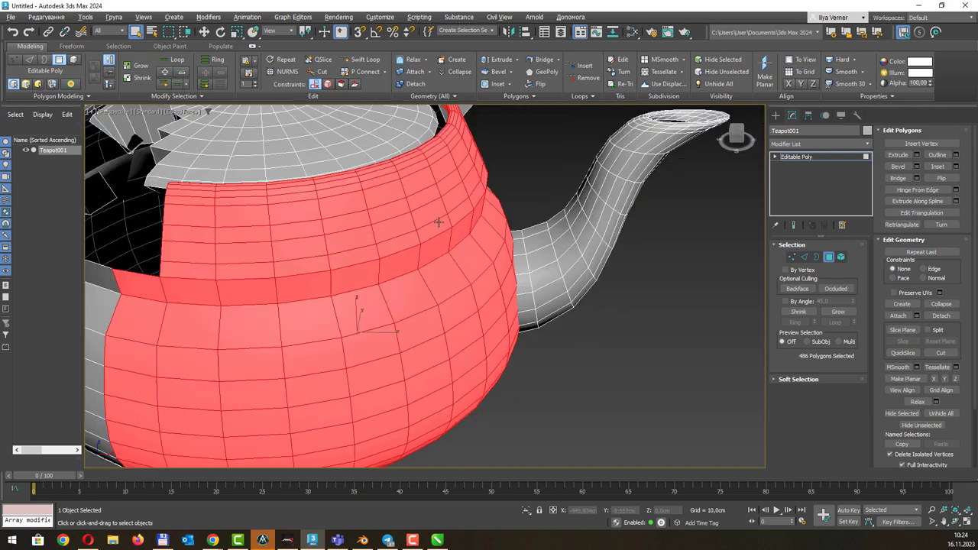
Orbit around the teapot and display the polygon and vertex statistics
middle_click_drag(439, 221, 499, 212, "alt")
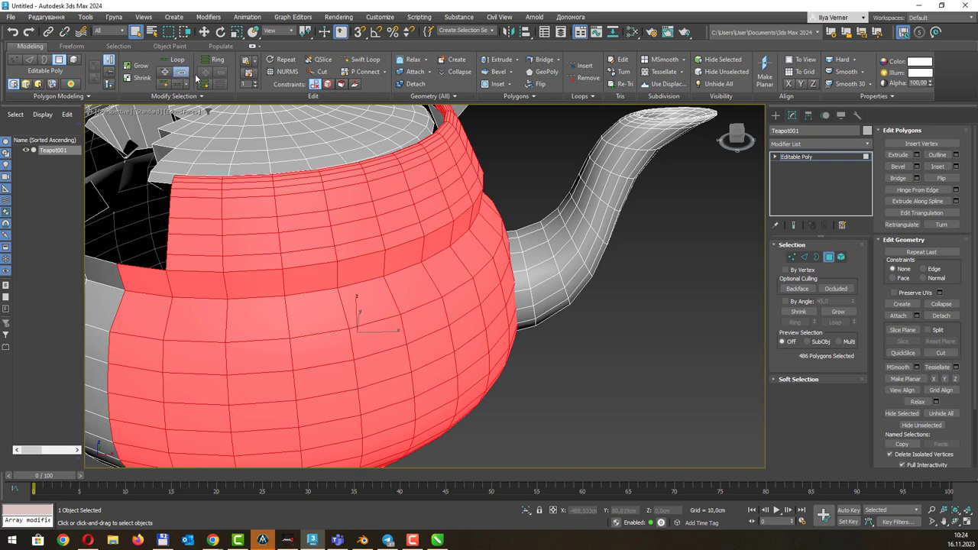
scroll(415, 215, "down", 5)
mouse_move(416, 215)
middle_mouse_down("alt")
mouse_move(441, 202)
mouse_move(341, 240)
middle_mouse_up("alt")
key("7")
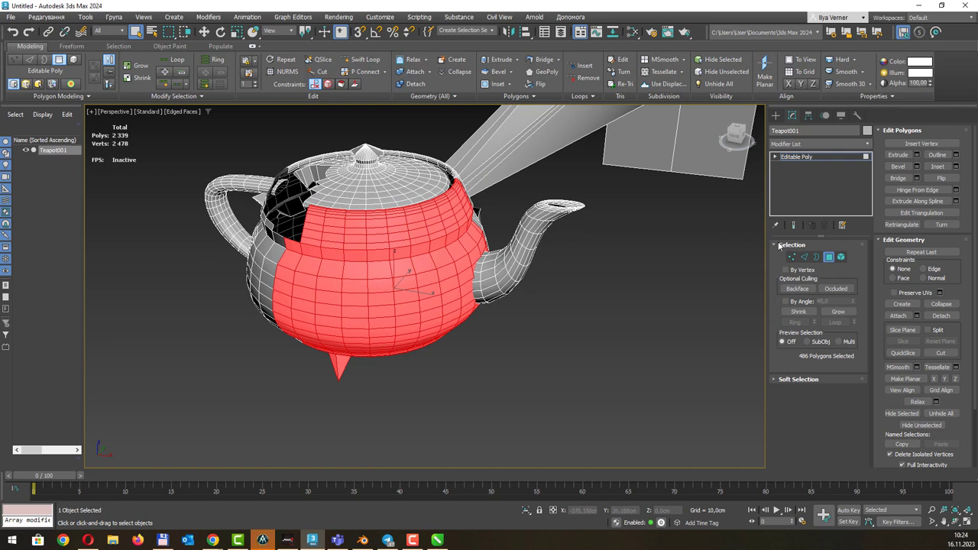
middle_click_drag(468, 216, 489, 223, "alt")
middle_click_drag(609, 211, 699, 273)
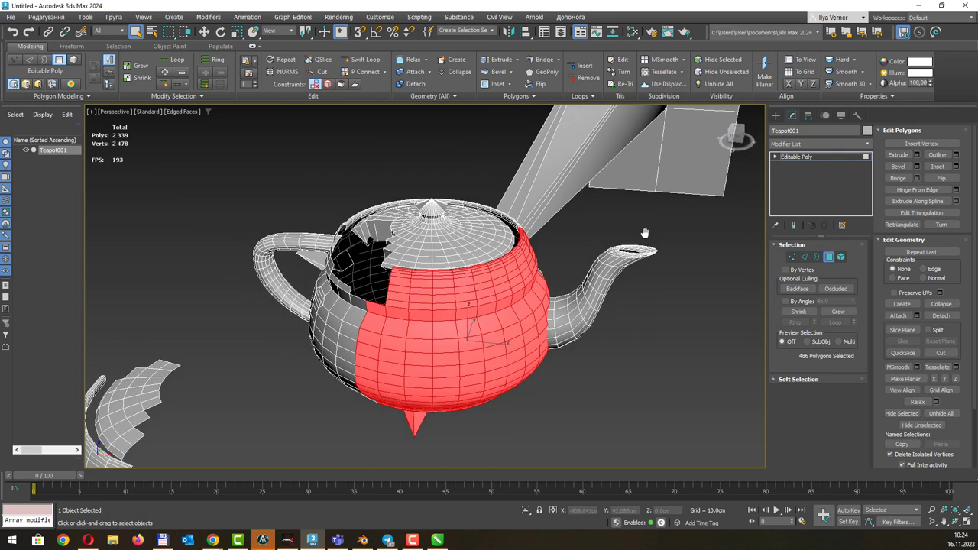
Grow and shrink the ring selection down to a narrow 98-polygon vertical strip
left_click(838, 312)
left_click(808, 317)
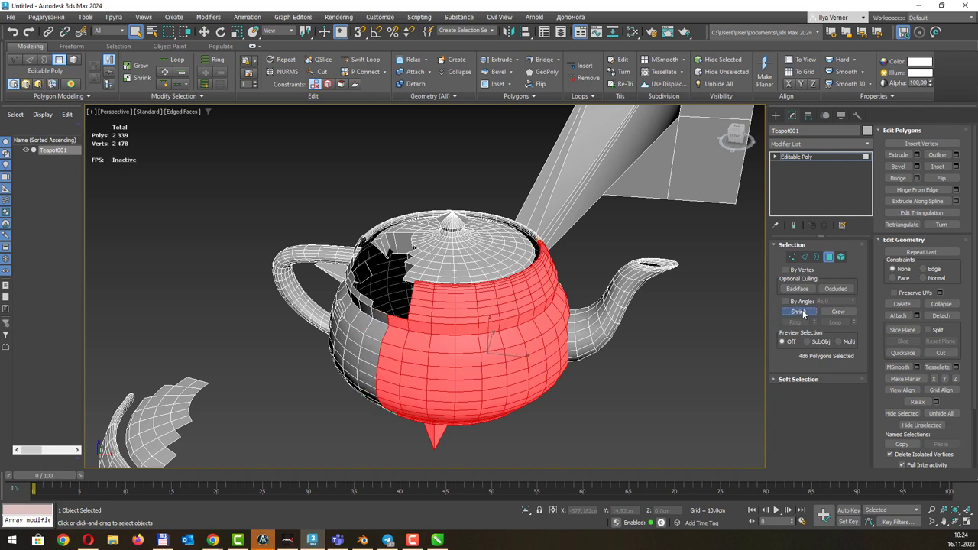
left_click(807, 316)
left_click(808, 317)
left_click(808, 316)
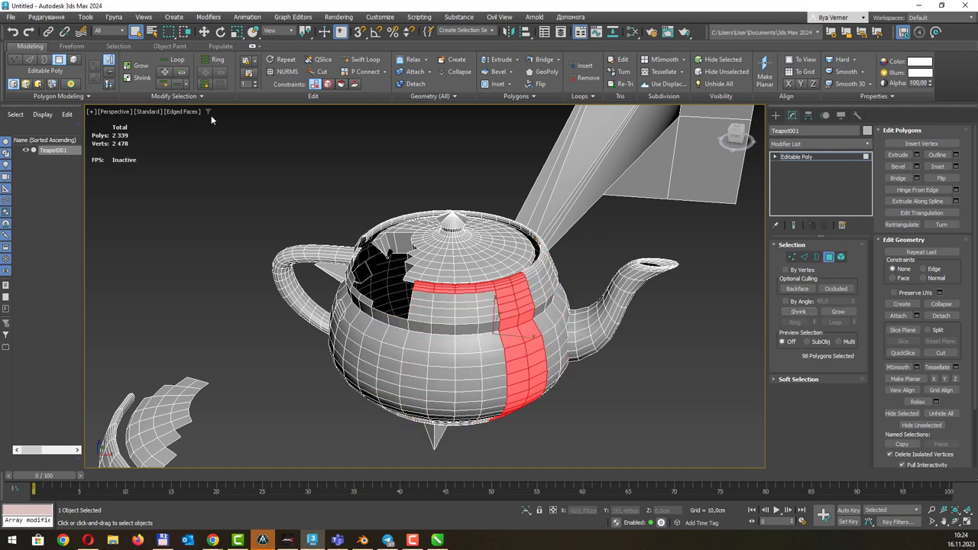
left_click(139, 68)
middle_click_drag(542, 319, 459, 281, "alt")
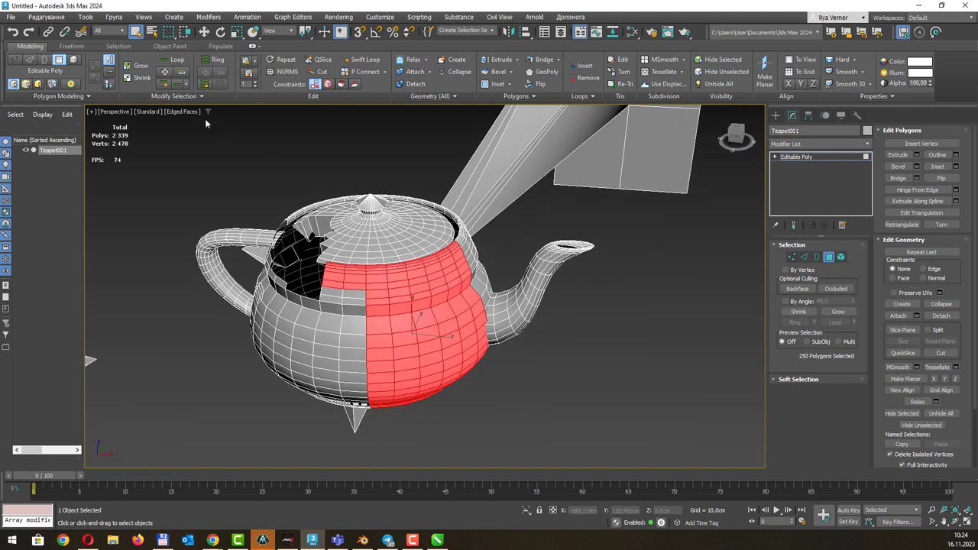
middle_click_drag(312, 224, 353, 235, "alt")
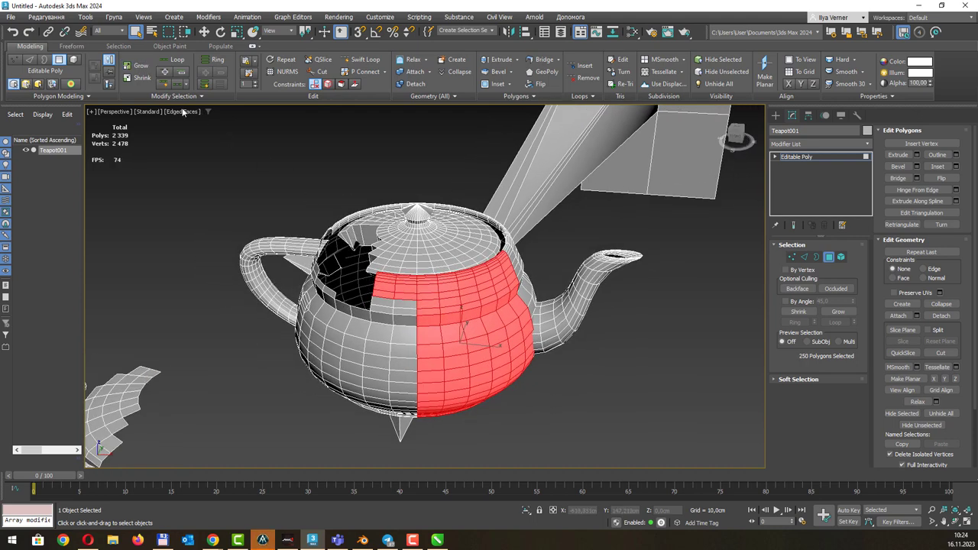
left_click(142, 77)
mouse_move(506, 252)
middle_mouse_down("alt")
mouse_move(448, 238)
mouse_move(524, 212)
middle_mouse_up("alt")
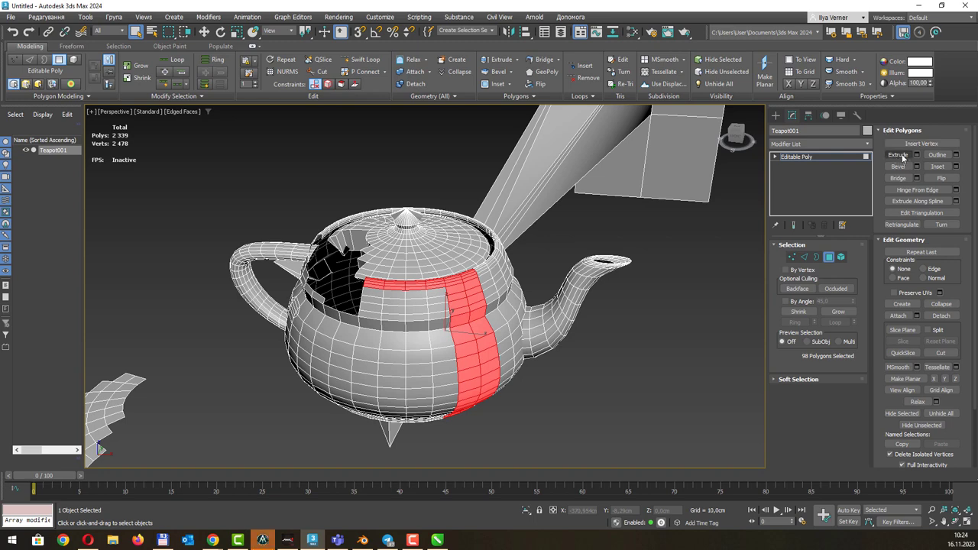
Extrude a single body polygon outward into a block
left_click(466, 330)
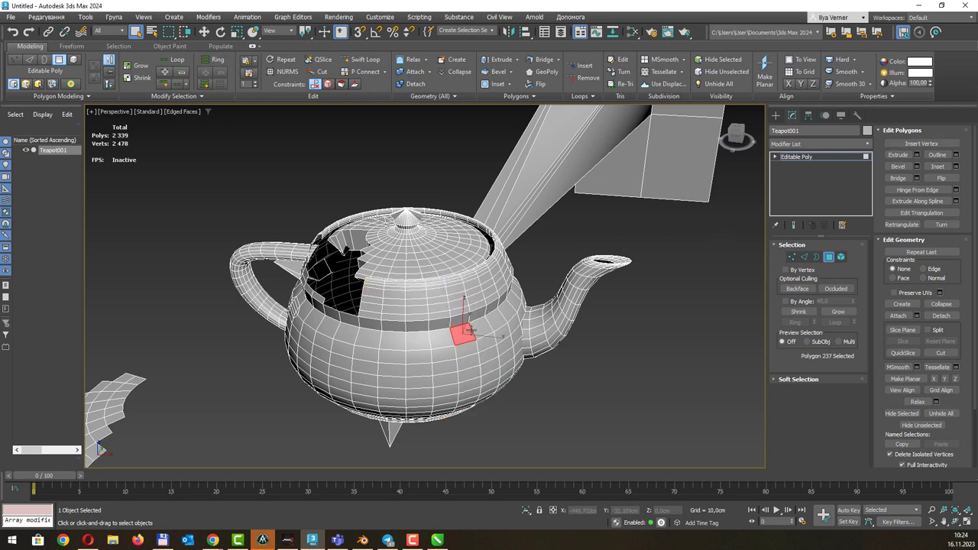
middle_click_drag(519, 239, 521, 235, "alt")
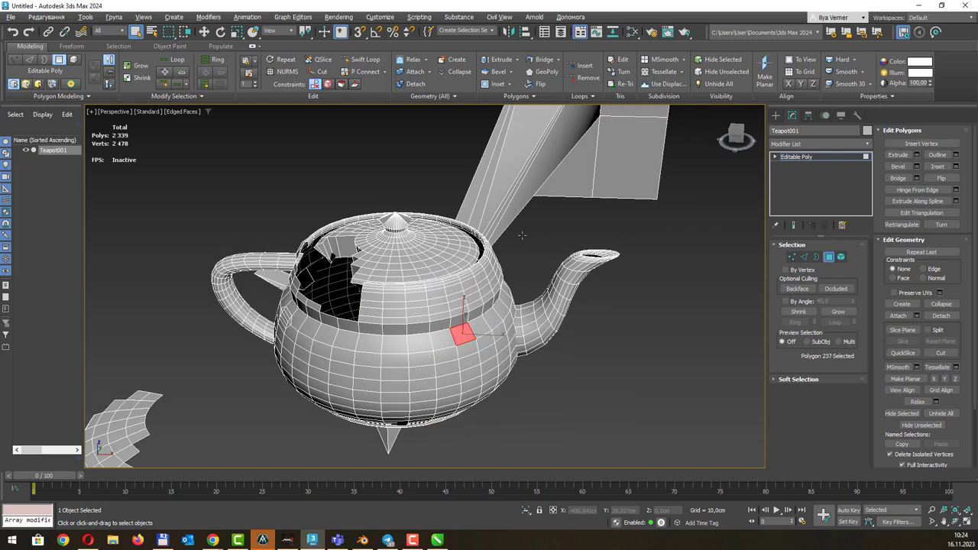
left_click(501, 59)
mouse_move(464, 334)
left_mouse_down()
mouse_move(512, 271)
mouse_move(497, 267)
left_mouse_up()
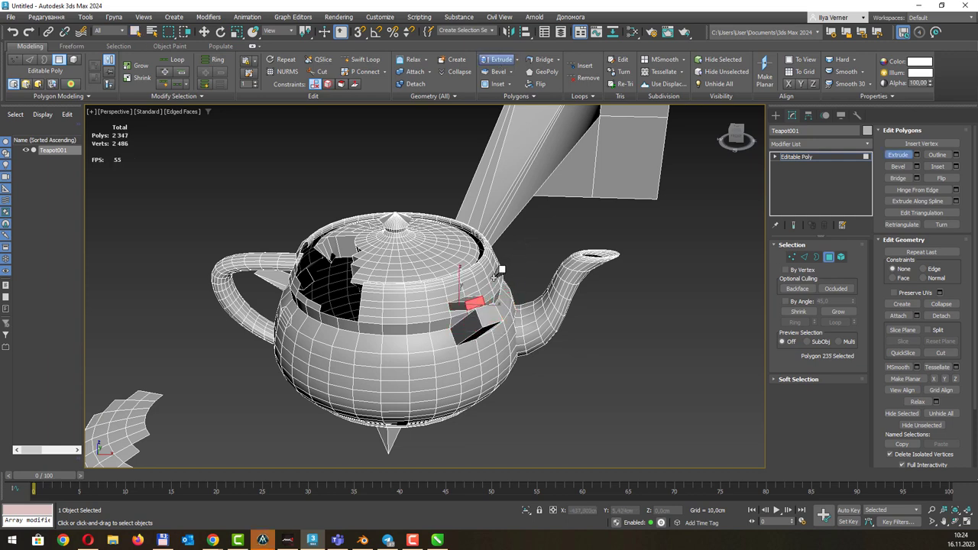
Extrude another polygon lower on the body using the Extrude settings with increased height
left_click(421, 358)
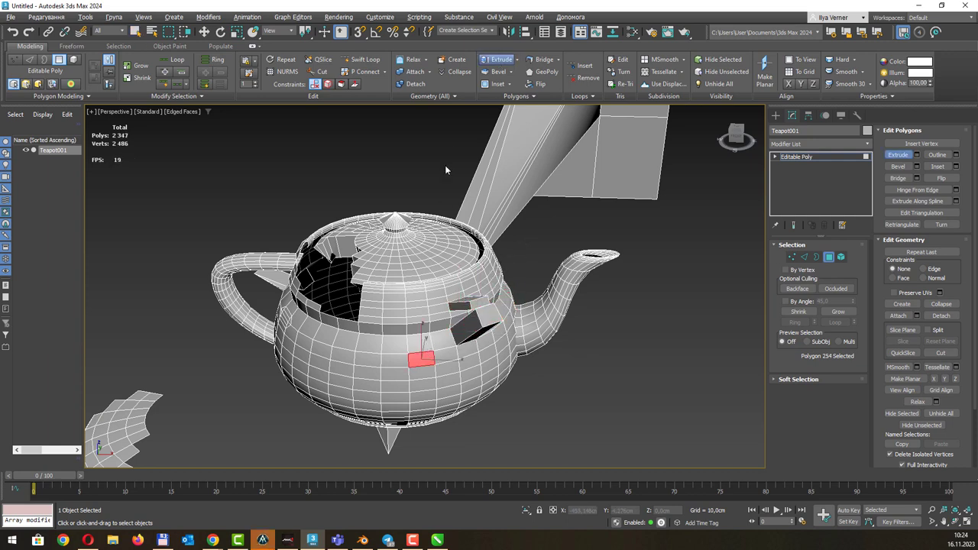
left_click(516, 63)
left_click(520, 76)
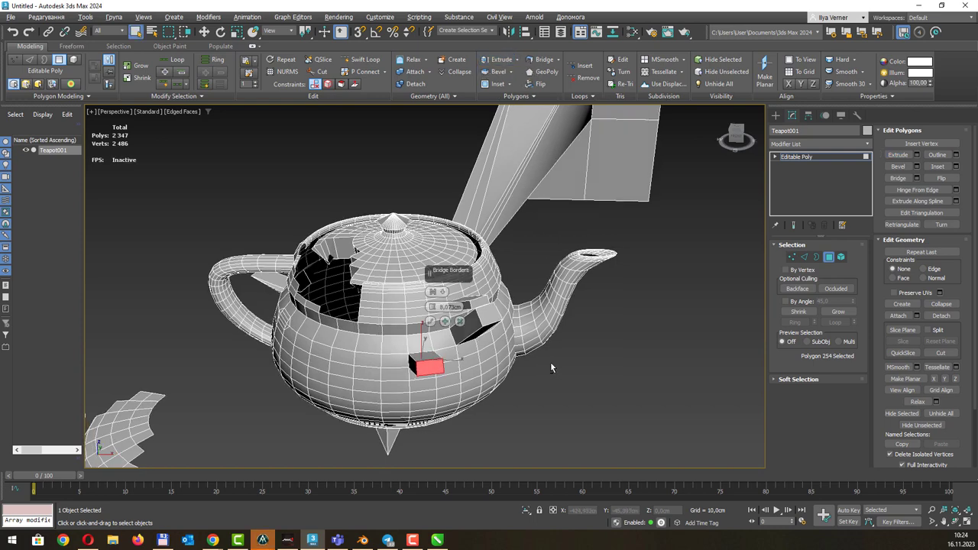
middle_click_drag(550, 362, 546, 369, "alt")
mouse_move(432, 307)
left_mouse_down()
mouse_move(458, 186)
mouse_move(455, 337)
left_mouse_up()
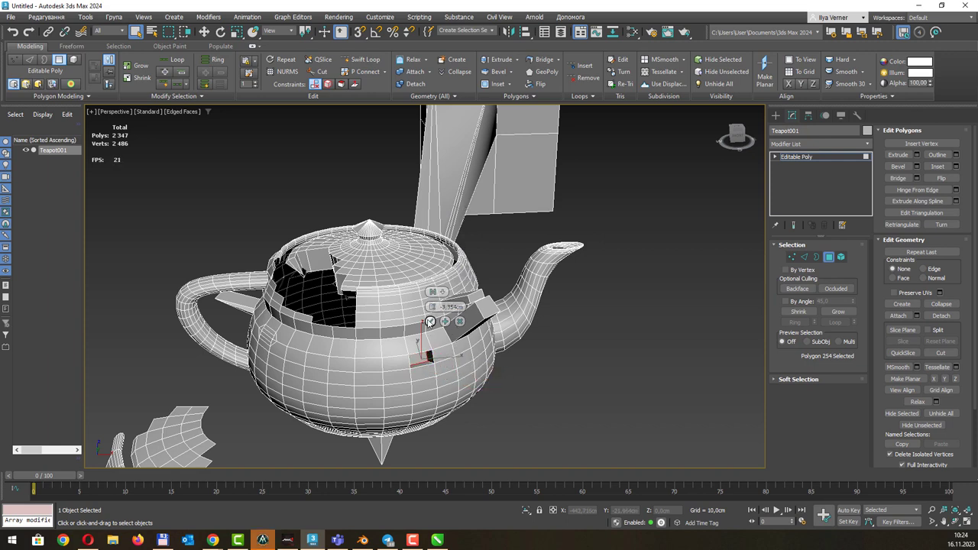
left_click(430, 321)
Select a 30-polygon loop around the lower body and start an adjustable extrusion on it
left_click(368, 391)
left_click(385, 389, "ctrl")
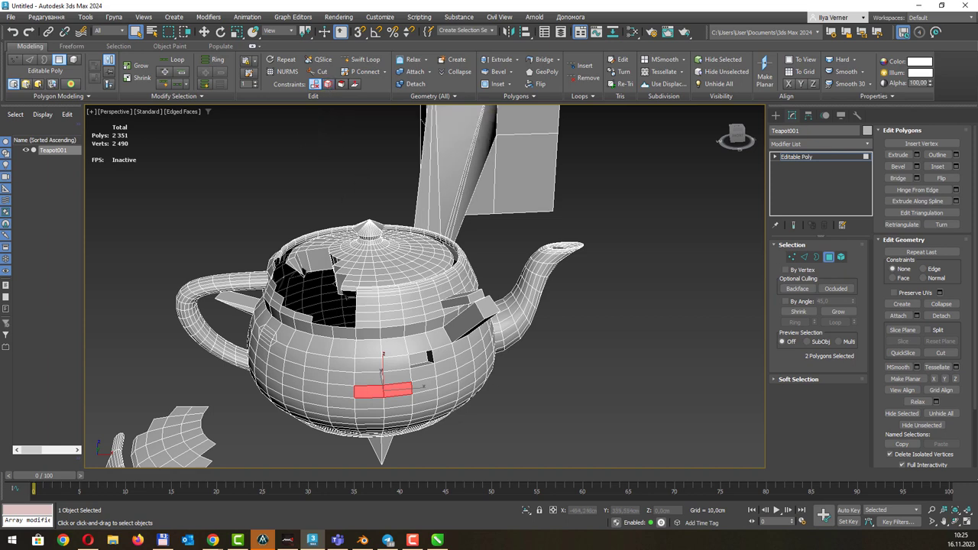
left_click(176, 60)
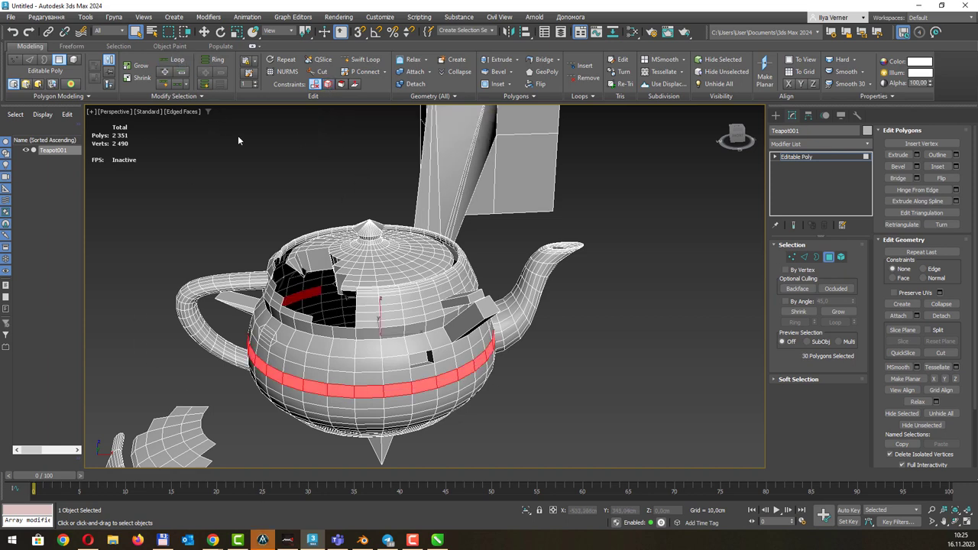
left_click(517, 60)
middle_click_drag(493, 327, 459, 306, "alt")
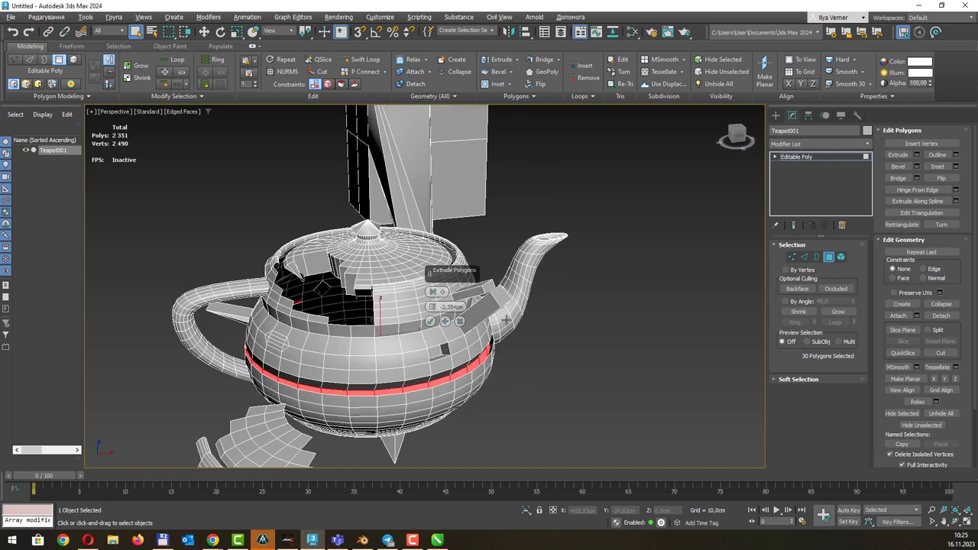
mouse_move(432, 306)
left_mouse_down()
mouse_move(467, 120)
mouse_move(470, 154)
left_mouse_up()
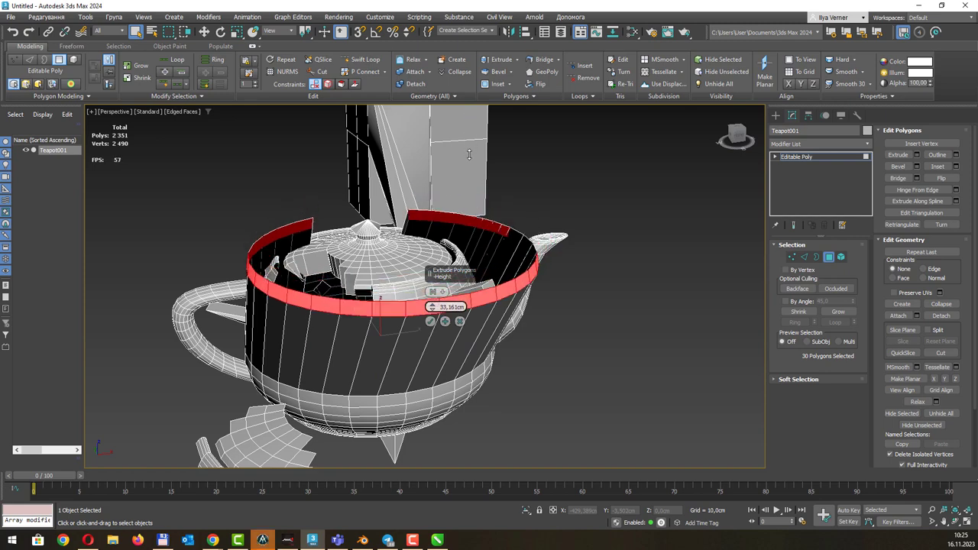
left_click(445, 293)
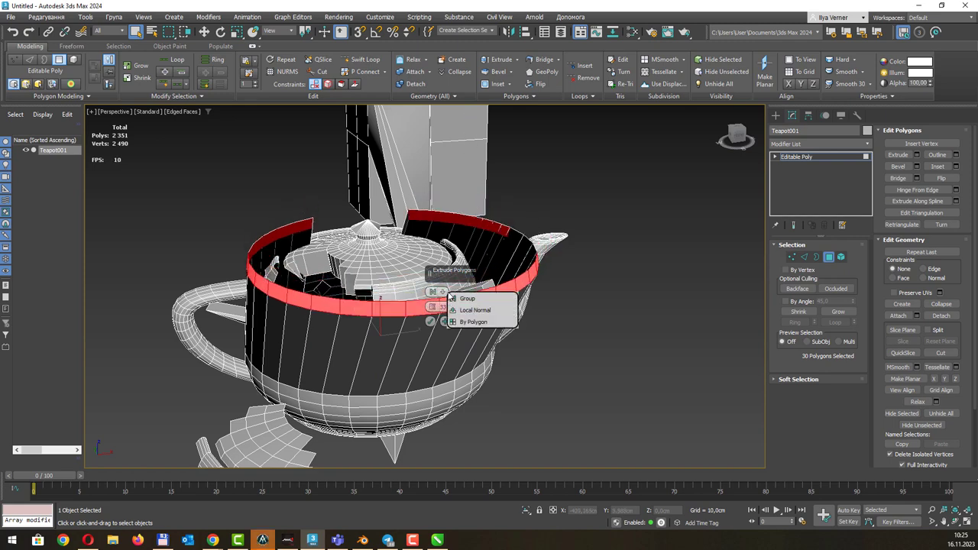
left_click(460, 298)
Switch the ring extrusion to By Polygon at about 21 cm, producing 30 separate blocks
middle_click_drag(467, 224, 476, 230, "alt")
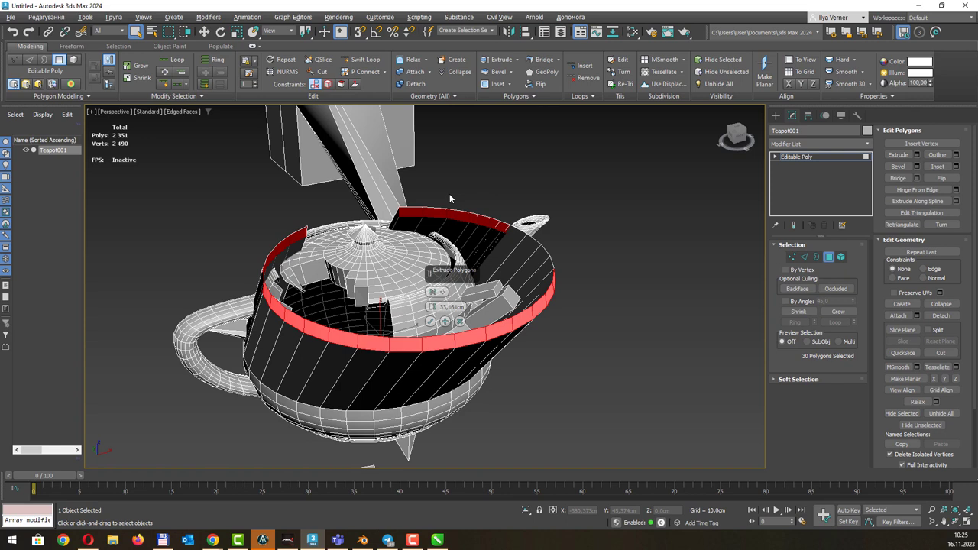
left_click(433, 291)
left_click(461, 307)
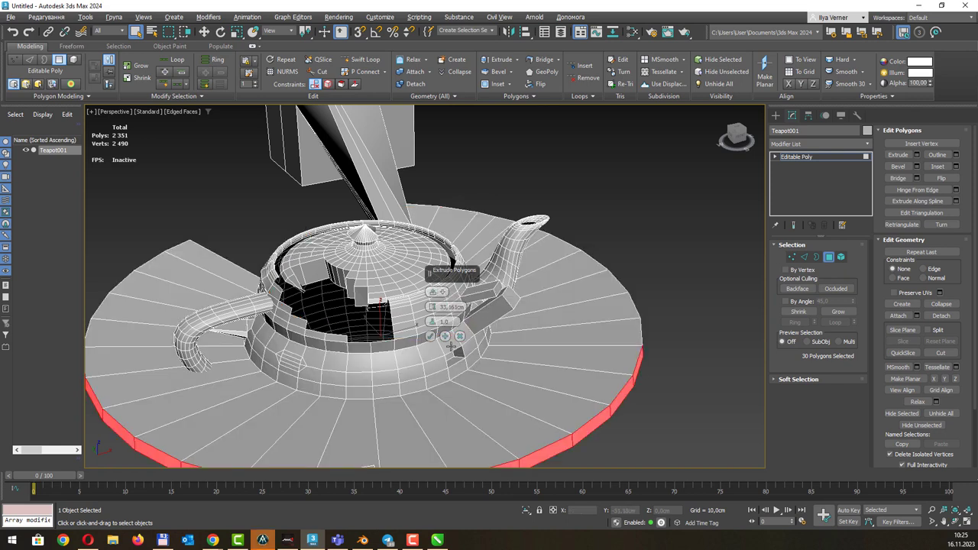
left_click_drag(432, 322, 434, 337)
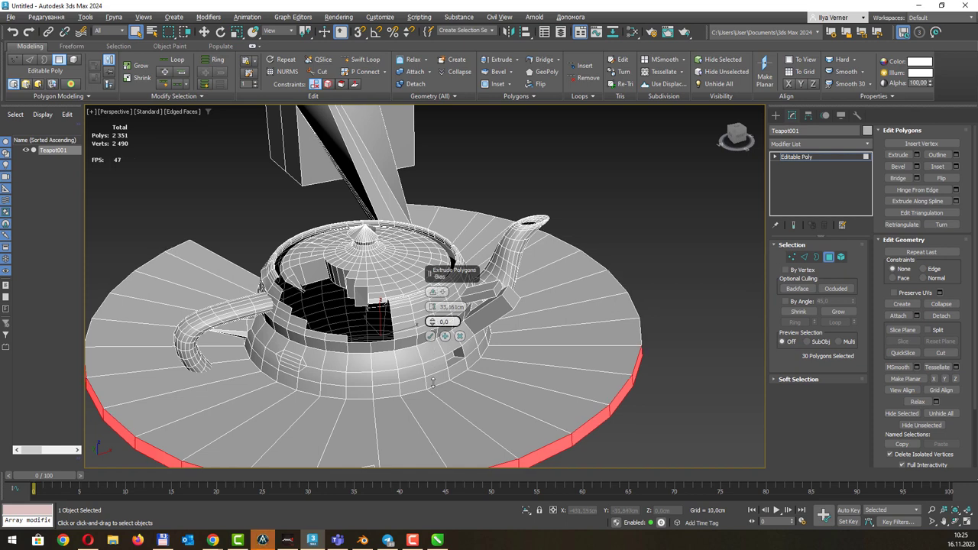
mouse_move(432, 306)
left_mouse_down()
mouse_move(424, 436)
mouse_move(455, 356)
left_mouse_up()
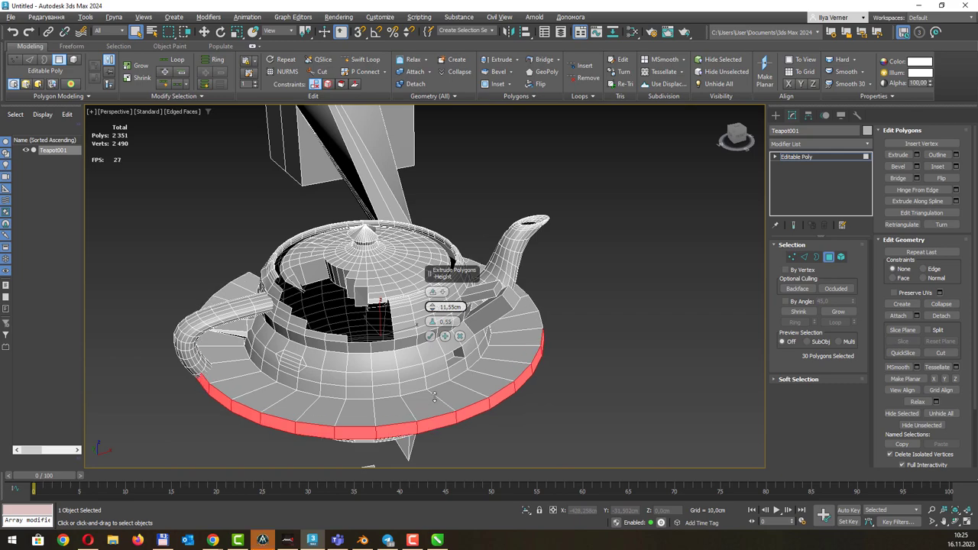
middle_click_drag(455, 356, 447, 353, "alt")
left_click(435, 293)
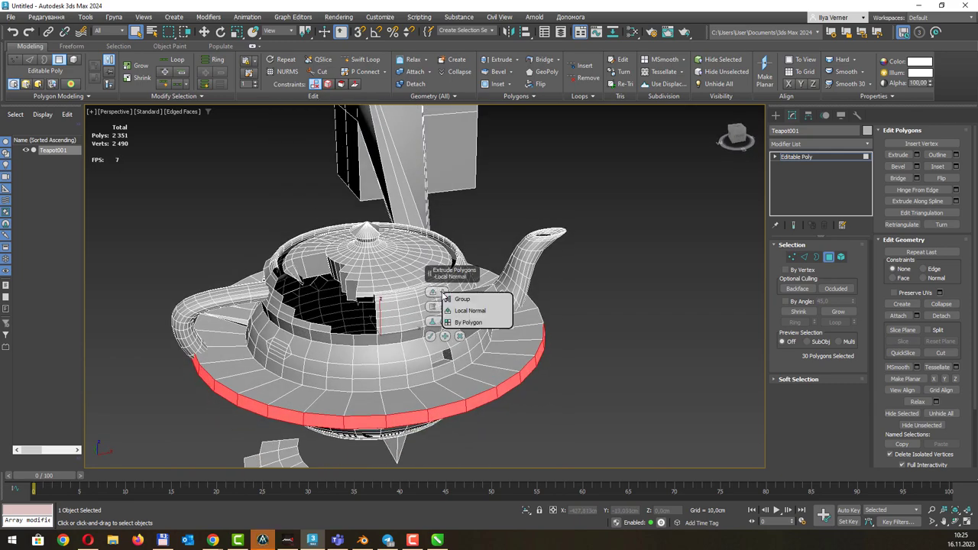
left_click(495, 327)
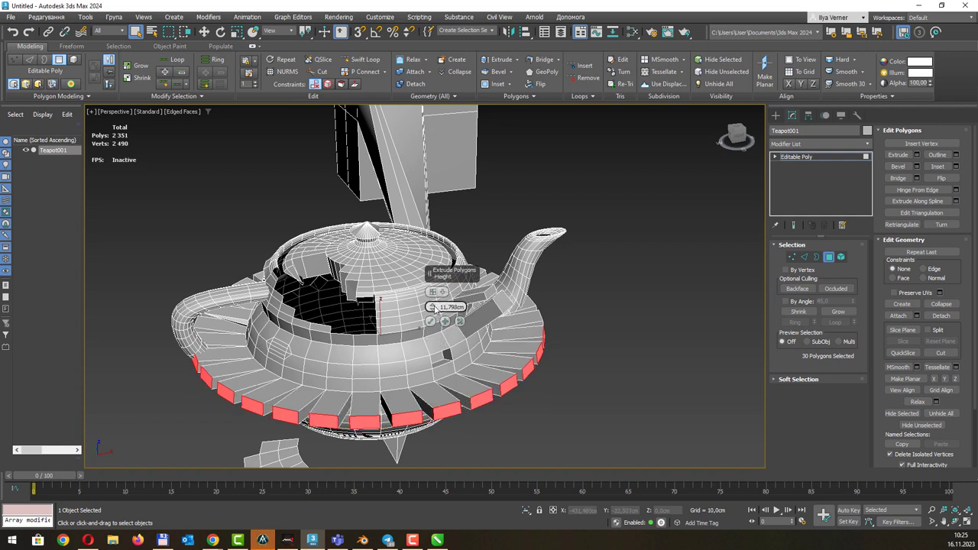
mouse_move(432, 307)
left_mouse_down()
mouse_move(436, 276)
mouse_move(446, 284)
left_mouse_up()
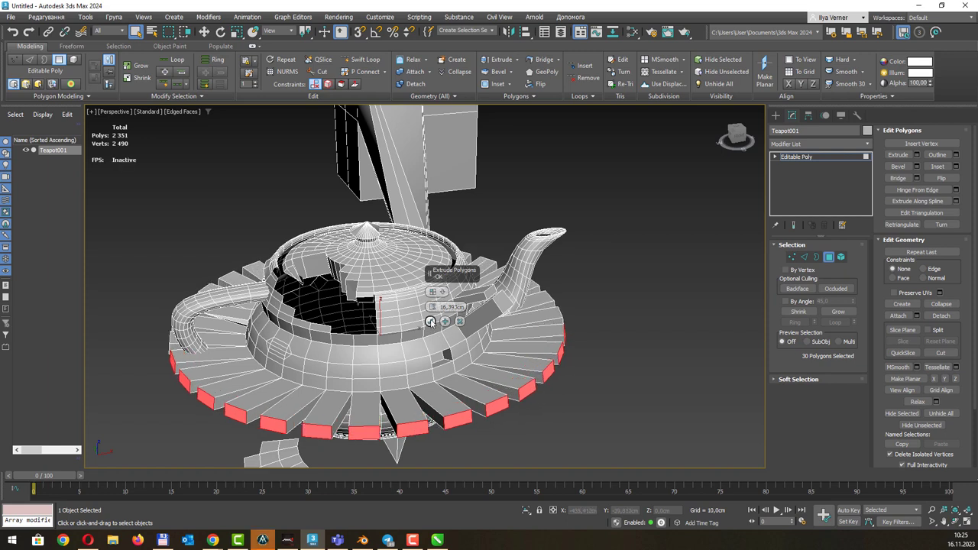
left_click(430, 321)
left_click(370, 382, "ctrl")
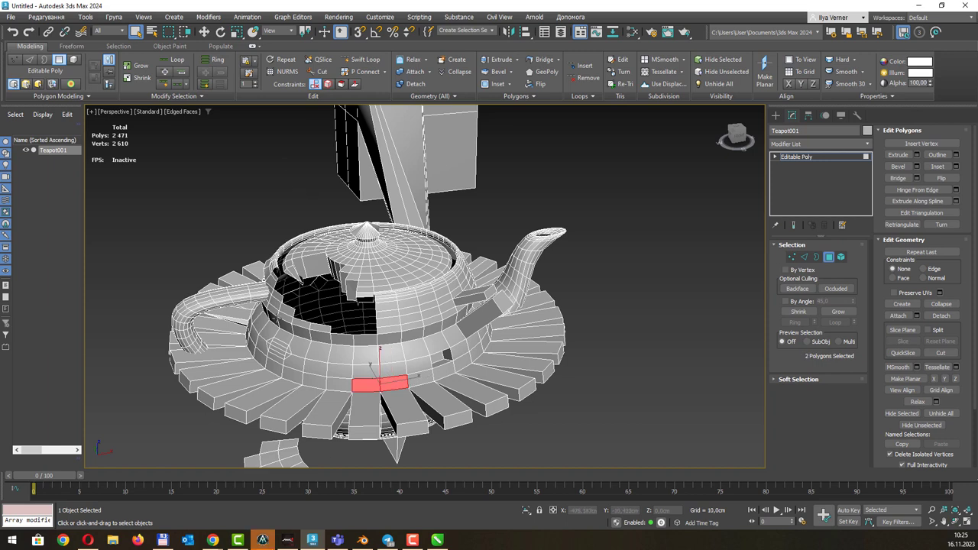
Loop-select 21 polygons and bevel them along local normals to about 33 cm high
left_click(173, 59)
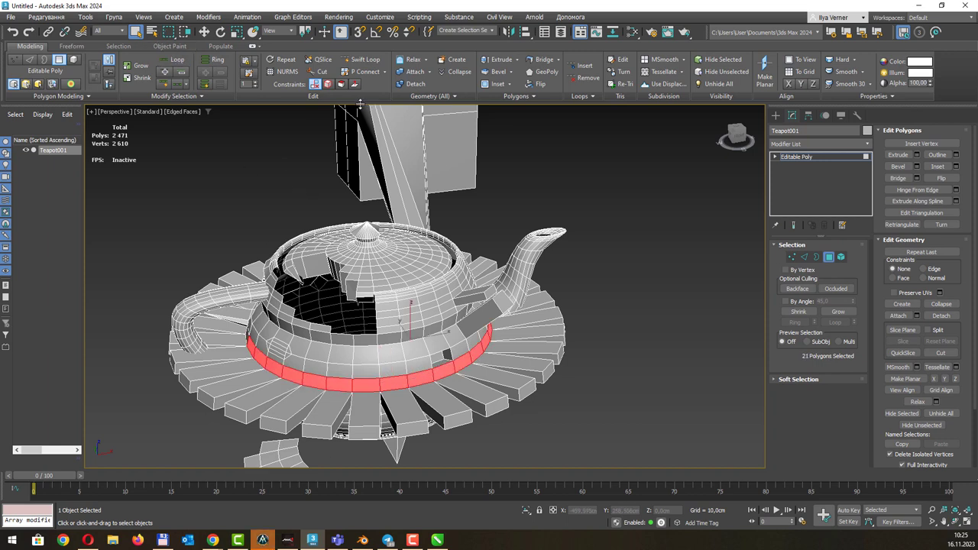
left_click(512, 72)
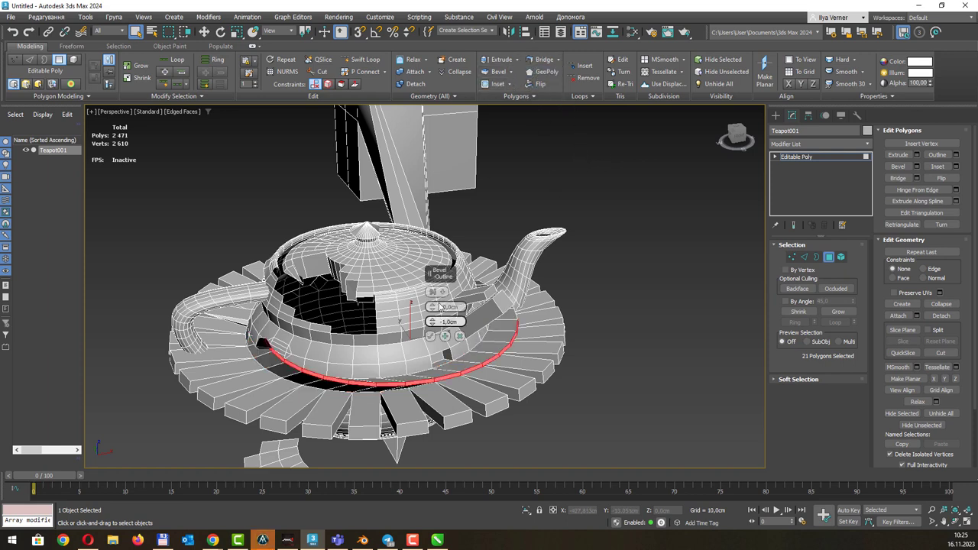
left_click_drag(433, 306, 441, 140)
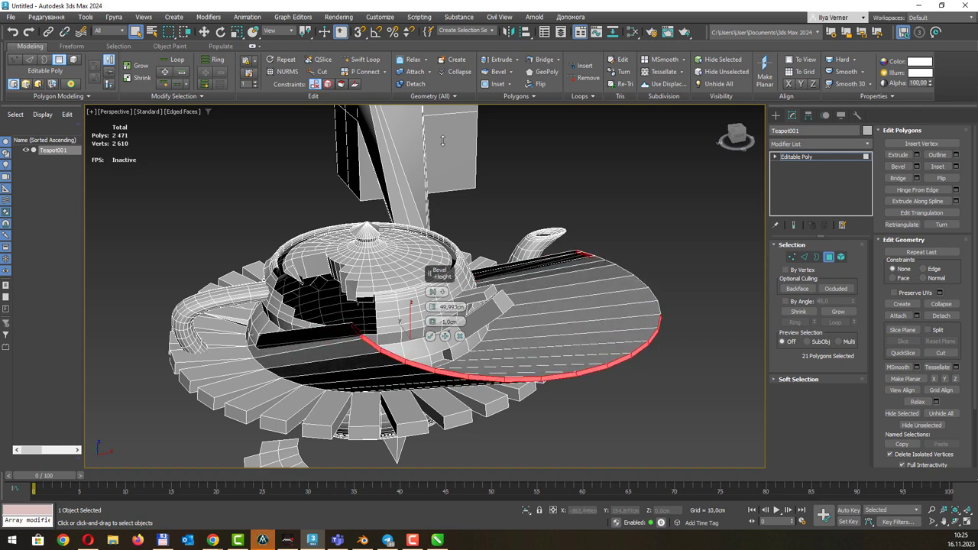
right_click(433, 323)
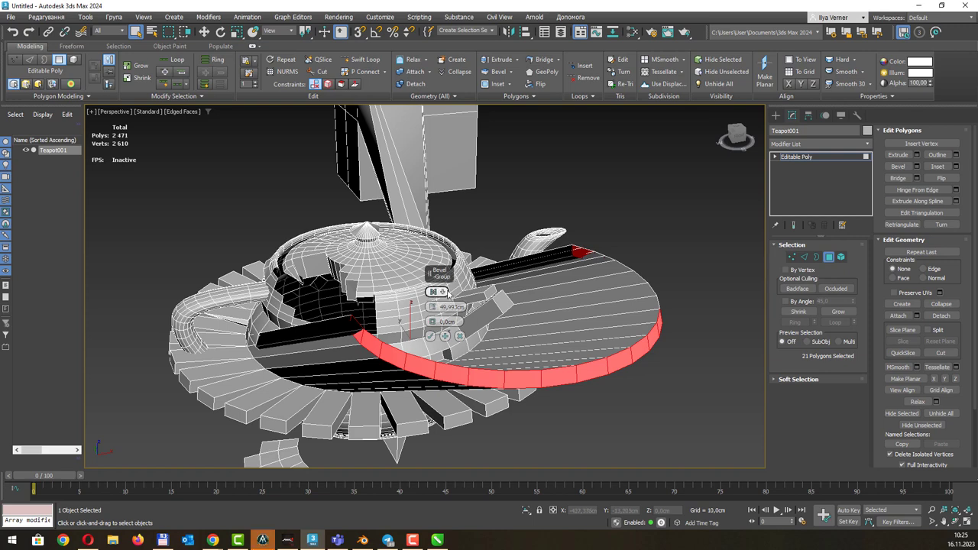
left_click(433, 291)
left_click(456, 315)
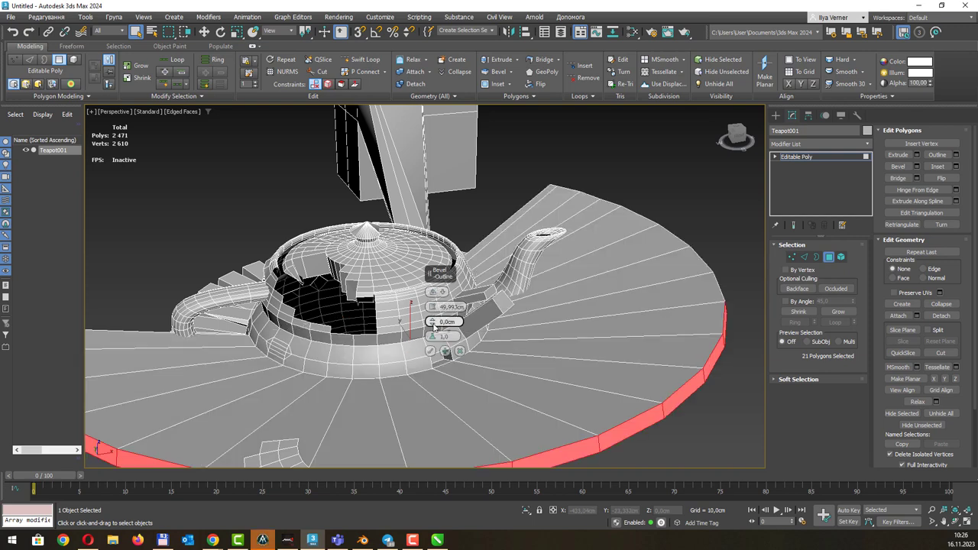
left_click_drag(433, 311, 443, 303)
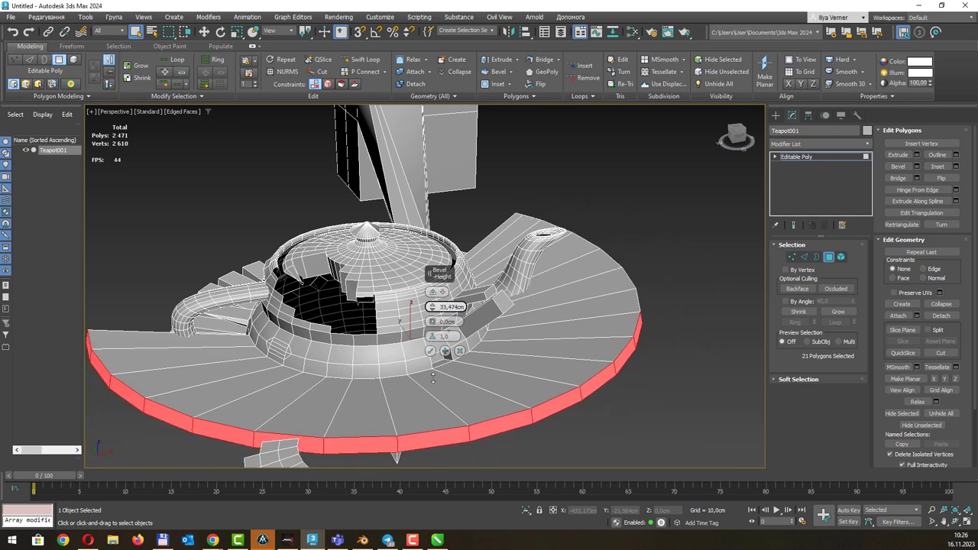
Switch the bevel to By Polygon and adjust the outline to taper the 21 prongs
left_click(440, 292)
left_click(457, 325)
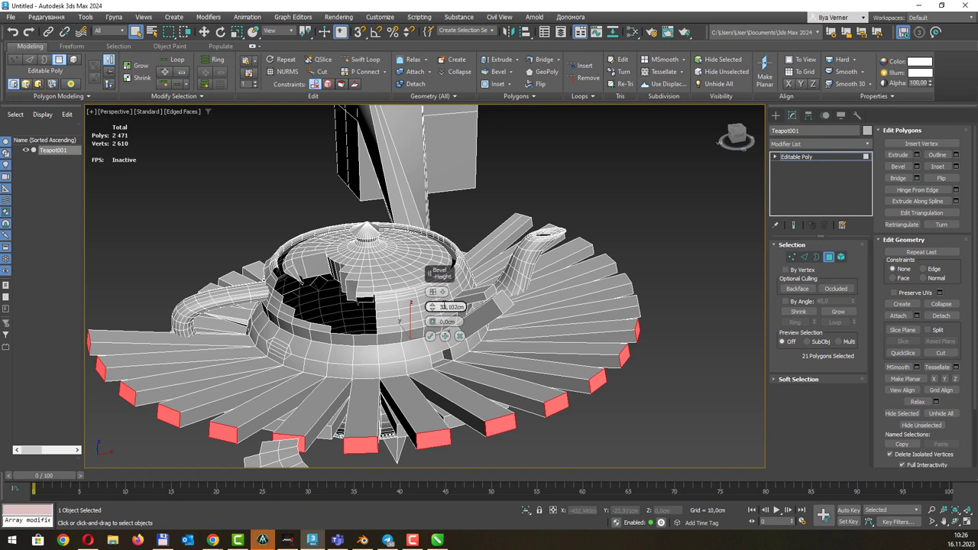
left_click_drag(434, 324, 439, 326)
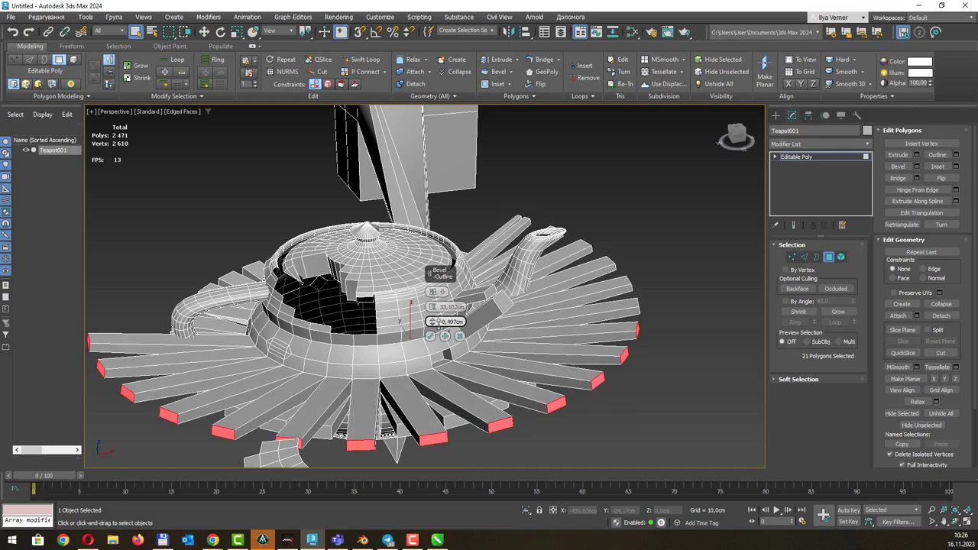
left_click(431, 336)
mouse_move(437, 325)
middle_mouse_down("alt")
mouse_move(437, 276)
mouse_move(460, 281)
middle_mouse_up("alt")
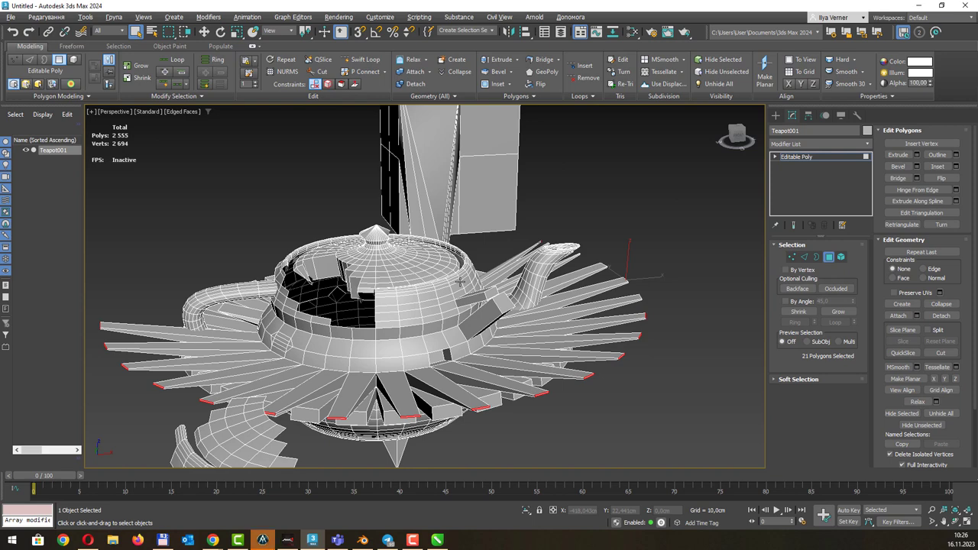
middle_click_drag(373, 333, 412, 340, "alt")
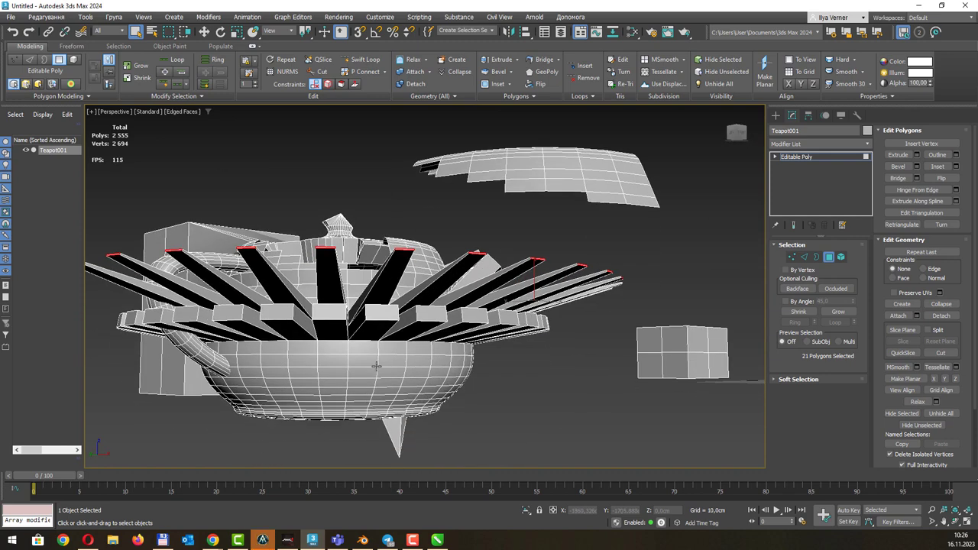
Select a 34-polygon loop around the bowl and inset it as a band
left_click(365, 363)
left_click(394, 361, "ctrl")
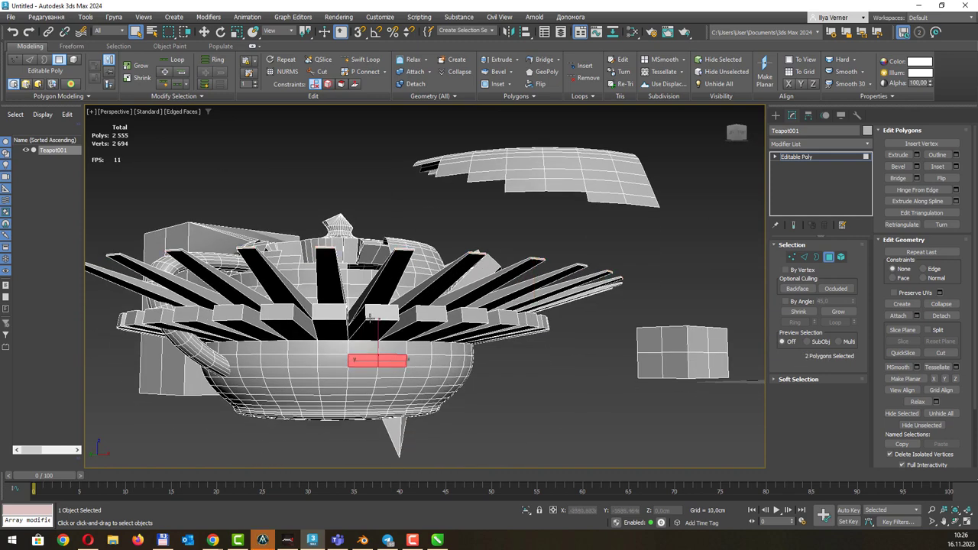
left_click(175, 60)
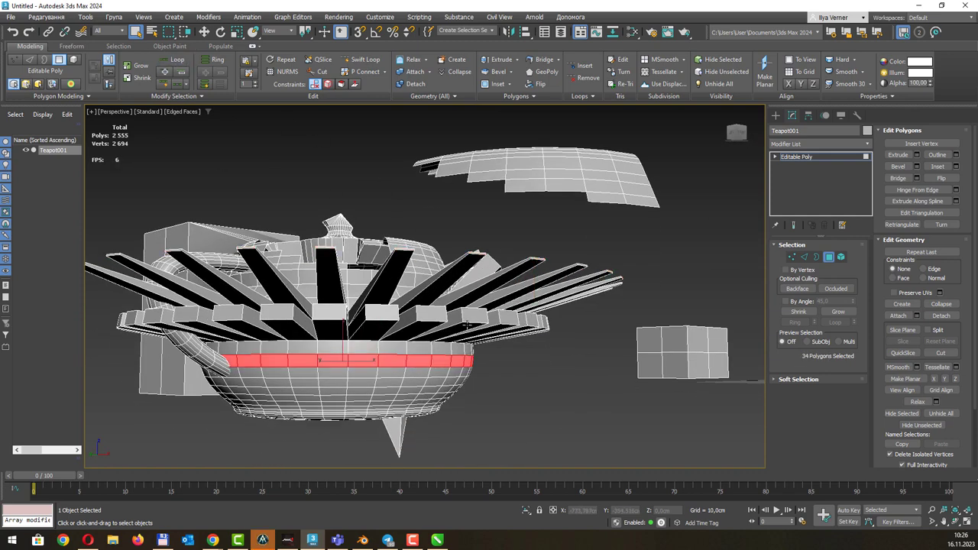
left_click(508, 84)
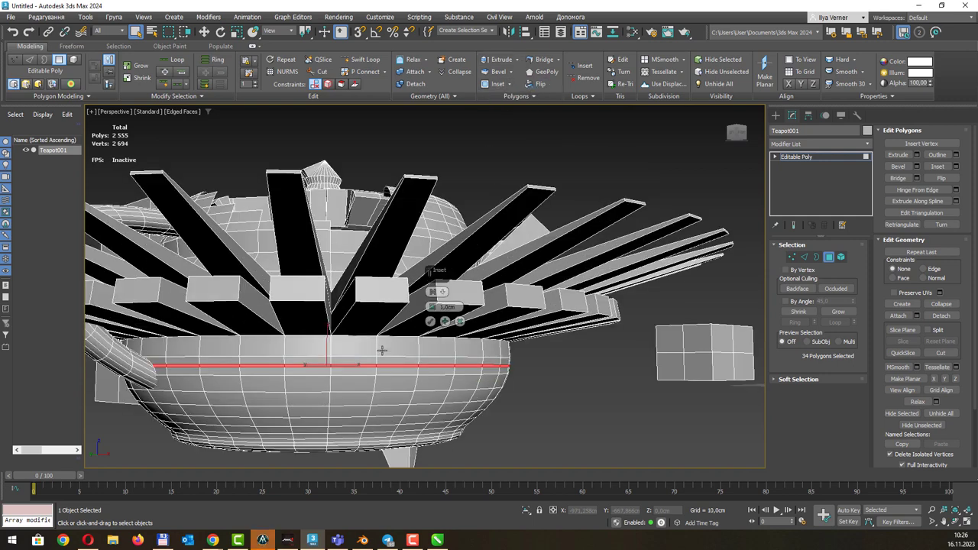
scroll(382, 352, "up", 2)
left_click_drag(432, 307, 433, 313)
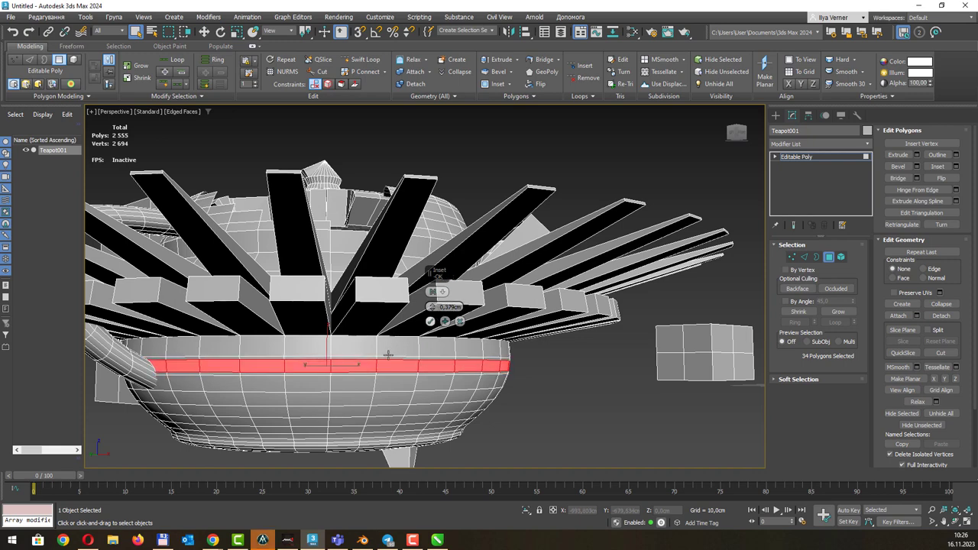
left_click(430, 322)
Extrude the inset band as one continuous Local Normal strip, then pick two lower bowl polygons
key("shift+e")
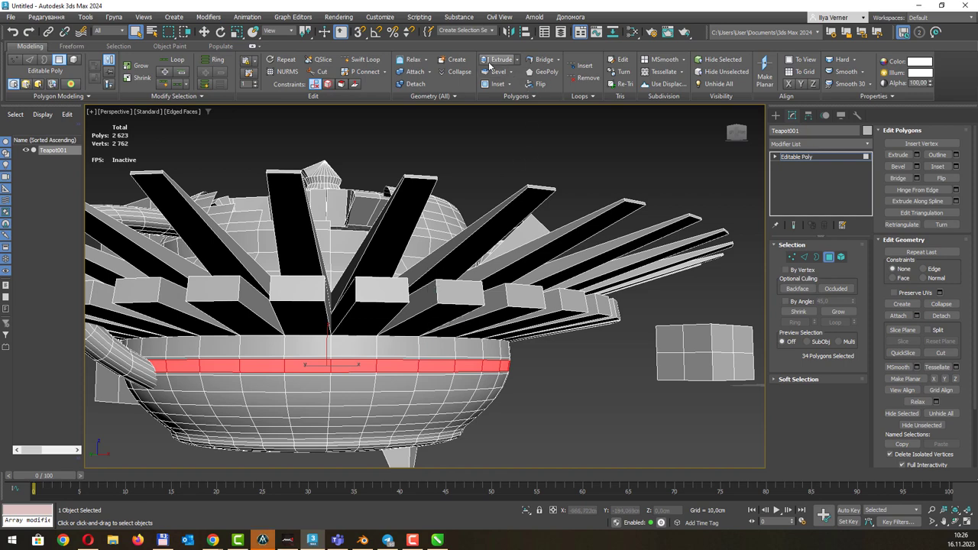
left_click_drag(411, 362, 410, 367)
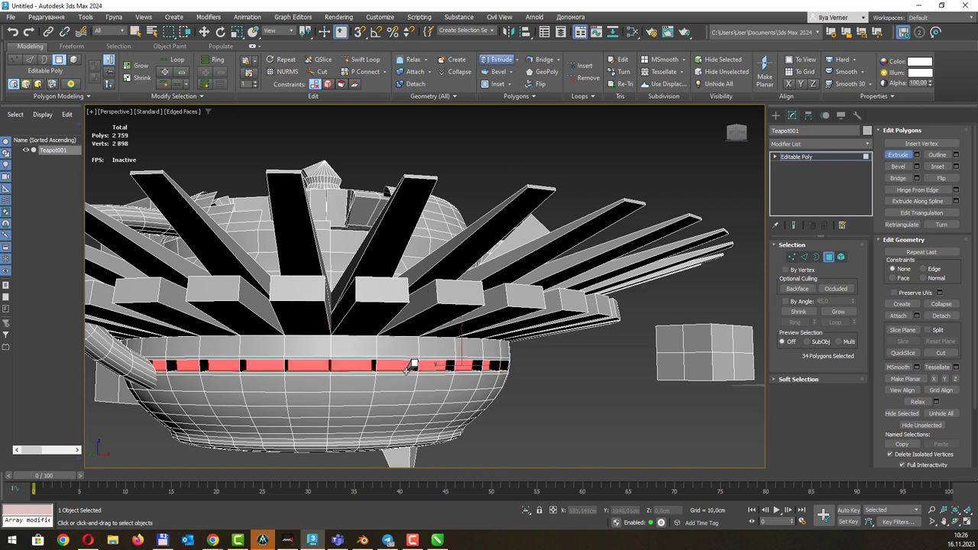
key("ctrl+z")
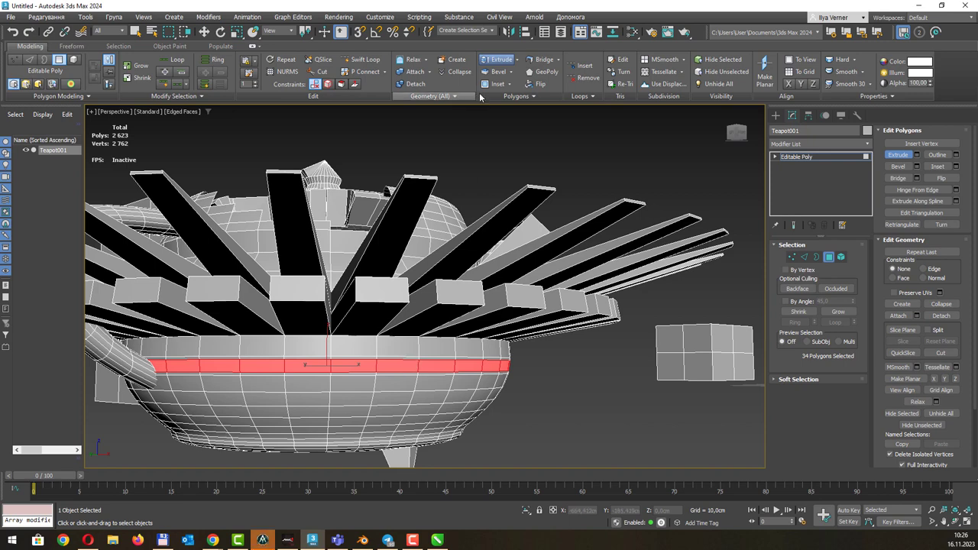
left_click(517, 61)
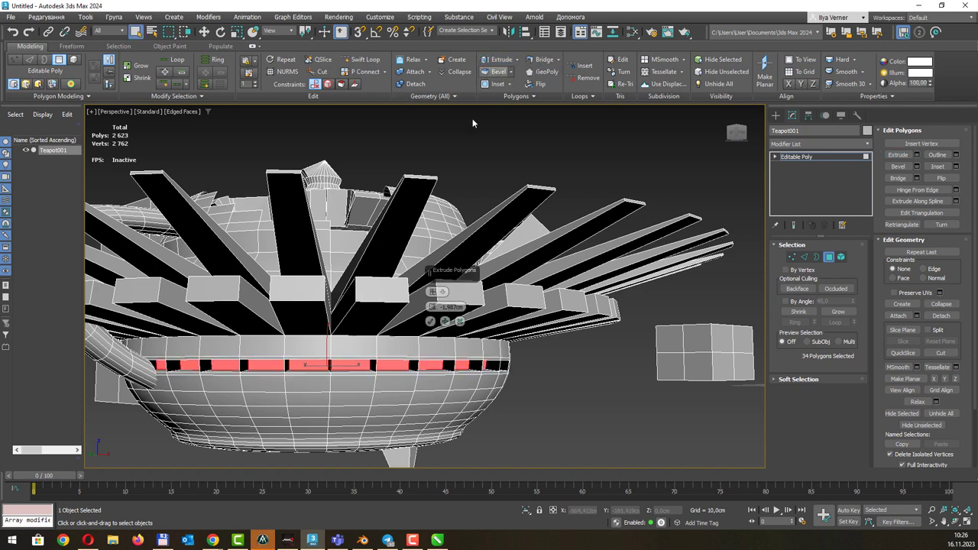
left_click(435, 292)
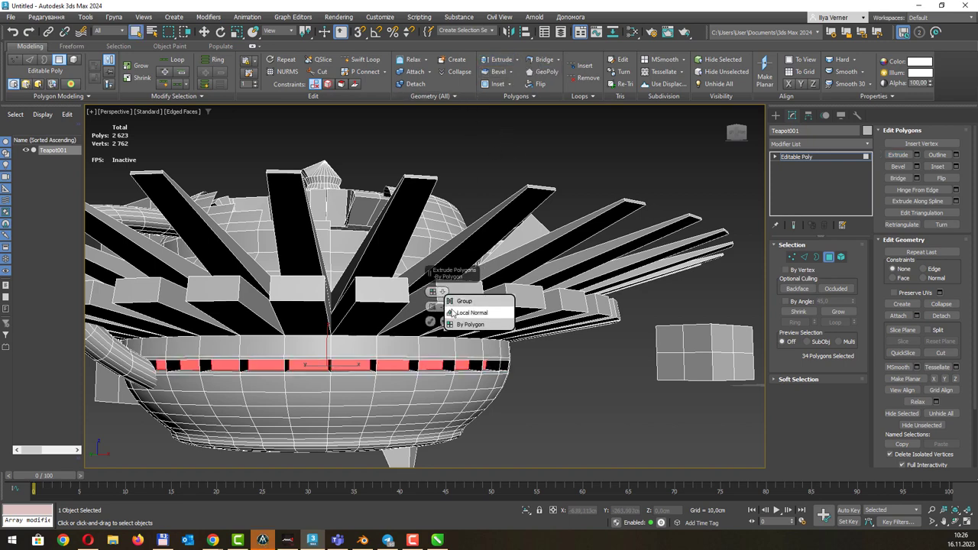
left_click(455, 308)
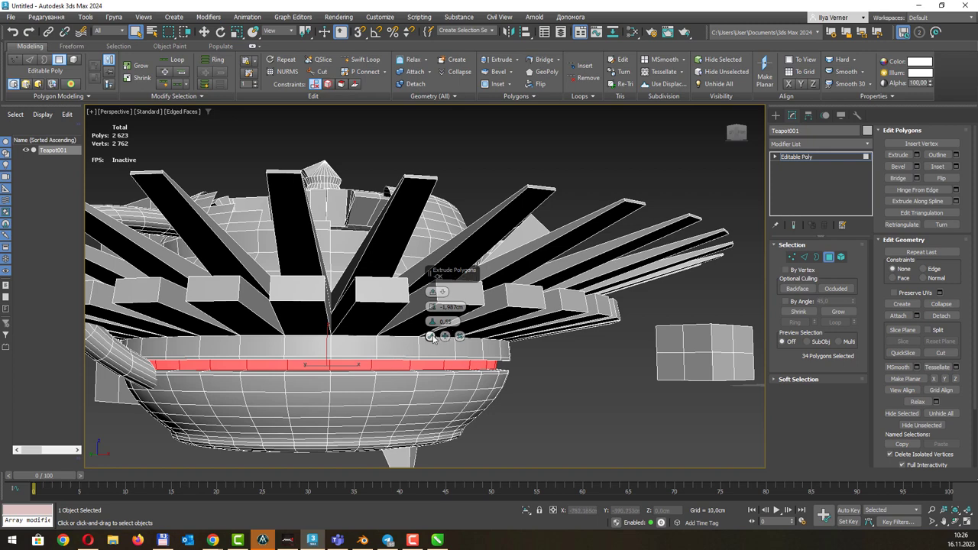
left_click(430, 337)
left_click(353, 384)
left_click(395, 379, "ctrl")
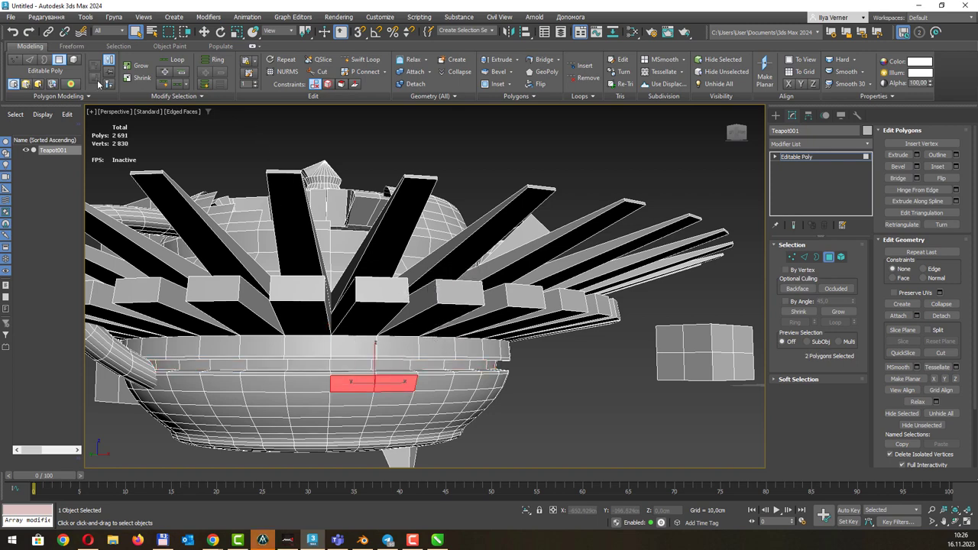
Loop-select 34 bowl polygons and inset each one By Polygon by about 0.373 cm
left_click(174, 60)
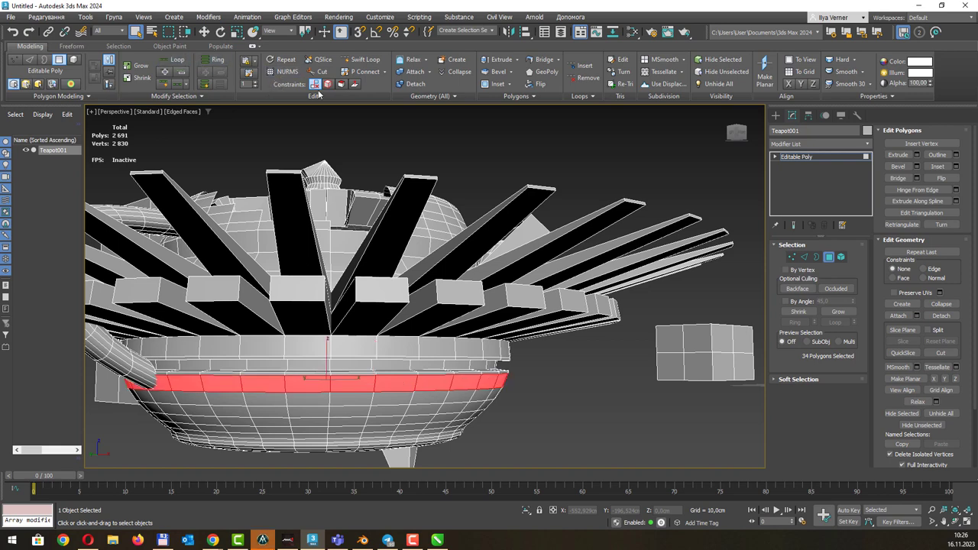
left_click(497, 84, "shift")
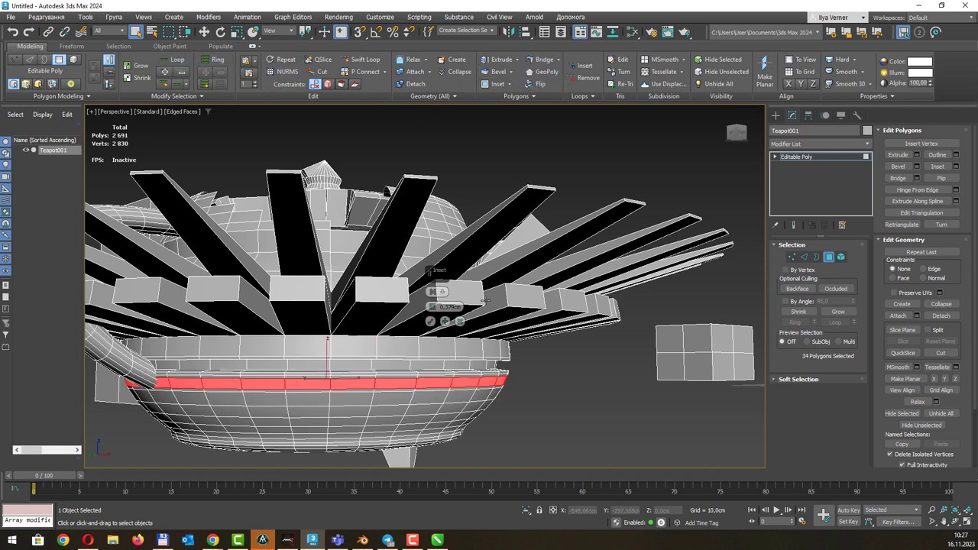
left_click(442, 293)
left_click(475, 307)
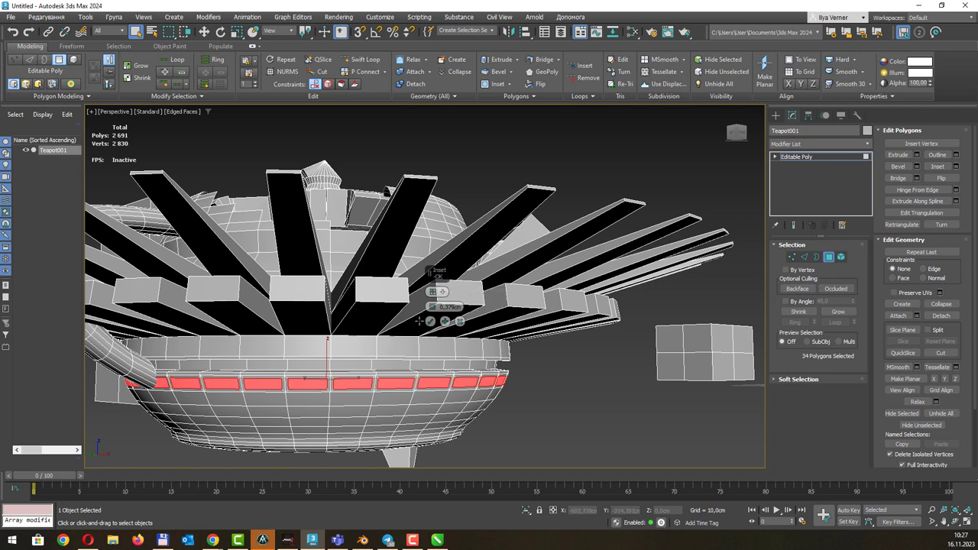
scroll(446, 295, "up", 2)
scroll(446, 294, "up", 2)
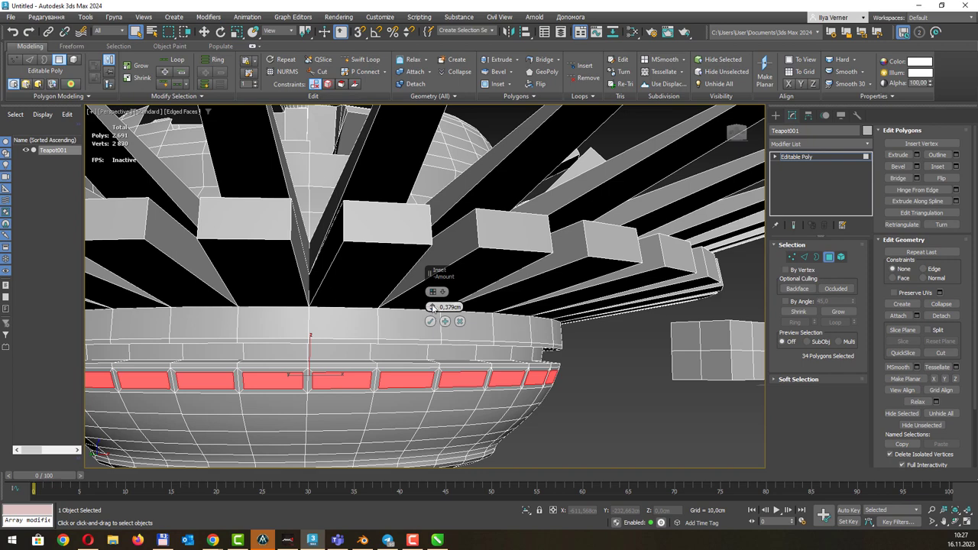
left_click_drag(431, 306, 431, 304)
right_click(432, 307)
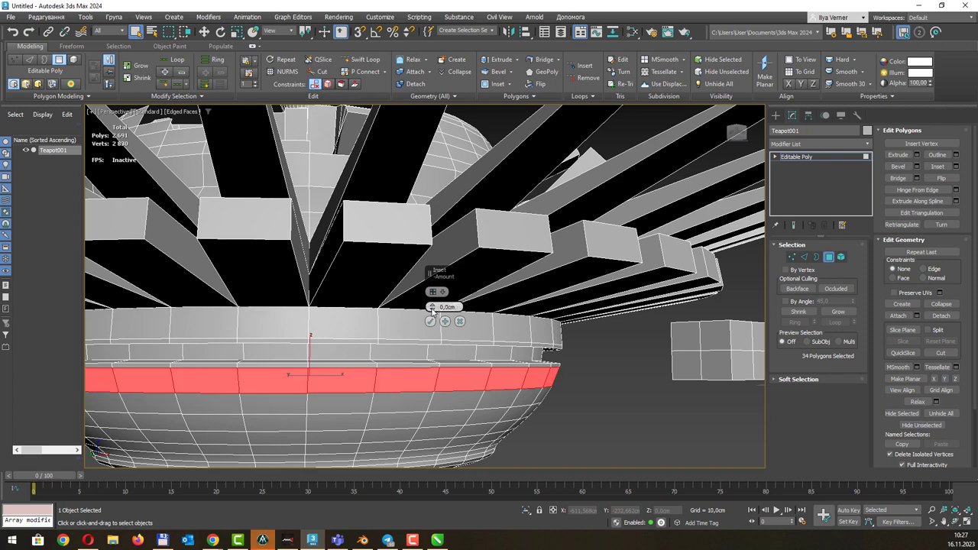
left_click_drag(432, 306, 431, 310)
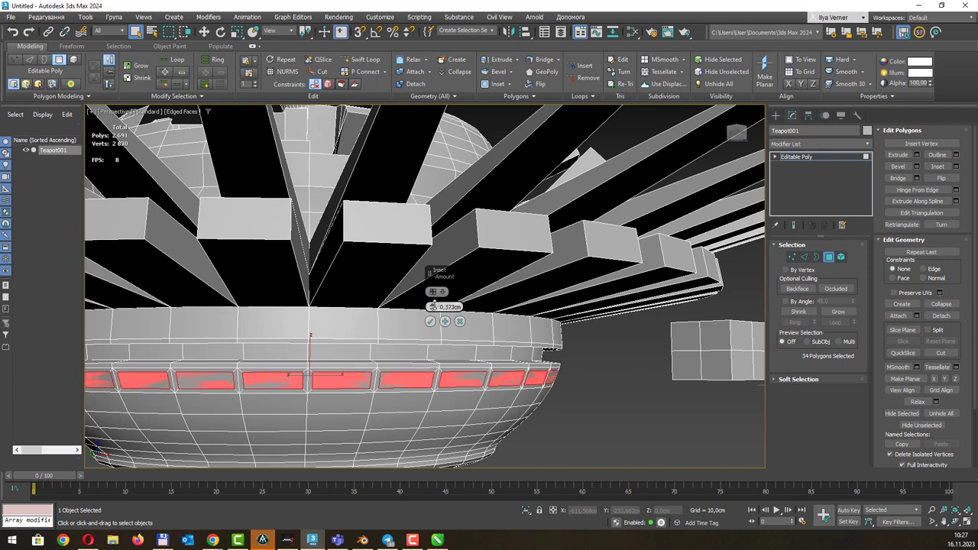
left_click(430, 321)
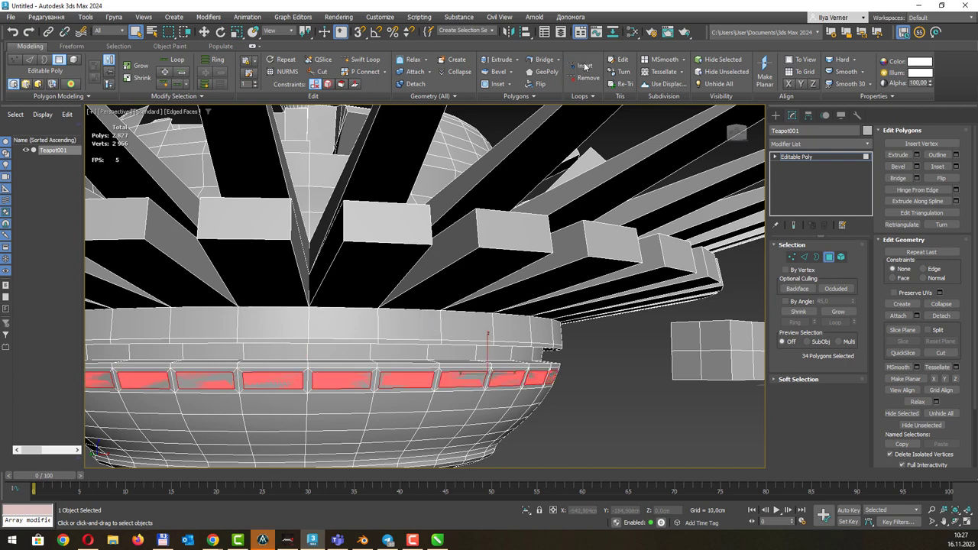
Extrude the inset window panels inward and view the result from the side
left_click(501, 59)
left_click_drag(428, 366, 423, 382)
scroll(423, 380, "down", 5)
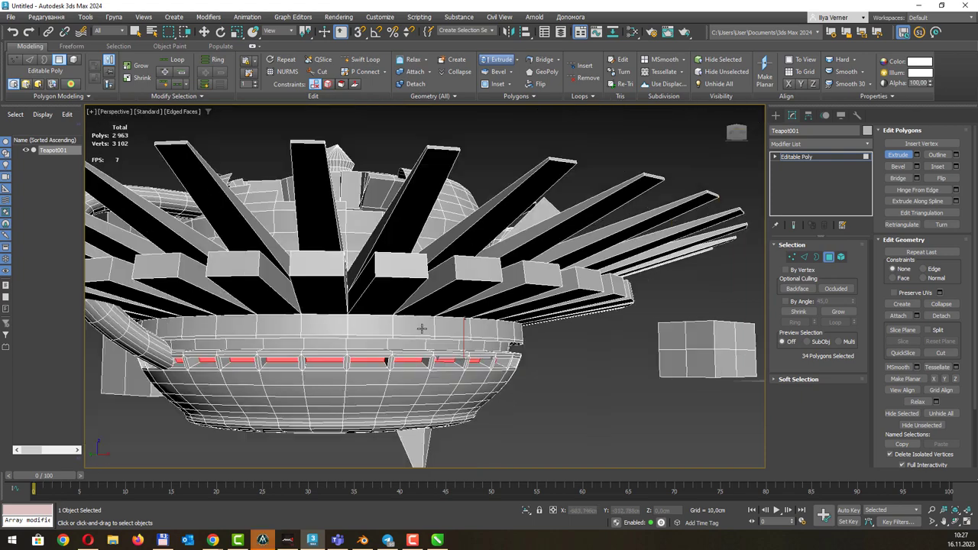
mouse_move(423, 380)
middle_mouse_down("alt")
mouse_move(421, 328)
mouse_move(574, 333)
middle_mouse_up("alt")
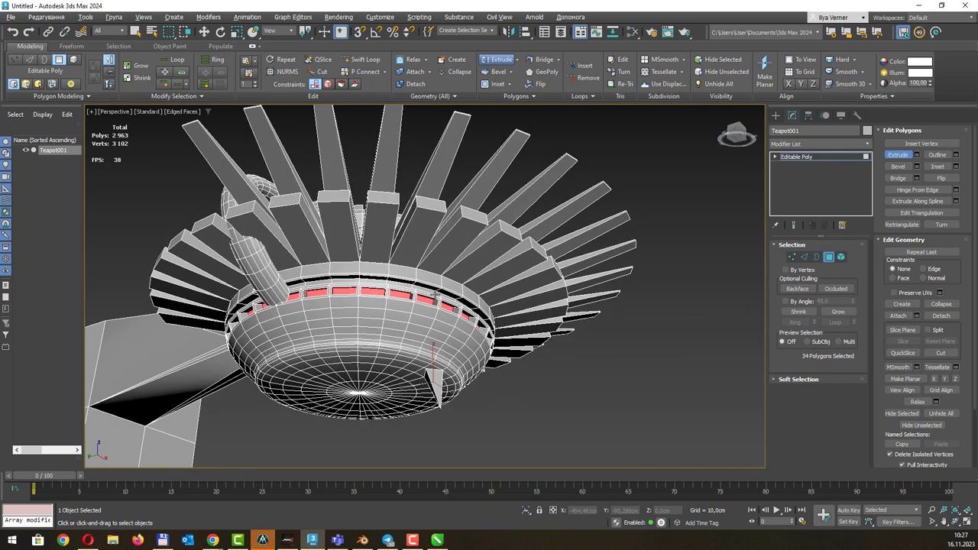
Clear the selection, try a rim polygon, and orbit to look down into the teapot
left_click(574, 333)
scroll(560, 308, "down", 3)
scroll(560, 308, "up", 5)
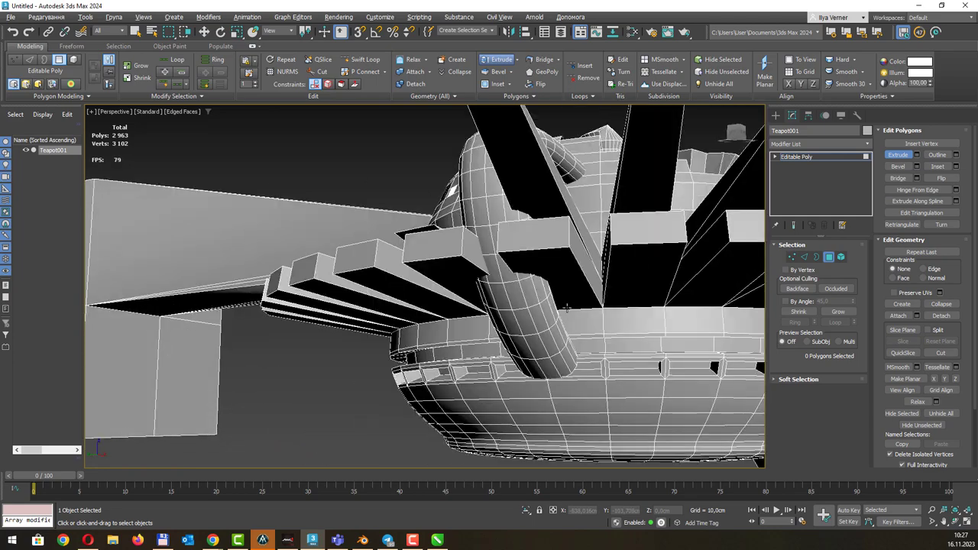
scroll(560, 308, "down", 3)
left_click(461, 353)
scroll(460, 354, "up", 5)
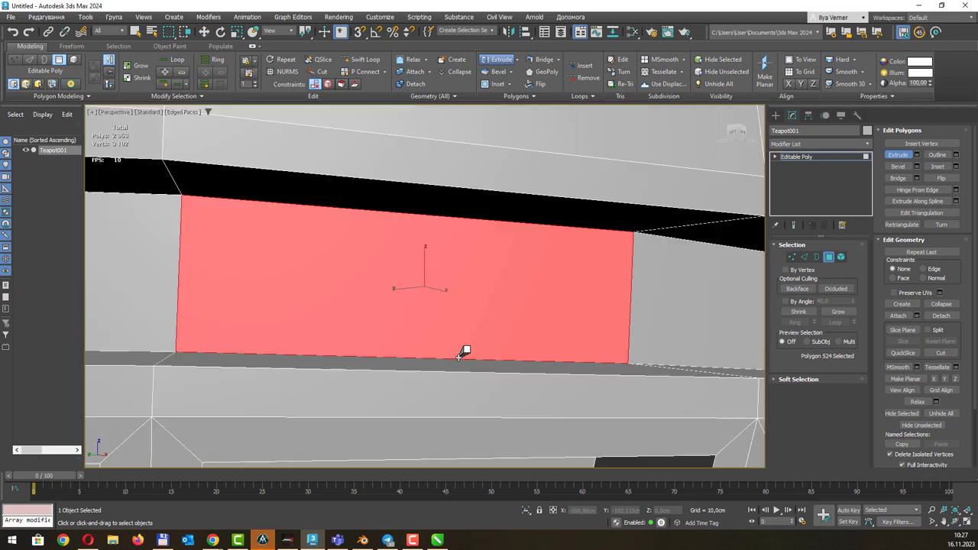
scroll(463, 347, "down", 3)
scroll(455, 341, "down", 3)
mouse_move(455, 341)
middle_mouse_down("alt")
mouse_move(485, 320)
mouse_move(452, 287)
middle_mouse_up("alt")
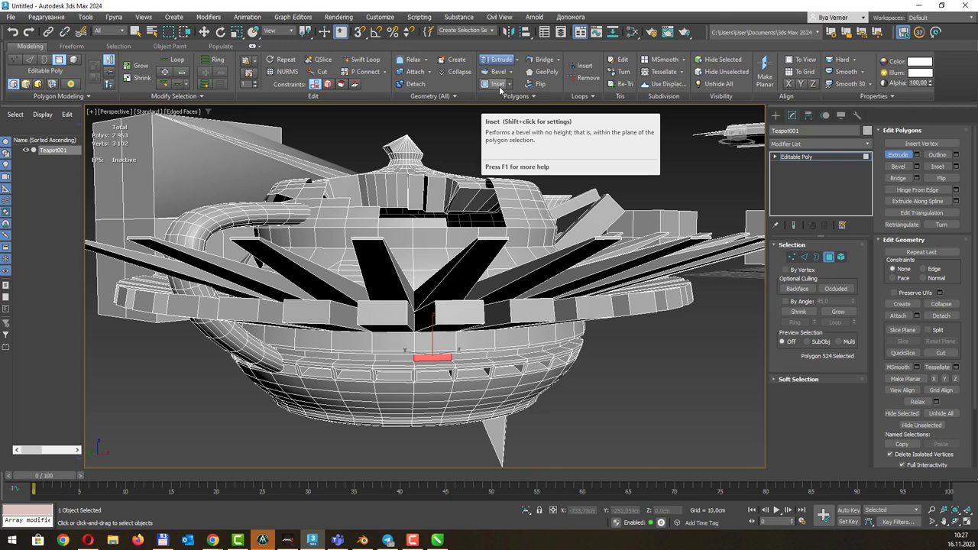
mouse_move(496, 84)
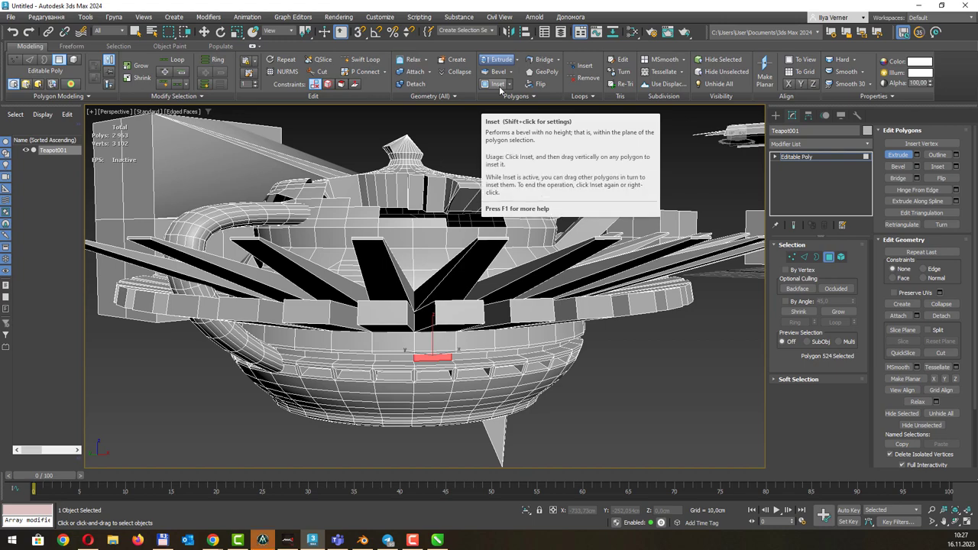
mouse_move(519, 199)
middle_mouse_down("alt")
mouse_move(526, 170)
mouse_move(606, 254)
mouse_move(591, 328)
mouse_move(430, 247)
mouse_move(476, 334)
mouse_move(367, 311)
middle_mouse_up("alt")
Select the small fin-tip polygon, exit Extrude, and add the box's facing side
left_click(351, 306)
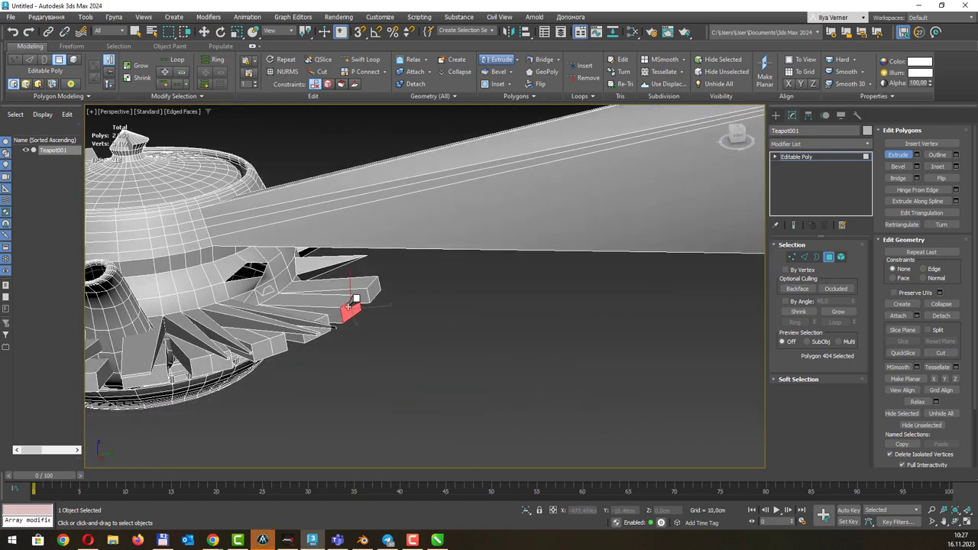
key("q")
mouse_move(451, 296)
middle_mouse_down("alt")
mouse_move(472, 263)
mouse_move(493, 256)
mouse_move(502, 265)
middle_mouse_up("alt")
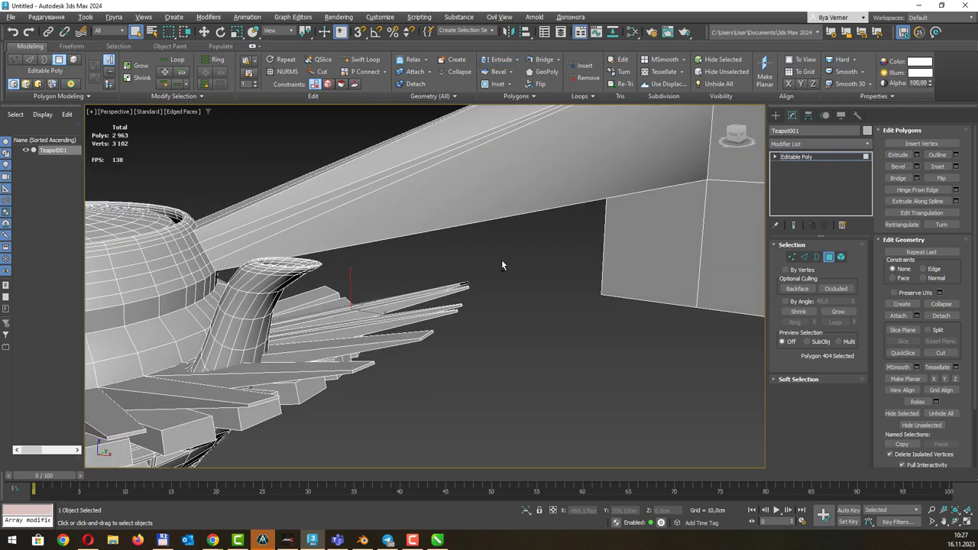
left_click(741, 272, "ctrl")
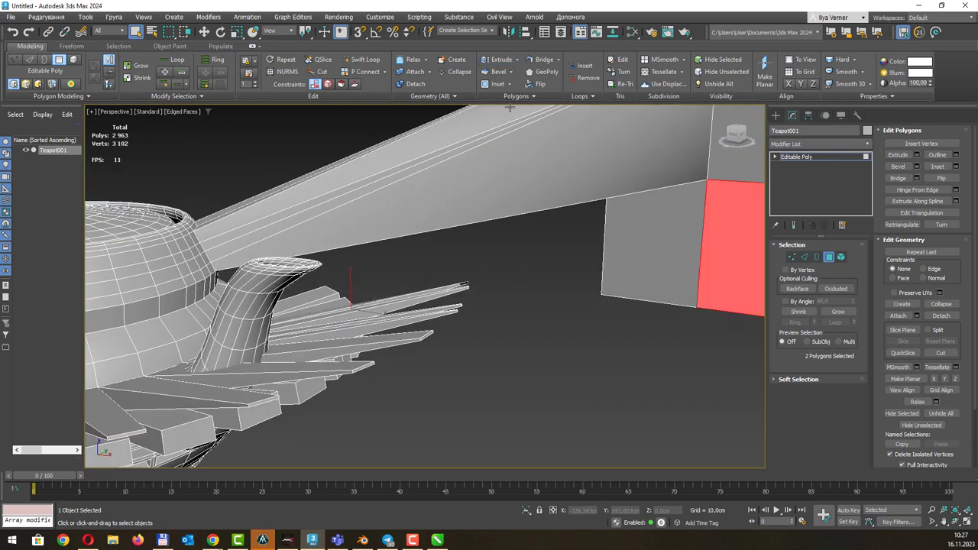
Bridge the fin-tip face to the box's side and view the whole tapered bridge
left_click(540, 61)
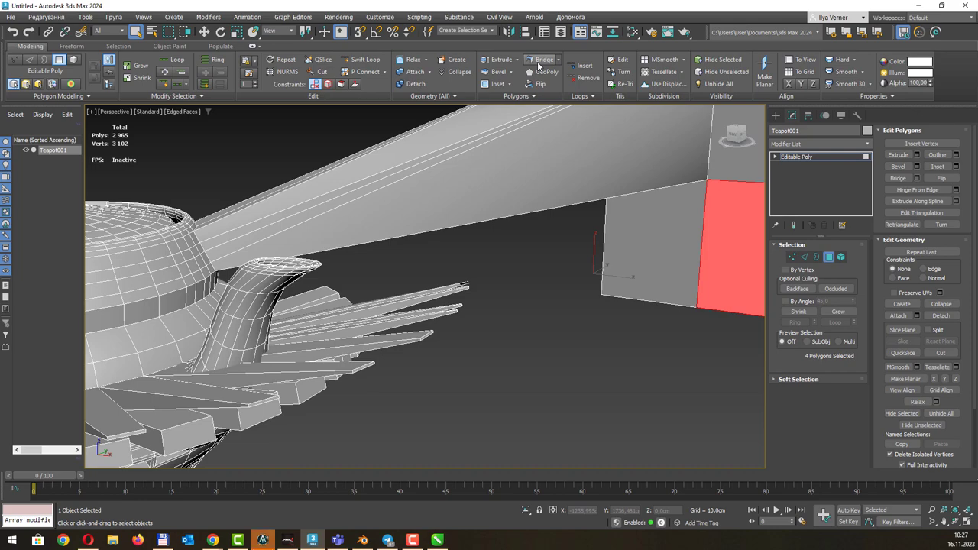
mouse_move(565, 168)
middle_mouse_down("alt")
mouse_move(597, 211)
mouse_move(646, 166)
mouse_move(561, 245)
mouse_move(550, 234)
mouse_move(527, 252)
mouse_move(527, 206)
mouse_move(423, 152)
middle_mouse_up("alt")
scroll(597, 211, "down", 2)
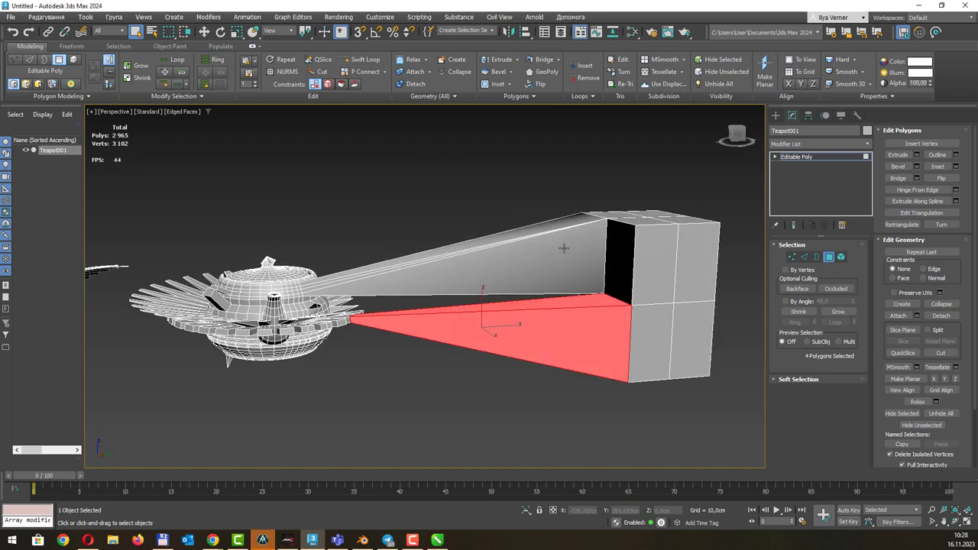
Select another small teapot polygon together with the box's dark end face
mouse_move(564, 248)
middle_mouse_down("alt")
mouse_move(580, 267)
mouse_move(408, 286)
mouse_move(364, 302)
middle_mouse_up("alt")
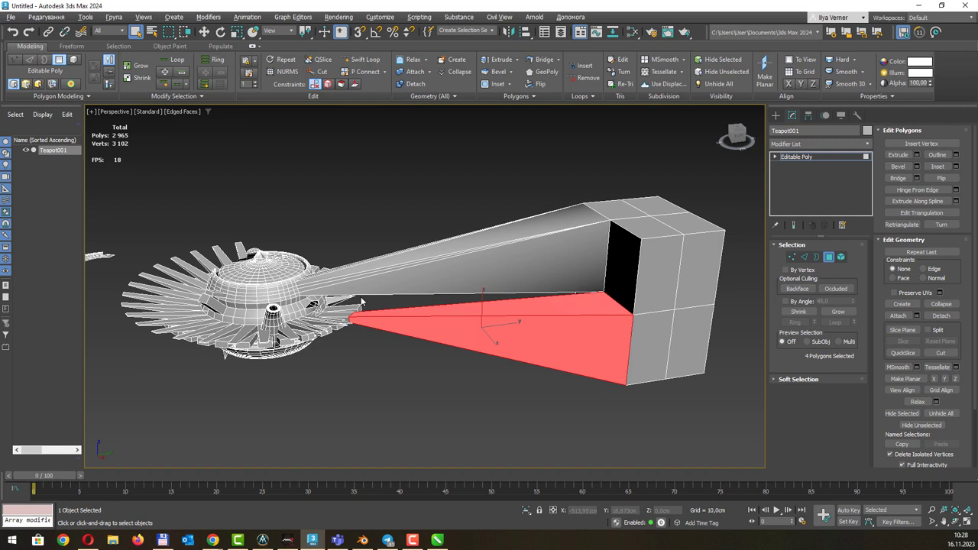
left_click(295, 307)
left_click(616, 279)
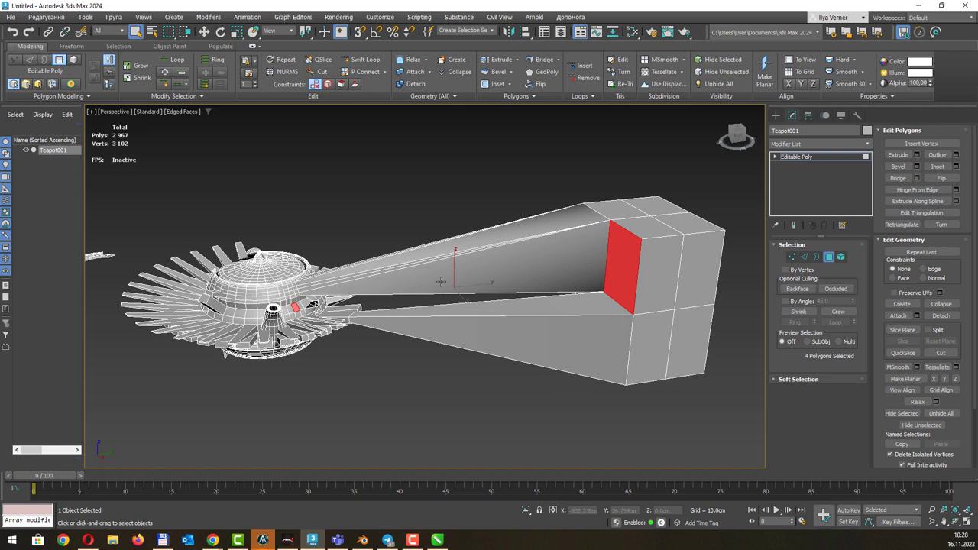
middle_click_drag(522, 288, 518, 287)
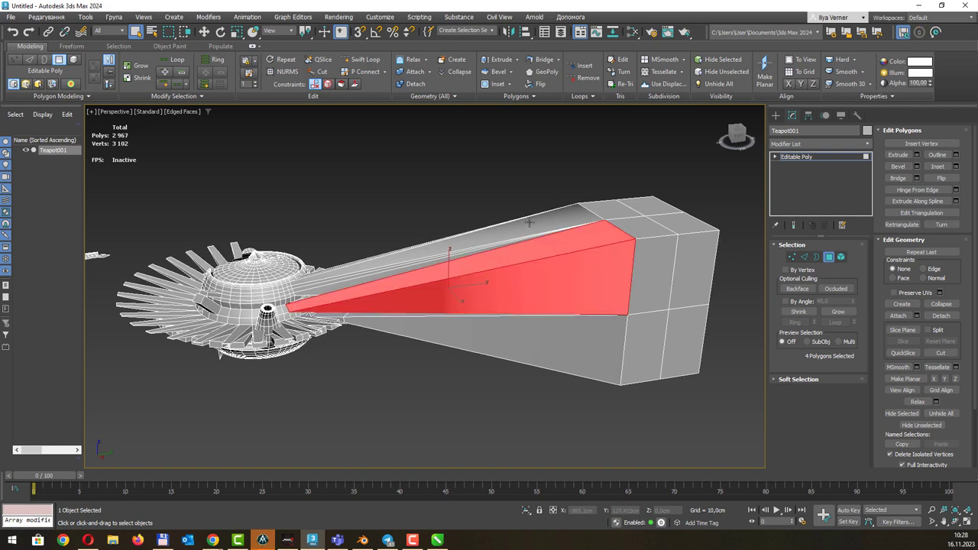
mouse_move(529, 222)
middle_mouse_down("alt")
mouse_move(585, 231)
mouse_move(574, 212)
mouse_move(556, 213)
mouse_move(580, 221)
mouse_move(515, 229)
middle_mouse_up("alt")
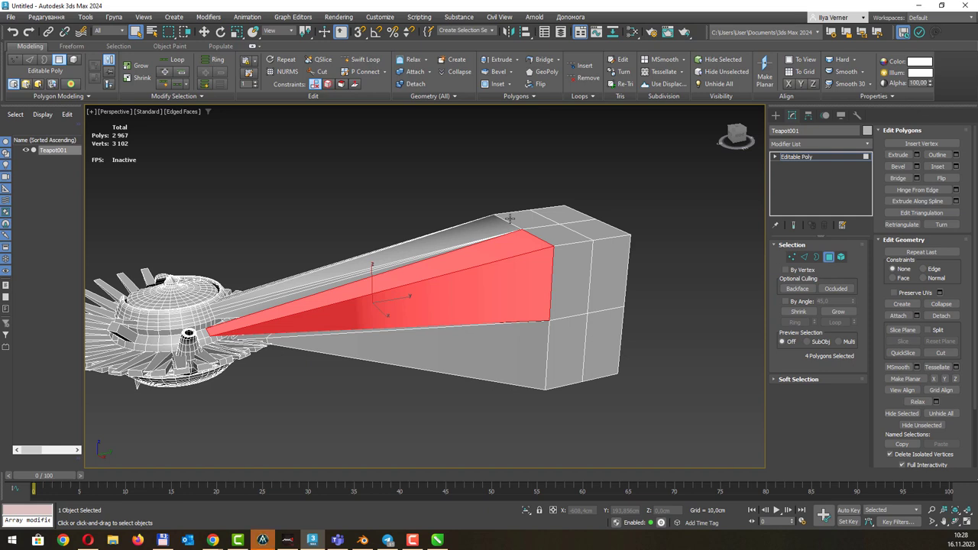
Select the arm's large inner face and flip its normal
left_click(527, 284)
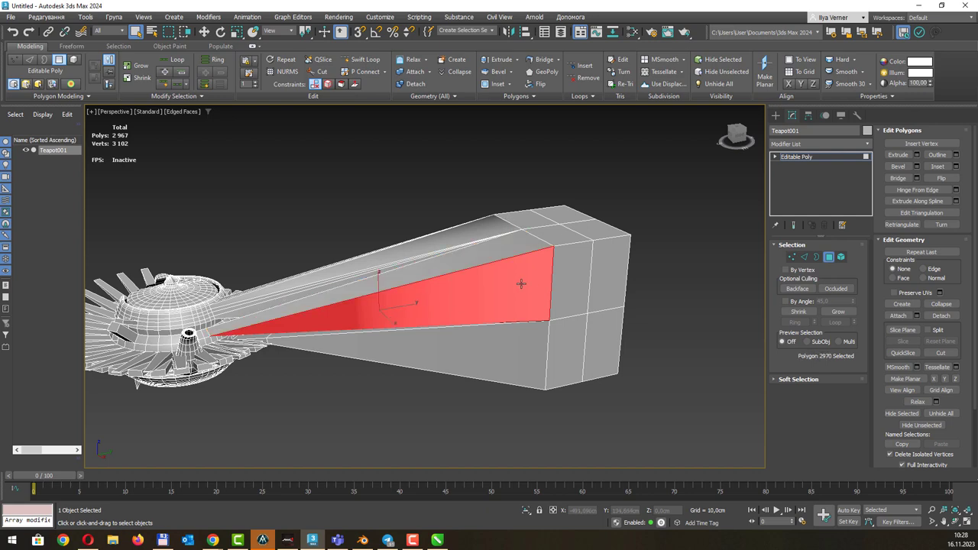
left_click(939, 179)
left_click(669, 266)
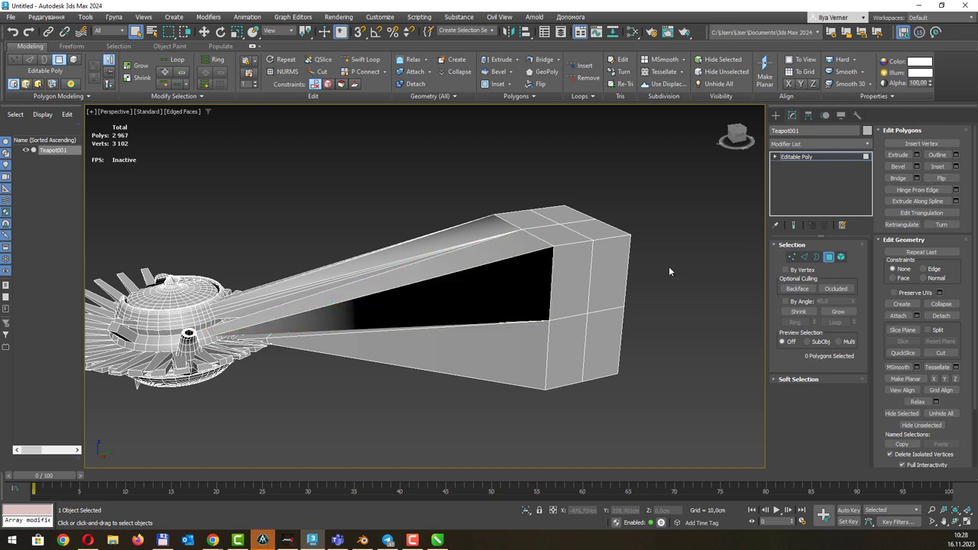
key("alt+i")
Reselect the inner face, flip it again, and pick the polygons on the arm's end
left_click(507, 264)
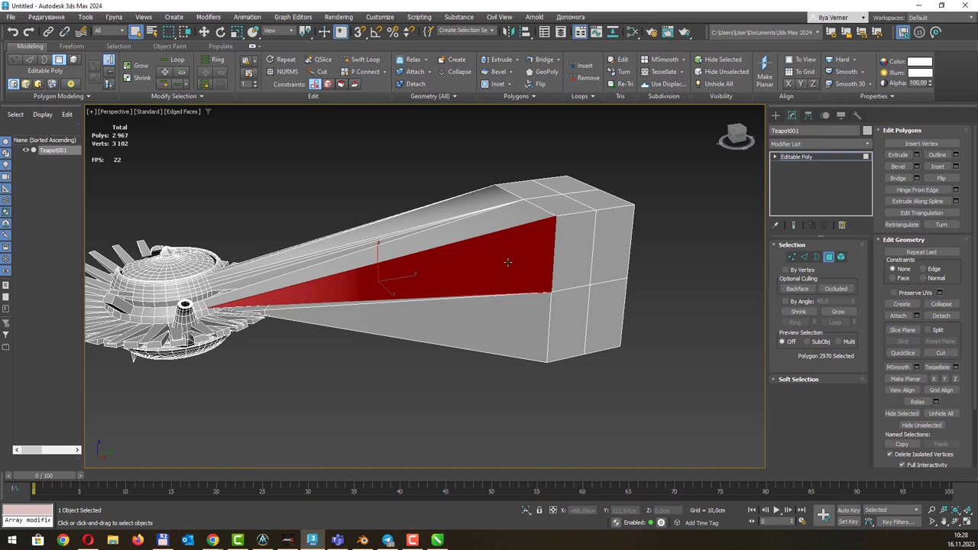
left_click(571, 317)
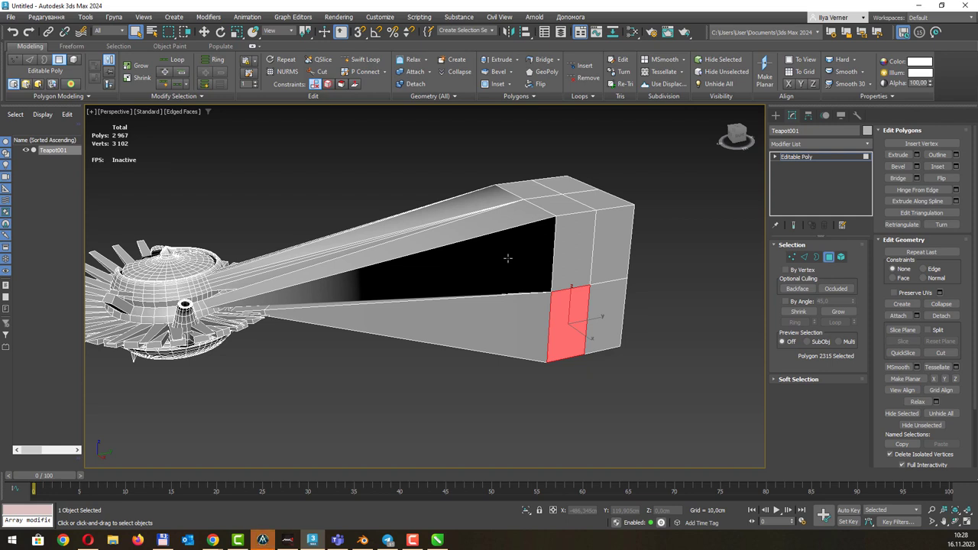
left_click(512, 254)
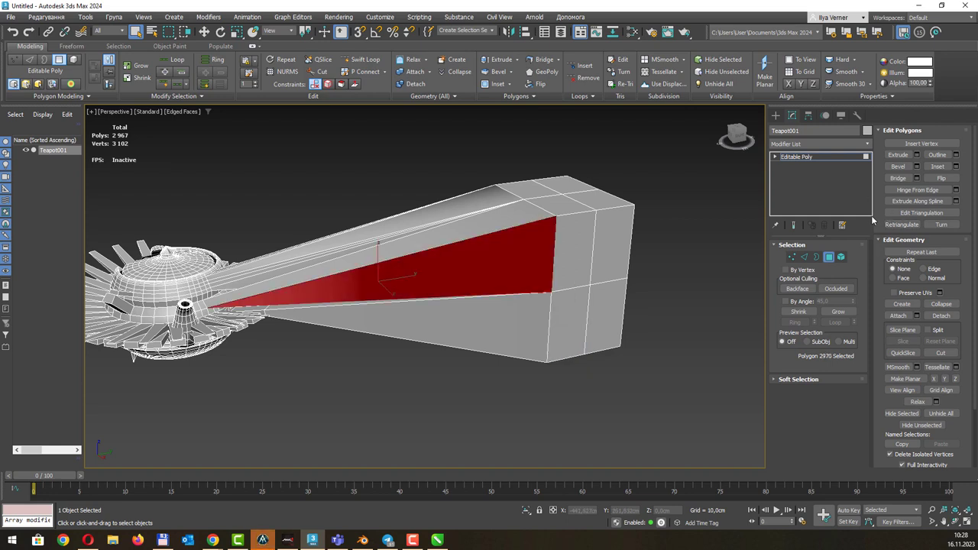
left_click(937, 180)
left_click(596, 267)
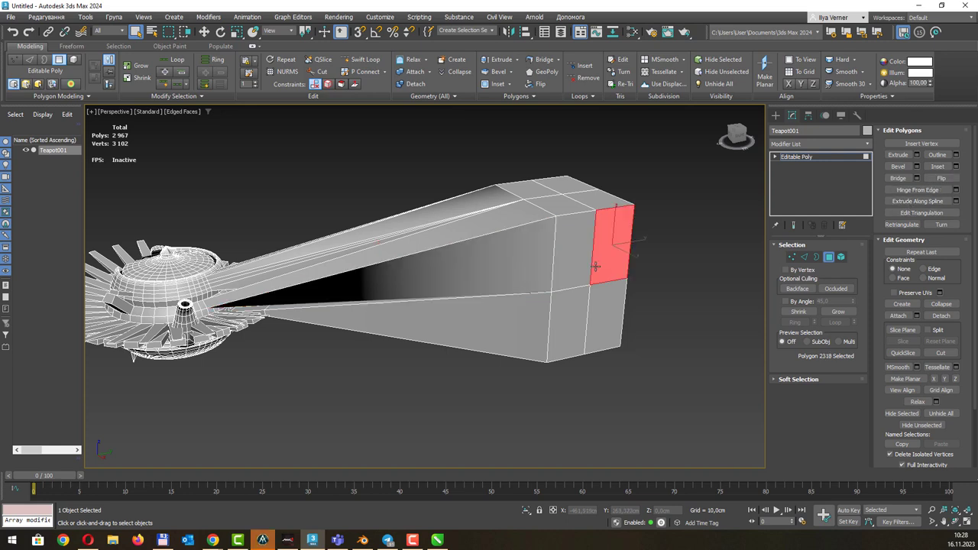
left_click(591, 263)
Add an Edit Mesh modifier, found by searching 'ed', and enter its Polygon level
left_click(824, 160)
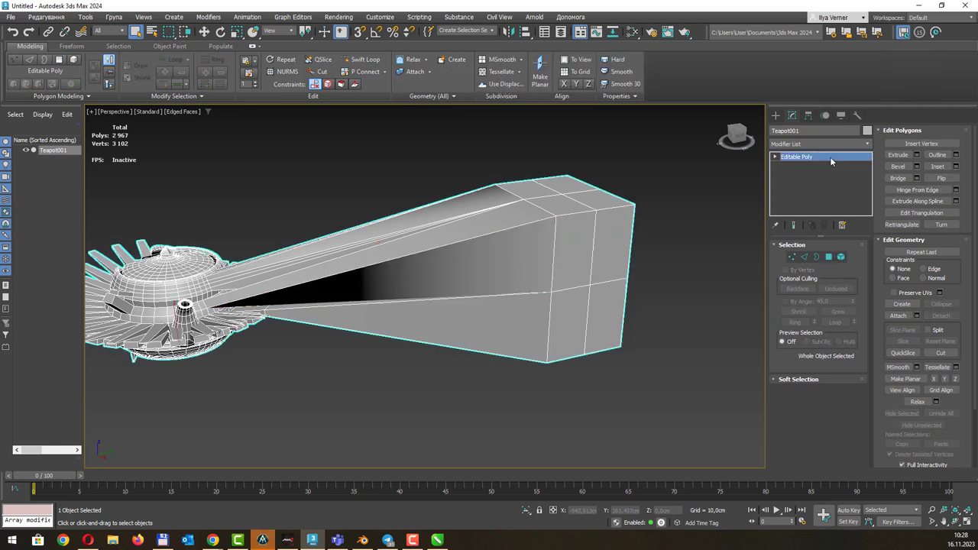
left_click(865, 145)
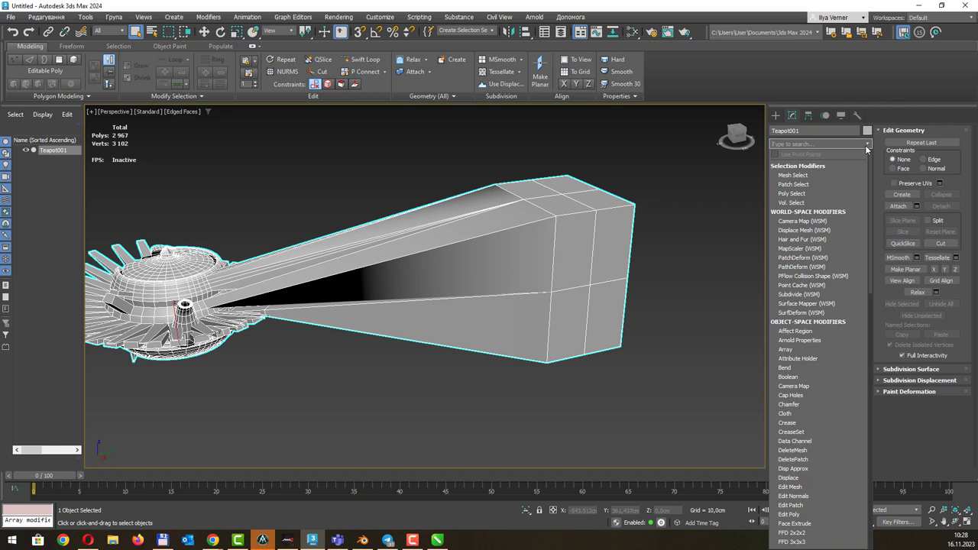
type("ed")
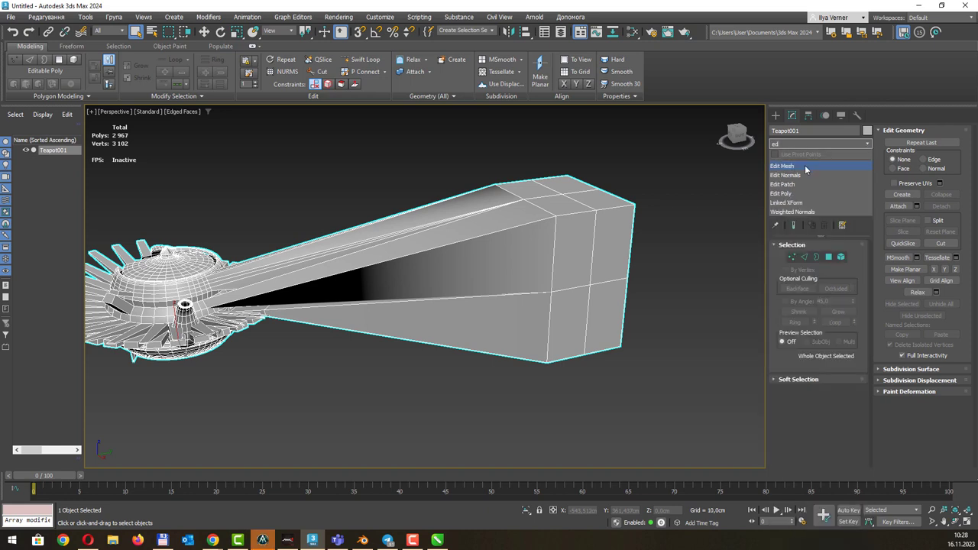
left_click(804, 165)
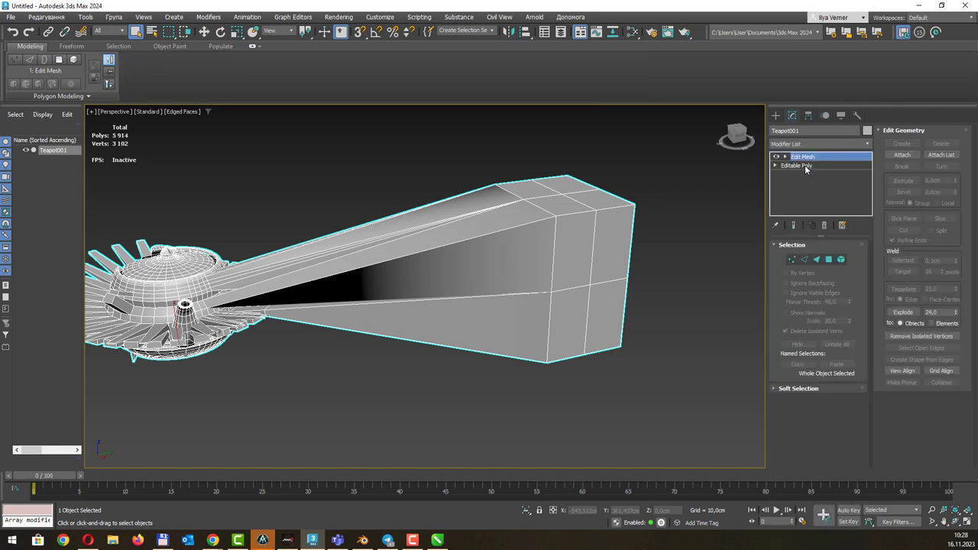
left_click(829, 259)
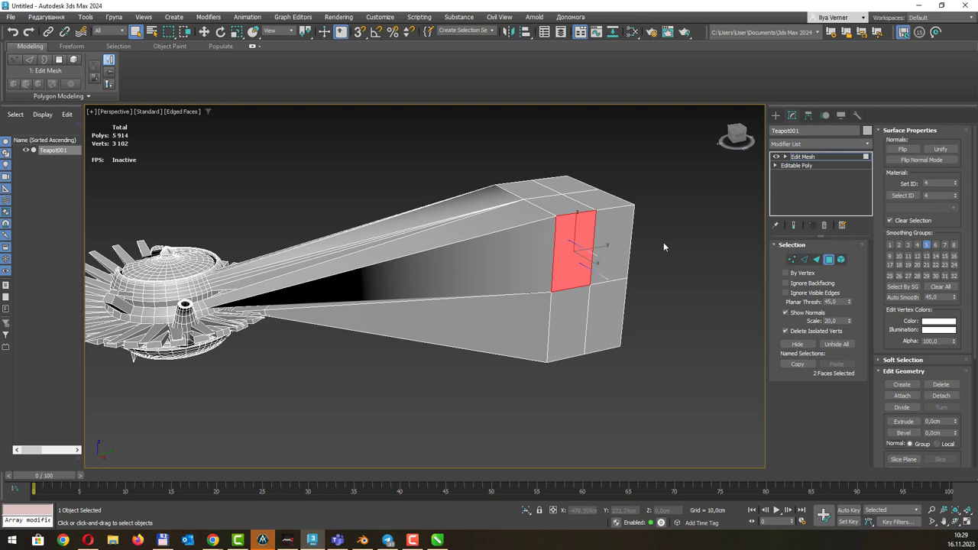
In Edit Mesh, circle-select the 926 faces around the teapot's upper body
key("ctrl+a")
middle_click_drag(559, 219, 538, 216)
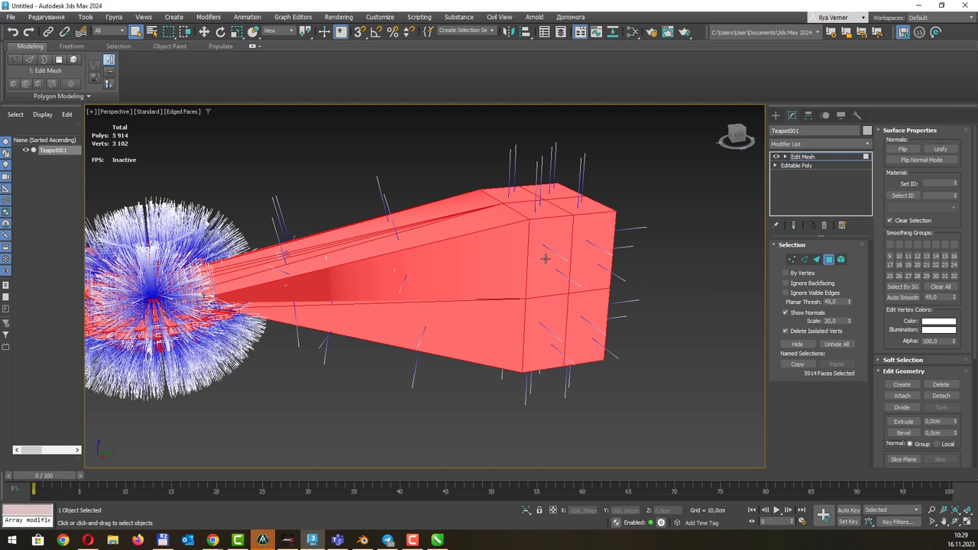
mouse_move(609, 247)
middle_mouse_down()
mouse_move(657, 279)
mouse_move(417, 267)
middle_mouse_up()
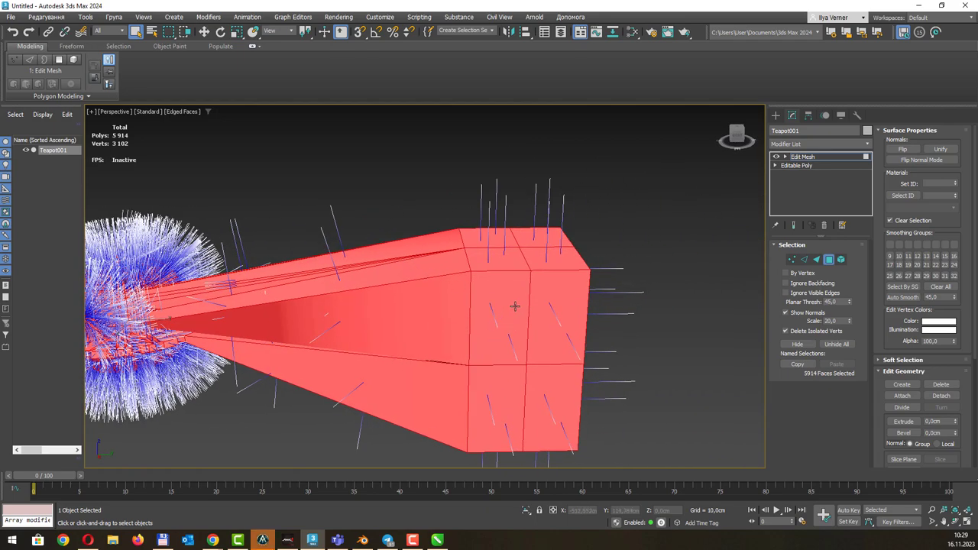
scroll(515, 305, "down", 1)
mouse_move(391, 209)
middle_mouse_down("alt")
mouse_move(485, 265)
mouse_move(413, 295)
middle_mouse_up("alt")
mouse_move(367, 273)
middle_mouse_down("alt")
mouse_move(341, 234)
mouse_move(386, 251)
mouse_move(388, 269)
middle_mouse_up("alt")
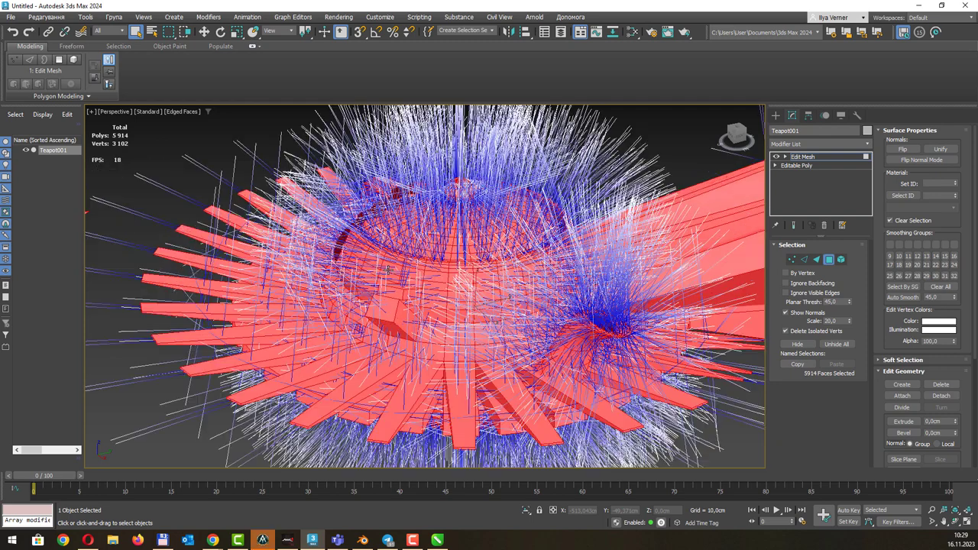
left_click(419, 285)
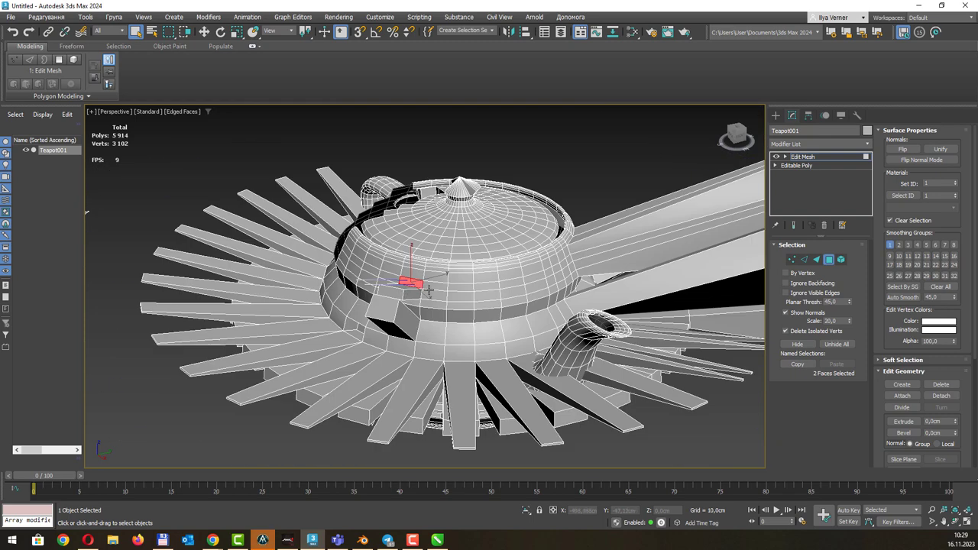
left_click_drag(429, 291, 473, 286, "ctrl")
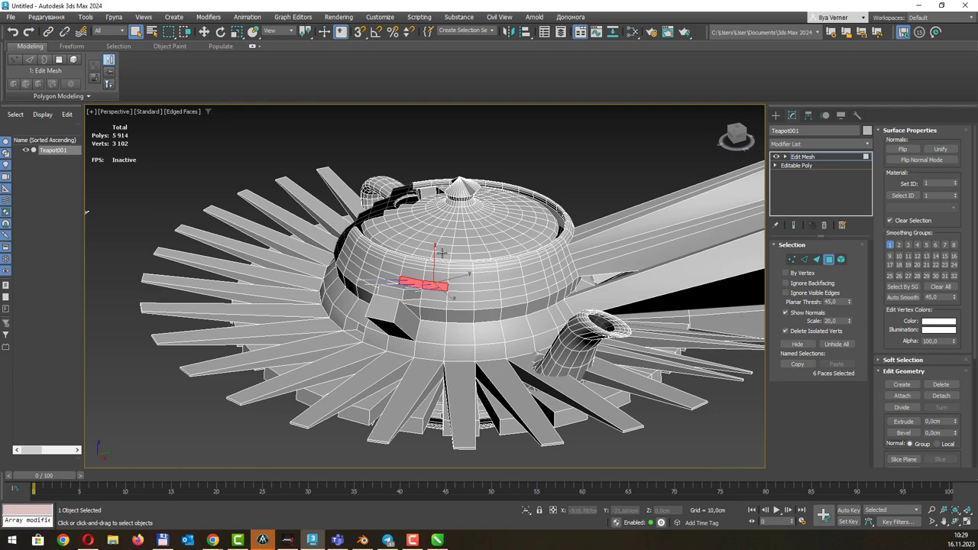
key("q")
left_click_drag(423, 242, 483, 227)
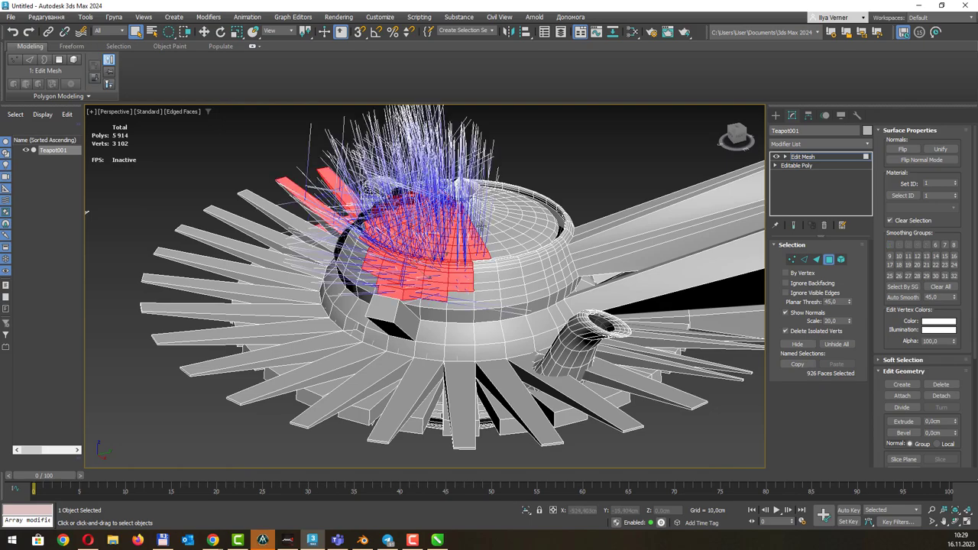
Check the selection from other angles, then return to Editable Poly past the topology warning
middle_click_drag(482, 227, 285, 295, "alt")
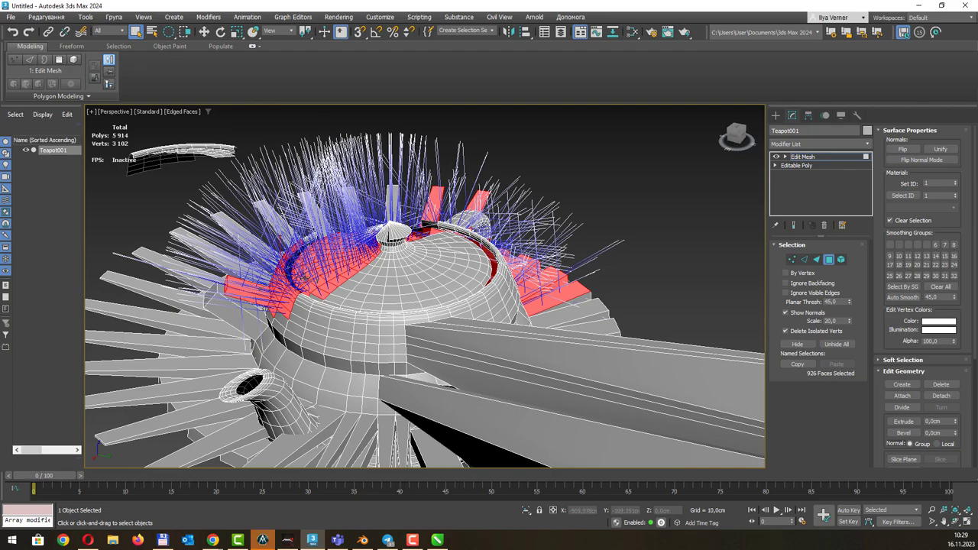
mouse_move(351, 283)
middle_mouse_down("alt")
mouse_move(332, 272)
mouse_move(431, 274)
middle_mouse_up("alt")
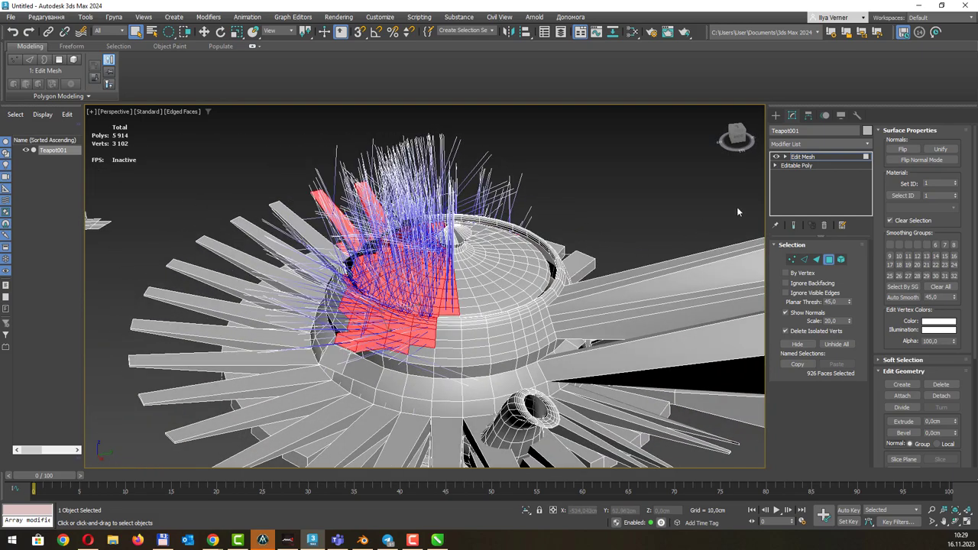
left_click(809, 167)
left_click(540, 305)
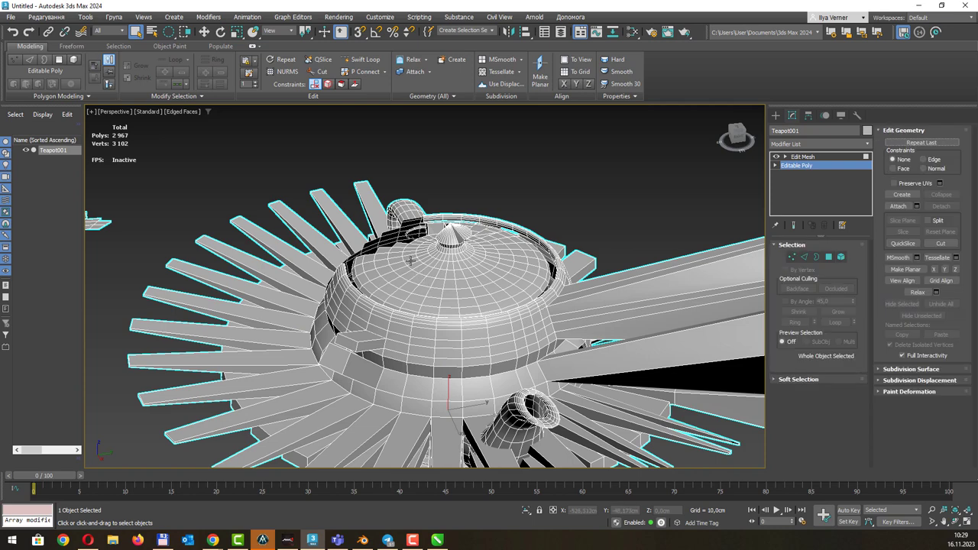
Go back to Editable Poly, accept the topology warning, and enter Polygon mode
left_click(802, 157)
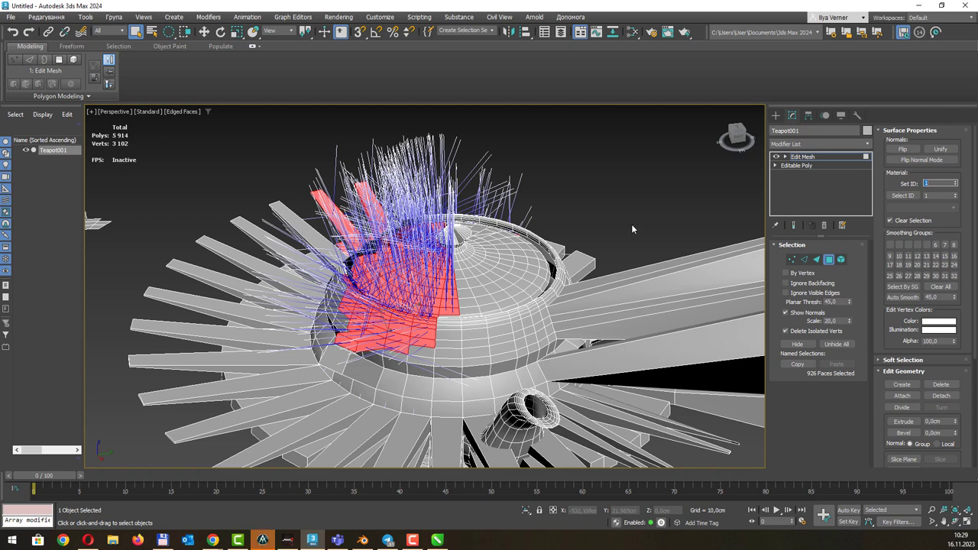
left_click(796, 165)
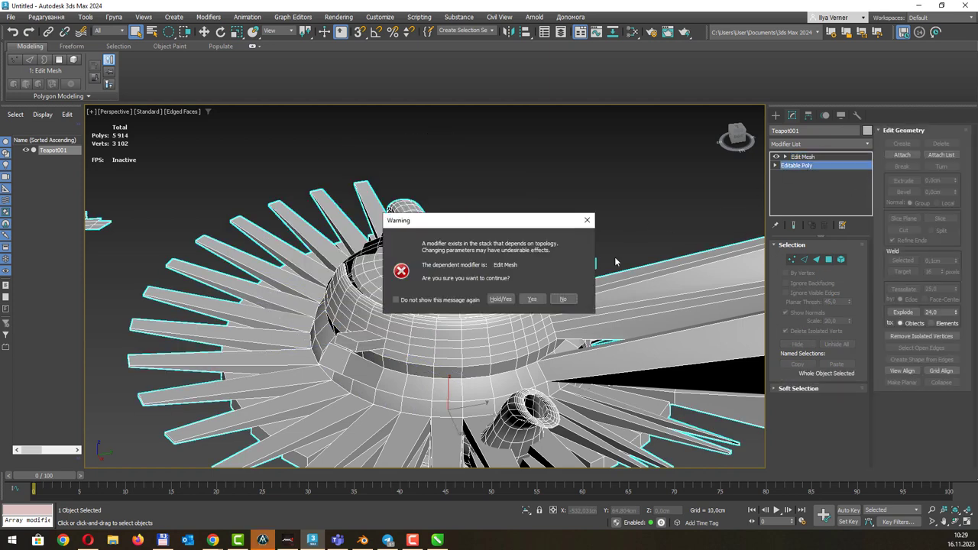
left_click(533, 299)
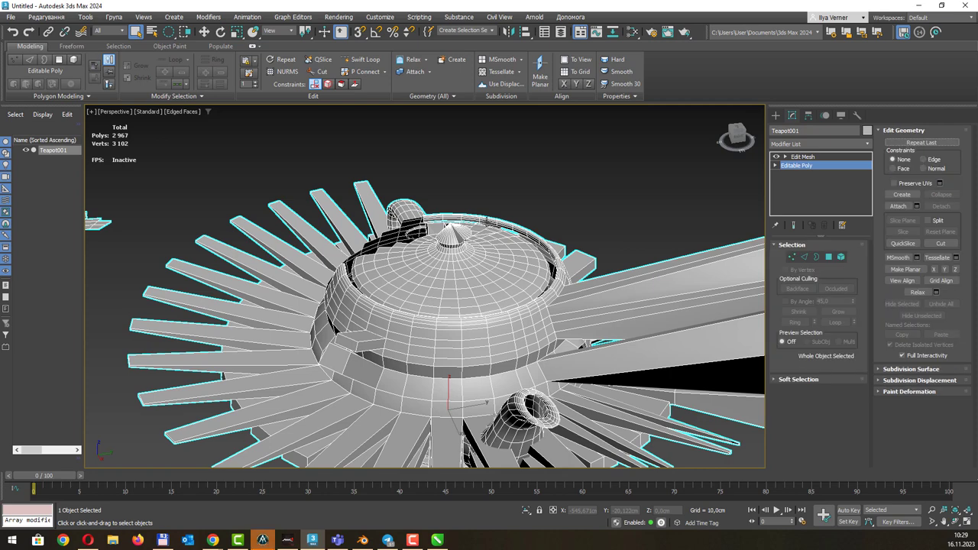
key("4")
Flip the normals of the left fin and dome polygons, then return to Edit Mesh
middle_click_drag(398, 305, 377, 226, "alt")
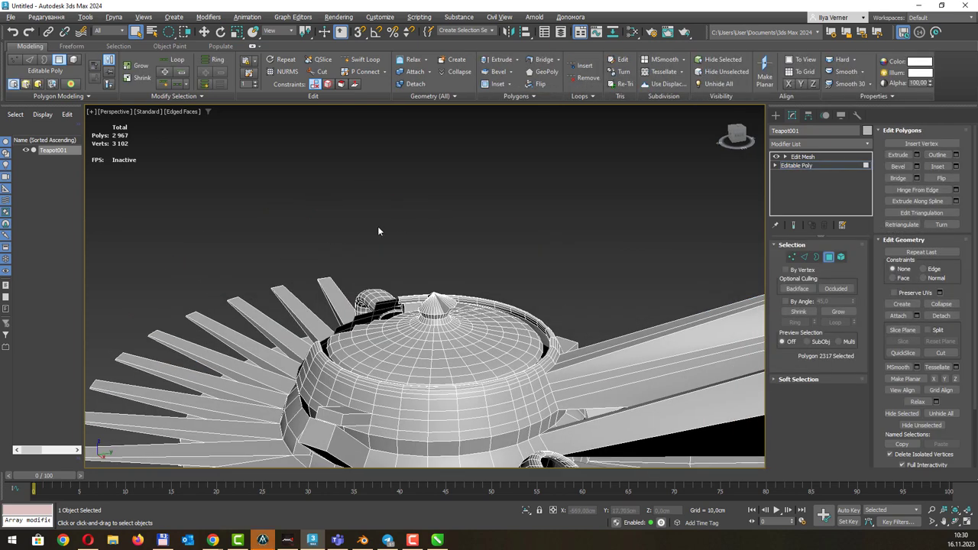
left_click_drag(444, 357, 474, 298)
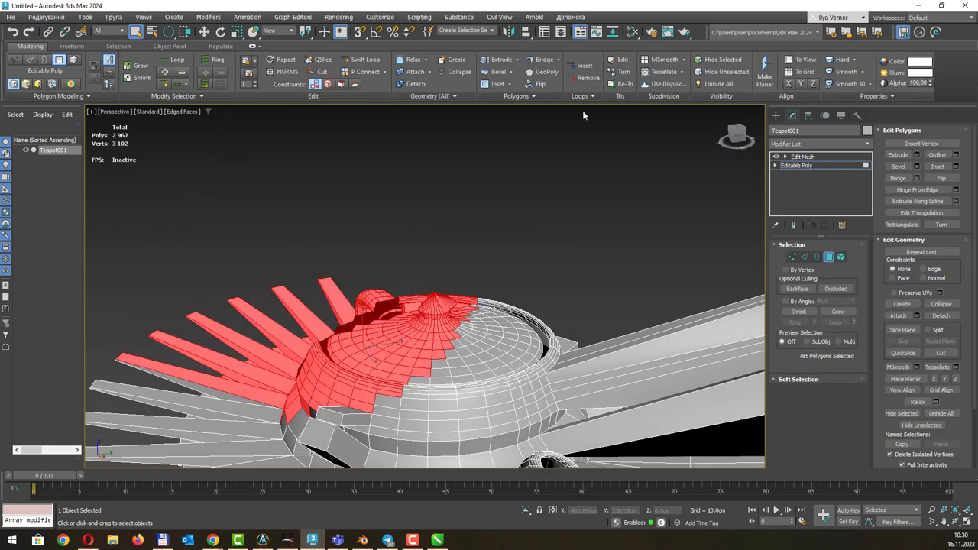
left_click(540, 84)
left_click(551, 202)
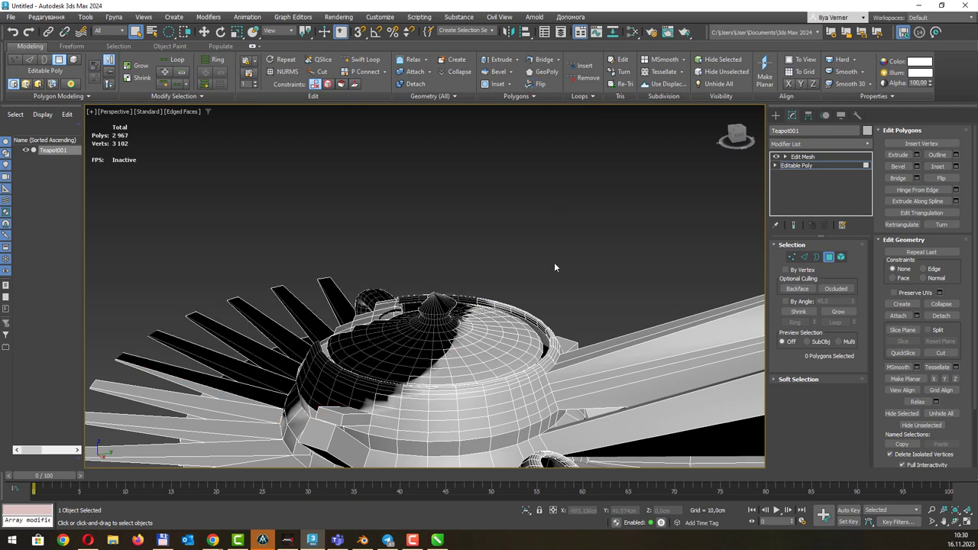
middle_click_drag(554, 262, 555, 266, "alt")
left_click(808, 158)
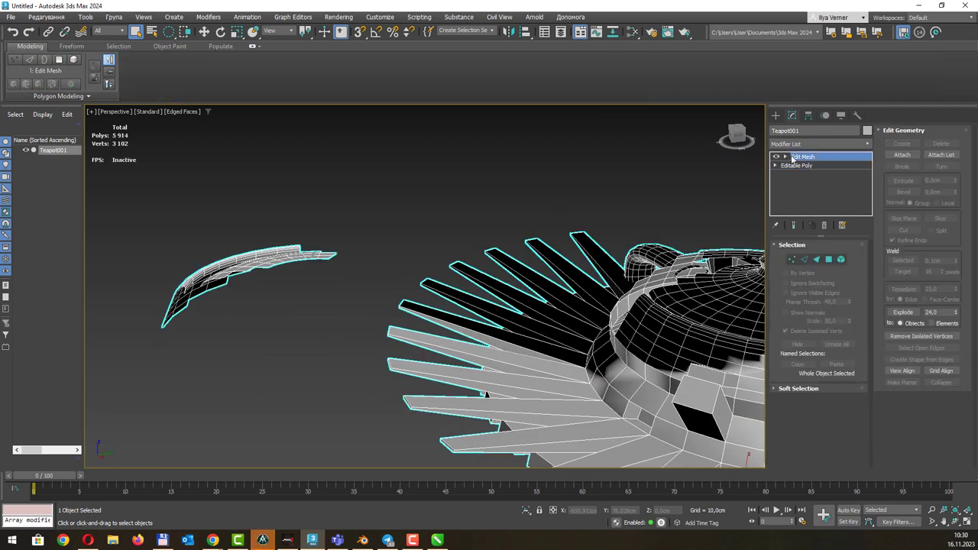
In wireframe view, select a run of Edit Mesh faces climbing up from the teapot rim
key("4")
mouse_move(535, 305)
middle_mouse_down("alt")
mouse_move(466, 243)
mouse_move(549, 237)
middle_mouse_up("alt")
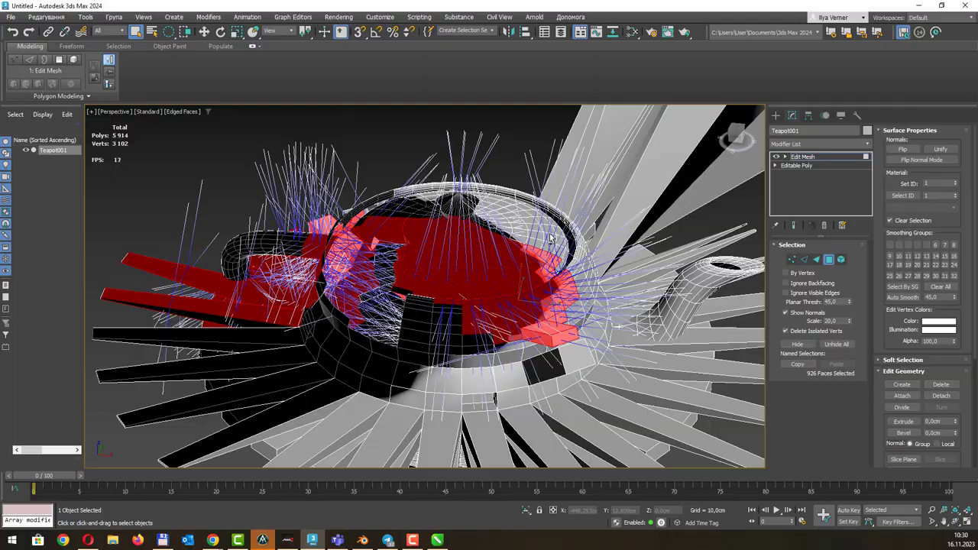
key("F3")
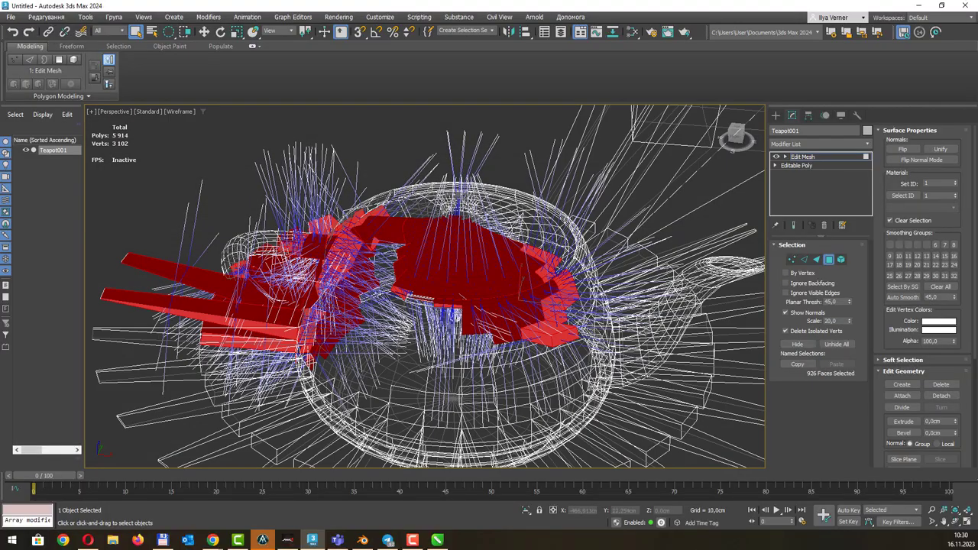
mouse_move(493, 203)
middle_mouse_down("alt")
mouse_move(504, 188)
mouse_move(377, 199)
middle_mouse_up("alt")
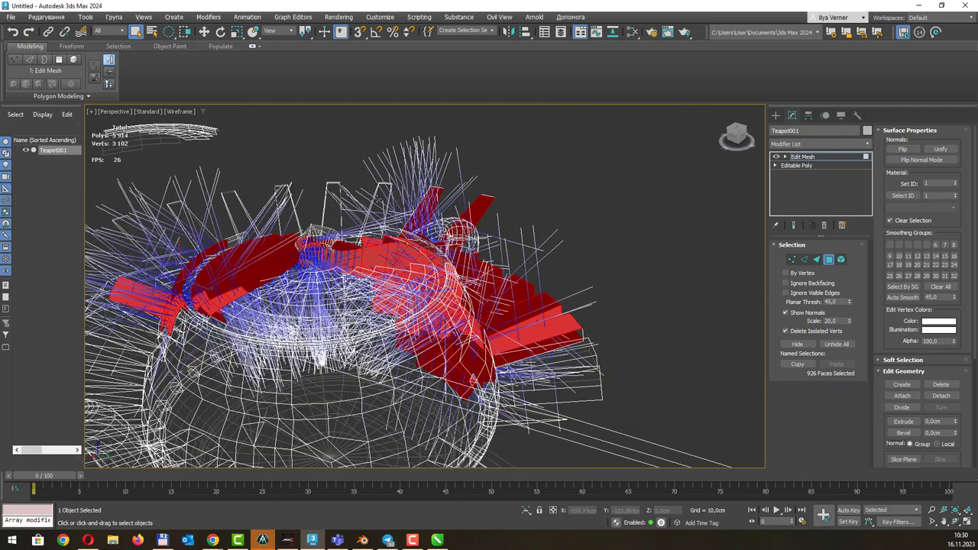
mouse_move(488, 230)
middle_mouse_down("alt")
mouse_move(535, 256)
mouse_move(612, 269)
middle_mouse_up("alt")
left_click(373, 221)
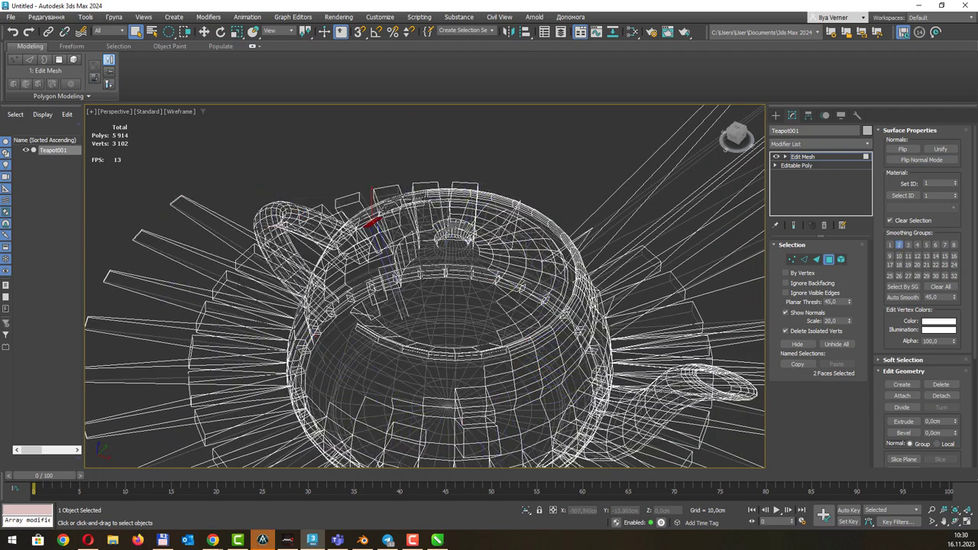
middle_click_drag(403, 281, 420, 288, "alt")
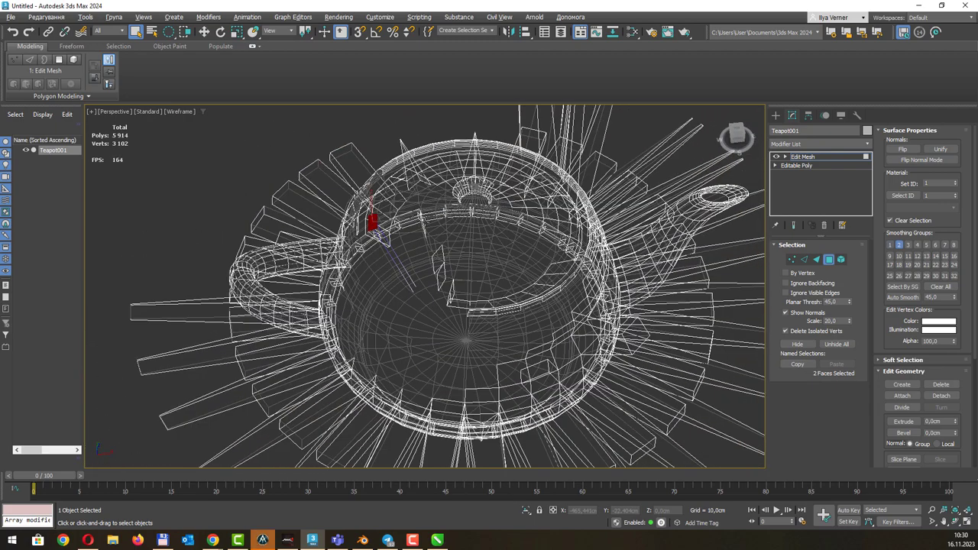
left_click(378, 210, "ctrl")
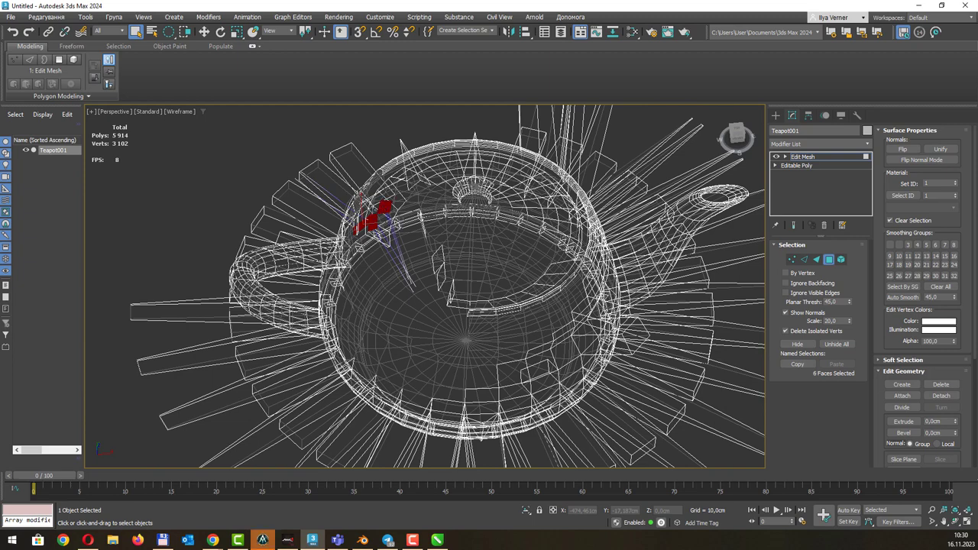
left_click(382, 185, "ctrl")
left_click(391, 174, "ctrl")
left_click(398, 167, "ctrl")
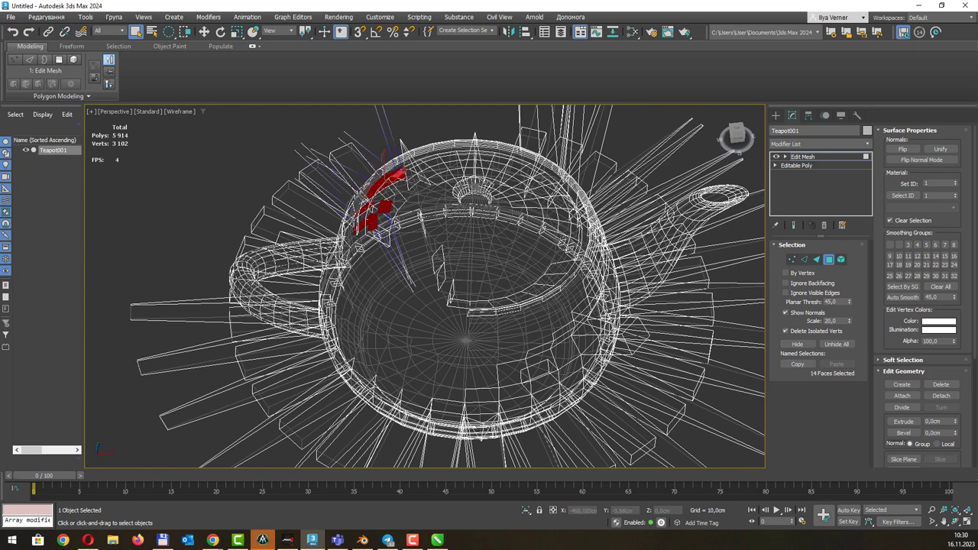
middle_click_drag(437, 205, 440, 197, "alt")
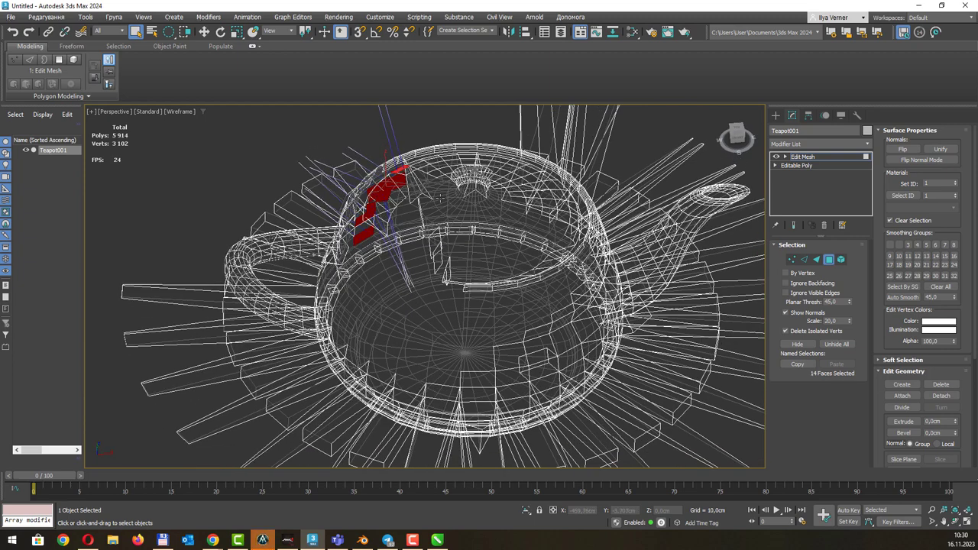
Restore shaded view, select a large block of faces, then delete the Edit Mesh modifier
key("F3")
middle_click_drag(432, 227, 462, 217, "alt")
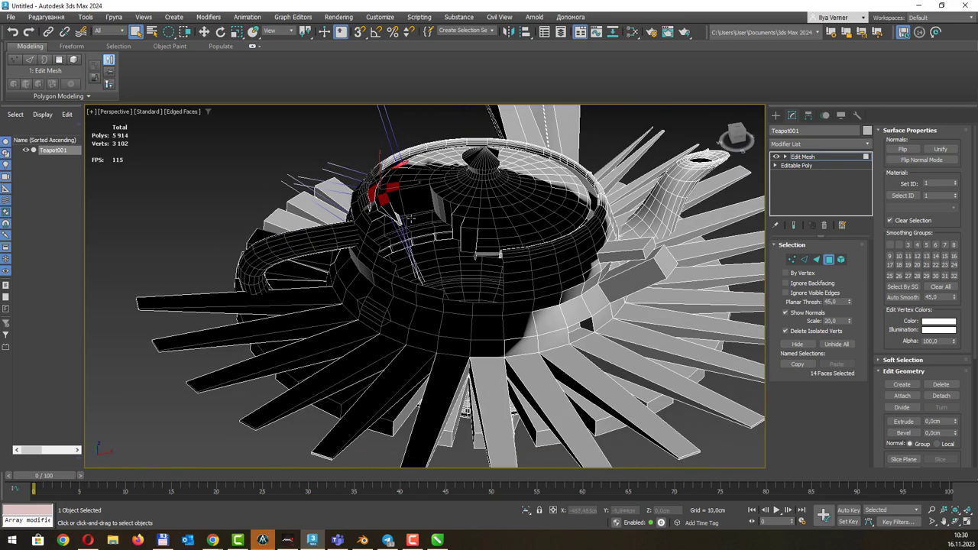
mouse_move(429, 252)
middle_mouse_down("alt")
mouse_move(528, 308)
mouse_move(290, 114)
middle_mouse_up("alt")
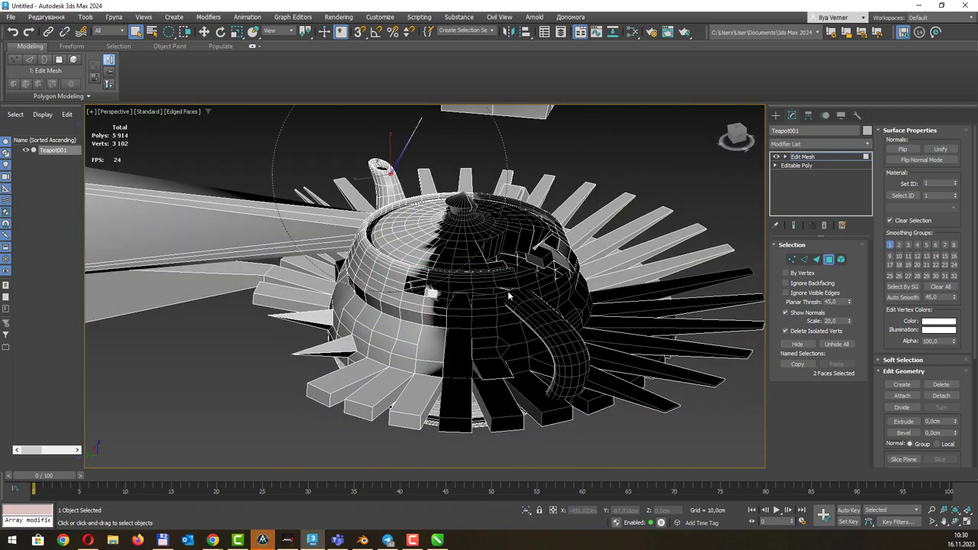
left_click_drag(291, 115, 534, 303)
mouse_move(534, 303)
middle_mouse_down("alt")
mouse_move(482, 226)
mouse_move(574, 372)
mouse_move(573, 290)
middle_mouse_up("alt")
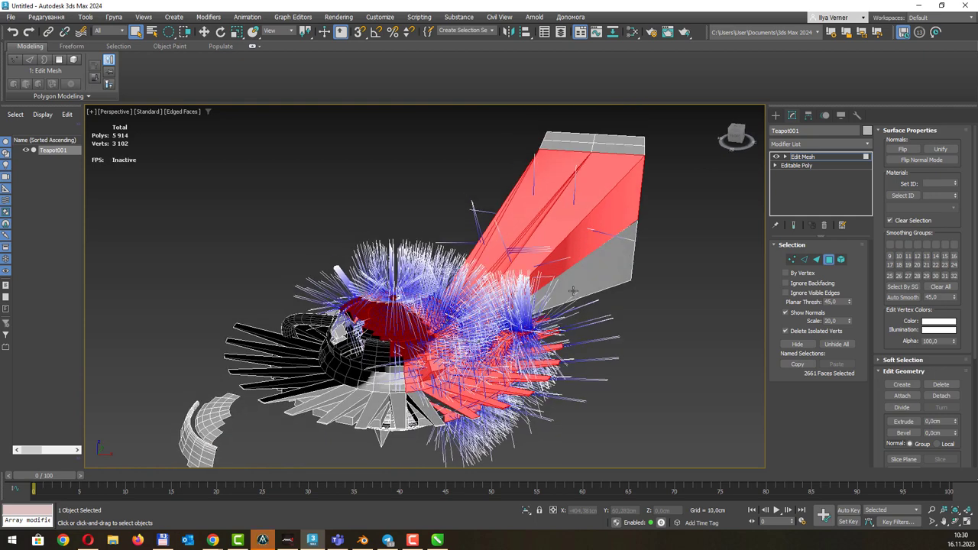
left_click(834, 157)
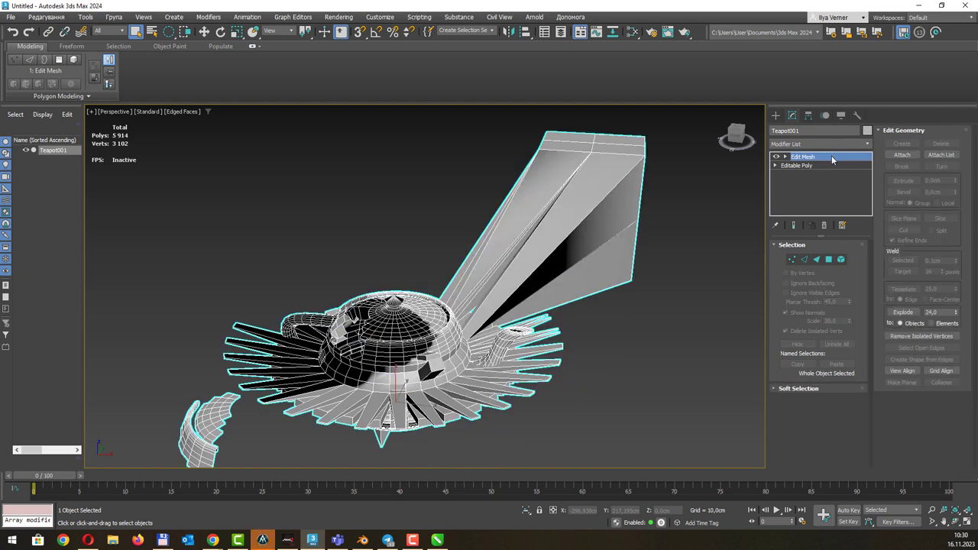
left_click(822, 226)
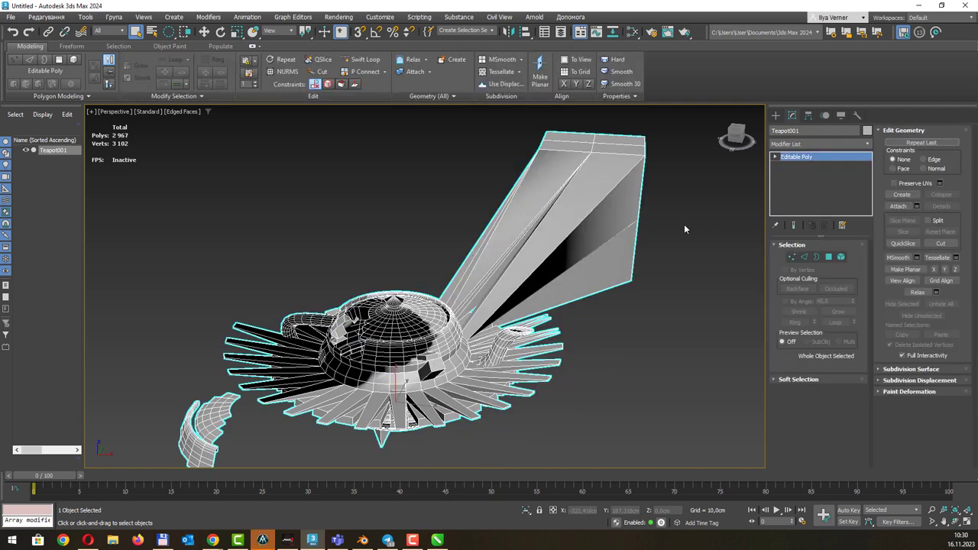
Inspect the separate mesh pieces, then enter Polygon sub-object mode on the Editable Poly
middle_click_drag(684, 224, 764, 183)
scroll(493, 259, "down", 5)
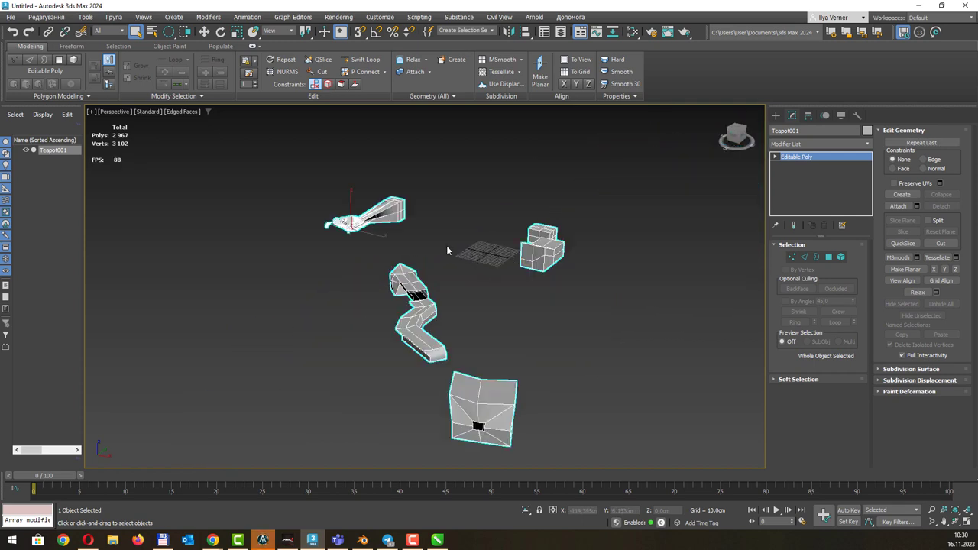
mouse_move(446, 245)
middle_mouse_down("alt")
mouse_move(493, 256)
mouse_move(460, 275)
mouse_move(439, 250)
mouse_move(484, 244)
middle_mouse_up("alt")
scroll(460, 275, "up", 5)
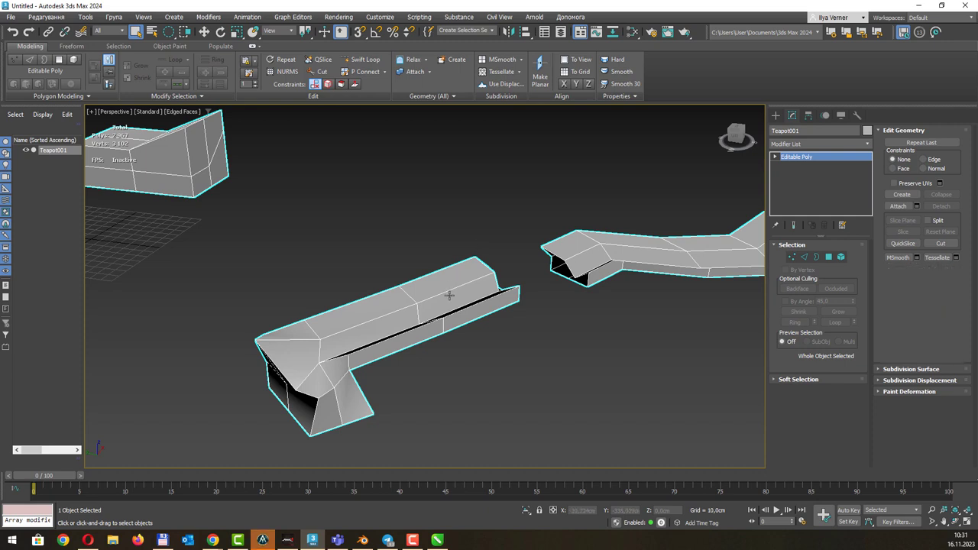
key("4")
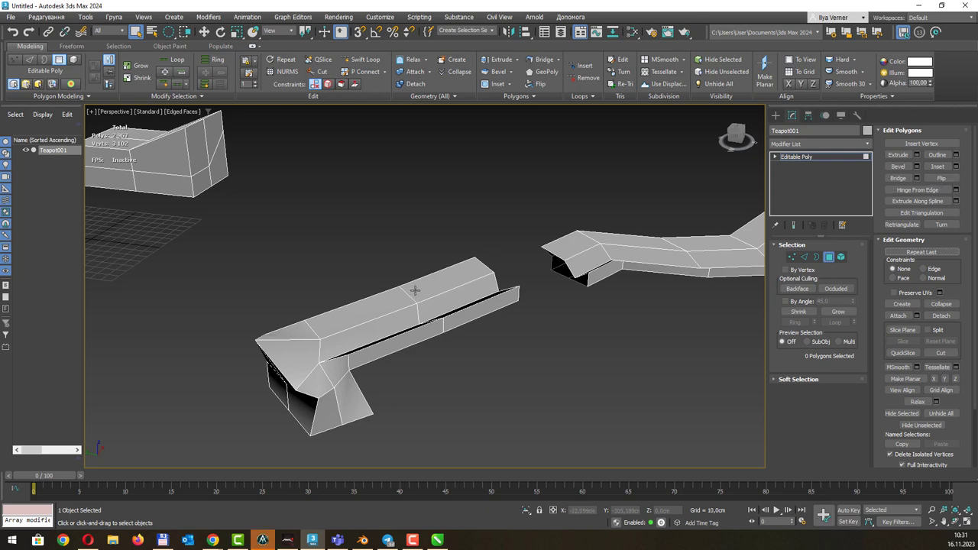
Try selecting polygons on the tube piece and teapot top, then clear the selection
left_click(392, 303)
scroll(519, 241, "down", 8)
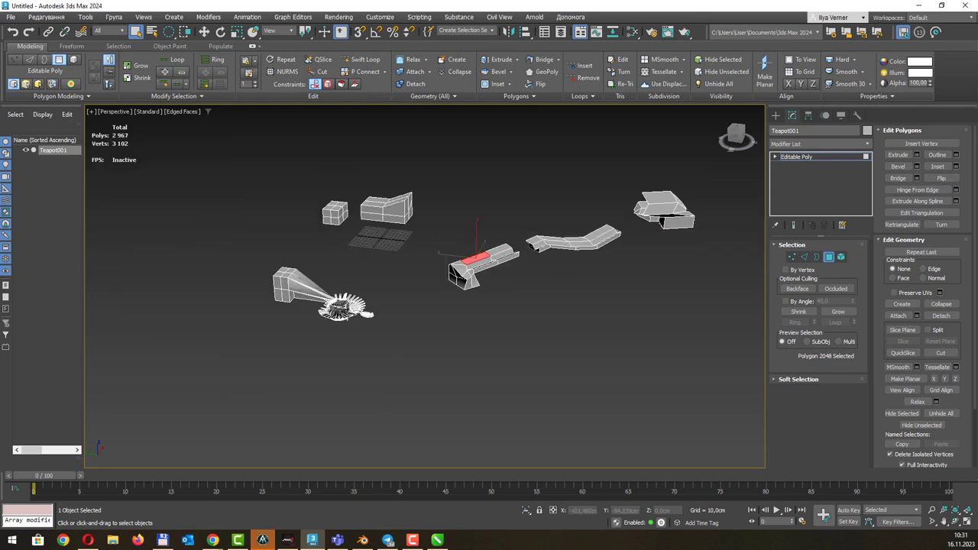
scroll(340, 283, "up", 4)
scroll(348, 287, "up", 3)
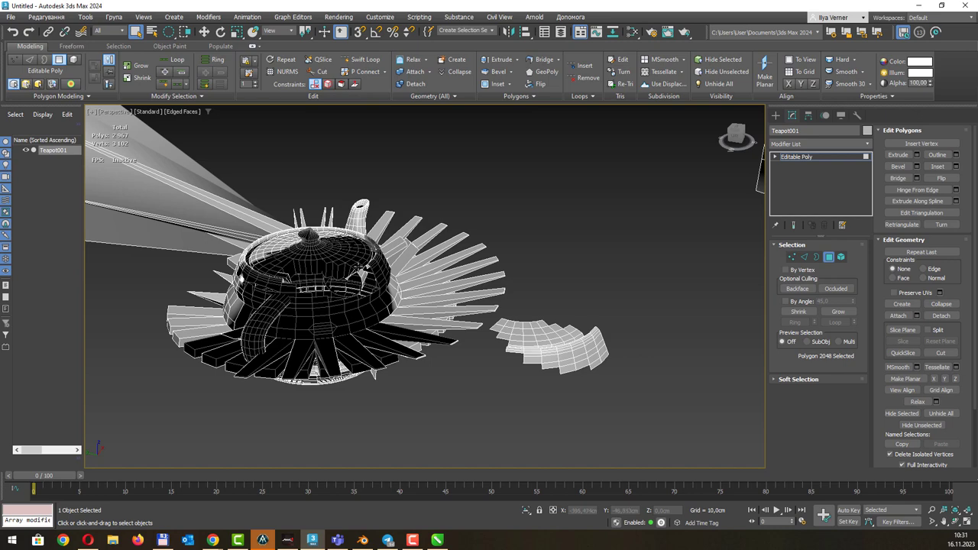
middle_click_drag(348, 286, 372, 266, "alt")
middle_click_drag(533, 332, 489, 321, "alt")
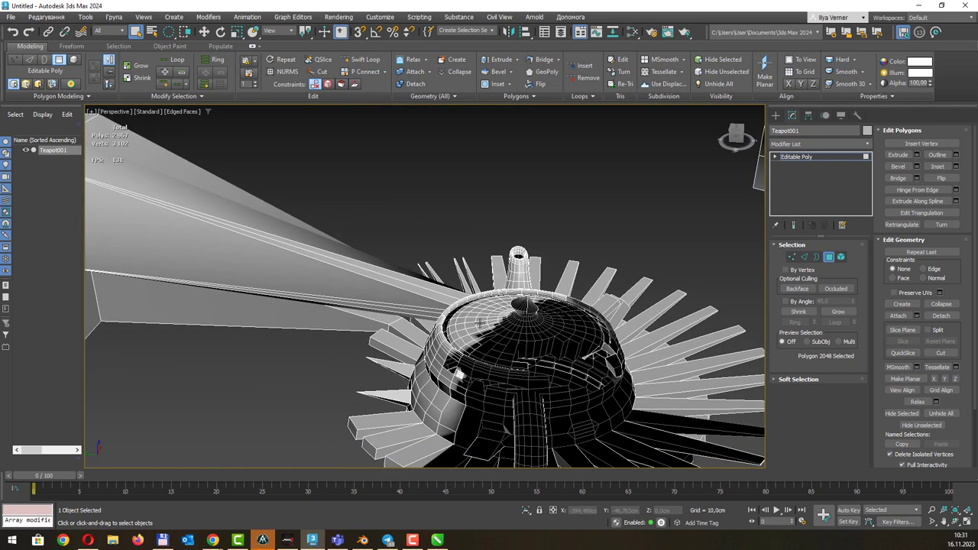
left_click(497, 302)
key("ctrl+d")
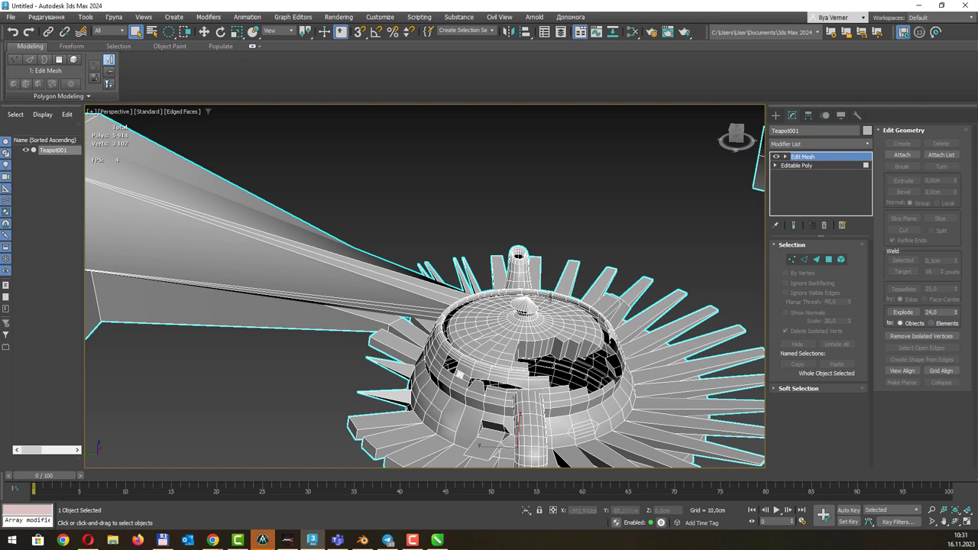
scroll(488, 290, "up", 5)
scroll(487, 290, "down", 5)
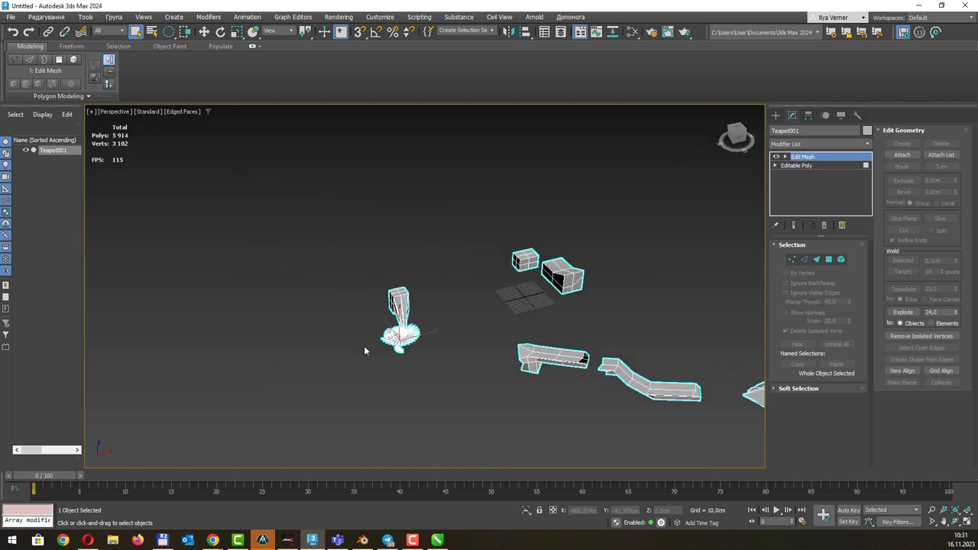
Remove the Edit Mesh modifier again and select one teapot polygon, framing it with Z
left_click(826, 226)
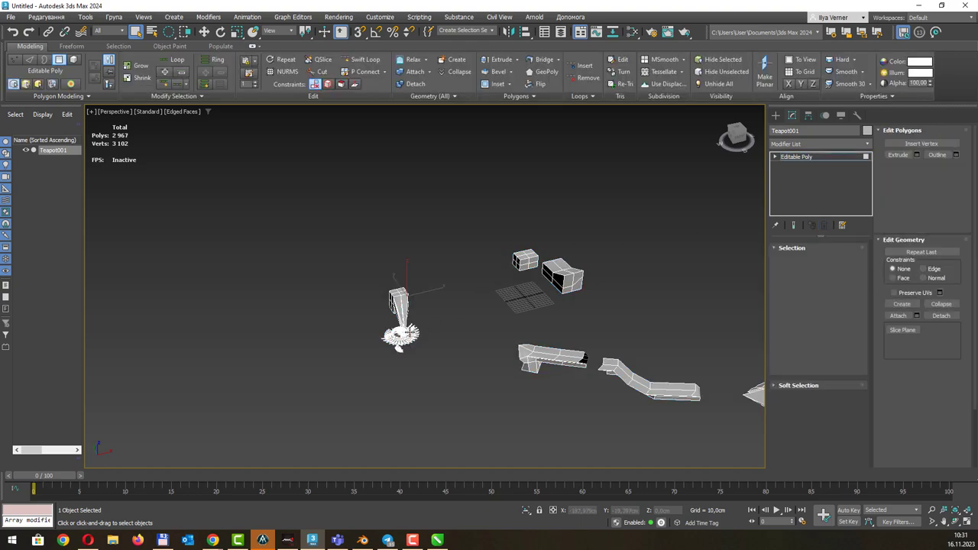
left_click(402, 295)
key("z")
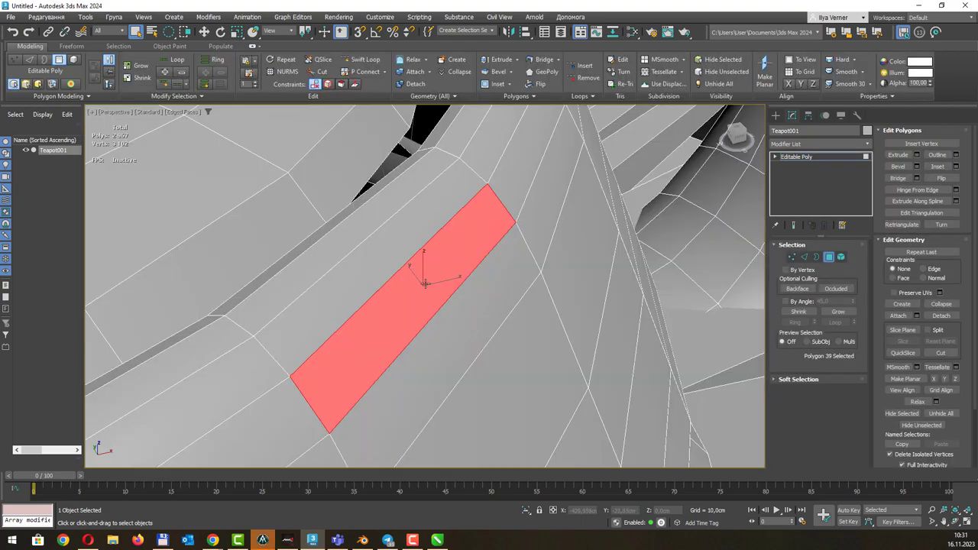
scroll(424, 279, "down", 3)
scroll(425, 280, "down", 5)
middle_click_drag(425, 279, 408, 267, "alt")
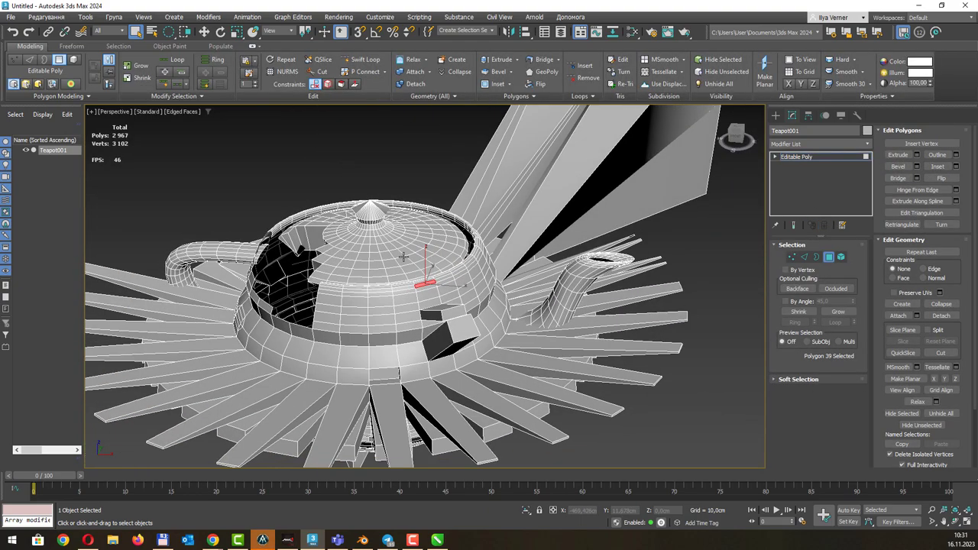
scroll(409, 267, "up", 2)
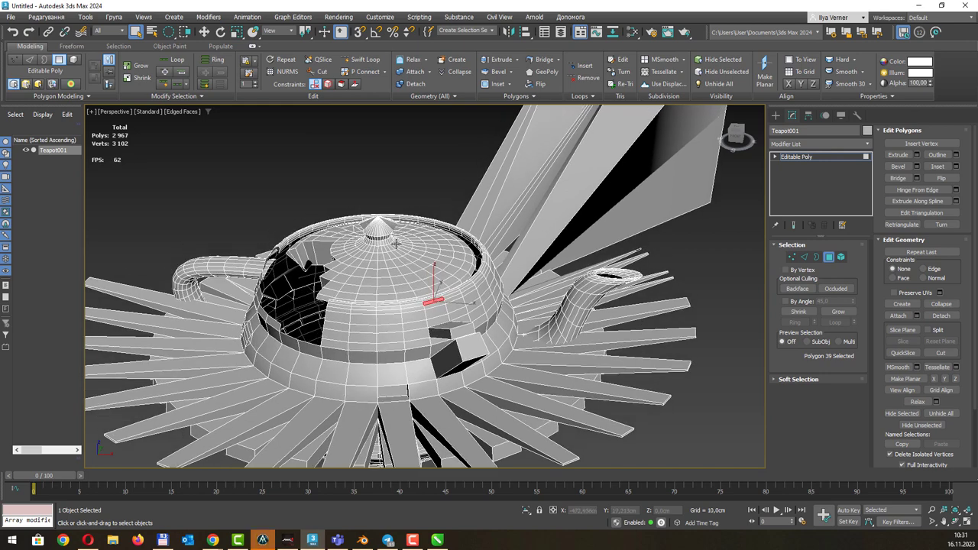
Loop-select the rim polygons and open Hinge From Edge settings, lowering the angle from 30 to 24
left_click(178, 59)
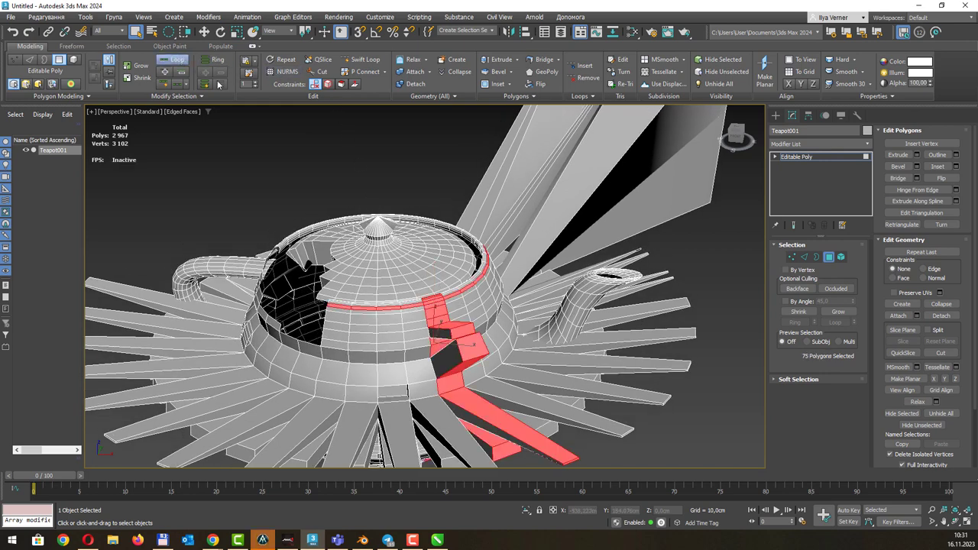
middle_click_drag(584, 214, 560, 202)
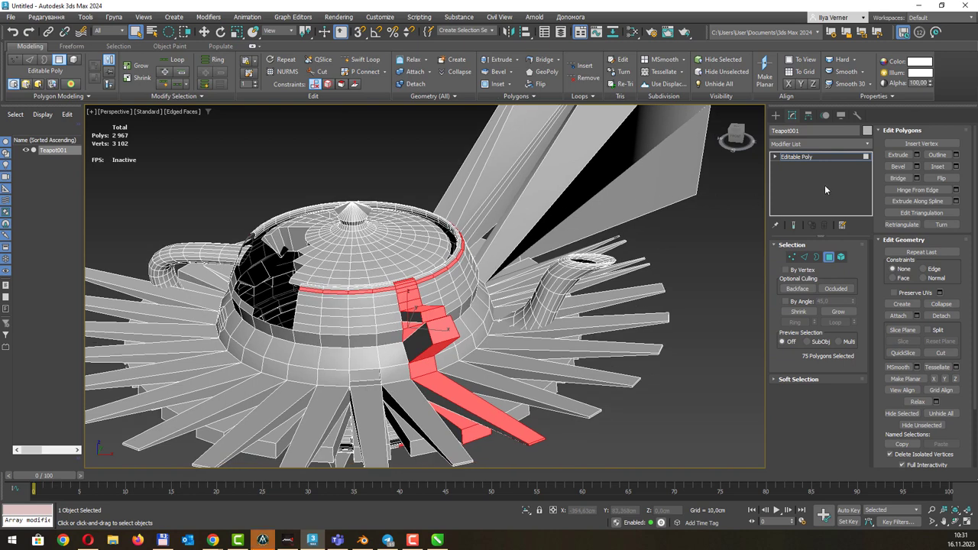
left_click(925, 190)
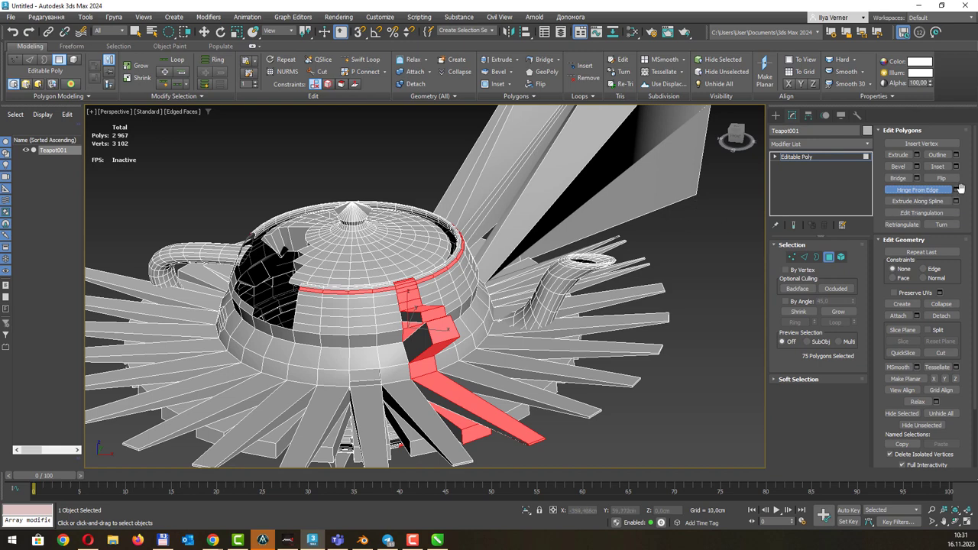
left_click(956, 189)
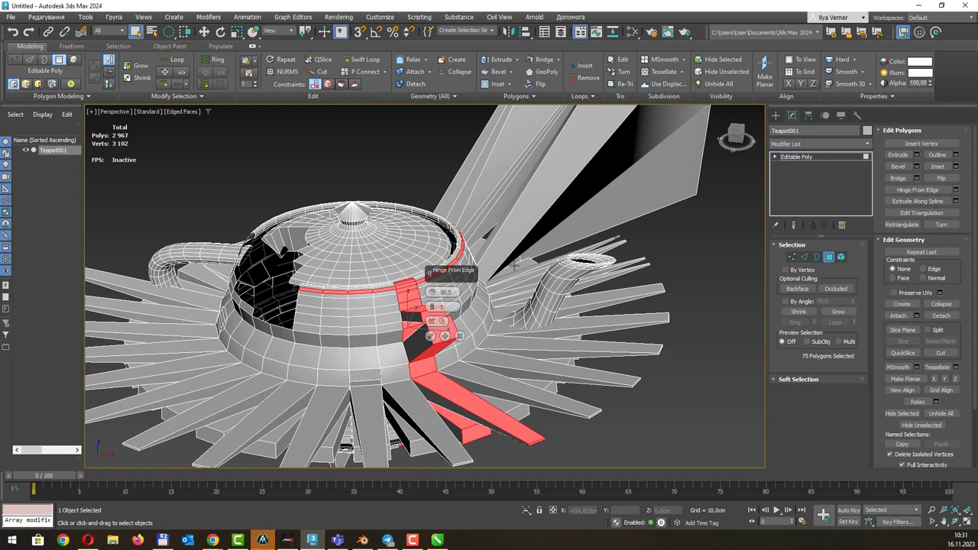
middle_click_drag(514, 266, 466, 275, "alt")
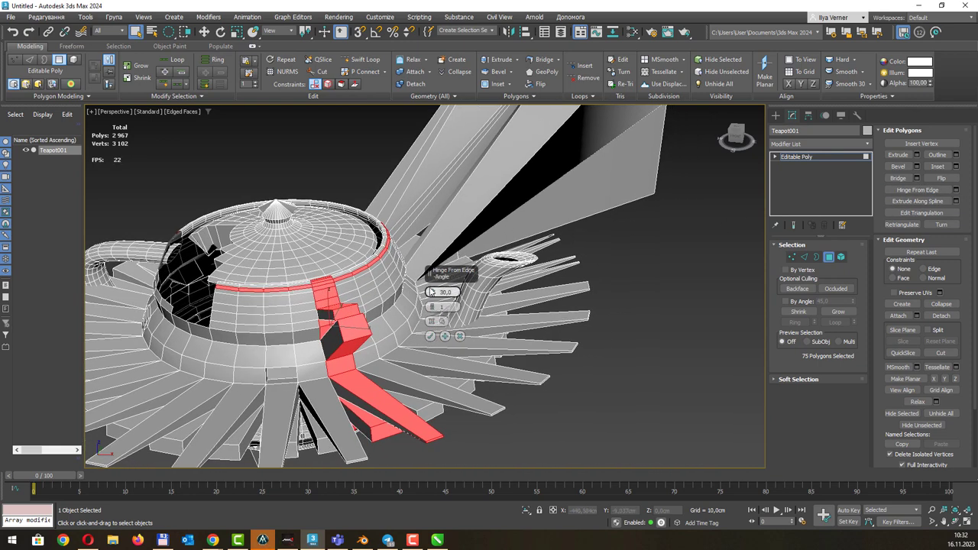
mouse_move(431, 292)
left_mouse_down()
mouse_move(435, 306)
mouse_move(436, 284)
mouse_move(434, 306)
left_mouse_up()
left_click(434, 322)
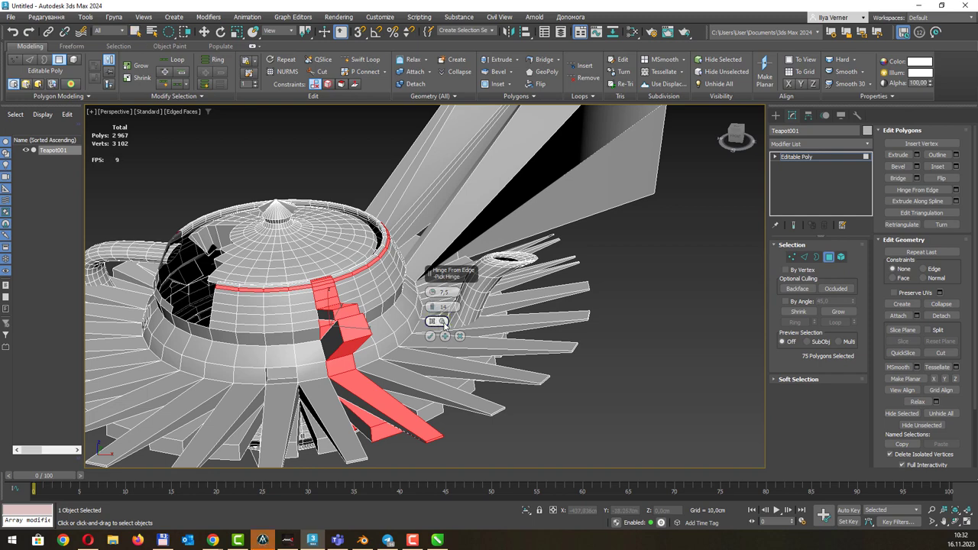
left_click(444, 323)
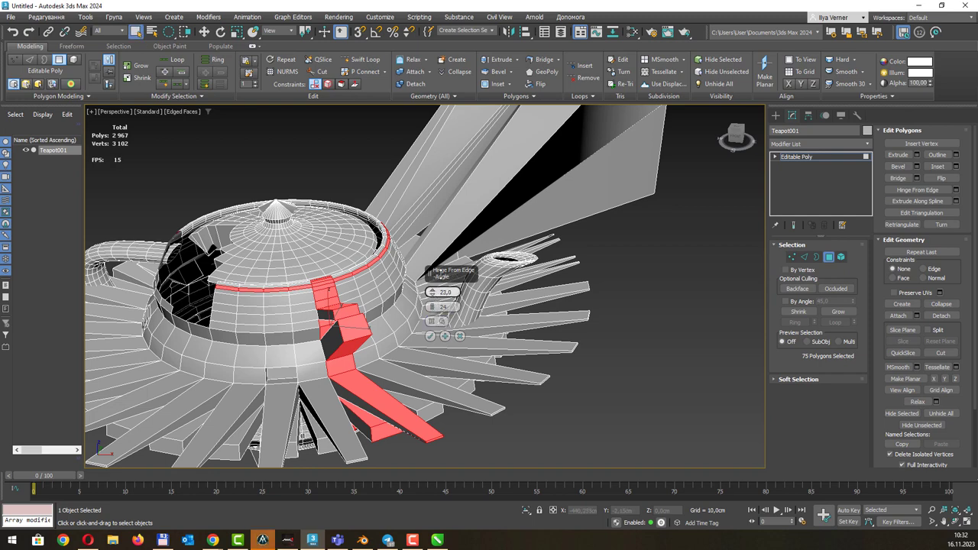
left_click_drag(434, 292, 440, 296)
Select a new patch of lid polygons and close the hinge settings without applying
left_click(353, 289)
mouse_move(369, 270)
middle_mouse_down("alt")
mouse_move(348, 285)
mouse_move(443, 292)
middle_mouse_up("alt")
left_click(369, 282, "ctrl")
left_click(394, 281, "ctrl")
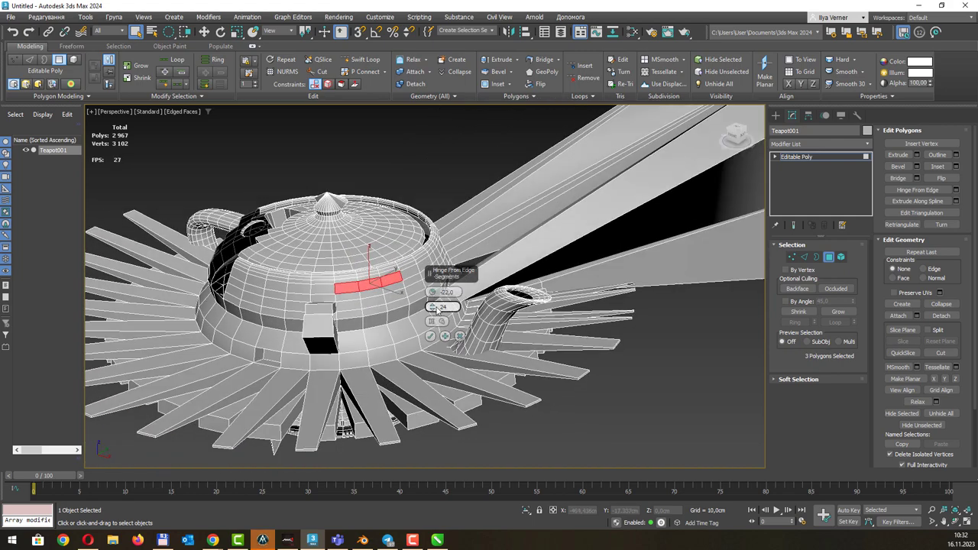
left_click(436, 311)
left_click_drag(359, 243, 401, 300)
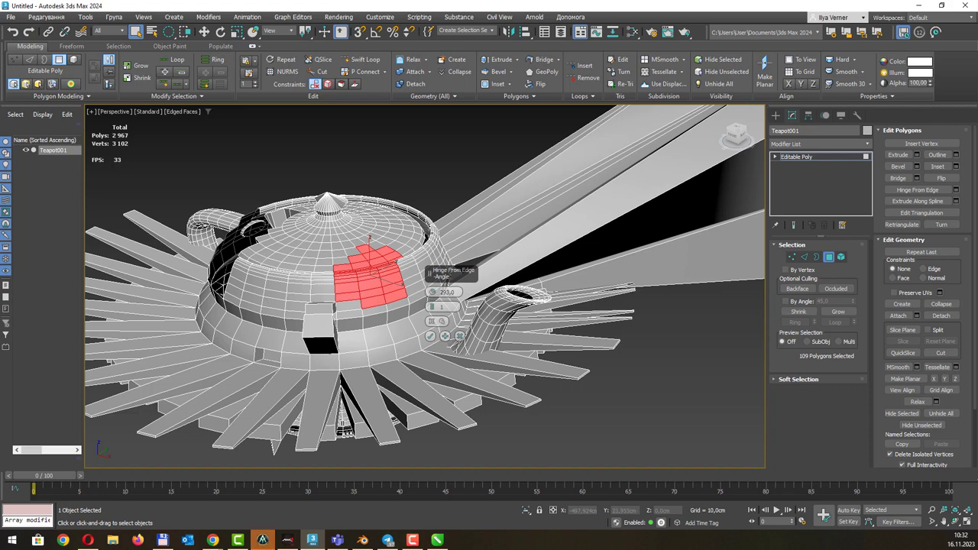
middle_click_drag(433, 262, 432, 312, "alt")
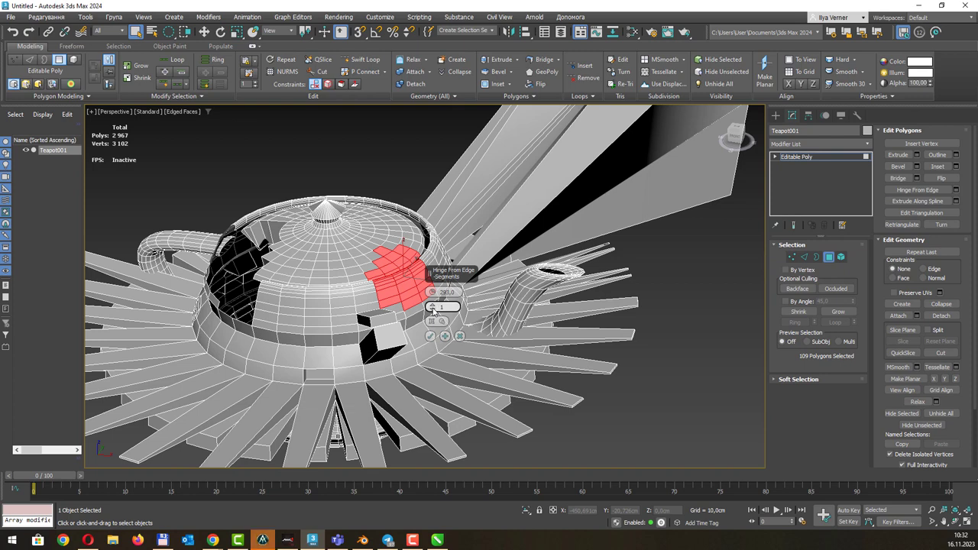
key("Escape")
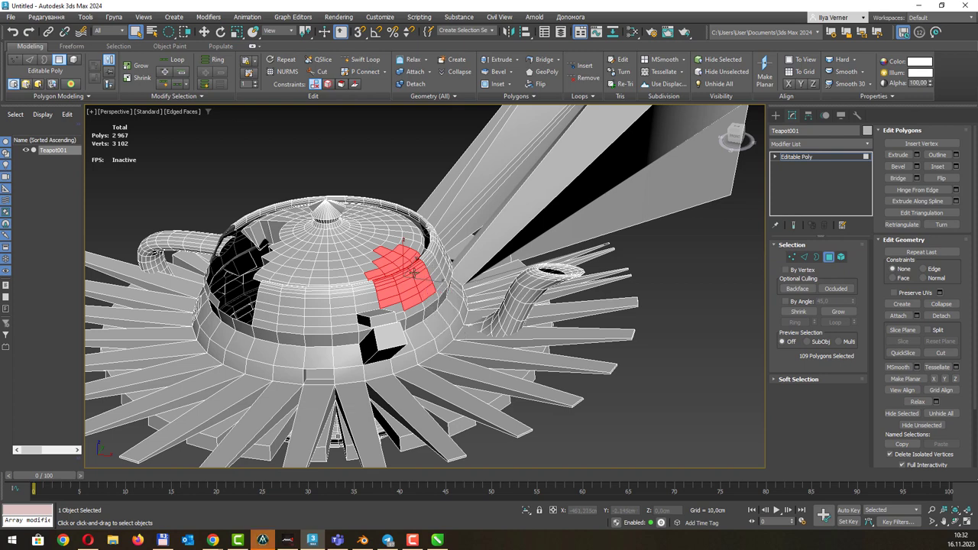
middle_click_drag(413, 271, 453, 263, "alt")
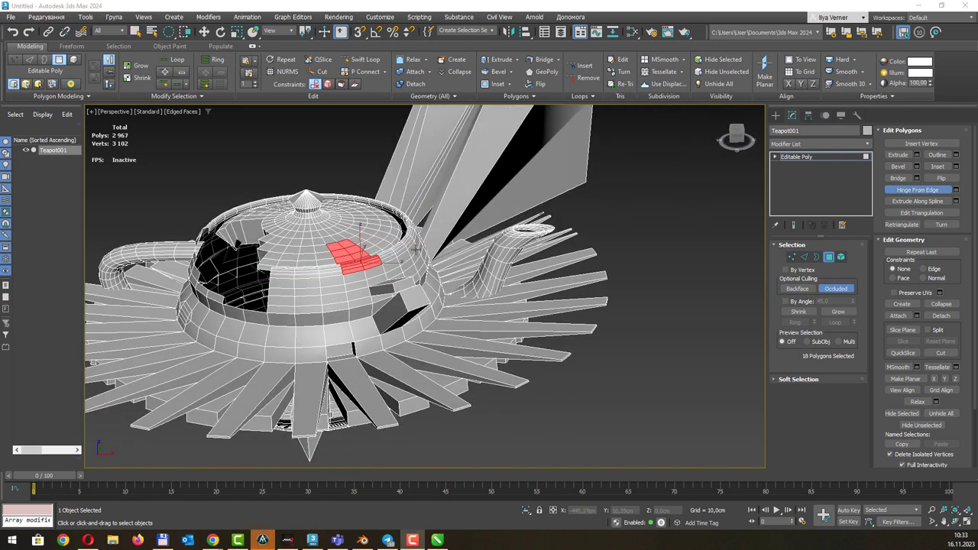
Hinge the lid polygons up into a tall, densely segmented column on Teapot001's lid
scroll(334, 185, "up", 2)
scroll(359, 245, "up", 3)
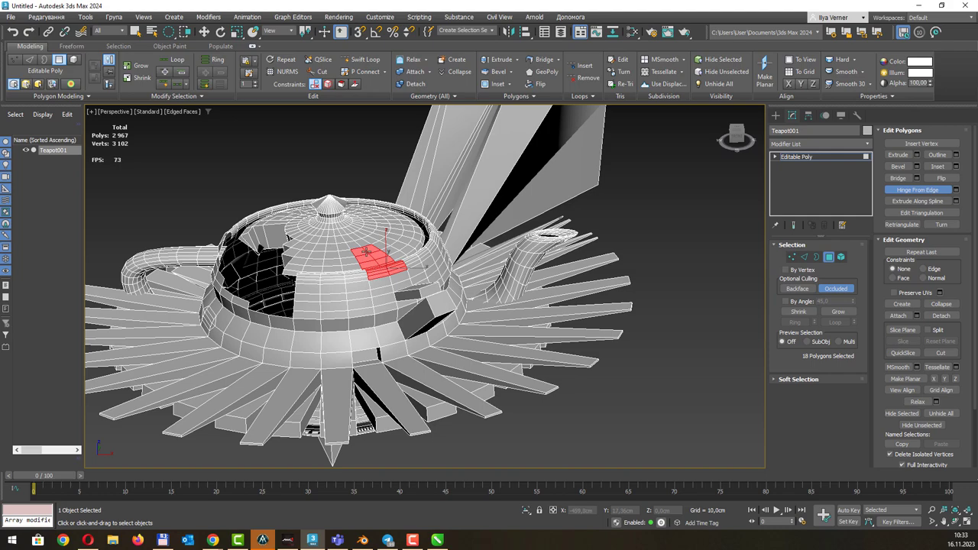
scroll(366, 251, "up", 2)
scroll(366, 251, "up", 2)
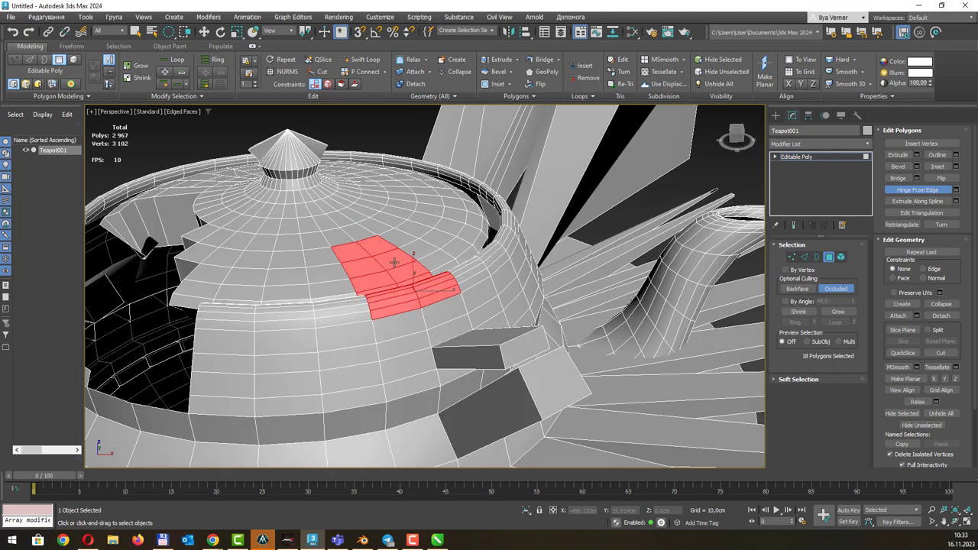
middle_click_drag(417, 258, 421, 261, "alt")
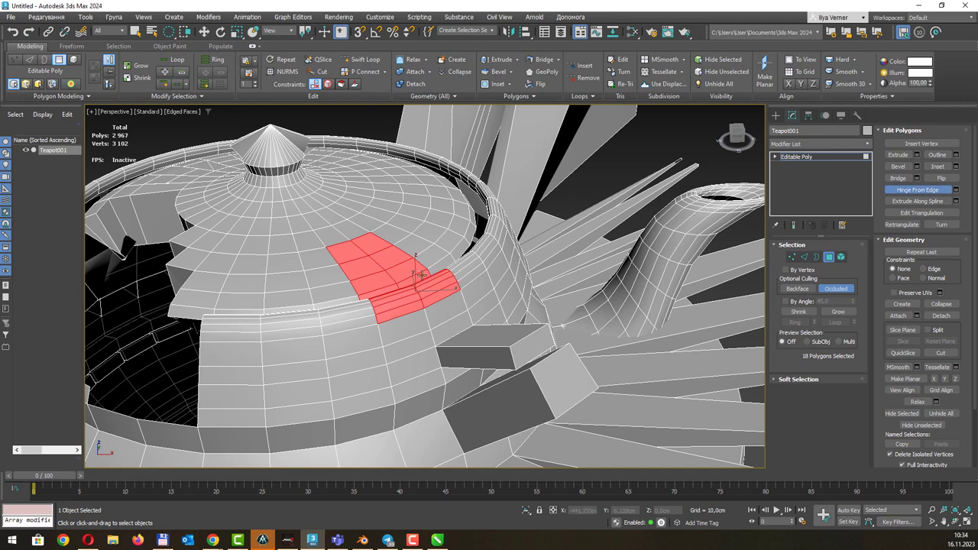
mouse_move(401, 271)
left_mouse_down()
mouse_move(407, 259)
mouse_move(411, 280)
mouse_move(391, 266)
mouse_move(399, 261)
left_mouse_up()
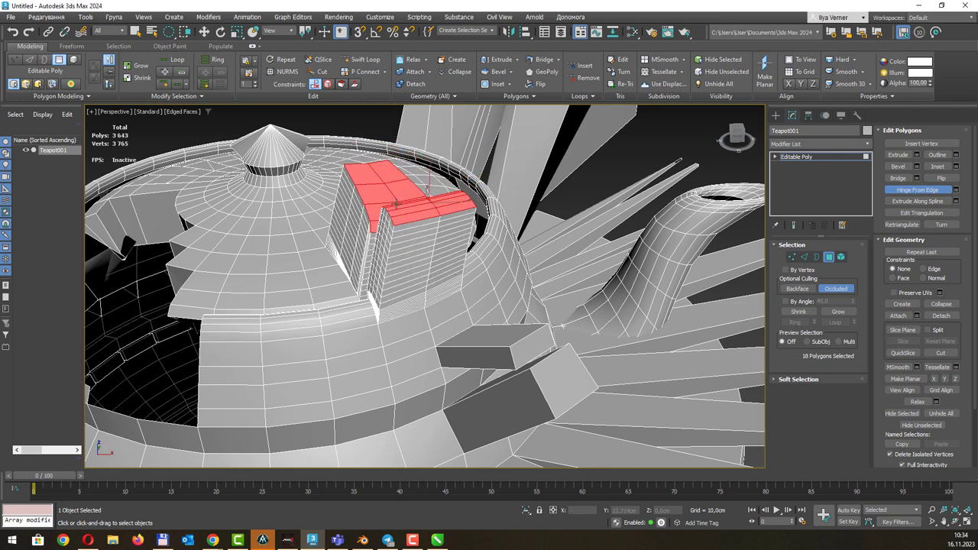
mouse_move(400, 228)
left_mouse_down()
mouse_move(369, 158)
mouse_move(417, 169)
left_mouse_up()
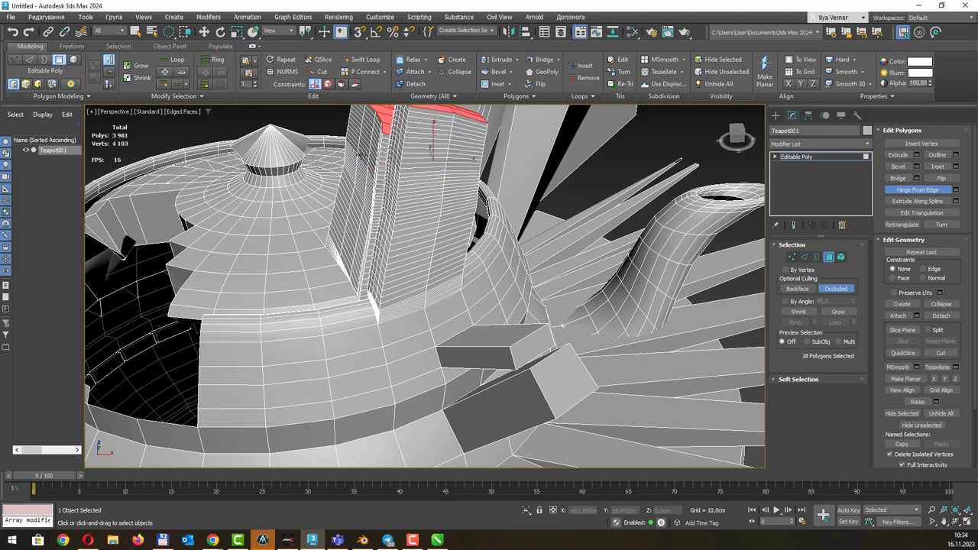
middle_click_drag(417, 169, 369, 250, "alt")
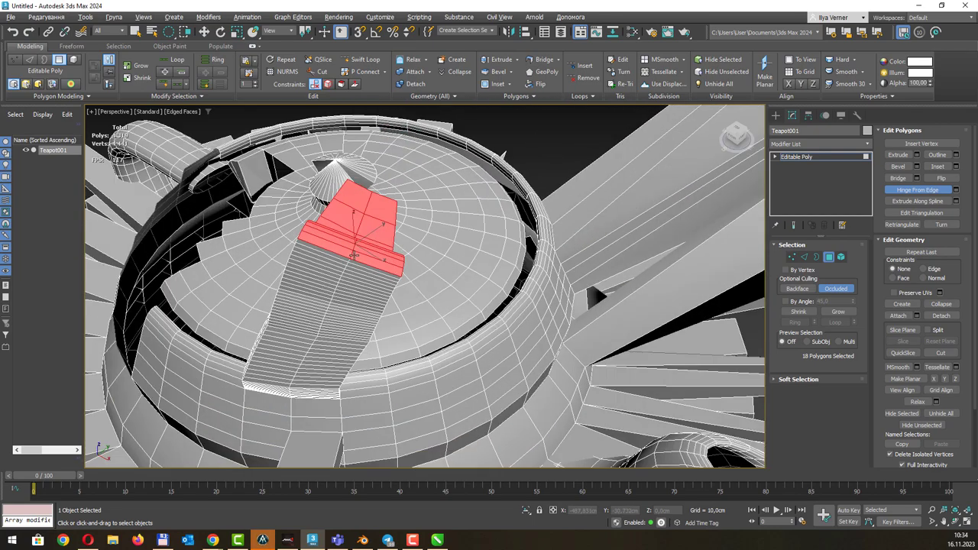
left_click_drag(369, 250, 375, 250)
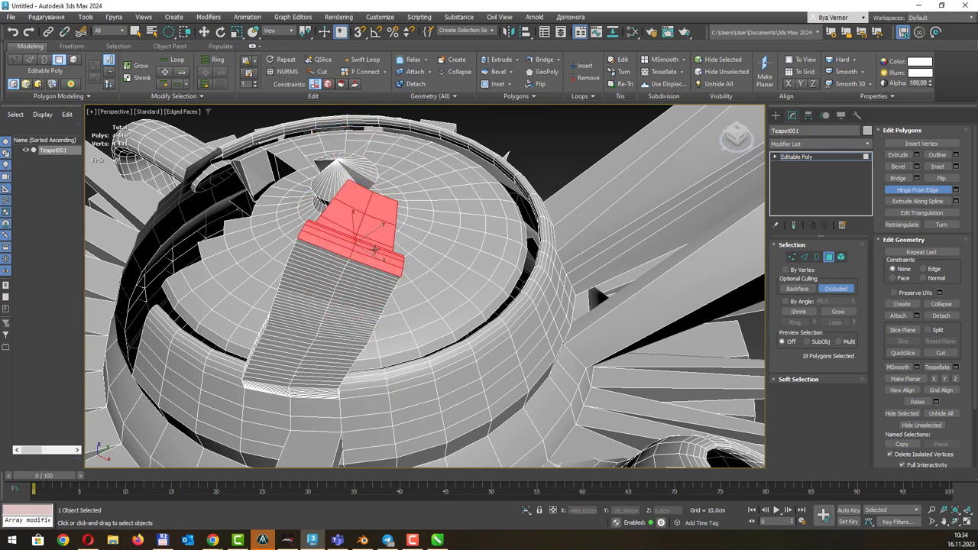
Hinge the column's top faces several times, swinging them upward into a curved arc
middle_click_drag(392, 240, 376, 242, "alt")
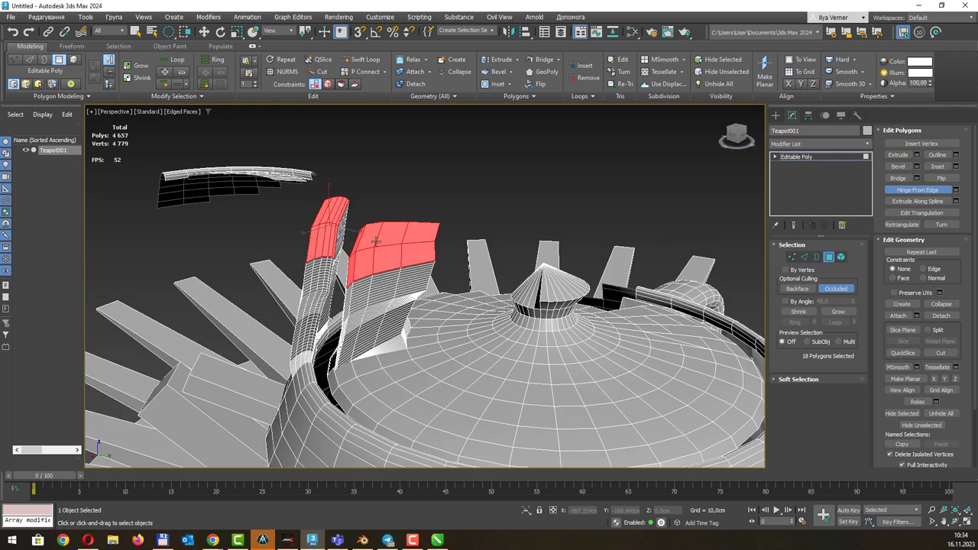
left_click_drag(387, 253, 420, 233)
middle_click_drag(420, 233, 382, 243, "alt")
left_click_drag(383, 232, 386, 230)
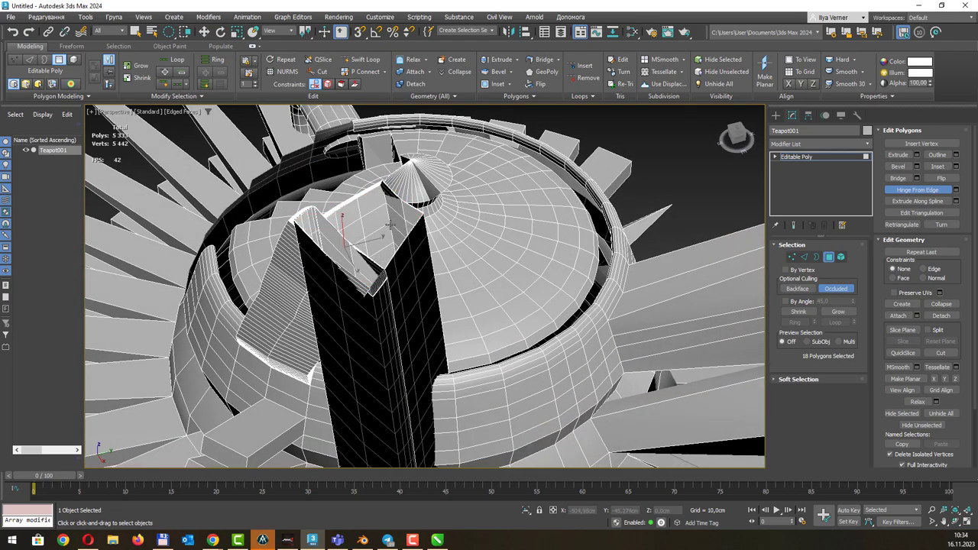
mouse_move(386, 229)
middle_mouse_down("alt")
mouse_move(468, 208)
mouse_move(388, 262)
middle_mouse_up("alt")
mouse_move(364, 279)
left_mouse_down()
mouse_move(367, 339)
mouse_move(398, 309)
left_mouse_up()
From the other side of the lid, hinge the faces out into a longer extrusion
mouse_move(490, 223)
middle_mouse_down("alt")
mouse_move(269, 201)
mouse_move(309, 205)
middle_mouse_up("alt")
middle_click_drag(498, 220, 482, 230, "alt")
left_click_drag(466, 242, 457, 238)
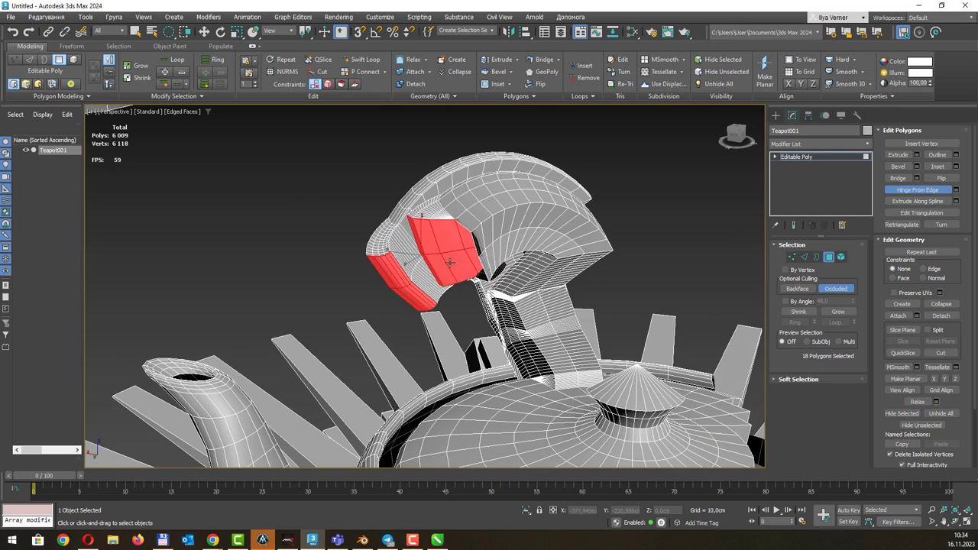
middle_click_drag(457, 237, 454, 239, "alt")
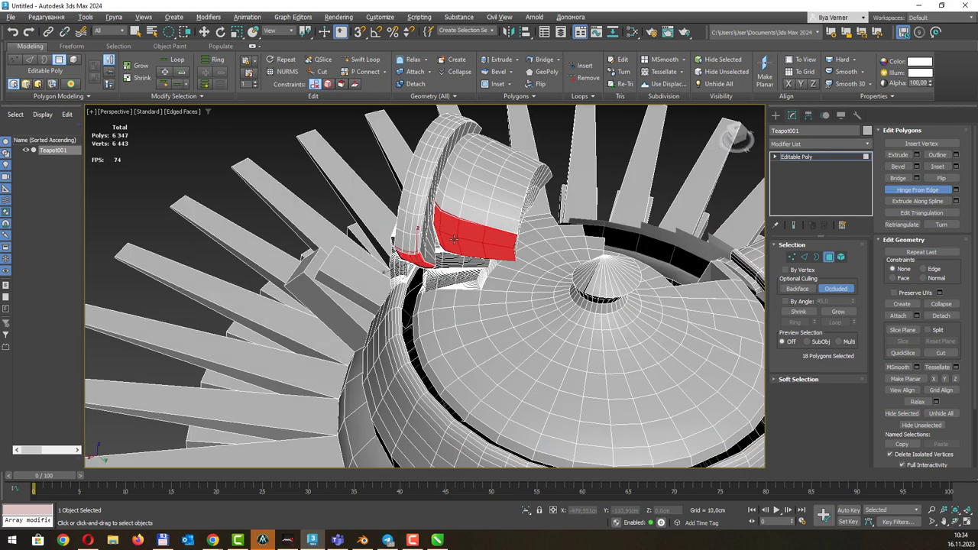
left_click_drag(467, 232, 475, 228)
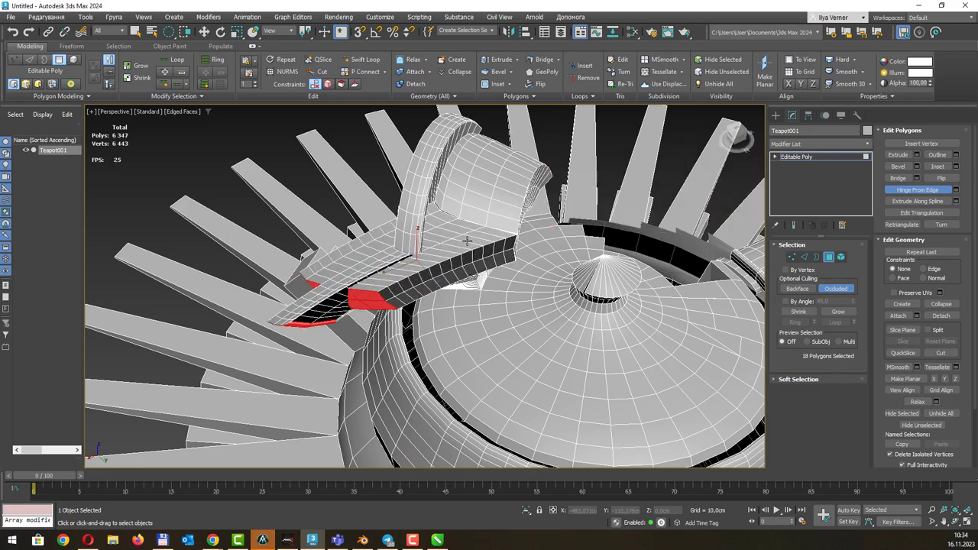
middle_click_drag(475, 229, 463, 257, "alt")
Add one more hinged extrusion, then zoom out to view the 7,023-polygon arching shape
left_click_drag(375, 275, 447, 262)
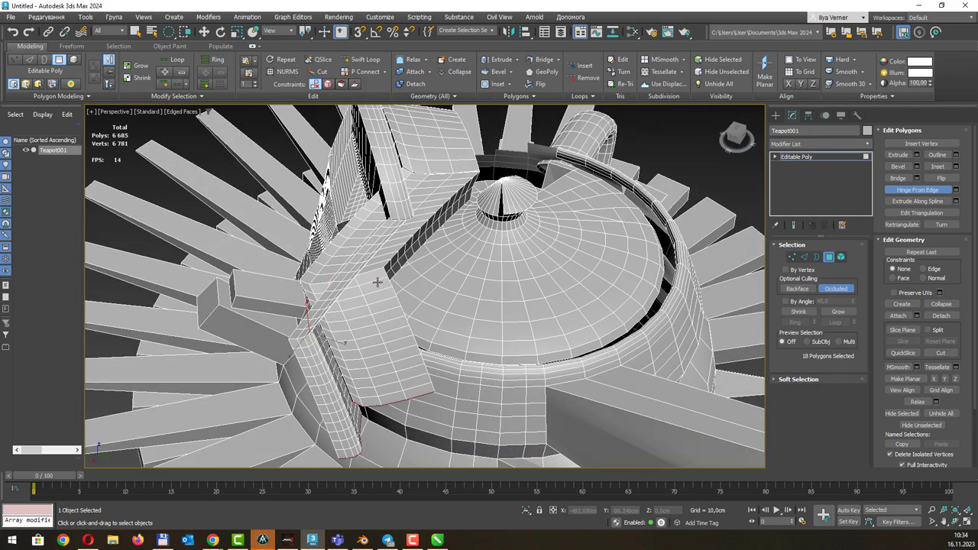
mouse_move(447, 263)
middle_mouse_down("alt")
mouse_move(491, 225)
mouse_move(417, 226)
middle_mouse_up("alt")
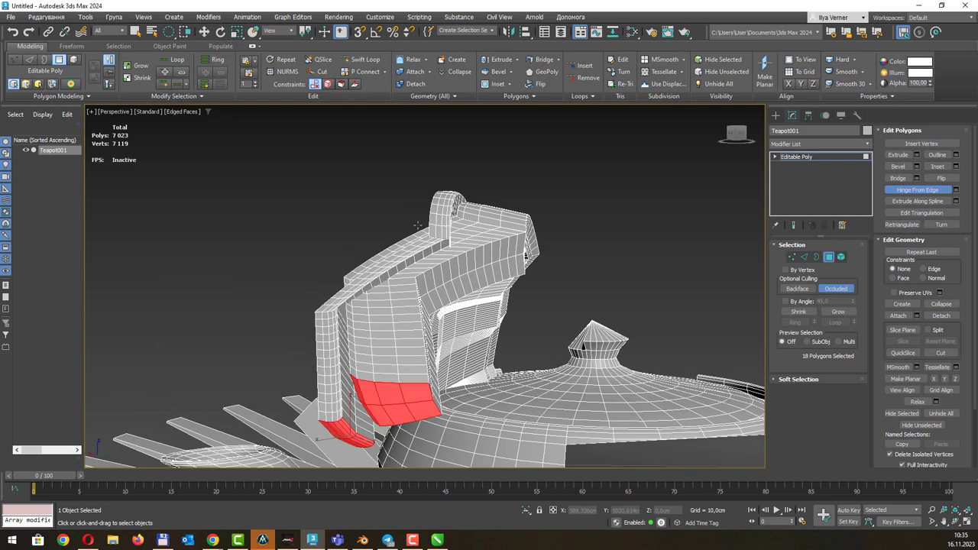
scroll(417, 226, "down", 5)
mouse_move(538, 191)
middle_mouse_down("alt")
mouse_move(526, 200)
mouse_move(742, 190)
middle_mouse_up("alt")
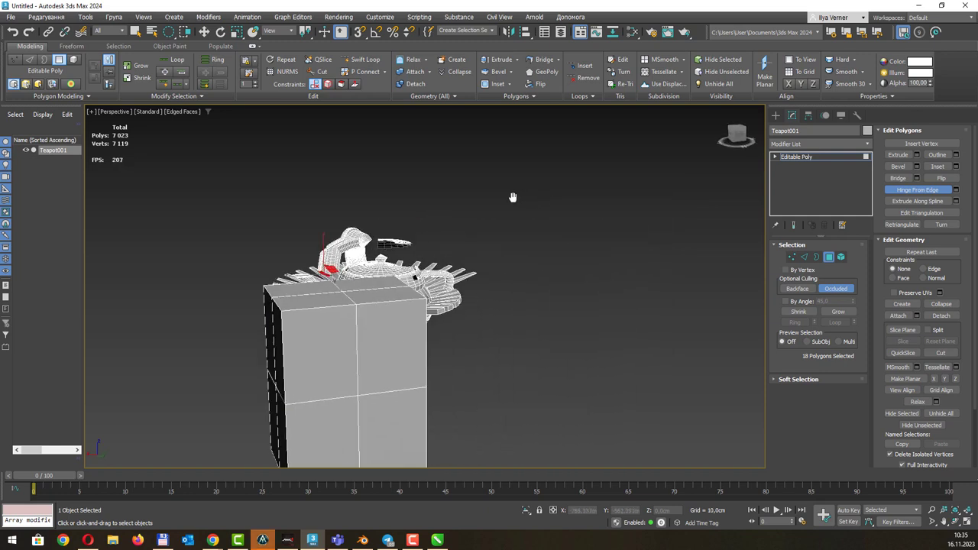
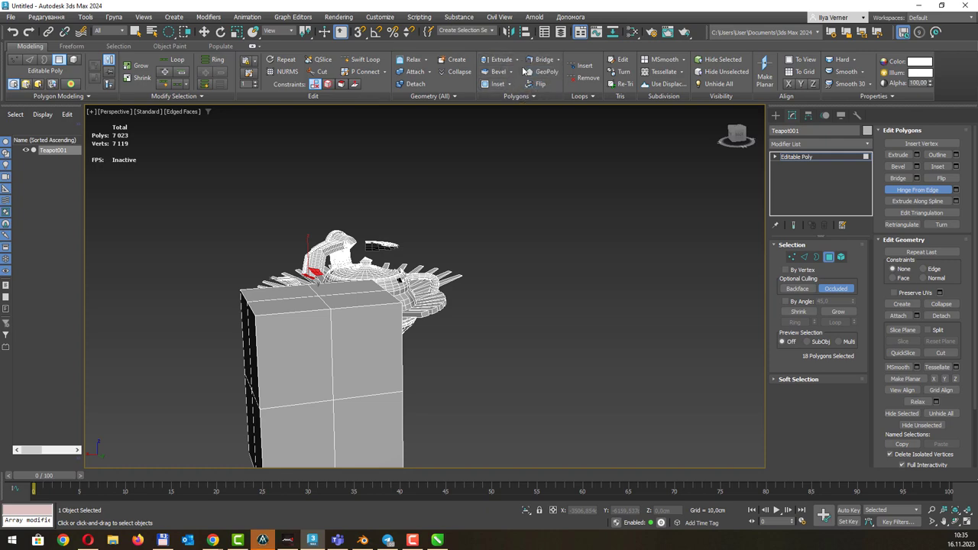
Frame the 18 red selected polygons, collapse them, and undo the collapse
middle_click_drag(427, 192, 527, 198, "alt")
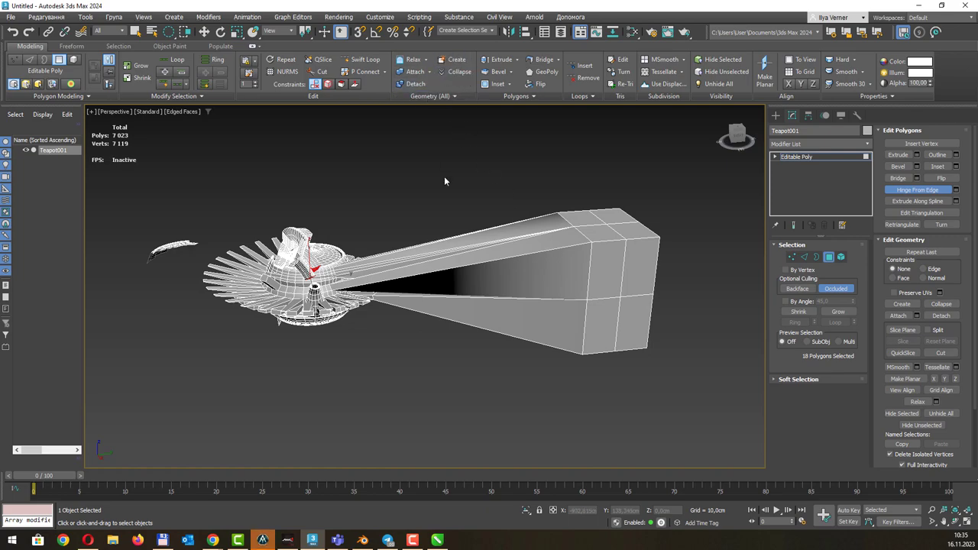
middle_click_drag(444, 175, 437, 202, "alt")
key("z")
middle_click_drag(505, 224, 508, 152, "alt")
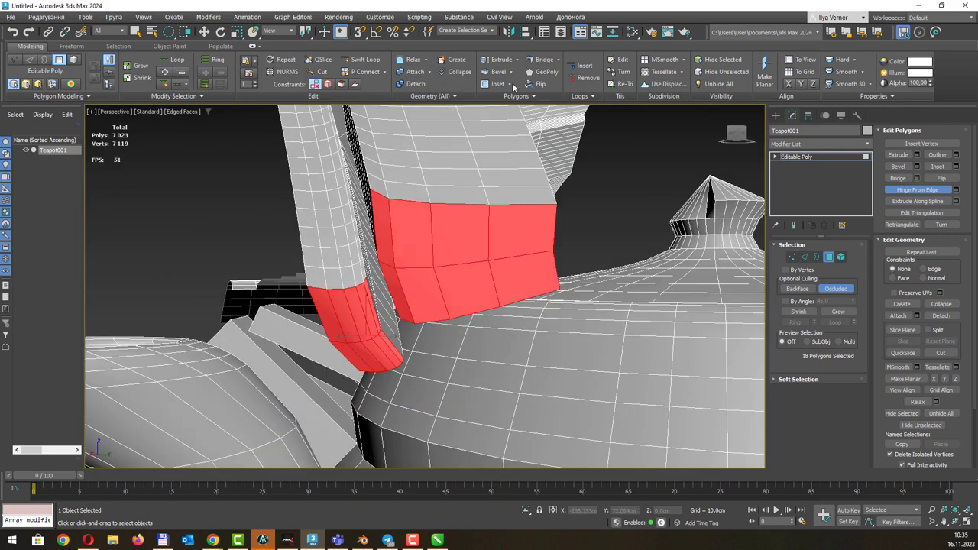
left_click(450, 72)
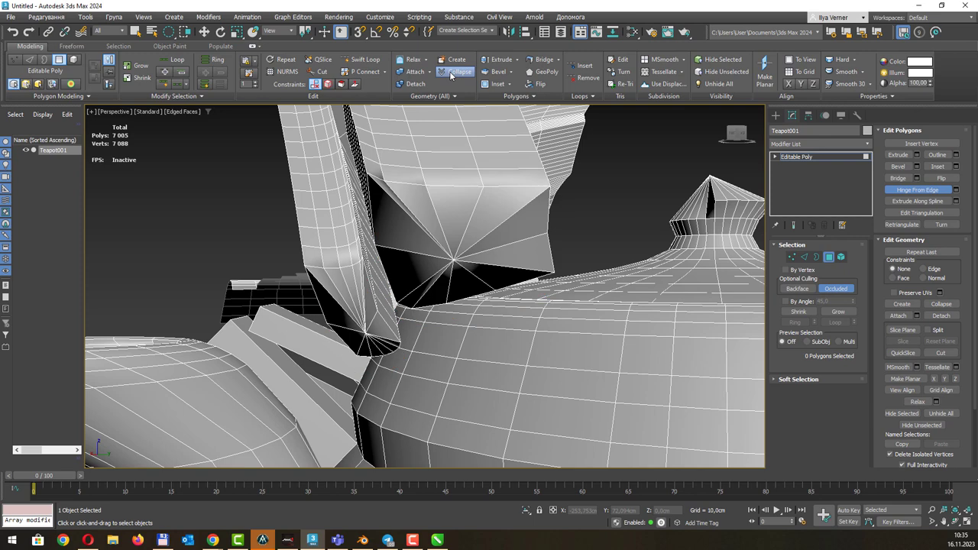
key("ctrl+z")
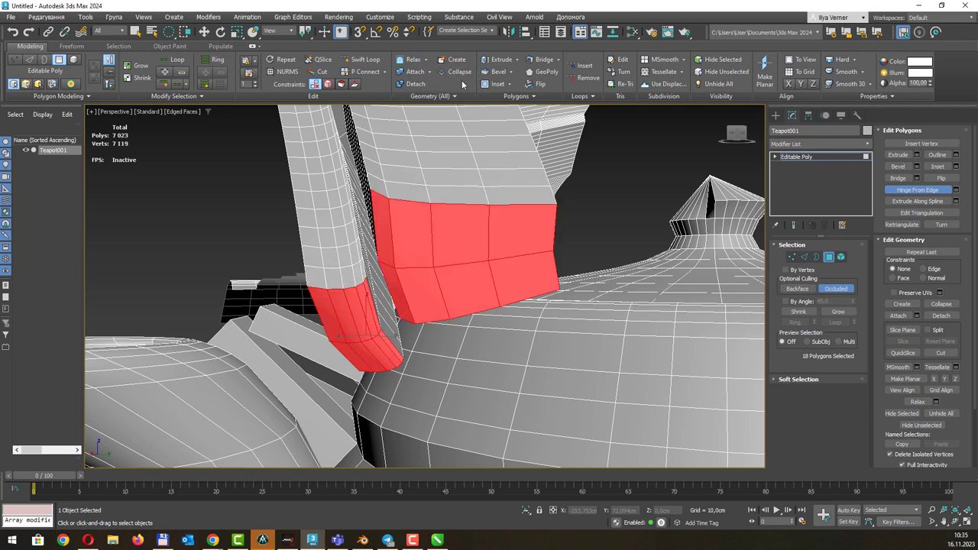
Collapse the 18 polygons a second time and undo it, keeping 7,361 polys
middle_click_drag(512, 269, 500, 270, "alt")
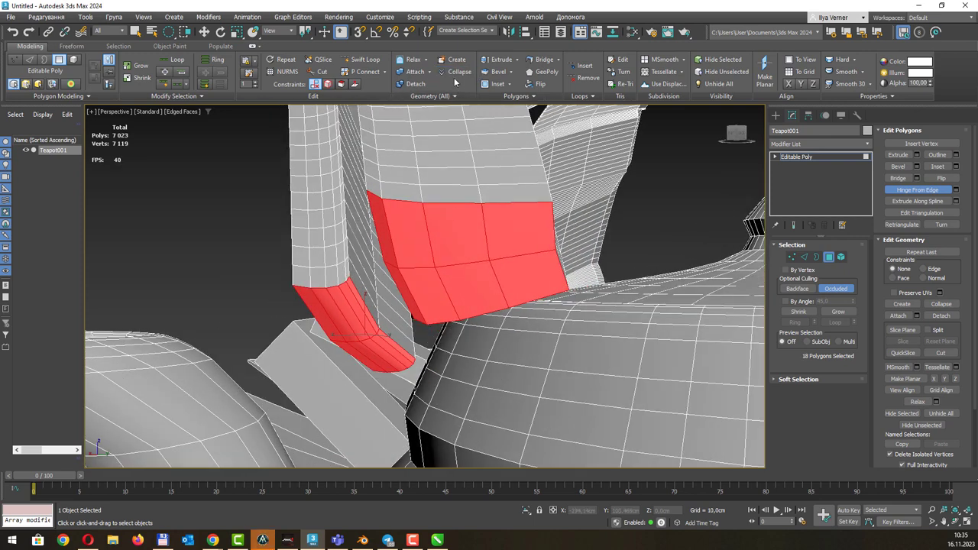
left_click(454, 71)
key("ctrl+z")
middle_click_drag(510, 242, 539, 287, "alt")
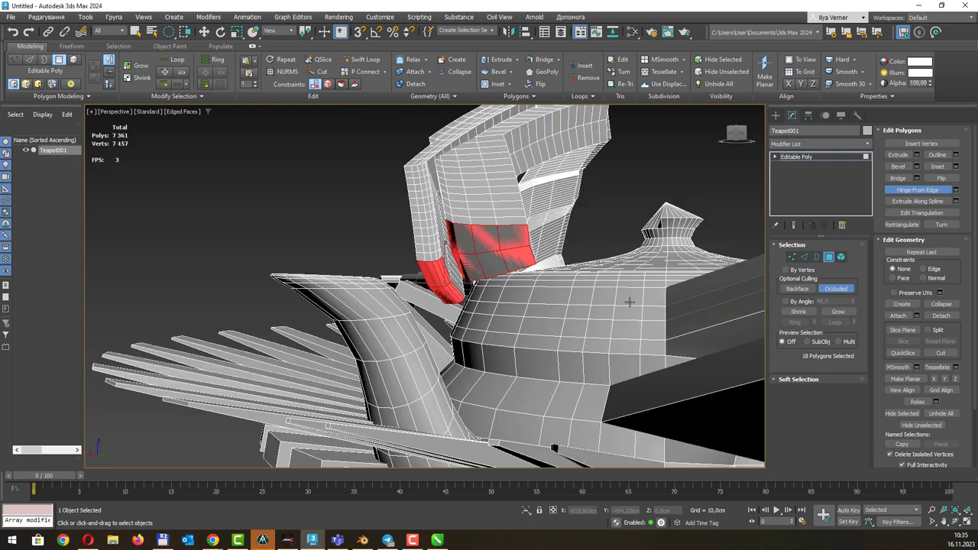
Exit Hinge From Edge and select a 2x2 block of four teapot body polygons
right_click(628, 301)
left_click(590, 300)
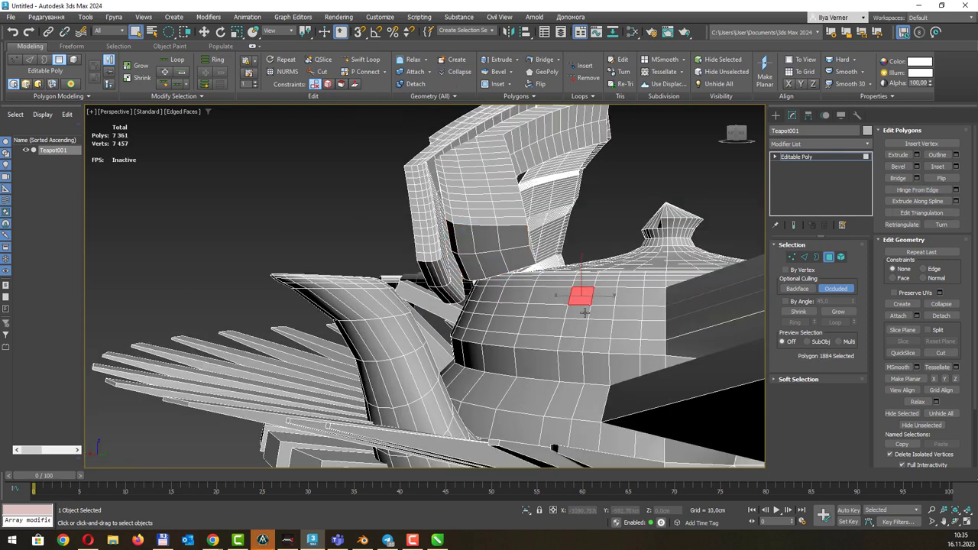
left_click(584, 312, "ctrl")
left_click(603, 298, "ctrl")
left_click(604, 311, "ctrl")
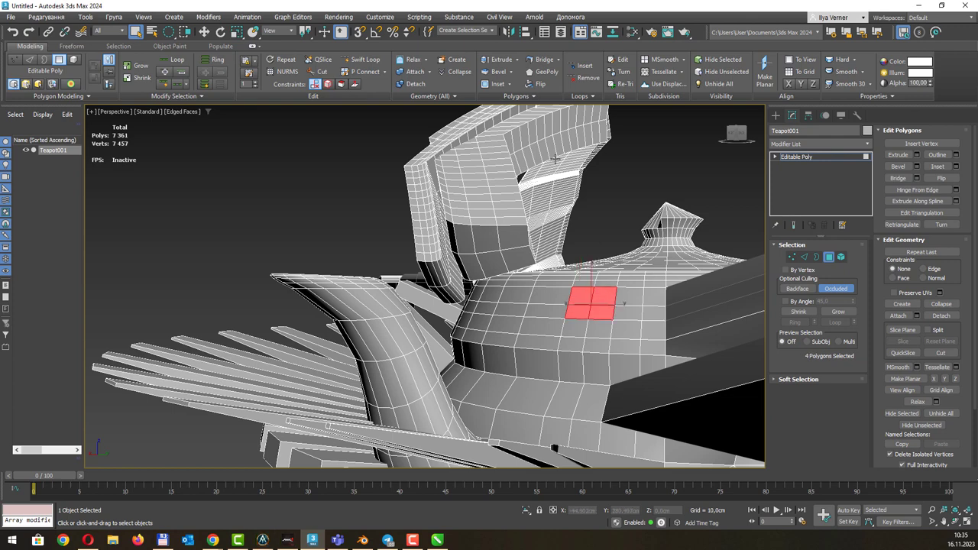
Collapse the four-polygon patch, then undo it so the mesh stays at 7,361 polys
left_click(457, 71)
scroll(596, 299, "up", 2)
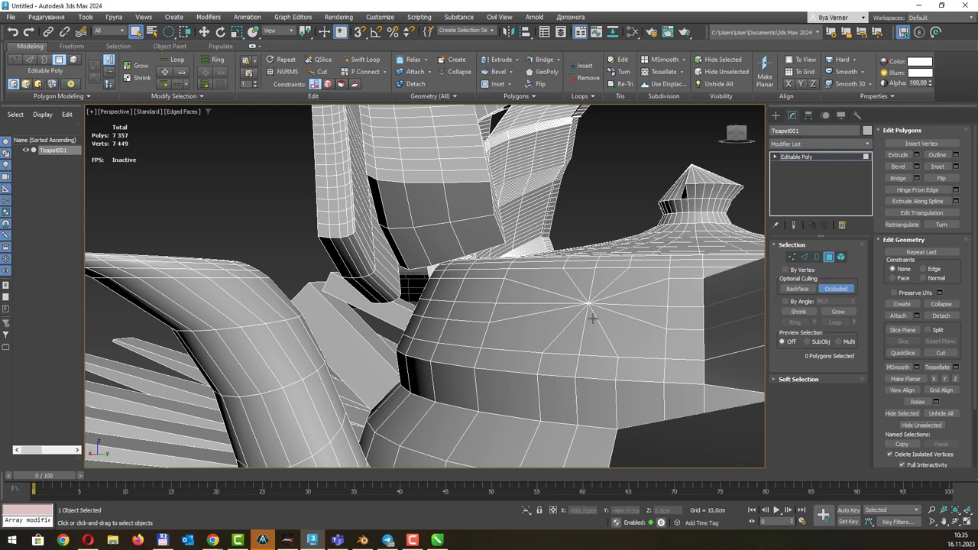
key("ctrl+z")
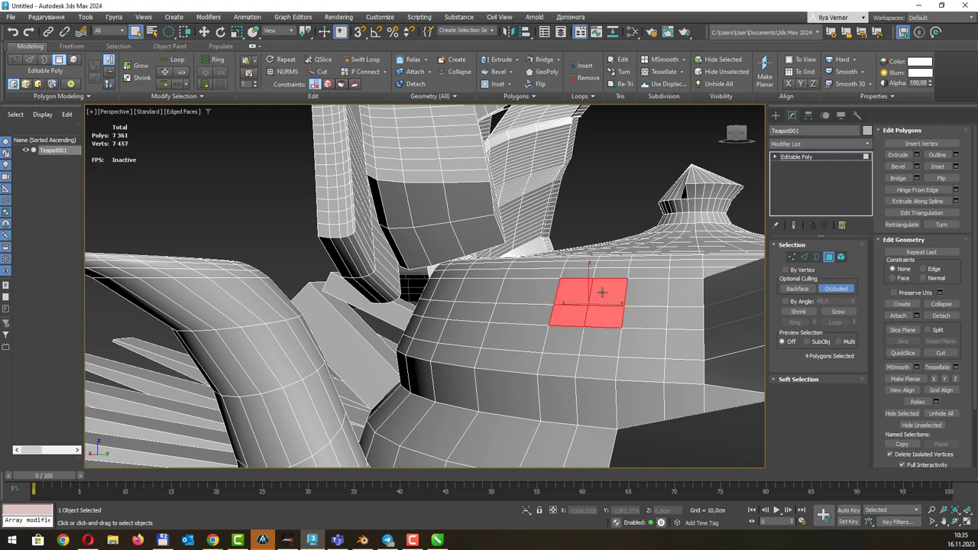
middle_click_drag(602, 292, 539, 293, "alt")
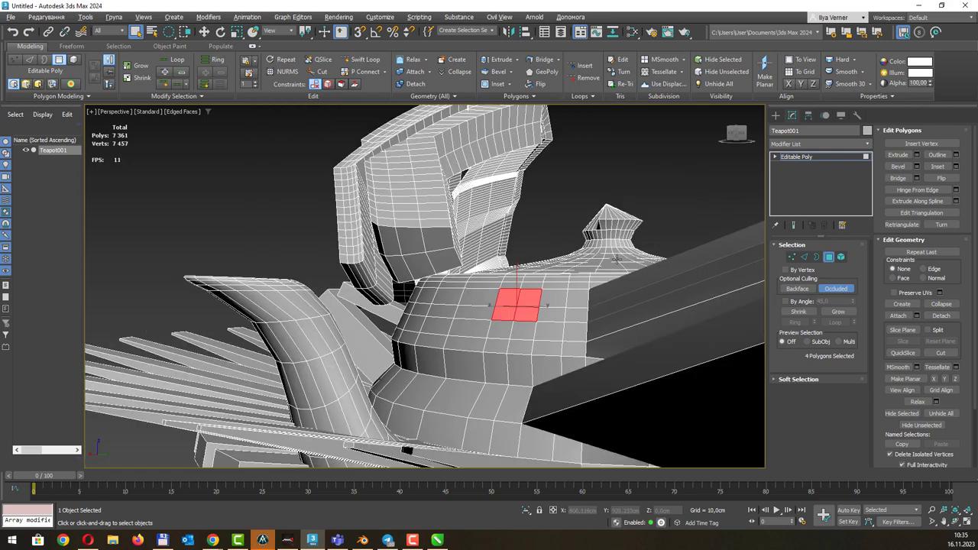
middle_click_drag(616, 259, 623, 274, "alt")
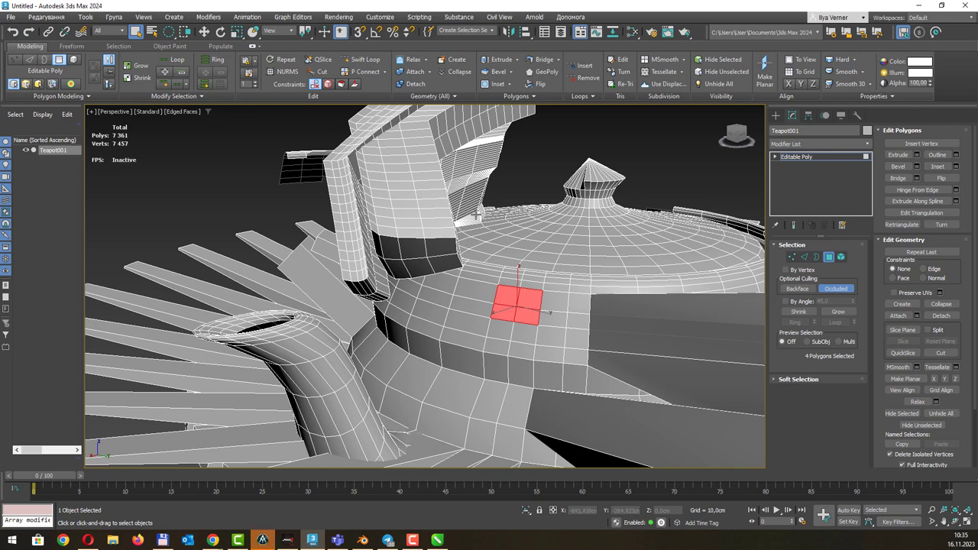
left_click(775, 158)
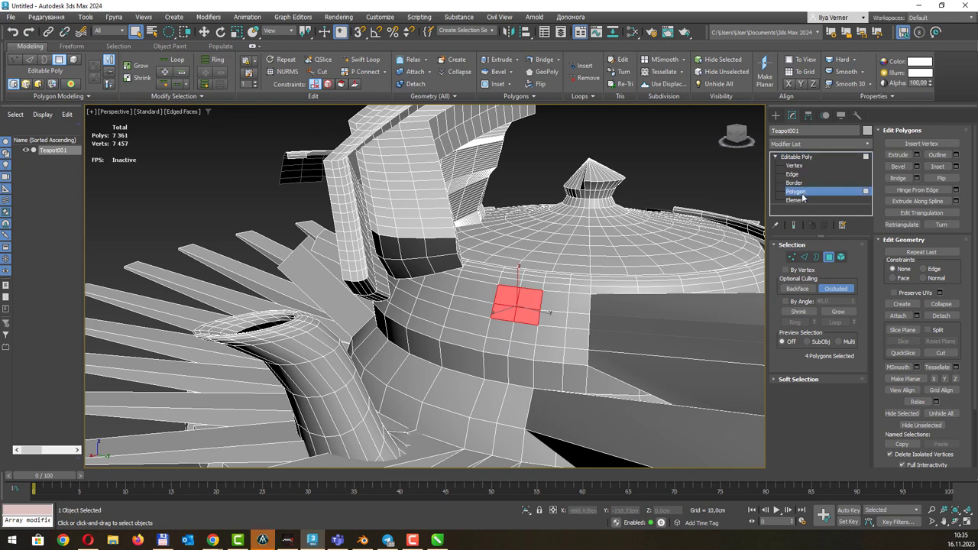
Switch Editable Poly to Element level and select the teapot's lid element
left_click(797, 200)
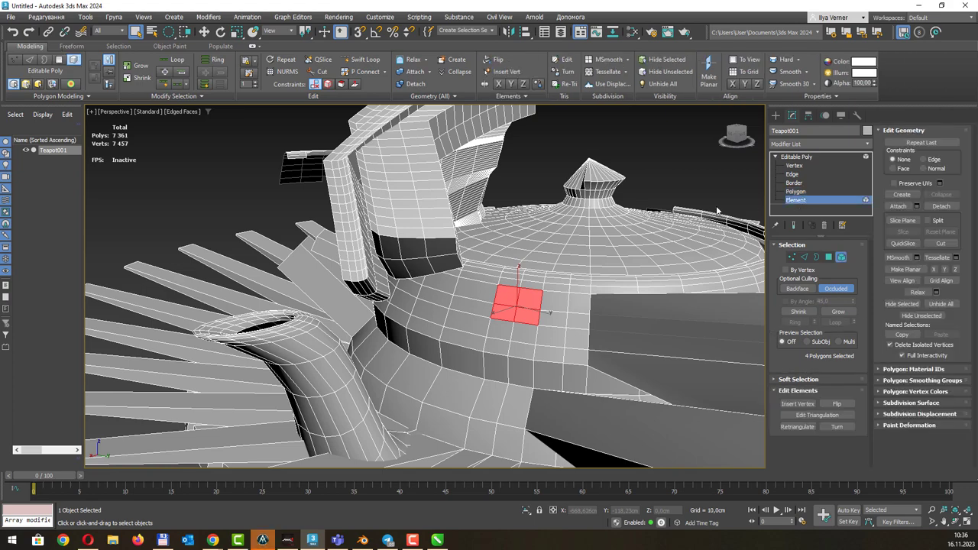
middle_click_drag(519, 306, 503, 266, "alt")
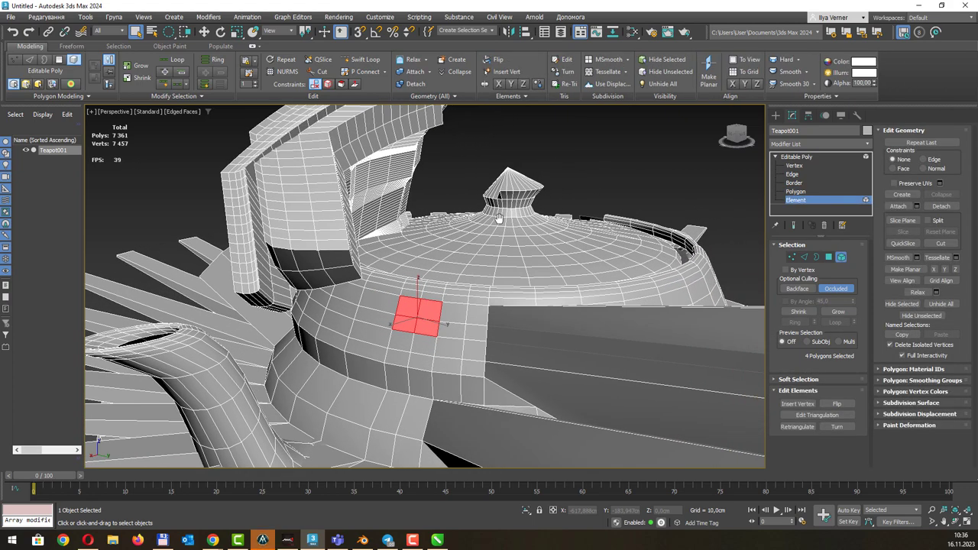
left_click(503, 266)
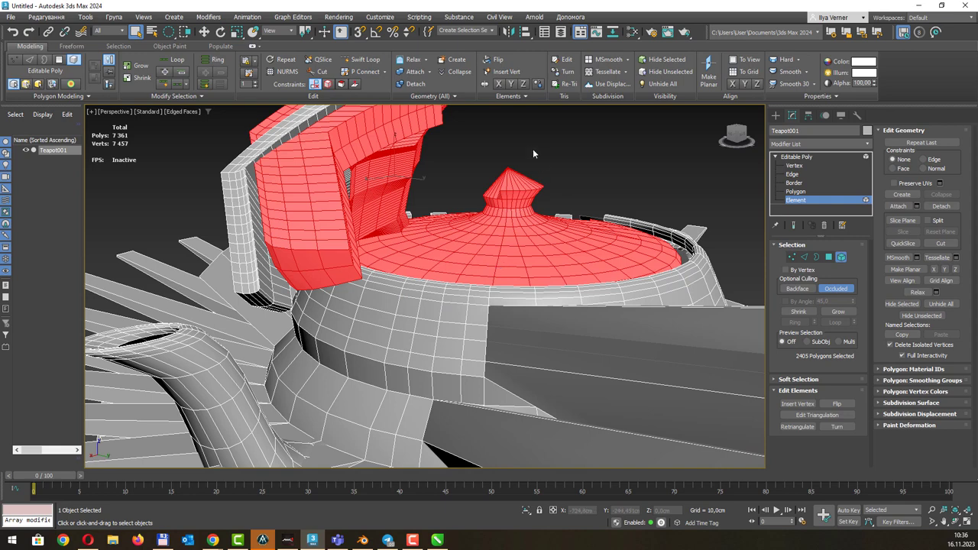
Flip the lid's normals, then flip them back so they face outward
left_click(501, 61)
left_click(571, 194)
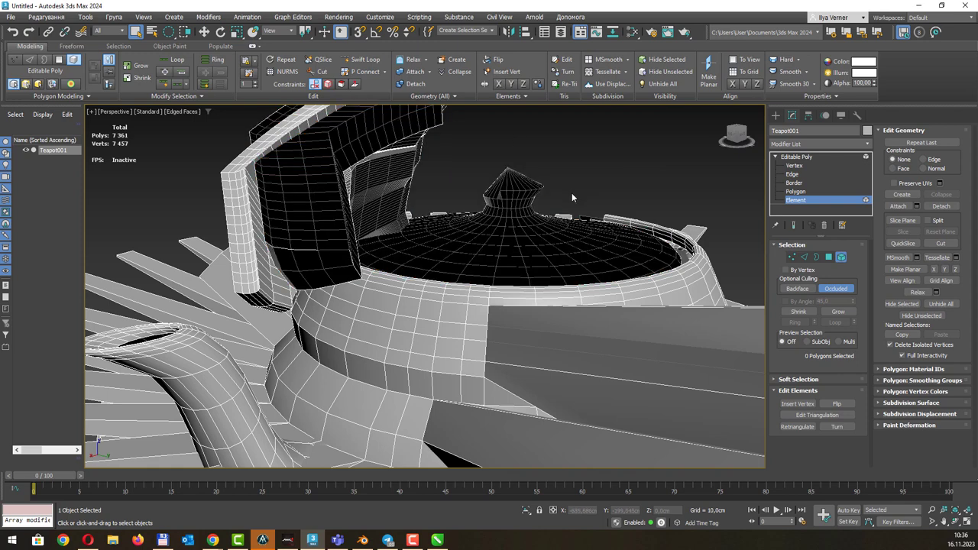
key("ctrl+z")
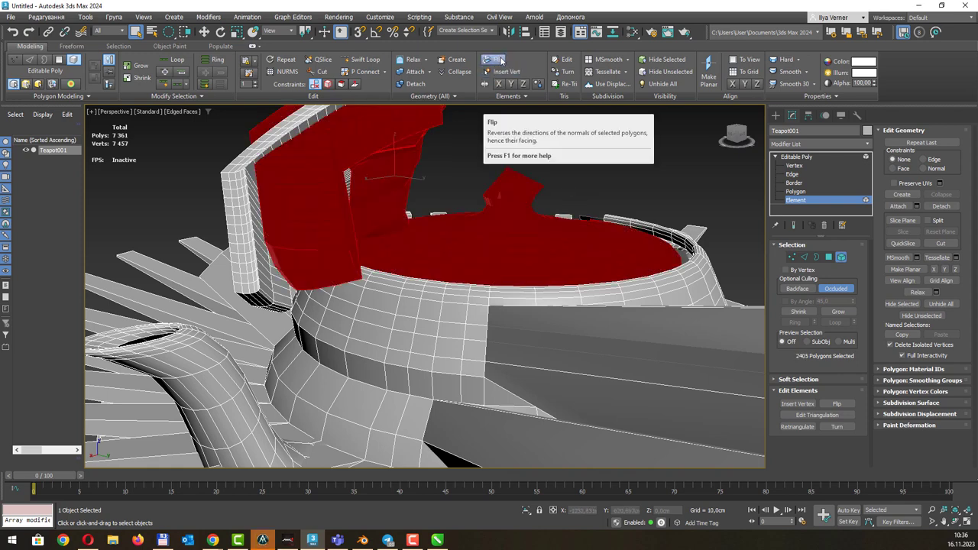
left_click(500, 60)
left_click(574, 172)
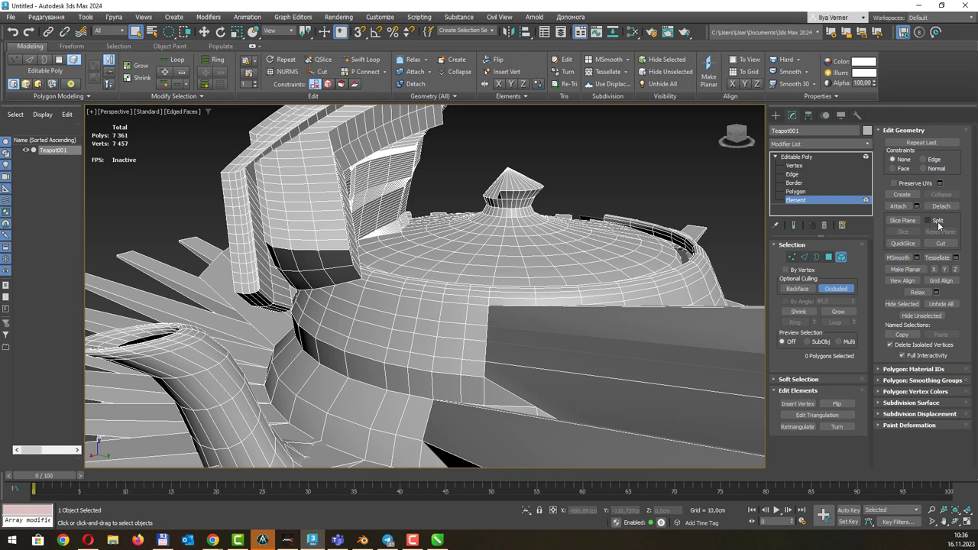
left_click(524, 98)
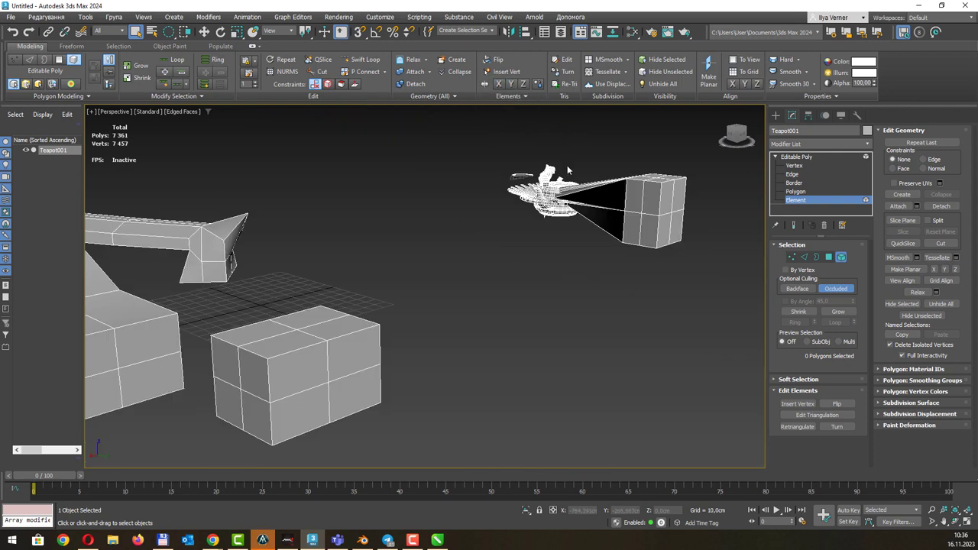
Select the lid element, lift it above the teapot, and mirror it on X, Y and Z
middle_click_drag(567, 165, 479, 135, "alt")
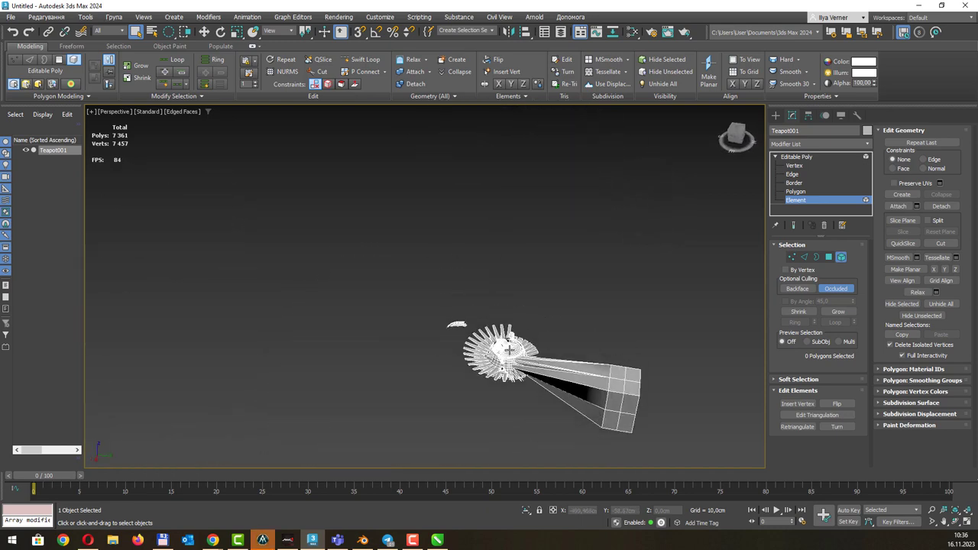
left_click(509, 349)
middle_click_drag(549, 325, 553, 312, "alt")
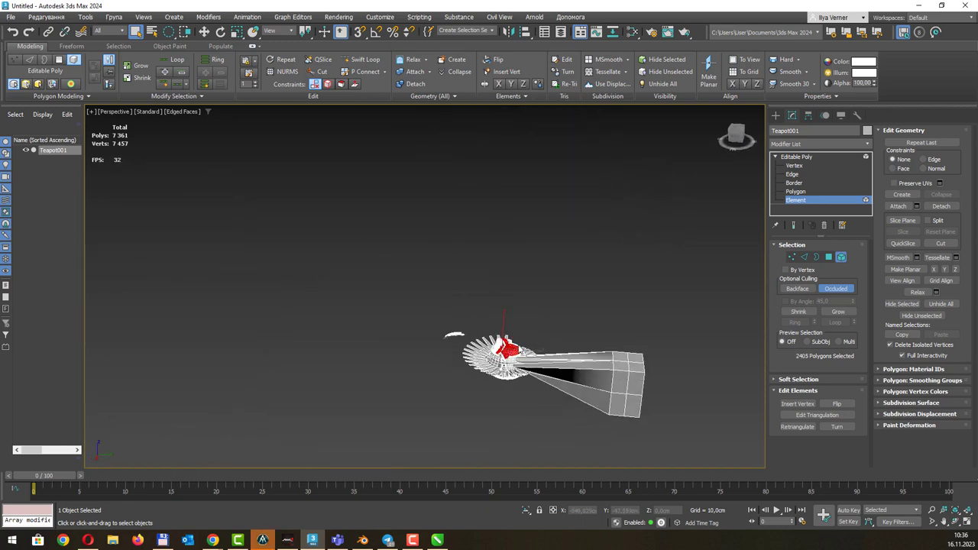
key("w")
left_click_drag(515, 330, 520, 280)
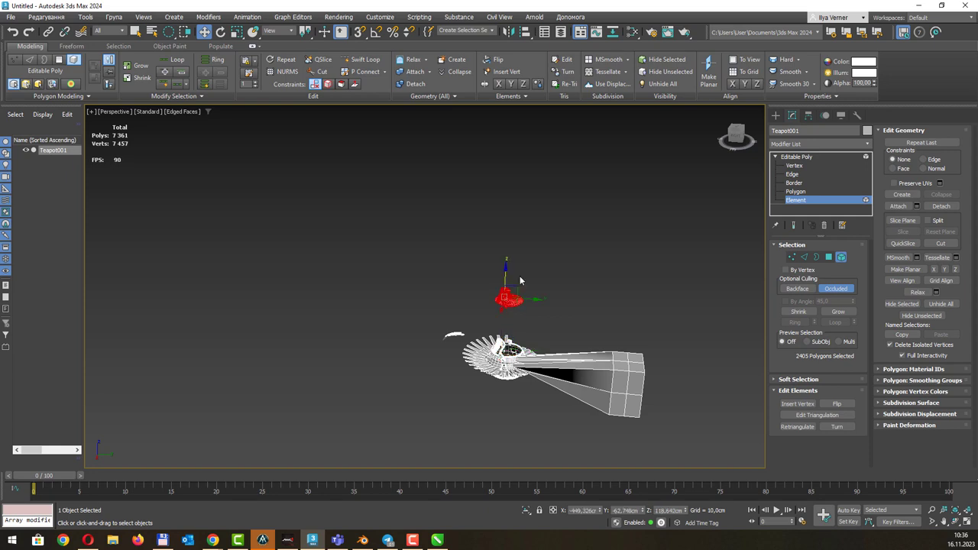
scroll(530, 298, "up", 4)
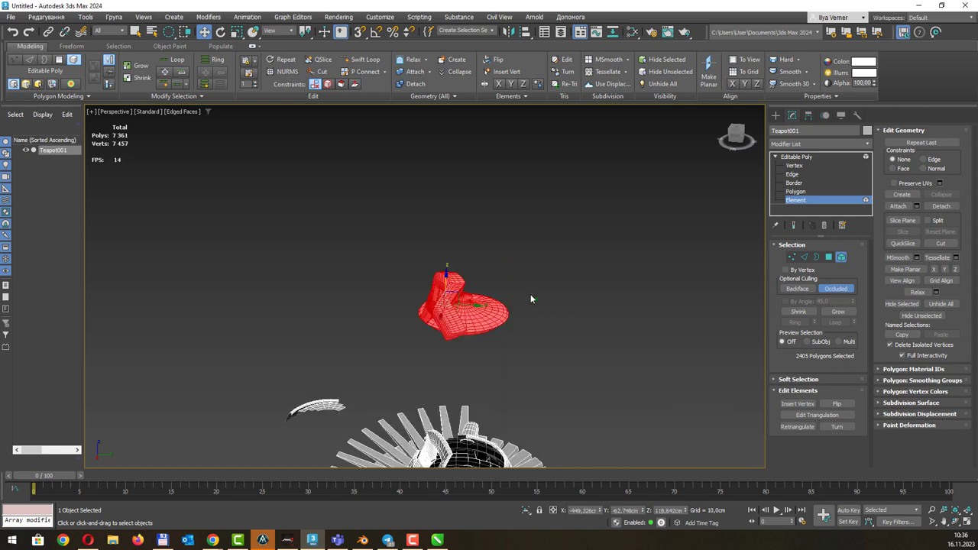
left_click(498, 84)
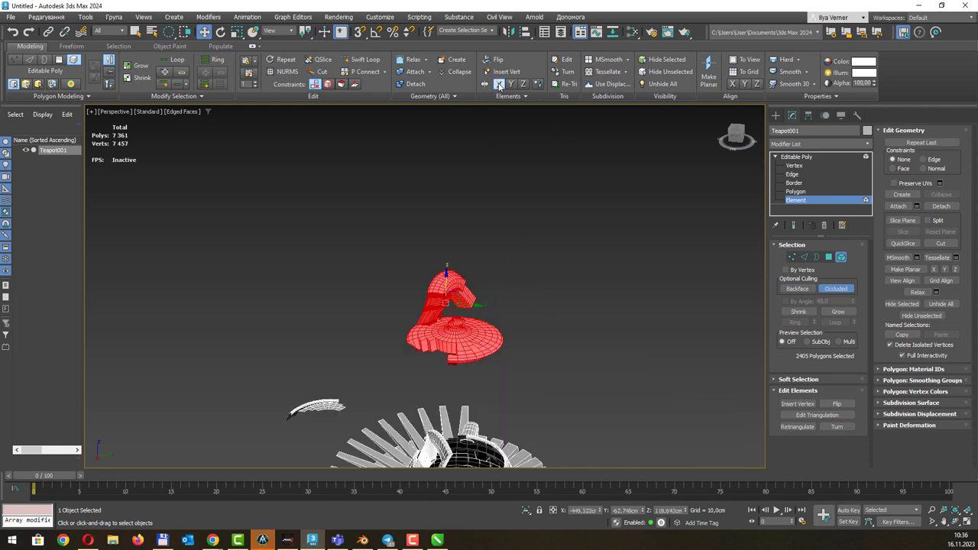
left_click(511, 84)
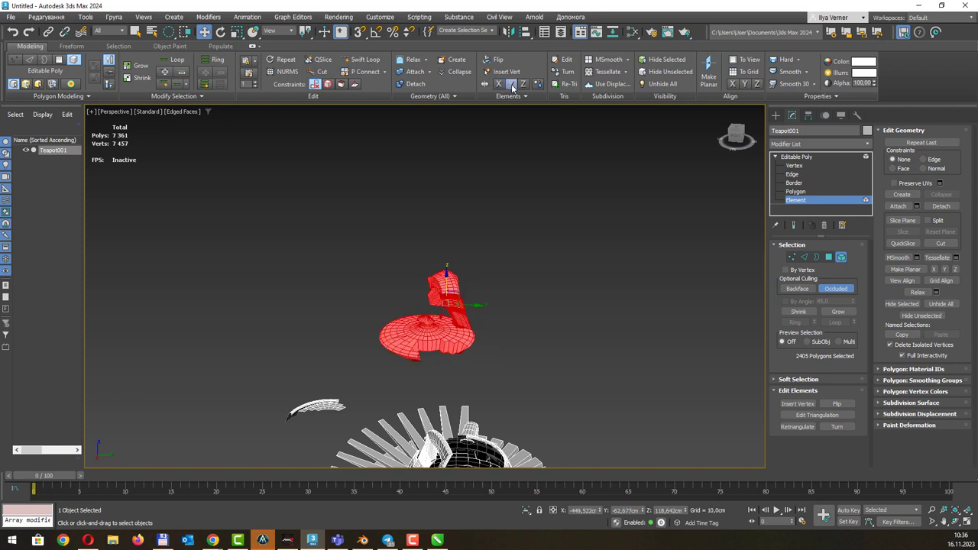
left_click(522, 84)
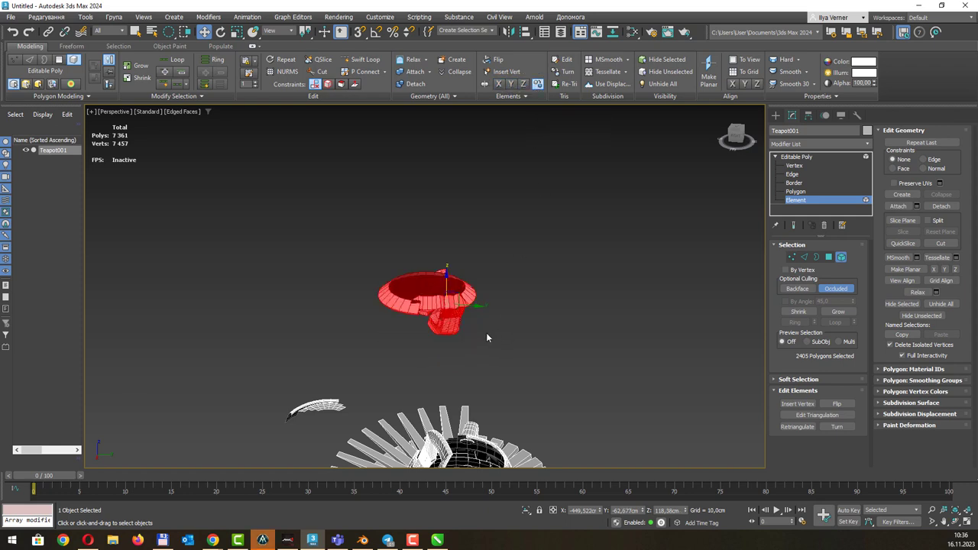
Clone the red element twice sideways, giving three copies and 12,171 polys
left_click_drag(477, 307, 652, 290)
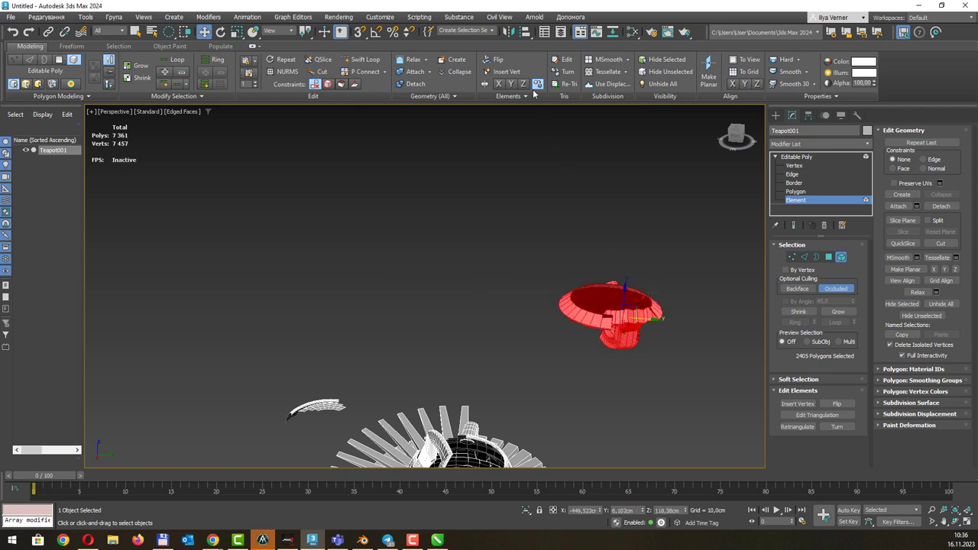
left_click(499, 84, "shift")
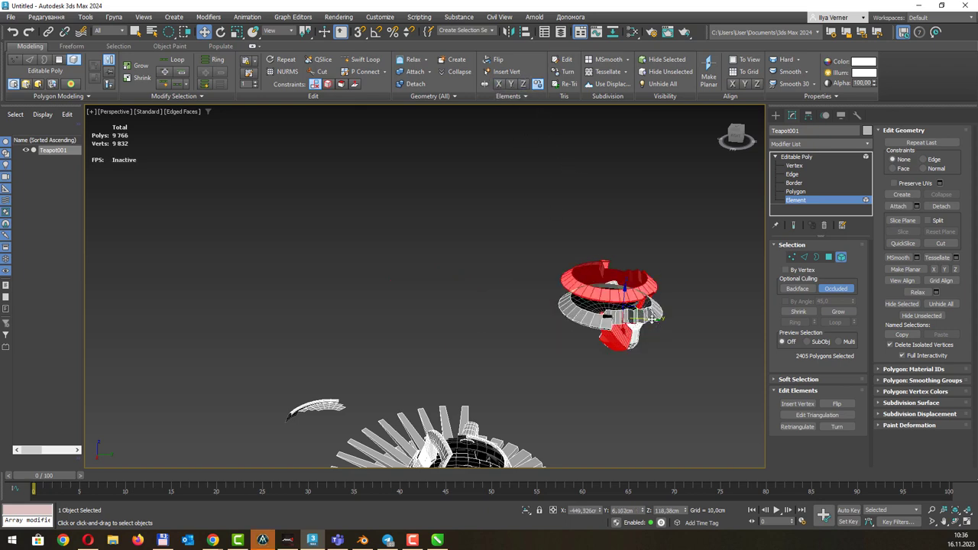
left_click_drag(652, 318, 504, 308)
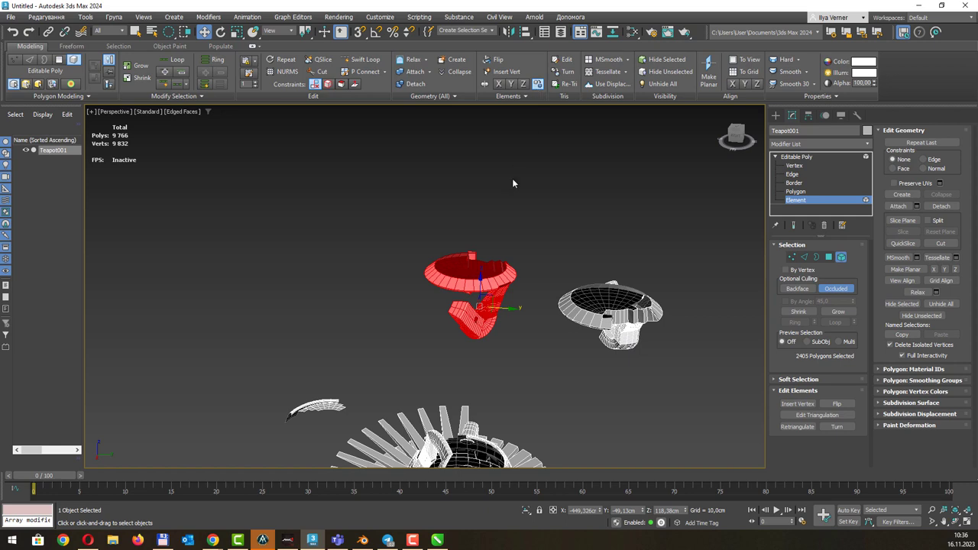
left_click(511, 84, "shift")
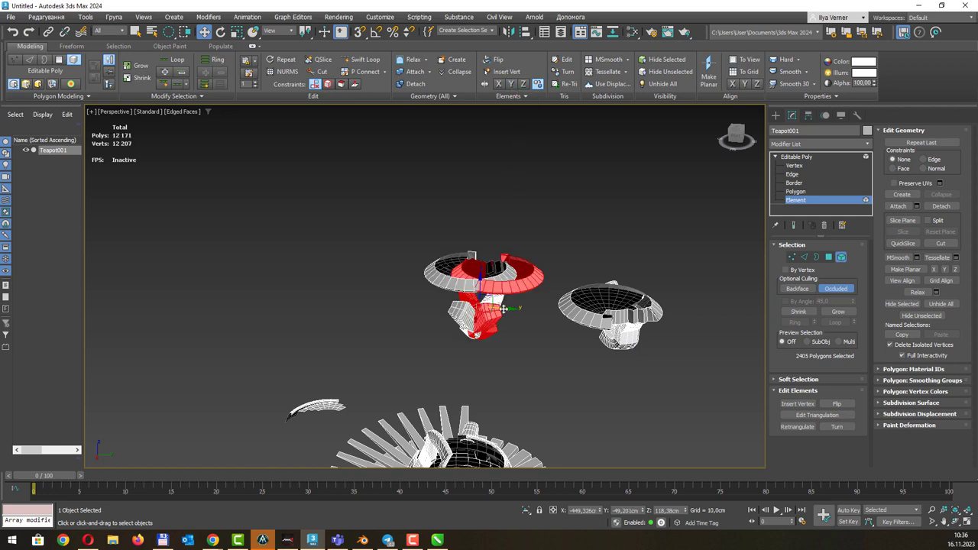
left_click_drag(503, 308, 372, 300)
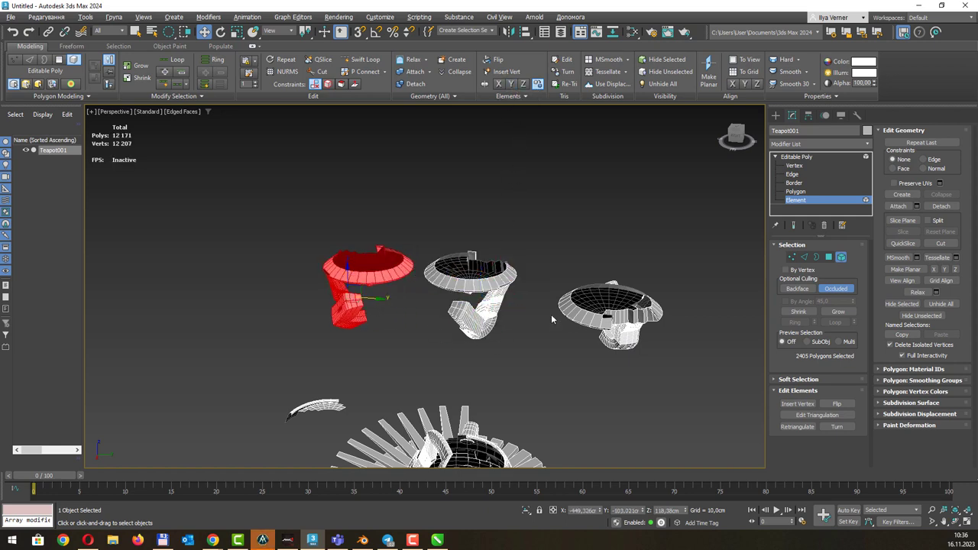
mouse_move(551, 320)
middle_mouse_down()
mouse_move(529, 273)
mouse_move(510, 330)
middle_mouse_up()
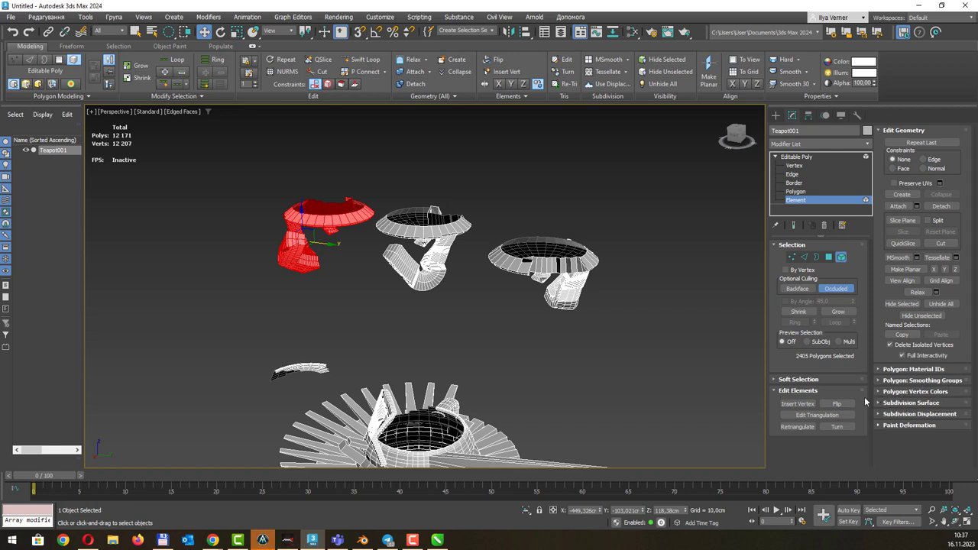
Return Teapot001 to whole-object level and switch to the CorelDRAW edit-mode hotkeys slide
left_click(808, 157)
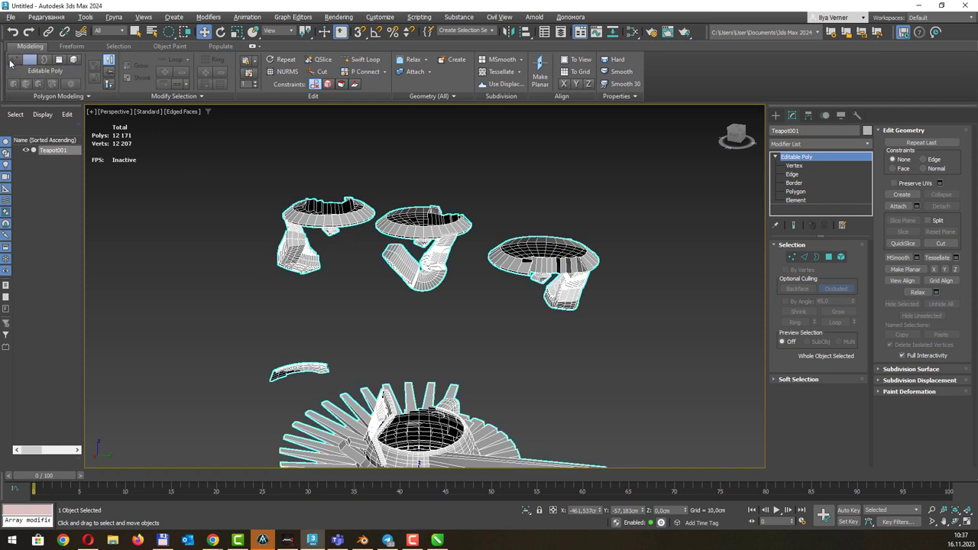
left_click(437, 540)
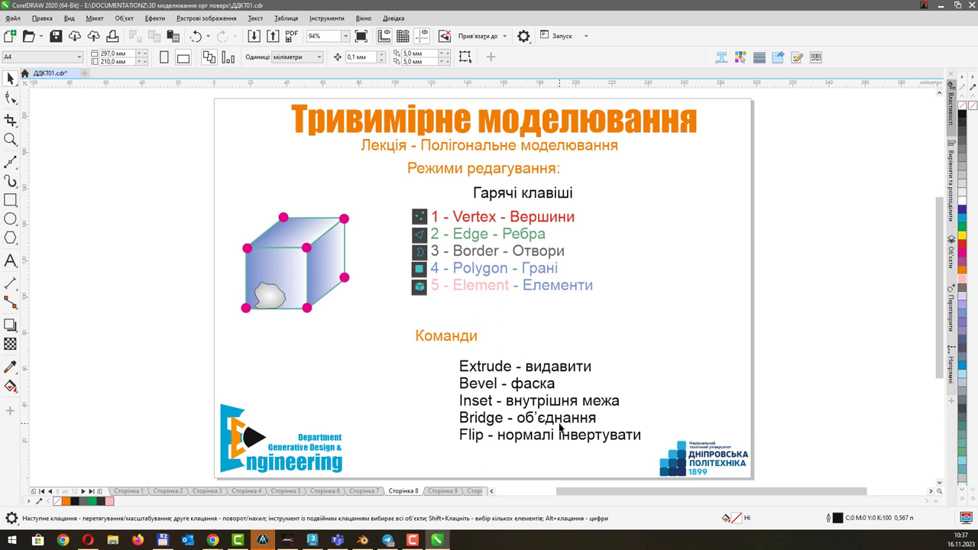
Page through slides Сторінка 9 and 10, back to 9, then bring Blender forward
left_click(443, 491)
left_click(471, 492)
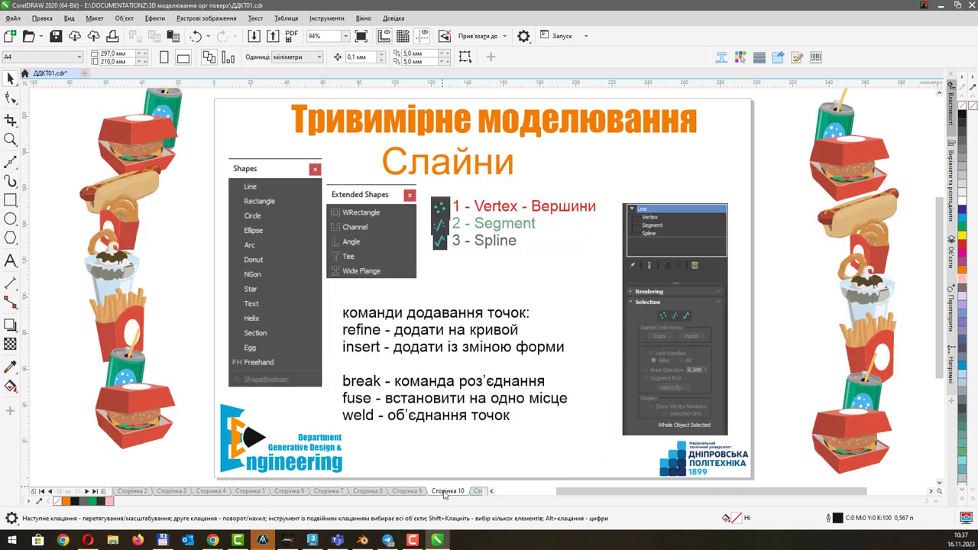
left_click(406, 493)
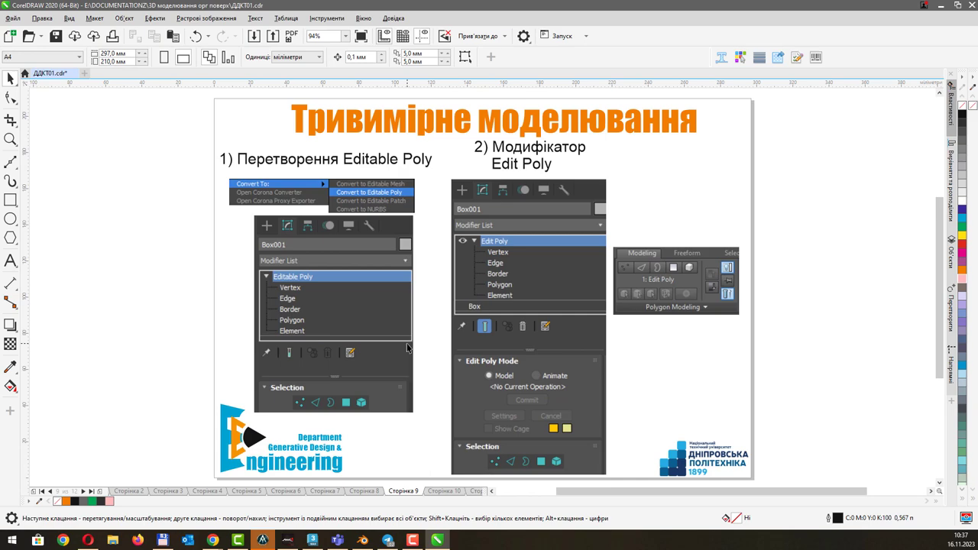
left_click(362, 539)
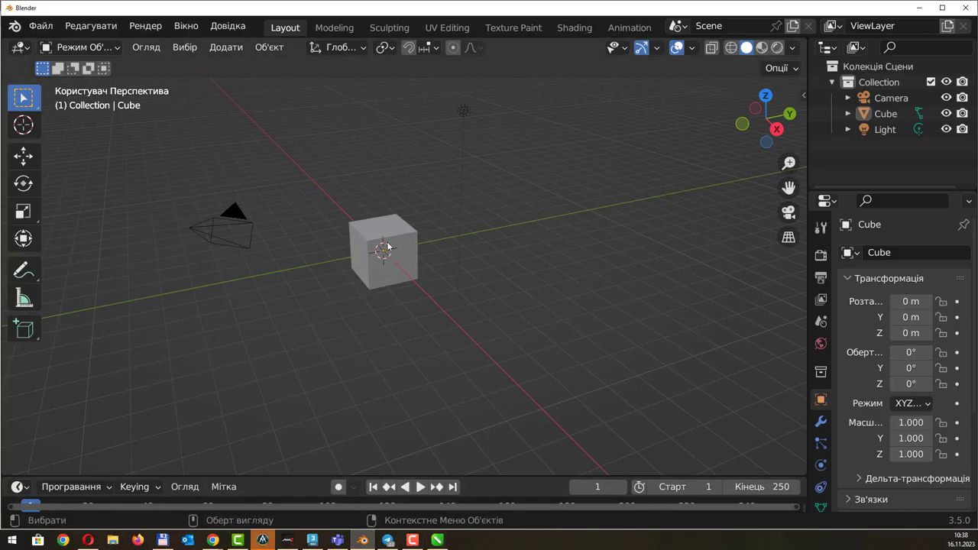
Zoom in on the default cube, select it, and switch it into Edit Mode
scroll(387, 243, "up", 1)
scroll(387, 243, "up", 1)
middle_click_drag(384, 246, 390, 245)
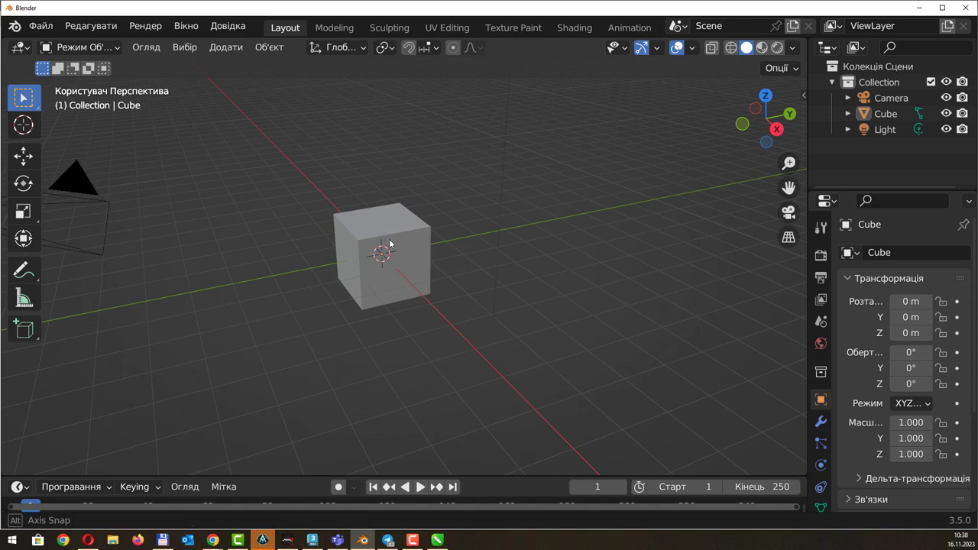
scroll(389, 243, "up", 2)
scroll(389, 240, "up", 1)
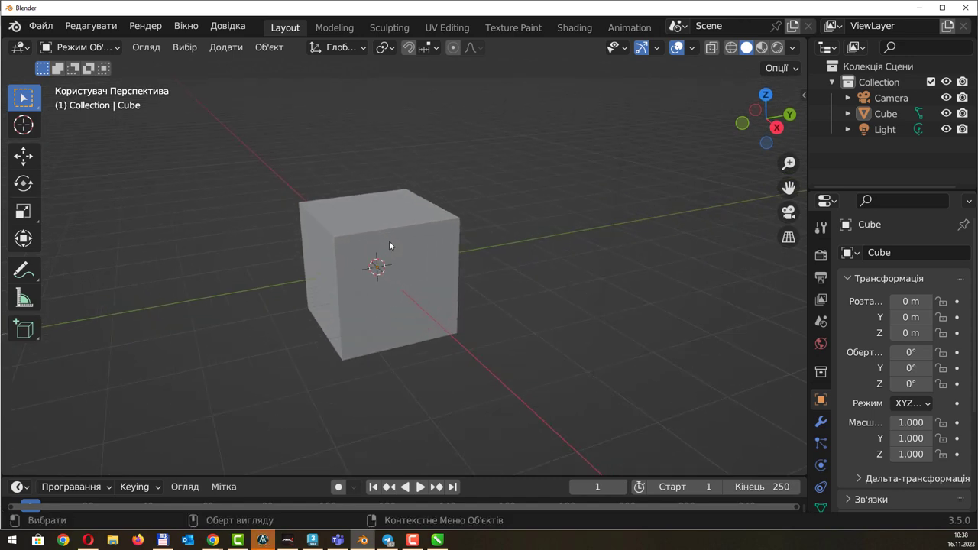
left_click(390, 215)
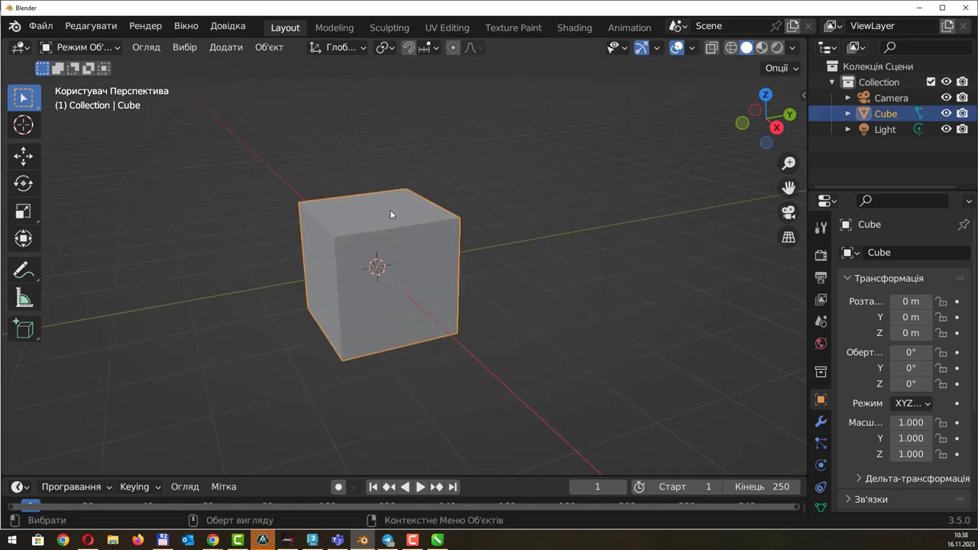
left_click(115, 49)
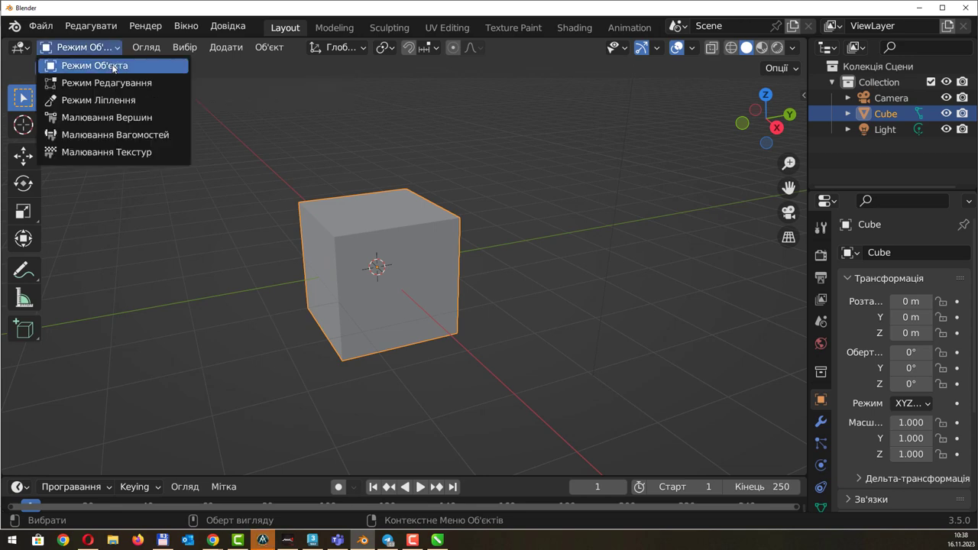
left_click(113, 68)
left_click(115, 48)
left_click(103, 81)
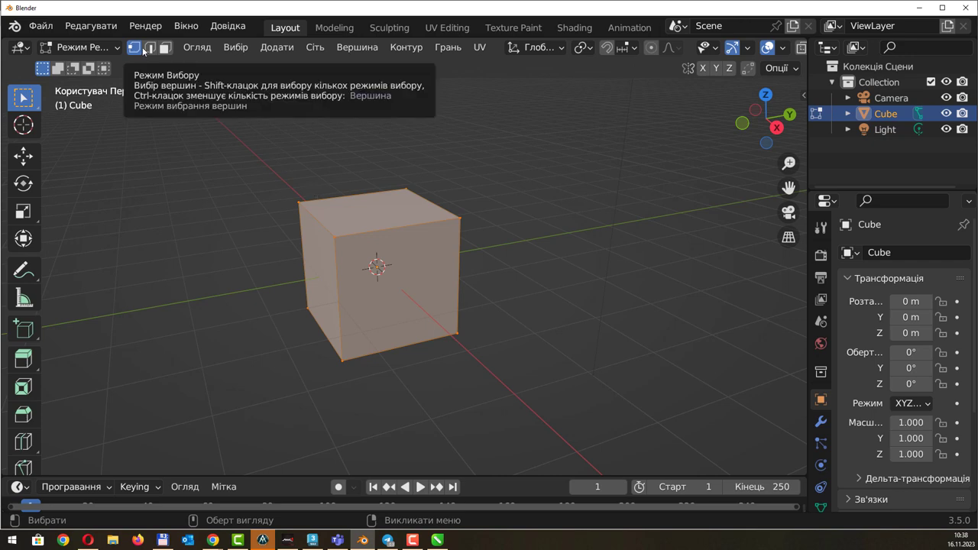
Cycle through vertex, edge and face select modes, ending in face mode
key("2")
key("3")
key("1")
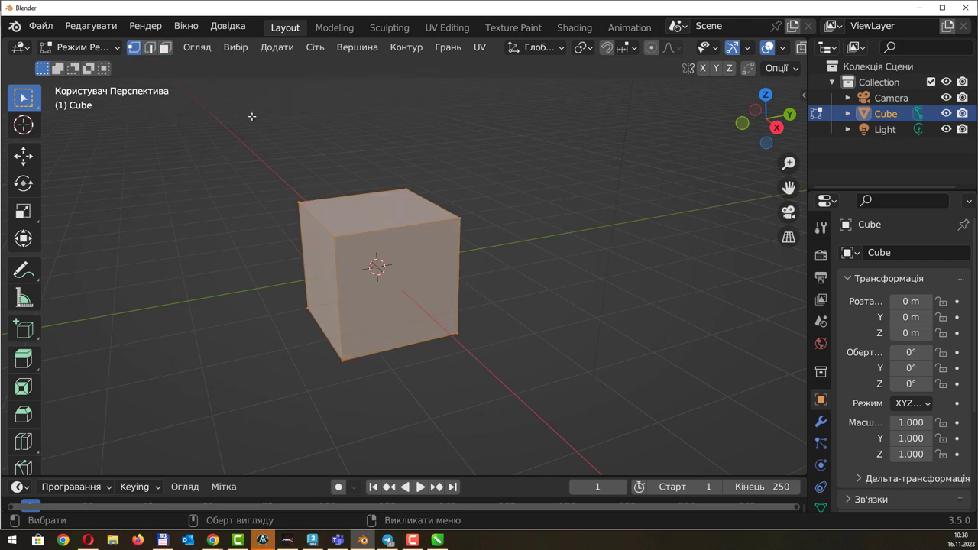
key("2")
key("3")
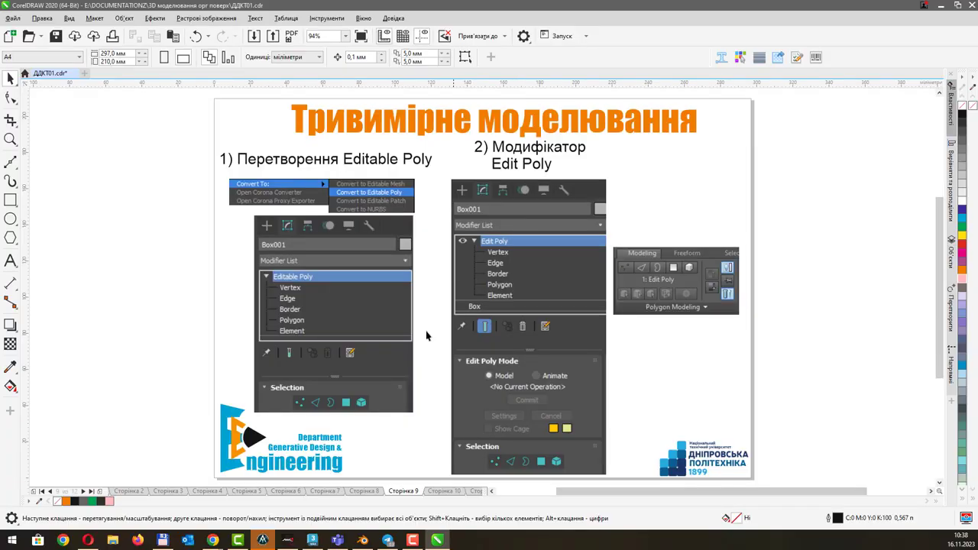
left_click(374, 493)
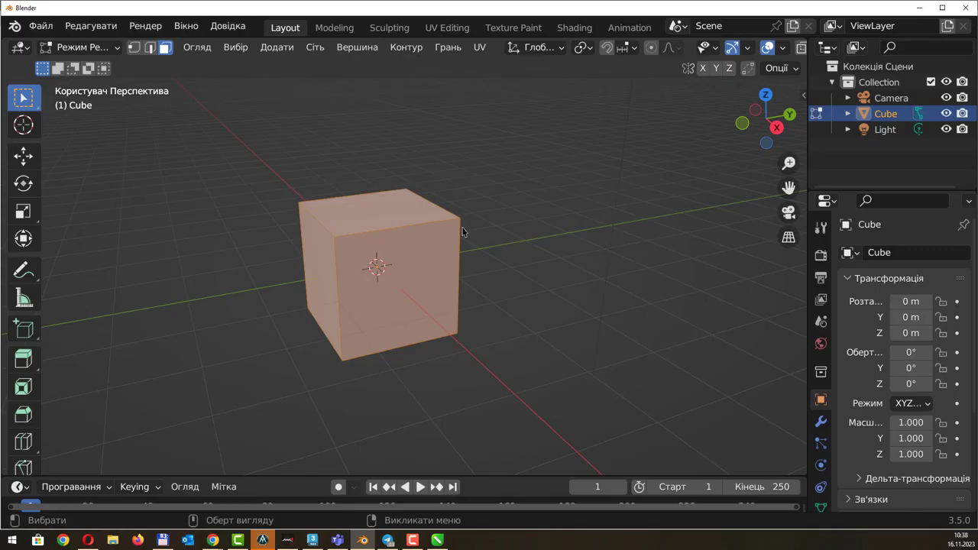
Select the top-left corner vertex and move the top front edge down and right
left_click(135, 52)
mouse_move(265, 185)
left_mouse_down()
mouse_move(309, 225)
mouse_move(229, 189)
left_mouse_up()
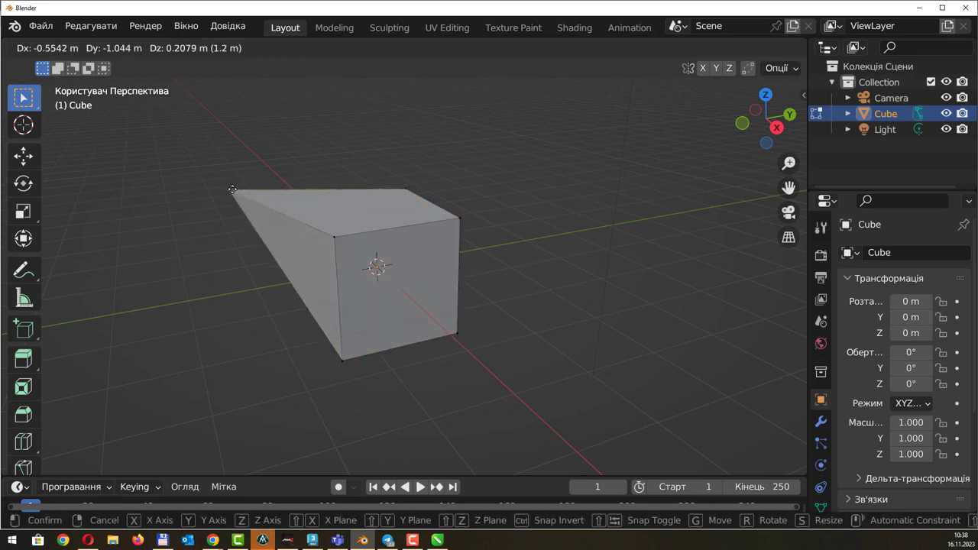
left_click(157, 51)
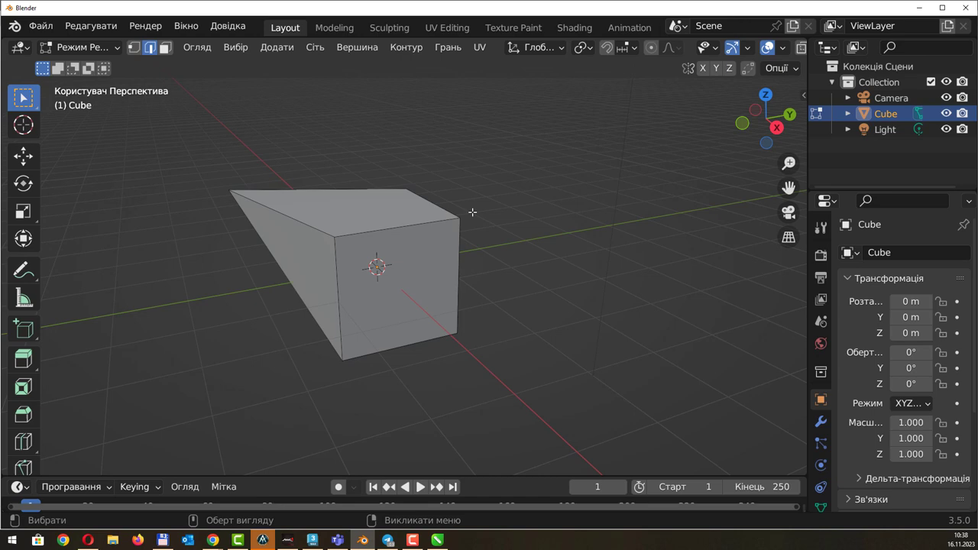
left_click(405, 225)
left_click_drag(405, 225, 466, 271)
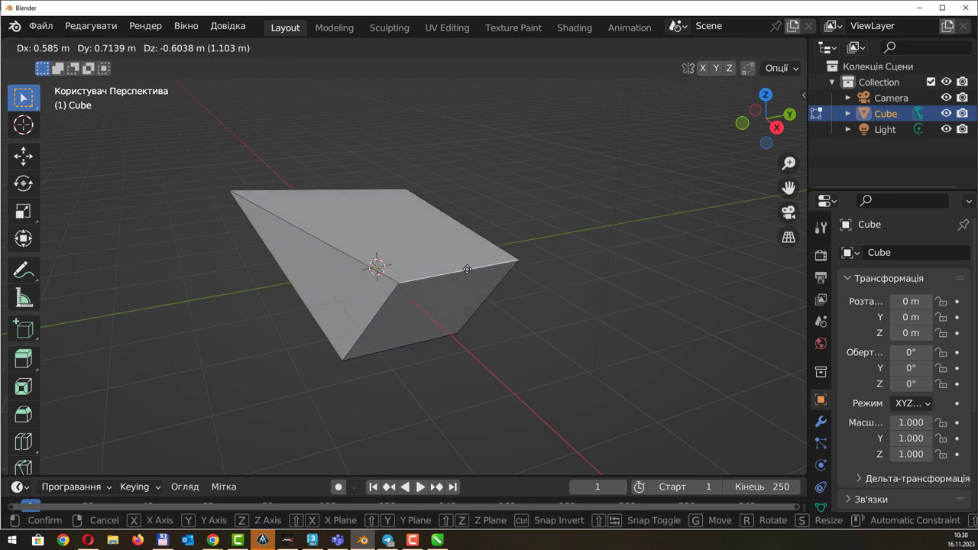
Push the cube's left face further left and select the top face
left_click(165, 49)
left_click(330, 261)
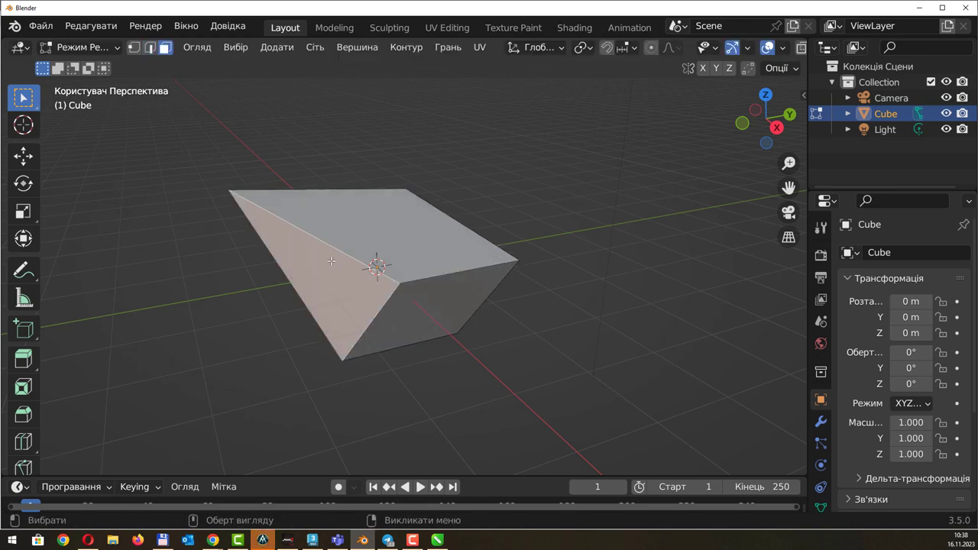
left_click_drag(331, 261, 261, 269)
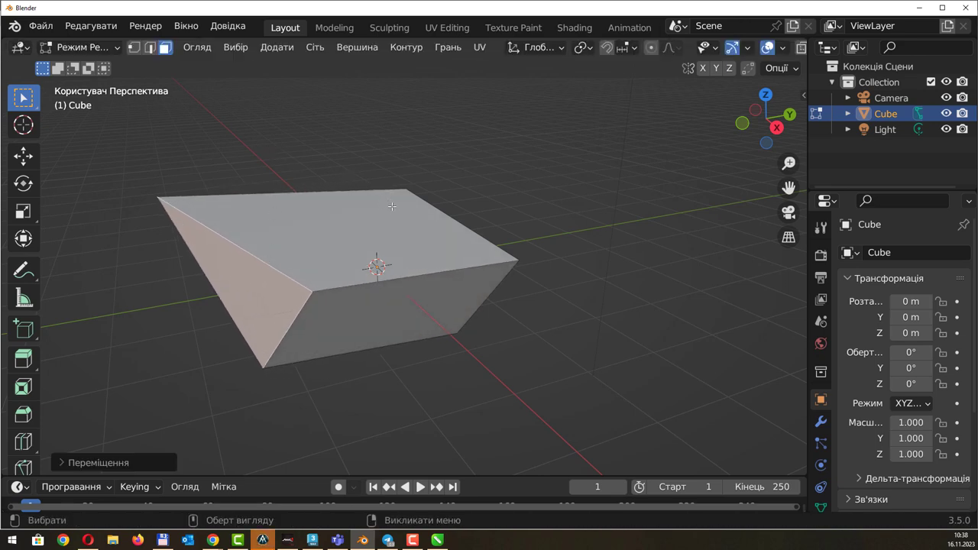
middle_click_drag(392, 206, 296, 240)
left_click_drag(166, 177, 211, 229)
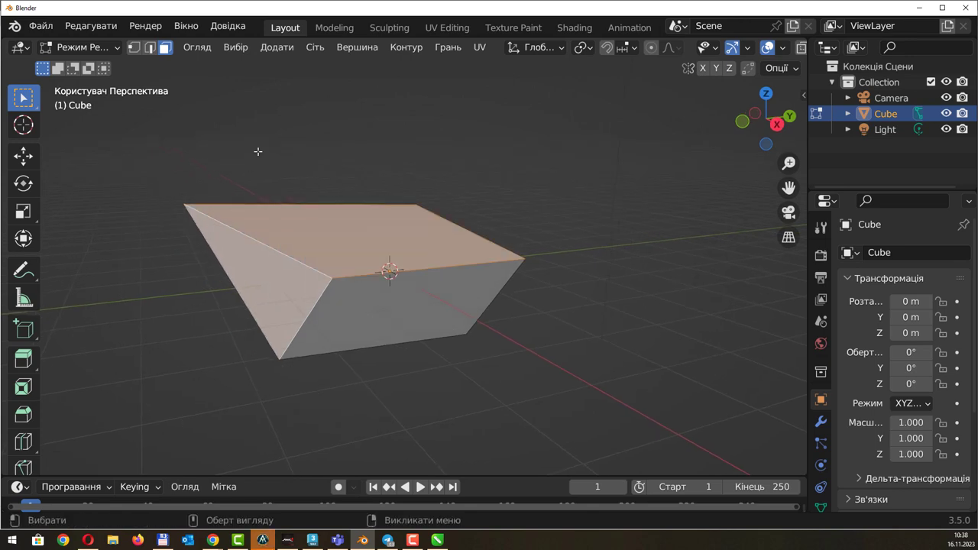
left_click(334, 28)
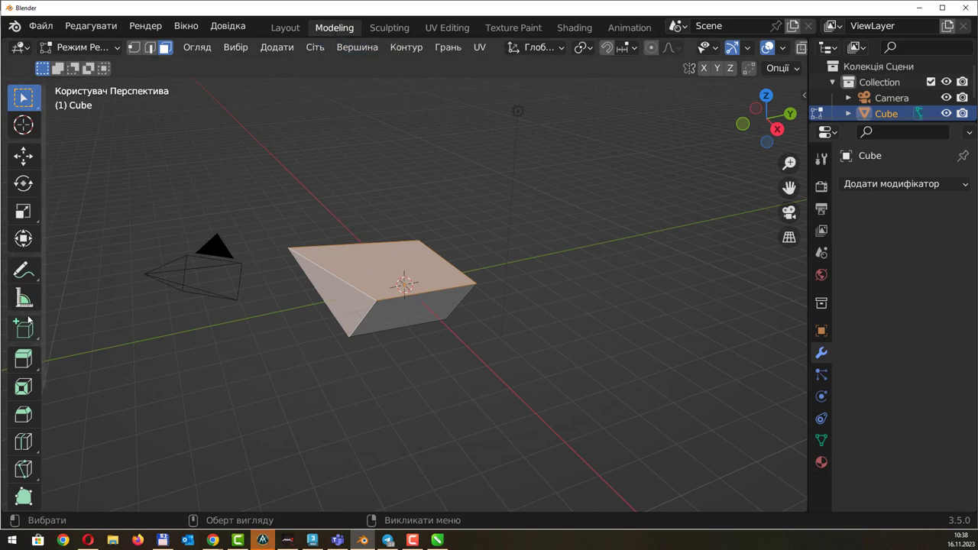
Extrude the top face about 3.54 m upward into a tall block
scroll(29, 317, "down", 2)
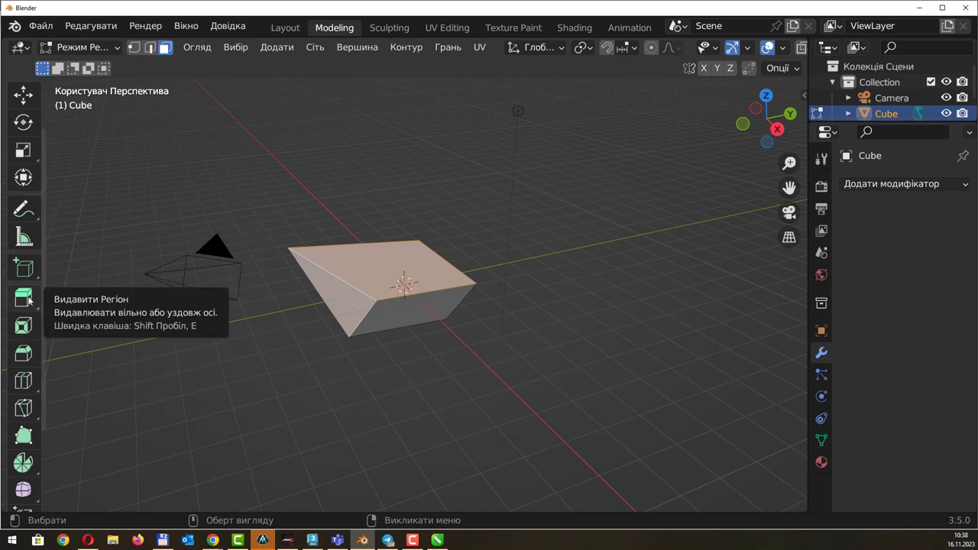
left_click(24, 298)
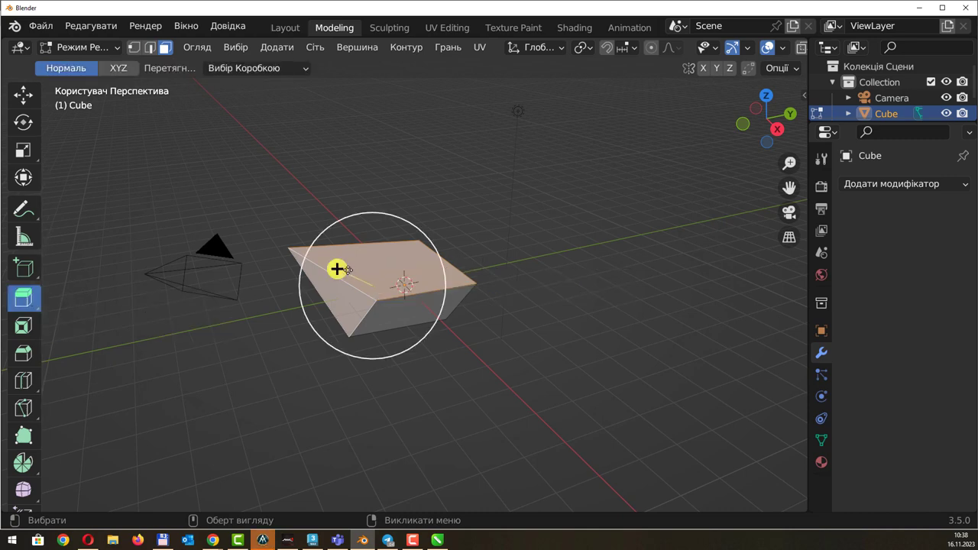
left_click_drag(337, 268, 396, 251)
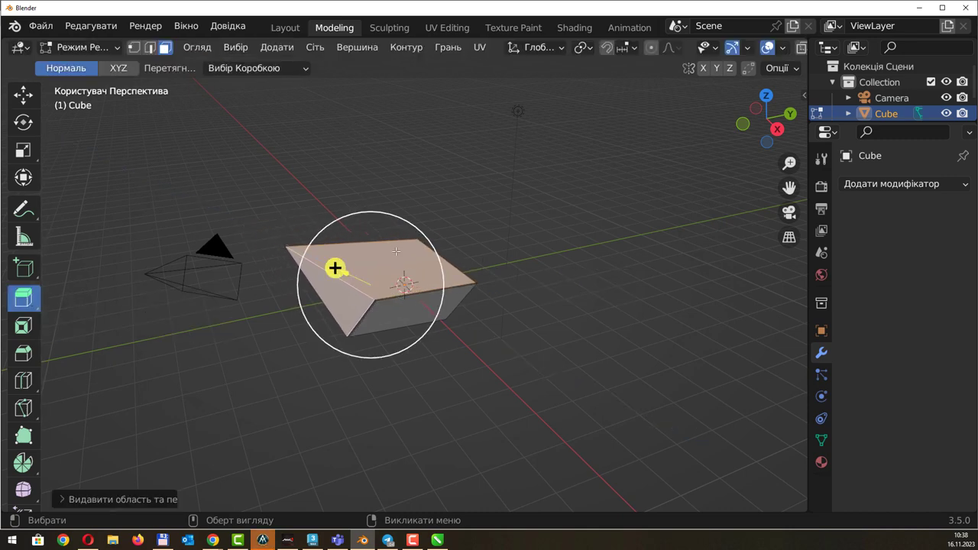
left_click_drag(389, 217, 407, 110)
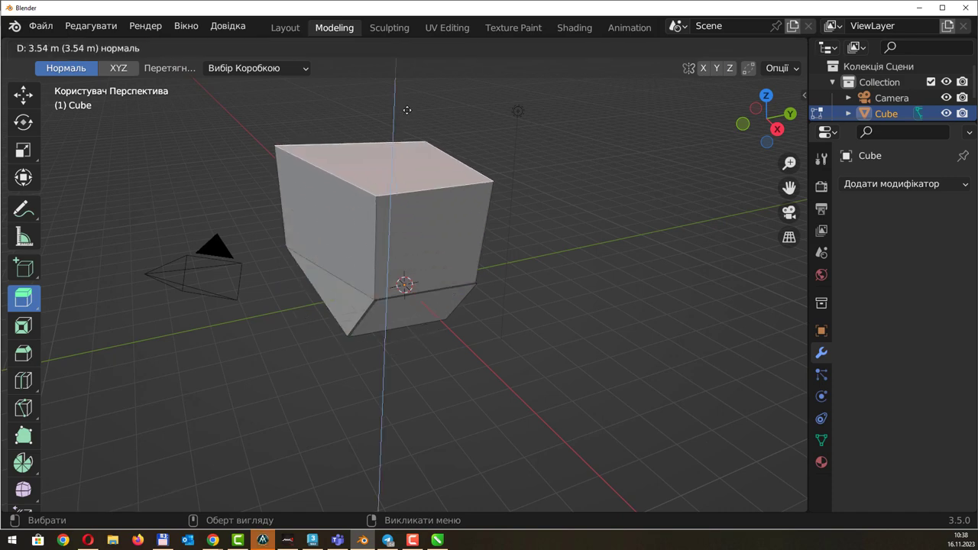
Try bevelling the top face with the Bevel tool and change the block selection
left_click(24, 353)
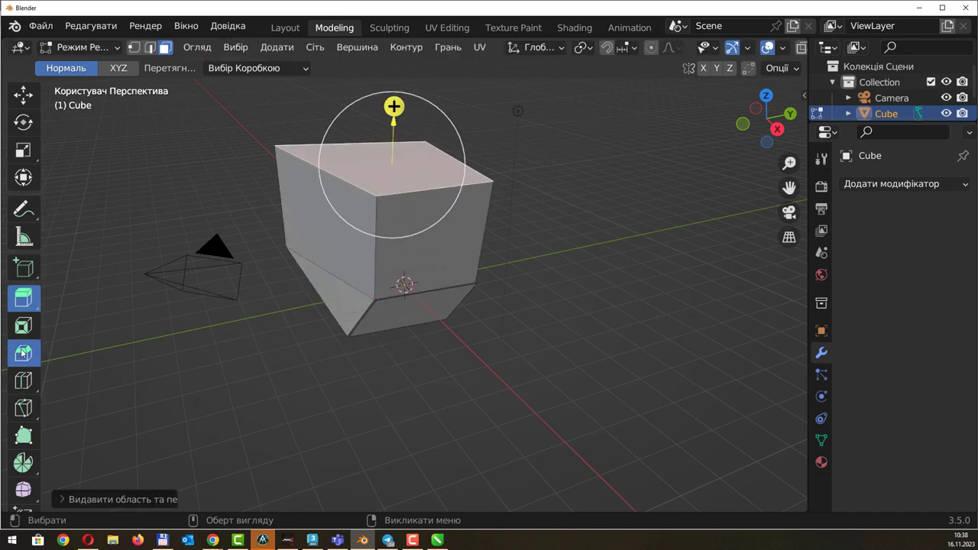
left_click_drag(394, 84, 379, 169)
left_click(424, 182)
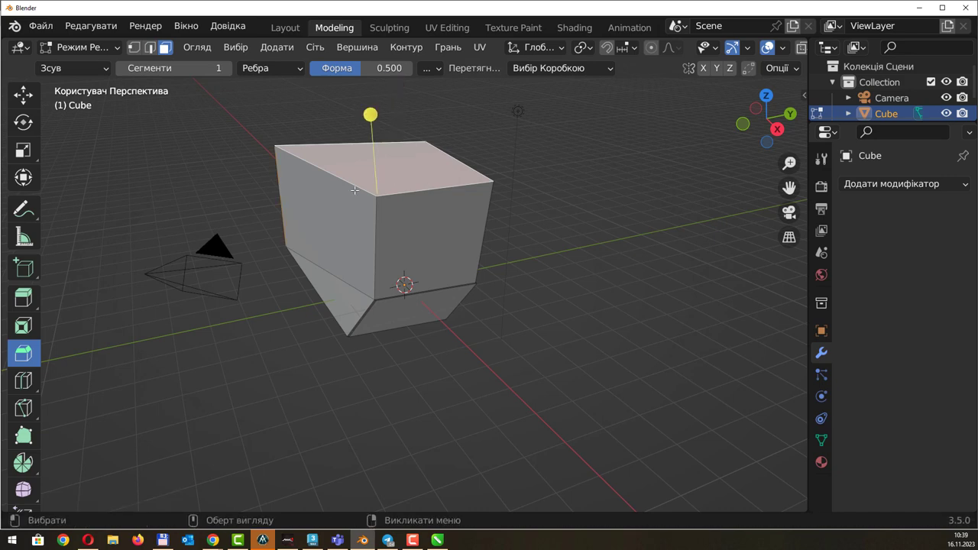
left_click(23, 326)
Inset the block's front face with a narrow border, then inset the top face
middle_click_drag(360, 187, 392, 219)
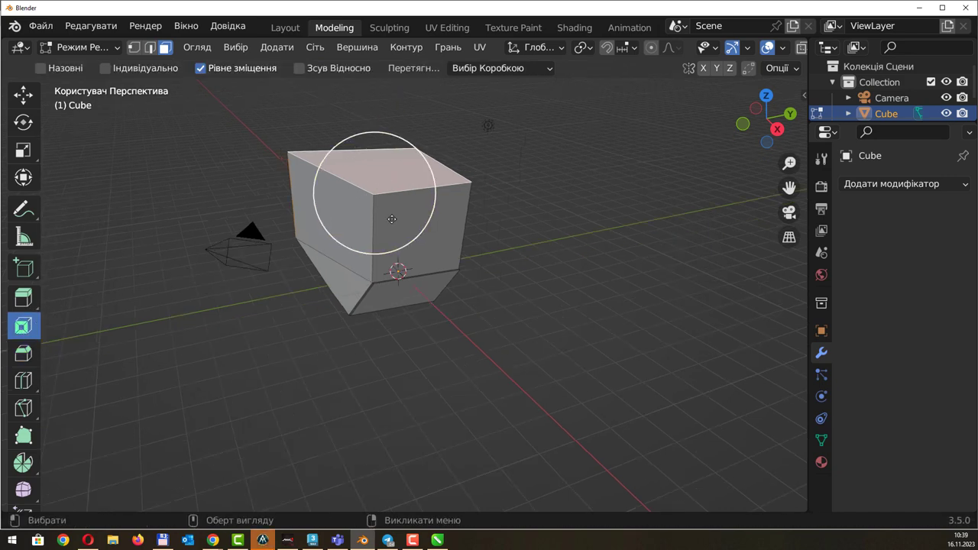
left_click(410, 219)
left_click_drag(418, 219, 424, 253)
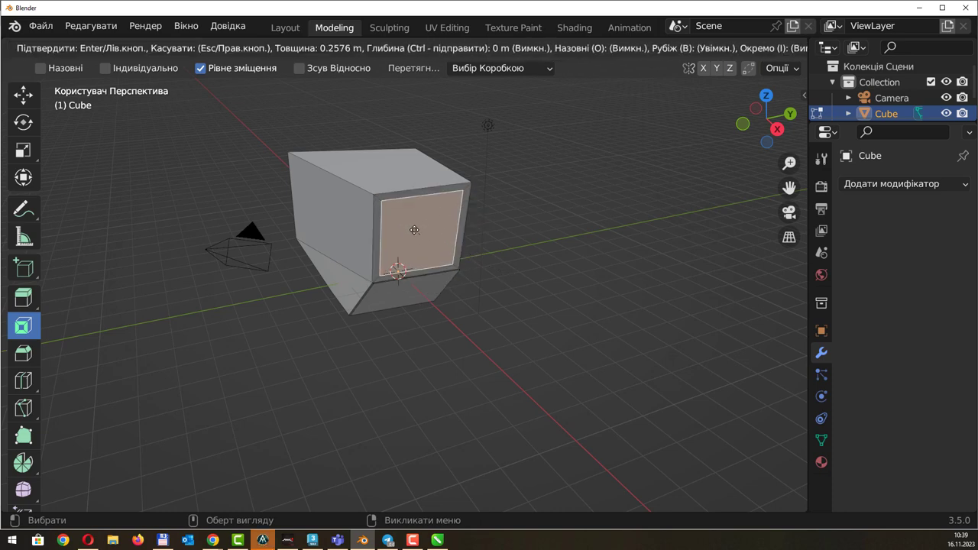
left_click_drag(424, 253, 385, 237)
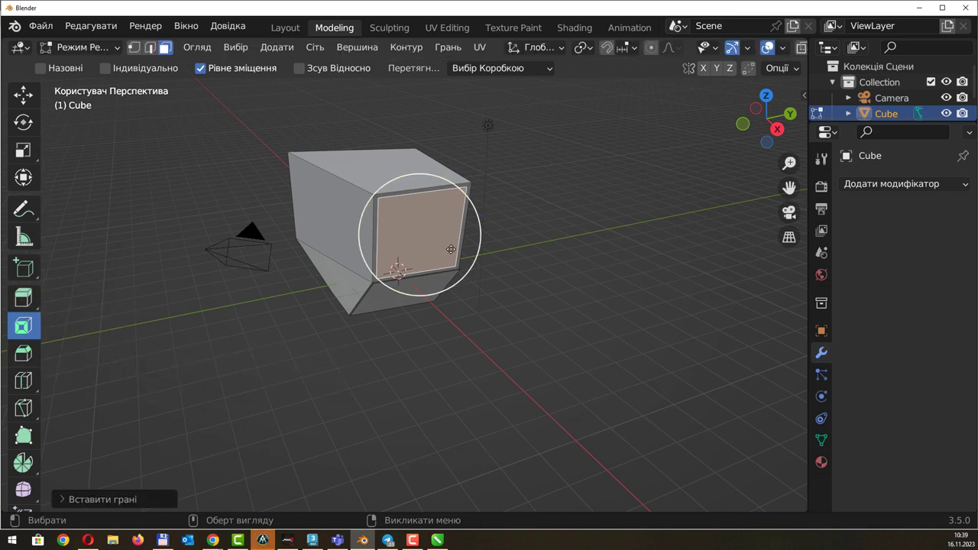
mouse_move(399, 211)
left_mouse_down()
mouse_move(412, 218)
mouse_move(379, 176)
left_mouse_up()
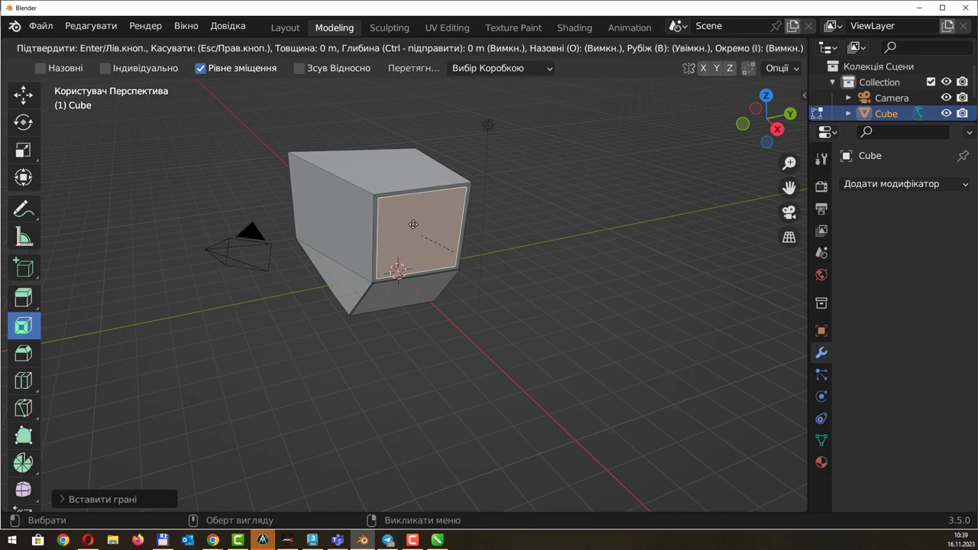
left_click(379, 177)
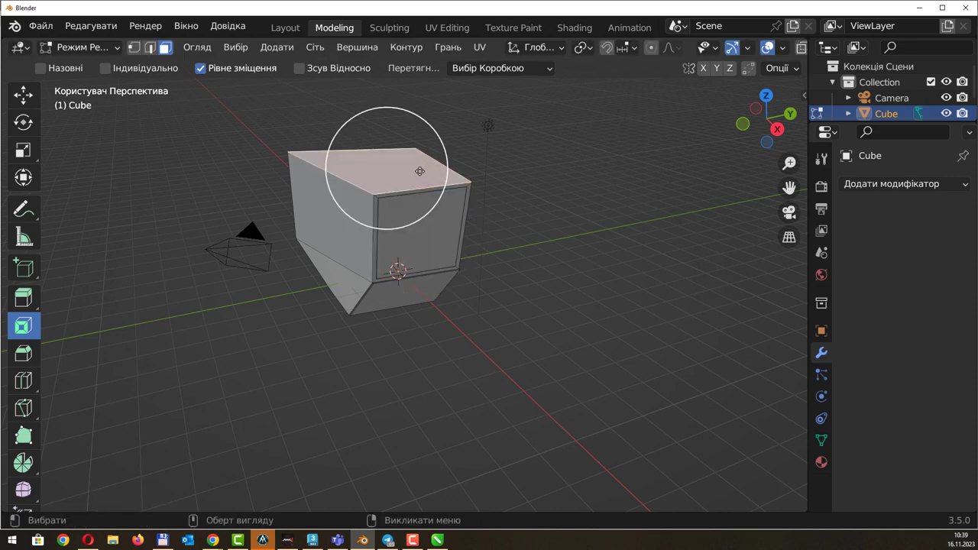
left_click_drag(403, 171, 384, 184)
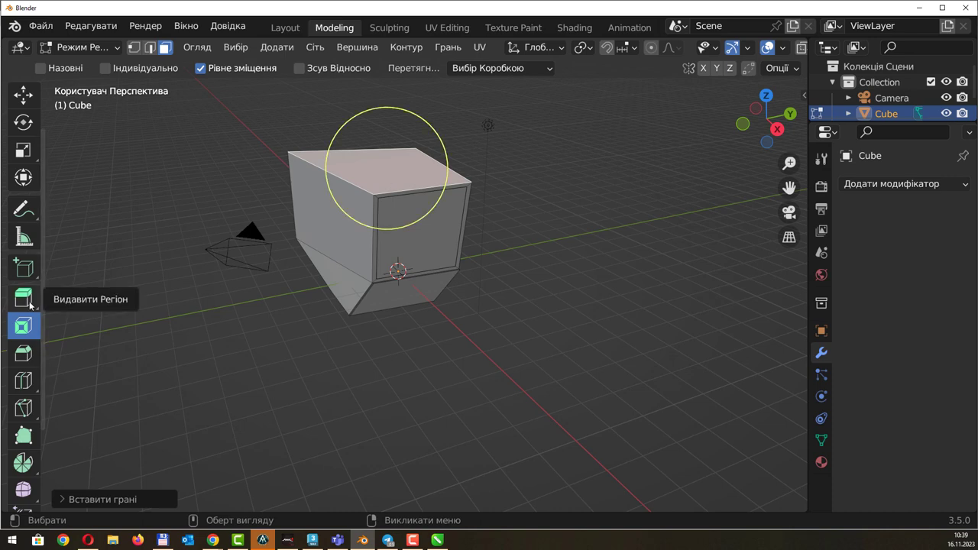
Extrude the top face upward and the inset front panel outward into a protruding block
left_click(406, 168)
left_click_drag(405, 168, 405, 130)
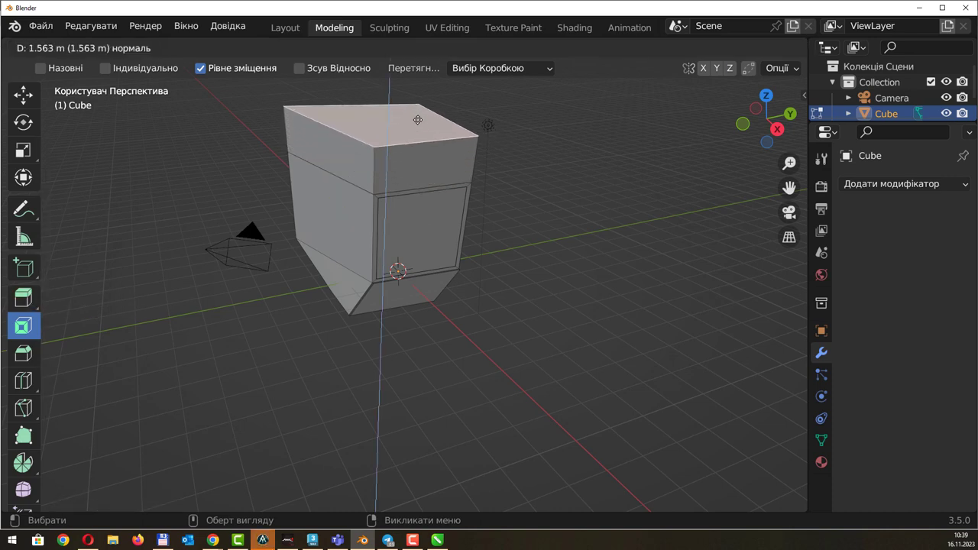
left_click(424, 229)
left_click_drag(424, 230, 514, 282)
mouse_move(514, 282)
middle_mouse_down()
mouse_move(556, 275)
mouse_move(535, 287)
middle_mouse_up()
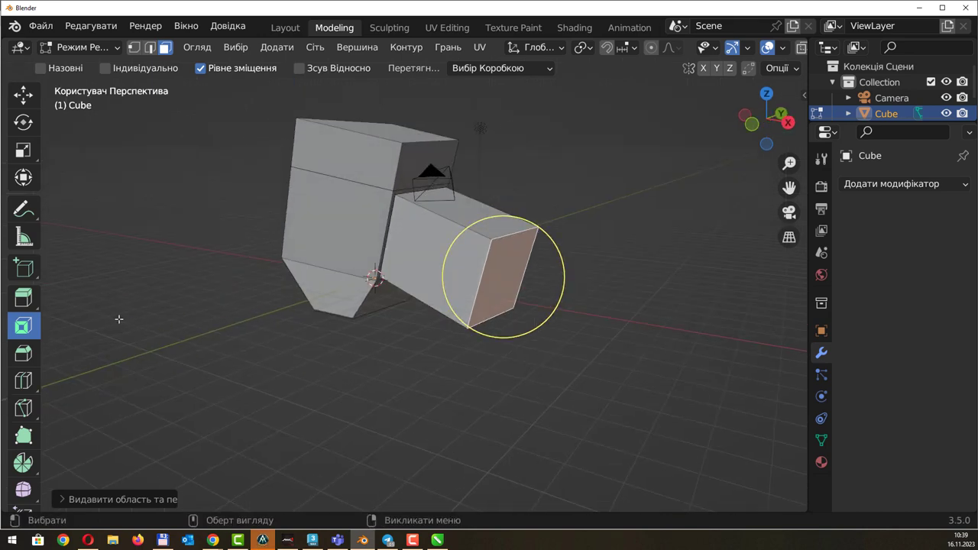
Try bevelling the protruding block's side and end faces with the Bevel tool
left_click(24, 353)
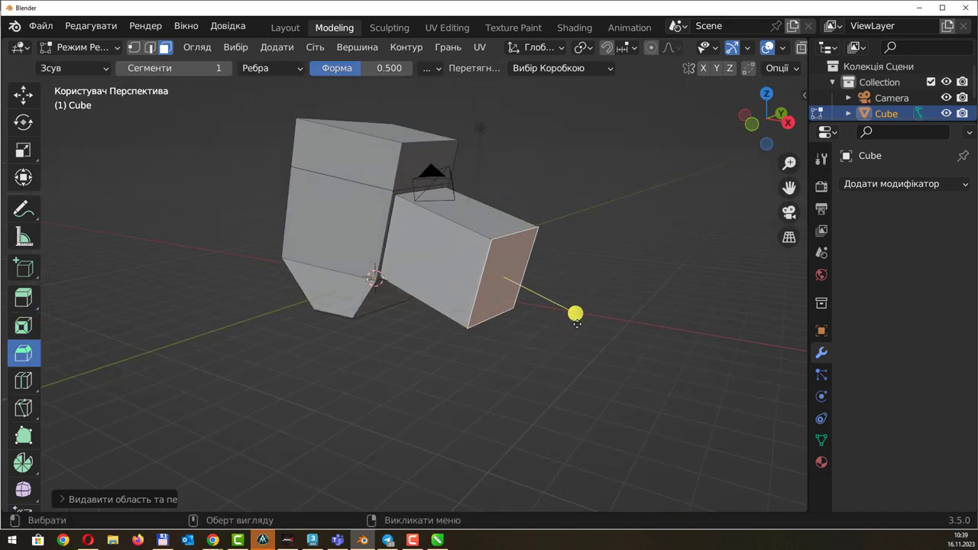
left_click_drag(574, 315, 501, 296)
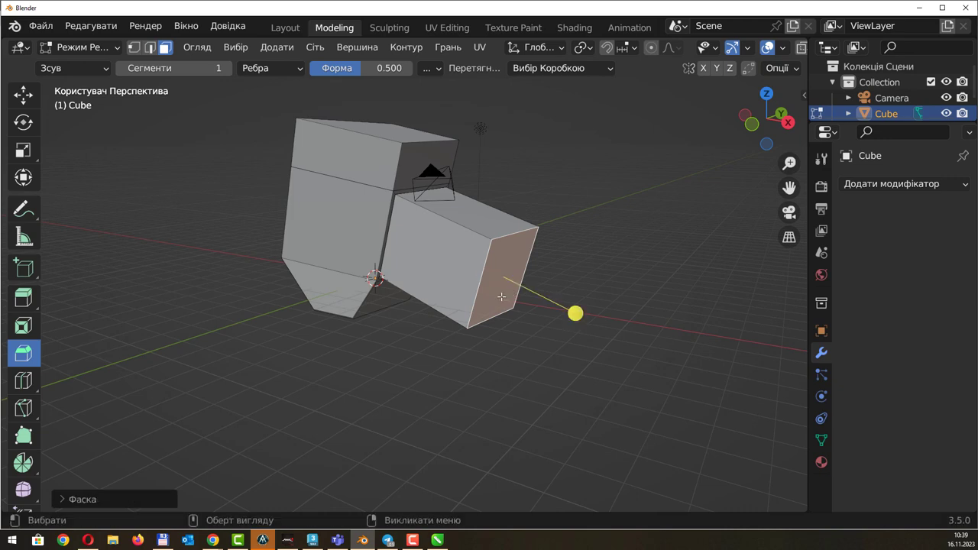
left_click(480, 260, "shift")
left_click(477, 300)
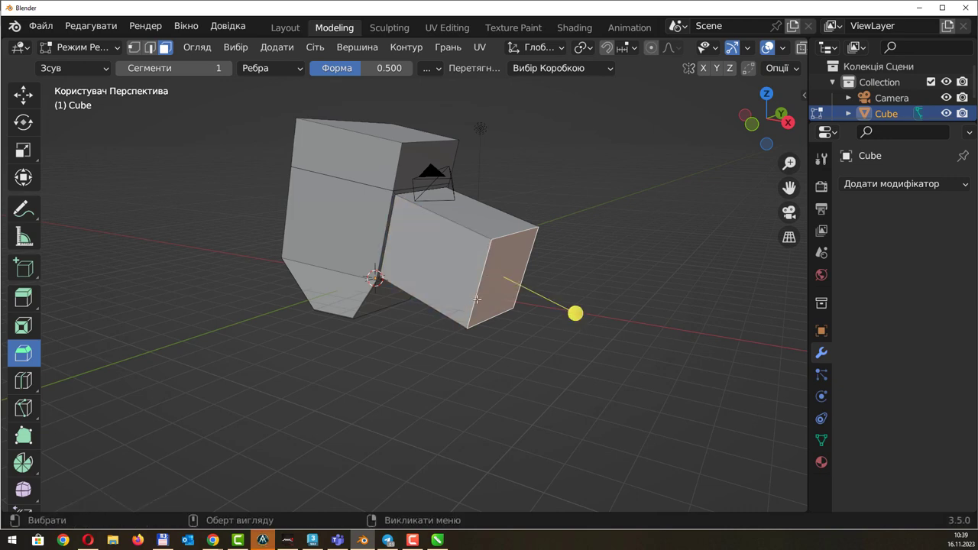
left_click(481, 295)
left_click_drag(374, 276, 414, 262)
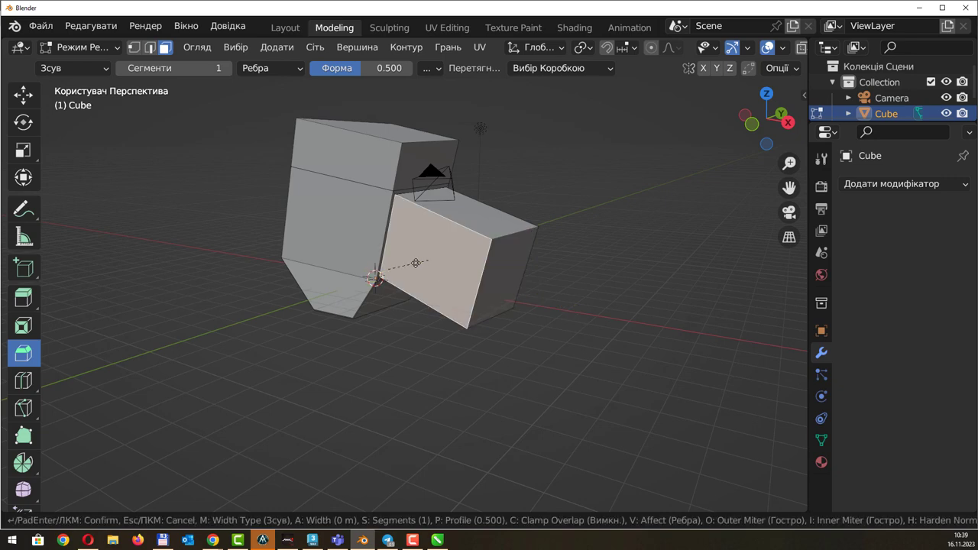
left_click(505, 268)
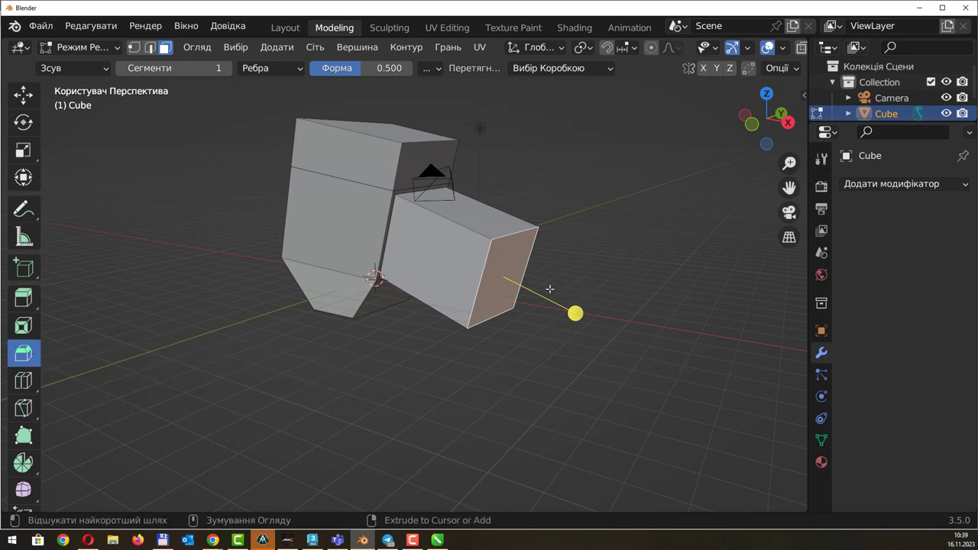
left_click_drag(560, 299, 473, 276)
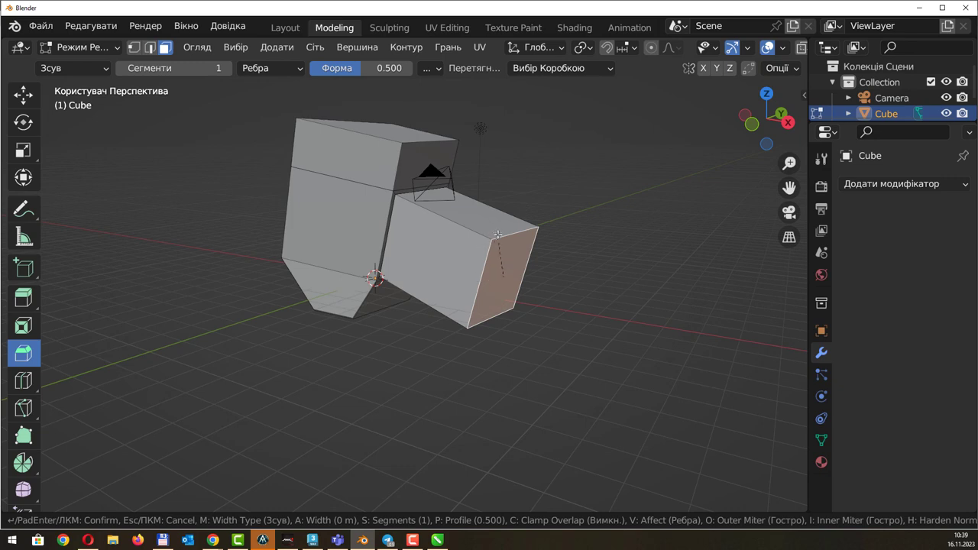
left_click_drag(497, 235, 484, 259)
In edge mode, chamfer the block's top right edge and its vertical edges
key("2")
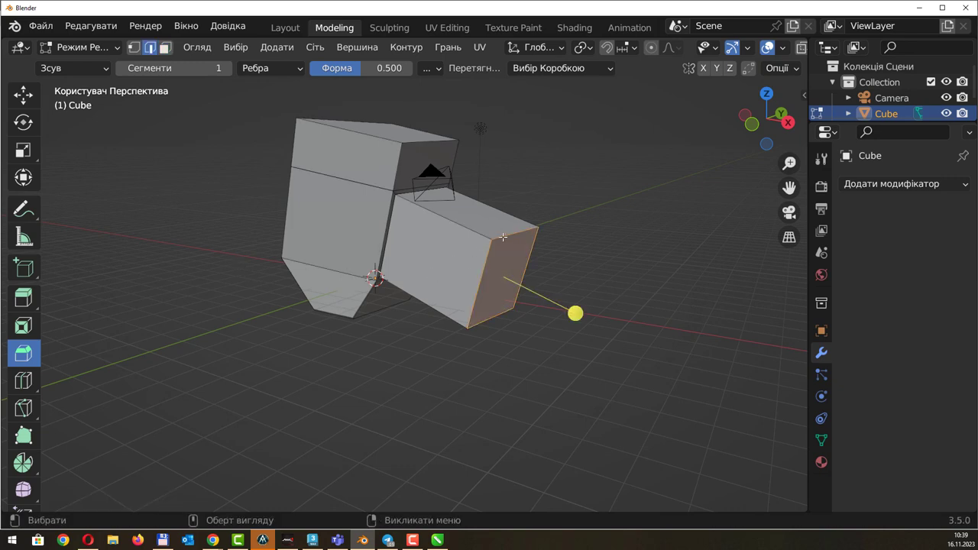
left_click(504, 235)
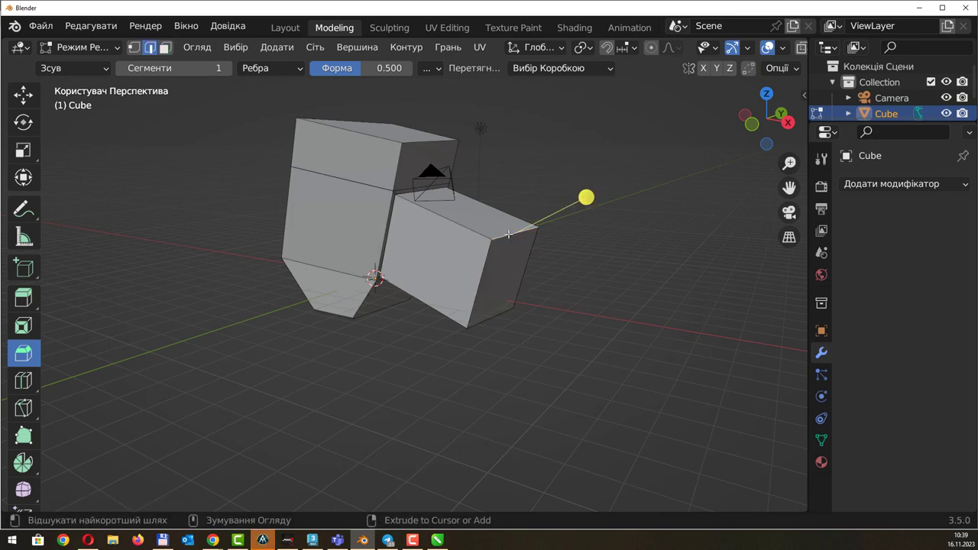
left_click_drag(508, 234, 506, 258)
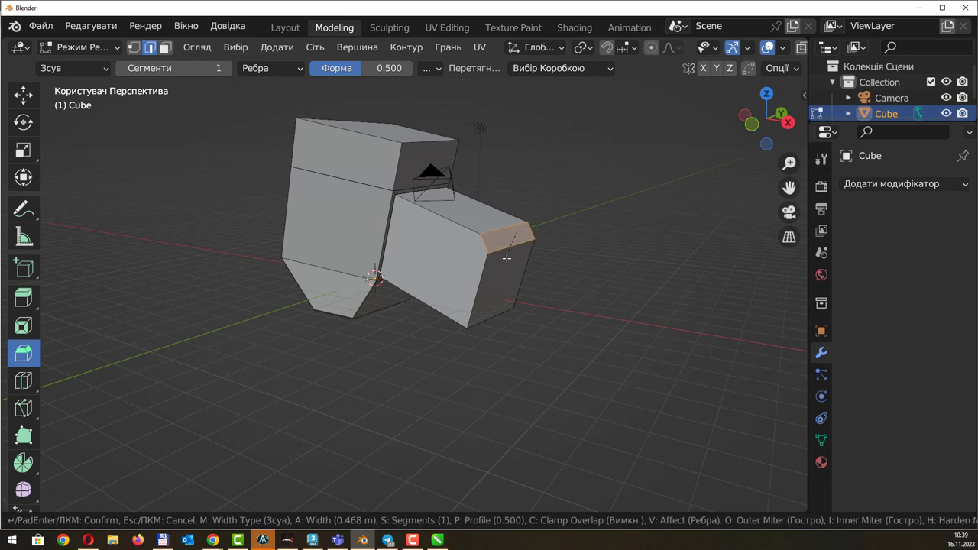
left_click_drag(506, 258, 506, 258)
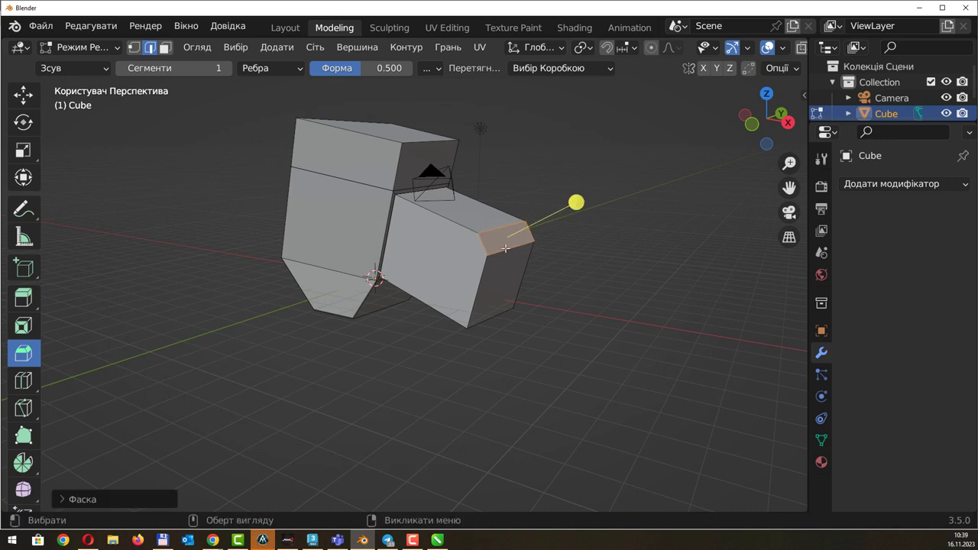
left_click(480, 268)
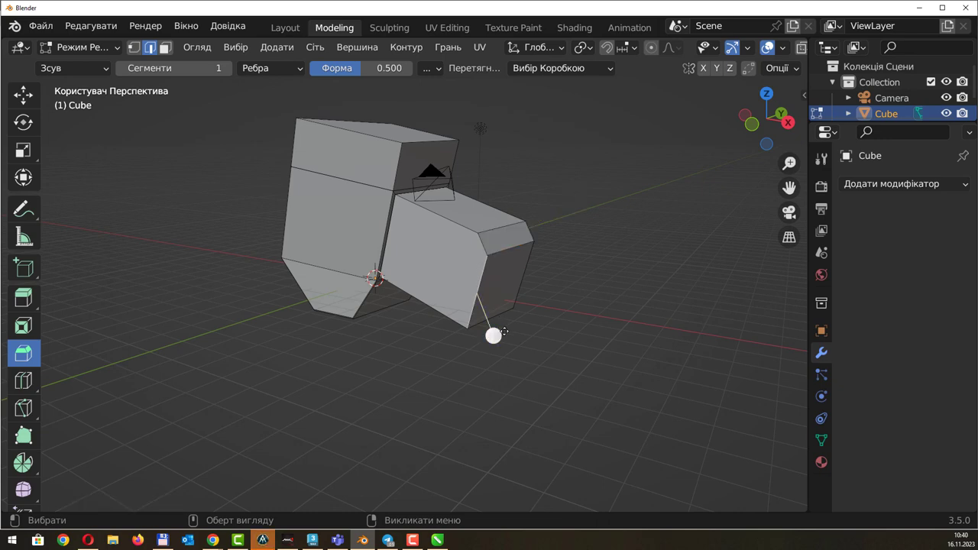
left_click_drag(493, 336, 449, 290)
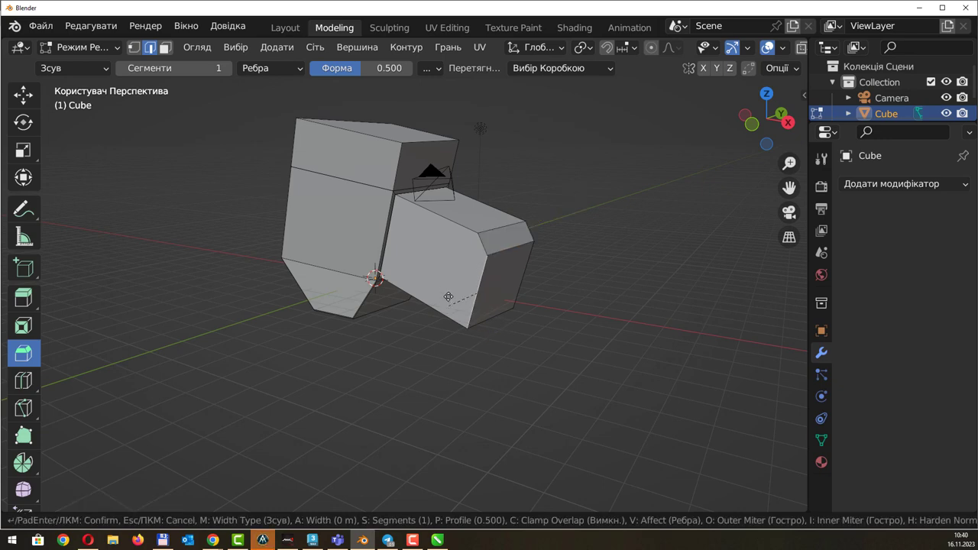
left_click_drag(449, 290, 495, 313)
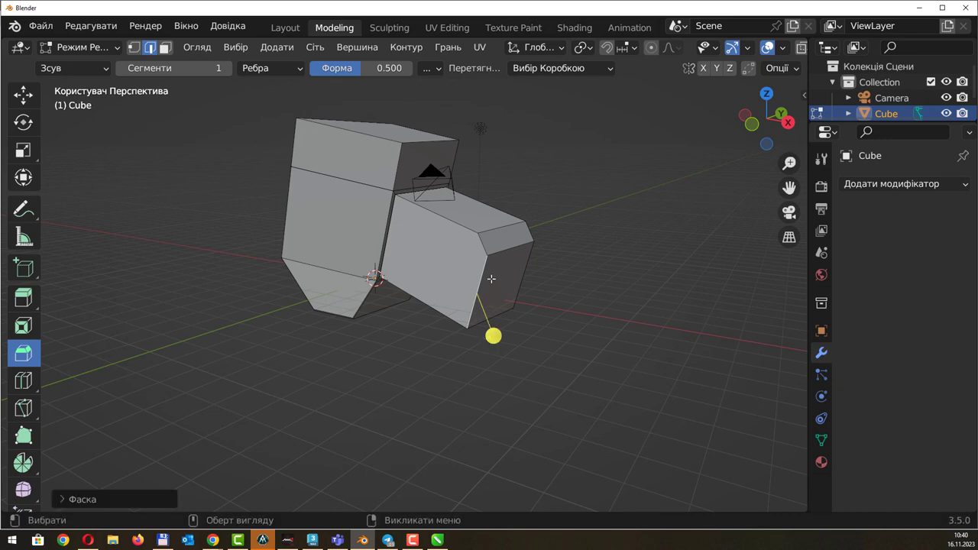
left_click(486, 330)
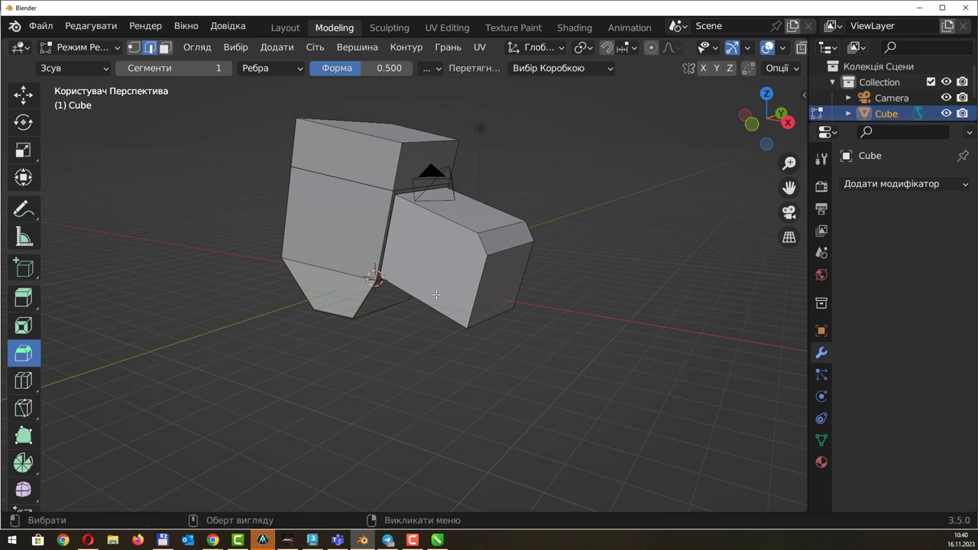
mouse_move(491, 336)
left_mouse_down()
mouse_move(473, 273)
mouse_move(413, 299)
left_mouse_up()
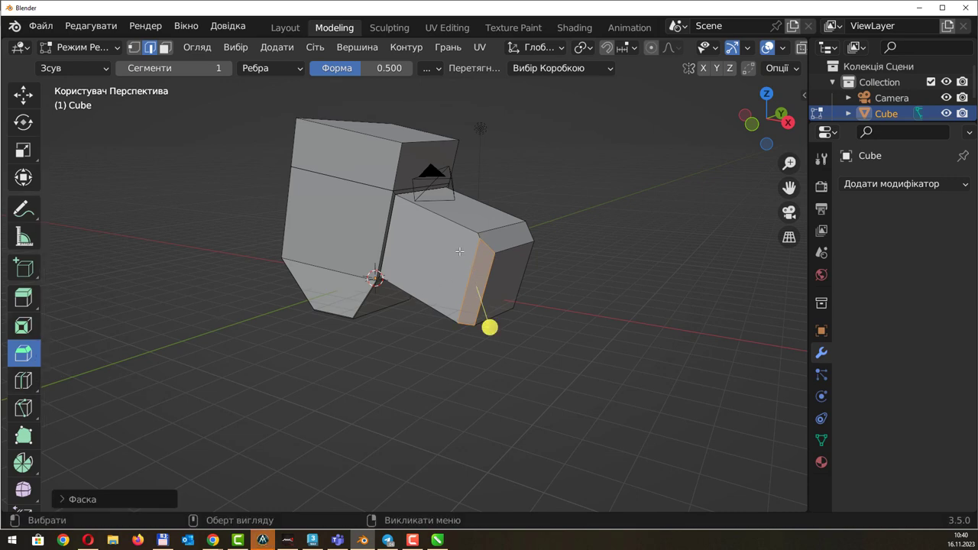
middle_click_drag(459, 251, 447, 243)
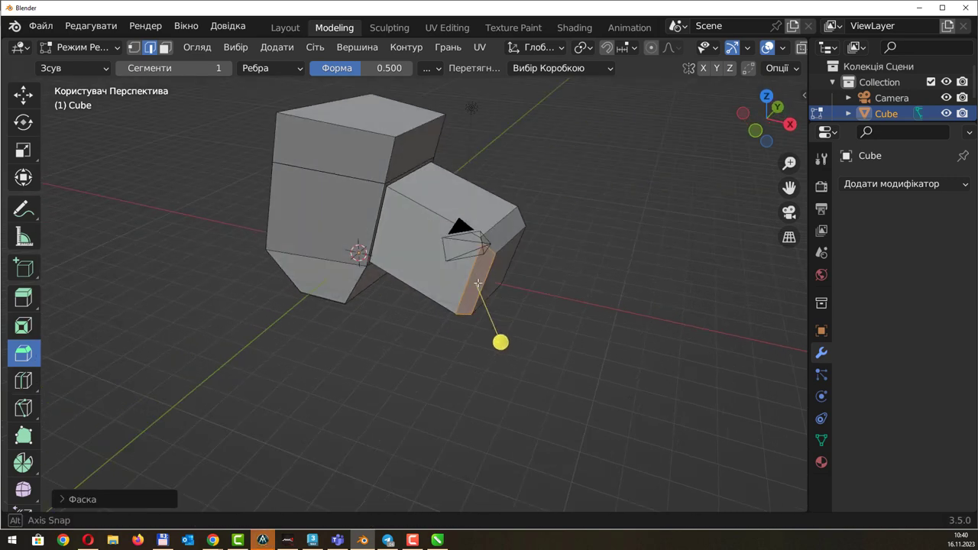
Add vertical and horizontal edge loops to the left block using Loop Cut, then pick Move
left_click(24, 383)
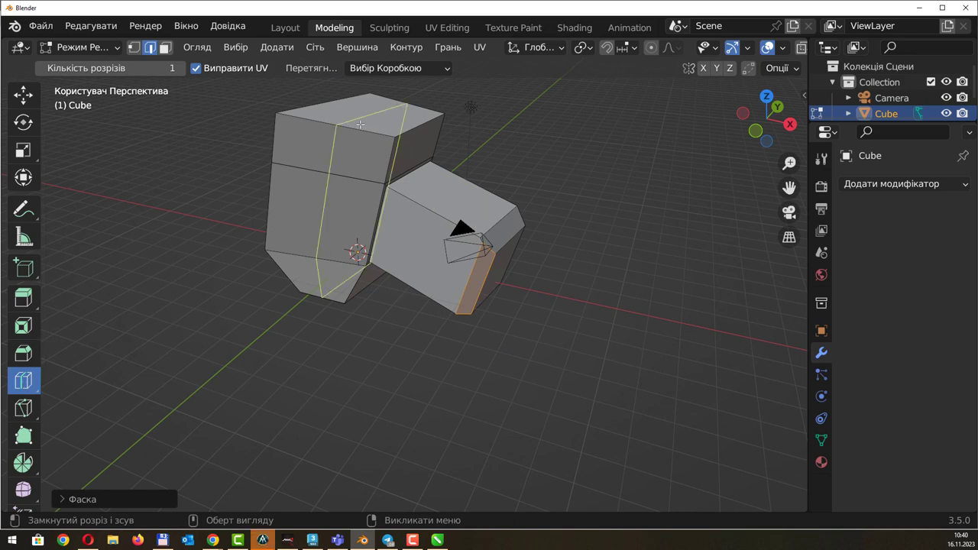
scroll(360, 124, "up", 2)
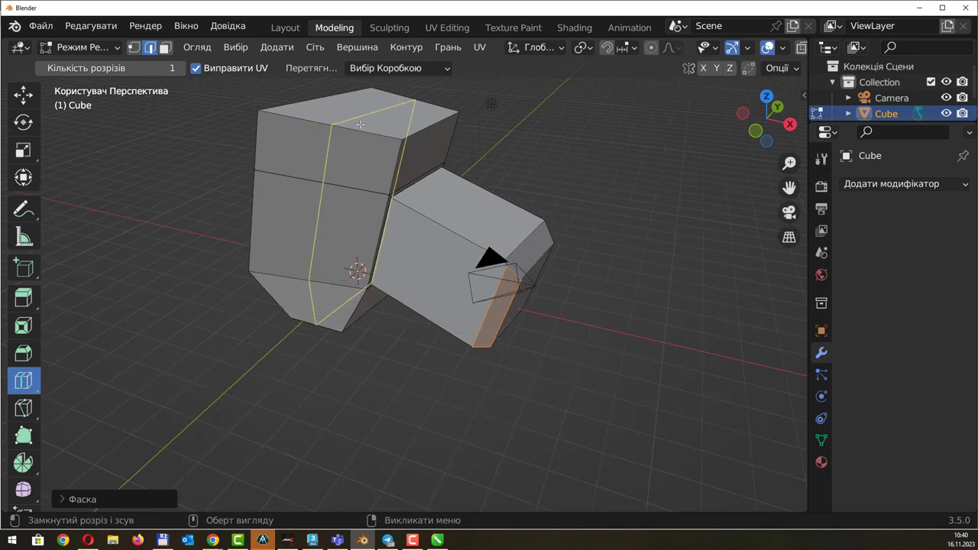
left_click(360, 124)
scroll(346, 125, "up", 2)
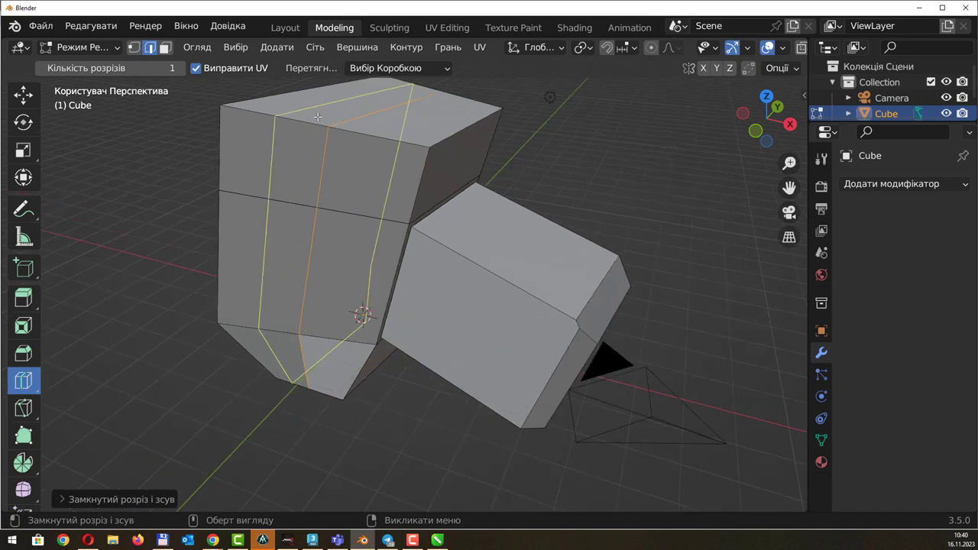
scroll(336, 122, "down", 2)
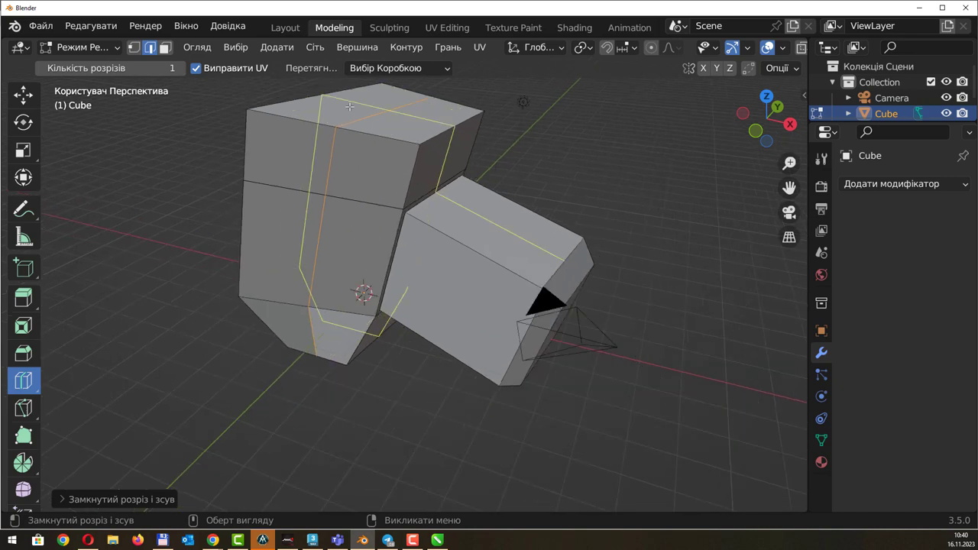
scroll(350, 114, "down", 2)
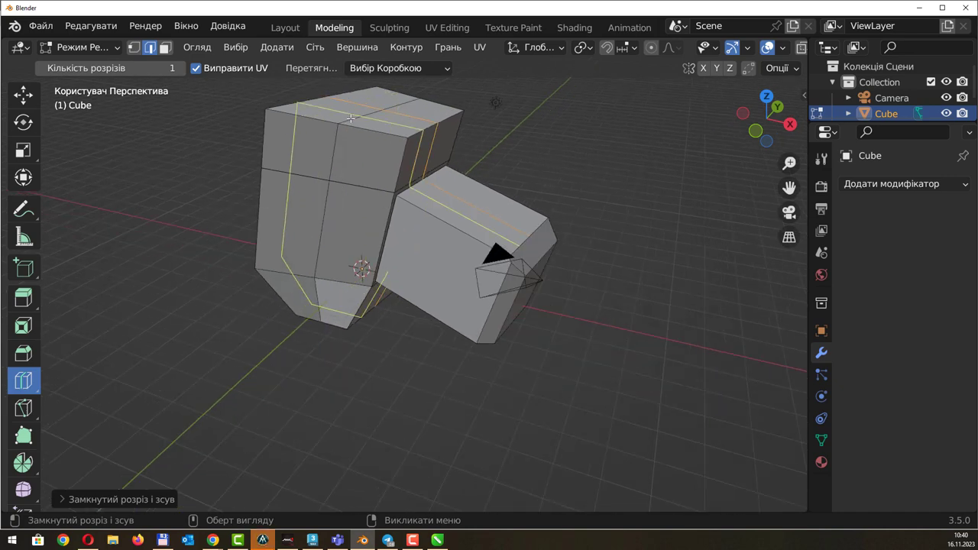
left_click(323, 227)
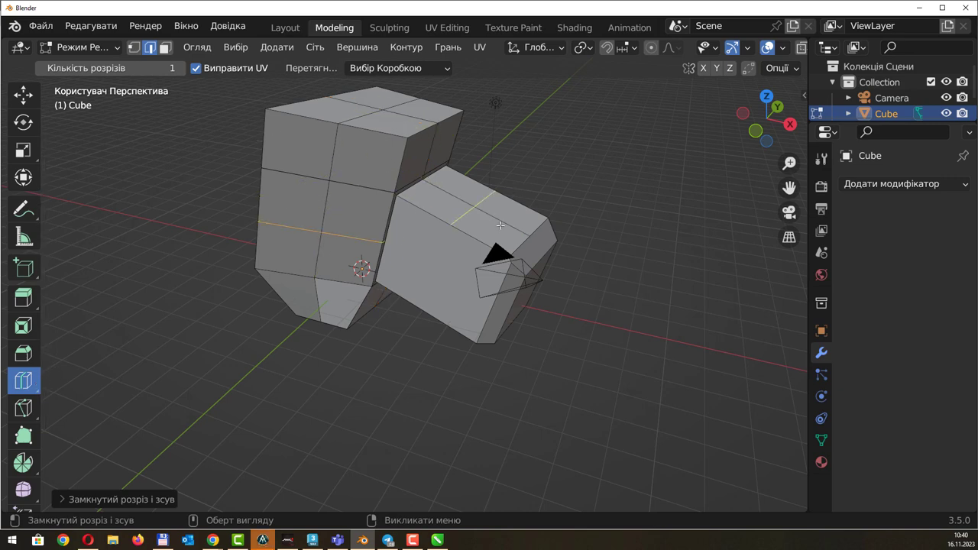
mouse_move(501, 226)
middle_mouse_down()
mouse_move(520, 218)
mouse_move(515, 174)
middle_mouse_up()
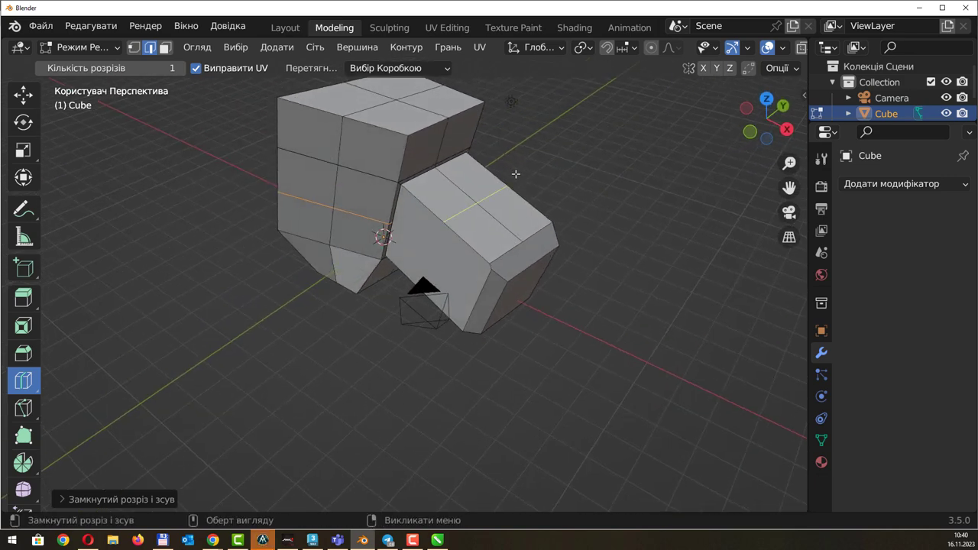
left_click(165, 47)
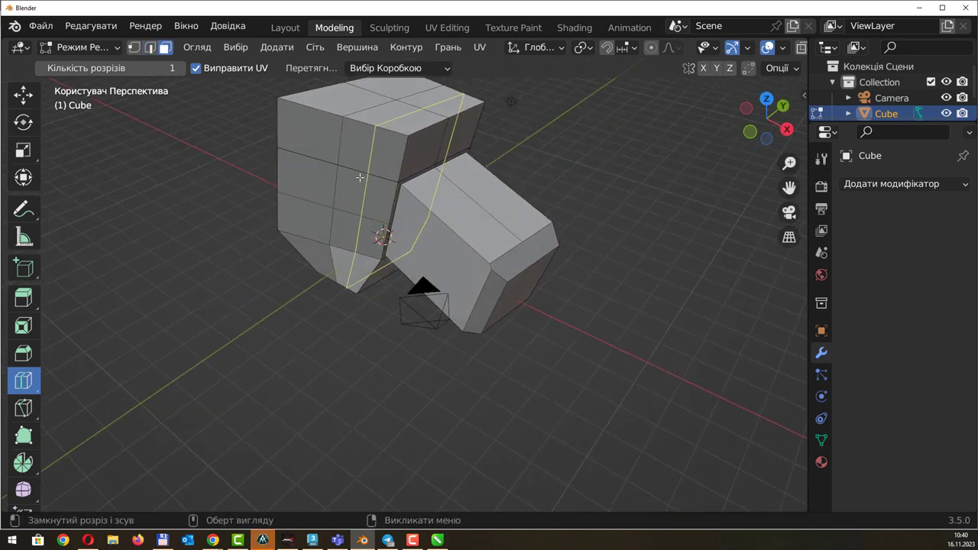
right_click(370, 190)
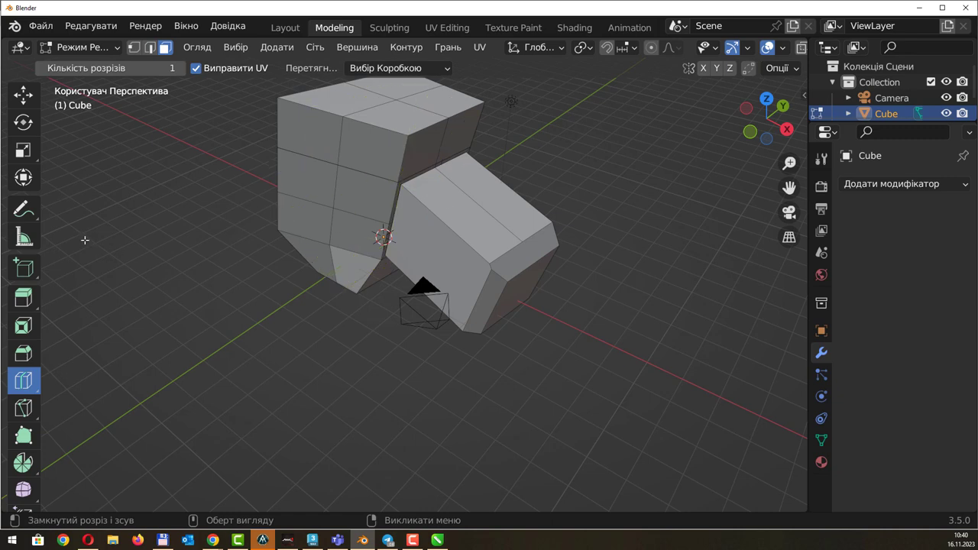
left_click(23, 268)
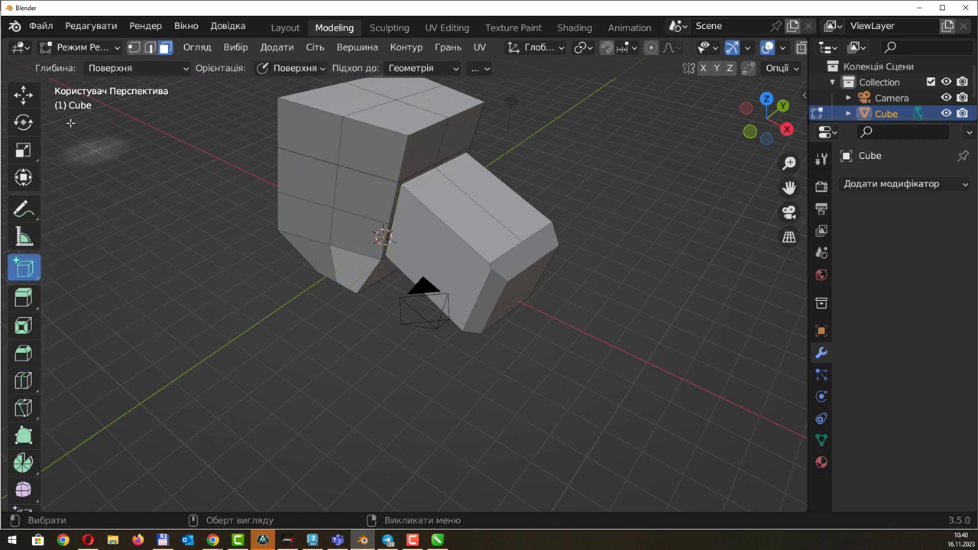
Delete the vertices of a side face on the left block, opening a hole in the mesh
left_click(23, 93)
left_click(363, 201)
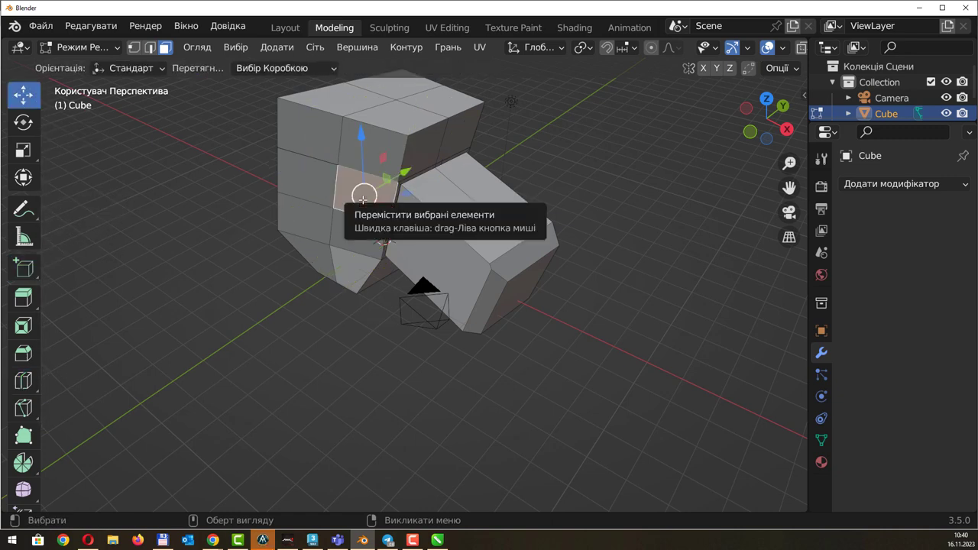
key("x")
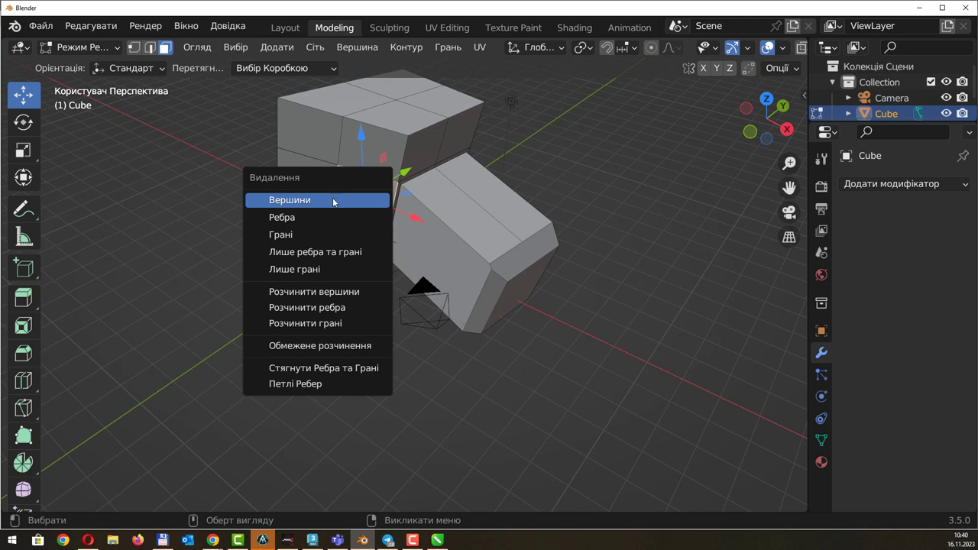
left_click(334, 200)
mouse_move(333, 197)
middle_mouse_down("alt")
mouse_move(459, 194)
mouse_move(461, 207)
mouse_move(320, 206)
mouse_move(286, 236)
mouse_move(420, 247)
mouse_move(463, 203)
mouse_move(433, 241)
mouse_move(430, 214)
mouse_move(529, 243)
mouse_move(434, 194)
middle_mouse_up("alt")
left_click(133, 47)
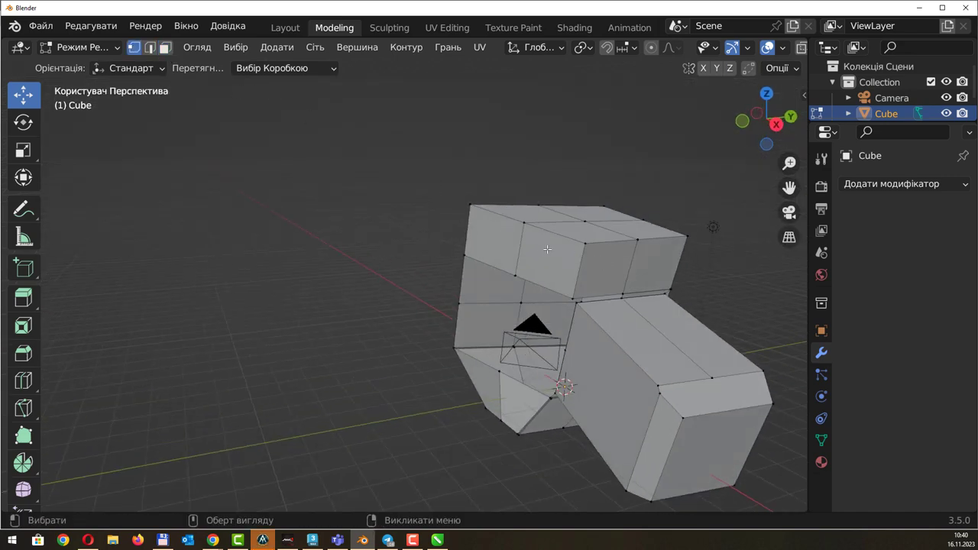
Push one vertex outward along Y and pull the top vertex up 1.329 m into a peak
left_click(518, 273)
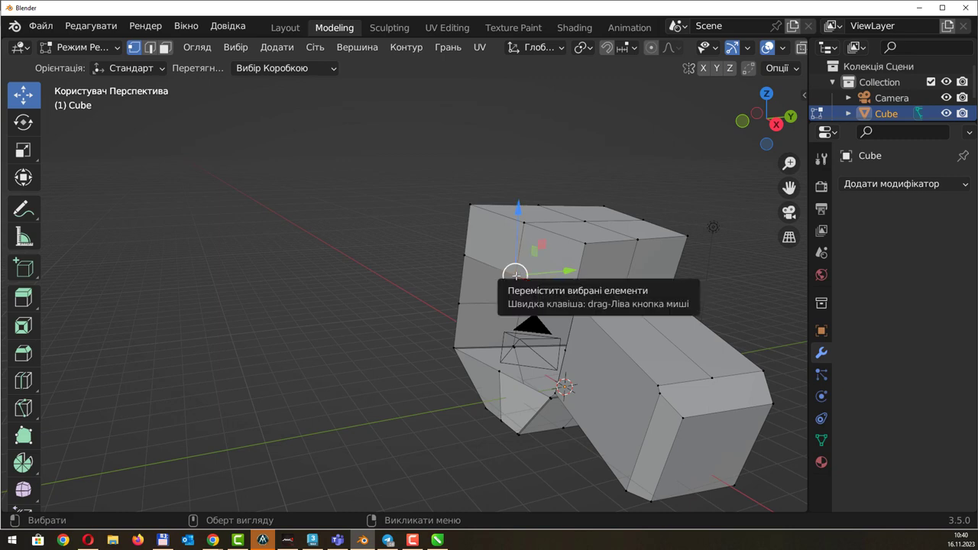
left_click_drag(558, 272, 491, 276)
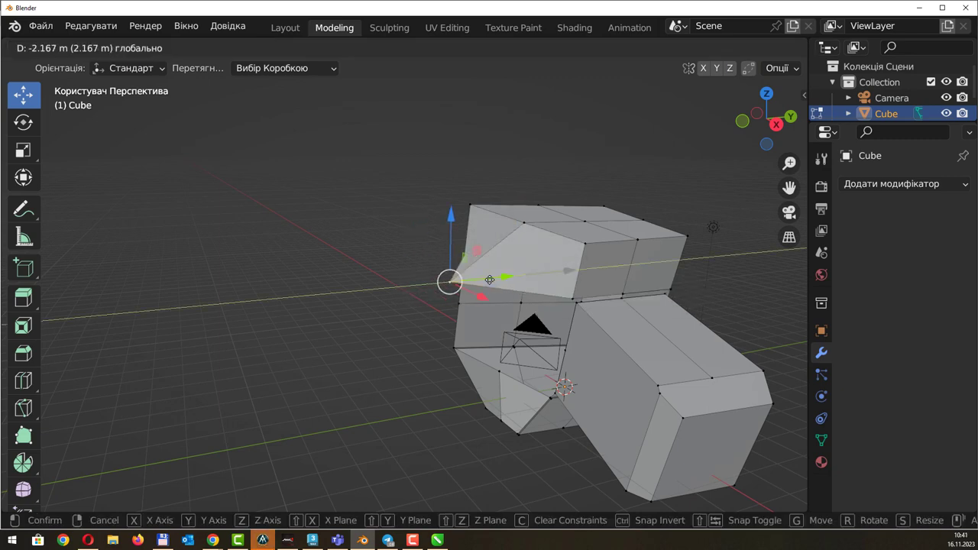
left_click(526, 220)
left_click_drag(527, 186, 530, 138)
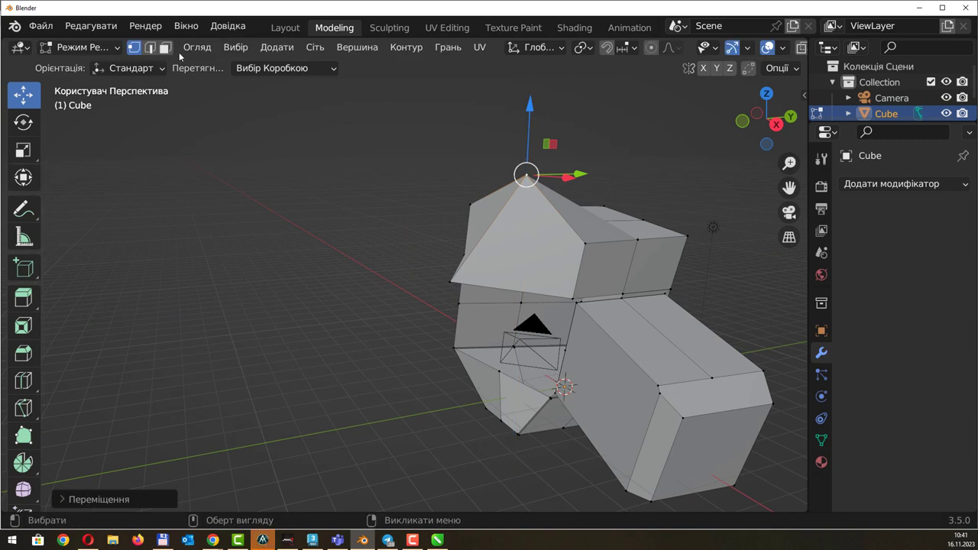
key("3")
left_click(569, 233)
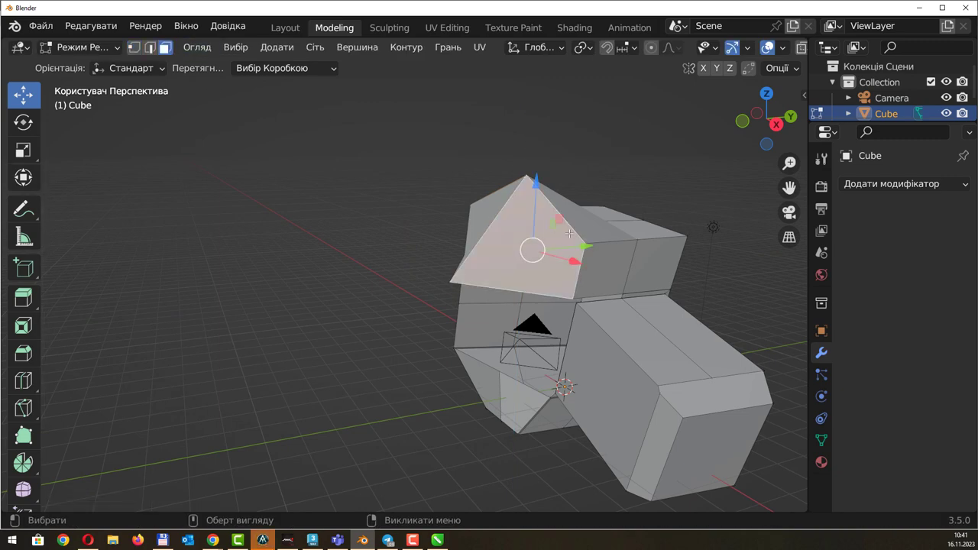
middle_click_drag(592, 227, 680, 235)
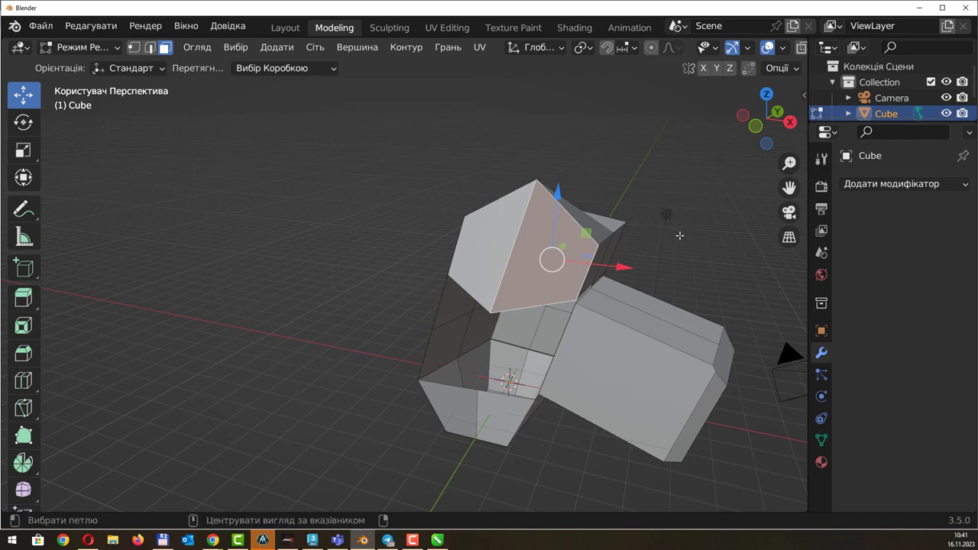
Bevel the selected front face of the peak with Ctrl+B and inspect the result
key("ctrl+b")
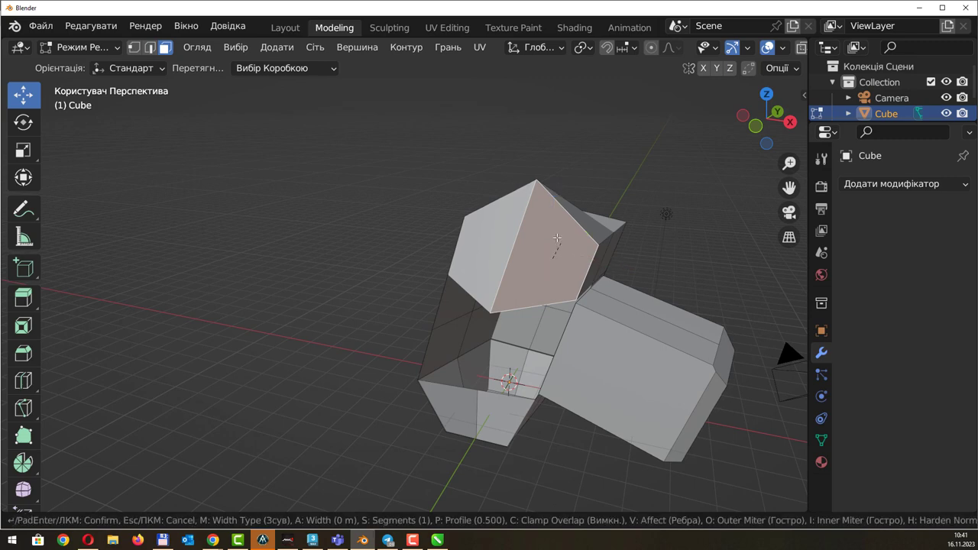
left_click(551, 264)
mouse_move(553, 260)
middle_mouse_down()
mouse_move(662, 220)
mouse_move(502, 189)
mouse_move(304, 235)
mouse_move(420, 233)
middle_mouse_up()
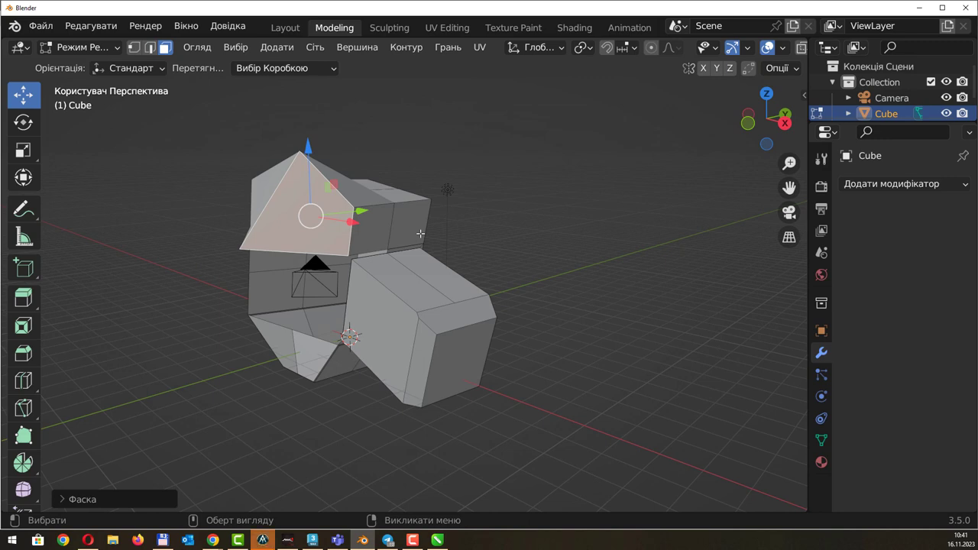
scroll(35, 345, "down", 2)
scroll(35, 345, "down", 2)
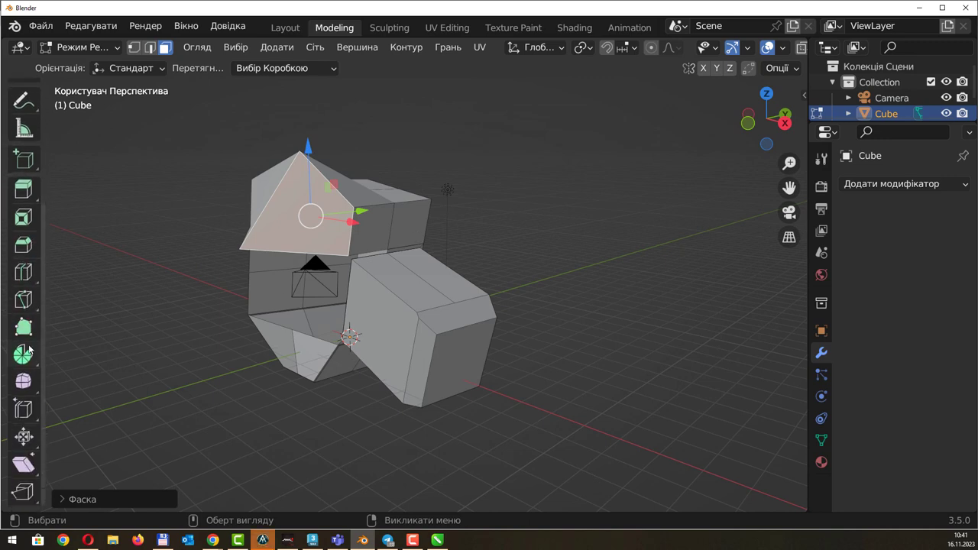
scroll(26, 209, "up", 3)
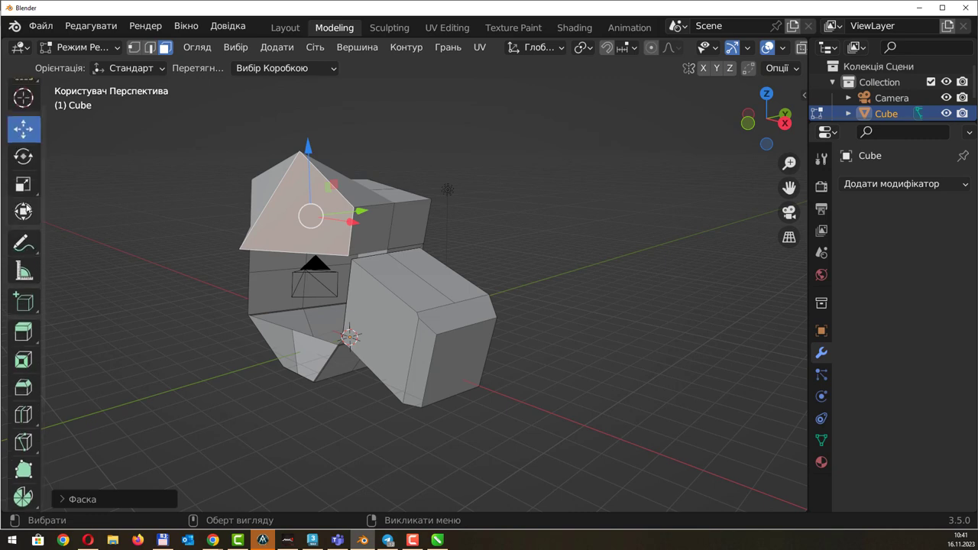
scroll(26, 210, "up", 1)
Switch to edge mode, view the peak from another side, and minimize Blender to show the slide
left_click(149, 50)
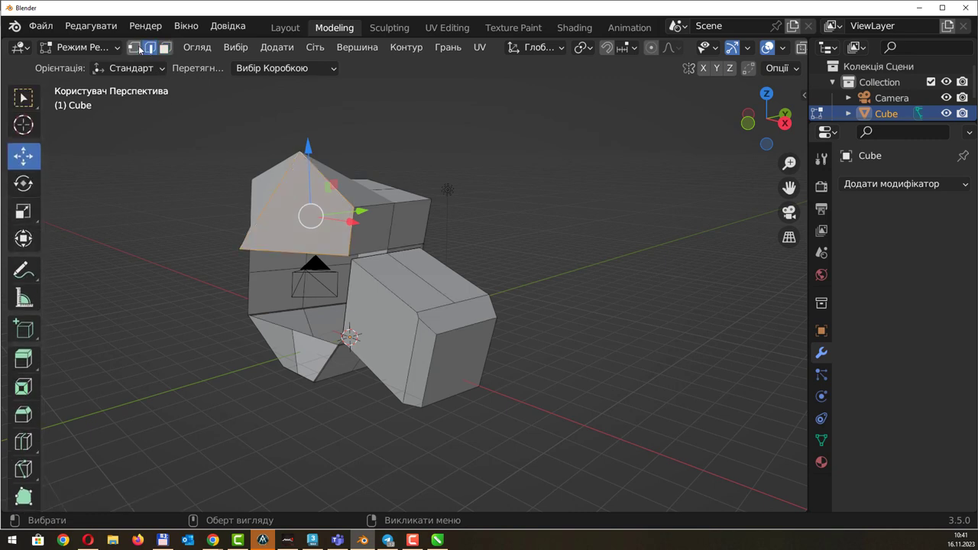
mouse_move(458, 160)
middle_mouse_down()
mouse_move(476, 175)
mouse_move(545, 177)
middle_mouse_up()
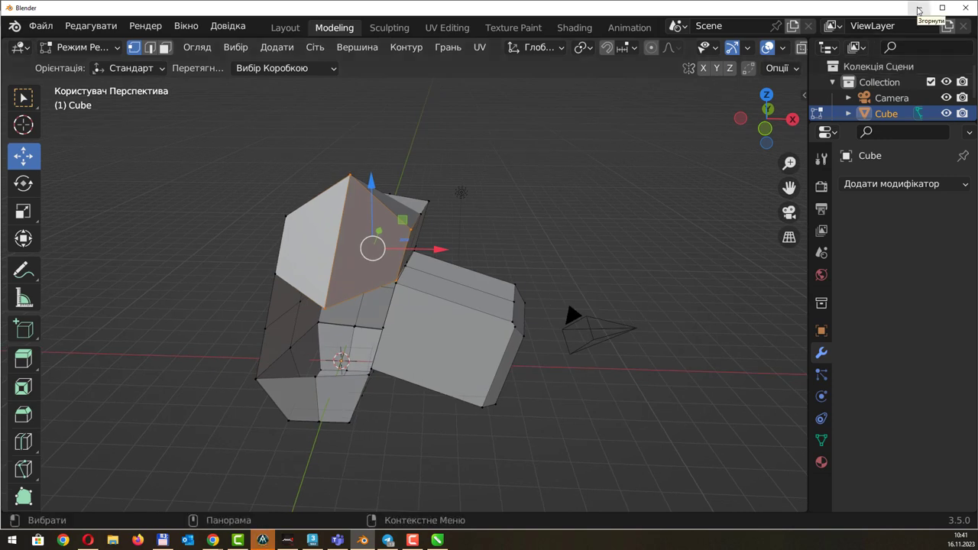
left_click(919, 9)
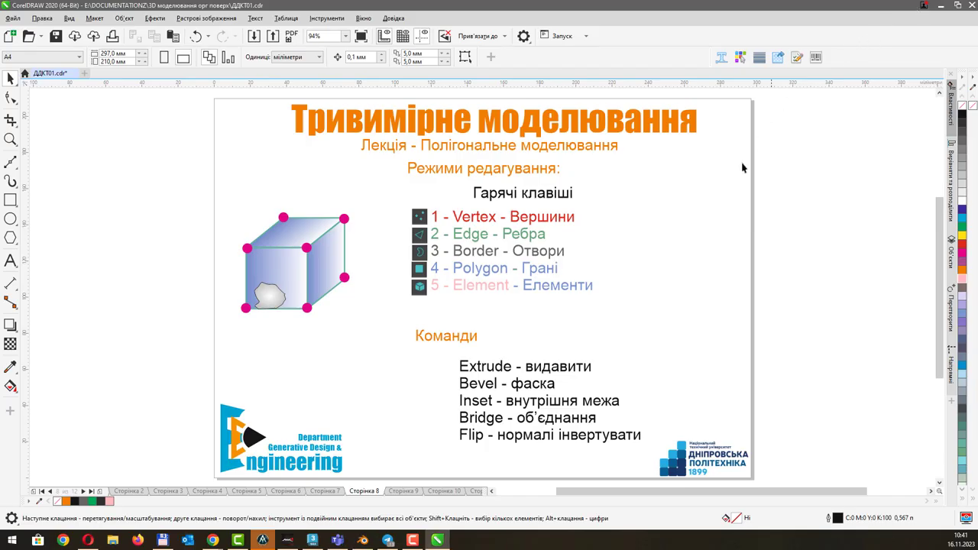